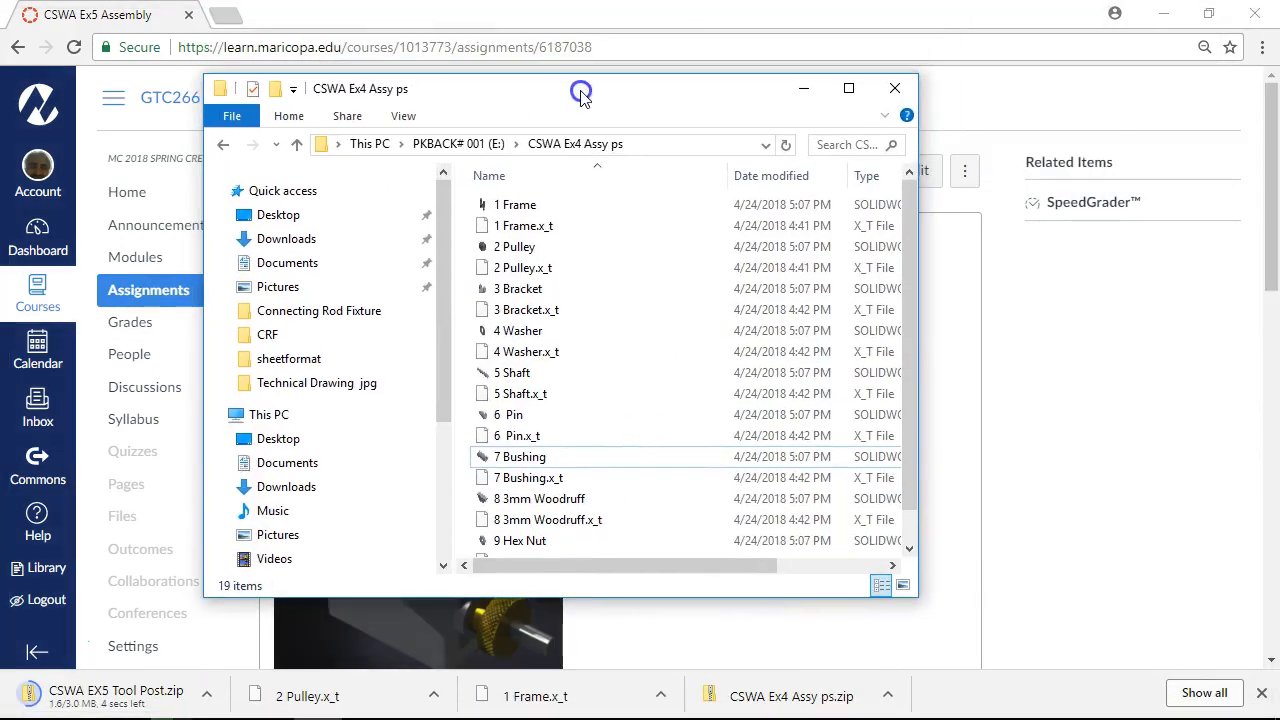
Step: Extract the downloaded CSWA EX5 Tool Post archive from the Downloads folder onto the PKBACK# 001 (E:) drive
left_click(287, 240)
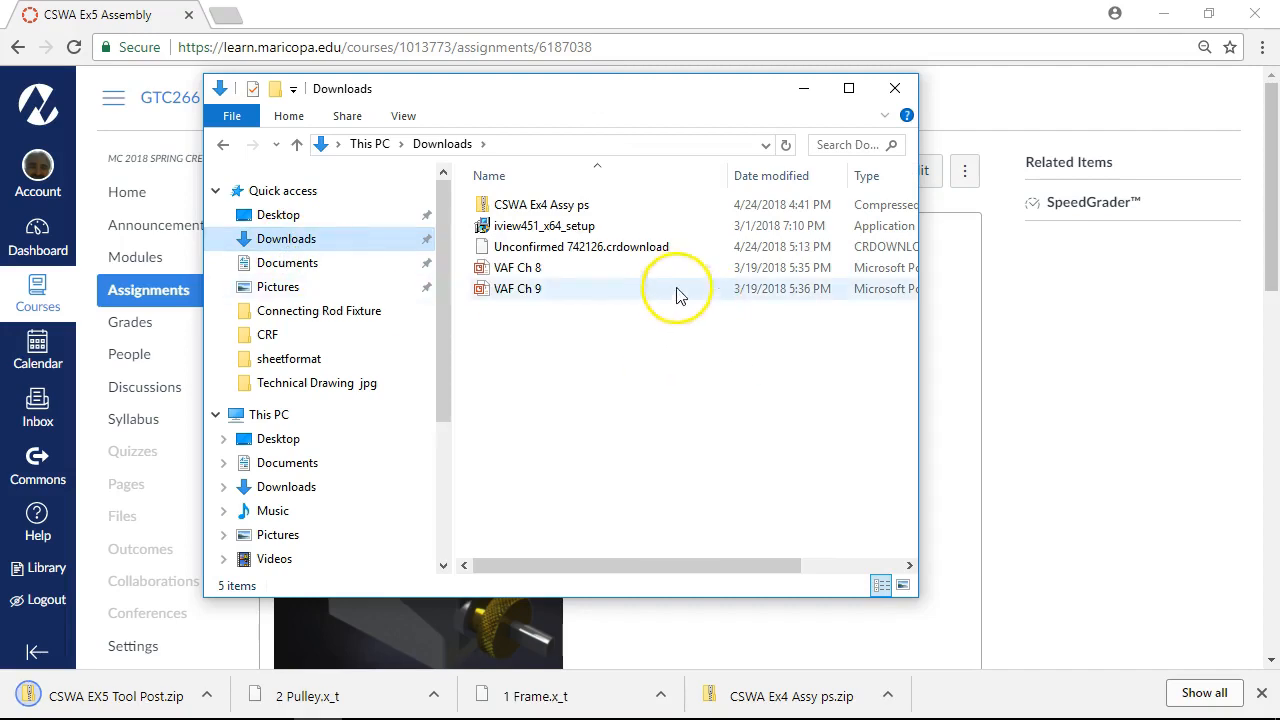
right_click_drag(523, 289, 516, 345)
left_click_drag(444, 340, 449, 480)
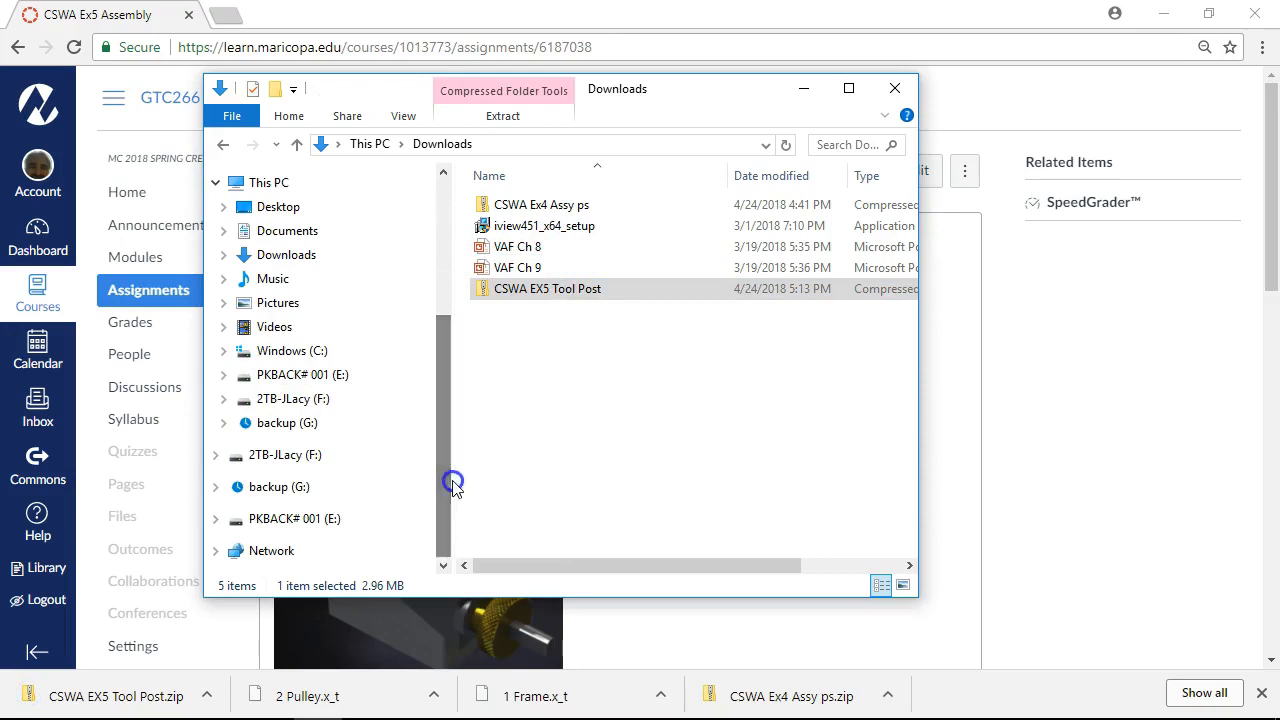
left_click_drag(506, 292, 340, 385)
right_click_drag(340, 385, 338, 380)
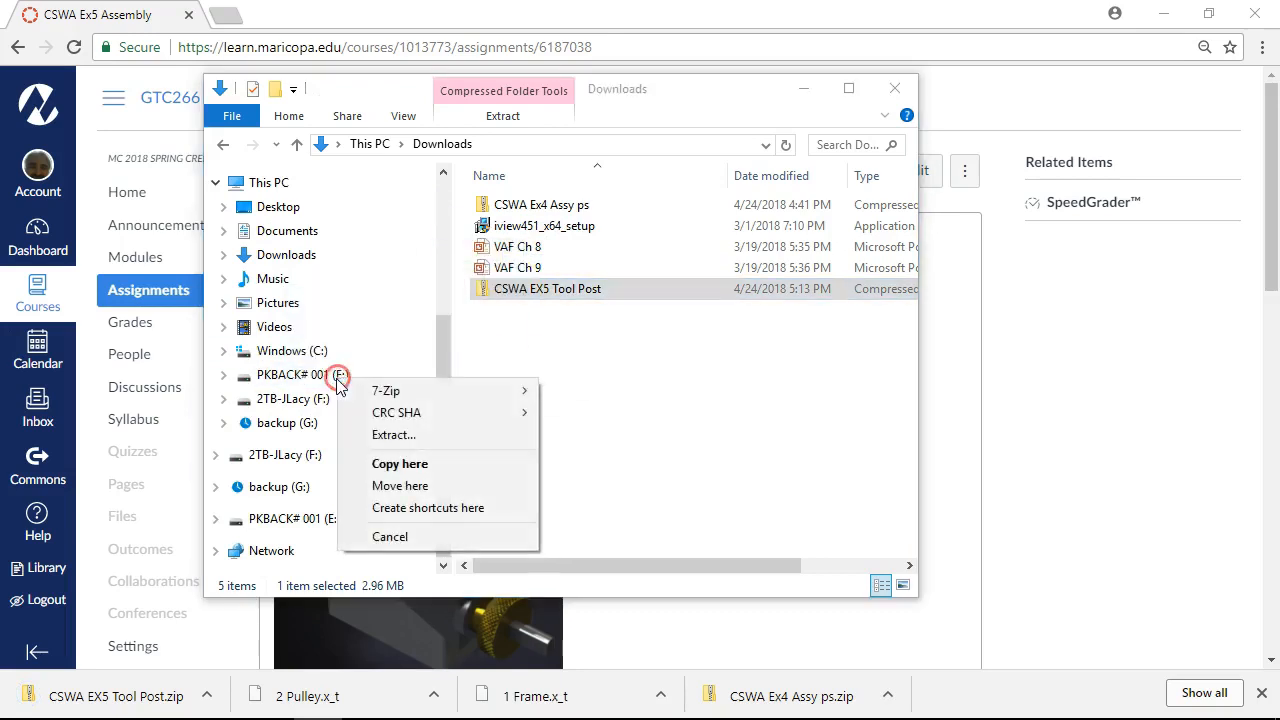
left_click(390, 436)
left_click(815, 563)
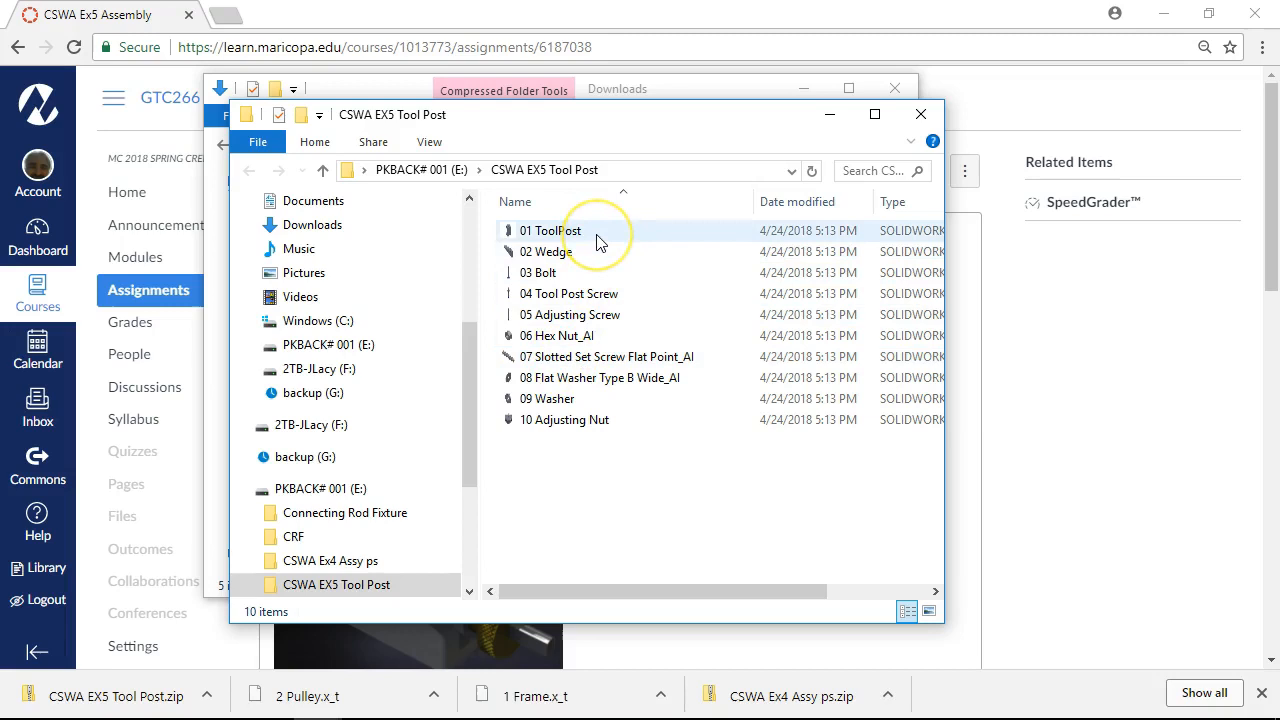
Step: Widen the extracted folder's window and file list, narrow the Name column, and clear both folder windows off the assignment page
left_click_drag(945, 325, 1062, 338)
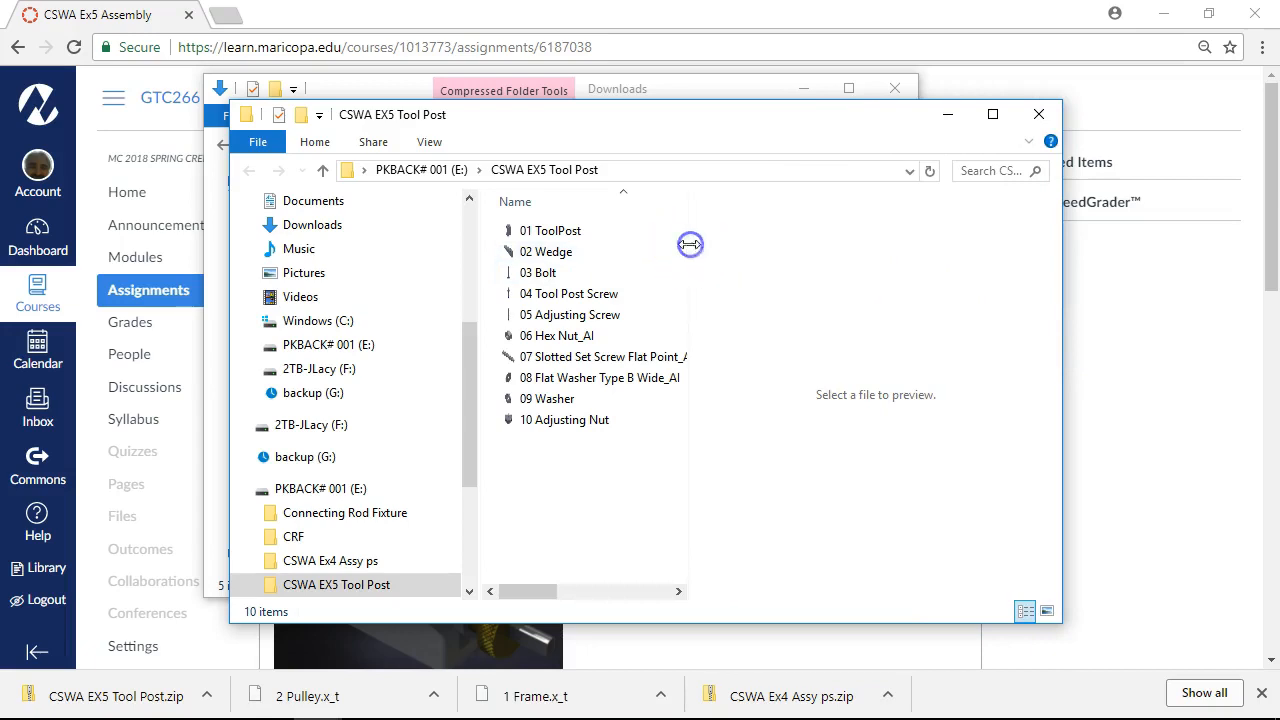
left_click_drag(688, 244, 825, 255)
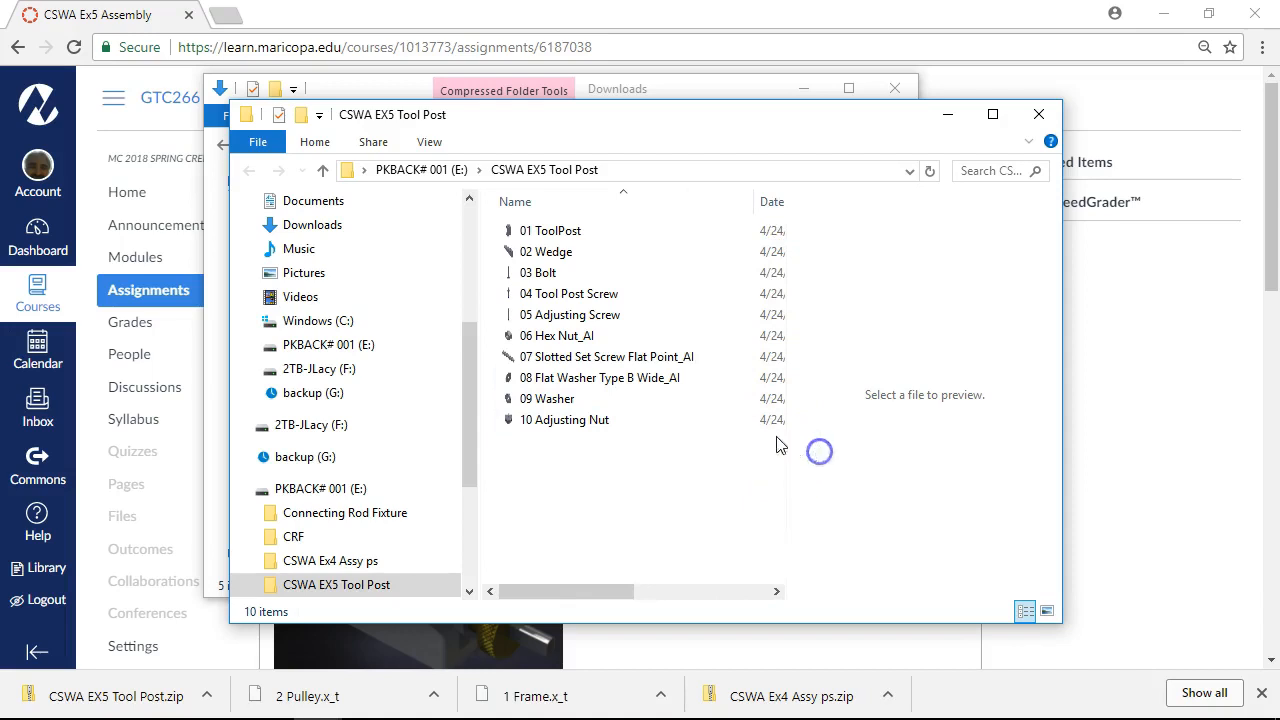
left_click_drag(757, 205, 703, 210)
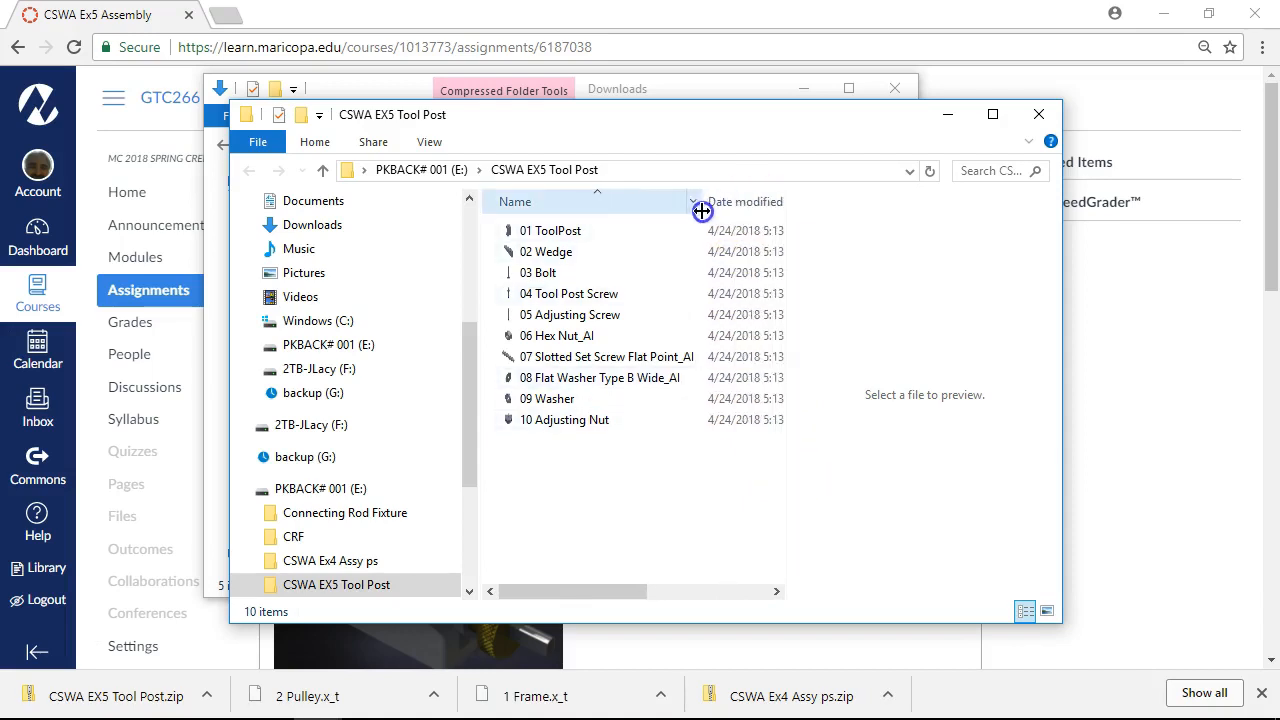
left_click(935, 118)
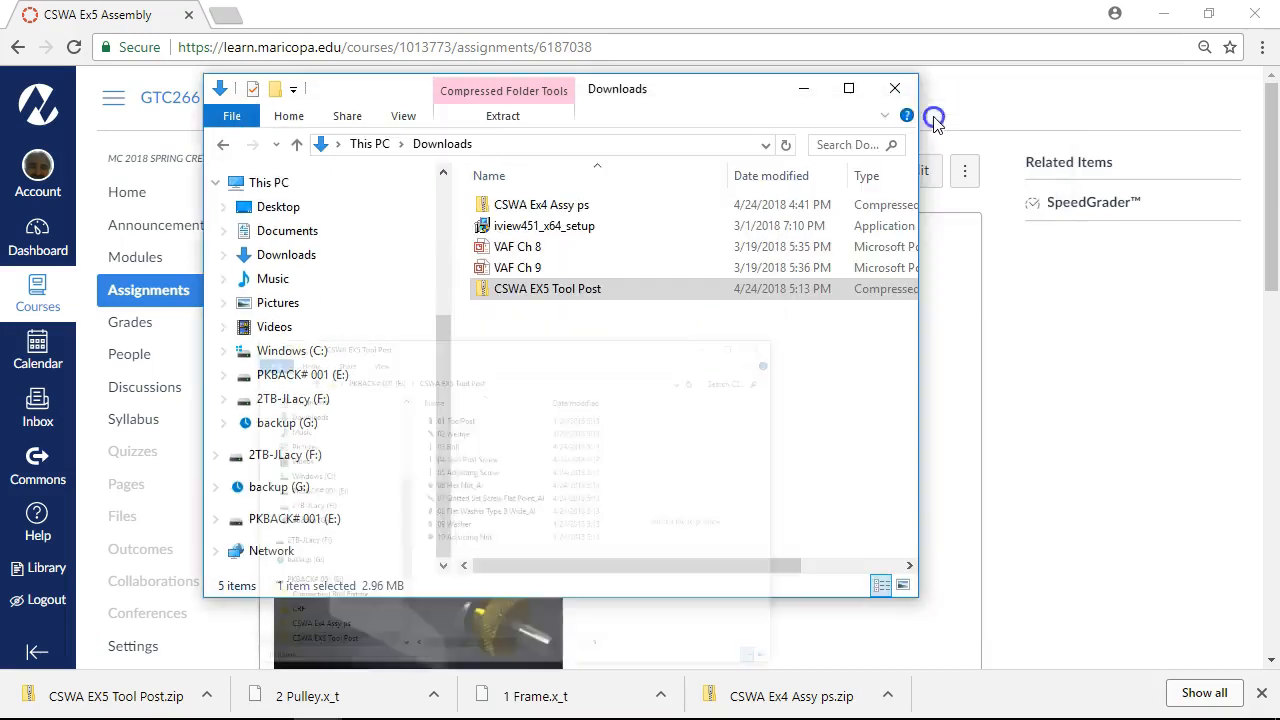
left_click_drag(666, 100, 1279, 115)
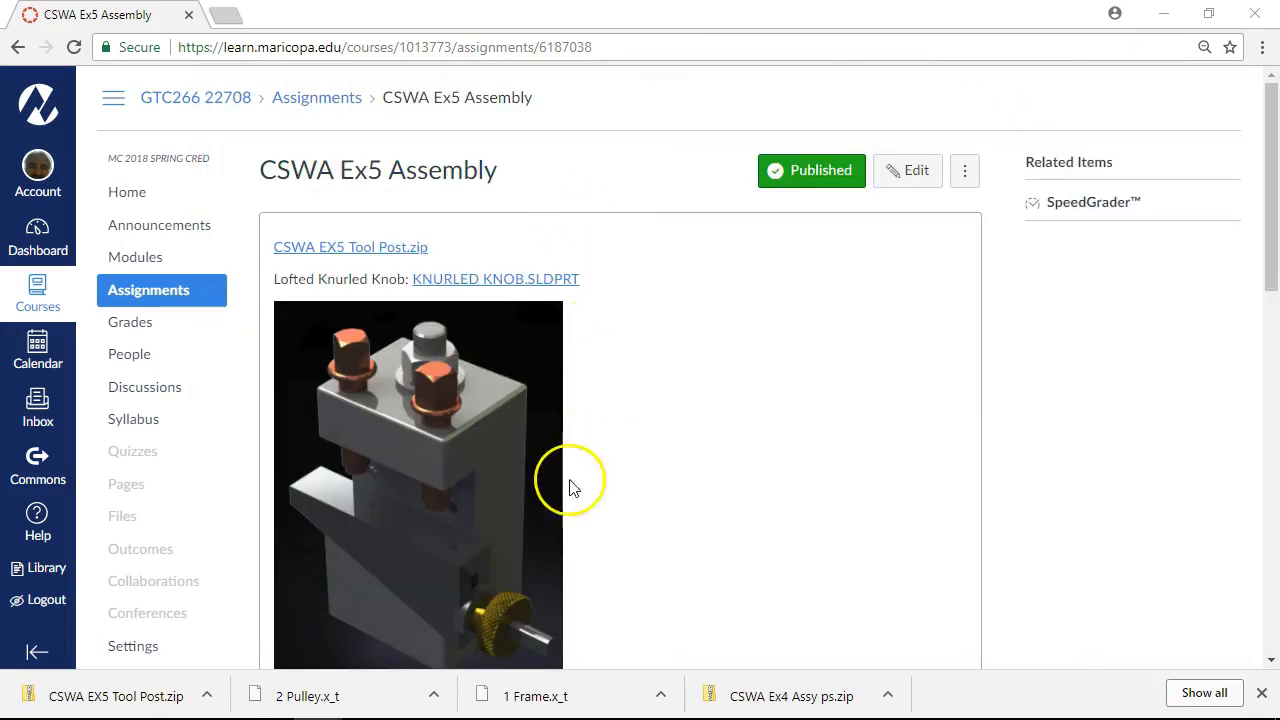
Step: Examine the assignment's tool post picture, the required distances between parts and the mass property instructions
scroll(560, 500, "down", 2)
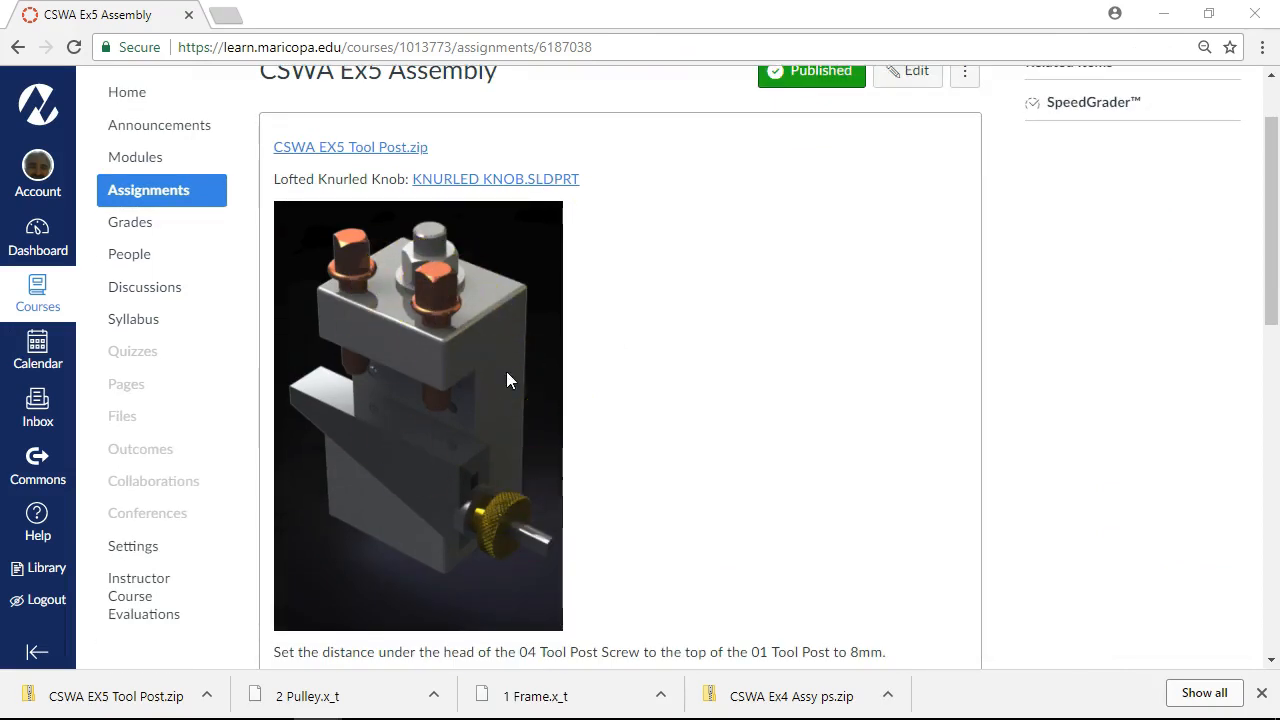
left_click(593, 398)
scroll(595, 400, "down", 1)
scroll(597, 395, "down", 1)
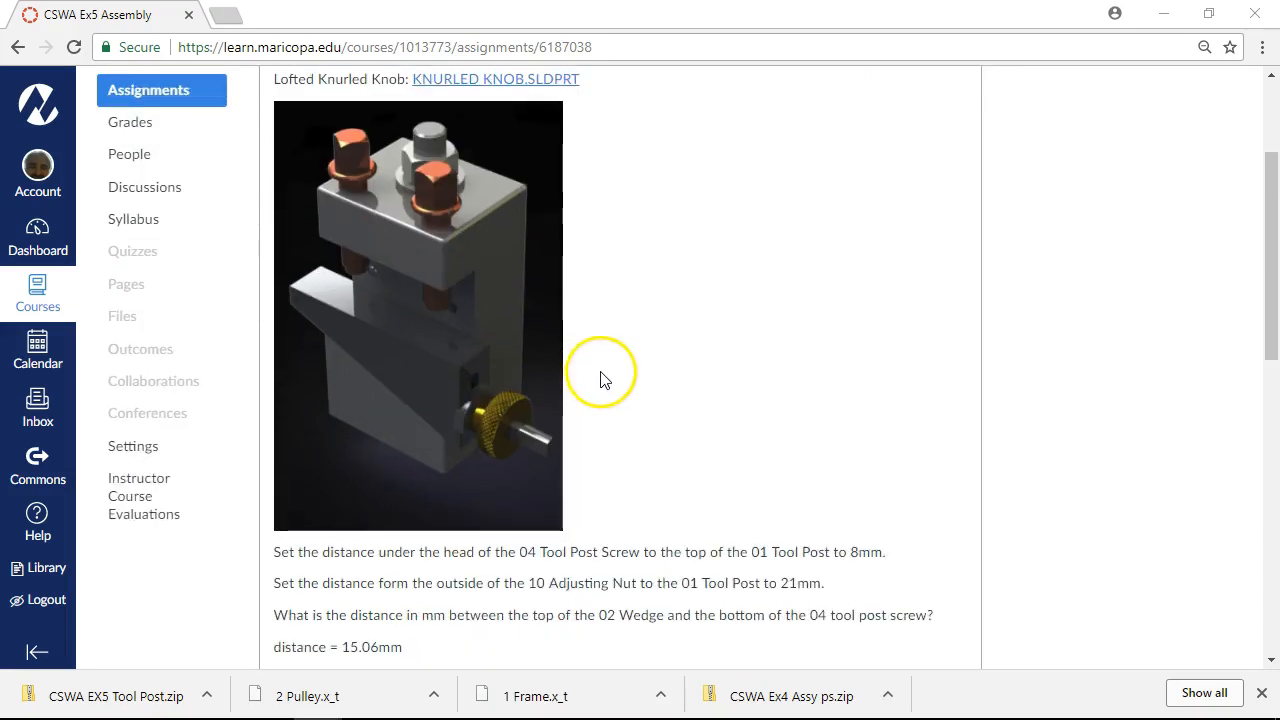
scroll(560, 386, "down", 1)
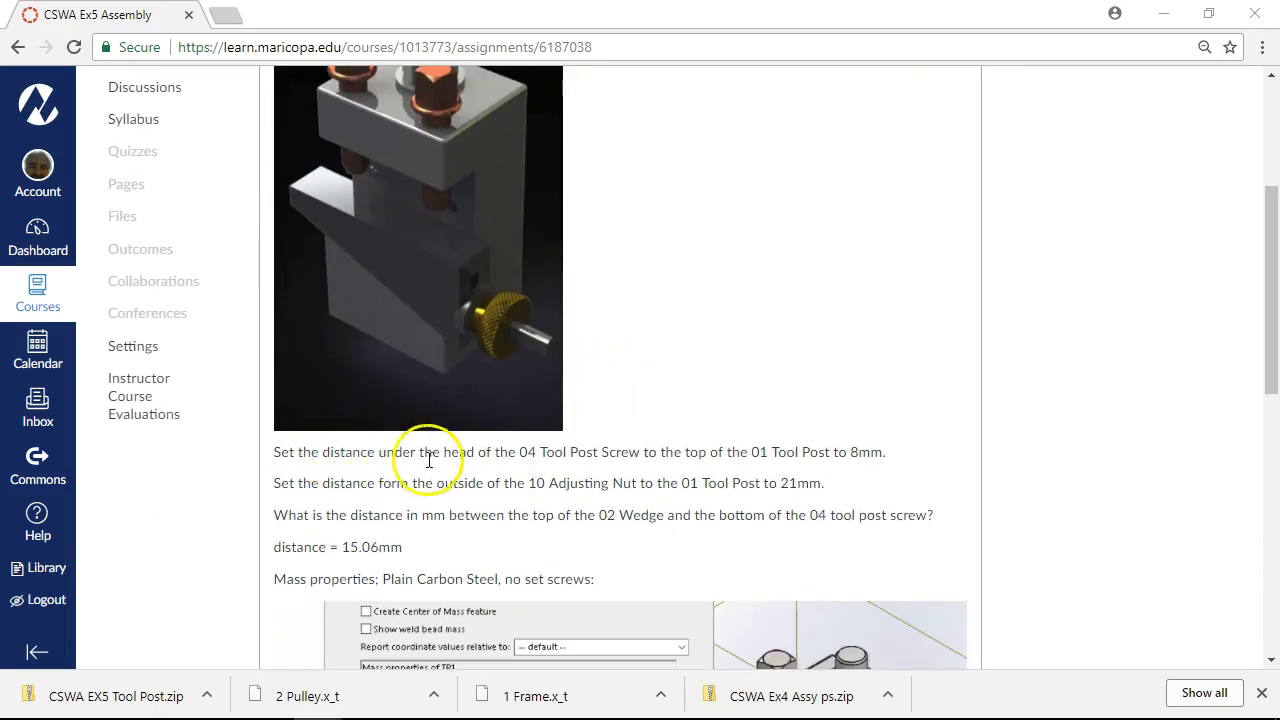
scroll(515, 470, "up", 1)
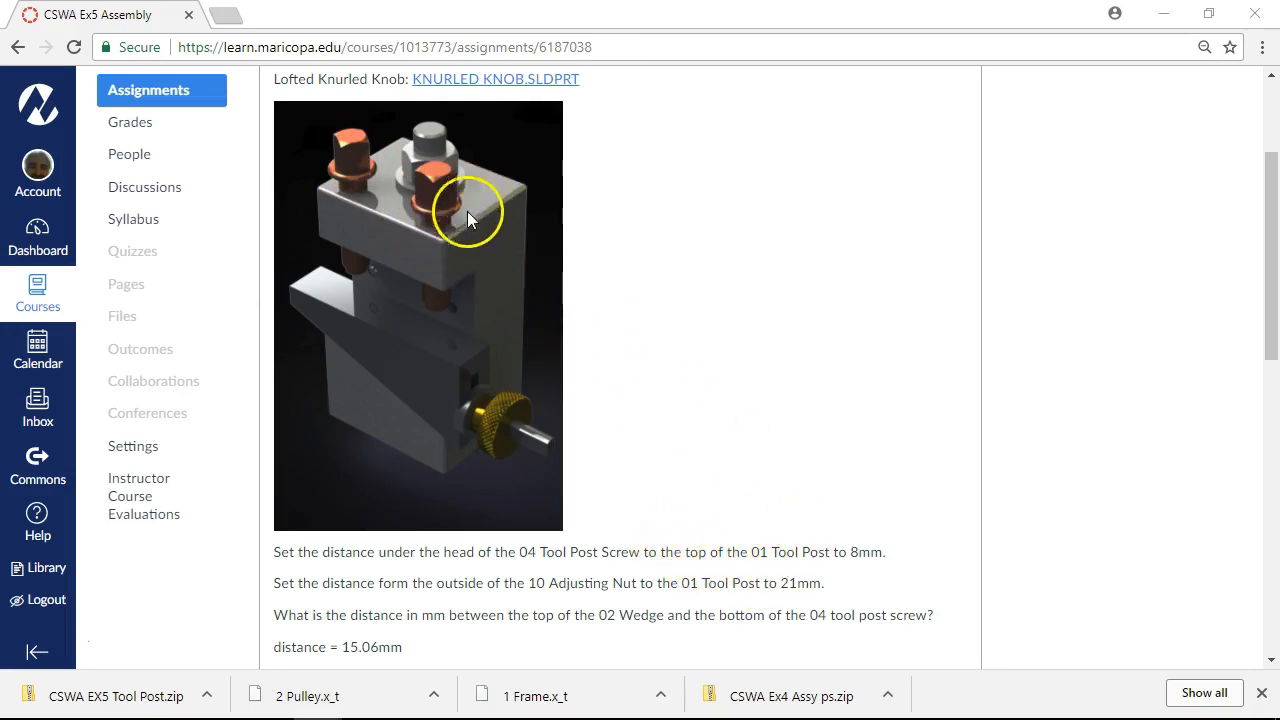
left_click(656, 250)
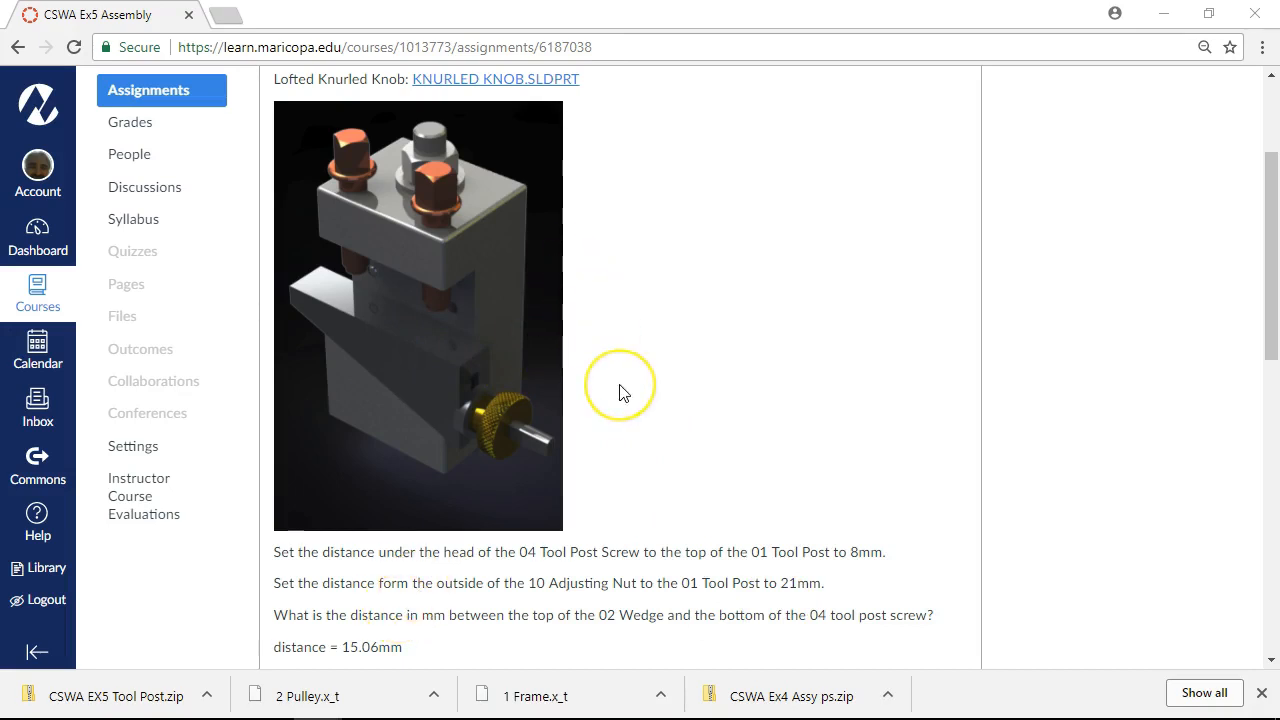
scroll(620, 392, "down", 1)
scroll(620, 392, "down", 1)
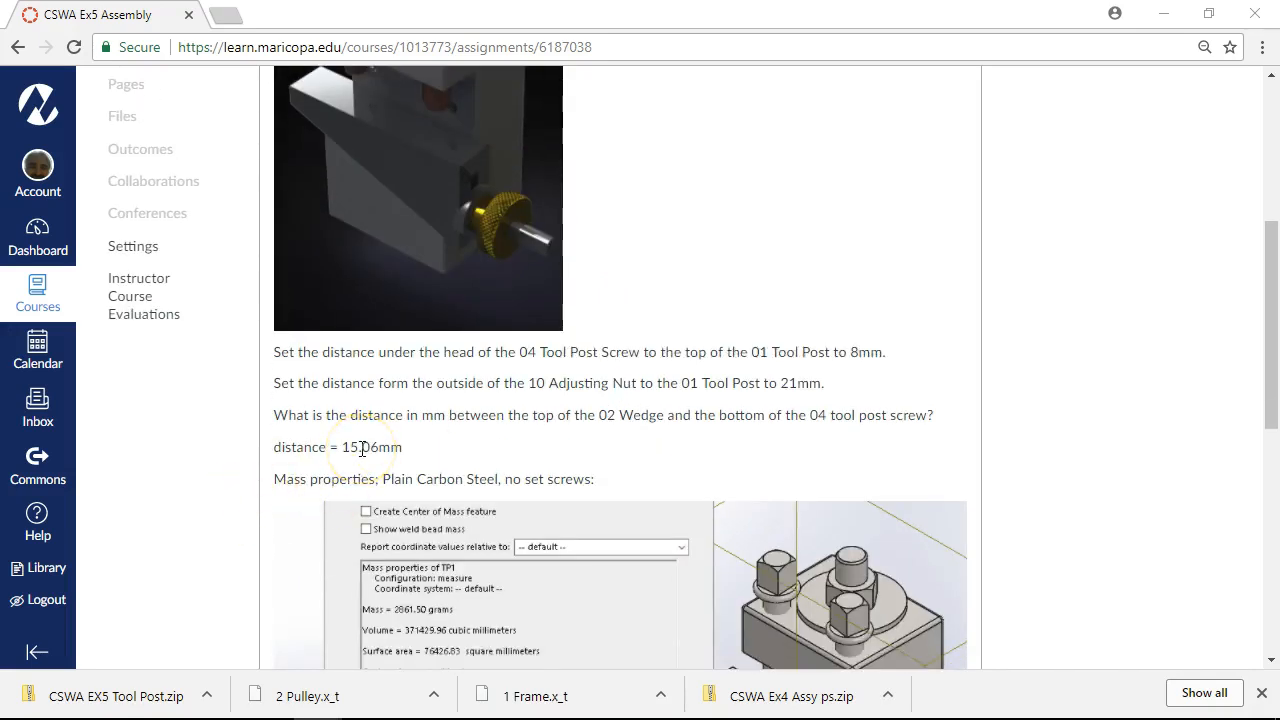
Step: Switch to SOLIDWORKS and create a new document from the Assembly template
double_click(630, 20)
left_click(1165, 50)
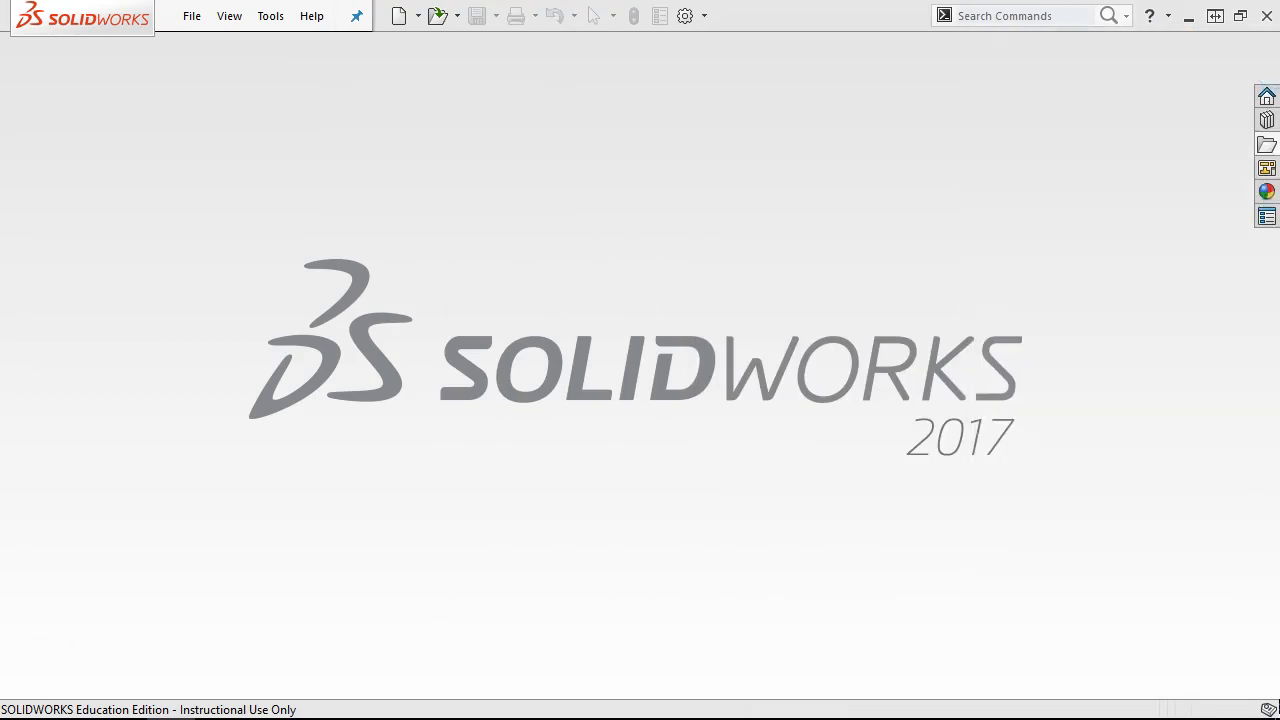
left_click(193, 17)
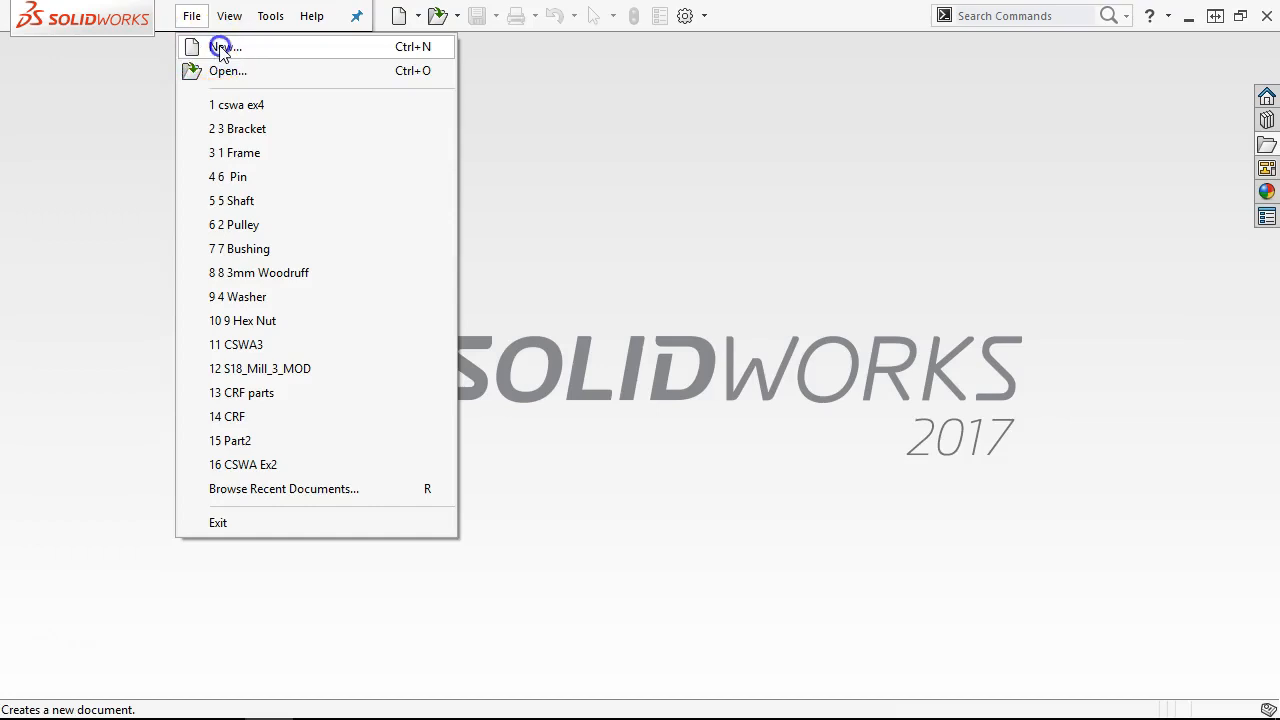
left_click(214, 48)
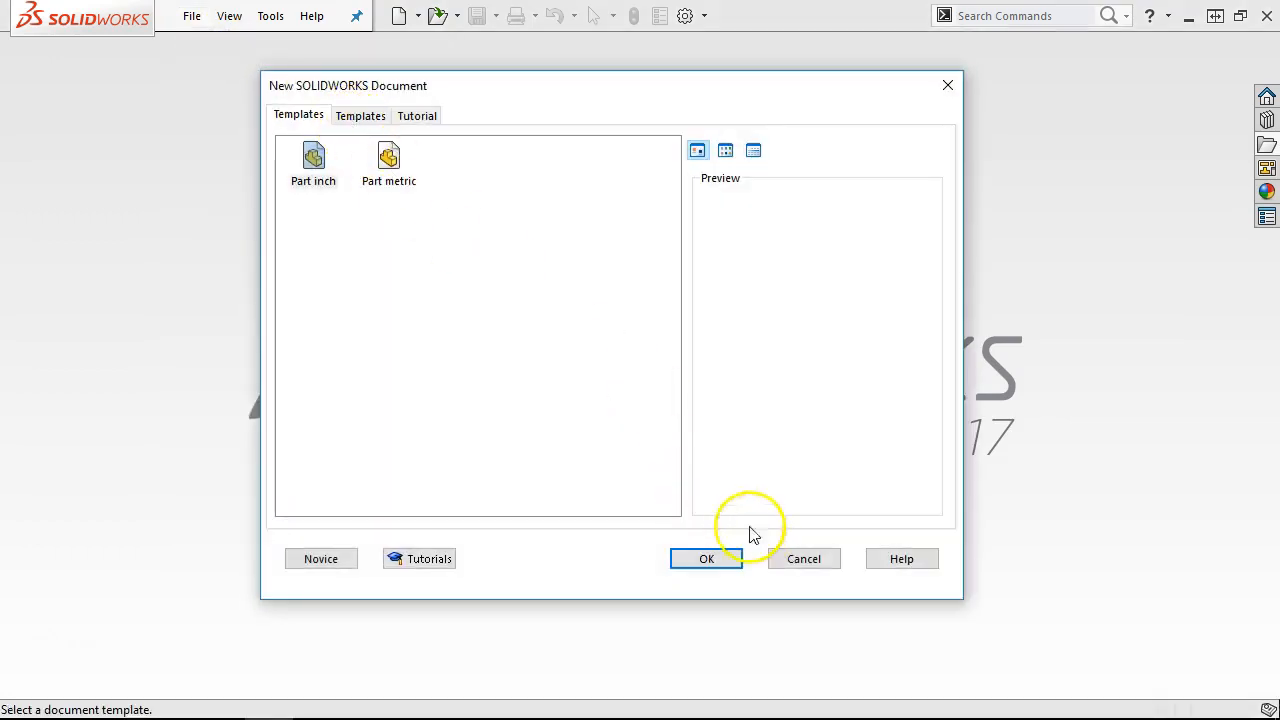
left_click(389, 157)
left_click(362, 118)
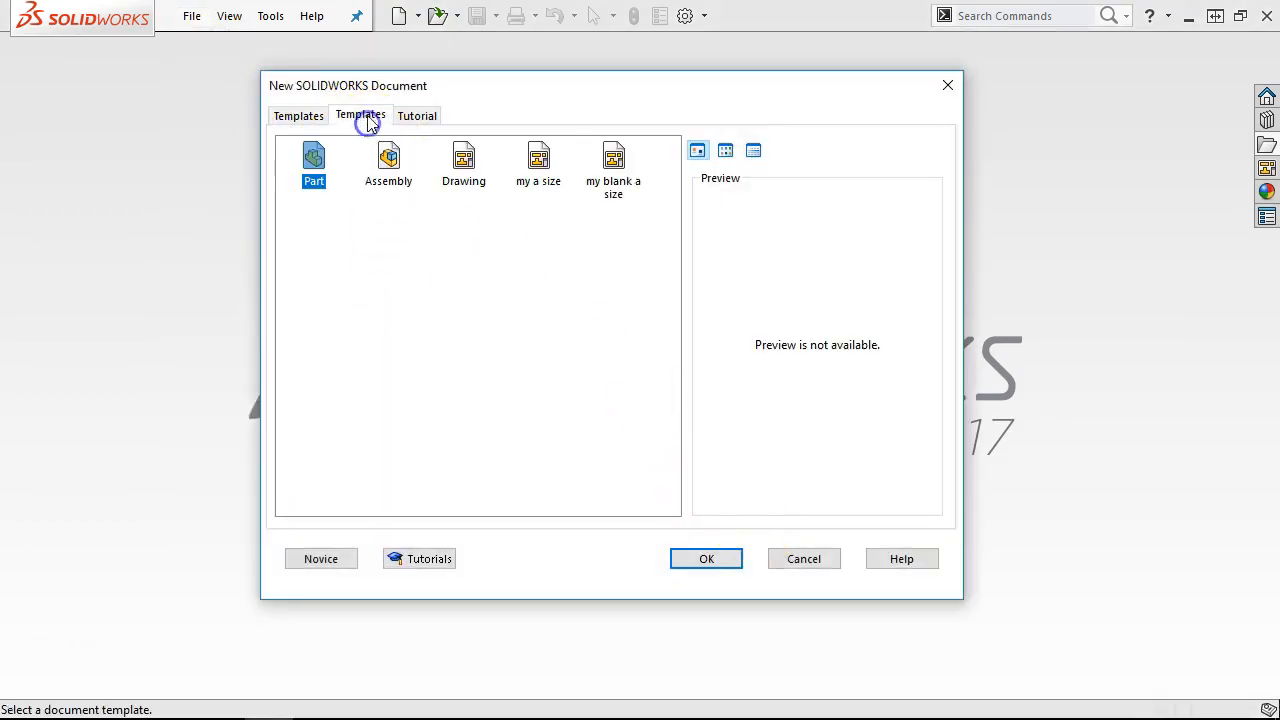
double_click(389, 158)
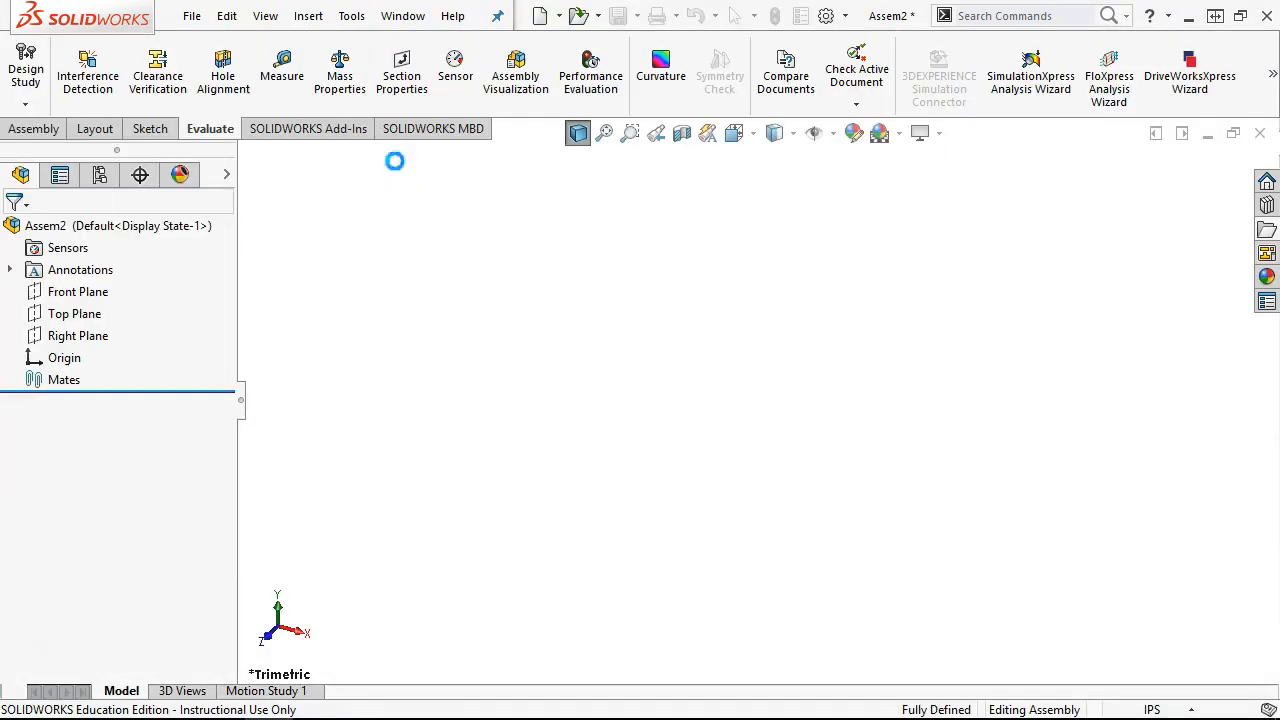
Step: Set the assembly's unit system to MMGS (millimeter, gram, second)
left_click(40, 228)
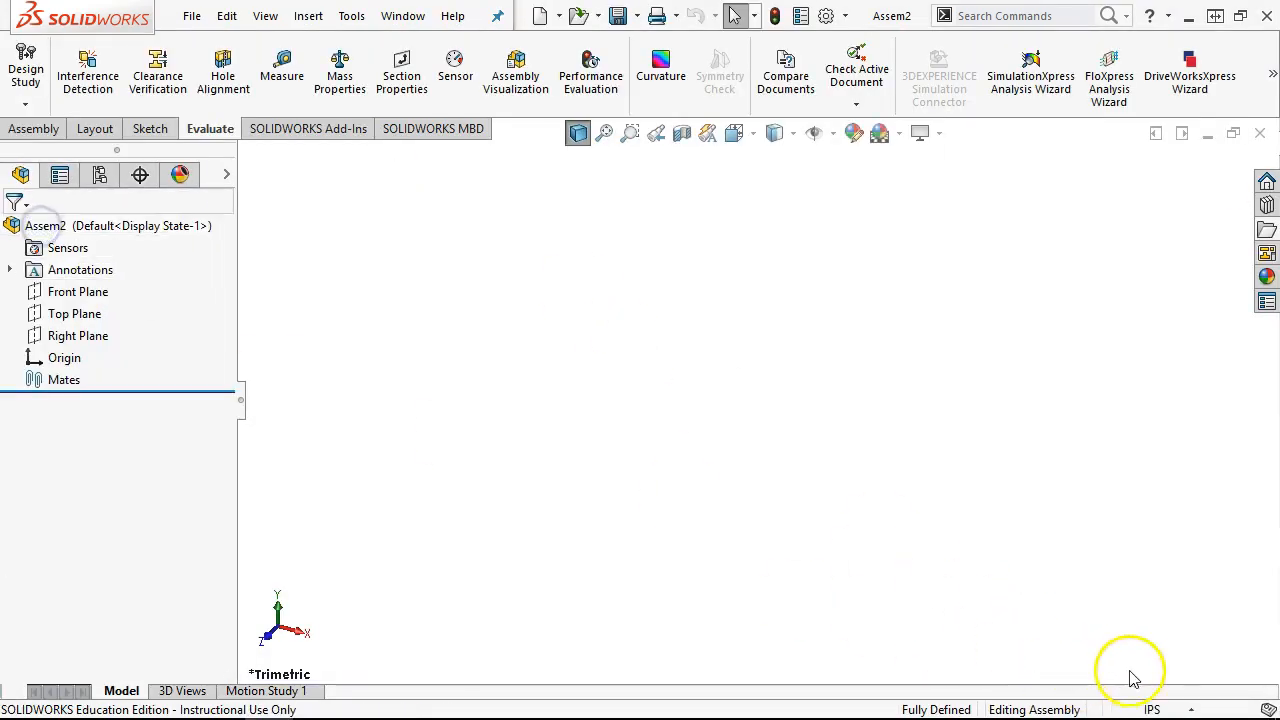
left_click(1190, 709)
left_click(1113, 628)
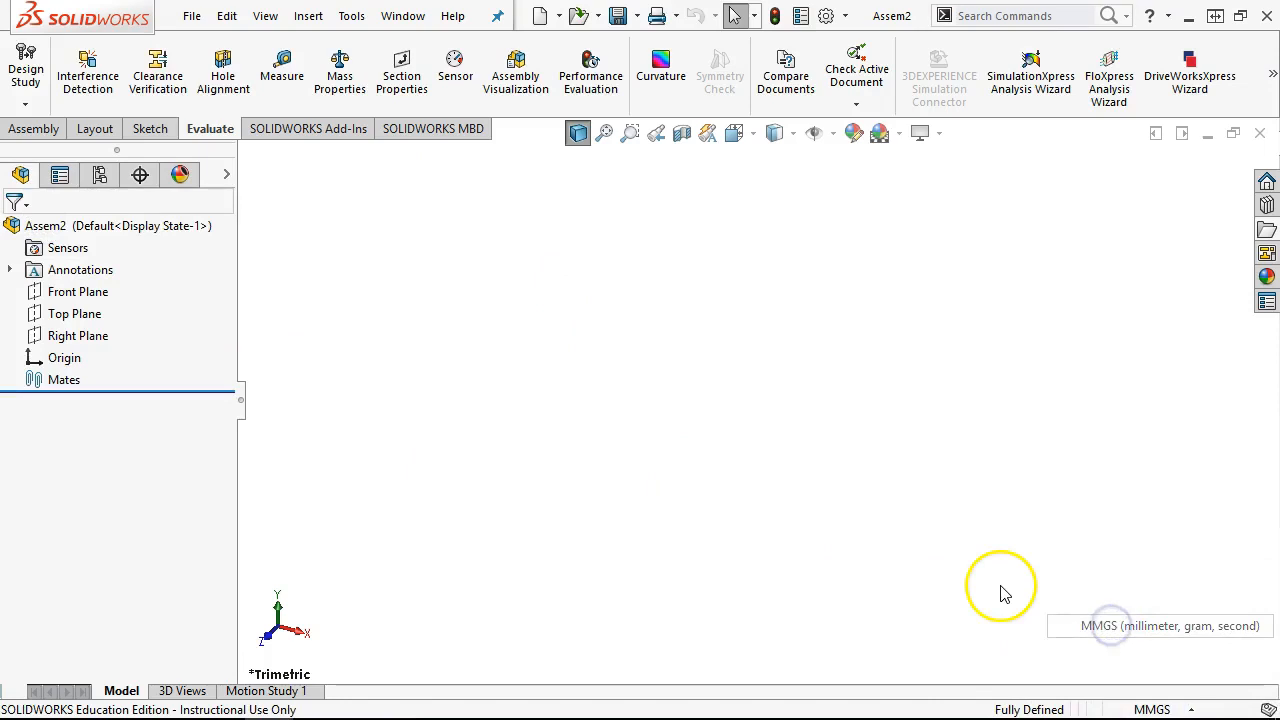
left_click(688, 460)
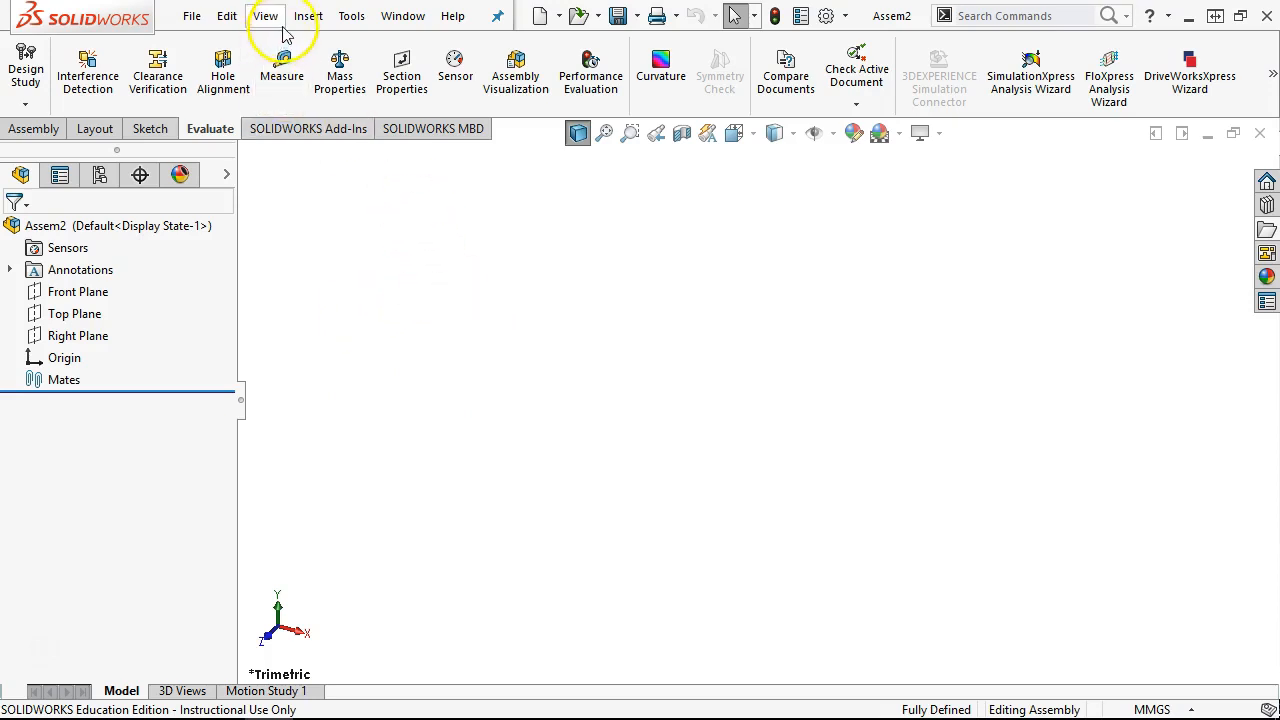
Step: Start inserting a component and load 01 ToolPost from the CSWA EX5 Tool Post folder on the E: drive
left_click(31, 130)
left_click(111, 70)
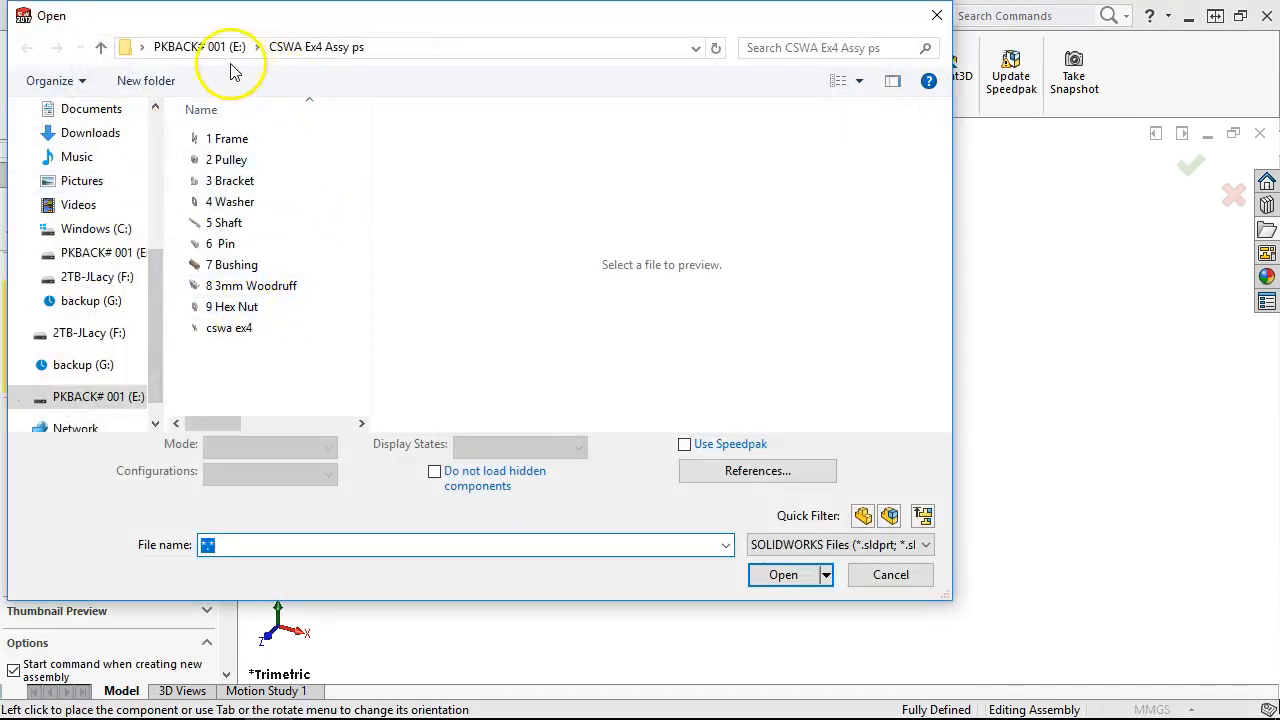
left_click(165, 47)
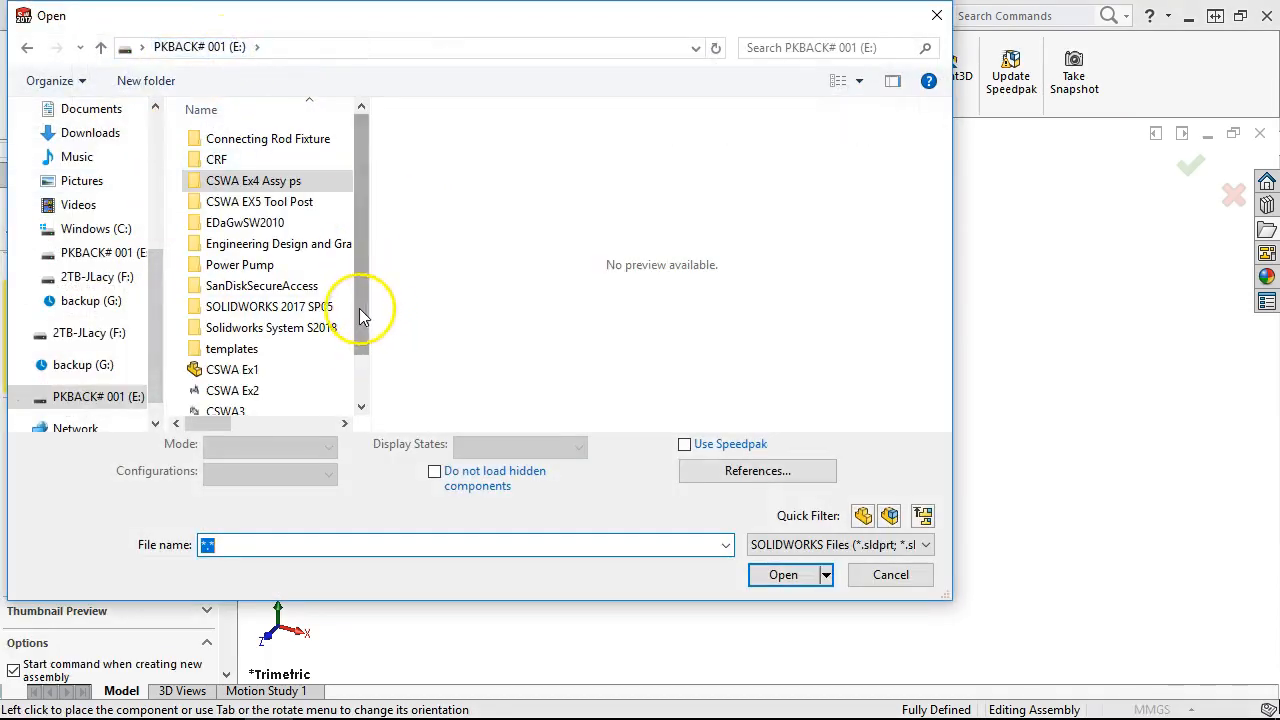
left_click(262, 201)
left_click(782, 576)
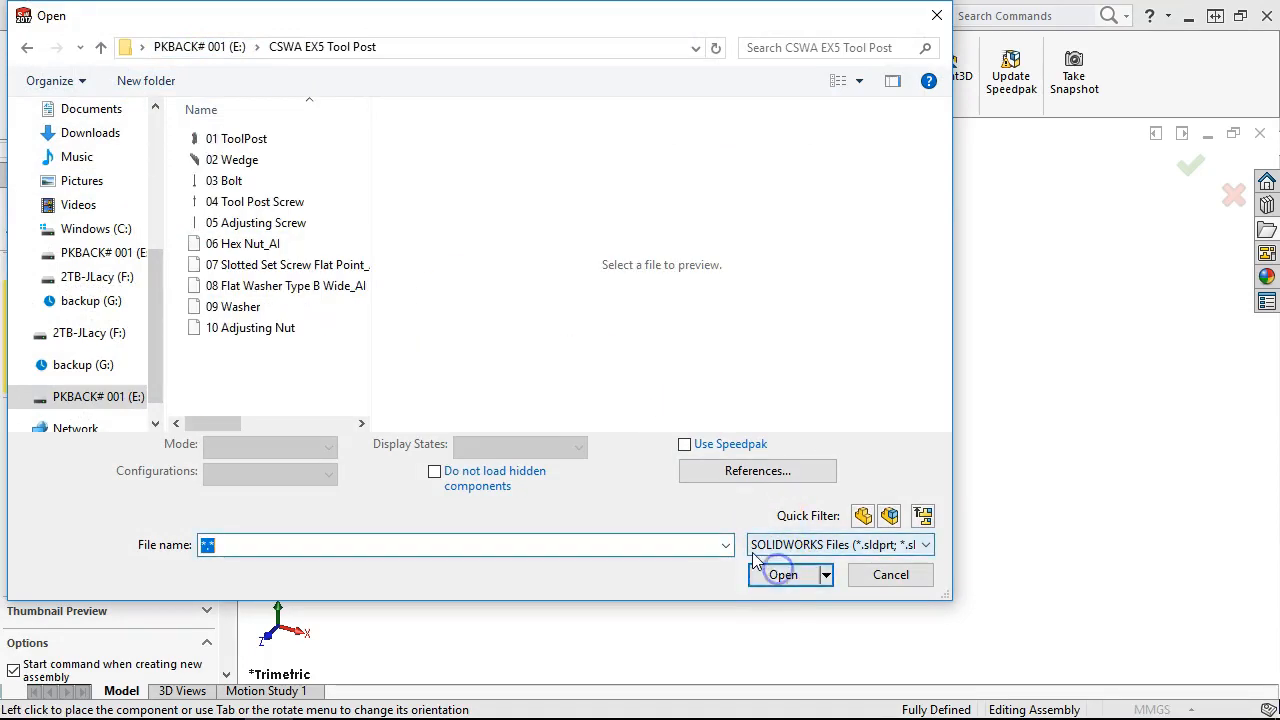
left_click(252, 139)
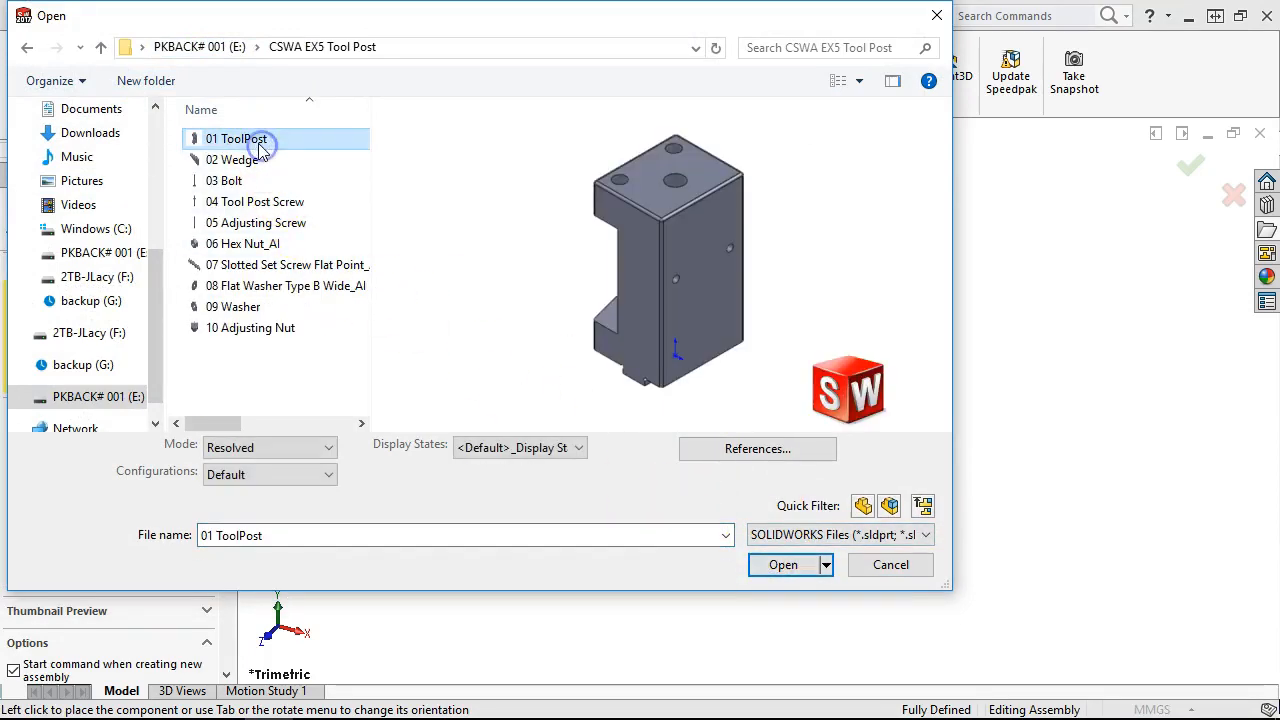
left_click(783, 573)
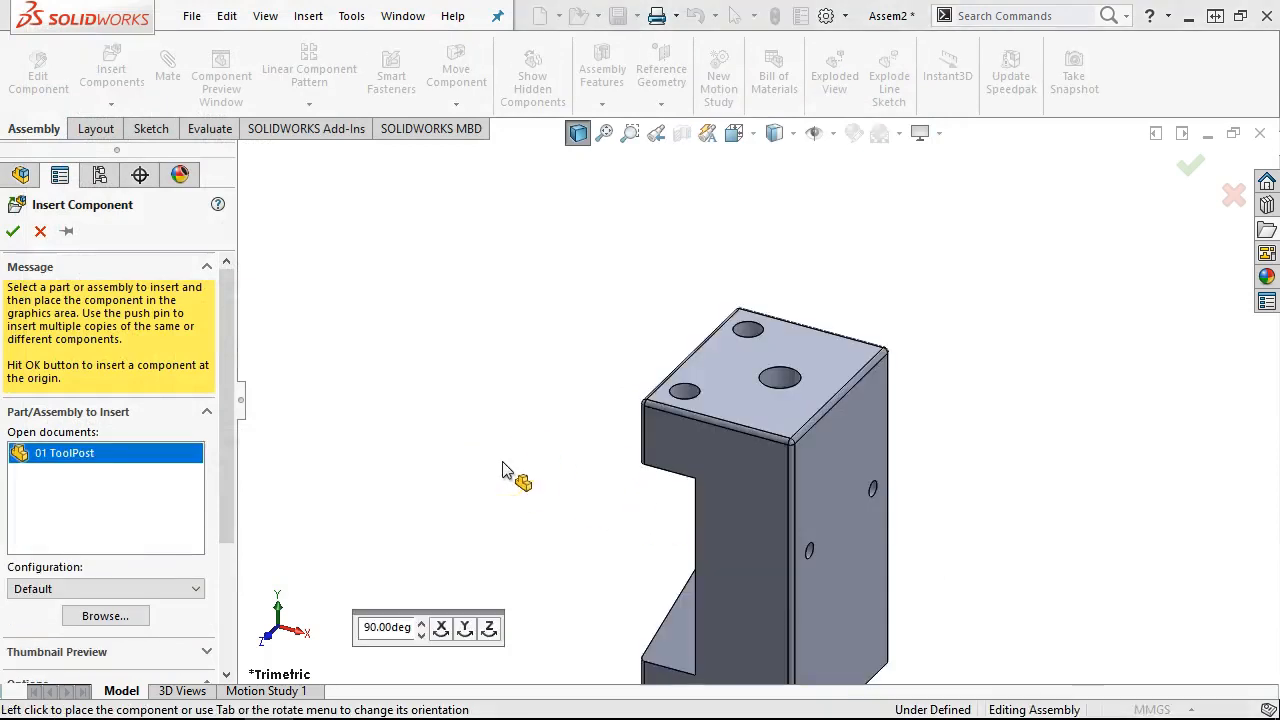
Step: Rotate the ToolPost 90 degrees about the Y axis and place it at the assembly origin
left_click_drag(571, 360, 556, 358)
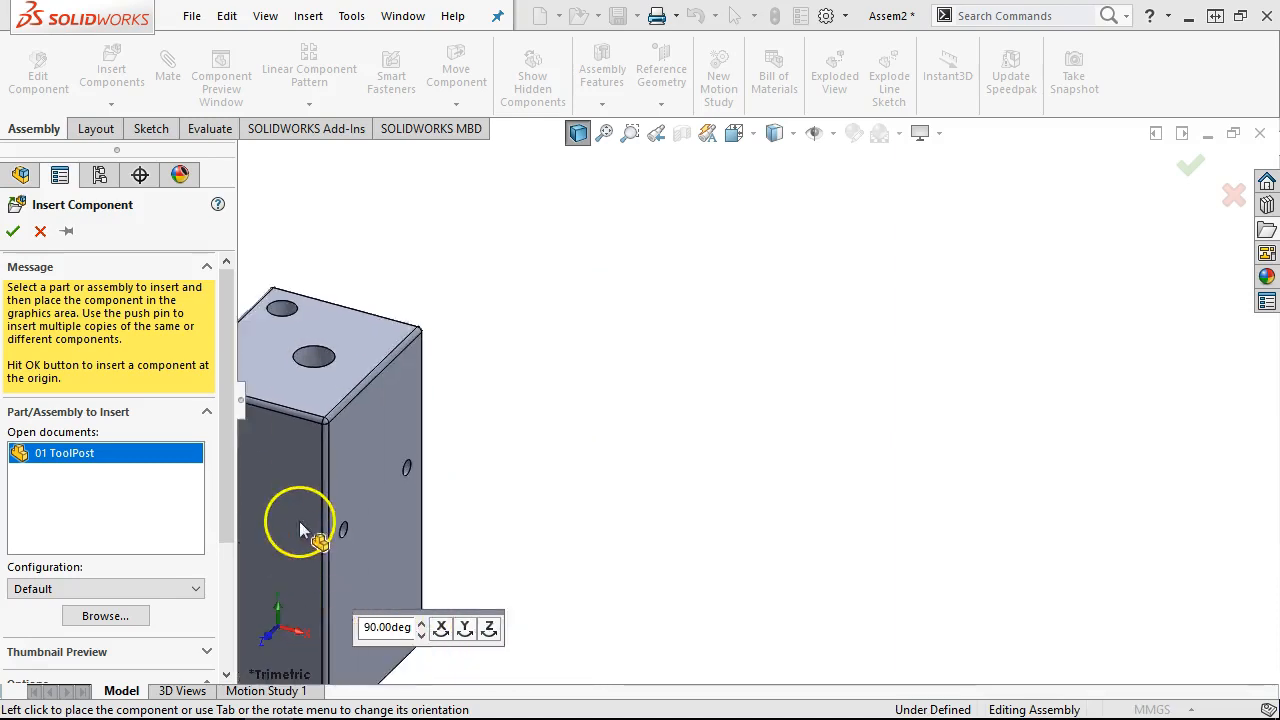
left_click(466, 625)
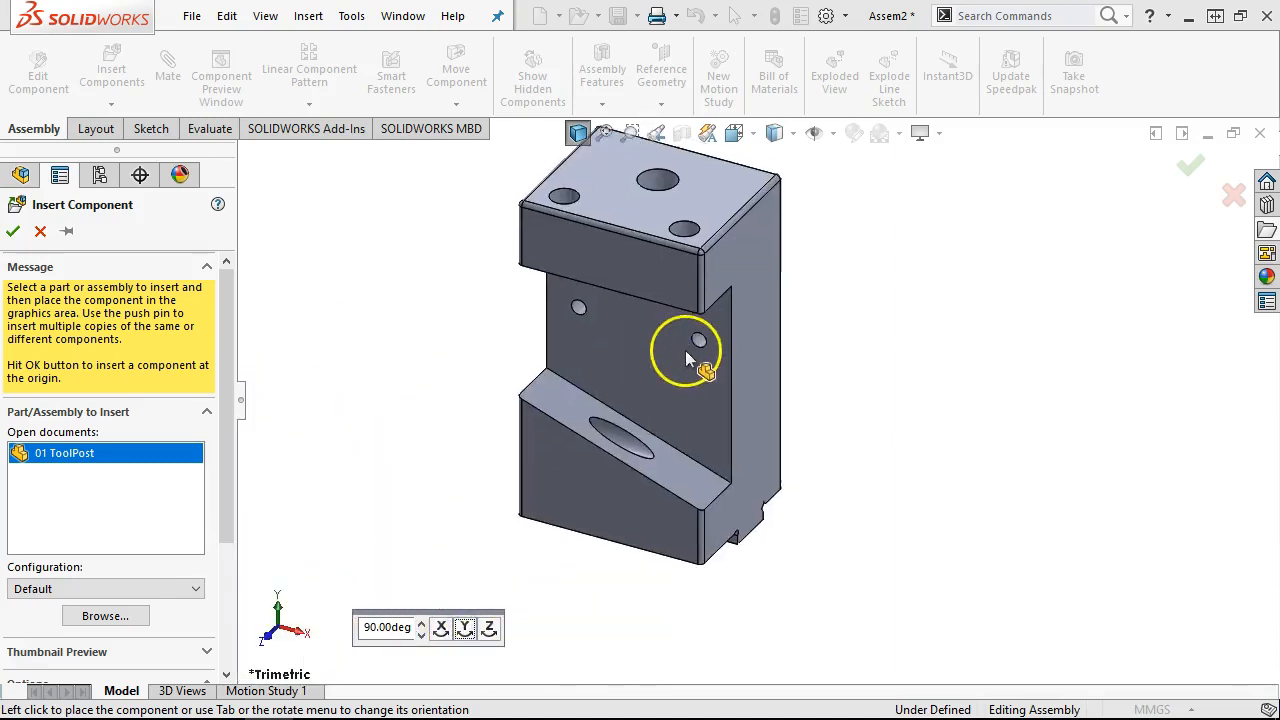
left_click(13, 230)
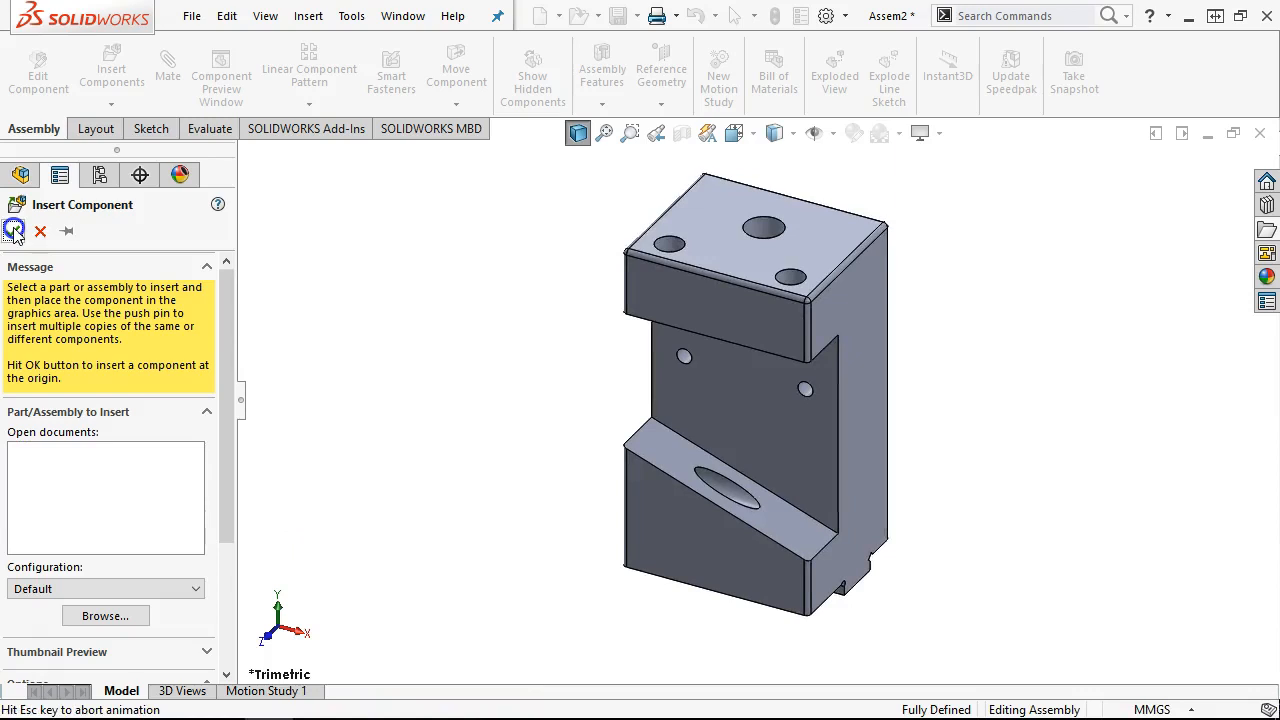
Step: Examine where the assembly origin and the ToolPost's own origin lie relative to the part geometry
left_click(64, 357)
middle_click_drag(300, 380, 368, 491)
left_click(392, 449)
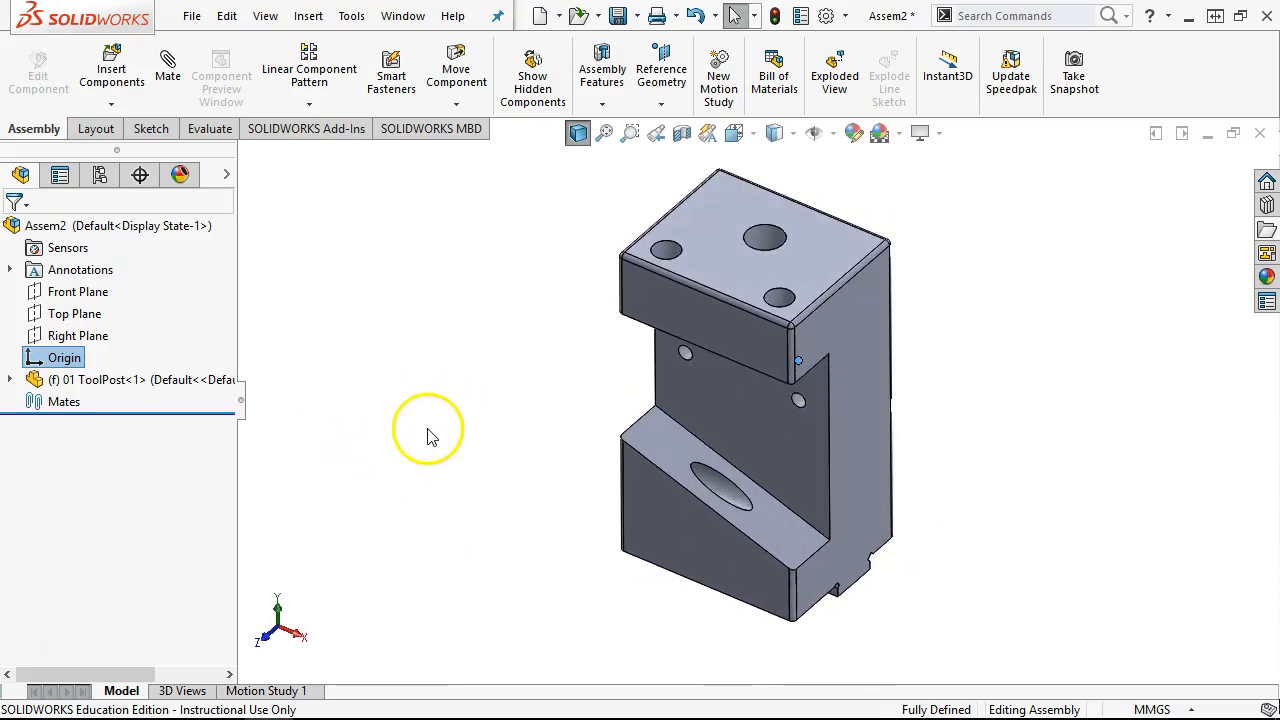
middle_click_drag(972, 440, 1030, 388)
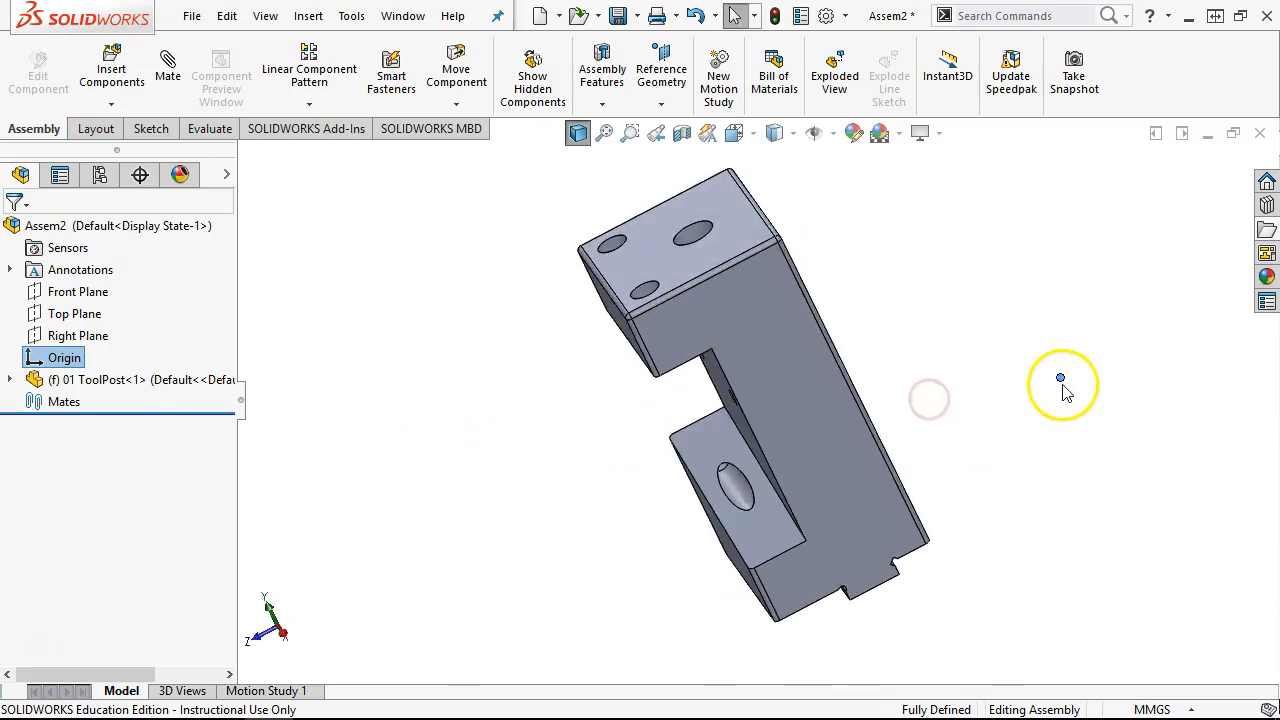
middle_click_drag(418, 497, 452, 477)
left_click(9, 379)
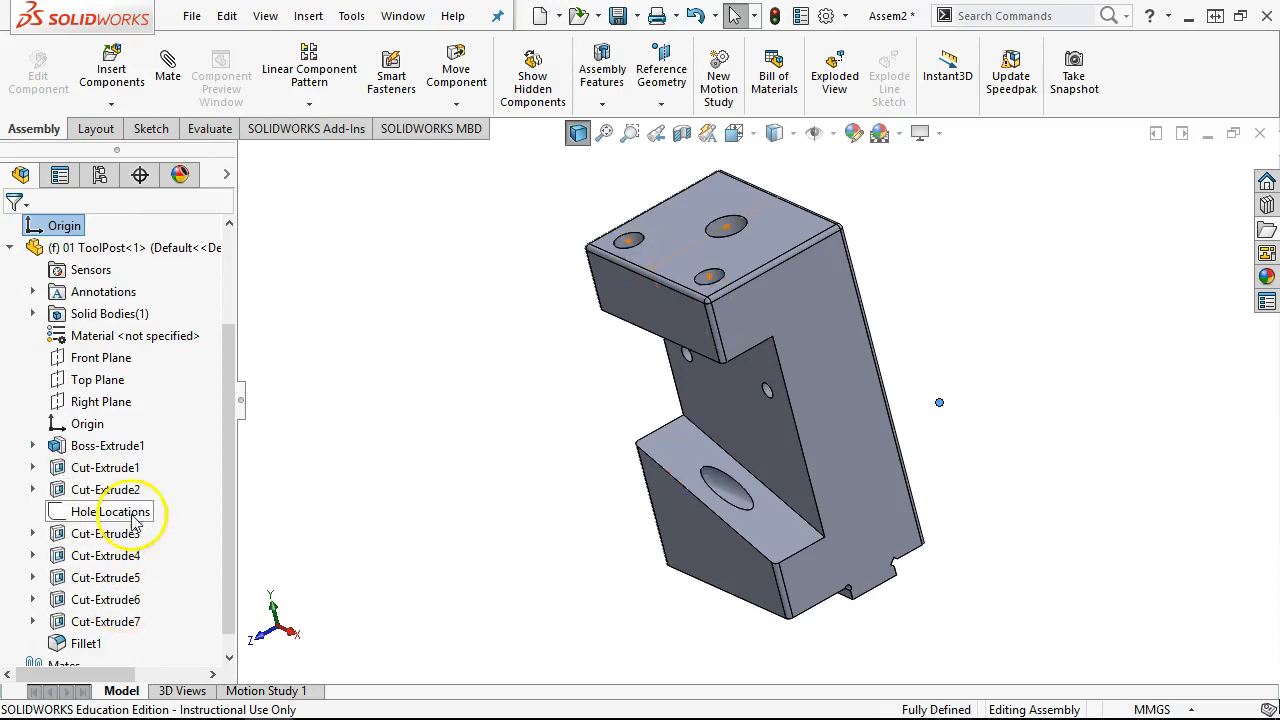
left_click(100, 424)
middle_click_drag(390, 440, 474, 500)
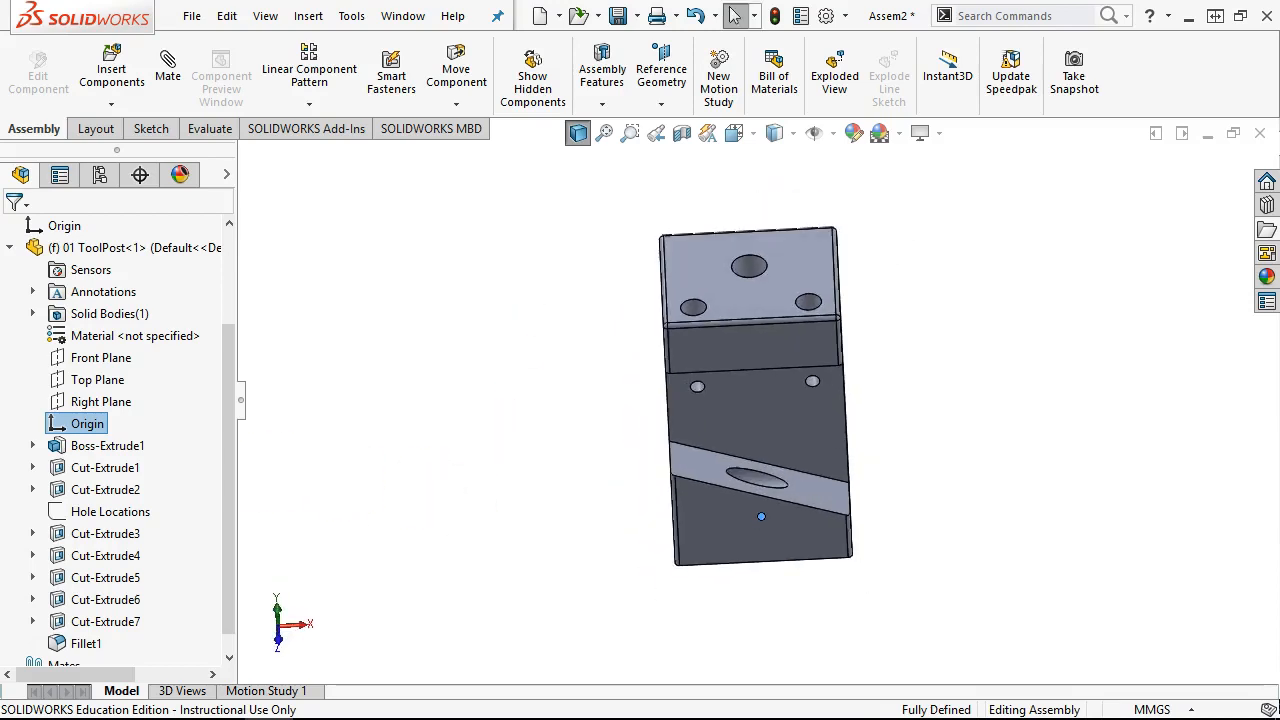
Step: Float the fixed 01 ToolPost component so that it can be positioned with mates
left_click(8, 248)
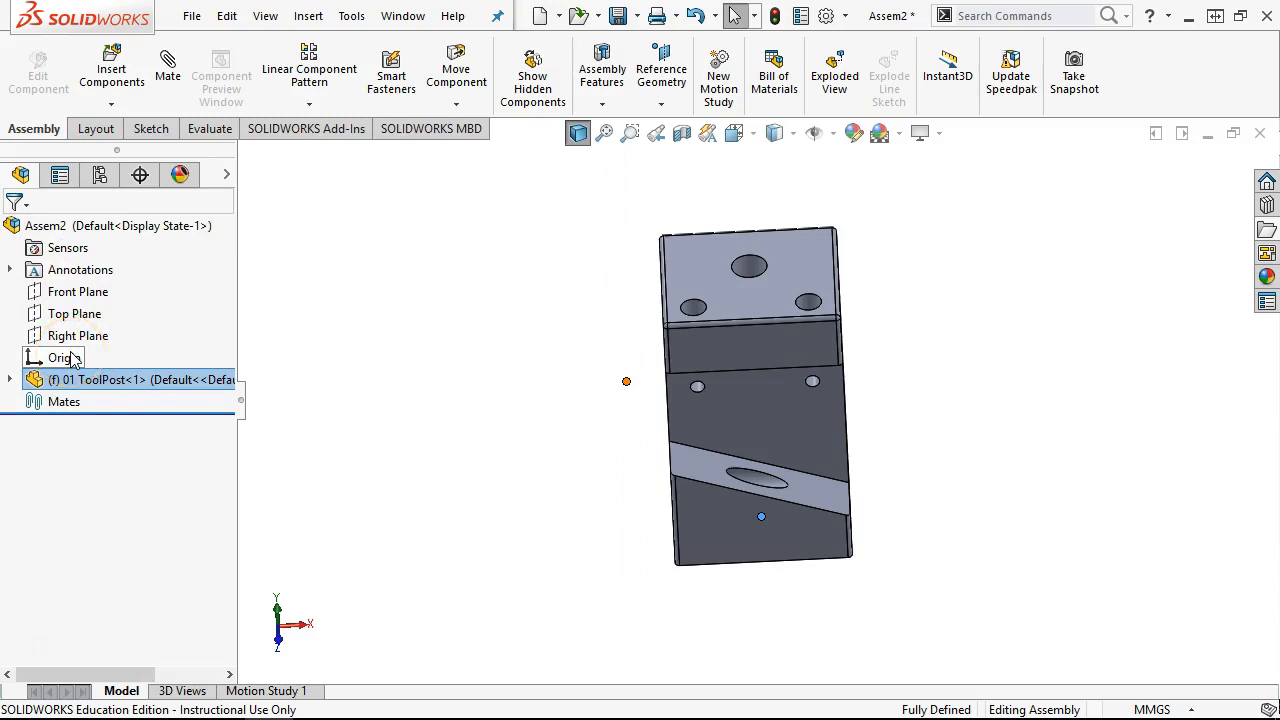
left_click(75, 388)
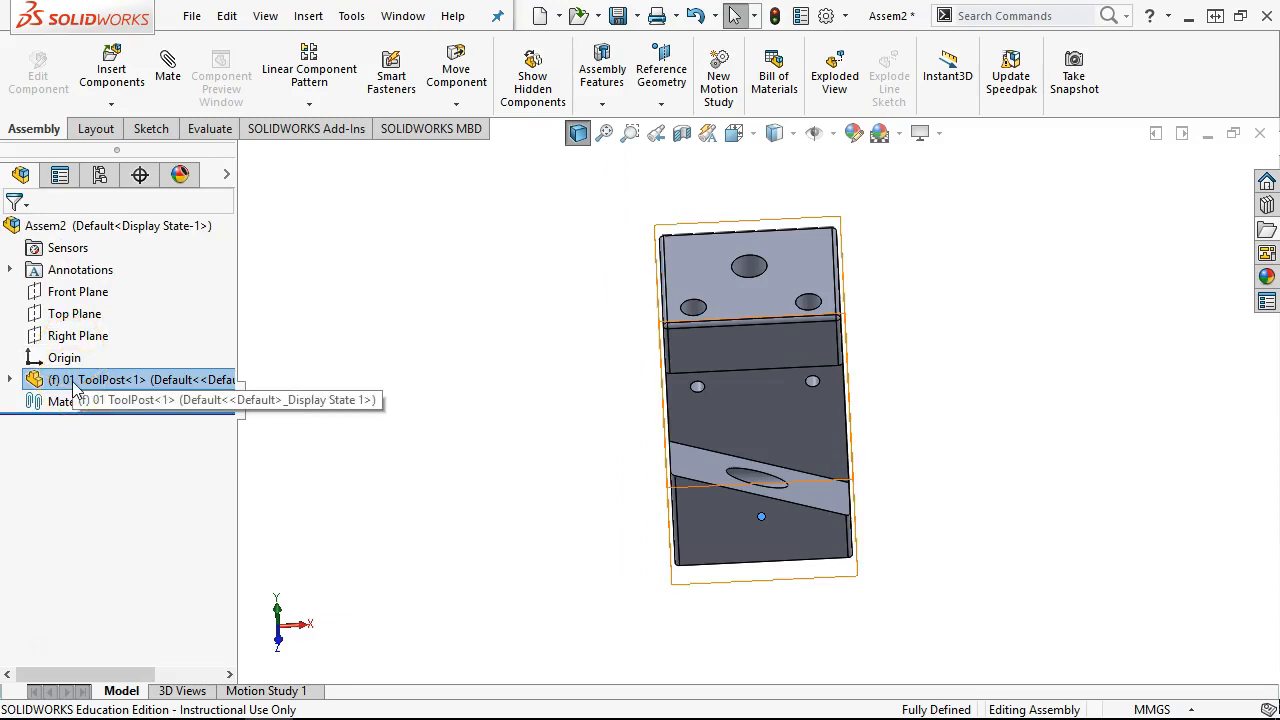
right_click(87, 378)
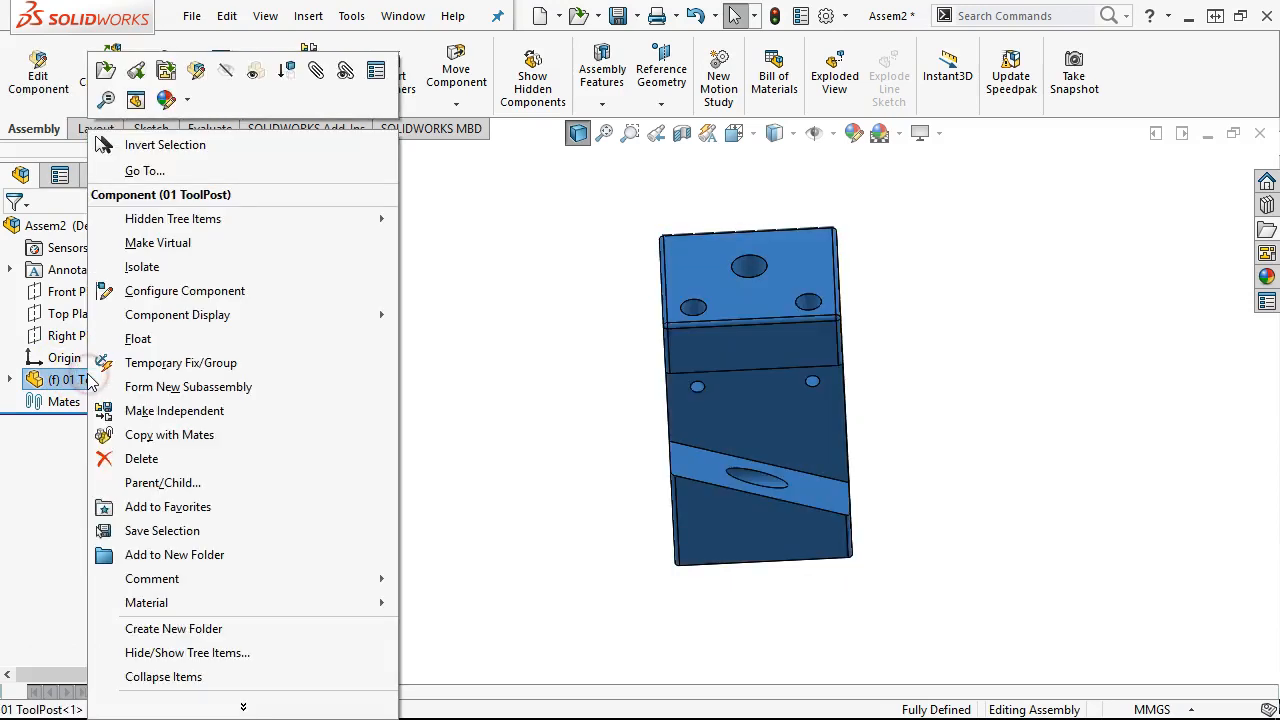
left_click(166, 346)
Step: Mate the ToolPost's Top Plane coincident with the assembly's Top Plane
left_click(11, 381)
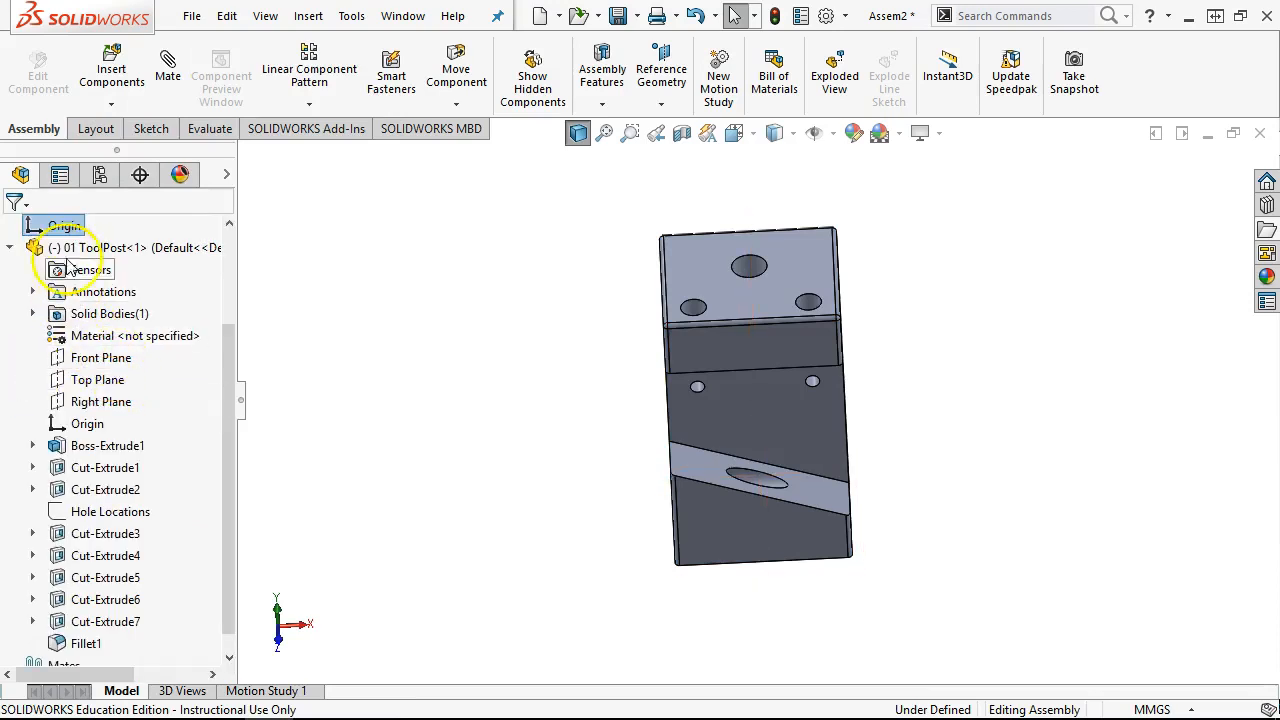
left_click(107, 368)
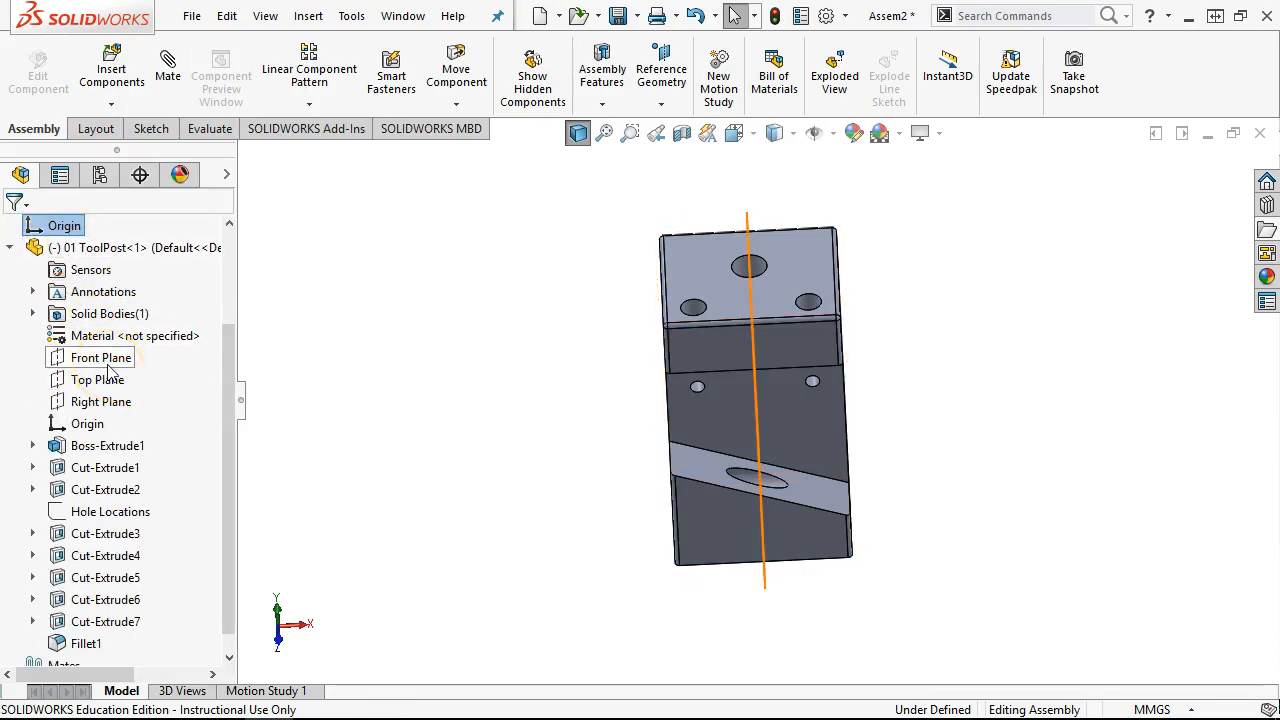
left_click(98, 380)
scroll(190, 275, "up", 2)
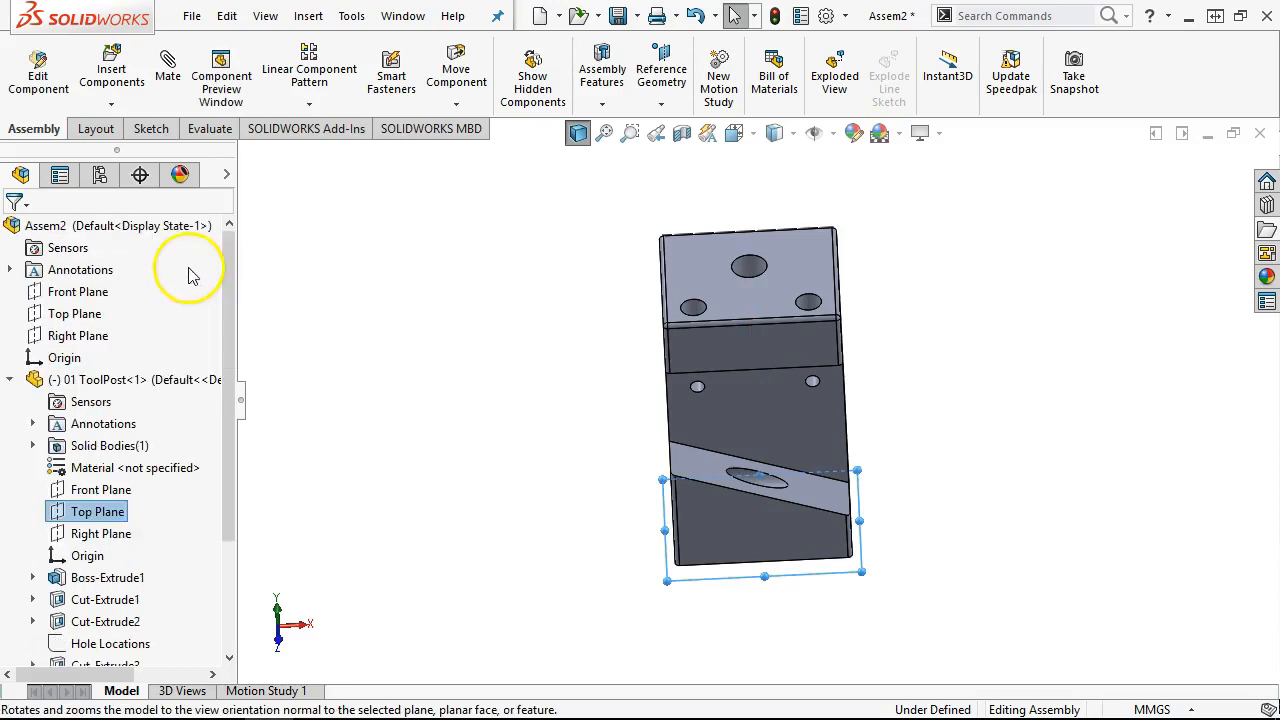
left_click(85, 314)
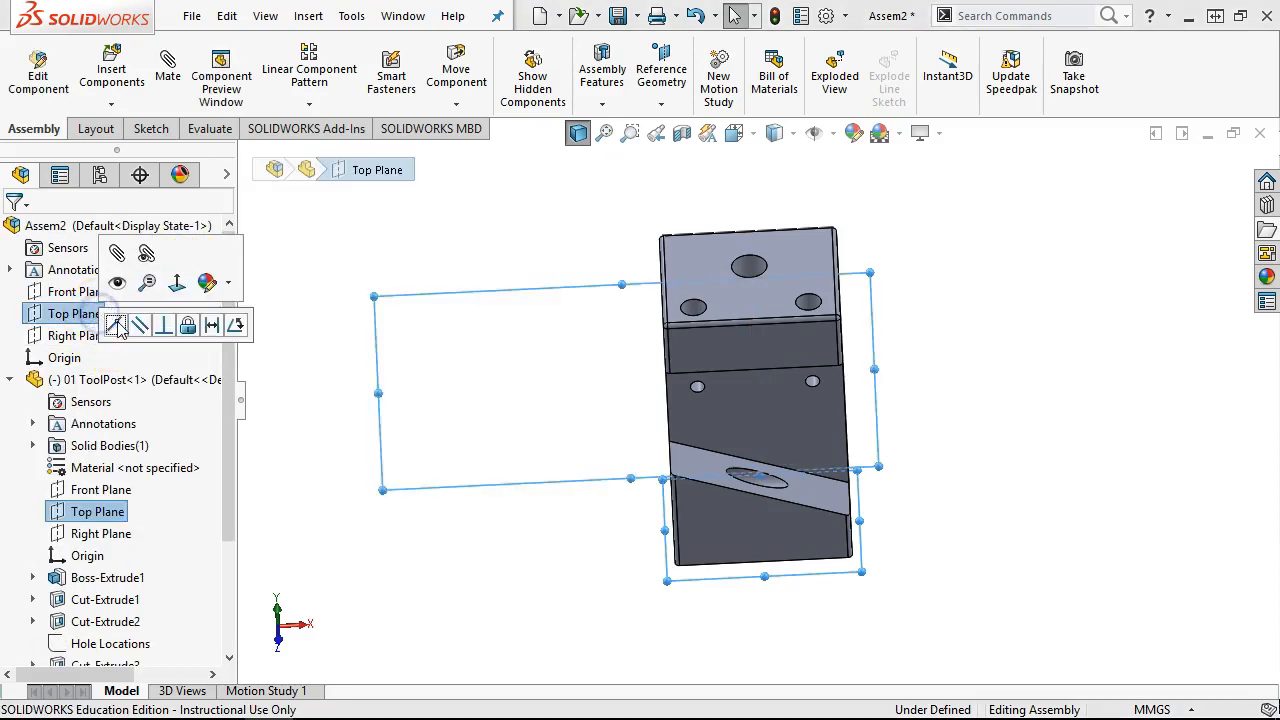
Step: Mate the ToolPost's Front Plane coincident with the assembly's Right Plane
left_click(115, 489)
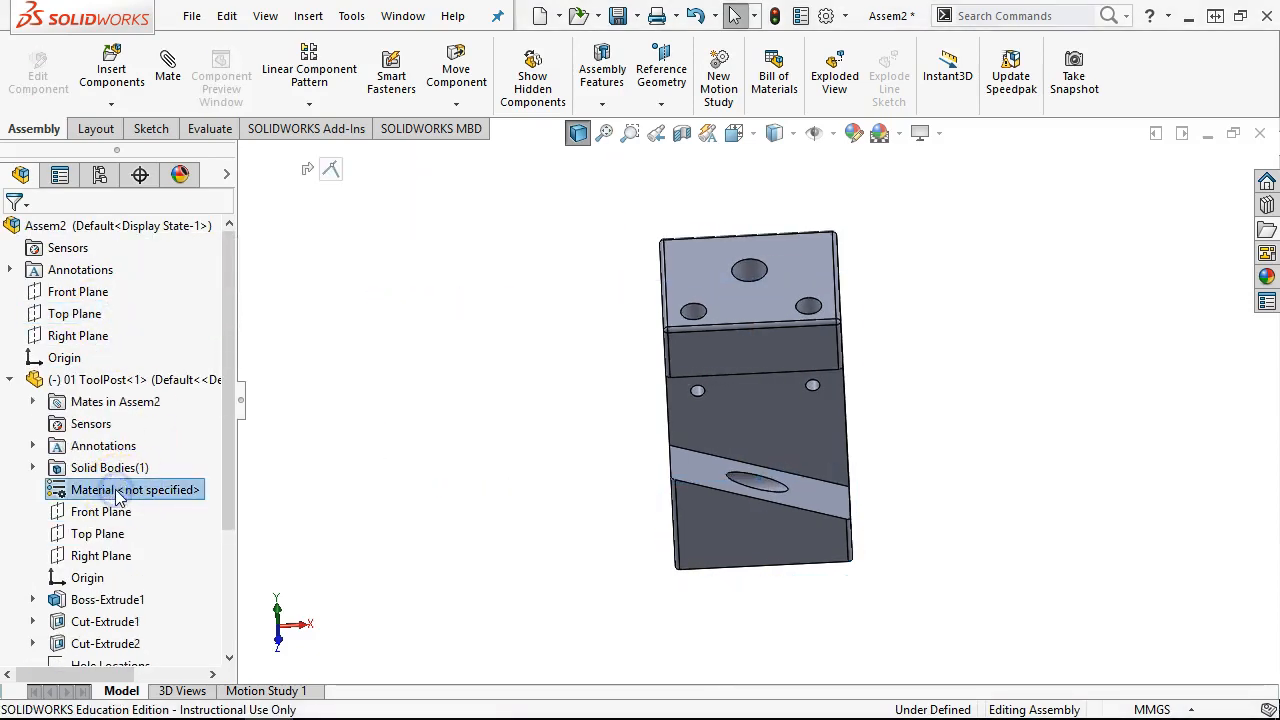
left_click(101, 511)
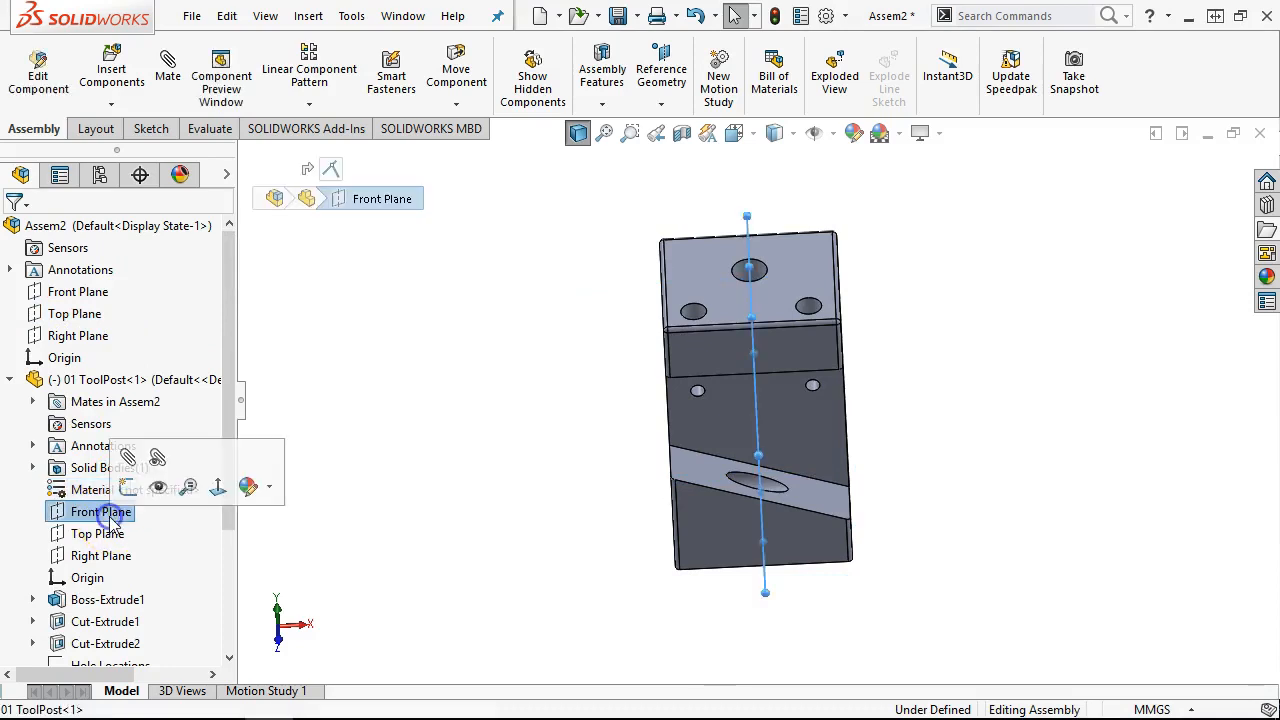
left_click(93, 341, "ctrl")
left_click(108, 351)
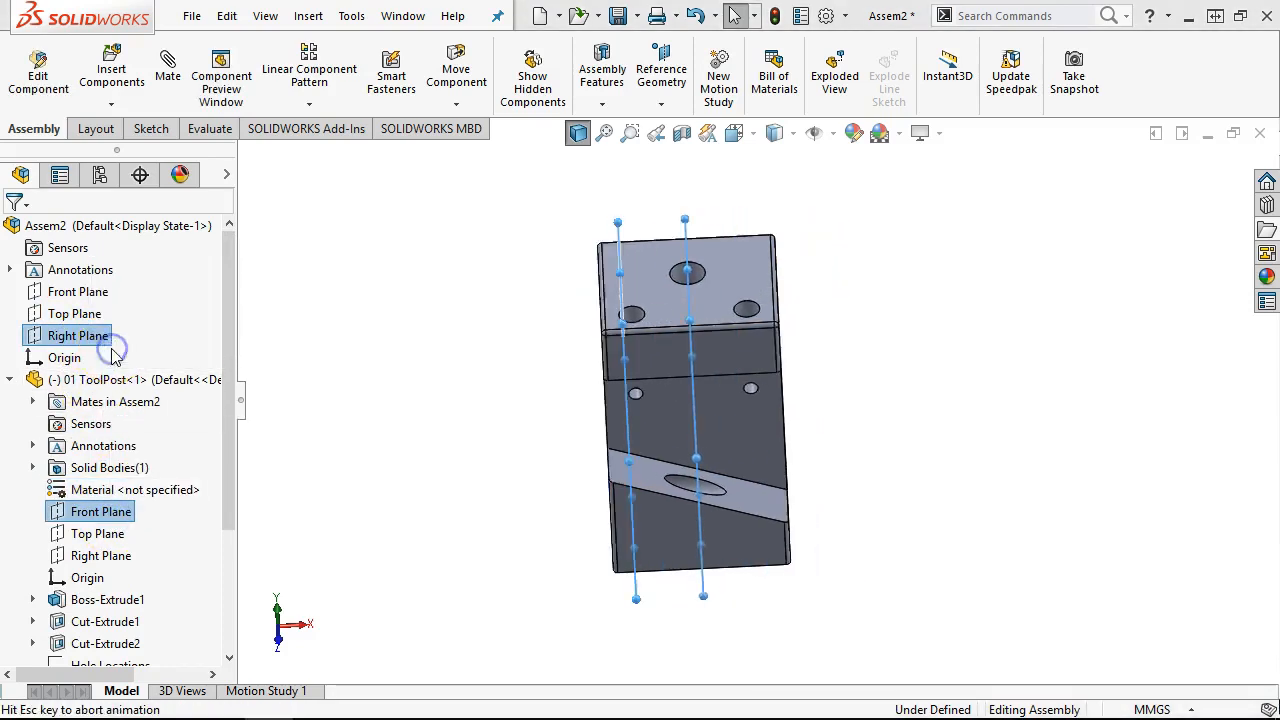
Step: Mate the ToolPost's Right Plane coincident with the assembly's Front Plane and show the part in isometric view
left_click(101, 555)
left_click(80, 360, "ctrl")
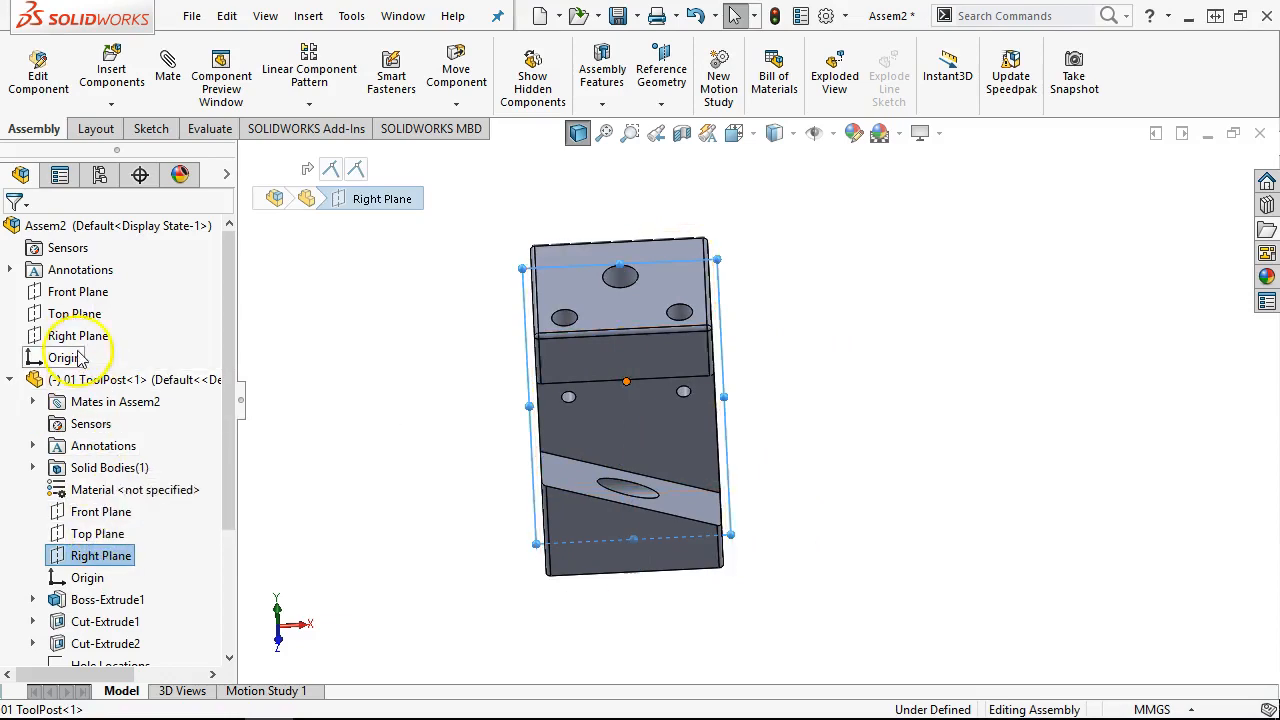
left_click(80, 291, "ctrl")
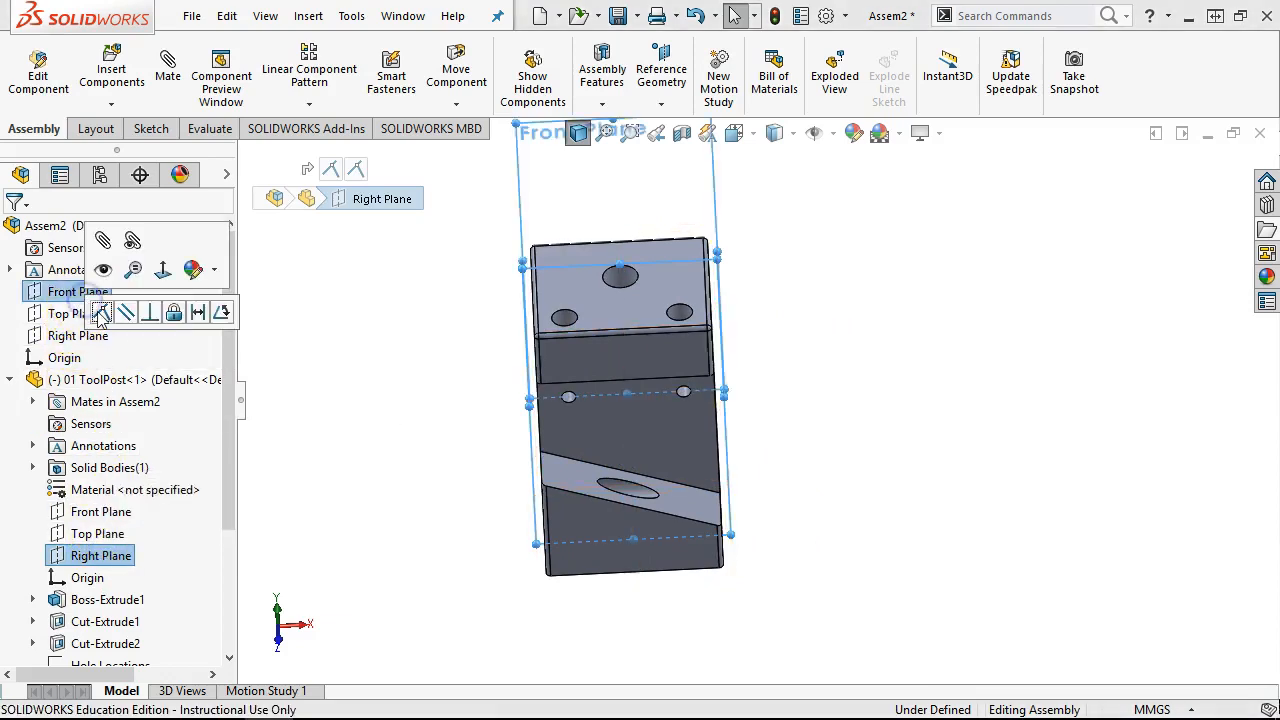
left_click(101, 313)
left_click(880, 540)
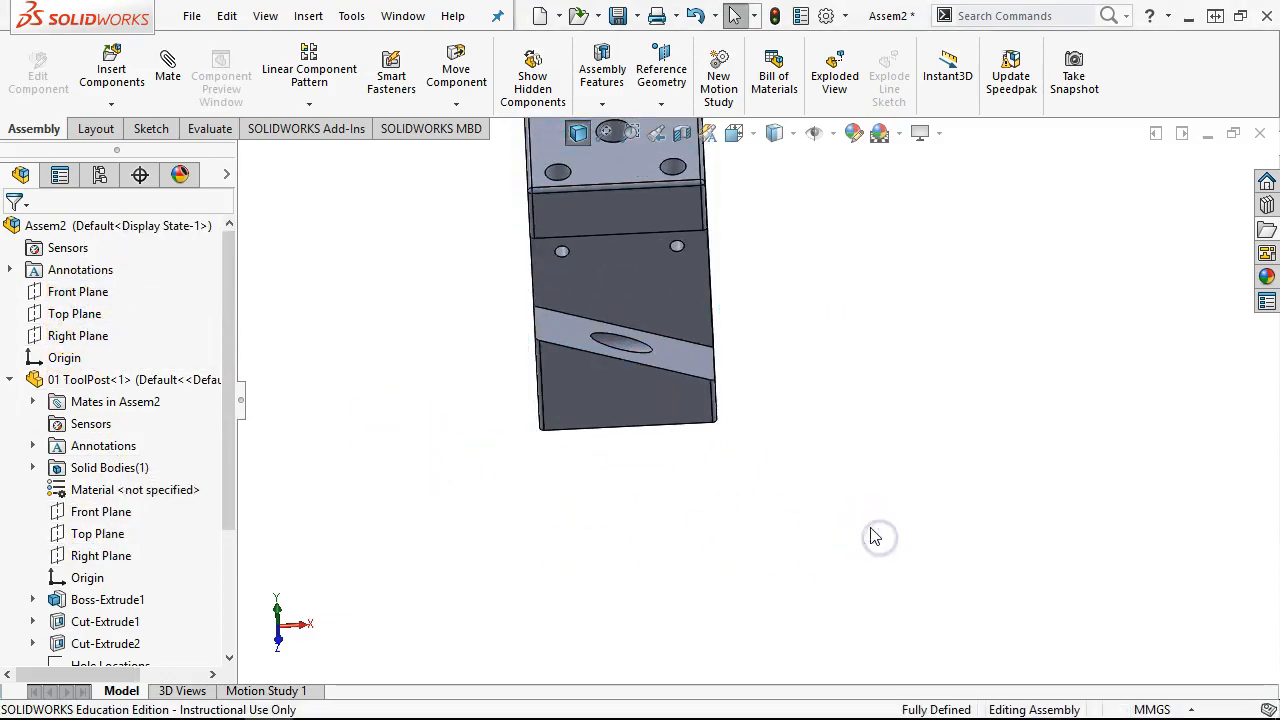
key("ctrl+7")
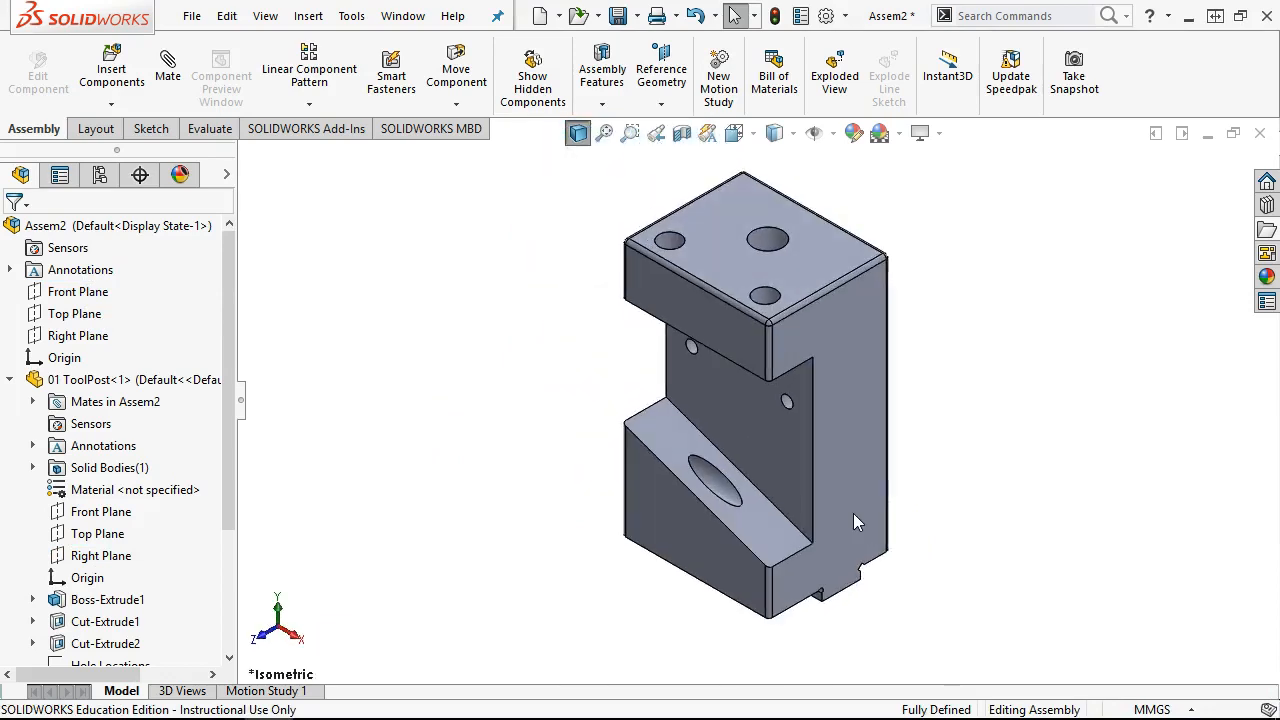
left_click(836, 437)
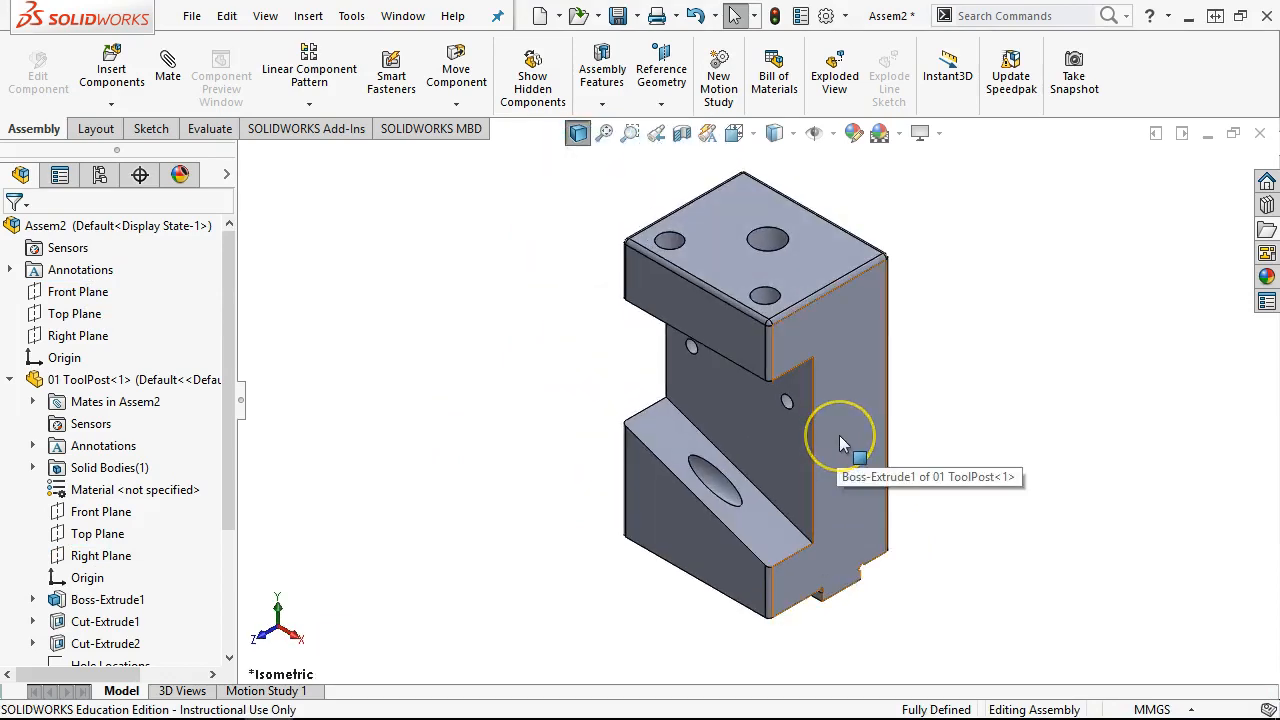
left_click(647, 351)
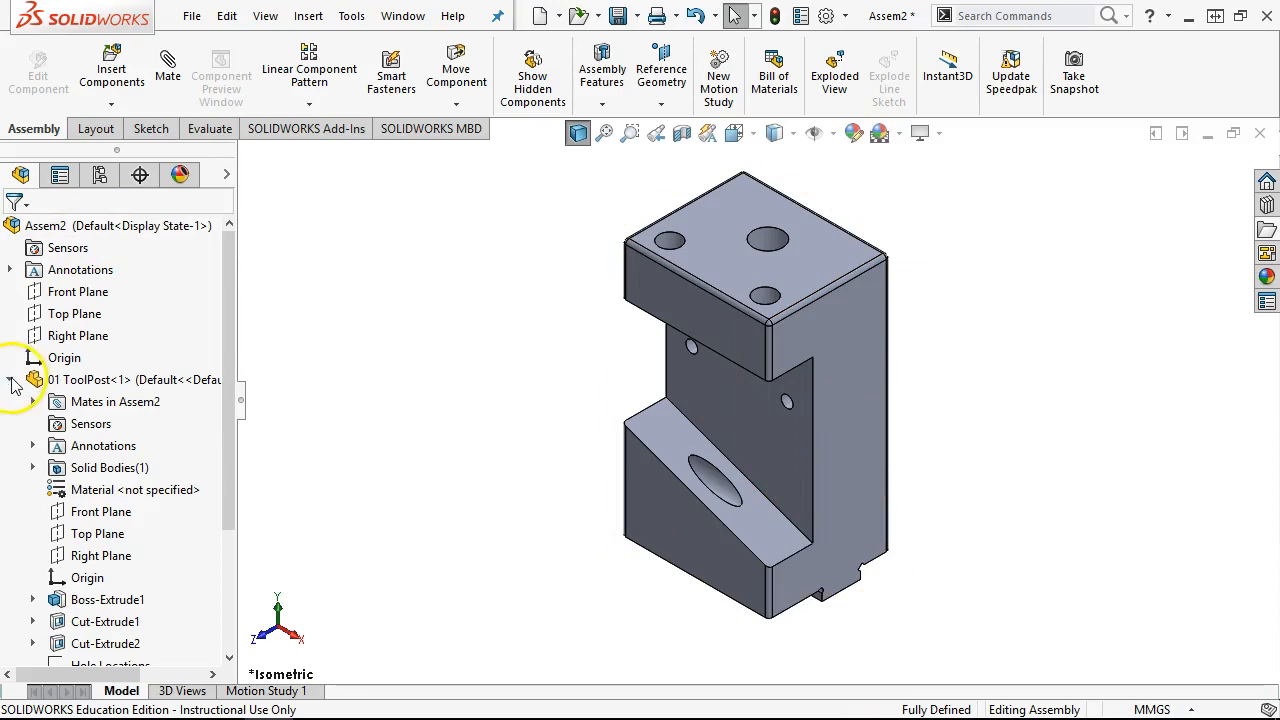
left_click(11, 380)
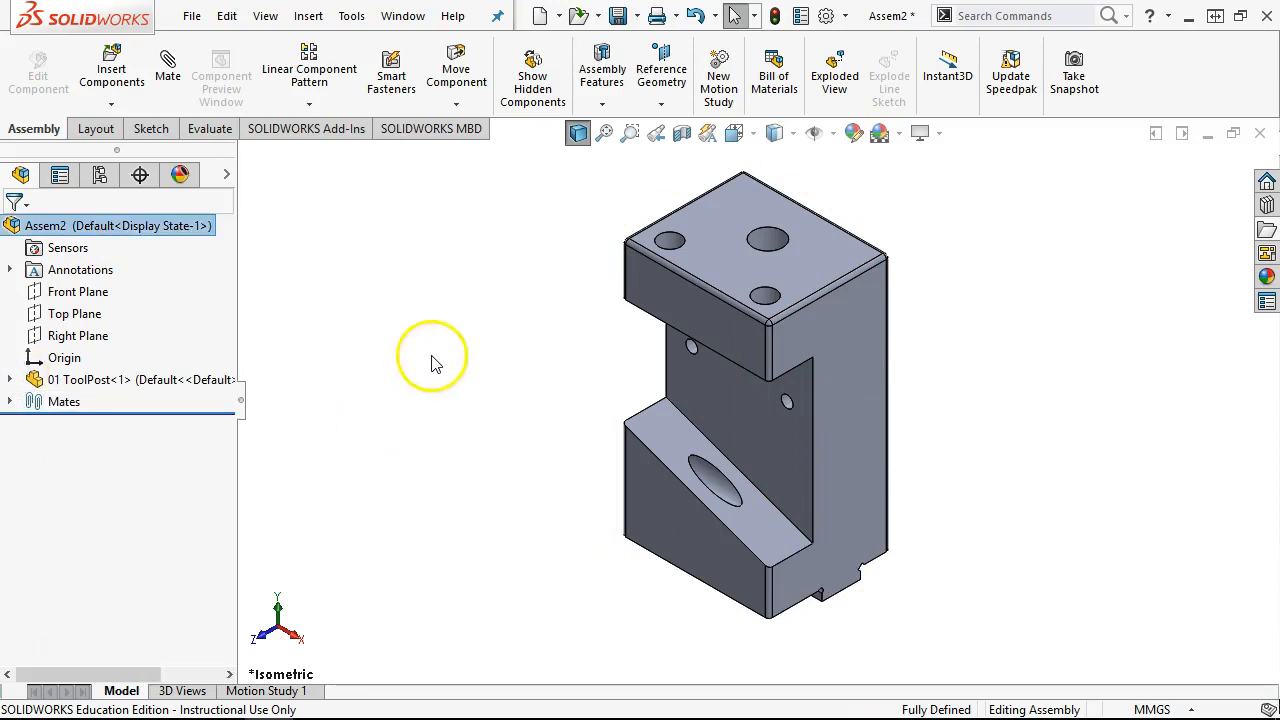
middle_click(466, 306)
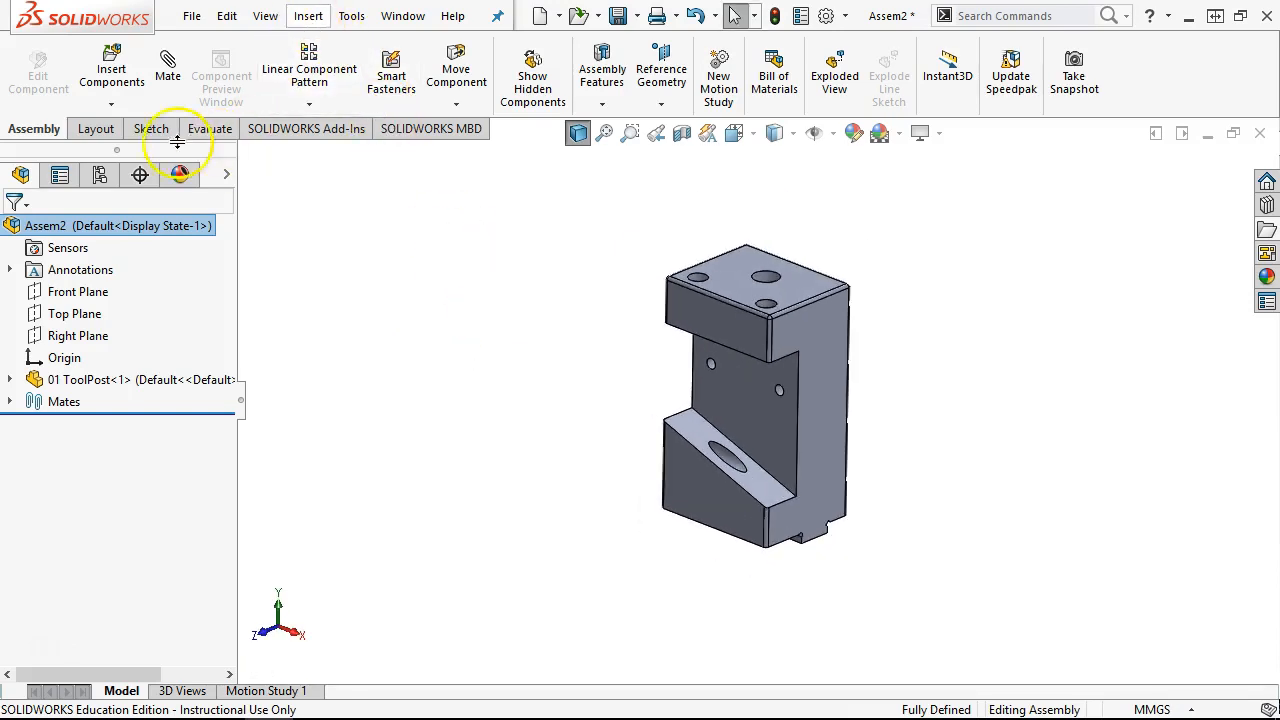
Step: Insert 02 Wedge from the CSWA EX5 Tool Post folder and place it beside the ToolPost's open recess
left_click(112, 68)
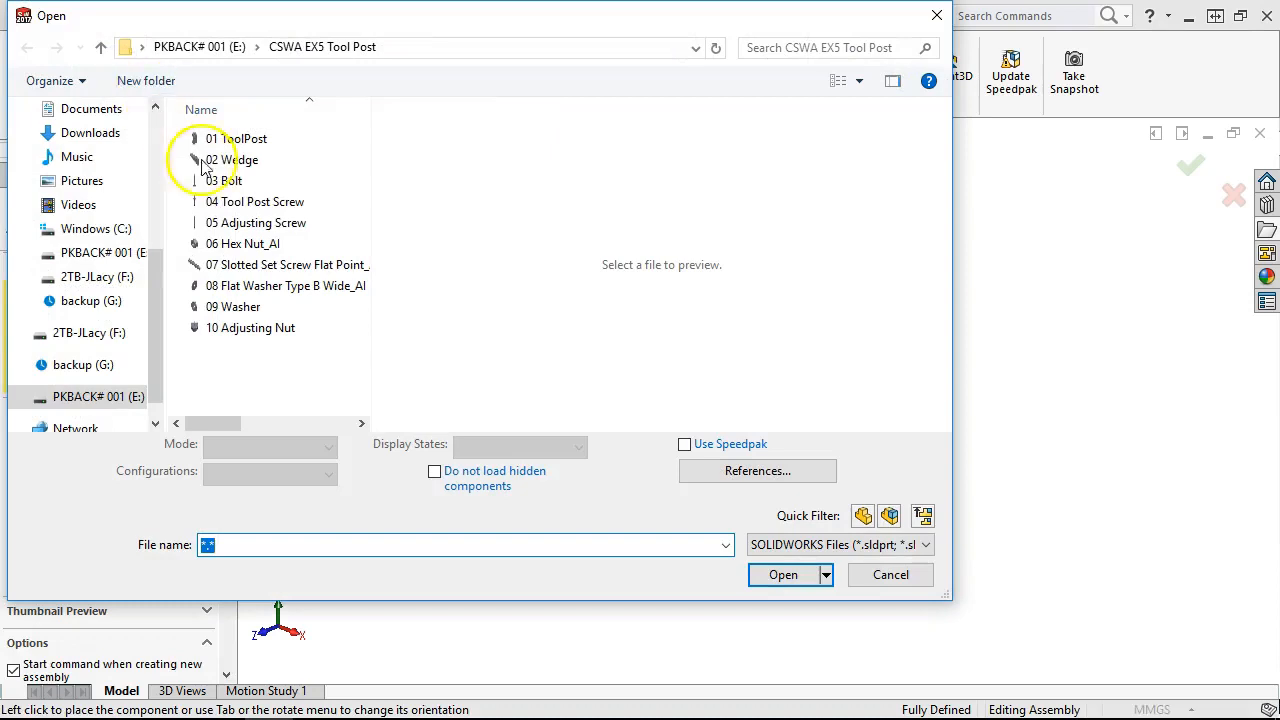
left_click(238, 163)
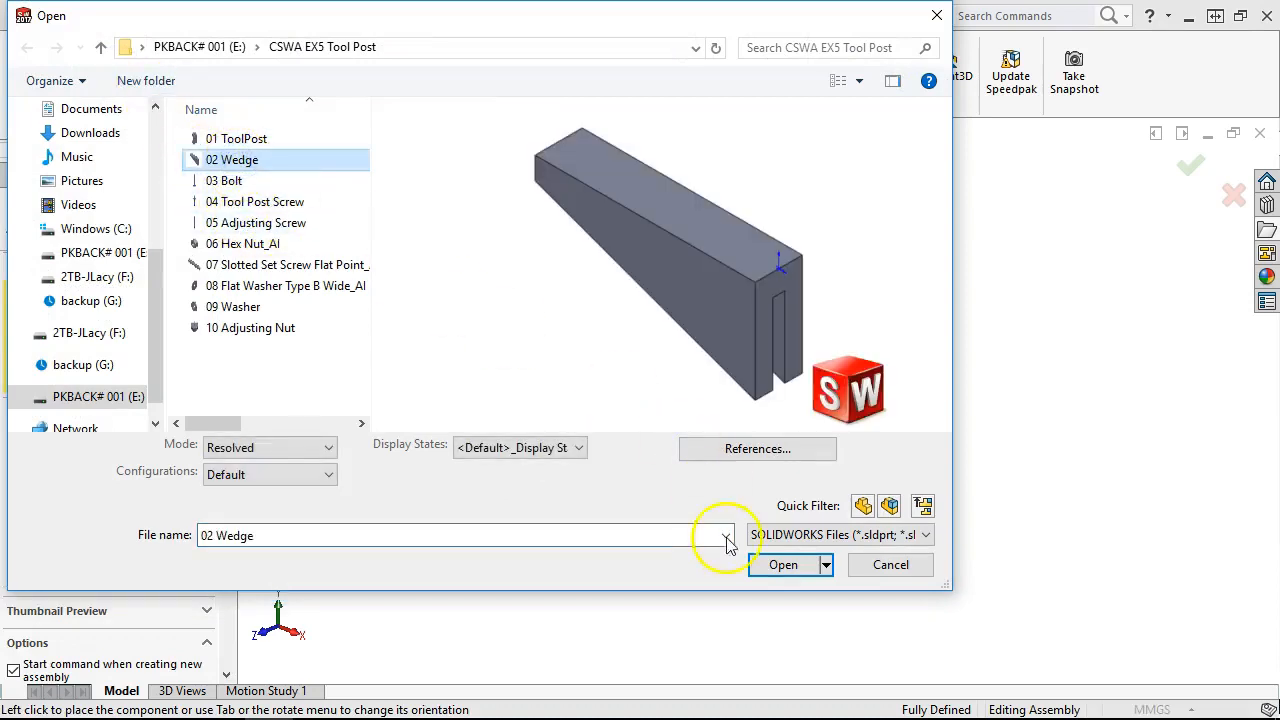
left_click(765, 566)
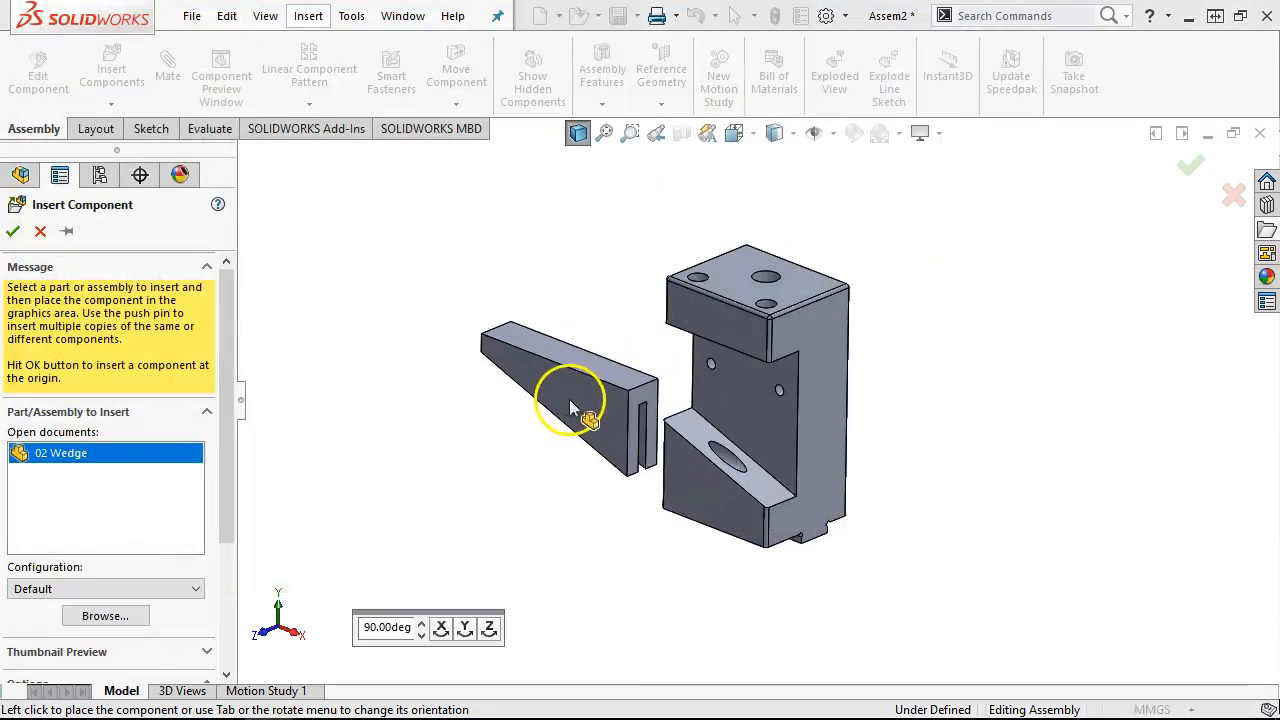
left_click(569, 399)
Step: Mate the Wedge's sloped underside coincident with the ToolPost's inclined face that has the elliptical hole opening
scroll(713, 474, "down", 2)
left_click(773, 402)
middle_click_drag(673, 345, 651, 368)
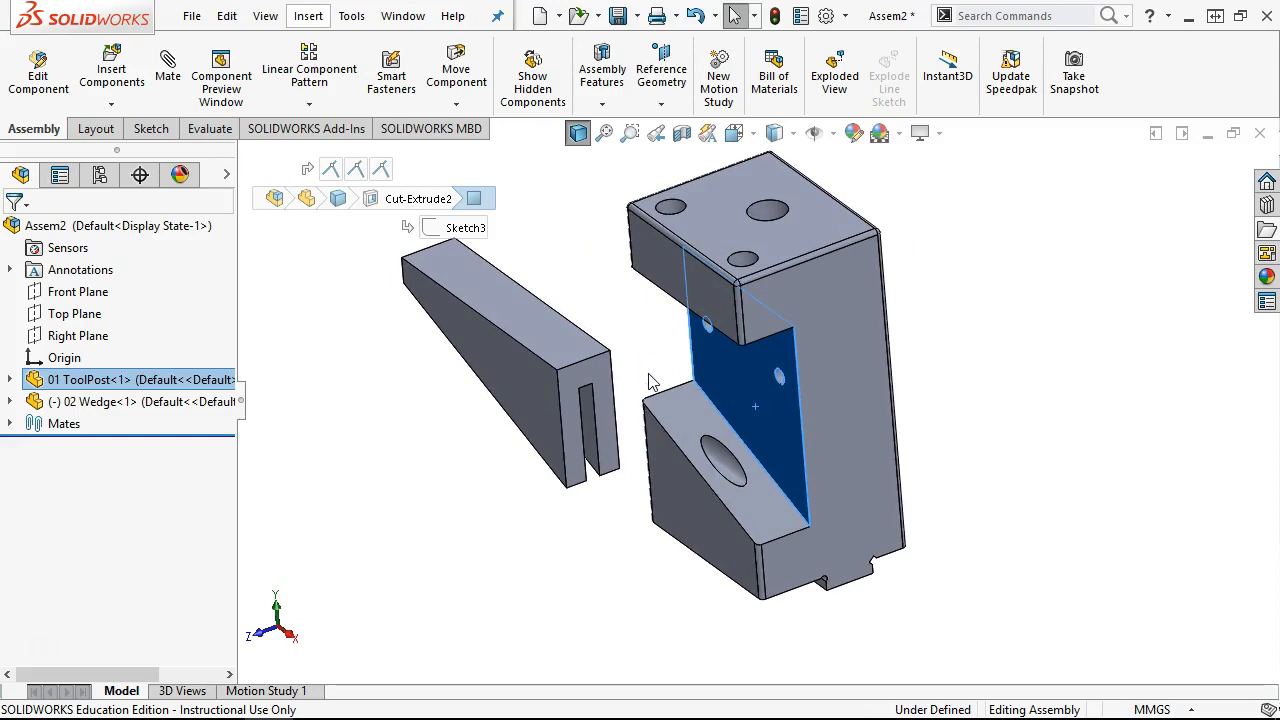
middle_click_drag(597, 533, 600, 530)
scroll(471, 337, "down", 3)
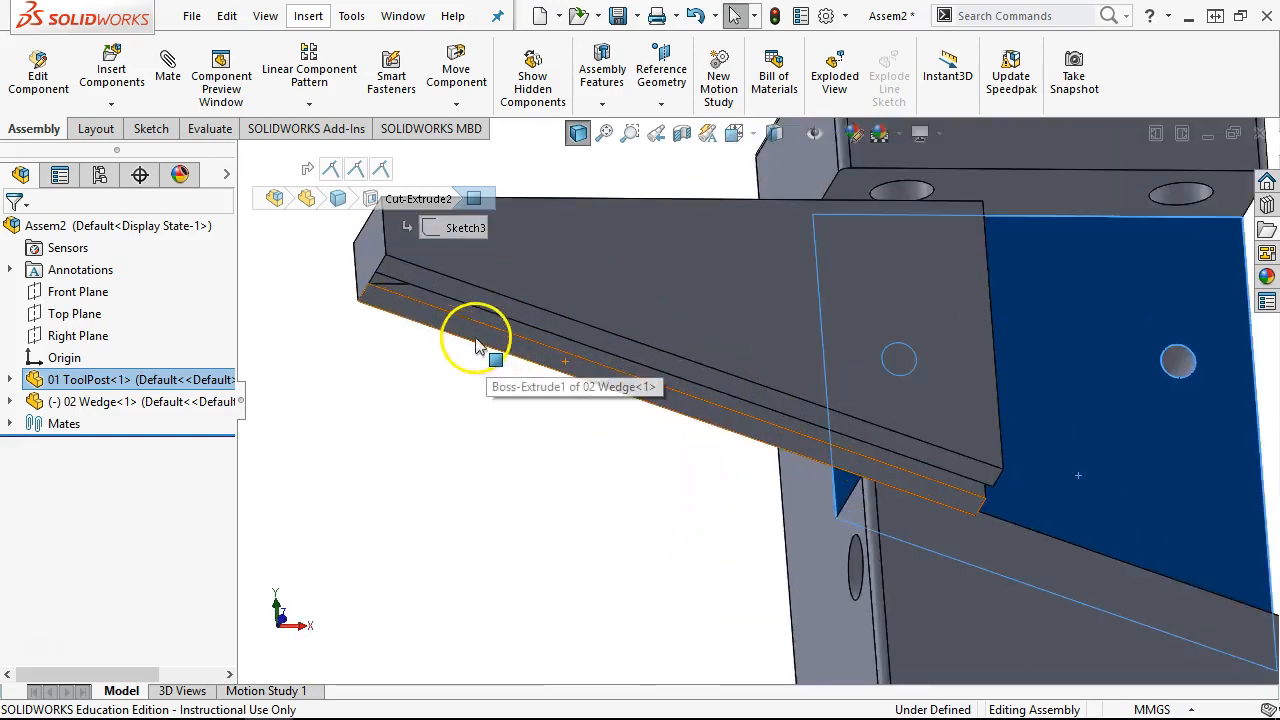
left_click(474, 340)
scroll(476, 343, "up", 3)
middle_click_drag(563, 480, 833, 494)
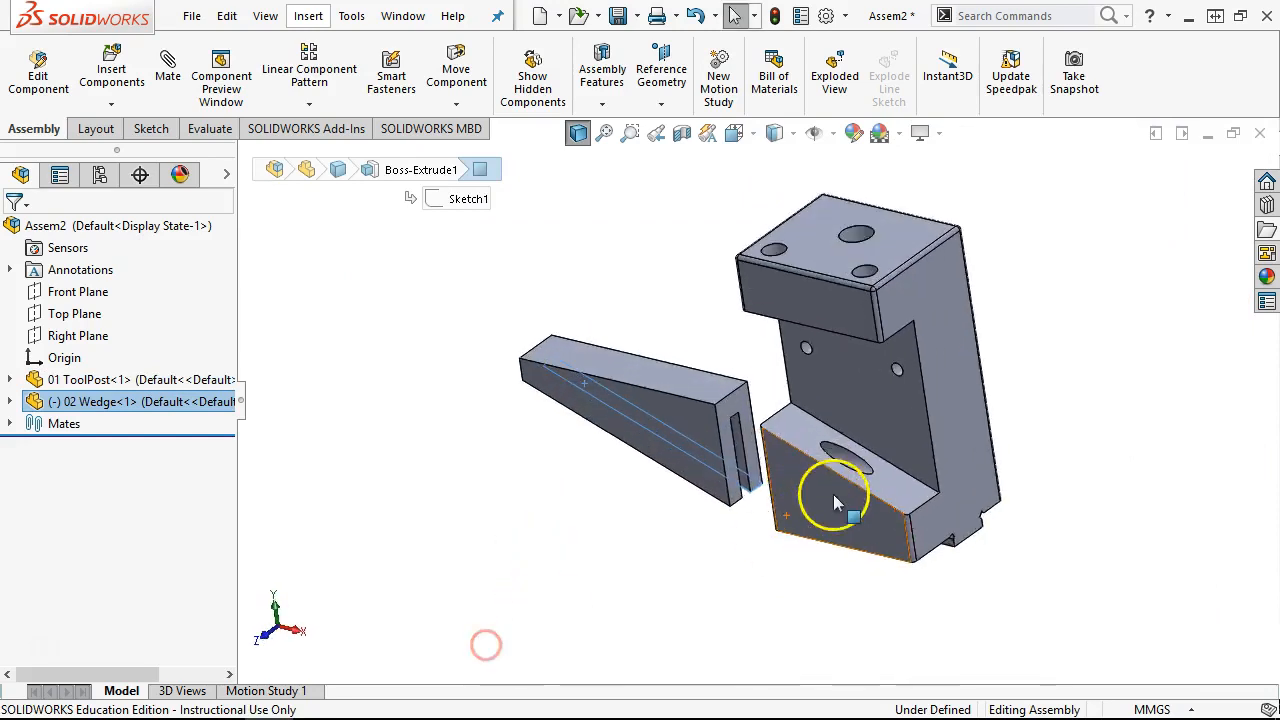
scroll(898, 458, "down", 2)
left_click(898, 458, "ctrl")
left_click(948, 443)
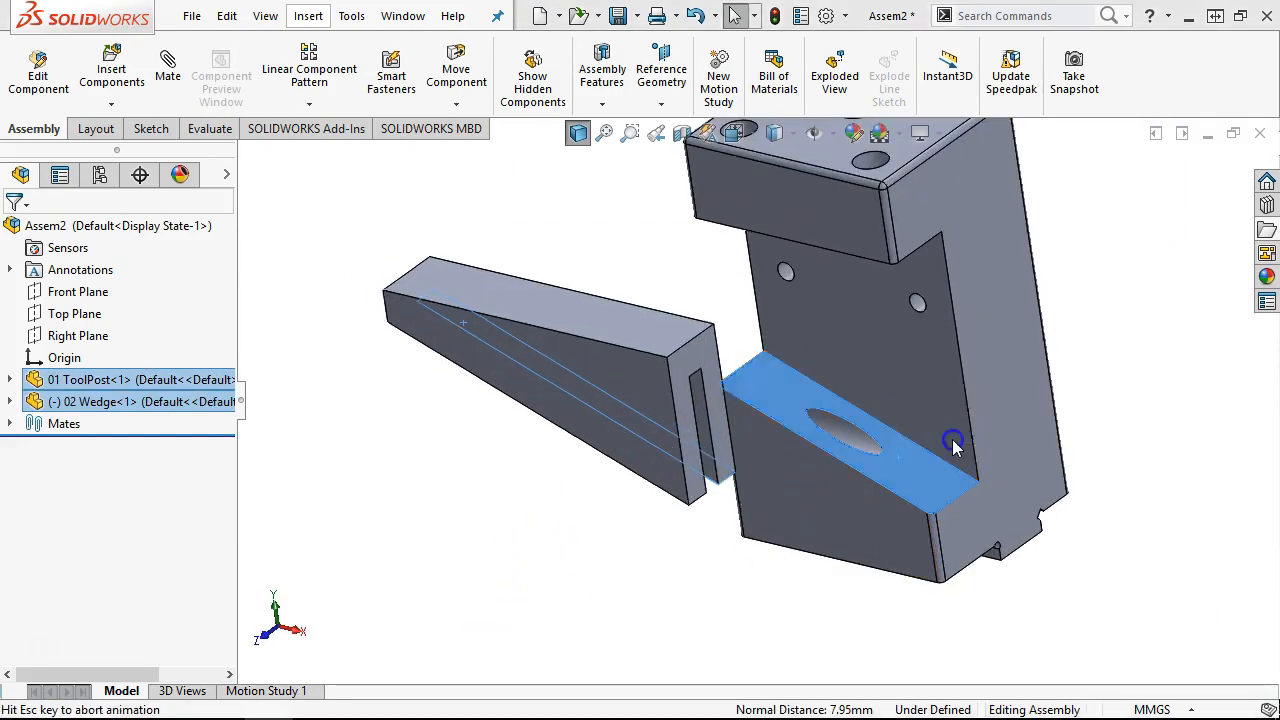
left_click(709, 443)
left_click(500, 455)
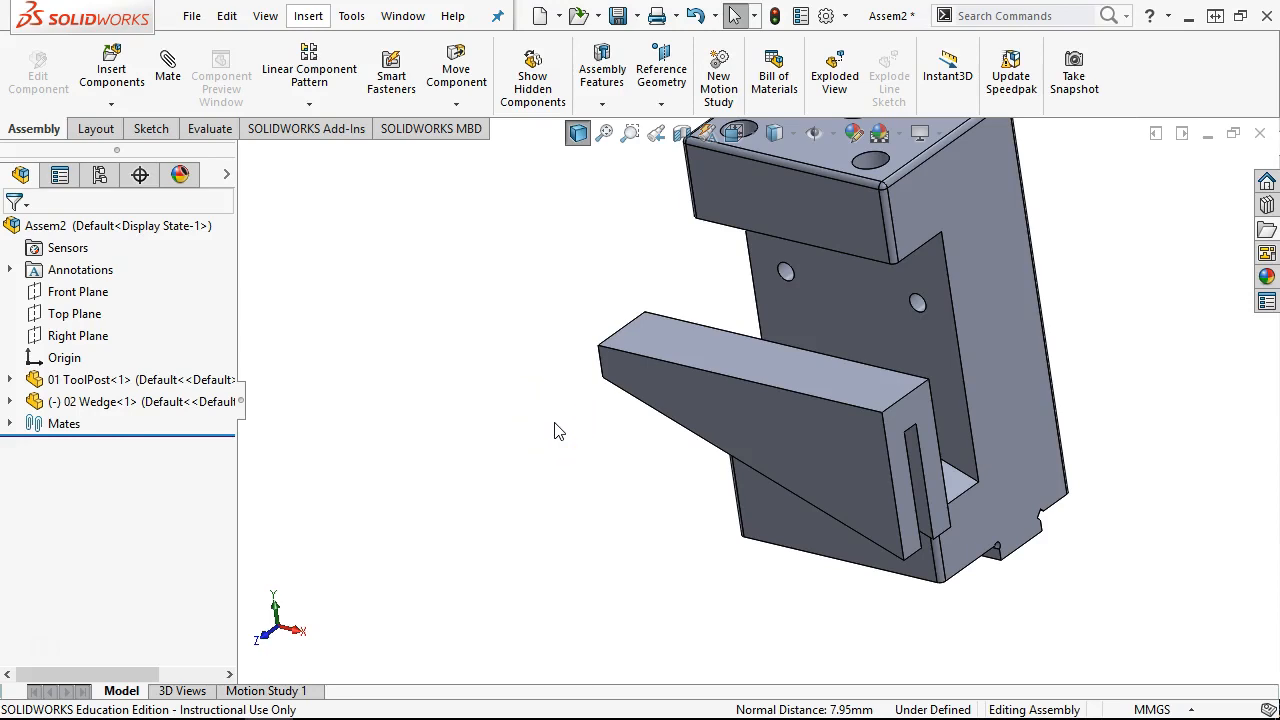
Step: Mate the Wedge's large back side face coincident with the rear wall of the ToolPost's recess
middle_click_drag(548, 418, 532, 374)
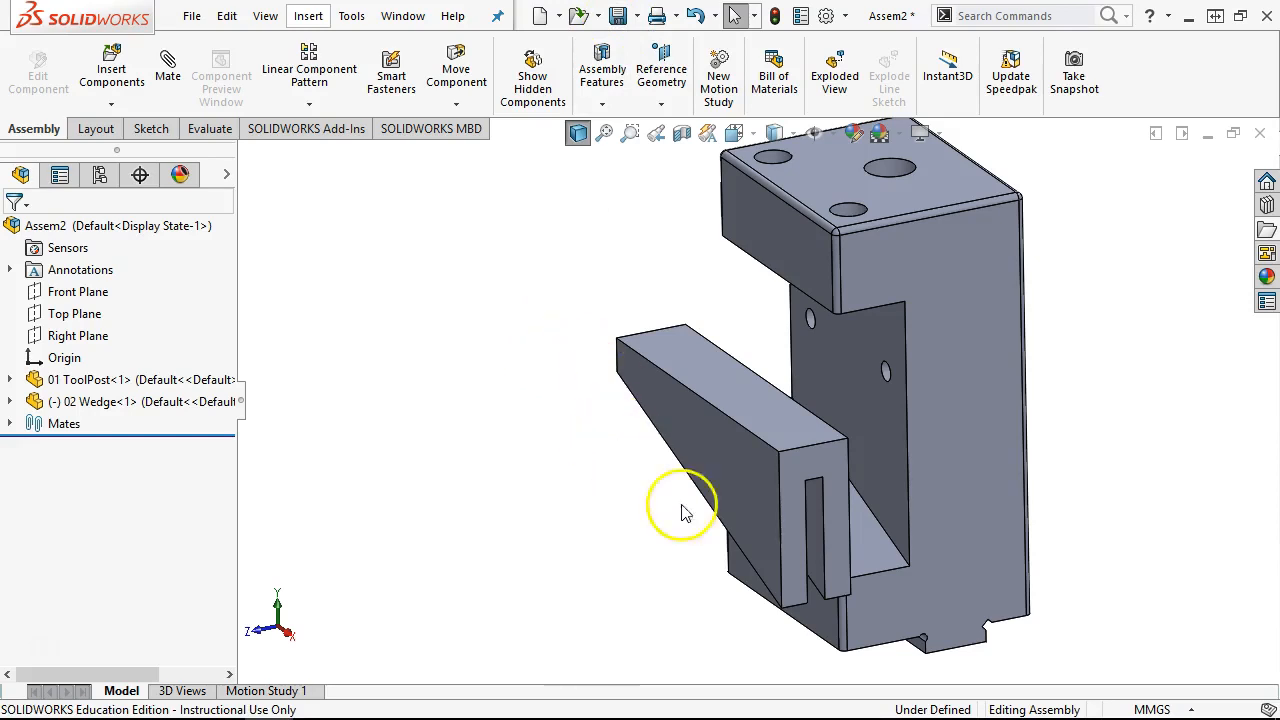
left_click_drag(841, 478, 800, 502)
left_click(812, 500)
middle_click_drag(812, 500, 766, 486)
left_click(715, 480, "ctrl")
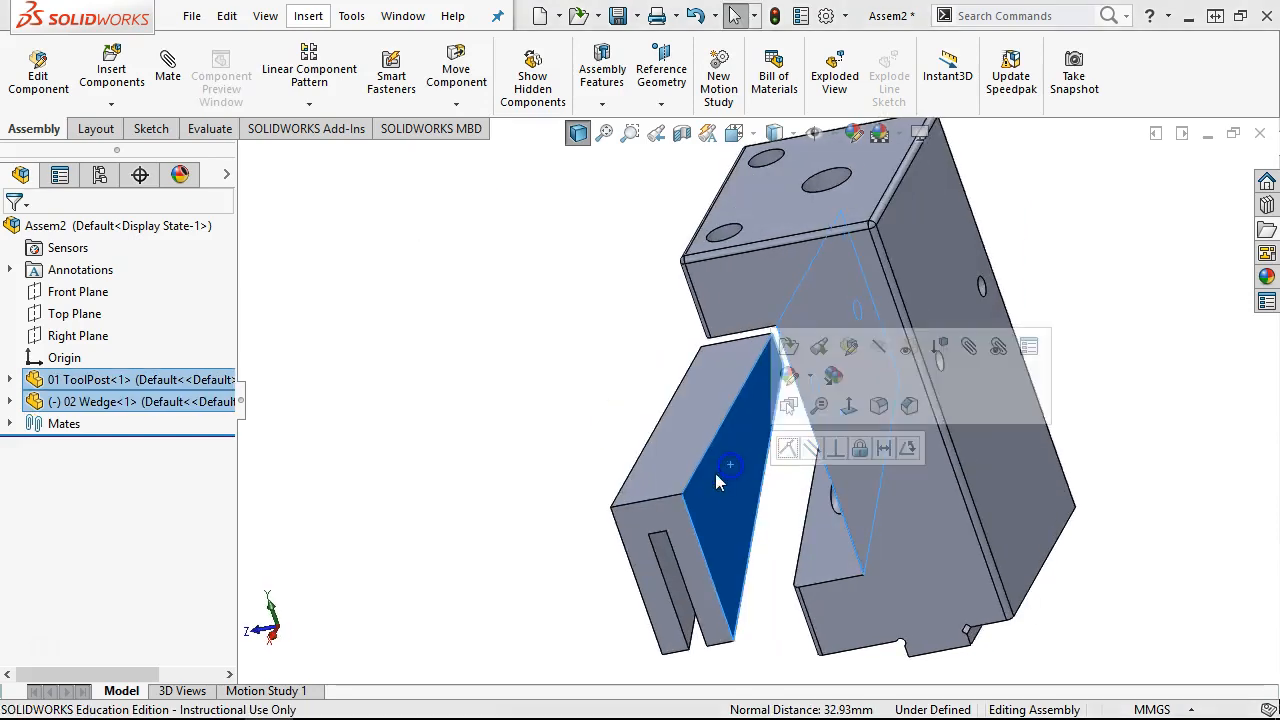
left_click(788, 448)
Step: Slide the Wedge up along the ToolPost's incline until its slotted end uncovers the elliptical hole opening
middle_click_drag(708, 413, 835, 412)
left_click_drag(835, 412, 700, 323)
left_click(626, 517)
middle_click_drag(626, 517, 577, 409)
scroll(577, 409, "down", 2)
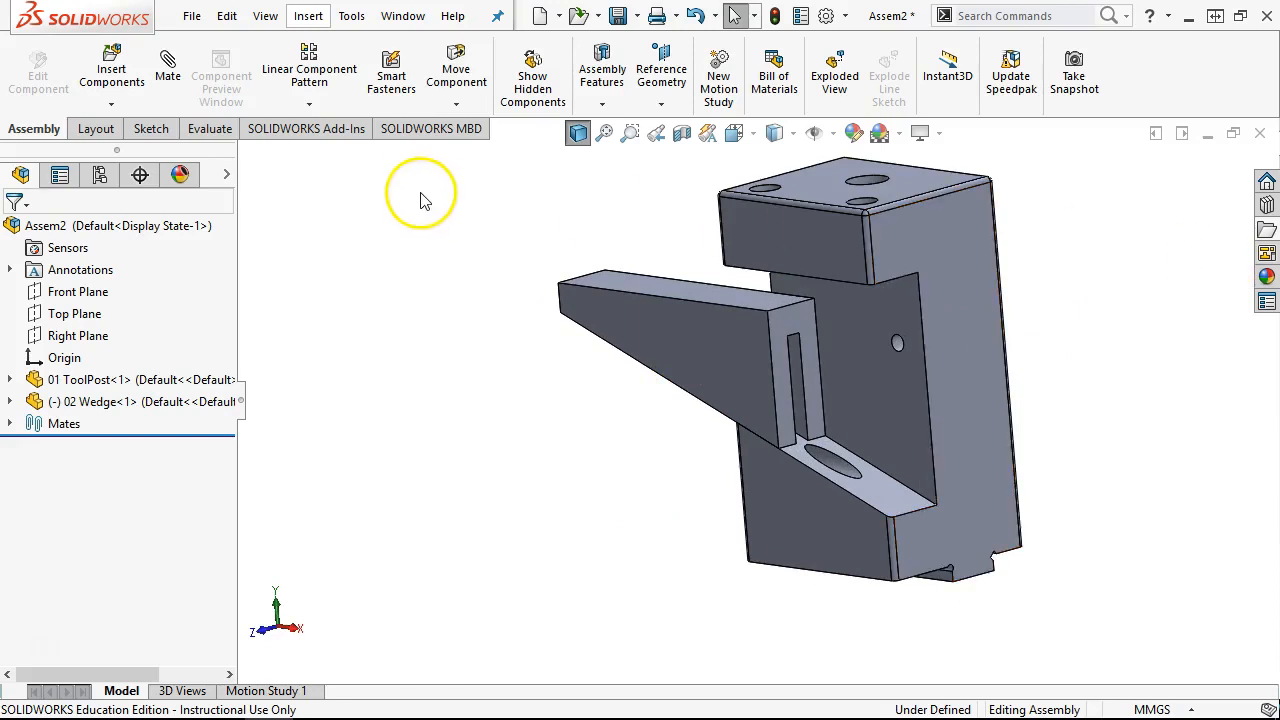
Step: Insert 05 Adjusting Screw from the CSWA EX5 Tool Post folder, rotate it three times by 90° about Z, and place it in front of the ToolPost
left_click(97, 77)
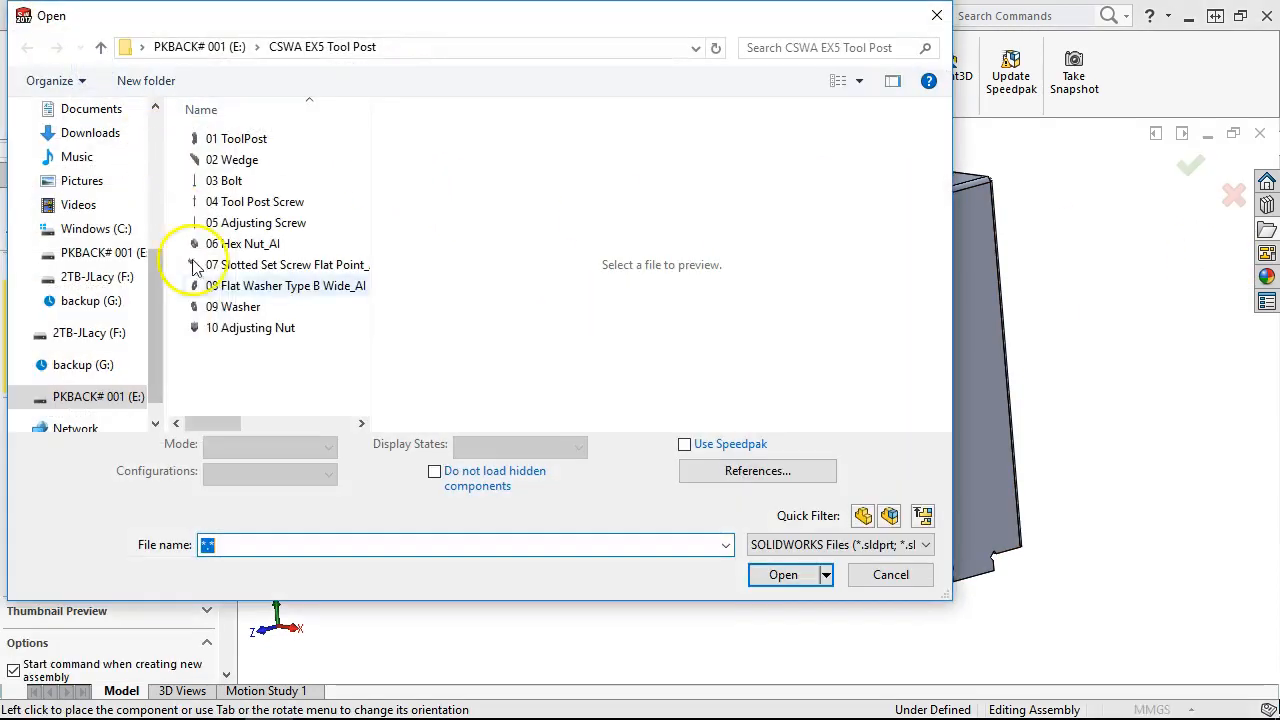
left_click(262, 202)
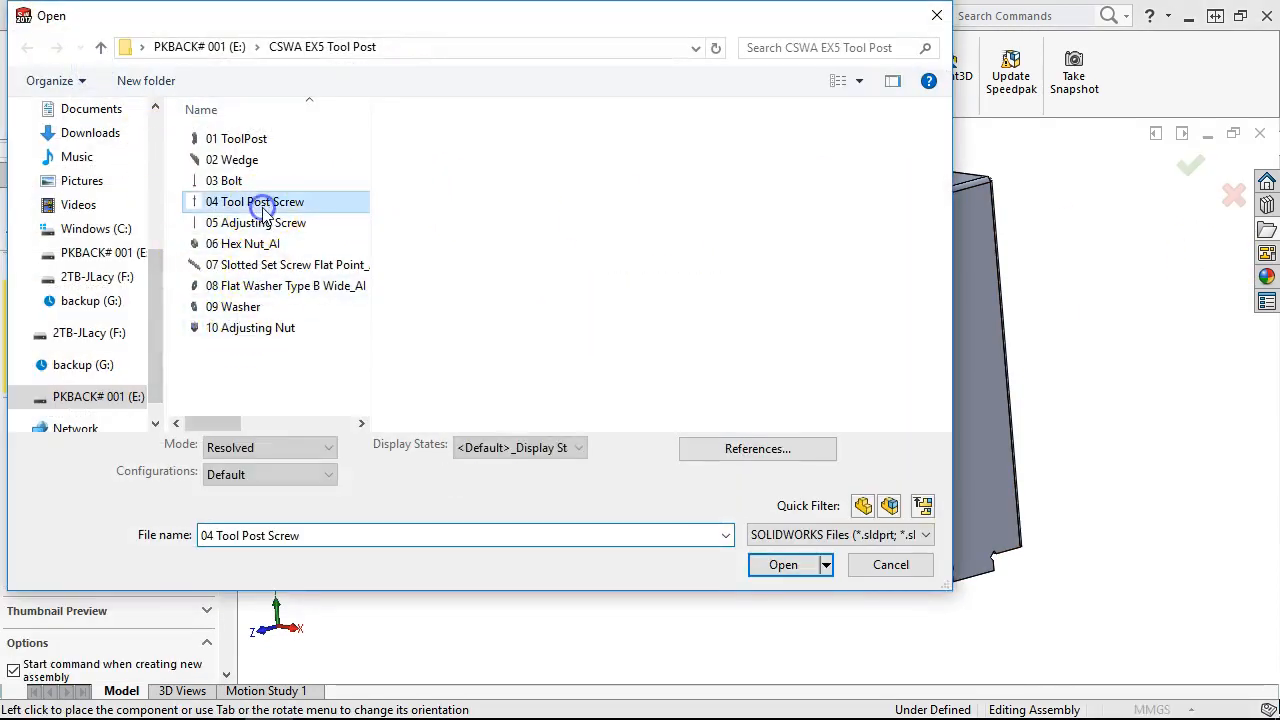
left_click(238, 181)
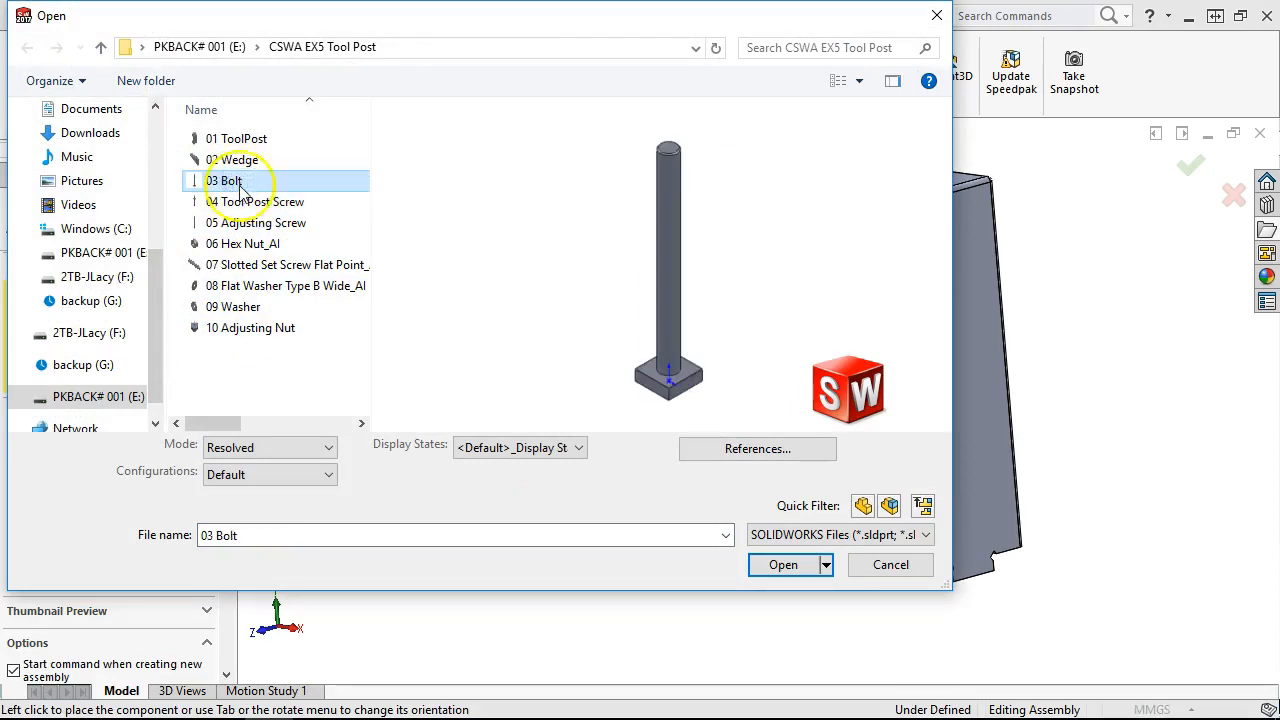
left_click(248, 224)
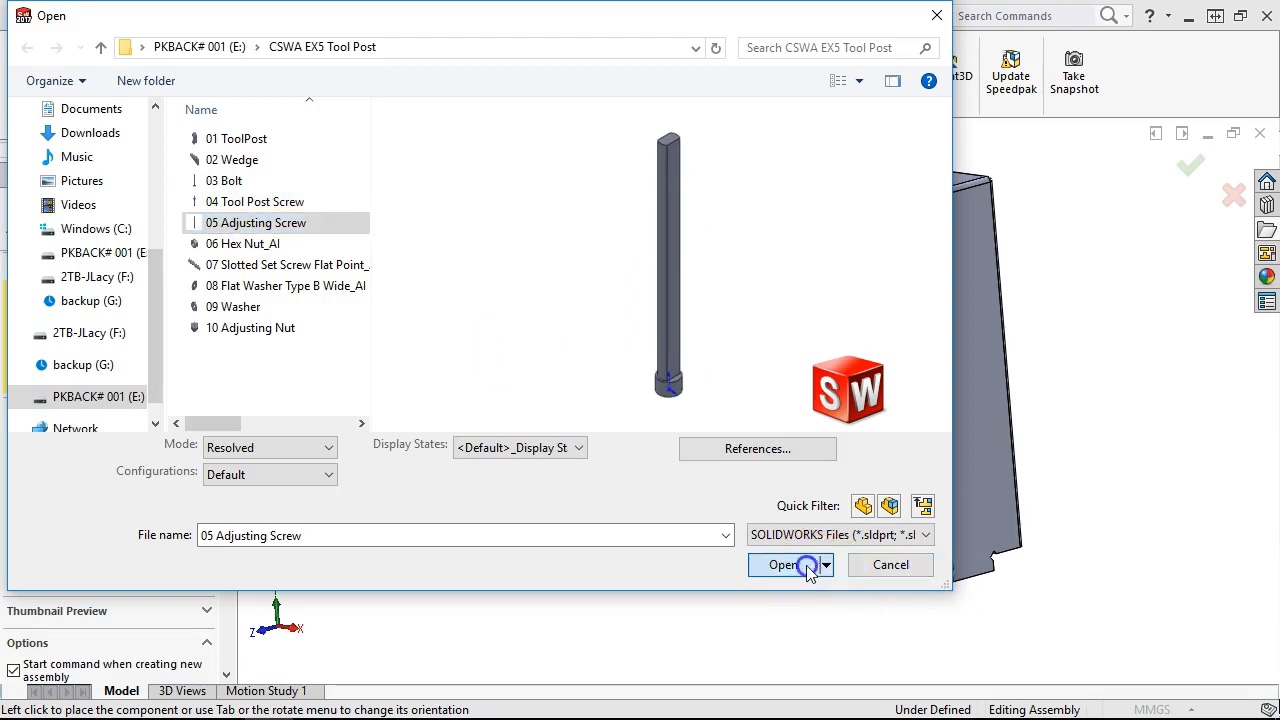
left_click(785, 565)
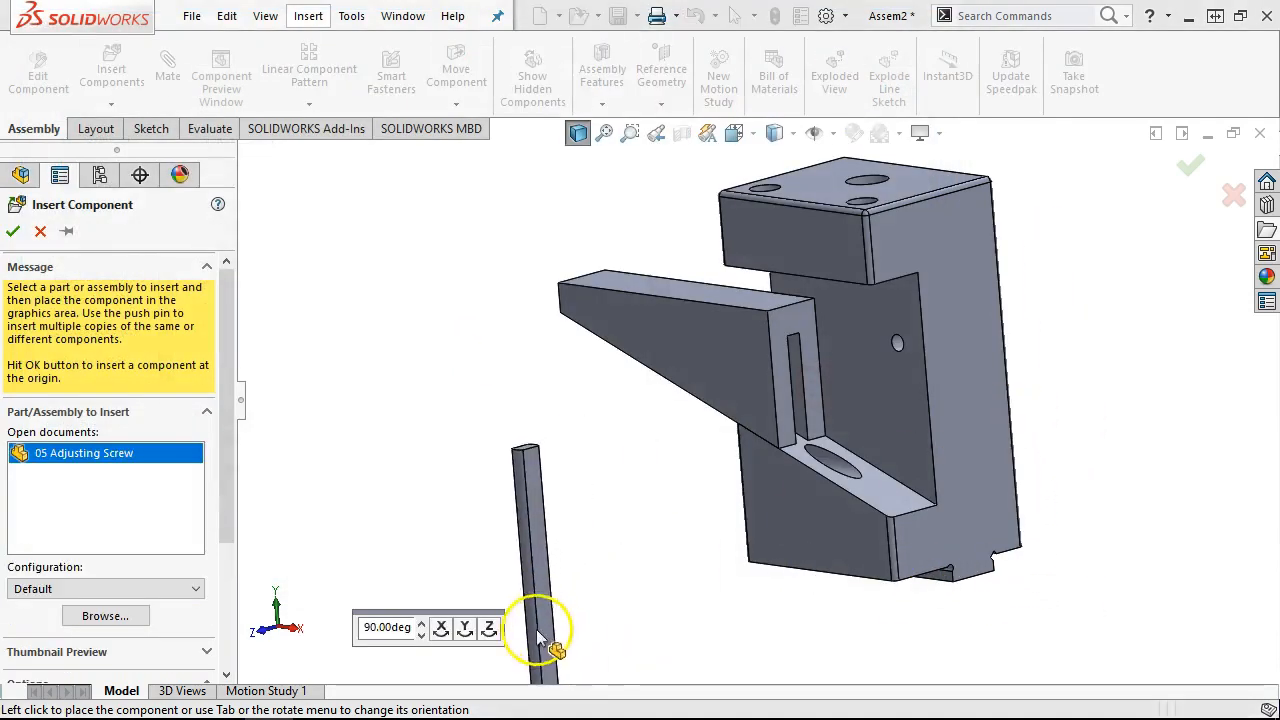
left_click(489, 627)
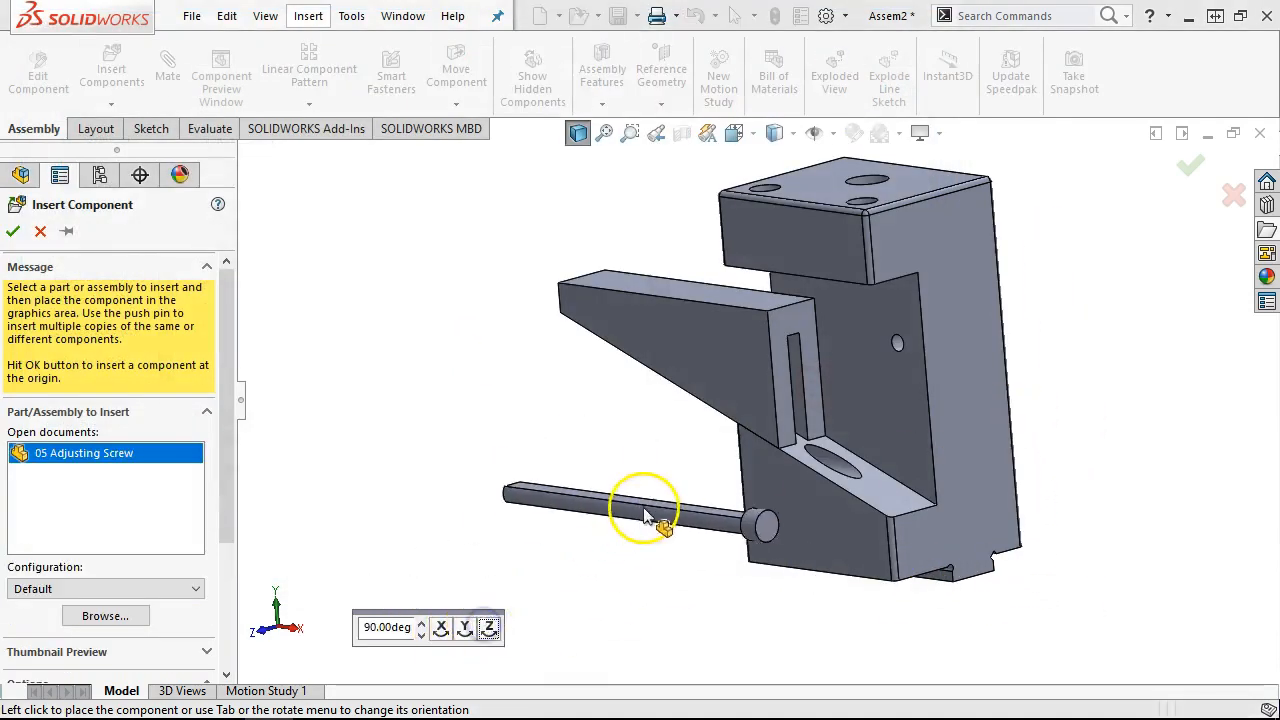
left_click(489, 627)
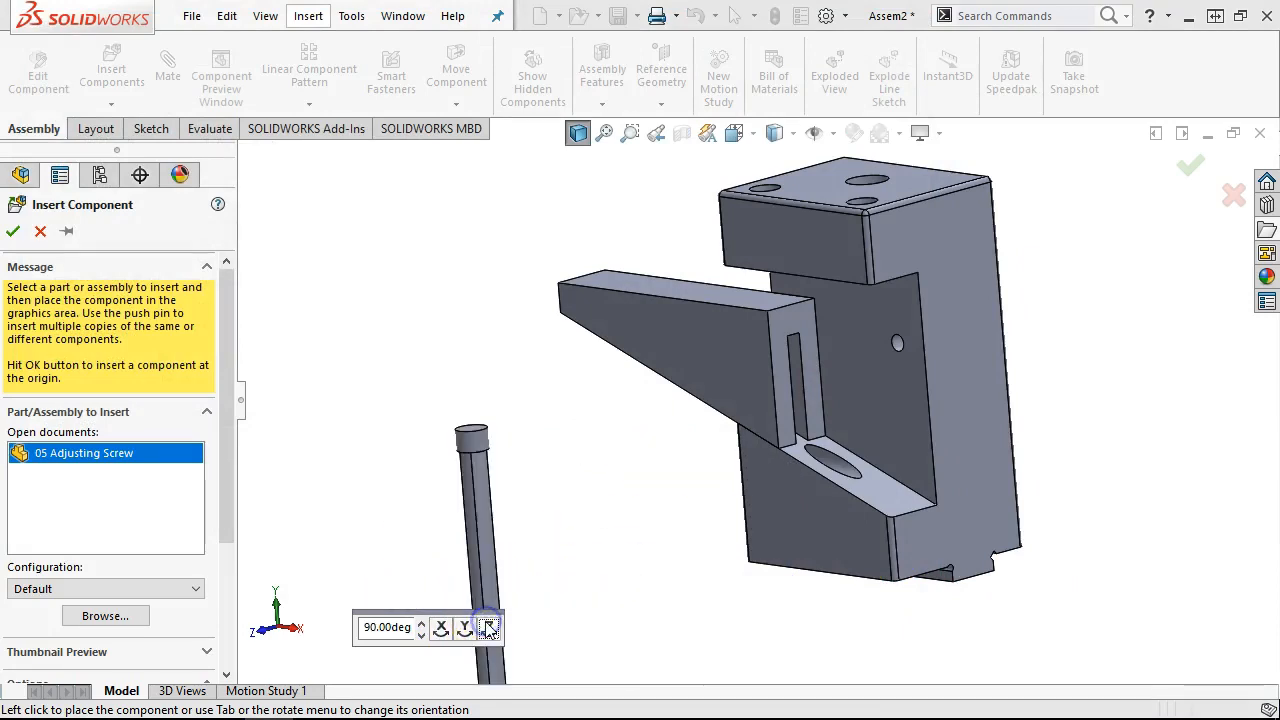
left_click(489, 627)
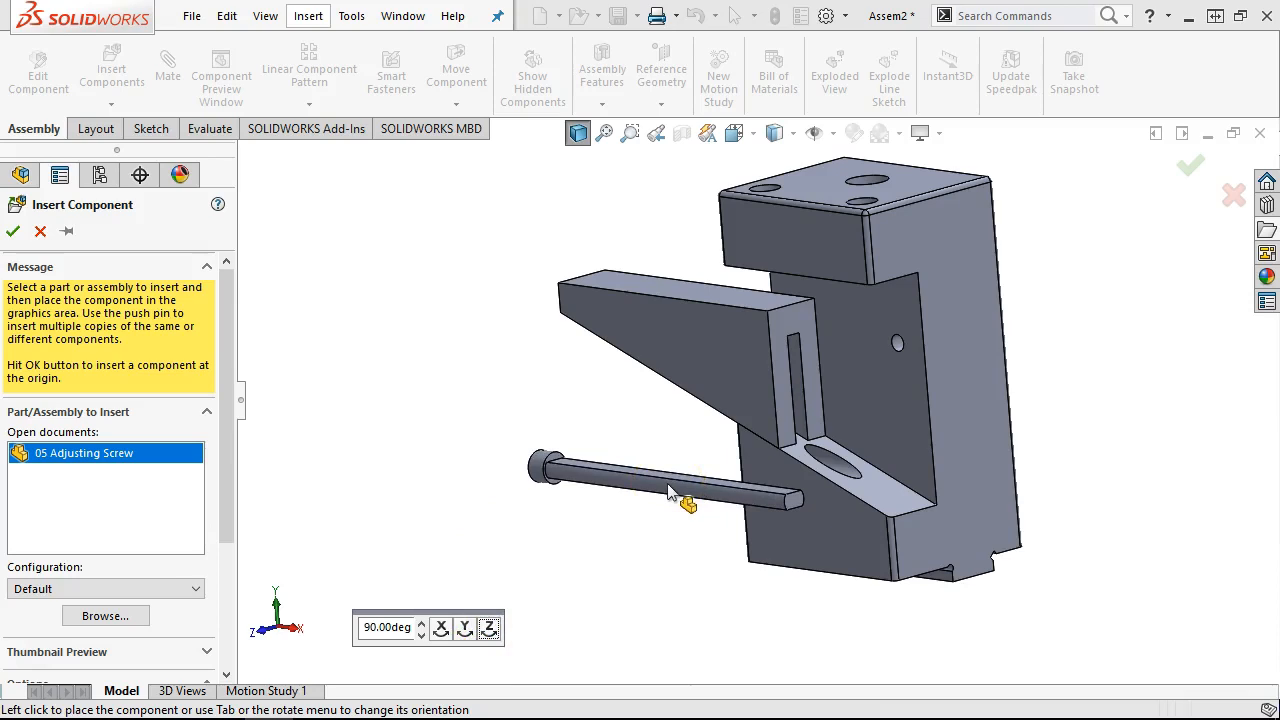
left_click(690, 460)
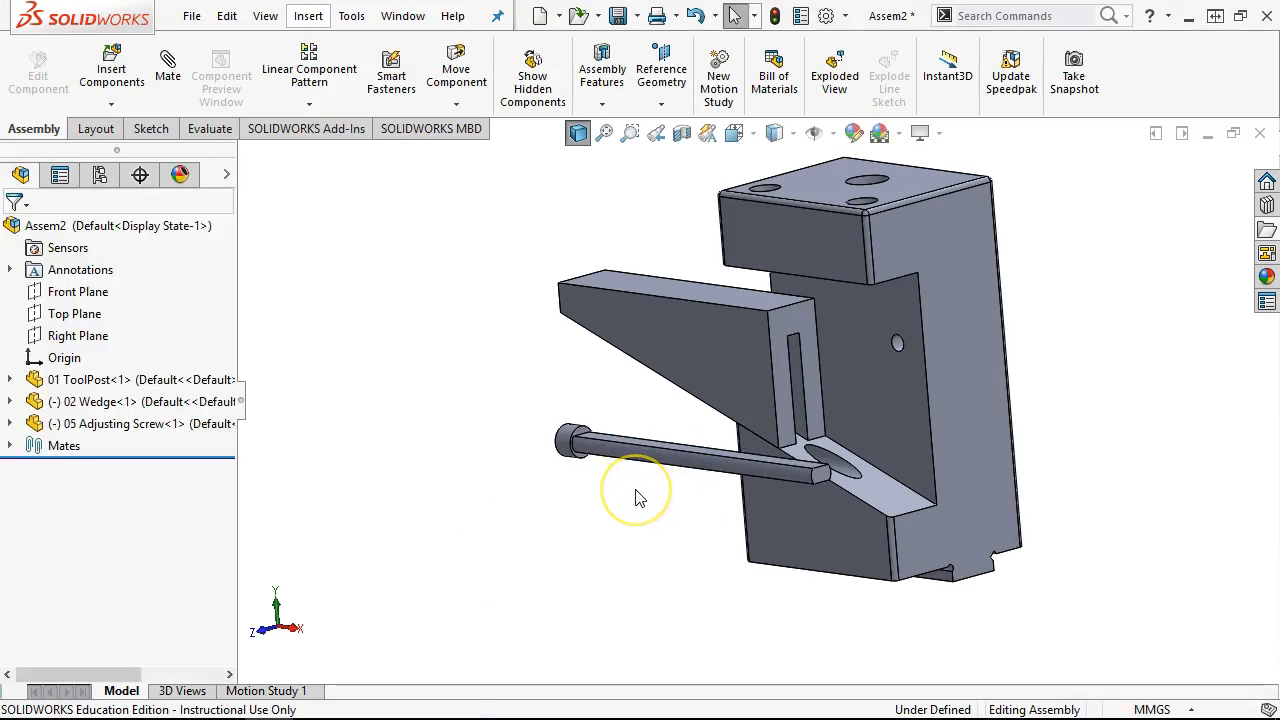
Step: Locate the assembly's origin and the ToolPost's own origin and planes from above and below the model
left_click(687, 460)
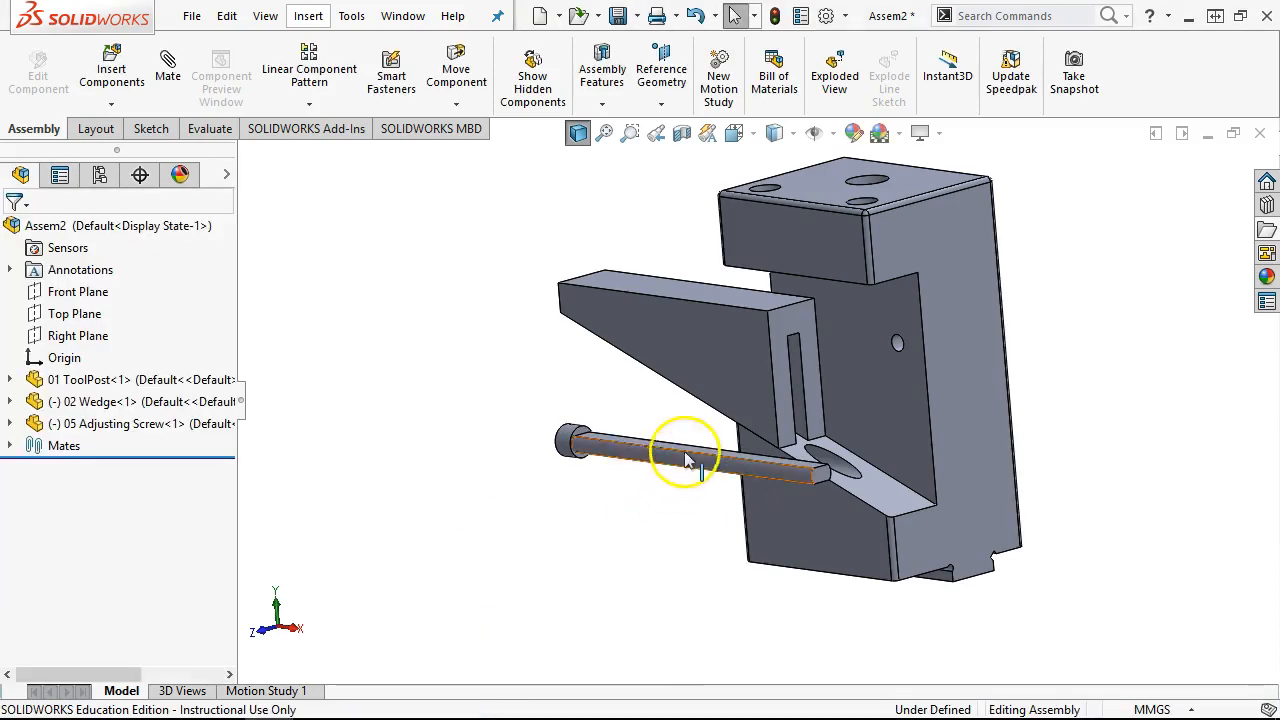
middle_click_drag(681, 402, 724, 368)
left_click(55, 357)
middle_click_drag(563, 554, 531, 388)
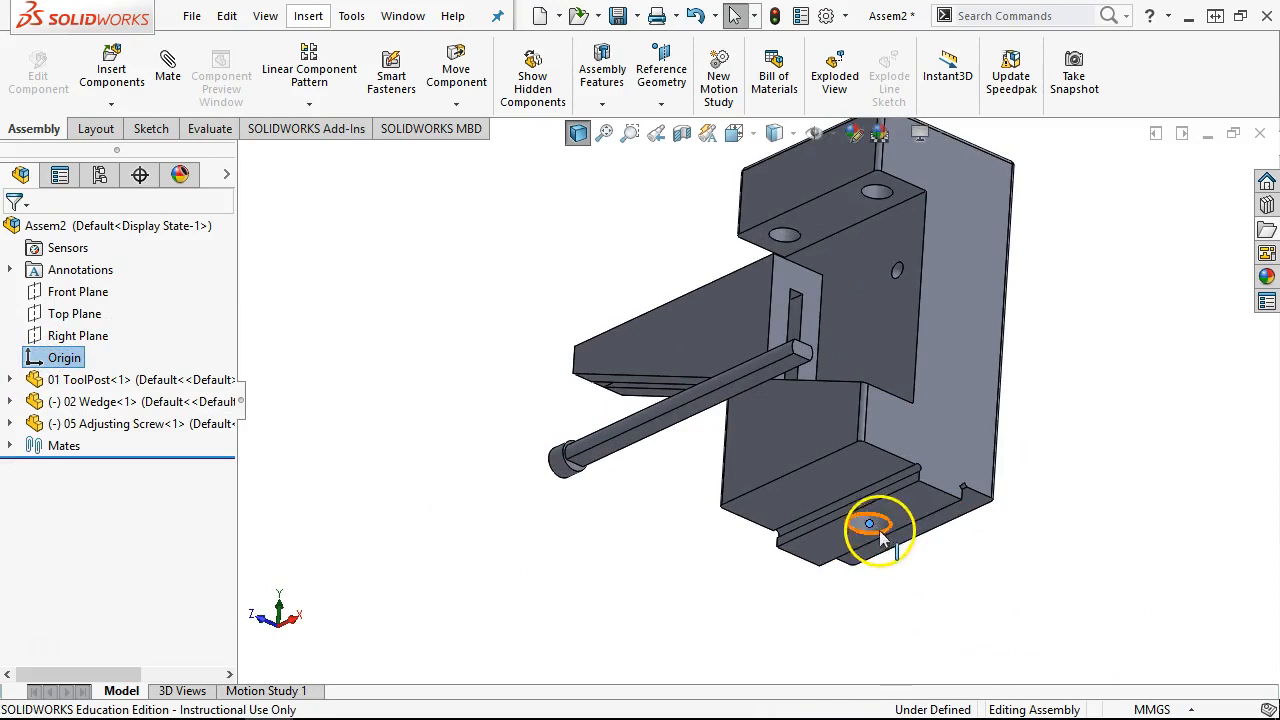
left_click(10, 379)
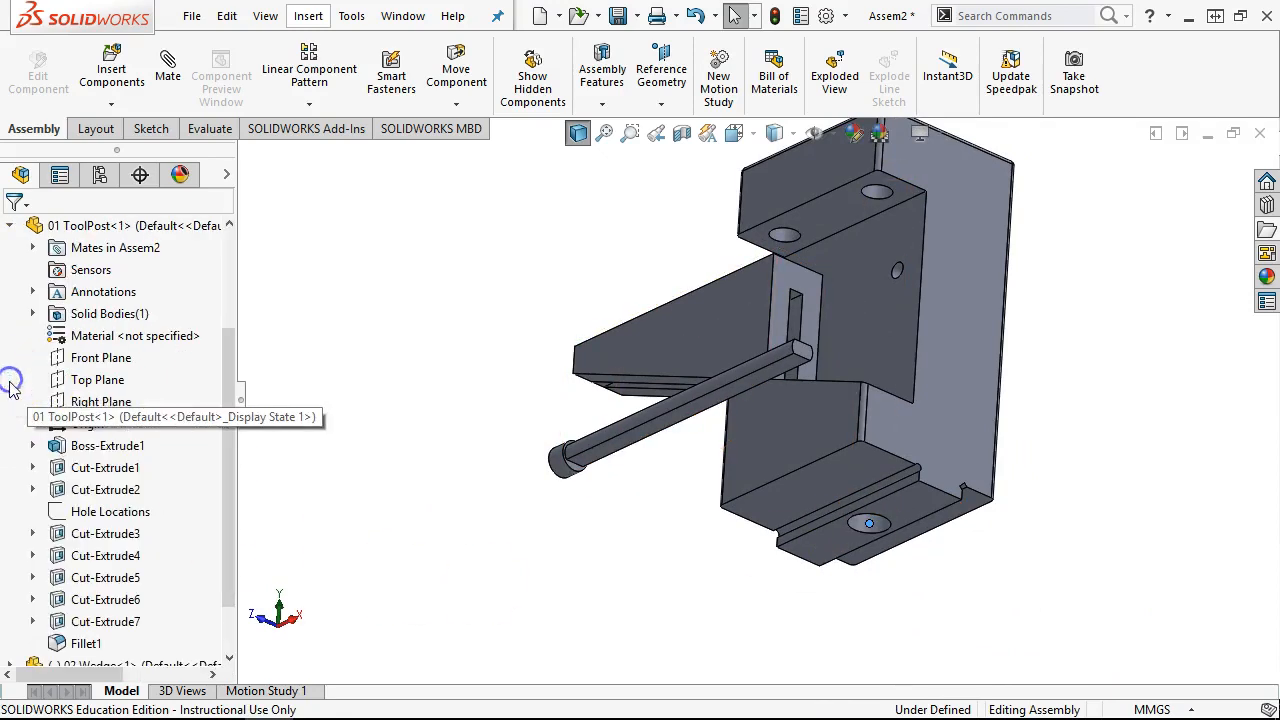
left_click(85, 425)
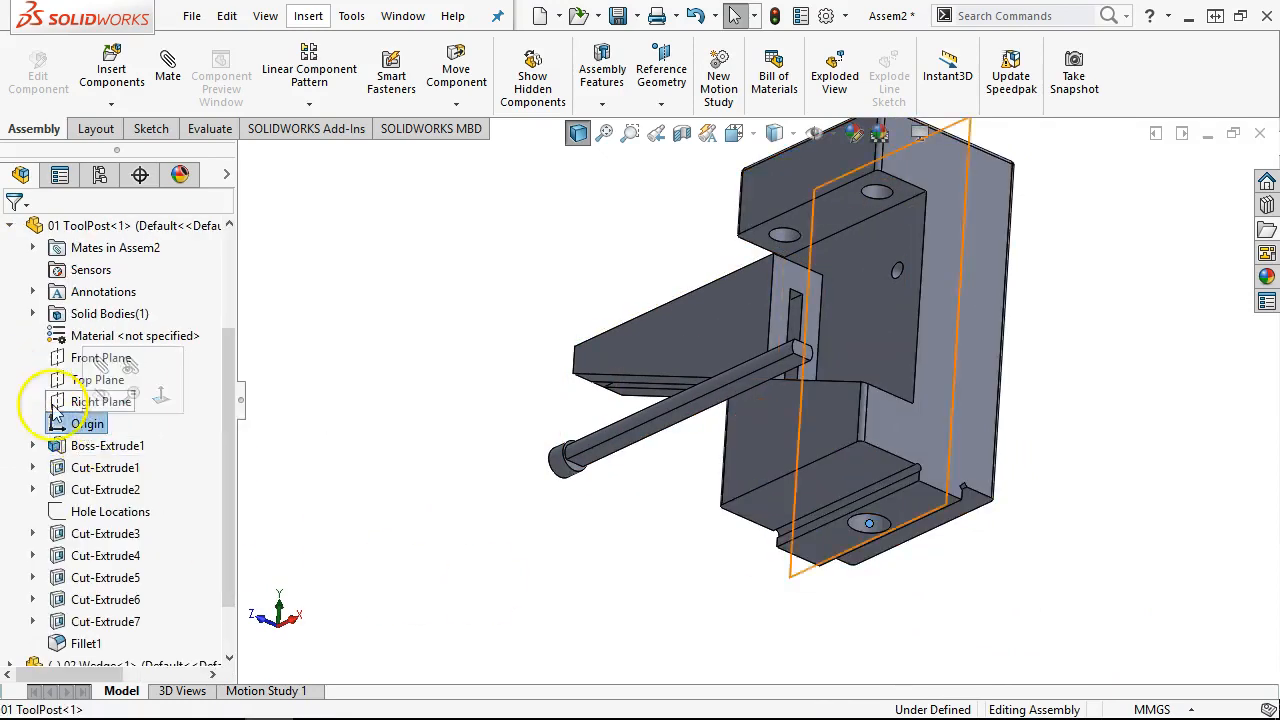
left_click(10, 225)
left_click(413, 452)
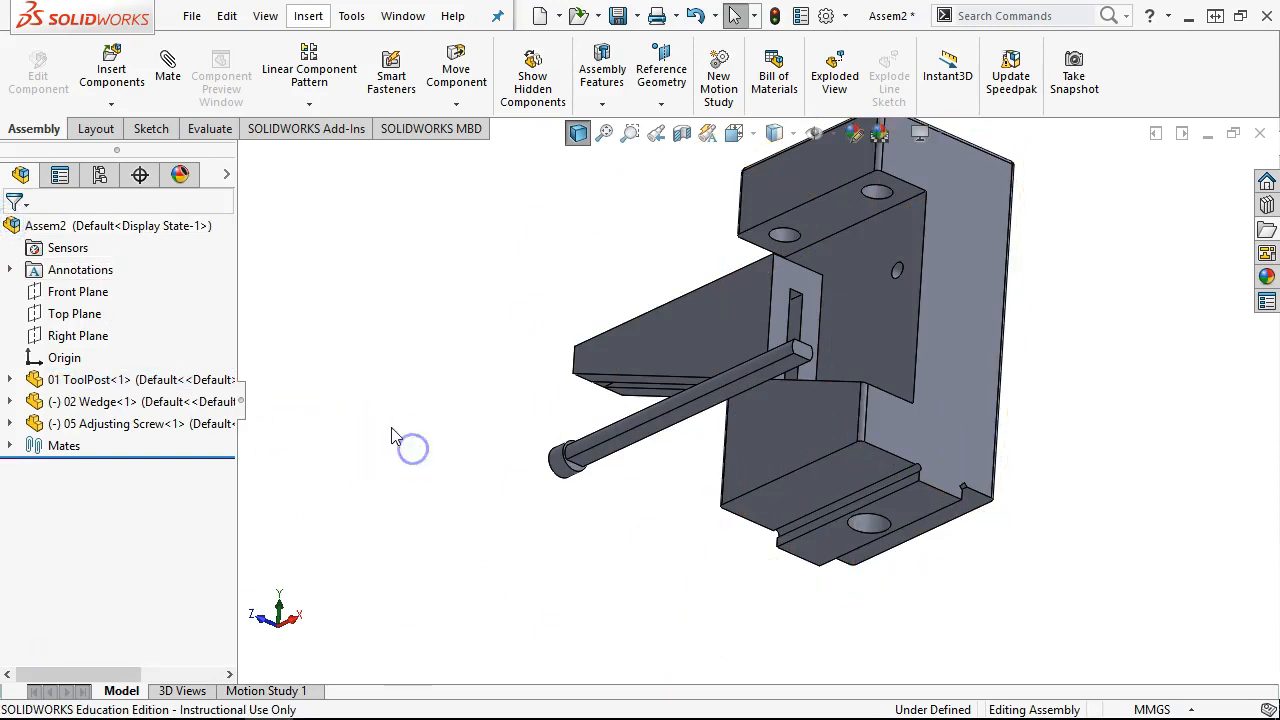
middle_click_drag(420, 440, 494, 608)
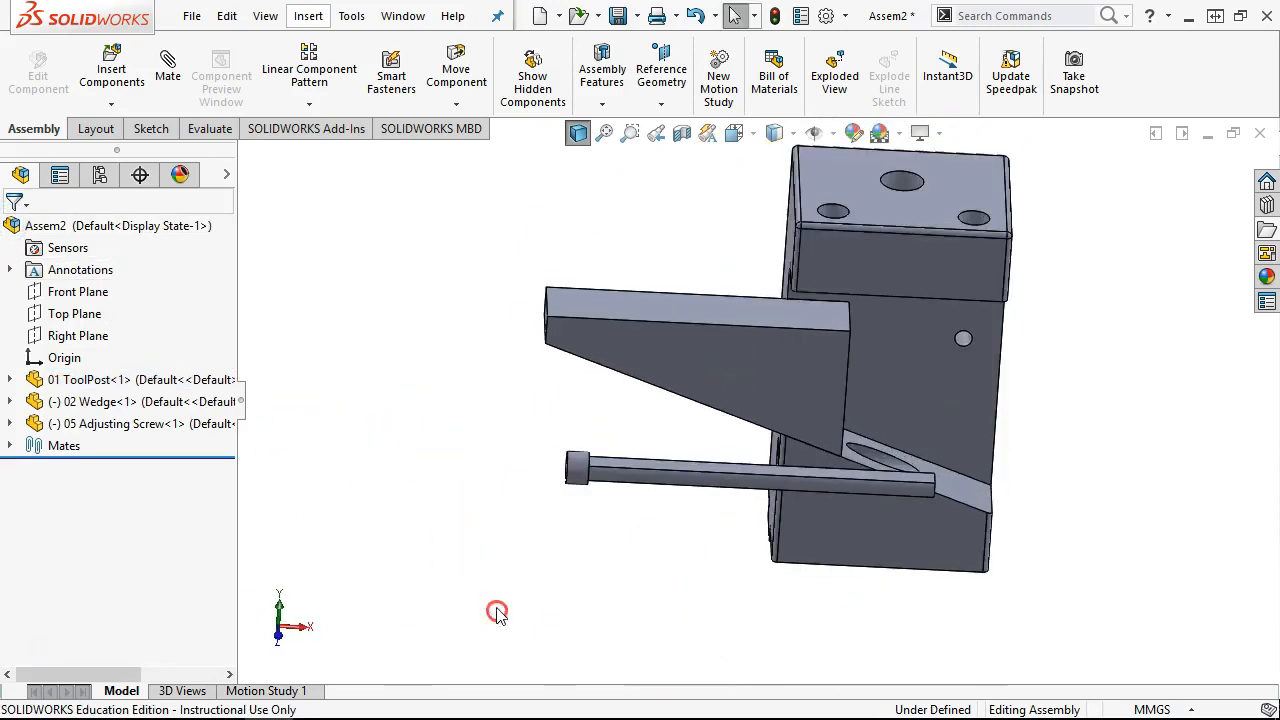
Step: Mate the Adjusting Screw's cylindrical head concentric with the ToolPost's counterbored side hole
middle_click_drag(706, 478, 651, 423)
scroll(676, 444, "down", 3)
left_click(678, 440)
left_click(540, 488, "ctrl")
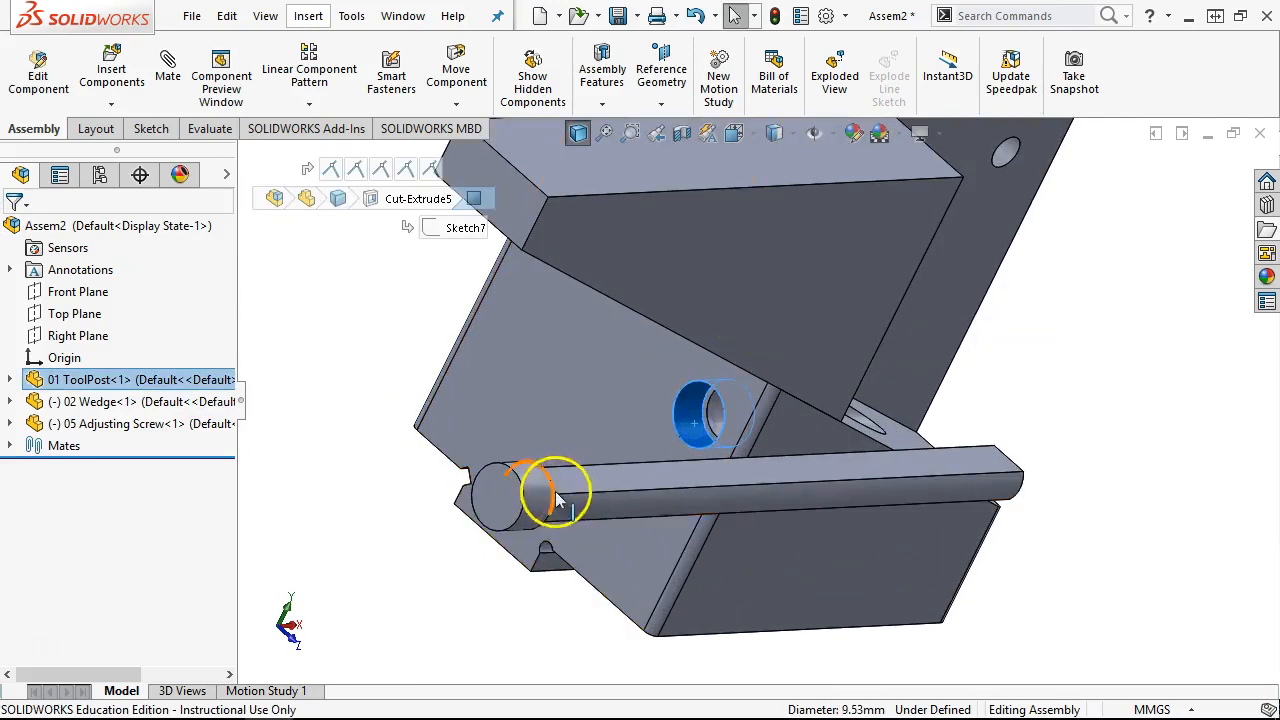
left_click(671, 467)
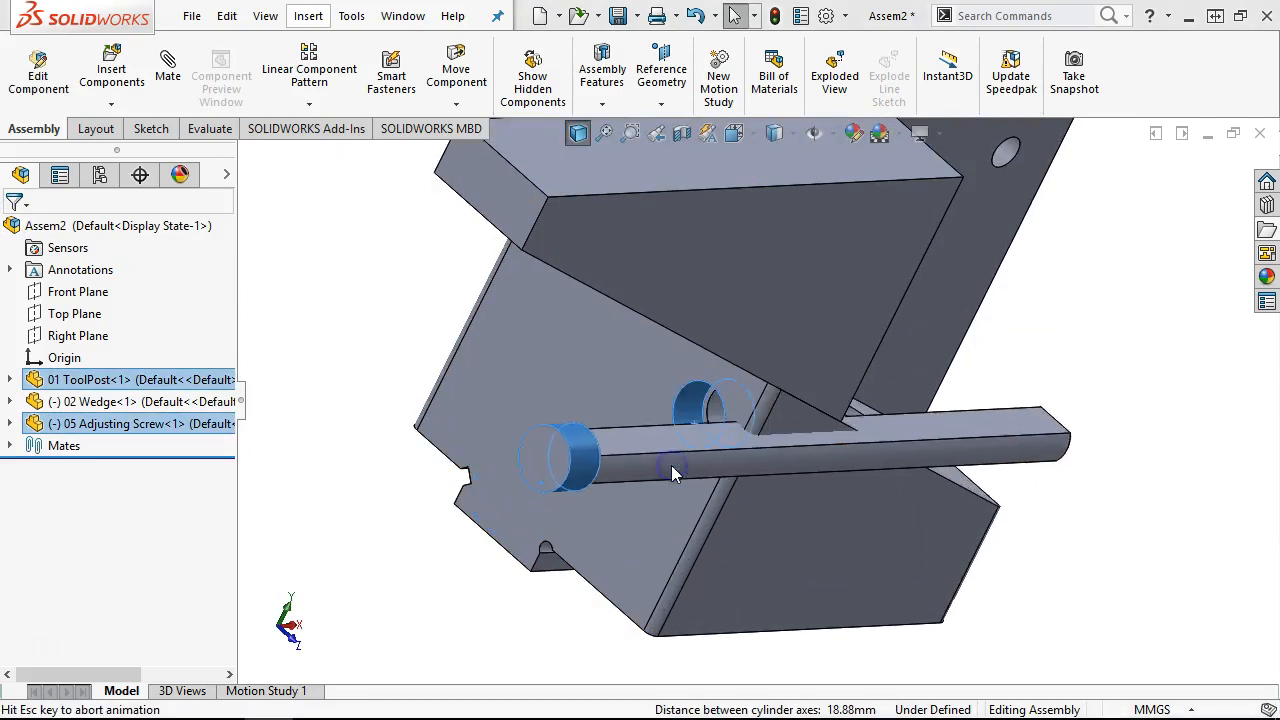
Step: Mate the underside of the Adjusting Screw's head coincident with the inner shoulder of the ToolPost's counterbore
left_click_drag(670, 458, 612, 446)
scroll(690, 399, "down", 3)
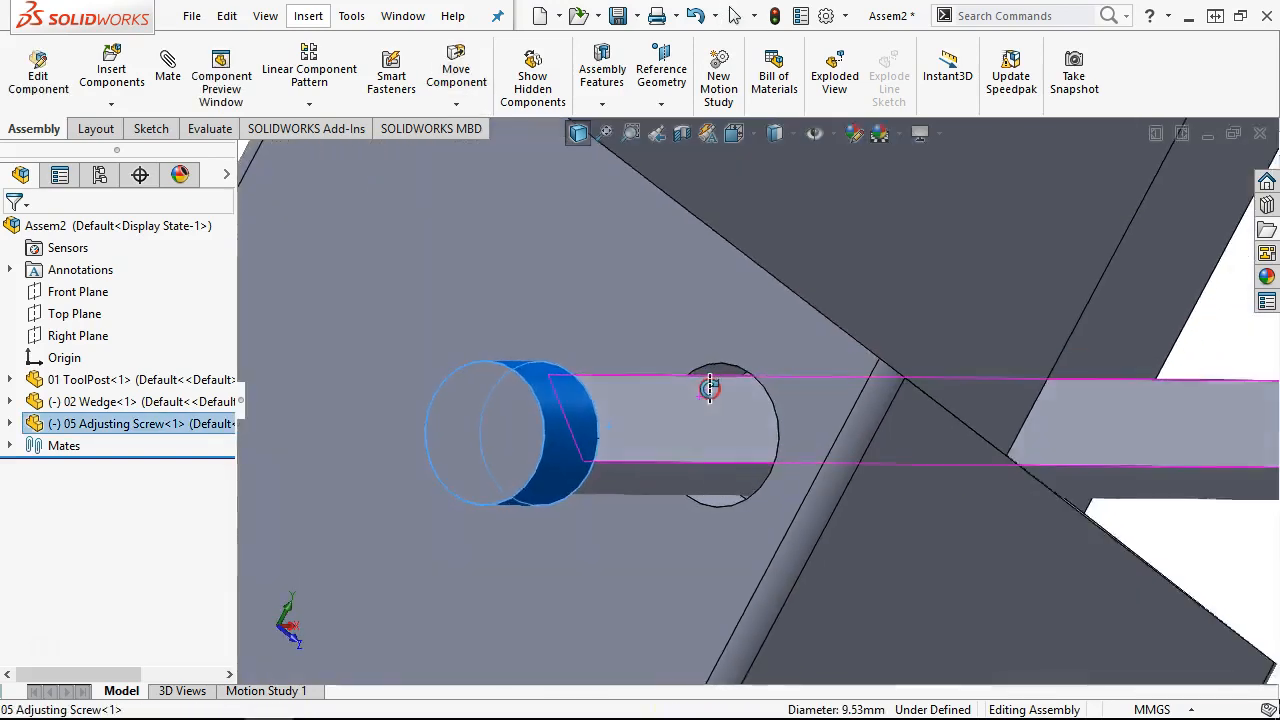
scroll(725, 380, "down", 3)
left_click(733, 354)
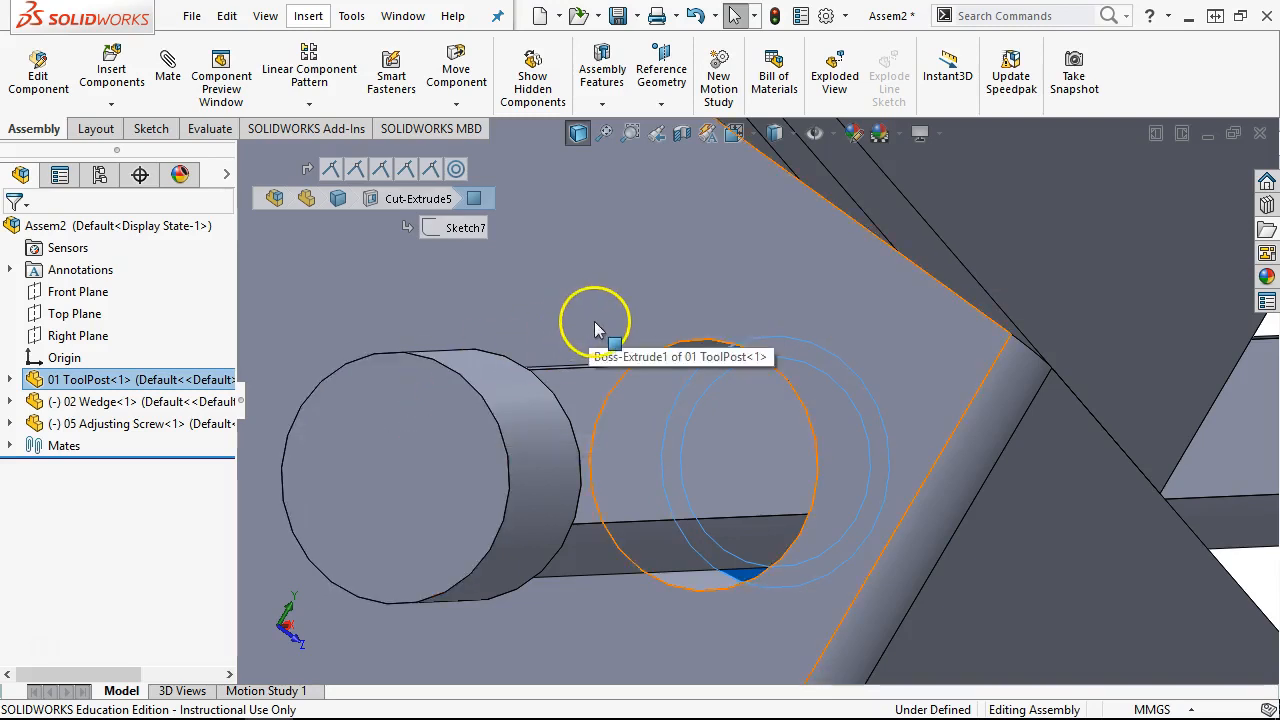
middle_click_drag(600, 335, 510, 355)
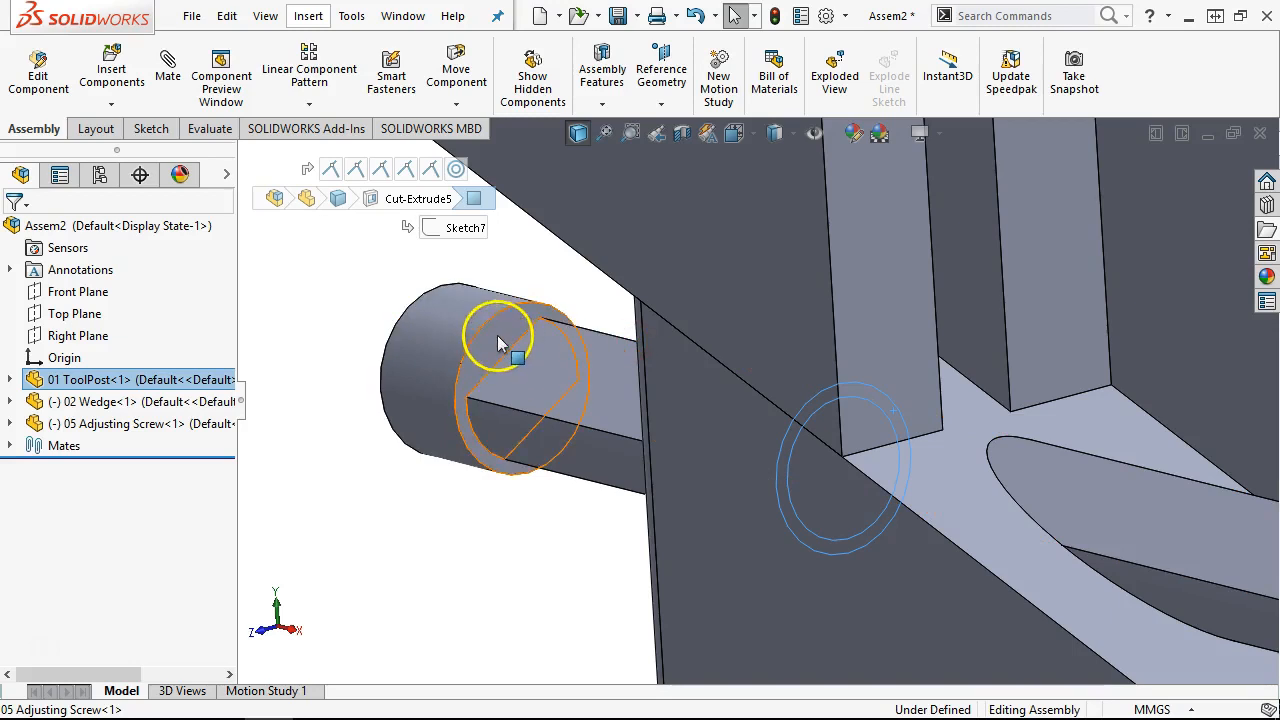
left_click(499, 342, "ctrl")
left_click(552, 320)
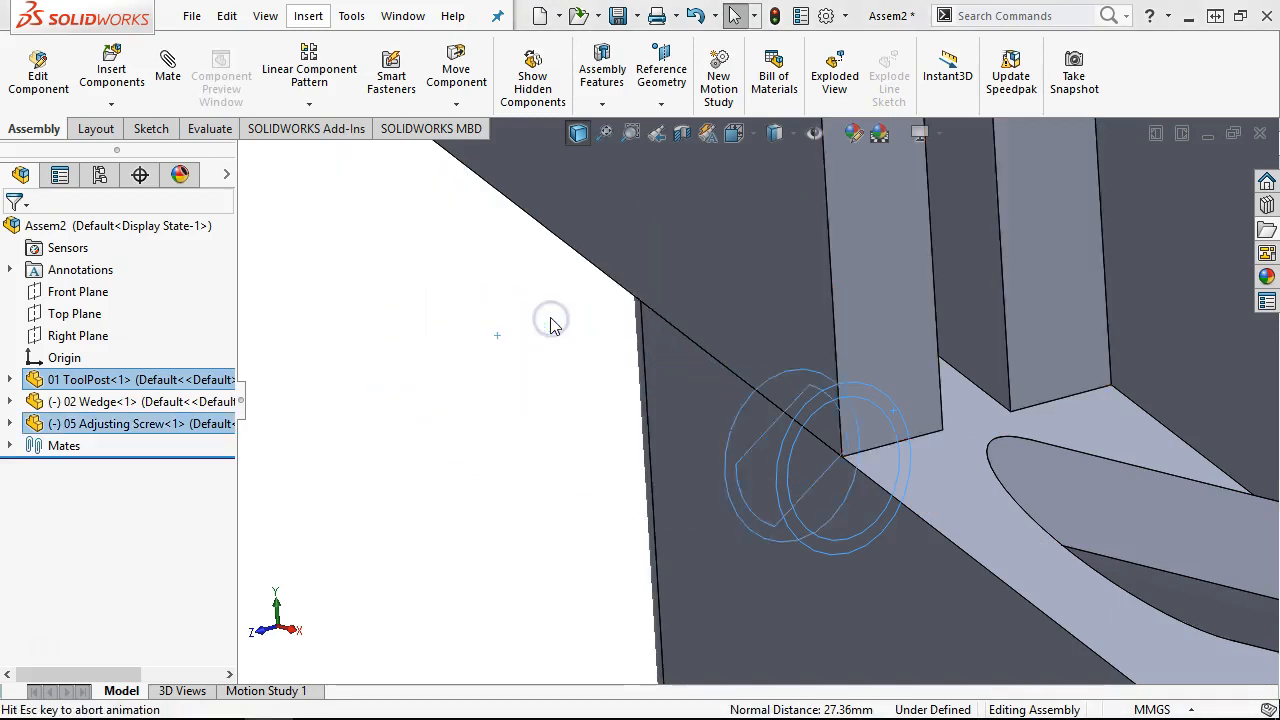
left_click(551, 336)
Step: Mate the Adjusting Screw's long flat face parallel to the inner side wall of the Wedge's slot
middle_click_drag(484, 420, 598, 381)
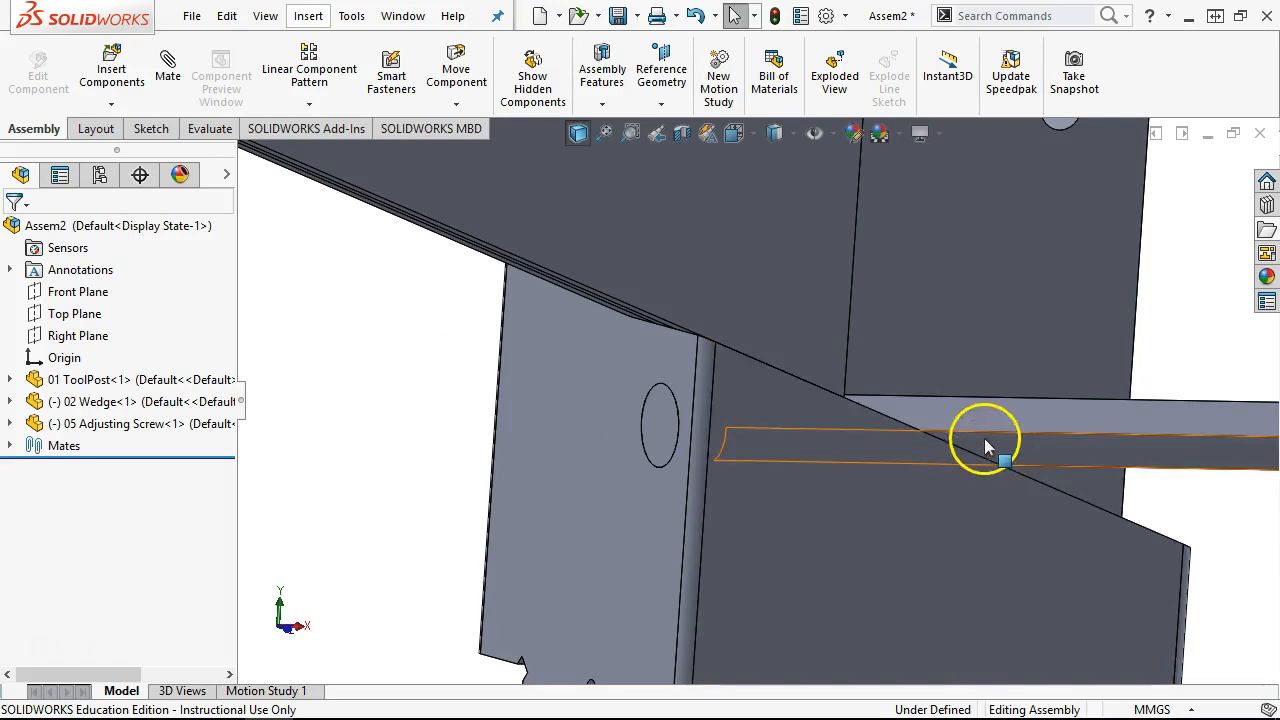
scroll(984, 438, "down", 5)
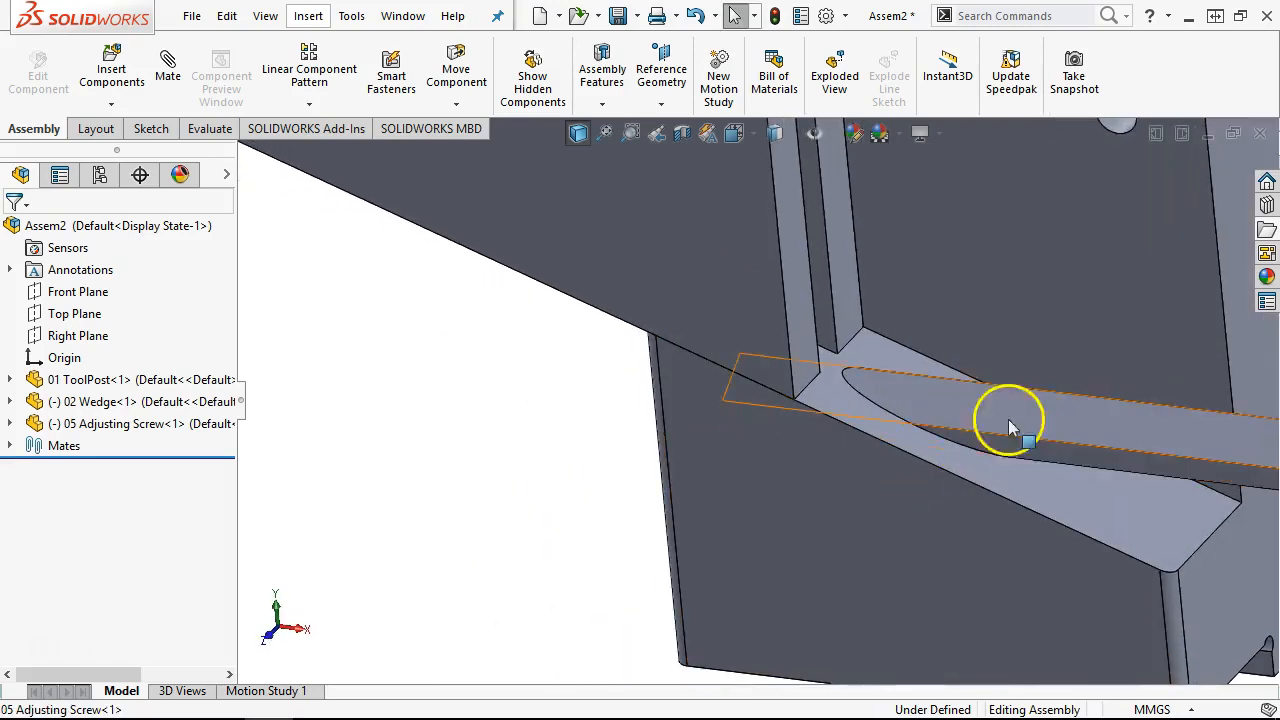
scroll(1008, 427, "up", 5)
left_click(966, 420)
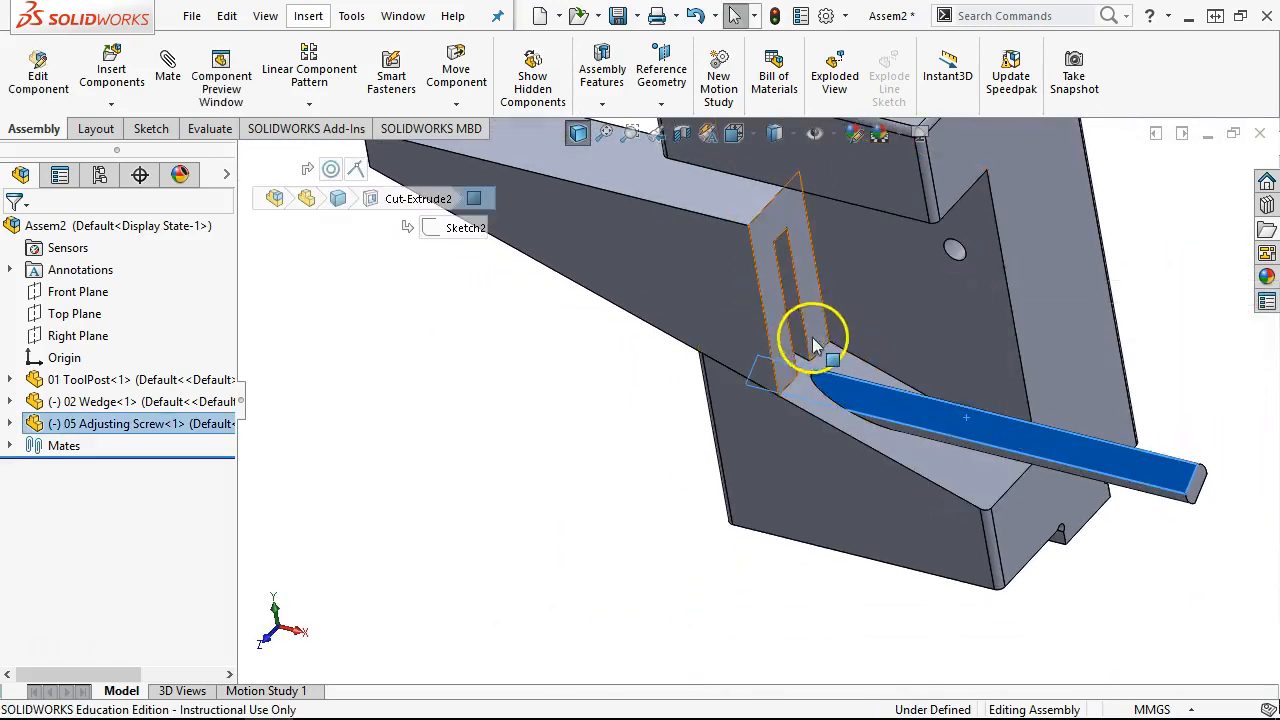
left_click(790, 312, "ctrl")
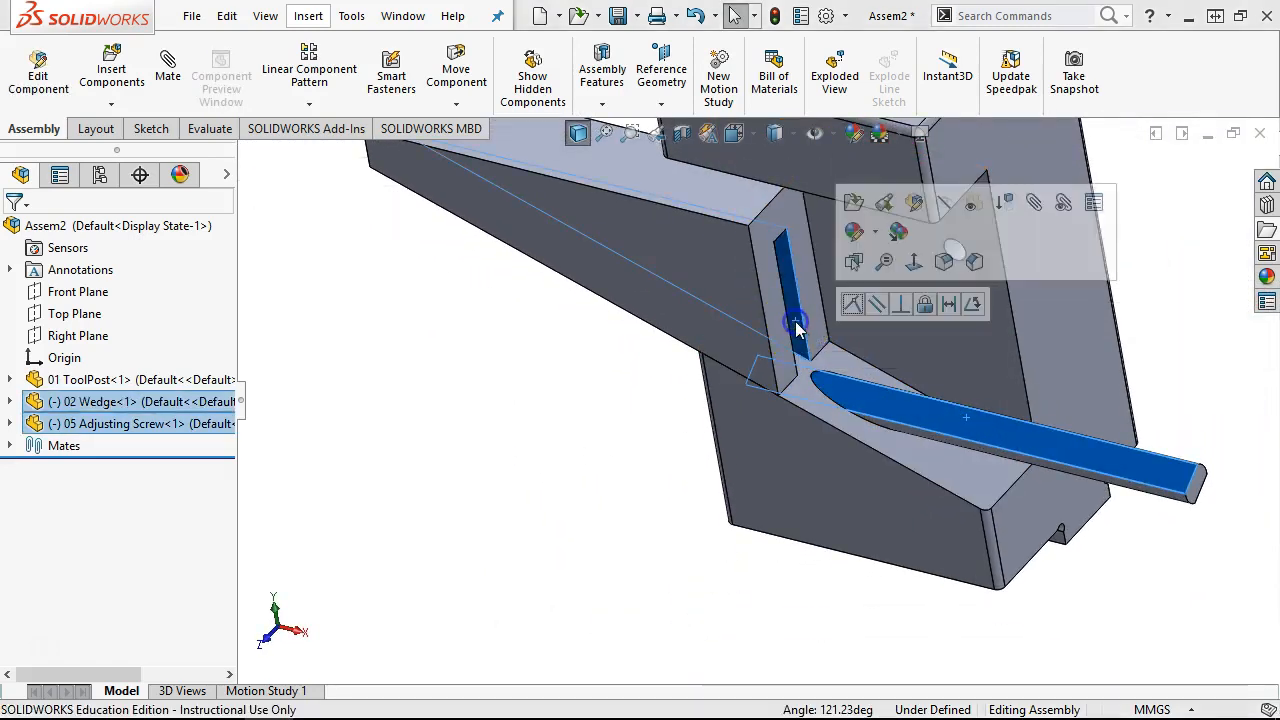
left_click(878, 305)
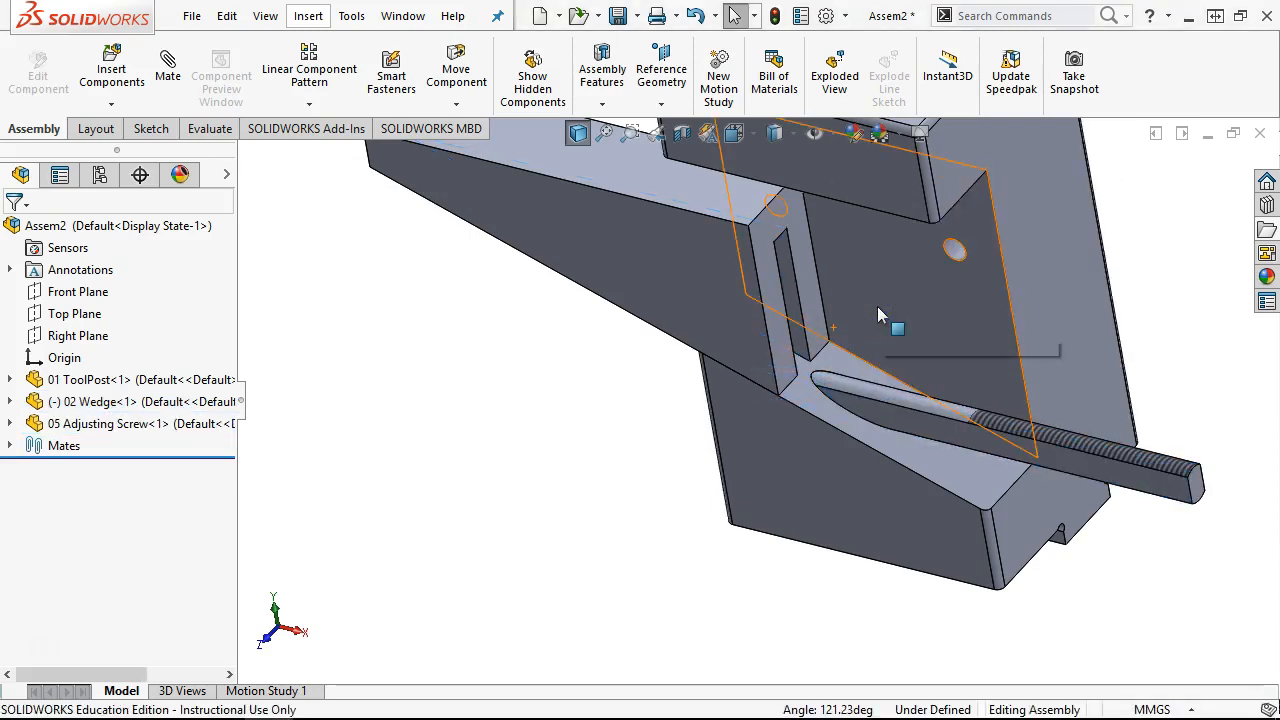
Step: Slide the Wedge down the ToolPost's incline until its slot straddles the Adjusting Screw, and inspect the fit closely
scroll(856, 356, "down", 3)
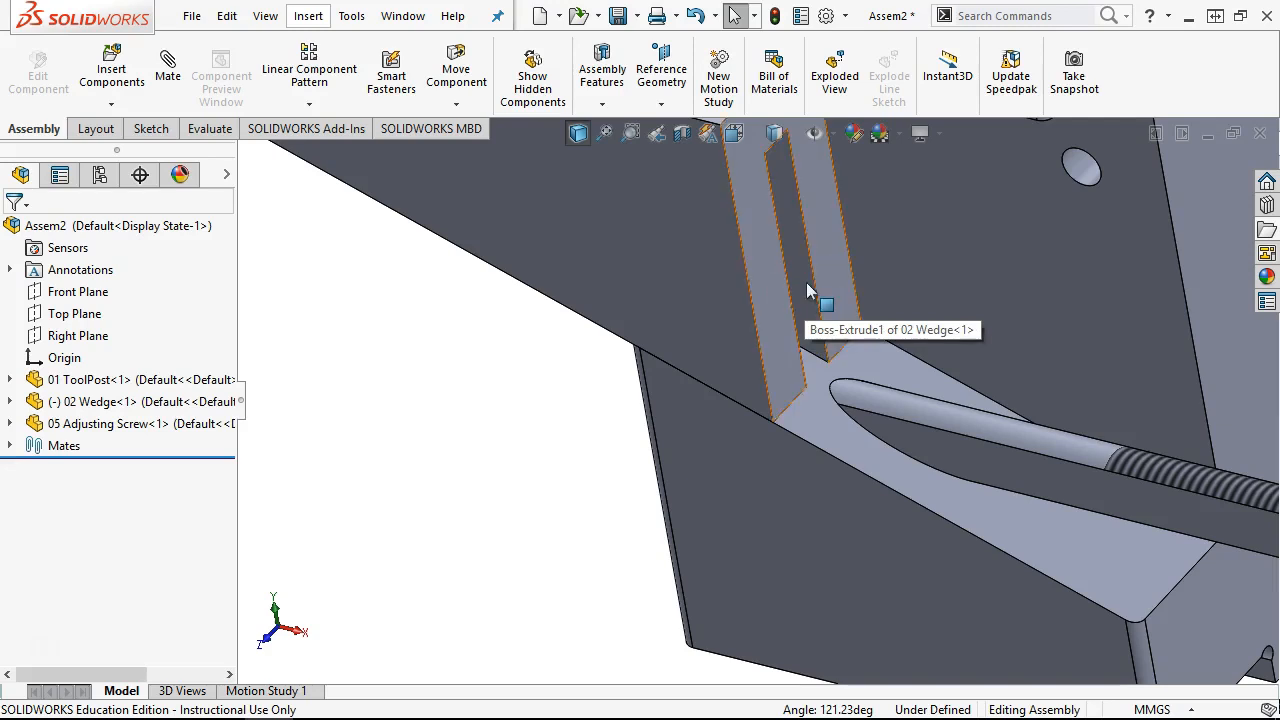
left_click_drag(768, 308, 910, 456)
middle_click_drag(910, 456, 845, 360)
scroll(928, 452, "down", 4)
scroll(997, 432, "up", 3)
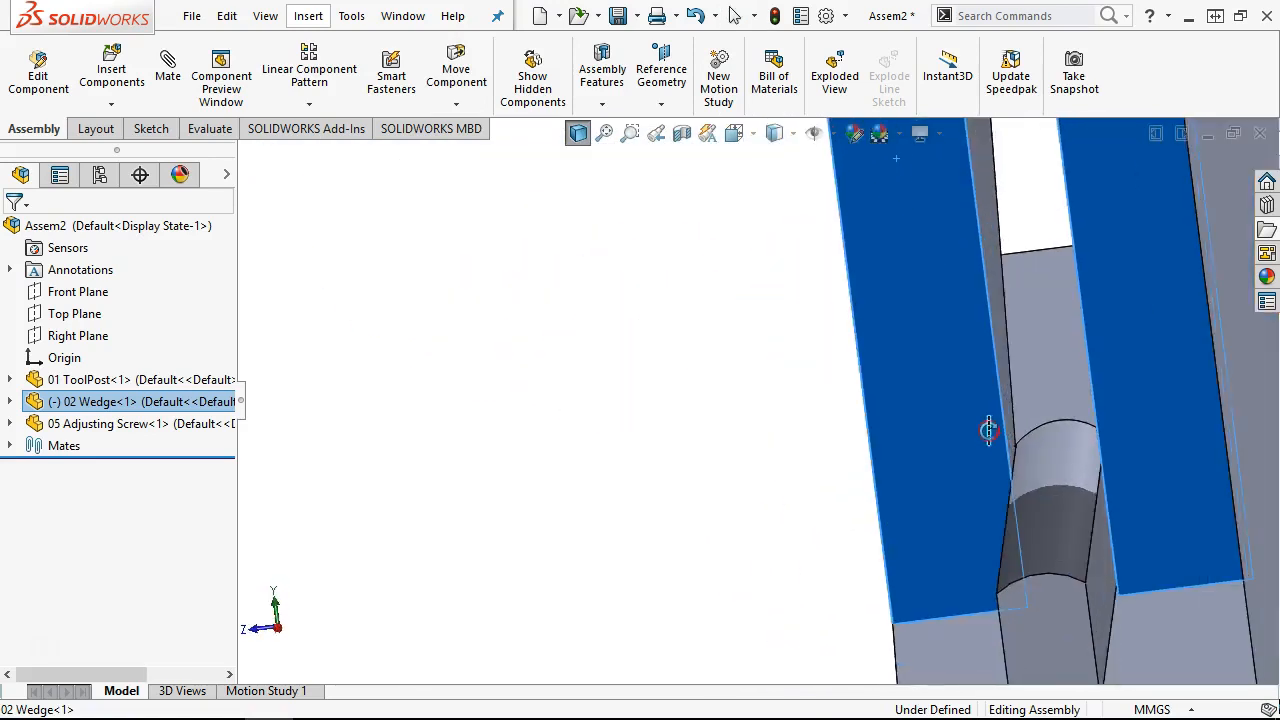
middle_click_drag(997, 432, 1006, 434)
scroll(1046, 514, "down", 3)
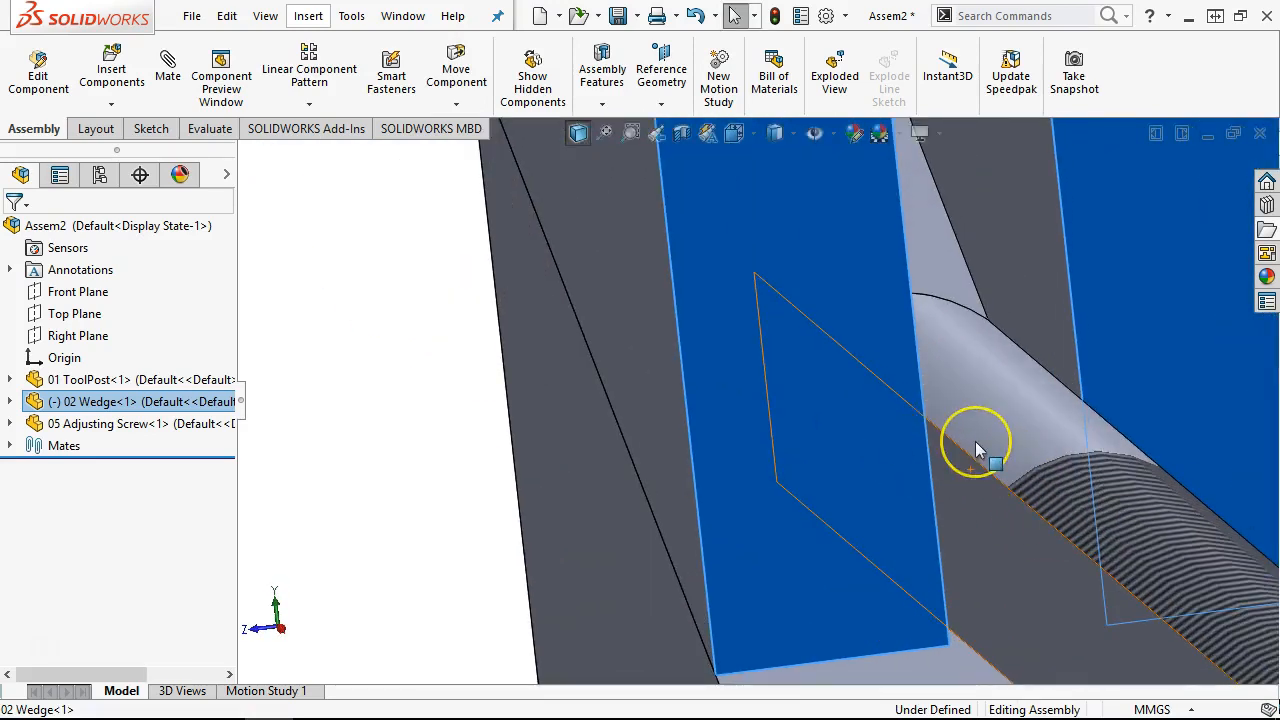
scroll(925, 425, "up", 3)
middle_click_drag(900, 402, 965, 413)
scroll(969, 423, "down", 2)
scroll(969, 423, "up", 3)
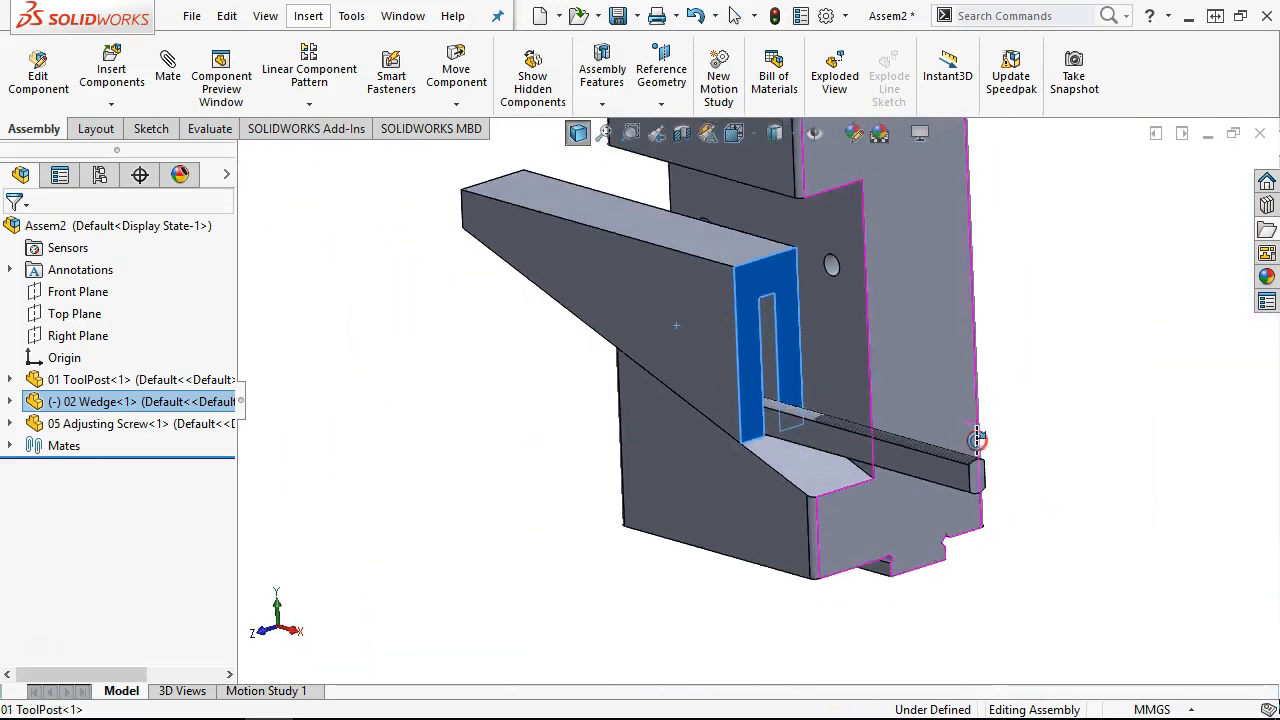
Step: Slide the Wedge further down the incline so only the Adjusting Screw's threaded end protrudes from the slot
scroll(657, 294, "down", 4)
scroll(850, 495, "up", 3)
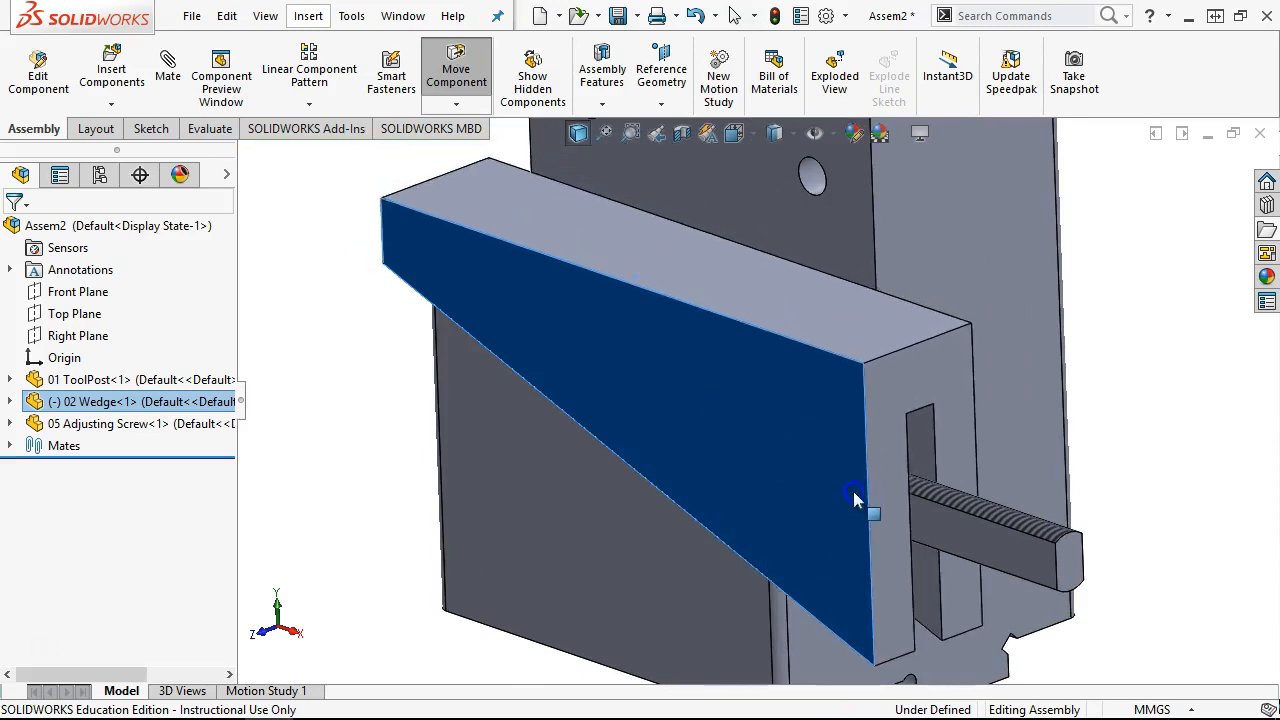
scroll(840, 482, "down", 1)
scroll(855, 440, "up", 2)
middle_click_drag(857, 432, 990, 436)
left_click(1061, 402)
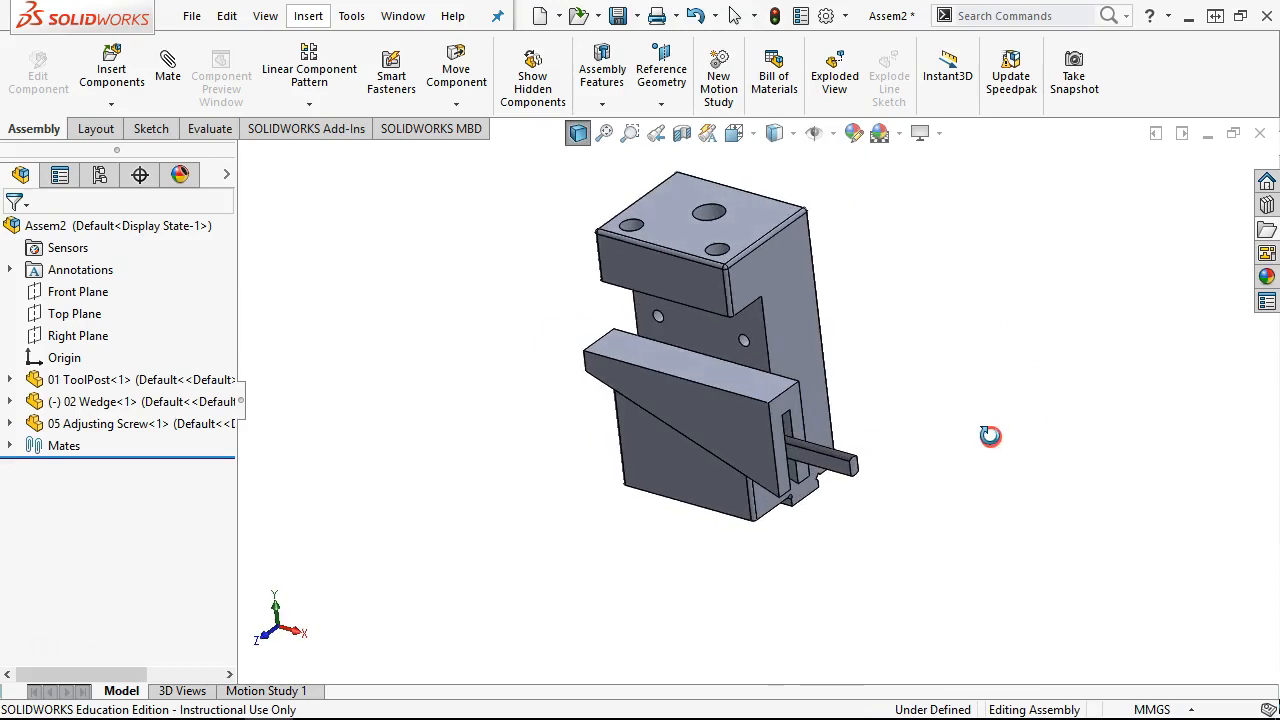
Step: Insert the 03 Bolt part into the assembly and place it upright beside the ToolPost
left_click(310, 18)
left_click(330, 62)
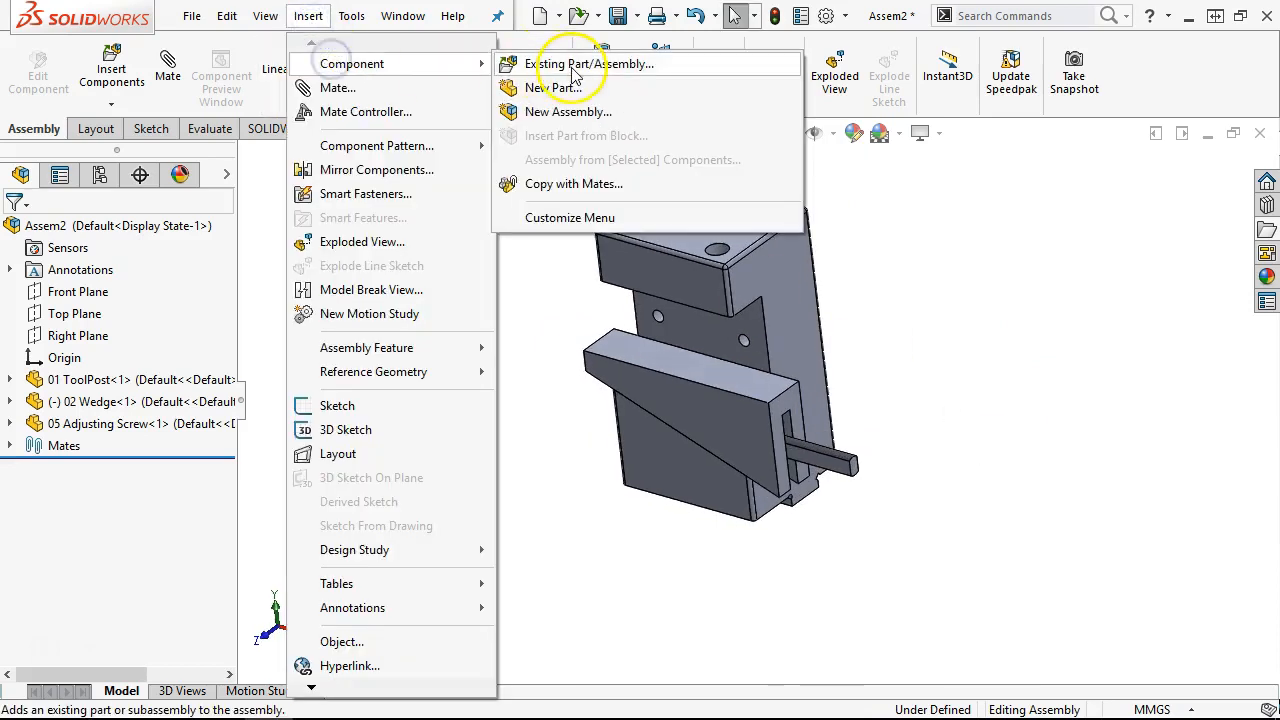
left_click(574, 66)
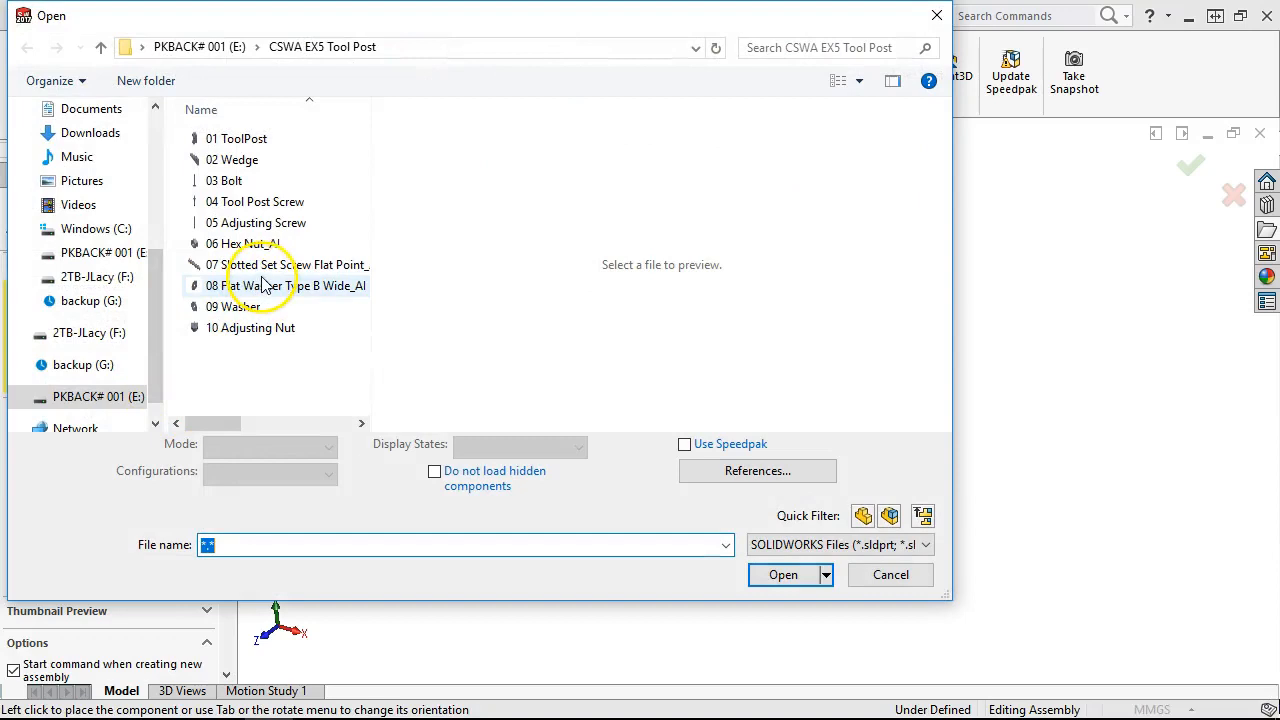
left_click(232, 181)
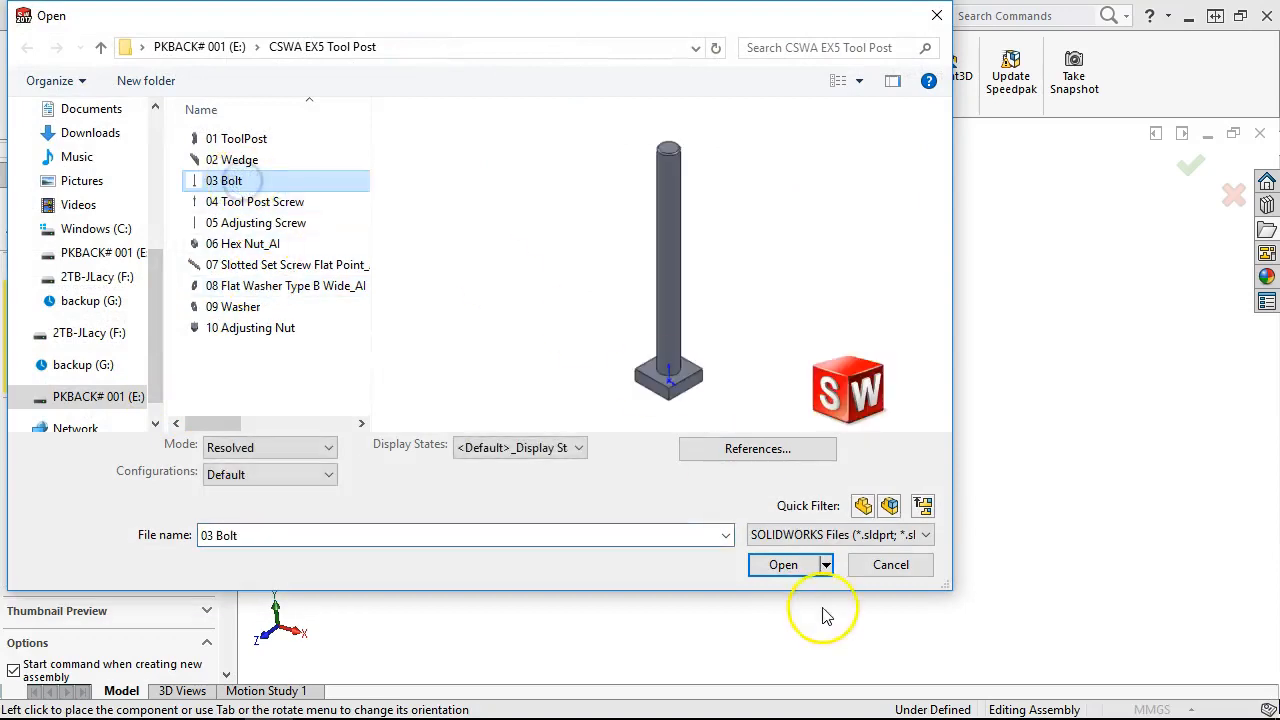
left_click(790, 574)
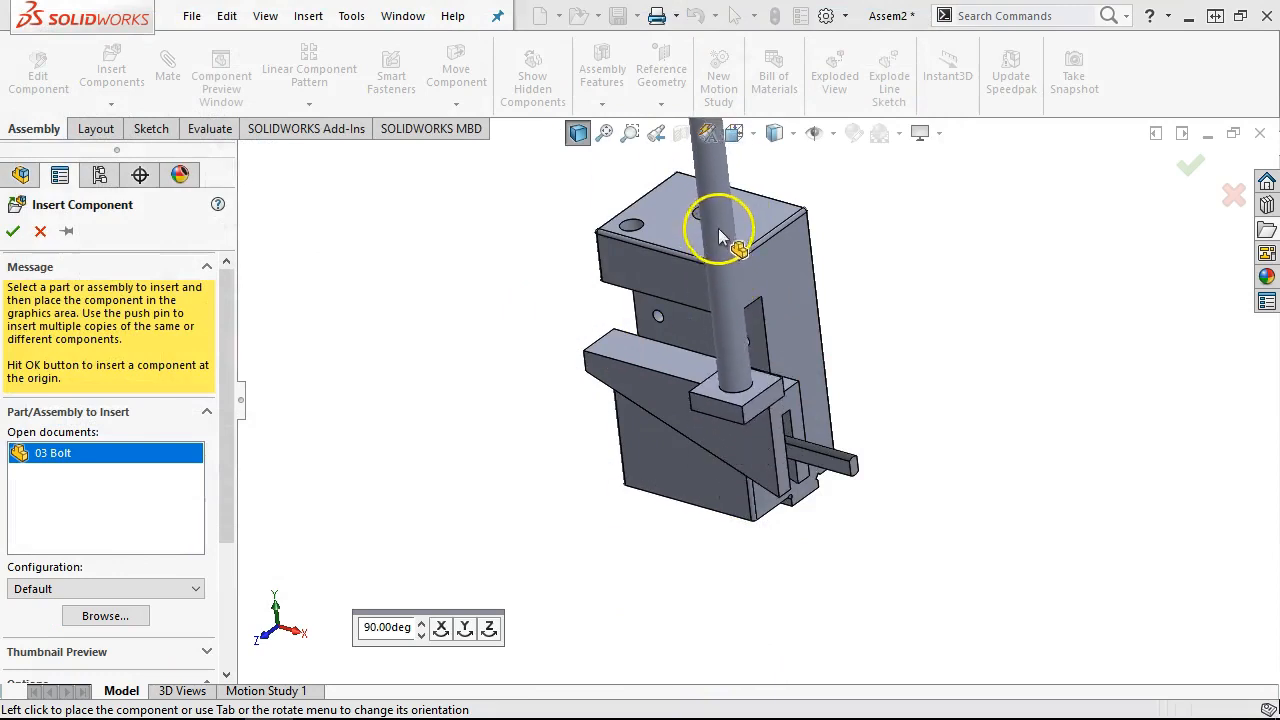
left_click(557, 307)
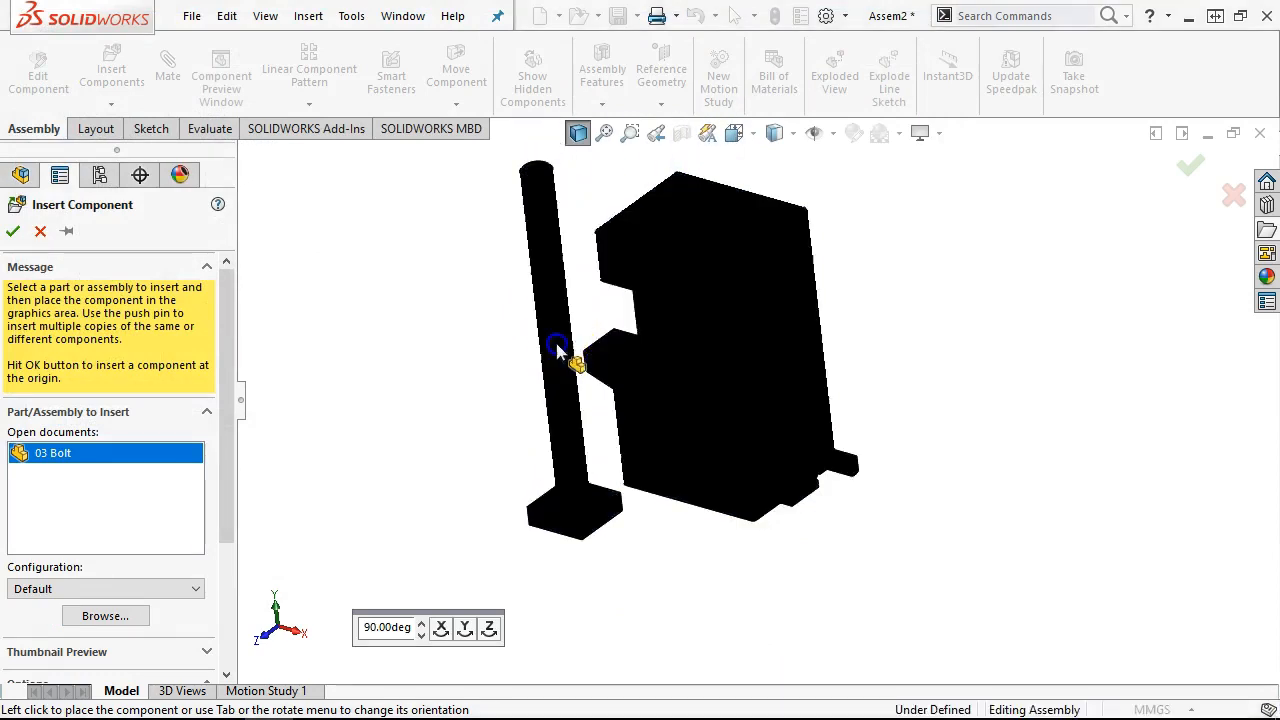
Step: Mate the Bolt's shank concentric with the large hole in the ToolPost's top face, and slide the Bolt down so its head hangs below the block
left_click(575, 289)
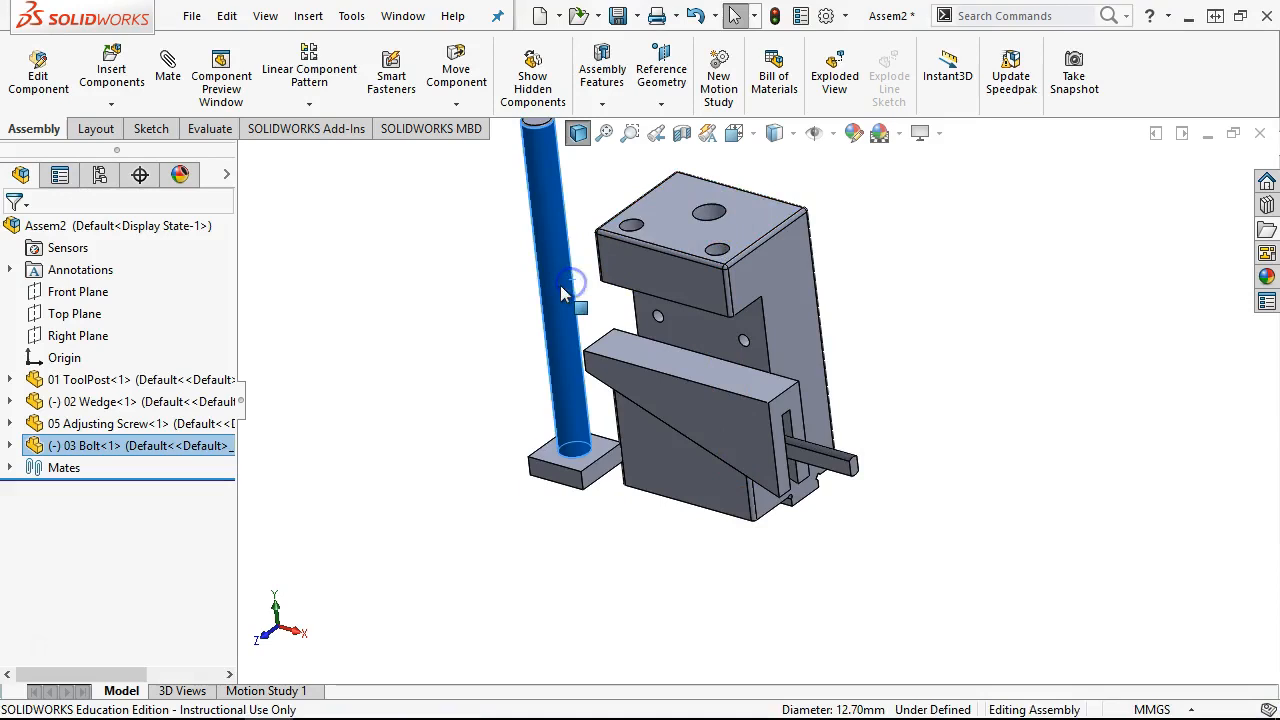
left_click(709, 212, "ctrl")
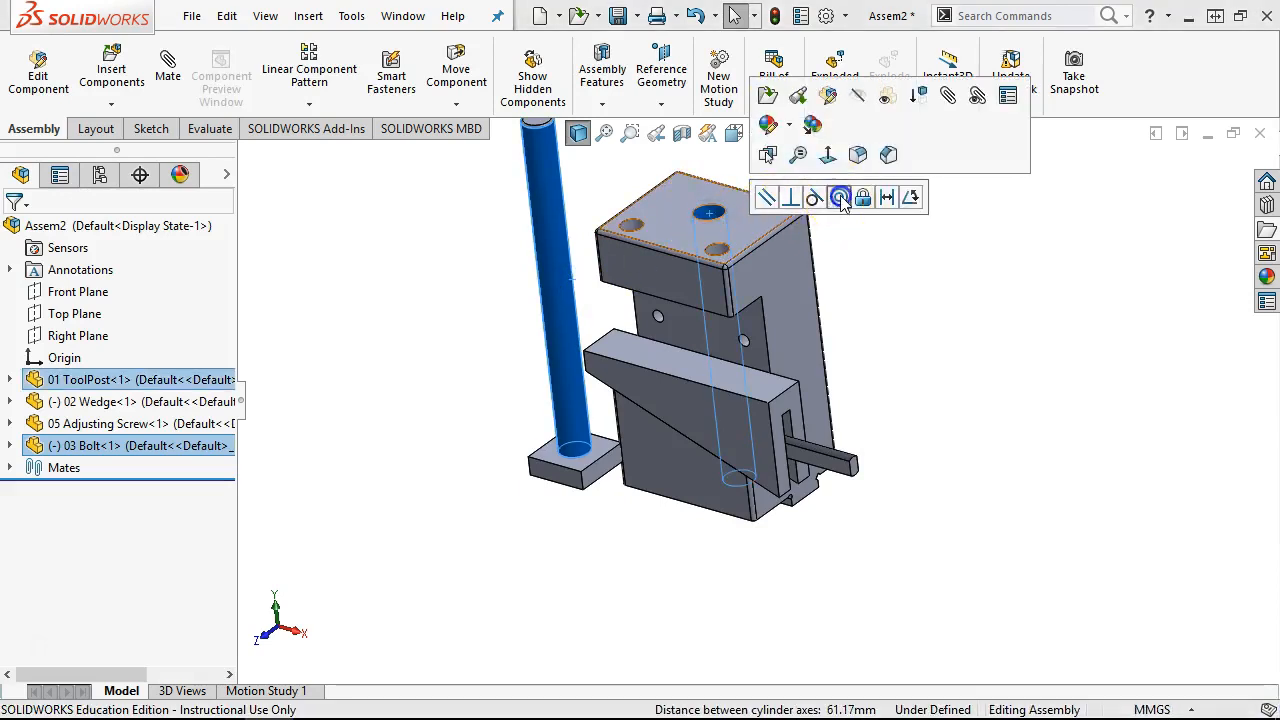
left_click(836, 197)
middle_click_drag(857, 449, 737, 194)
left_click_drag(703, 200, 716, 478)
Step: Add a 5 mm distance mate between the ToolPost's underside and the upper face of the Bolt's square head
scroll(720, 486, "down", 3)
left_click(840, 457)
middle_click_drag(840, 457, 895, 560)
left_click(900, 568, "ctrl")
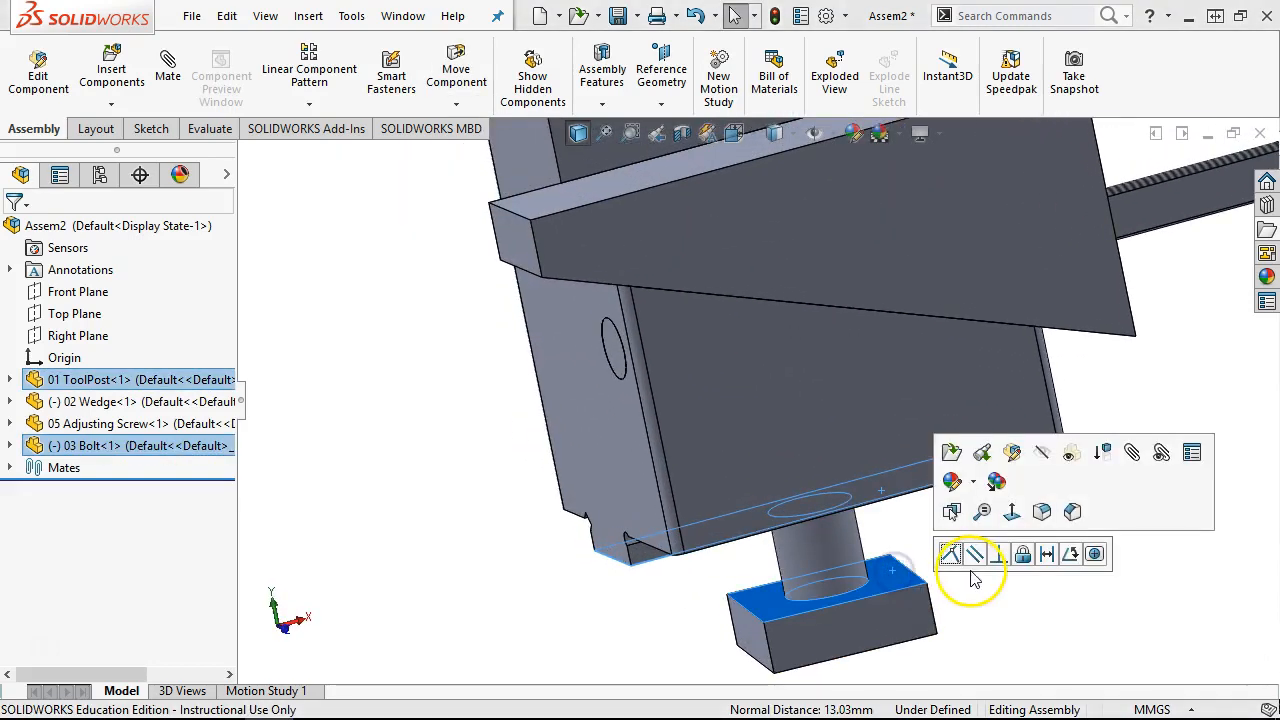
left_click(1046, 556)
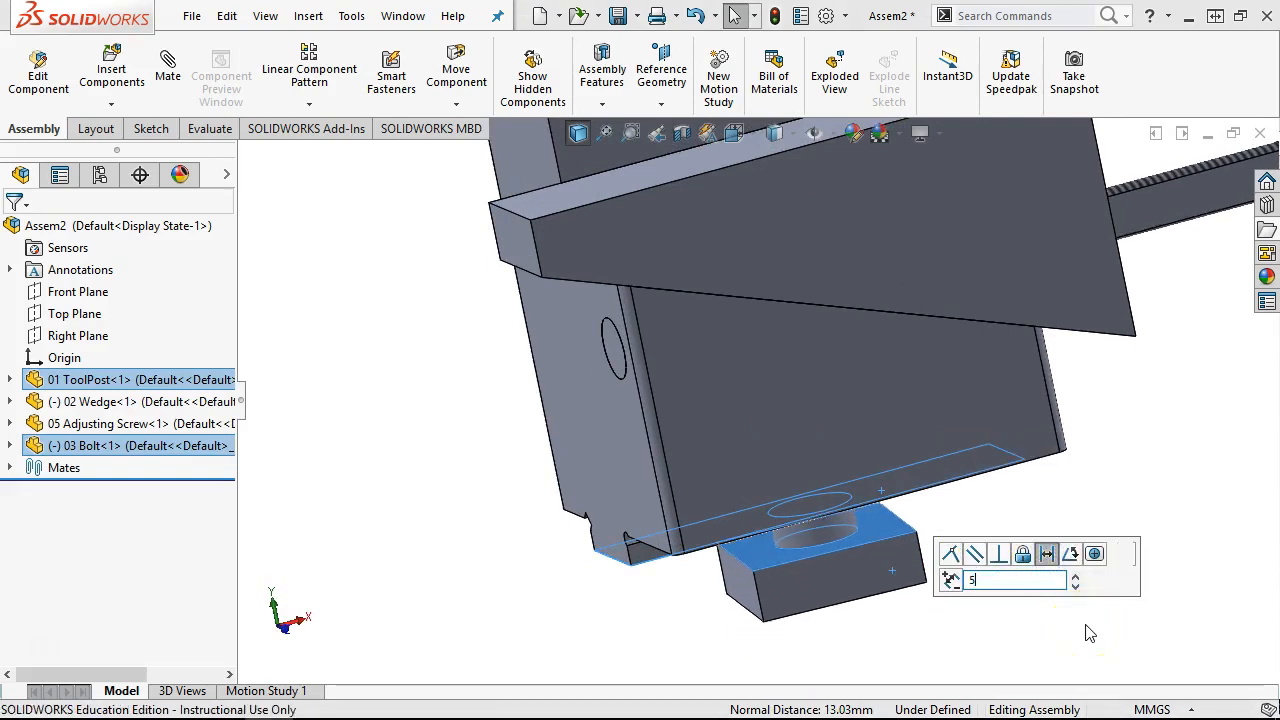
left_click(1123, 553)
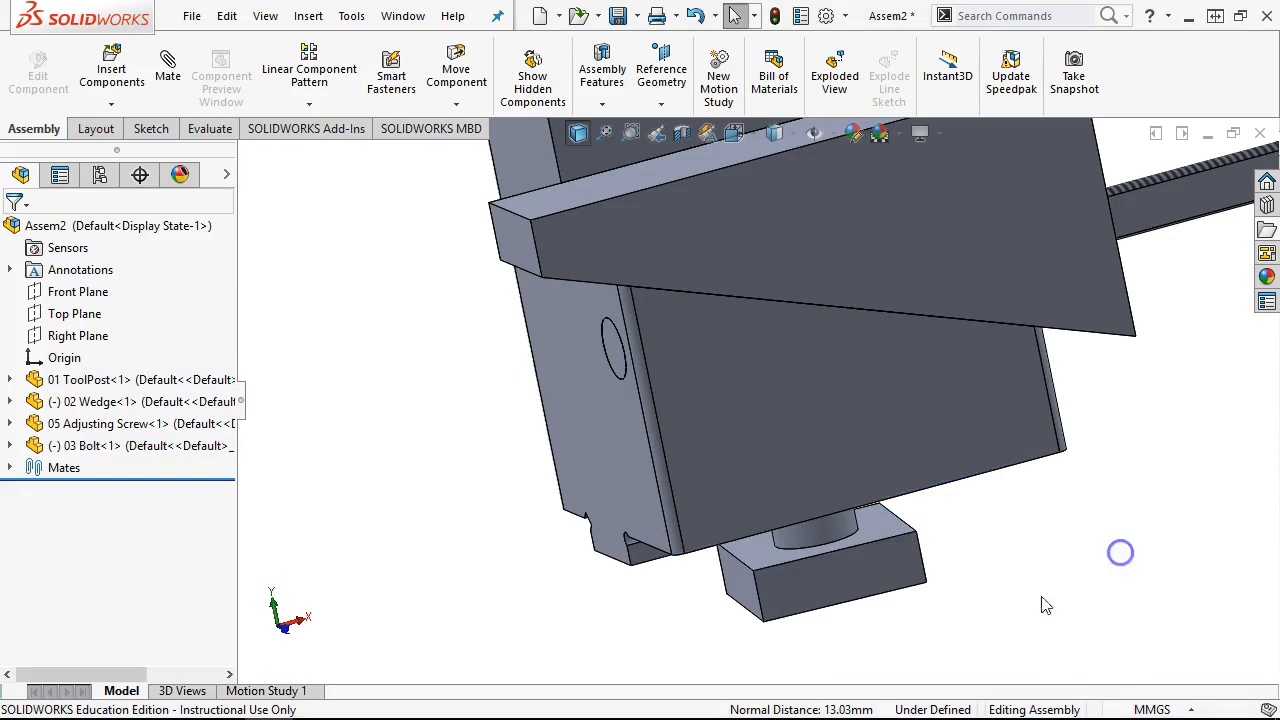
Step: Mate the long side face of the Bolt's head parallel to the side face of the ToolPost's bottom tongue
left_click(886, 594)
middle_click_drag(950, 563, 921, 489)
left_click(700, 523, "ctrl")
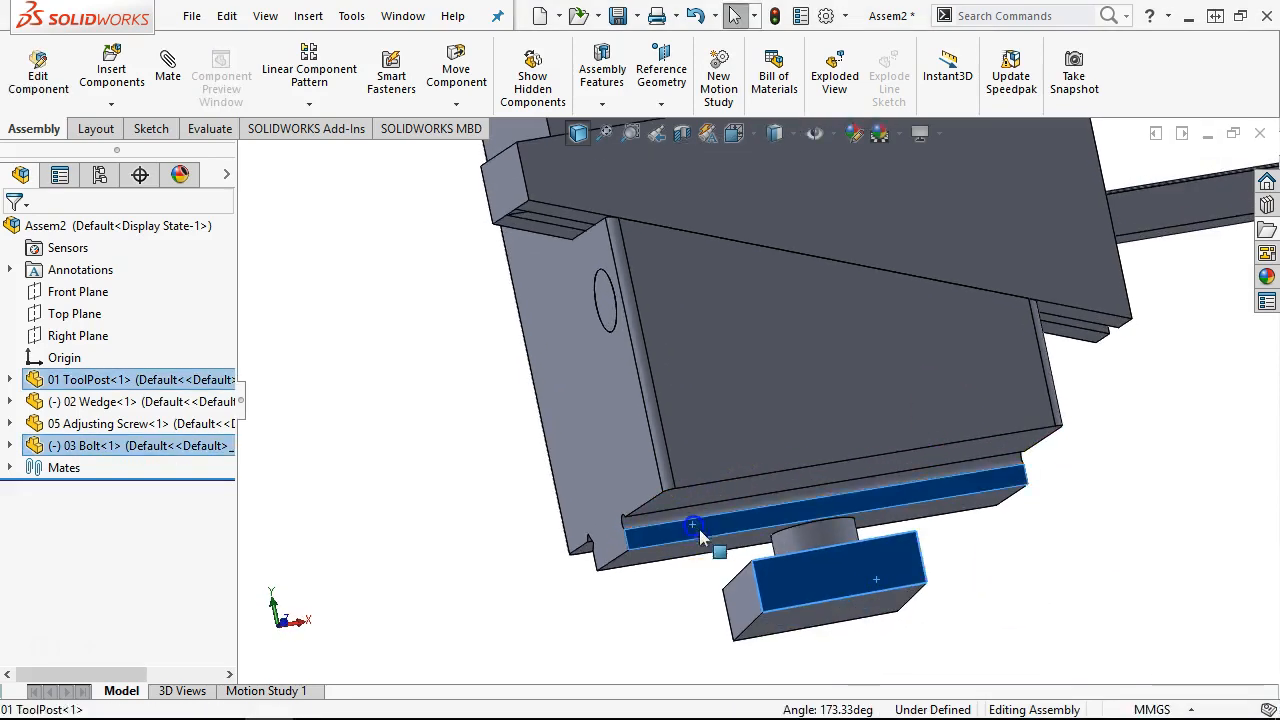
left_click(797, 510)
Step: Examine the relief grooves beside the ToolPost's bottom tongue and the Bolt head's alignment, and return to the isometric view
middle_click_drag(1060, 651, 1122, 584)
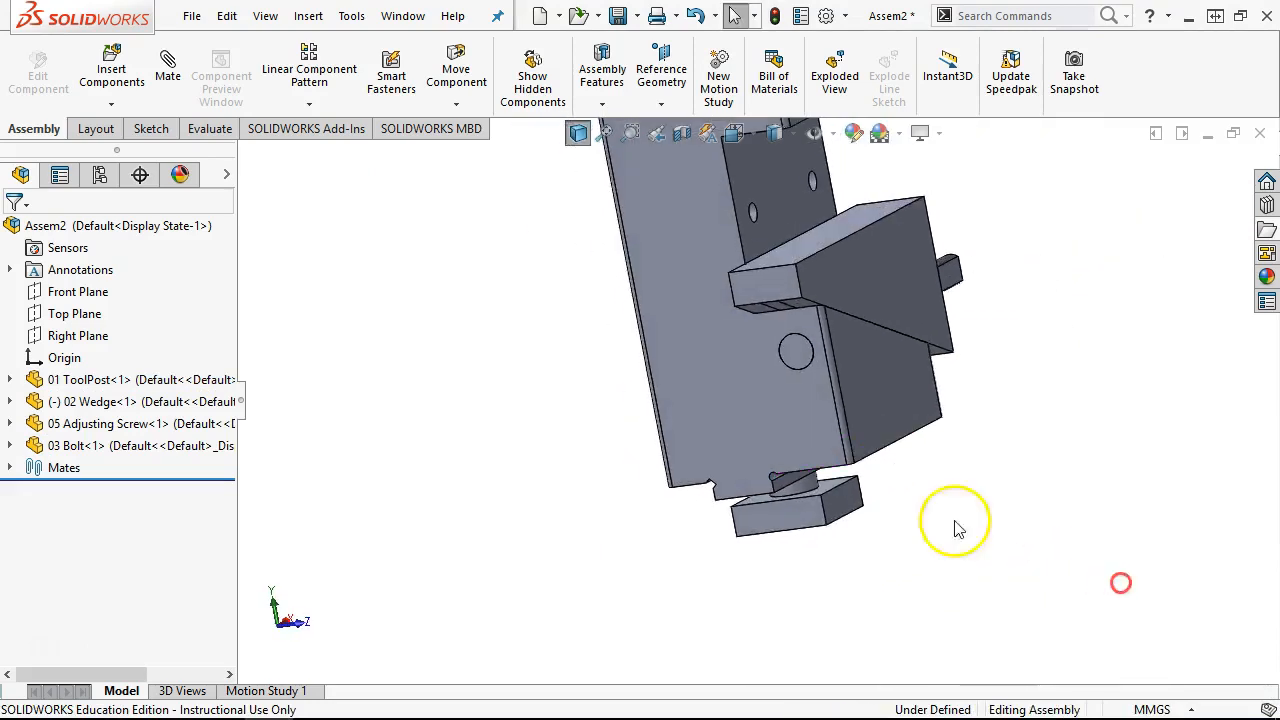
scroll(741, 463, "down", 5)
middle_click_drag(758, 500, 799, 442)
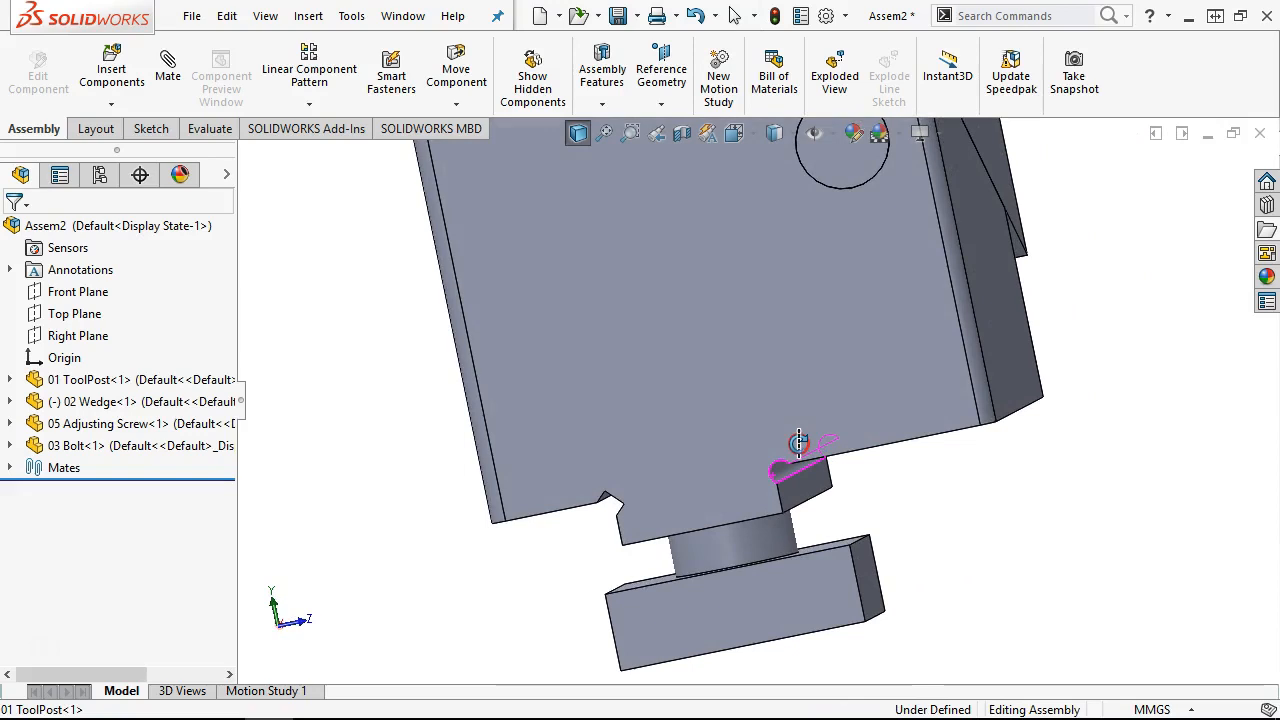
scroll(706, 514, "down", 4)
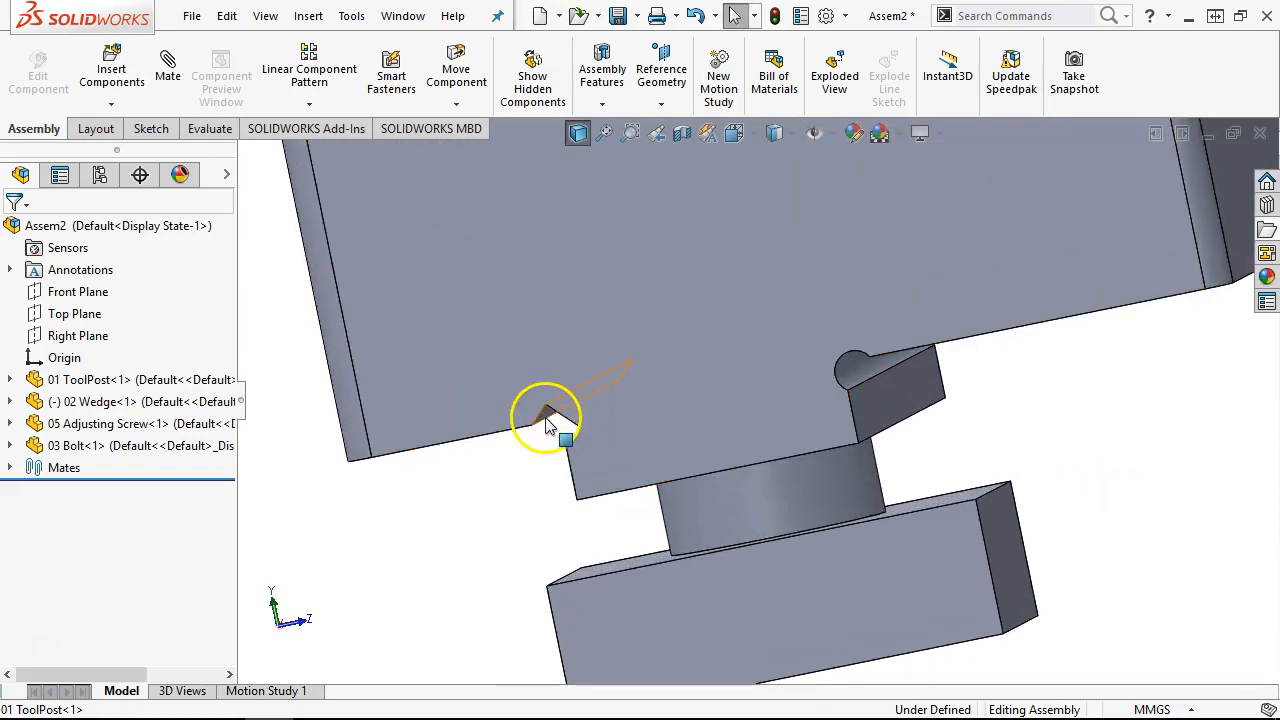
middle_click_drag(571, 429, 646, 420)
left_click(571, 340)
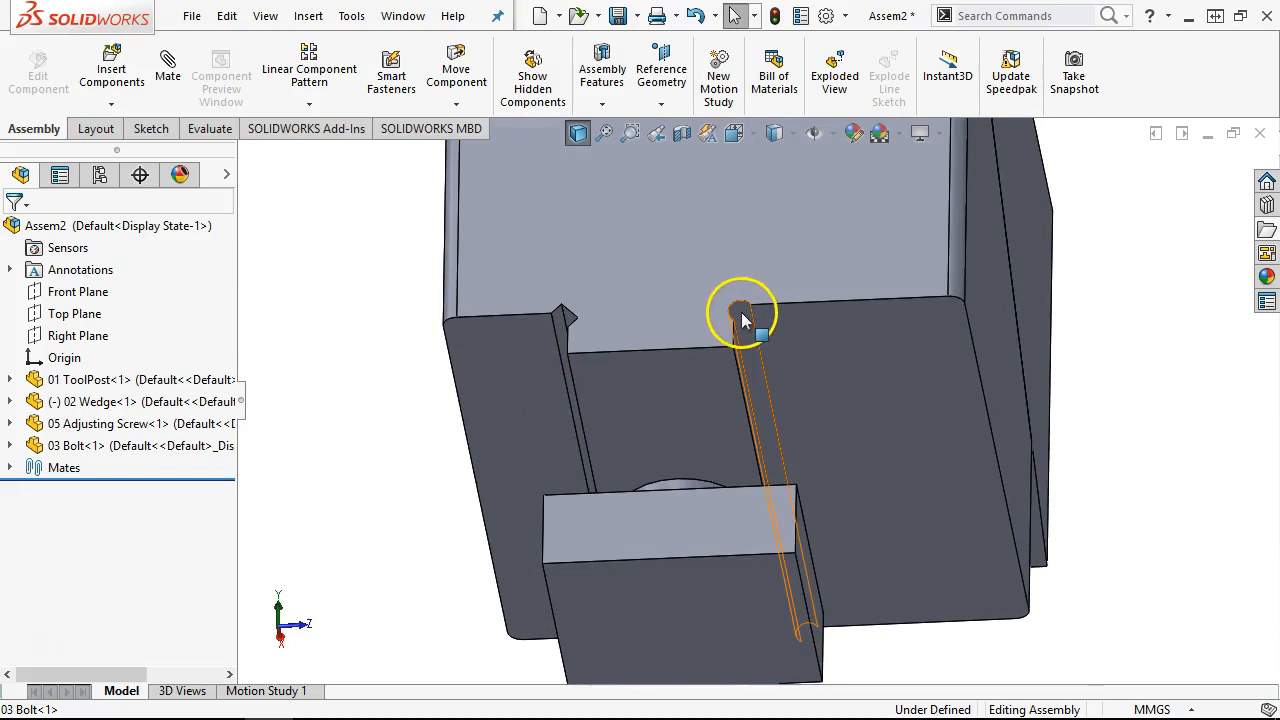
middle_click_drag(742, 320, 737, 329)
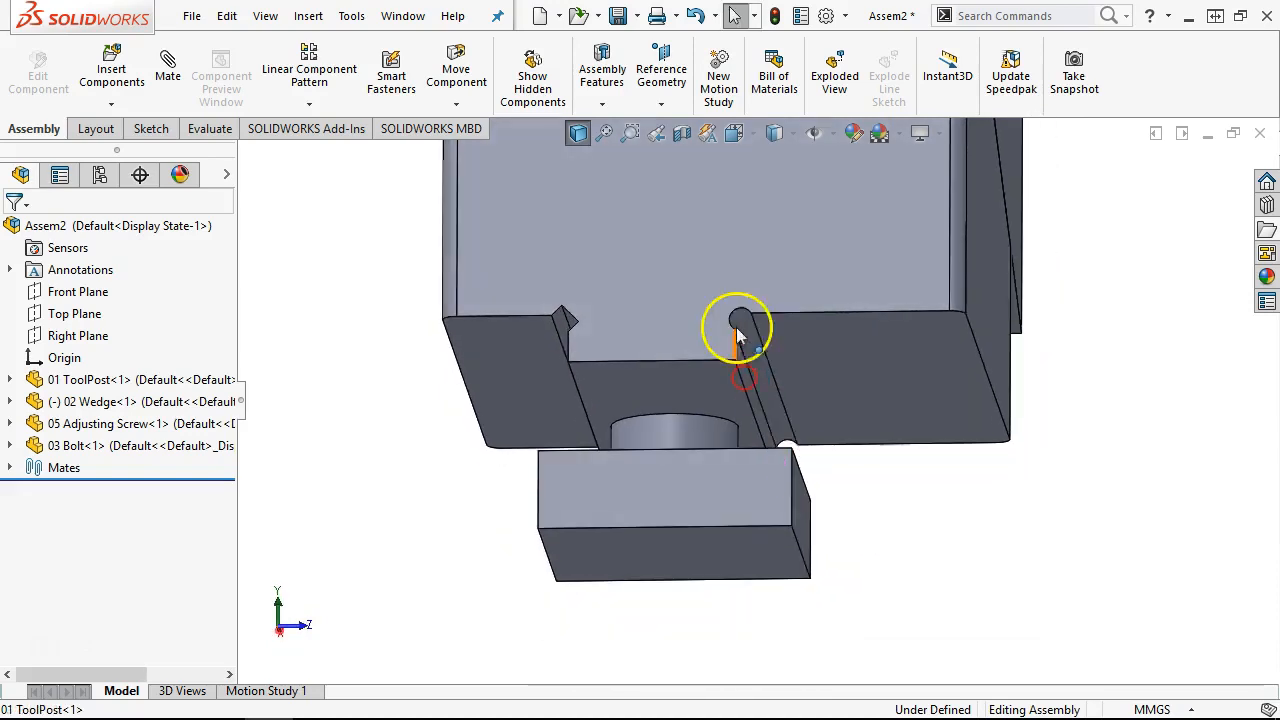
left_click(608, 410)
middle_click_drag(608, 410, 607, 458)
left_click(607, 458)
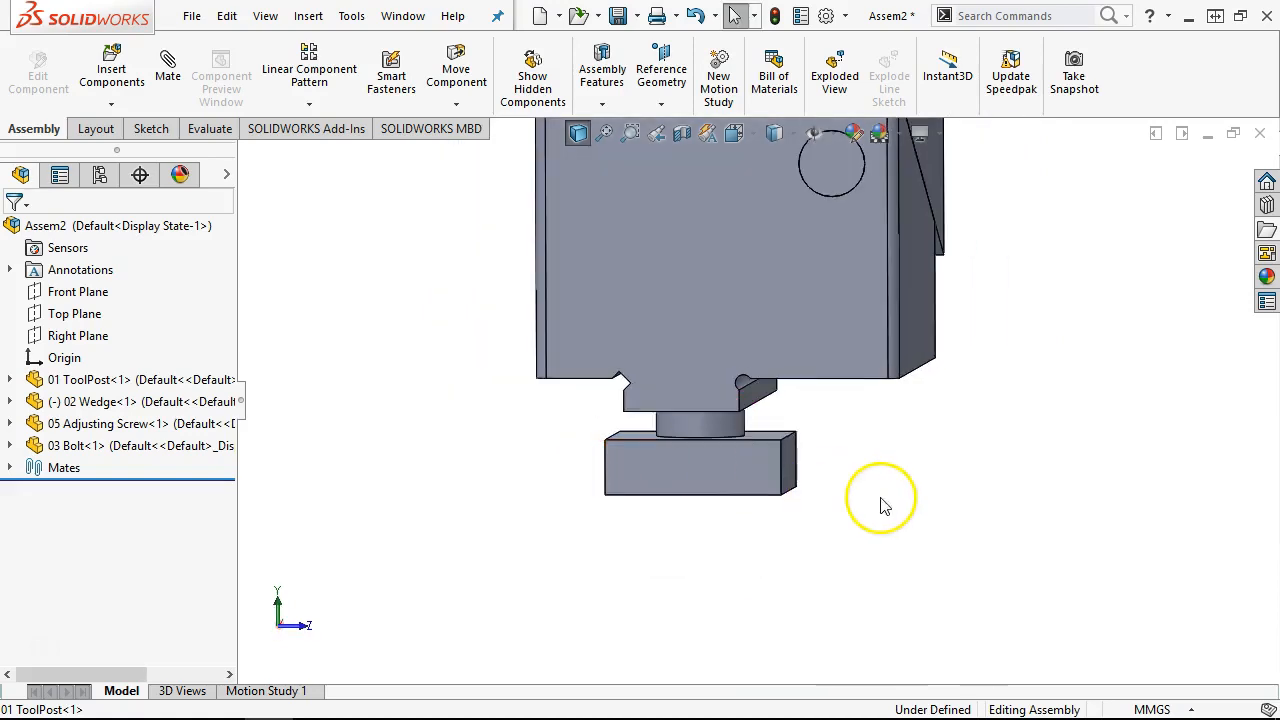
left_click(873, 466)
middle_click_drag(870, 452, 772, 524)
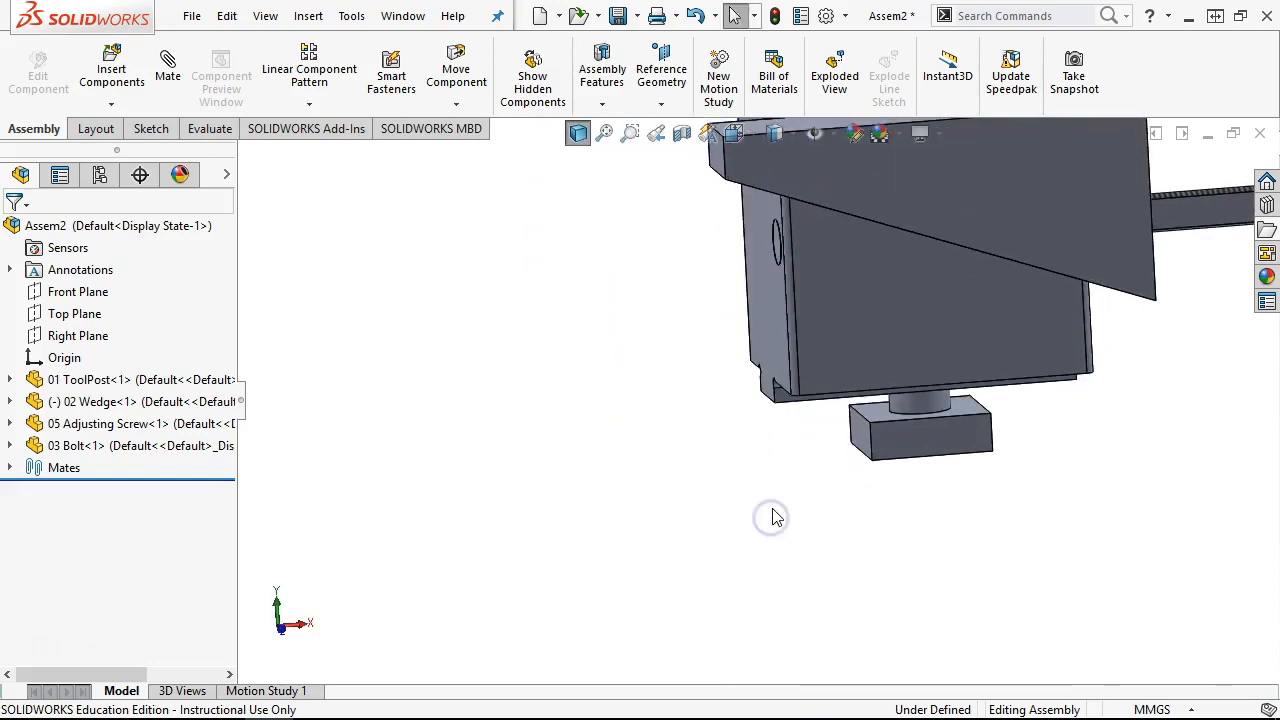
key("ctrl+7")
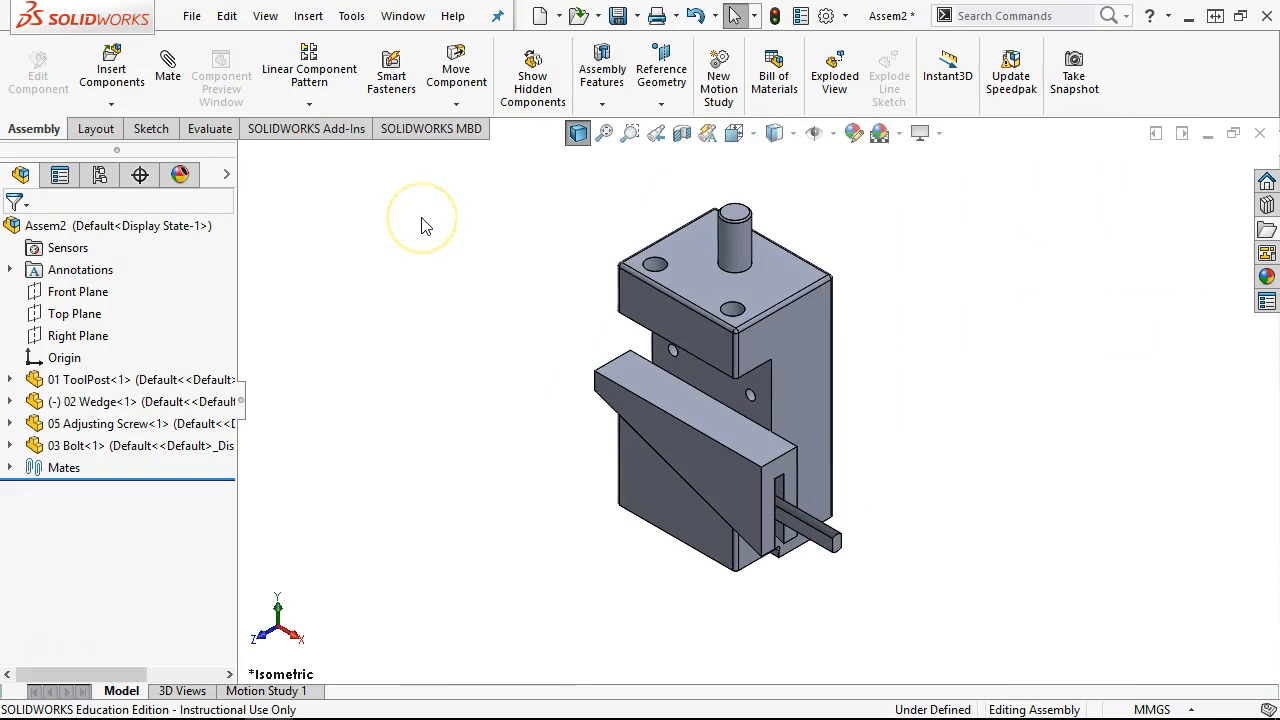
Step: Insert the 09 Washer part into the assembly and place it near the Adjusting Screw's threaded end
left_click(308, 16)
mouse_move(350, 63)
left_click(505, 66)
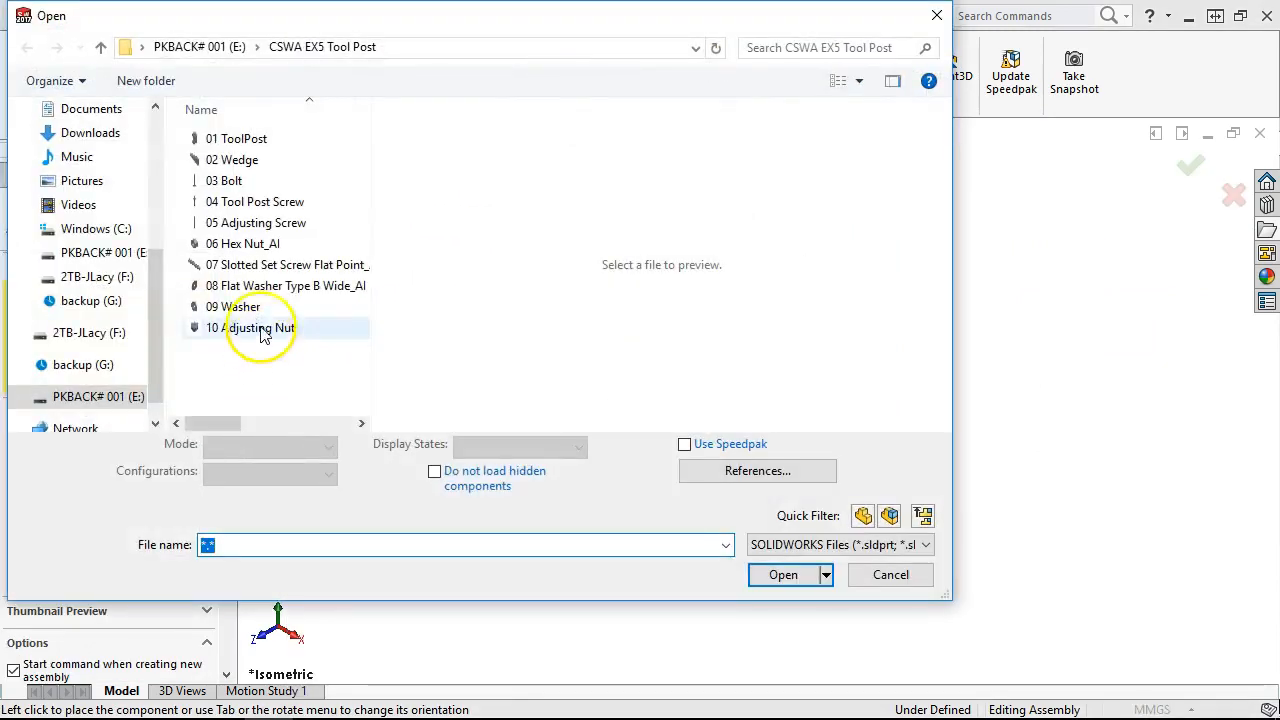
left_click(250, 287)
left_click(240, 307)
left_click(779, 564)
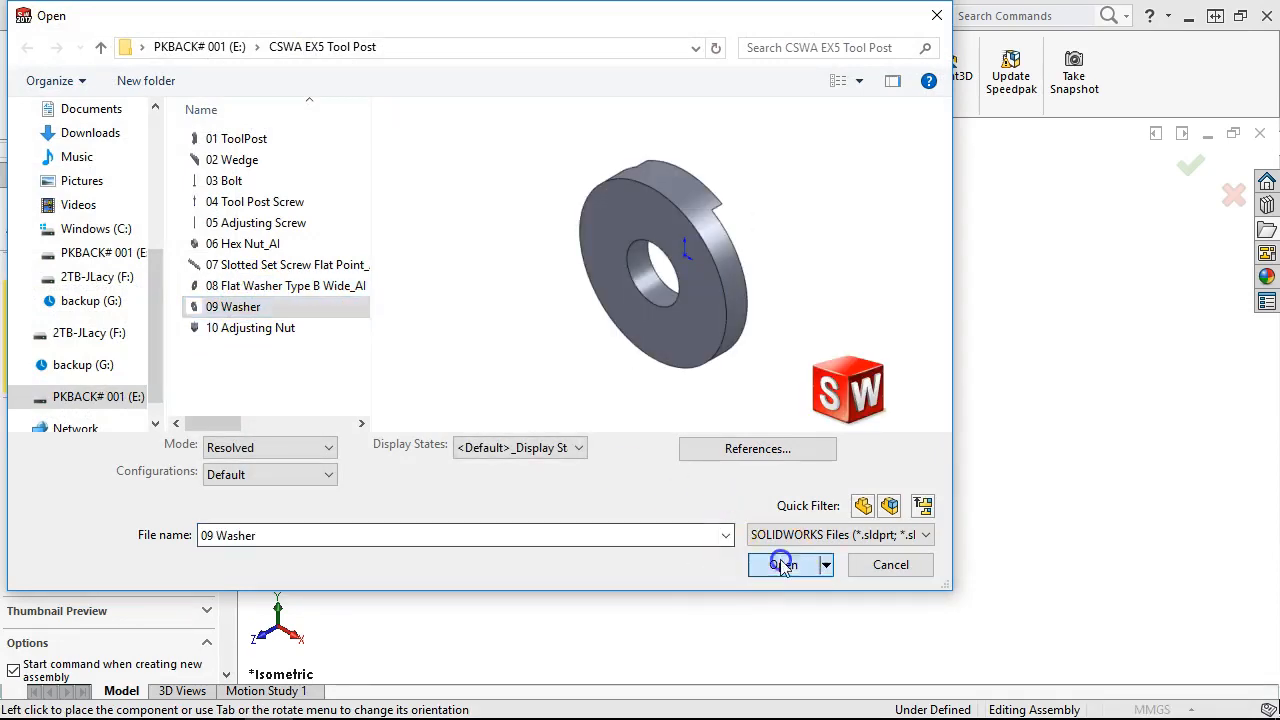
left_click(846, 511)
scroll(842, 515, "down", 5)
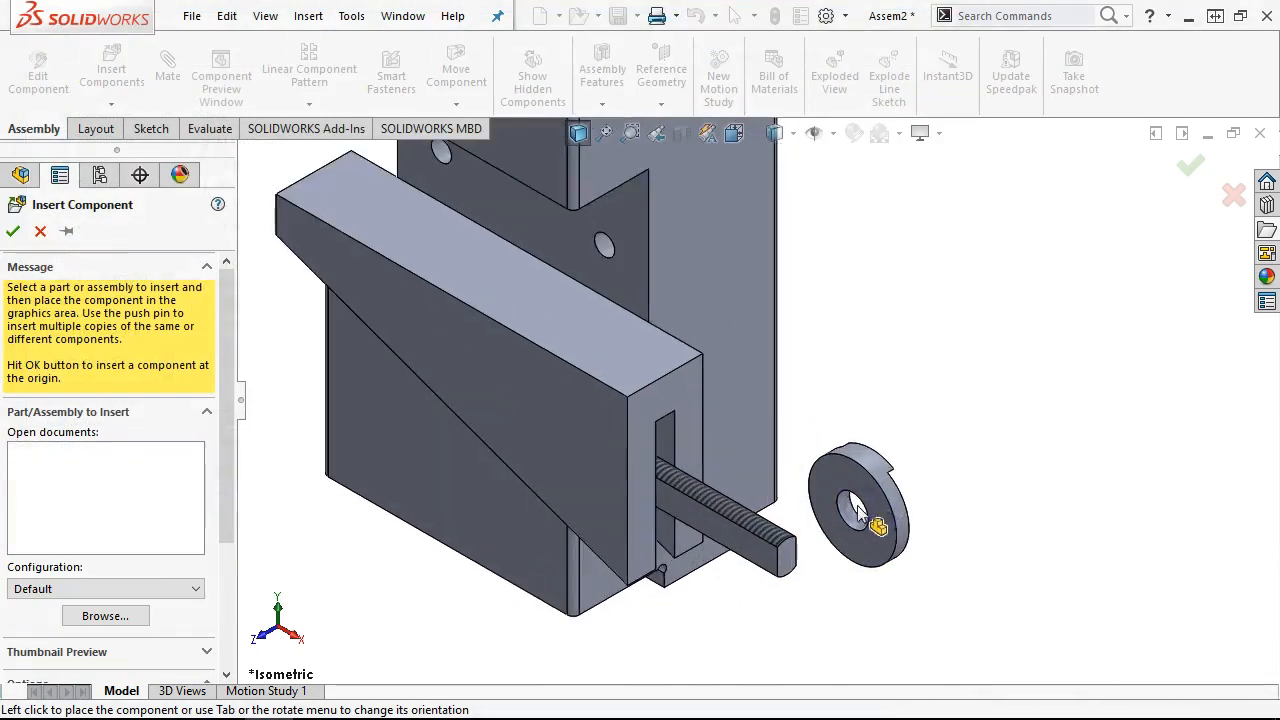
Step: Mate the Washer's hole concentric with the Adjusting Screw's rounded threaded face
left_click(842, 515)
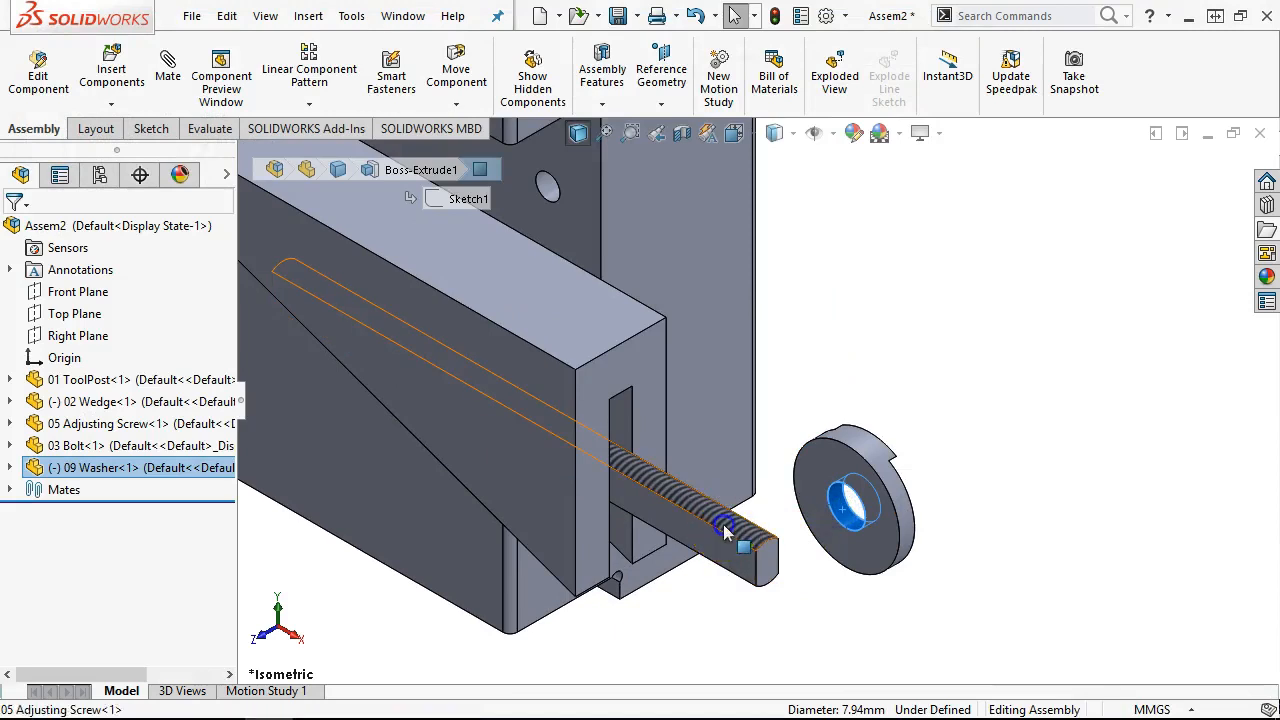
left_click(772, 533, "ctrl")
left_click(851, 507)
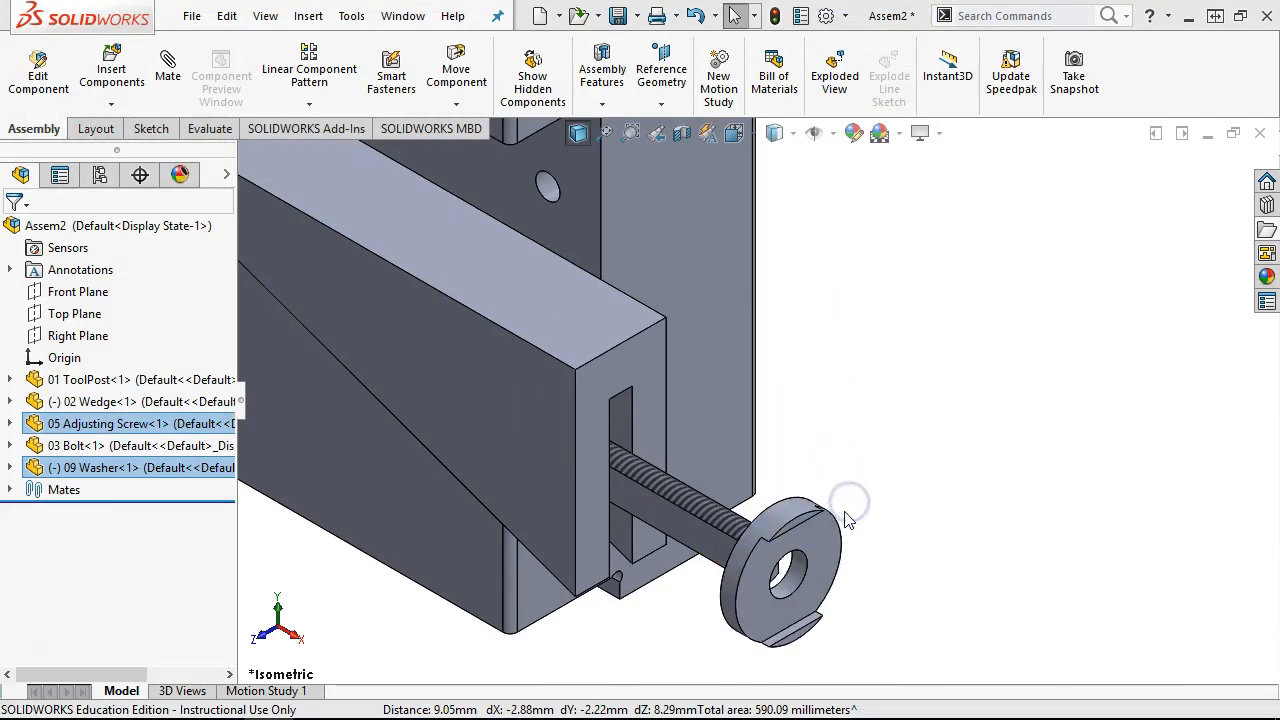
Step: Flip the alignment of the Washer's concentric mate so its lipped side faces the Wedge
left_click(10, 467)
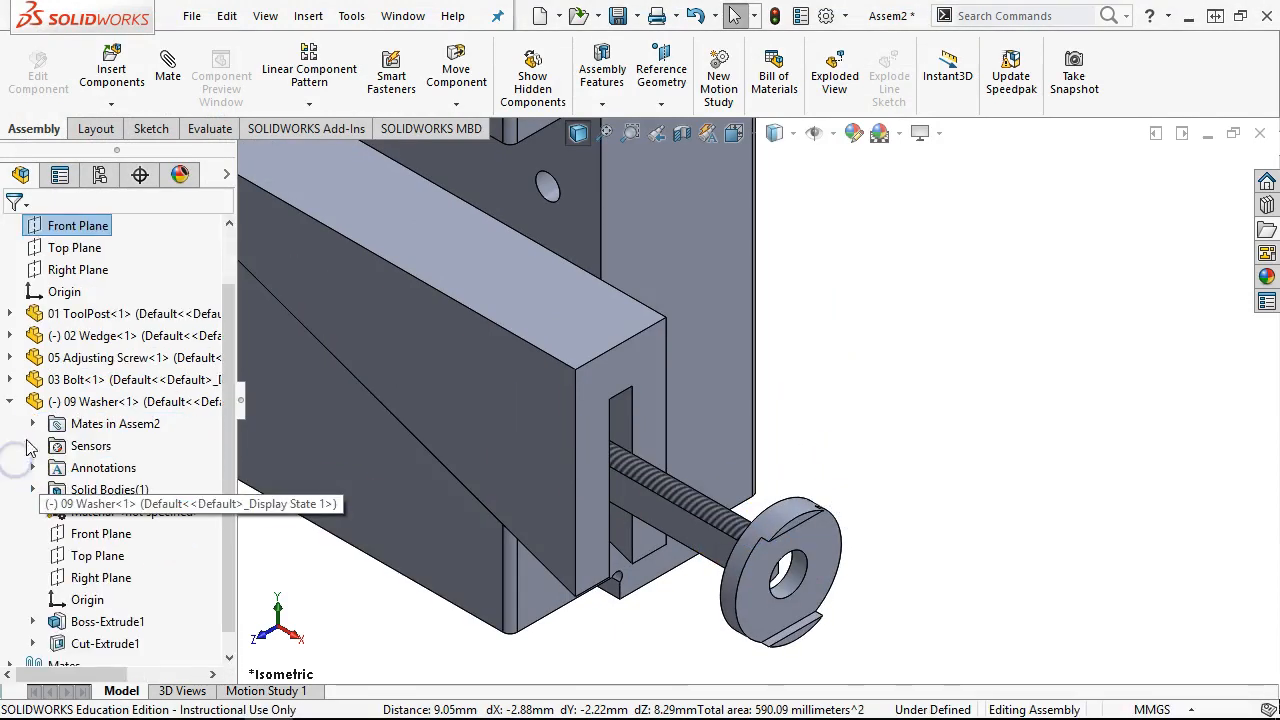
left_click(35, 425)
left_click(131, 447)
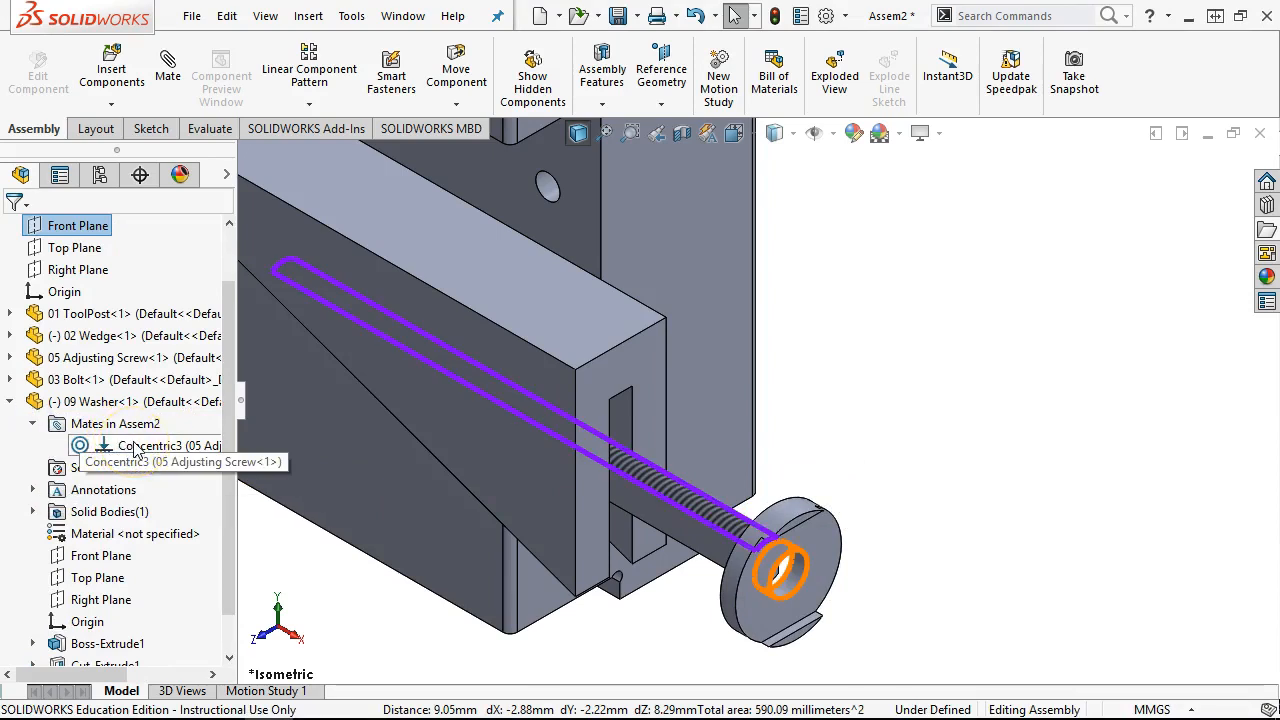
right_click(137, 450)
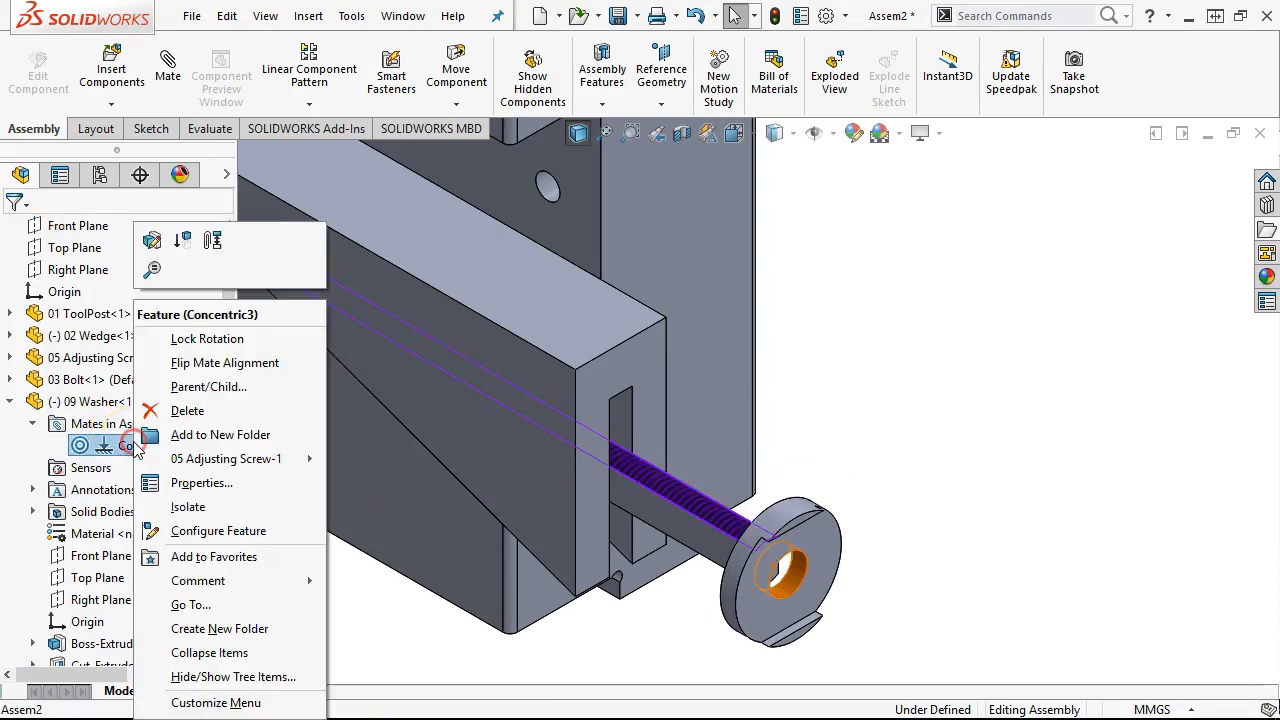
left_click(190, 372)
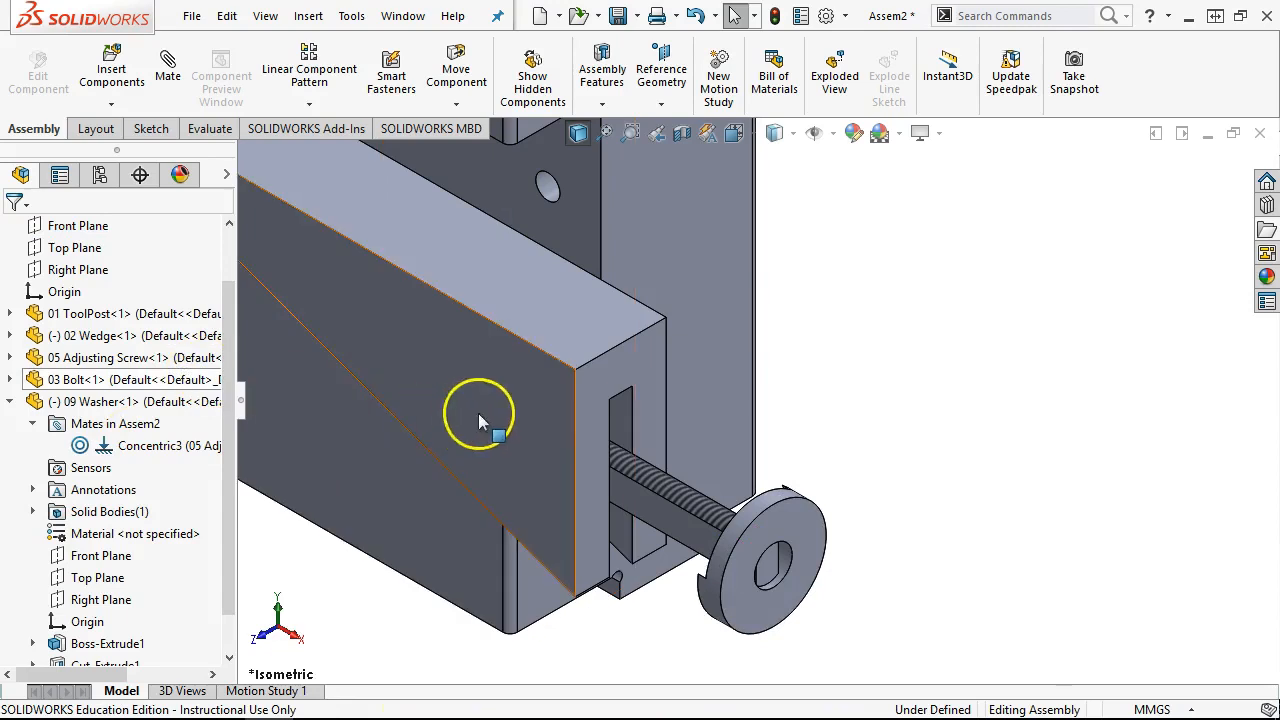
Step: Mate the inner face of the Washer's lip parallel to the Wedge's outer side face
left_click(560, 482)
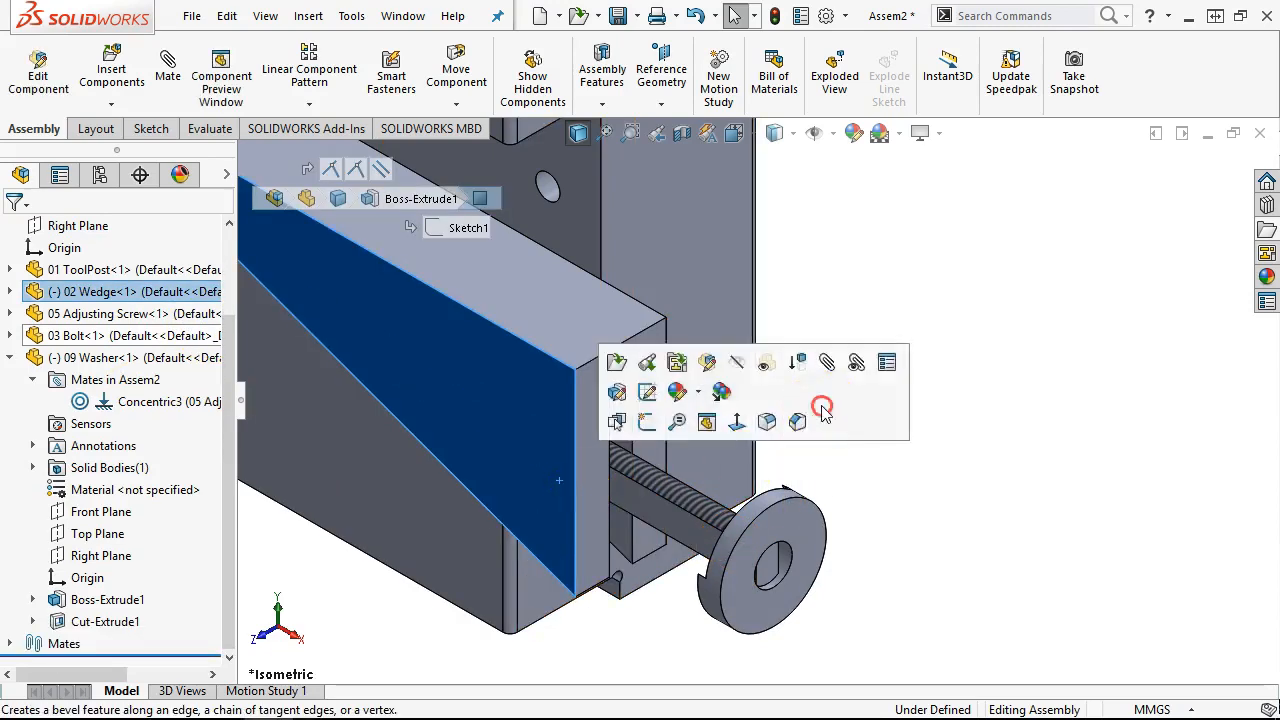
middle_click_drag(823, 490, 795, 595)
scroll(767, 598, "down", 5)
left_click(805, 590, "ctrl")
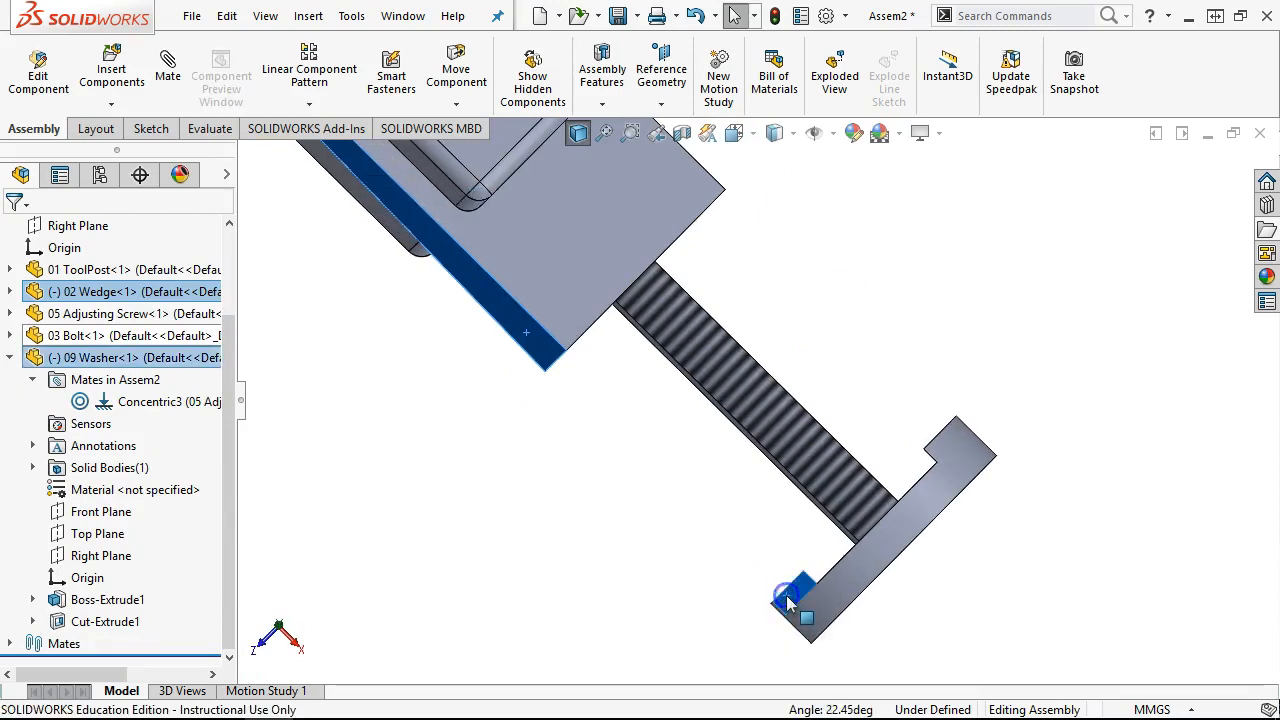
left_click(869, 579)
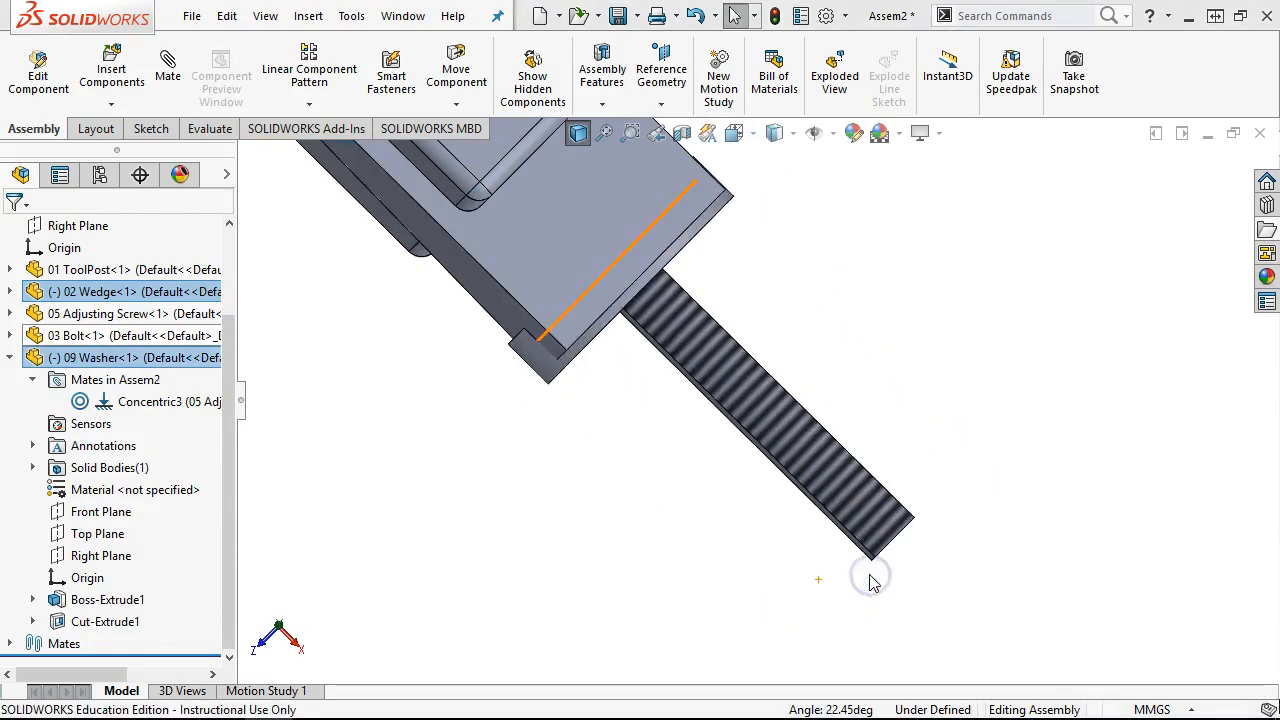
Step: Pull the Washer clear of the Wedge along the Adjusting Screw, and mate its recessed face coincident with the Wedge's slotted end face
left_click_drag(507, 362, 557, 412)
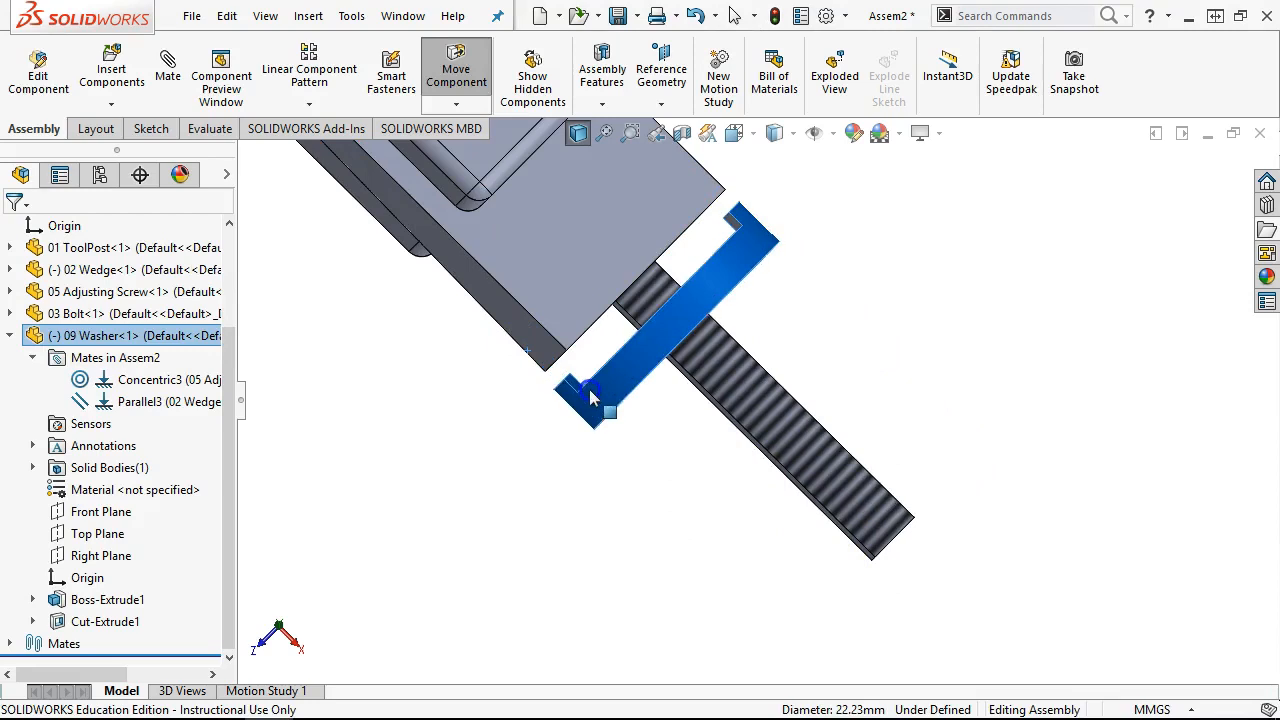
left_click(502, 463)
middle_click_drag(585, 350, 608, 374)
left_click(608, 374)
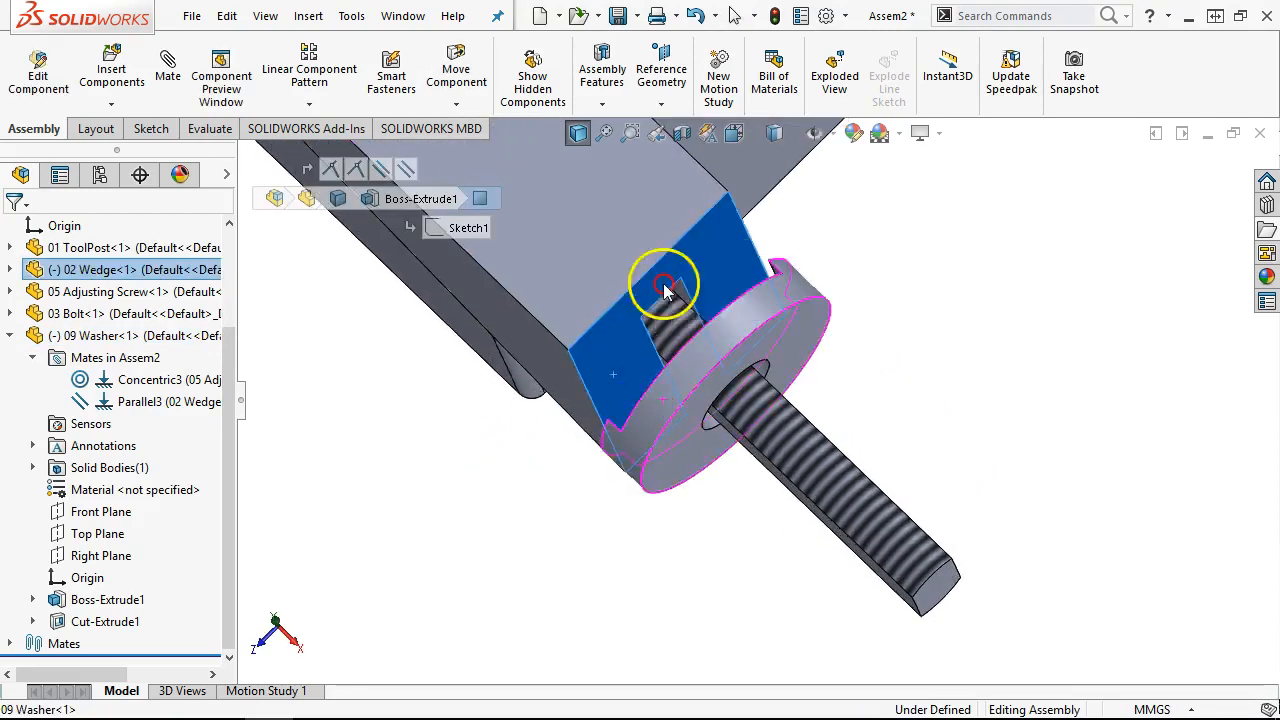
middle_click_drag(657, 286, 620, 412)
left_click(621, 413)
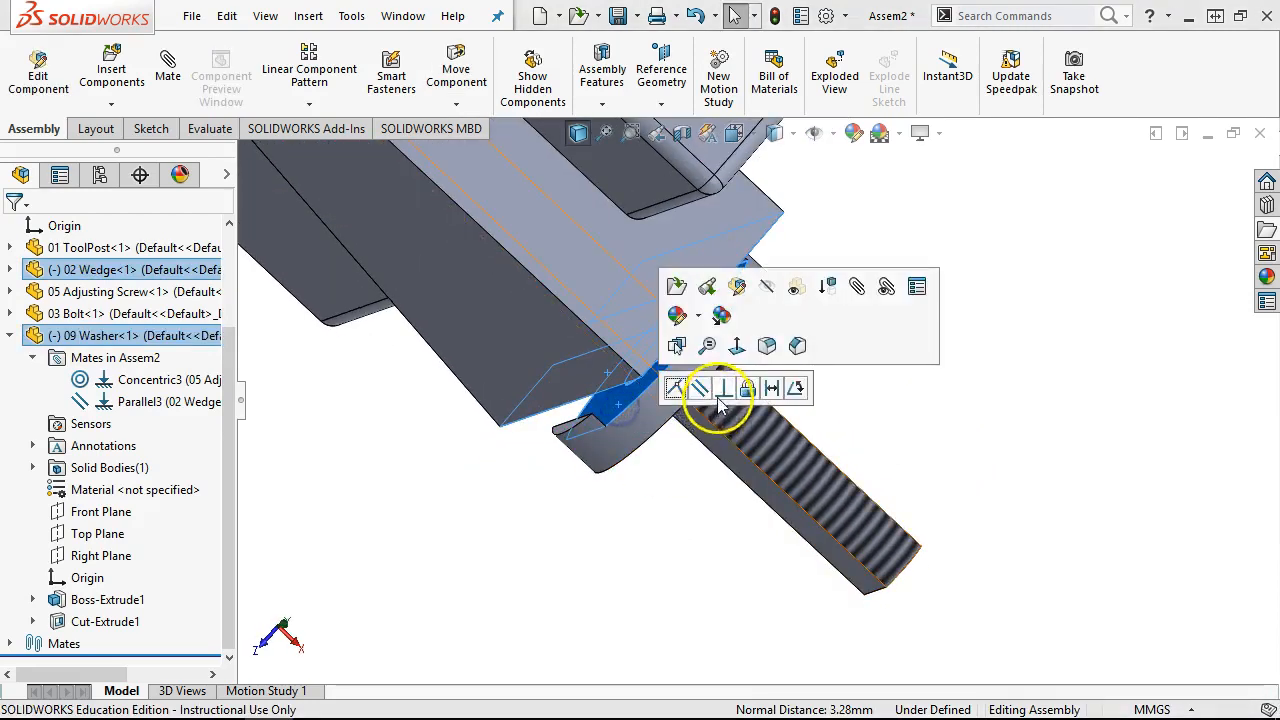
left_click(674, 384)
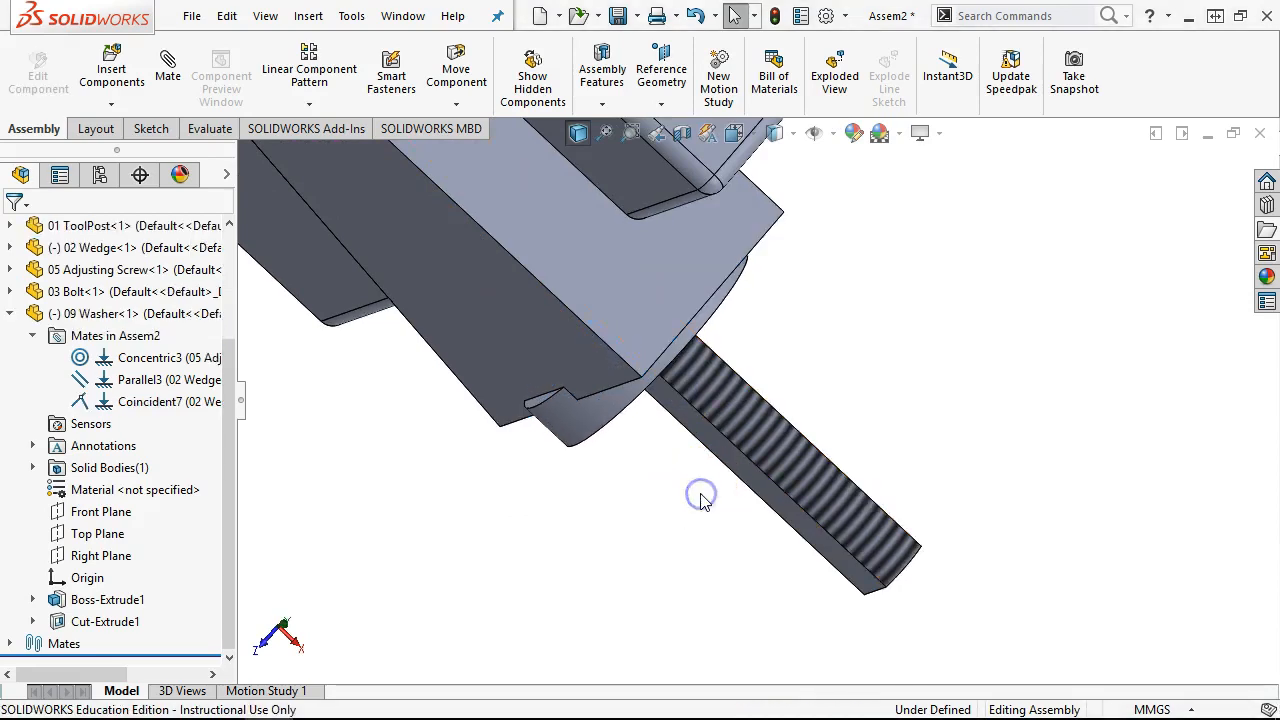
Step: Slide the Wedge up and back down the ToolPost's sloped face to check how the Washer moves with it
key("ctrl+7")
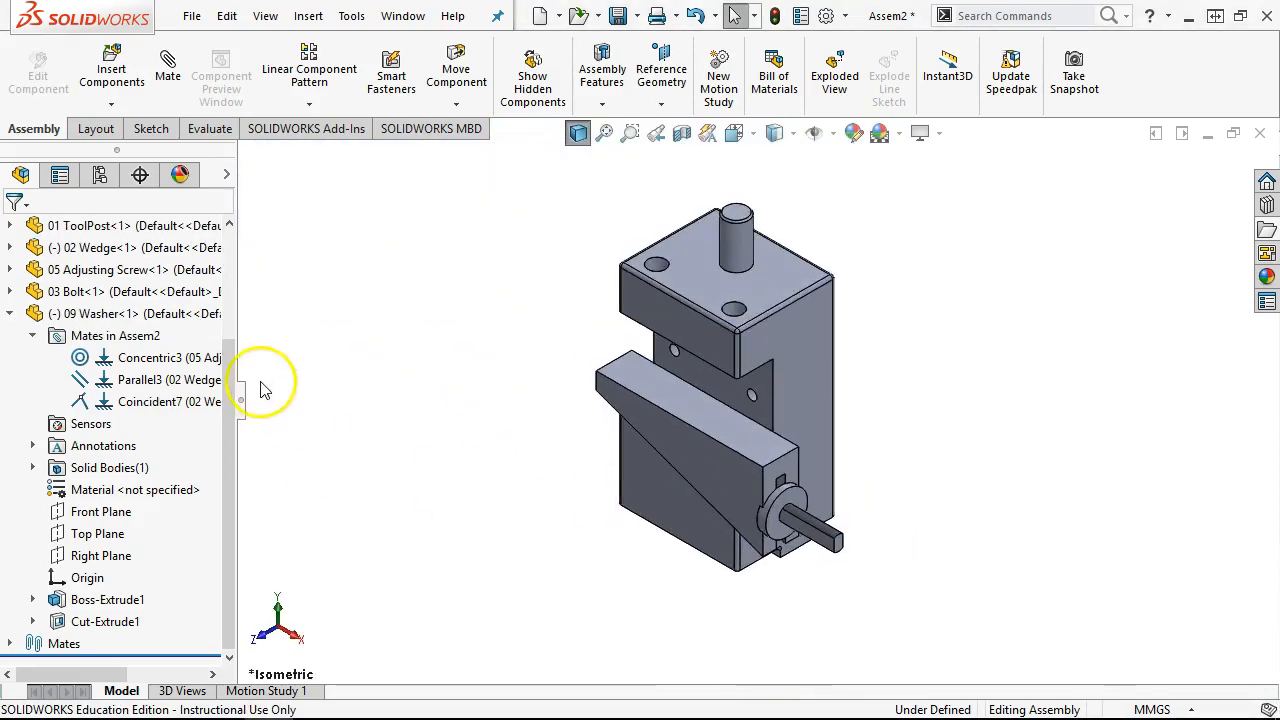
left_click(9, 313)
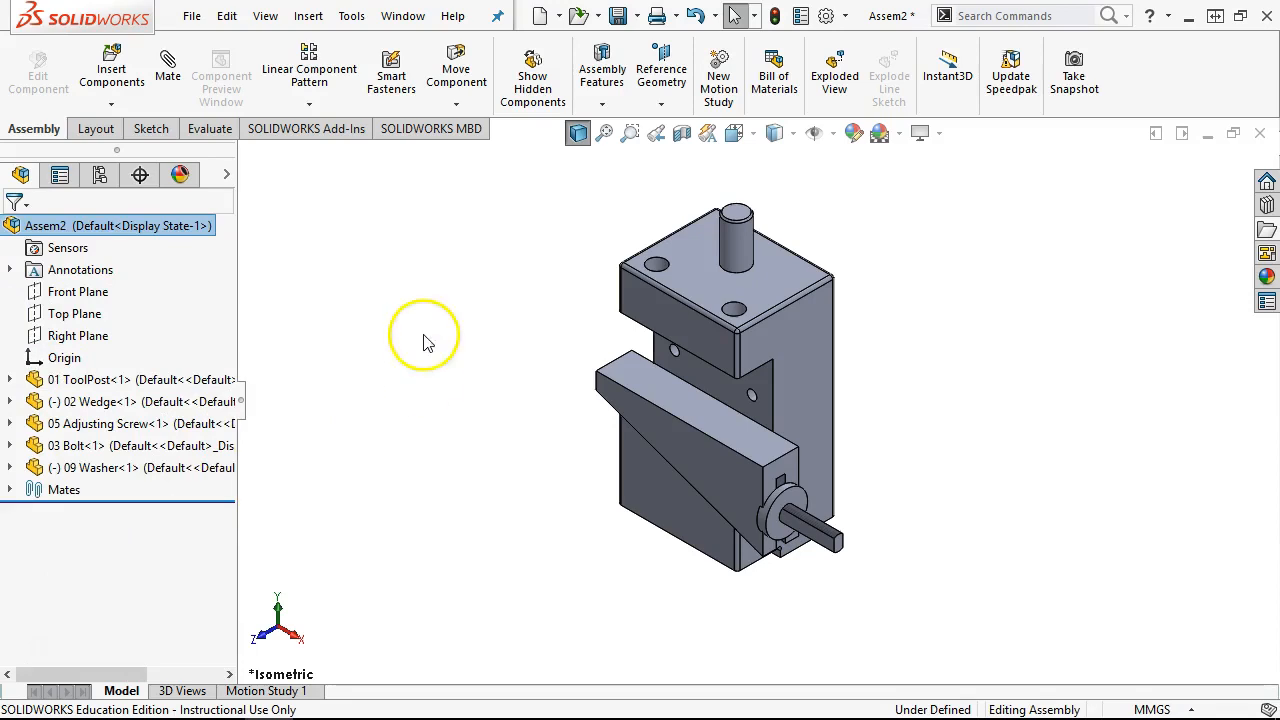
scroll(424, 343, "down", 2)
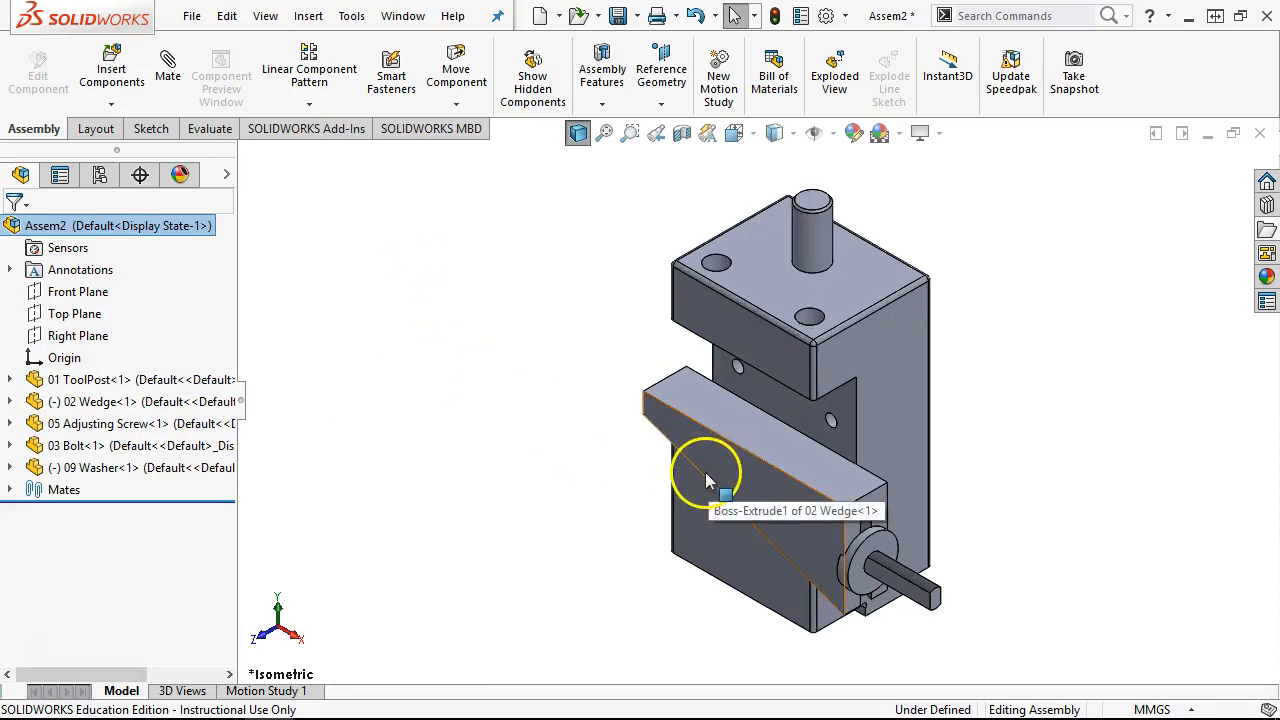
left_click_drag(770, 517, 820, 575)
scroll(838, 590, "down", 5)
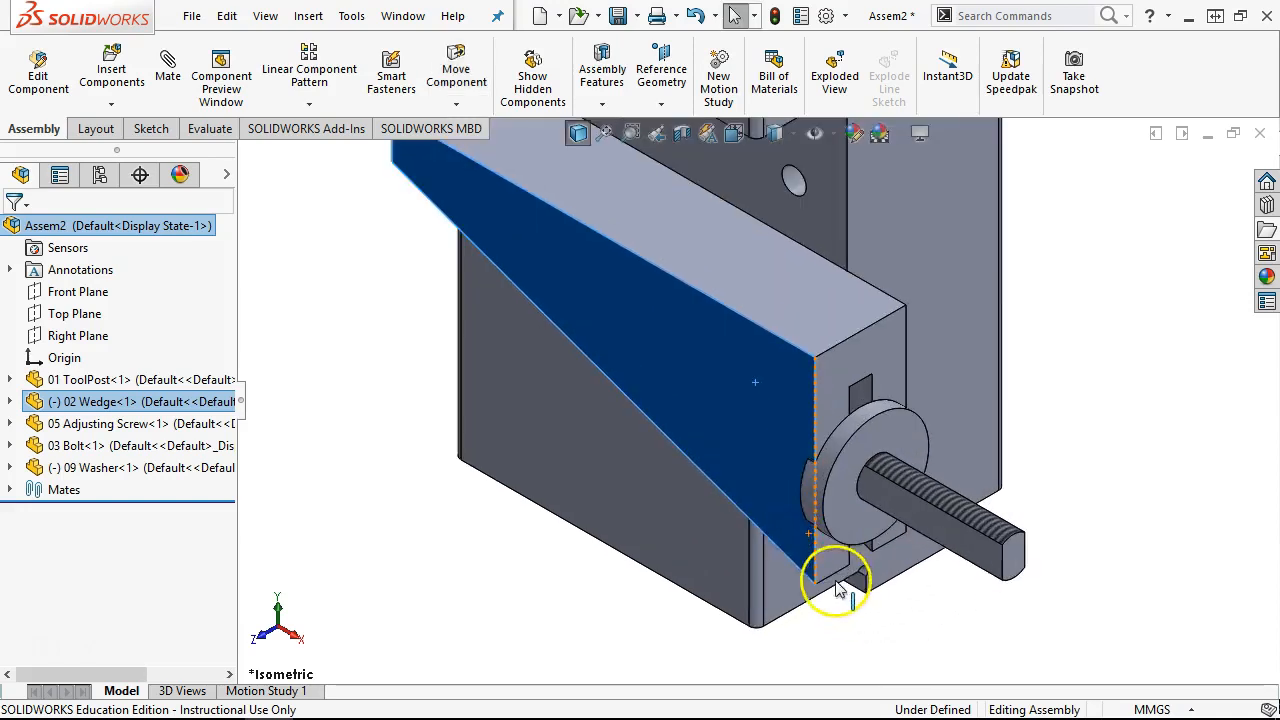
left_click_drag(716, 400, 625, 310)
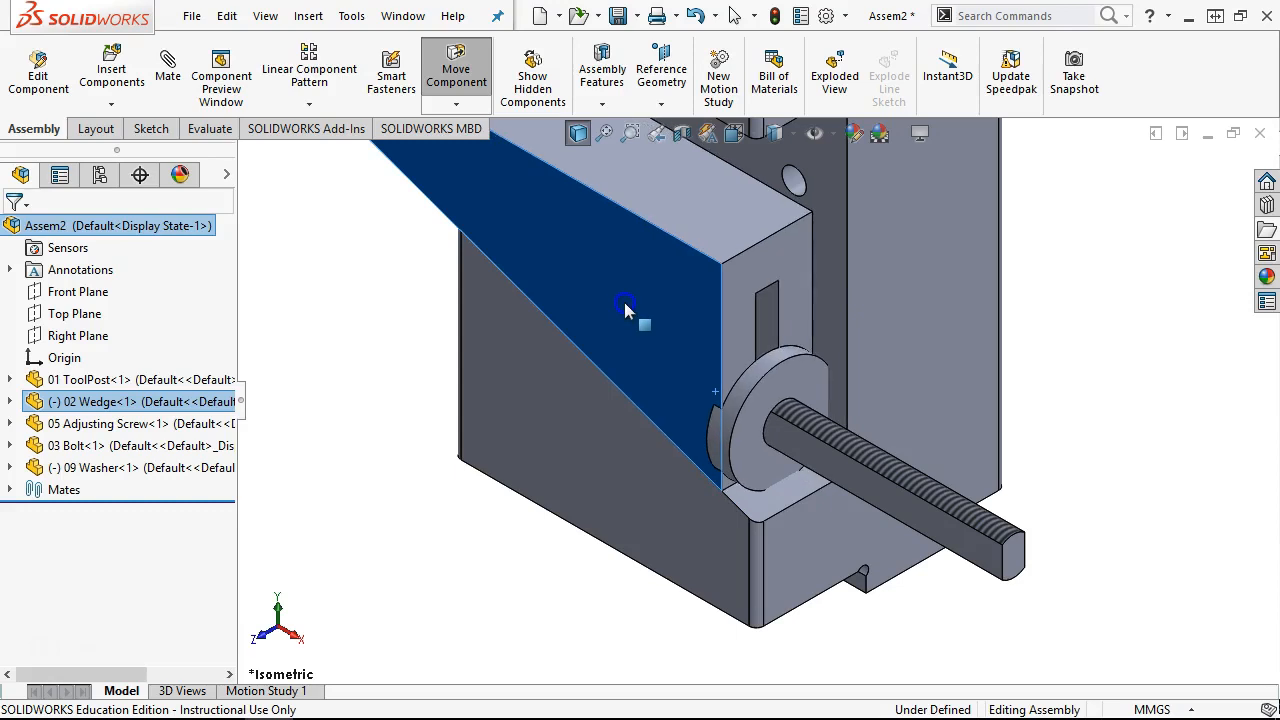
left_click_drag(625, 310, 725, 411)
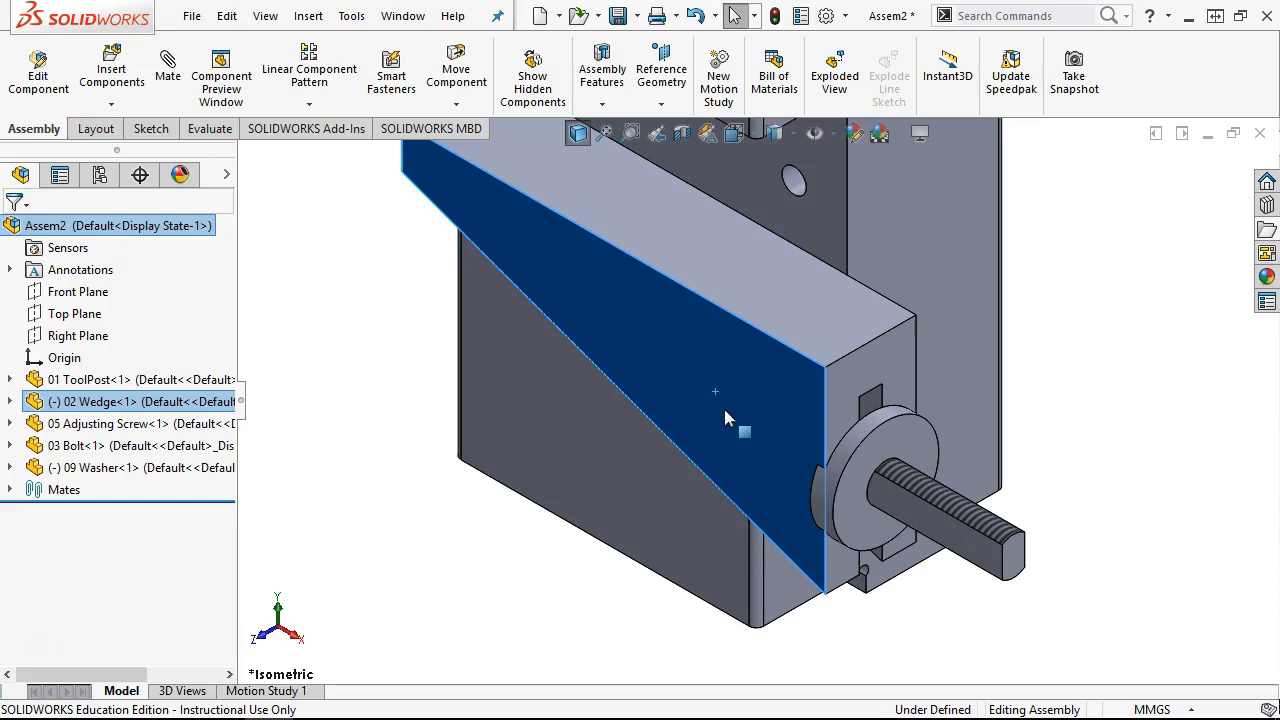
left_click(390, 445)
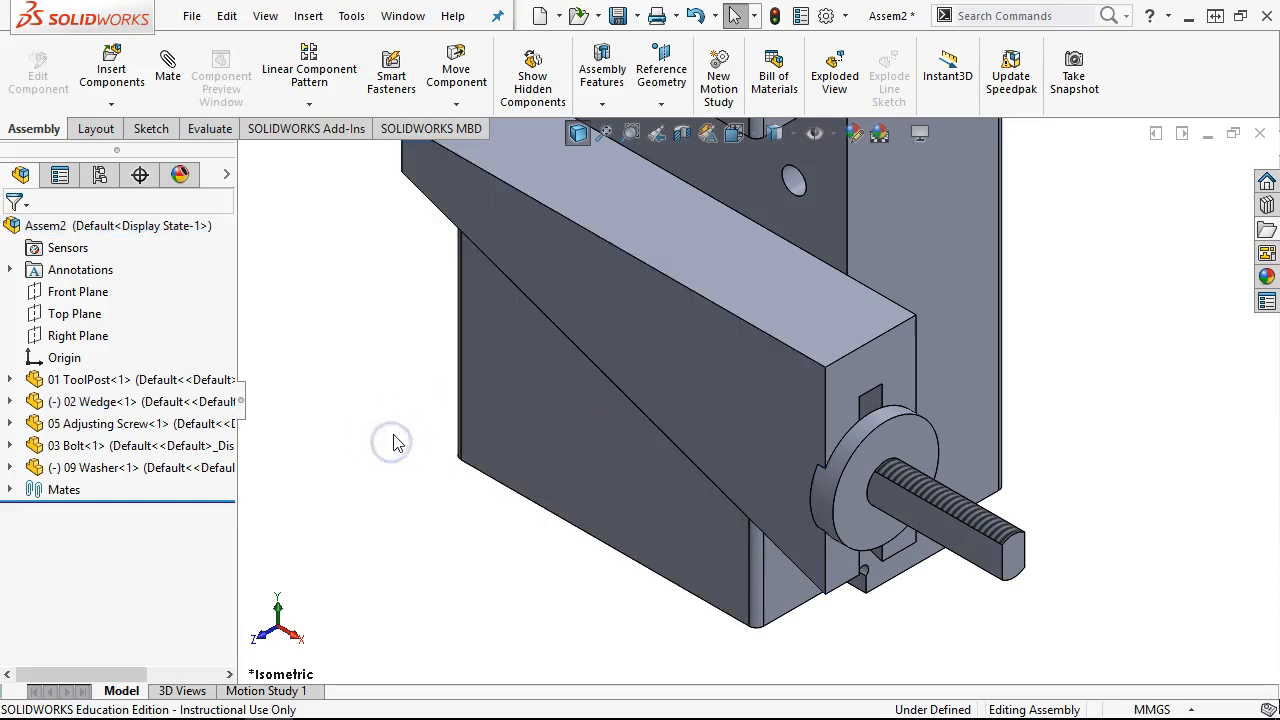
Step: Insert the 10 Adjusting Nut part from the CSWA EX5 Tool Post folder, placing it above the Adjusting Screw's free end
scroll(395, 440, "down", 3)
middle_click_drag(400, 434, 416, 345)
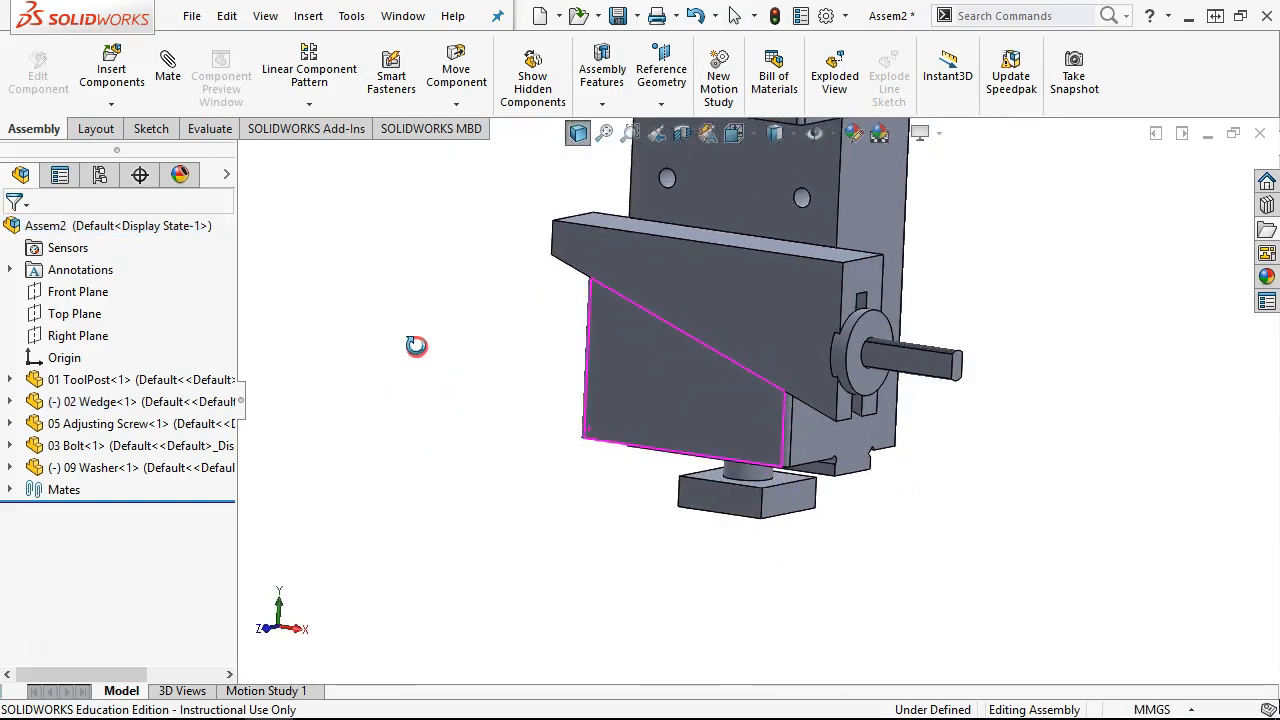
left_click(309, 16)
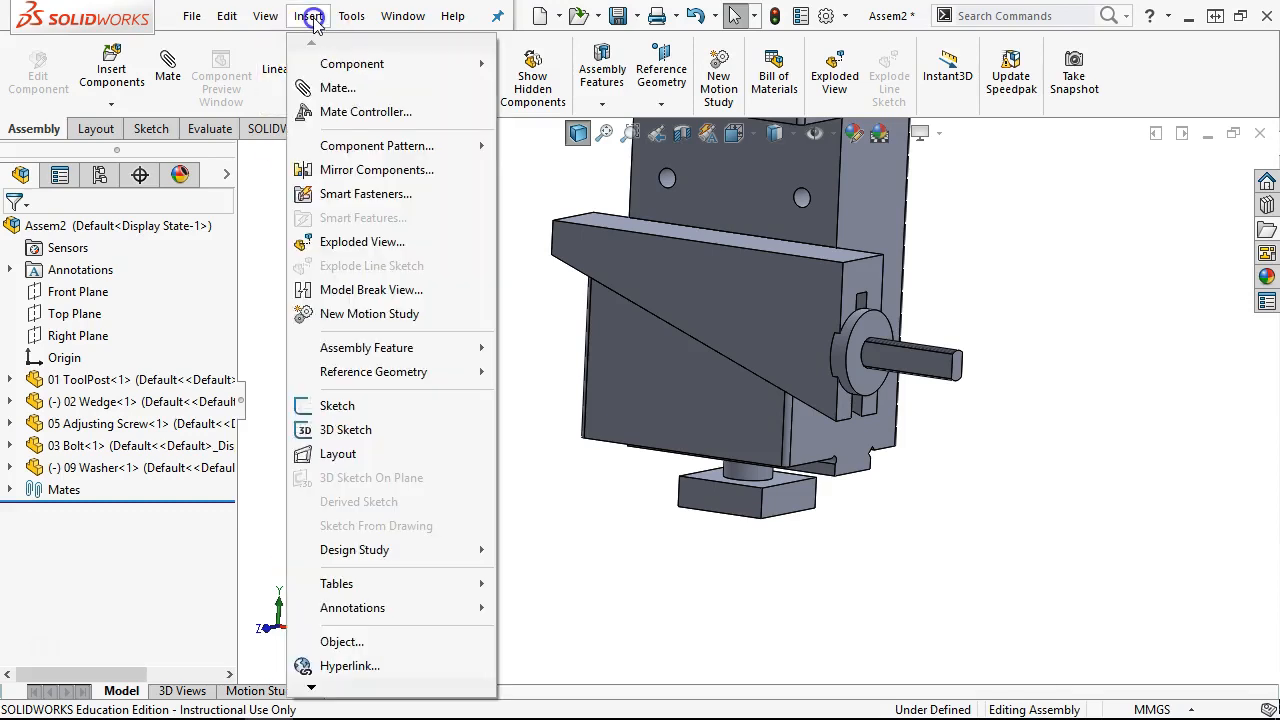
mouse_move(340, 63)
left_click(590, 61)
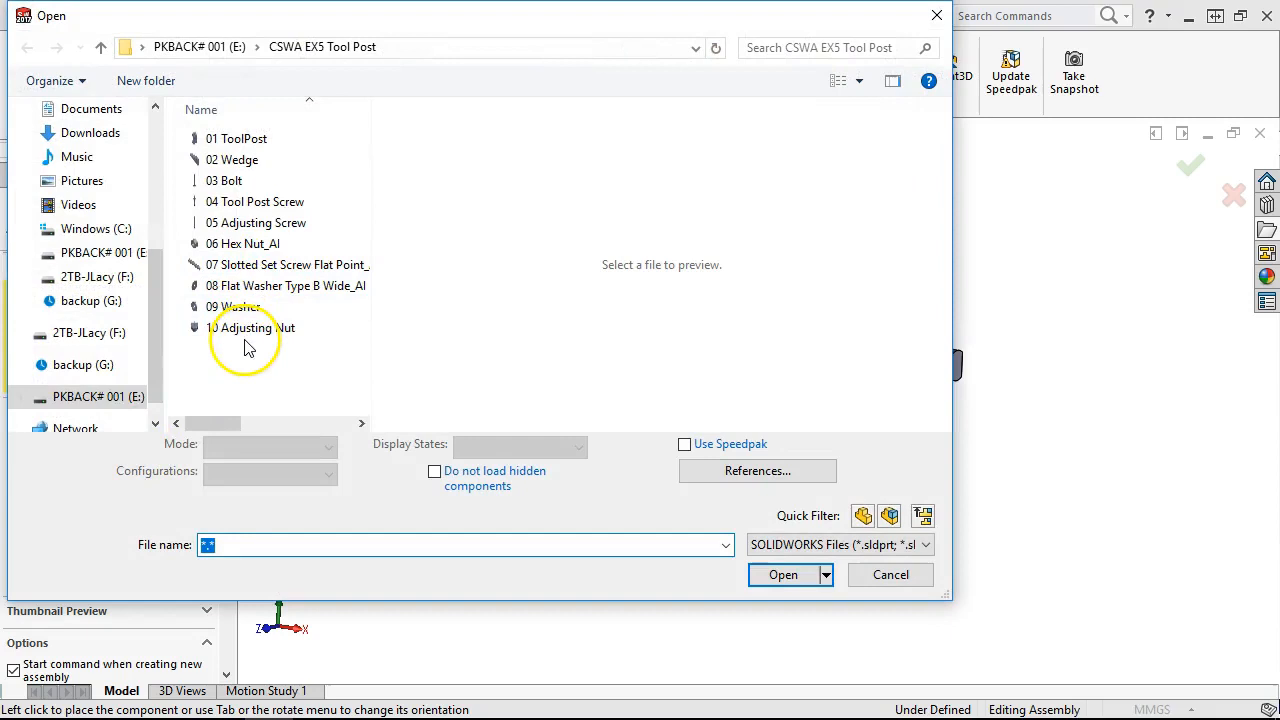
left_click(246, 331)
left_click(775, 564)
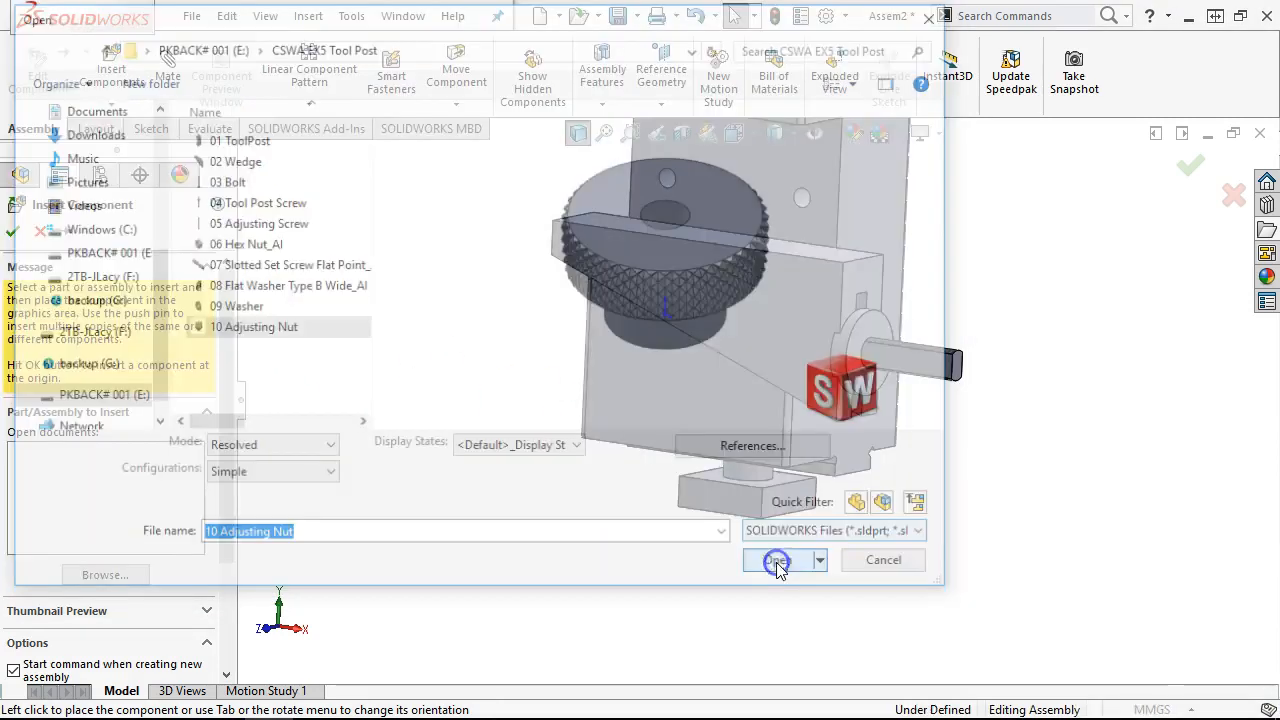
left_click(959, 296)
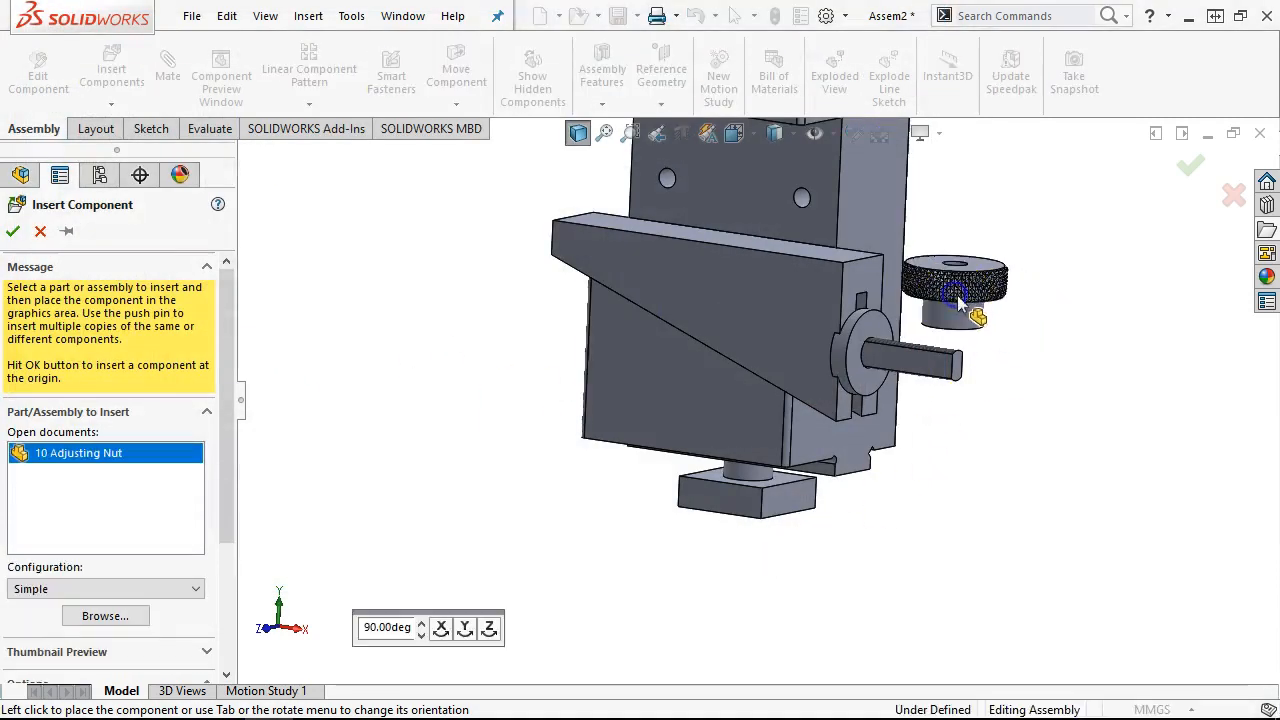
Step: Mate the Adjusting Nut's central hole concentric with the Adjusting Screw's rounded threaded face
middle_click_drag(1000, 329, 996, 400)
scroll(996, 400, "down", 3)
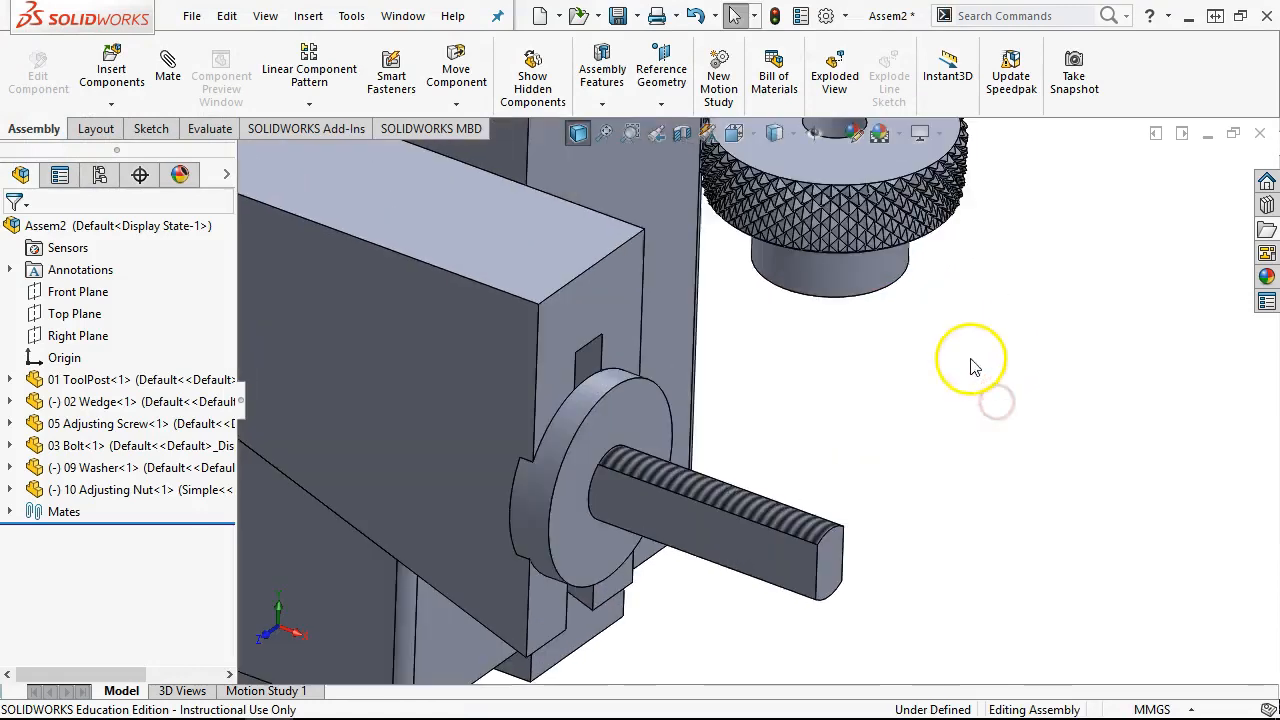
middle_click_drag(903, 263, 786, 214)
left_click(805, 210)
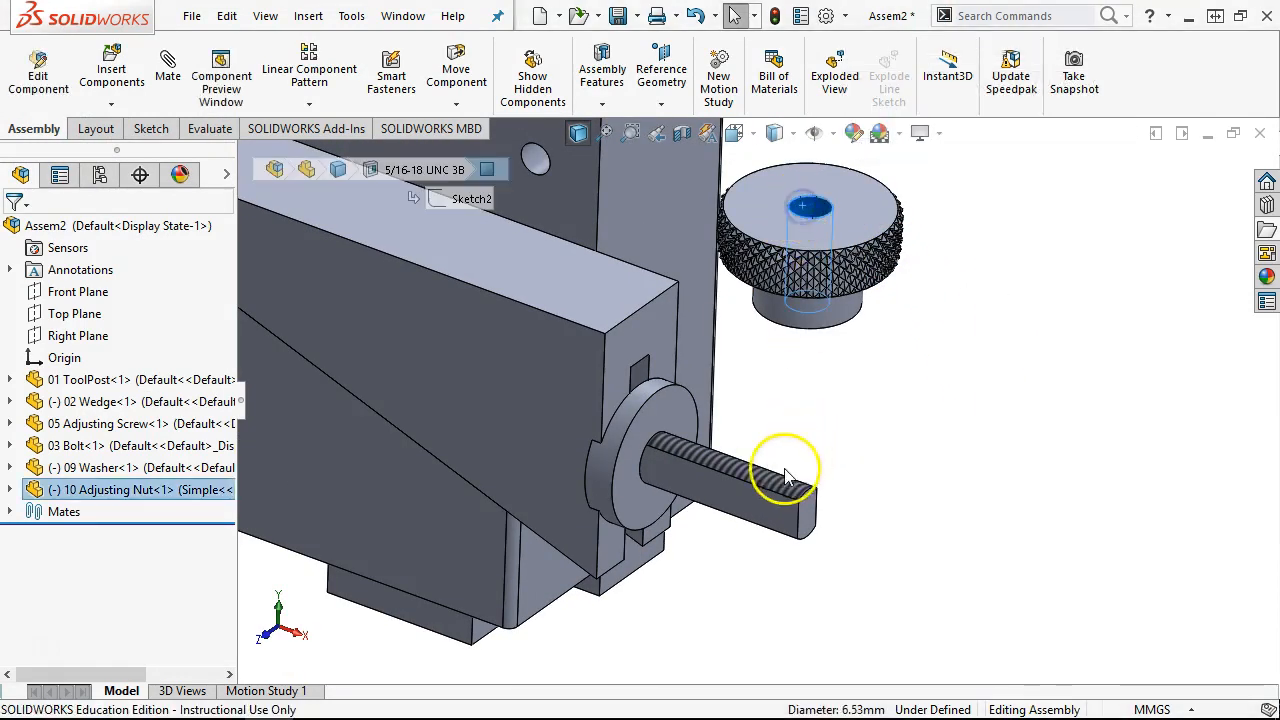
left_click(740, 478, "ctrl")
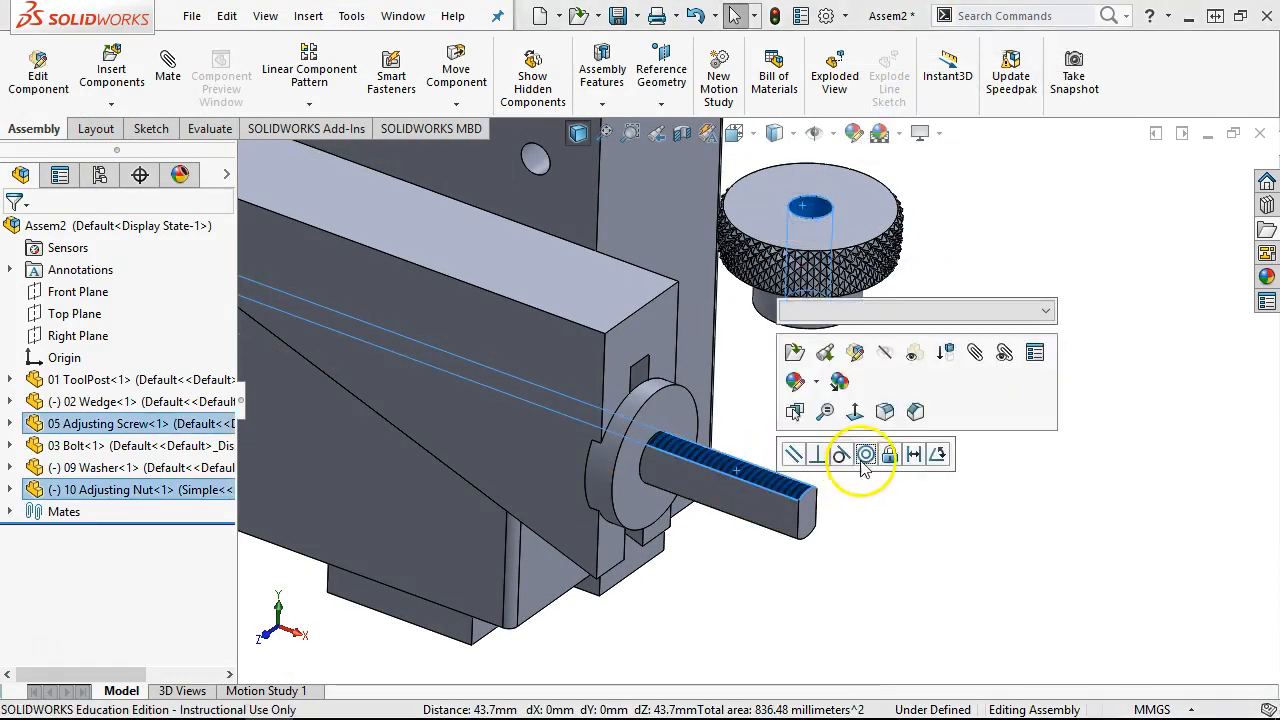
left_click(866, 455)
left_click(750, 462)
Step: Mate the end face of the Adjusting Nut's smooth hub coincident with the Washer's flat outer face
left_click(680, 414)
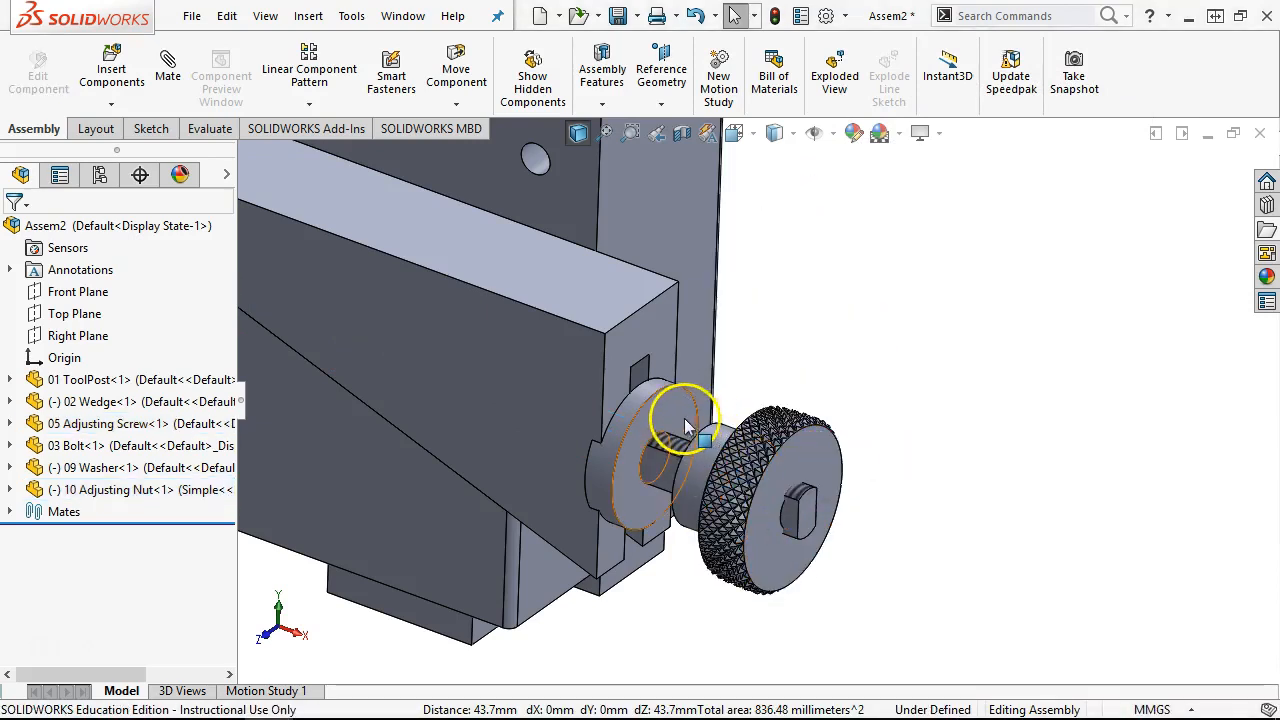
middle_click_drag(957, 415, 946, 366)
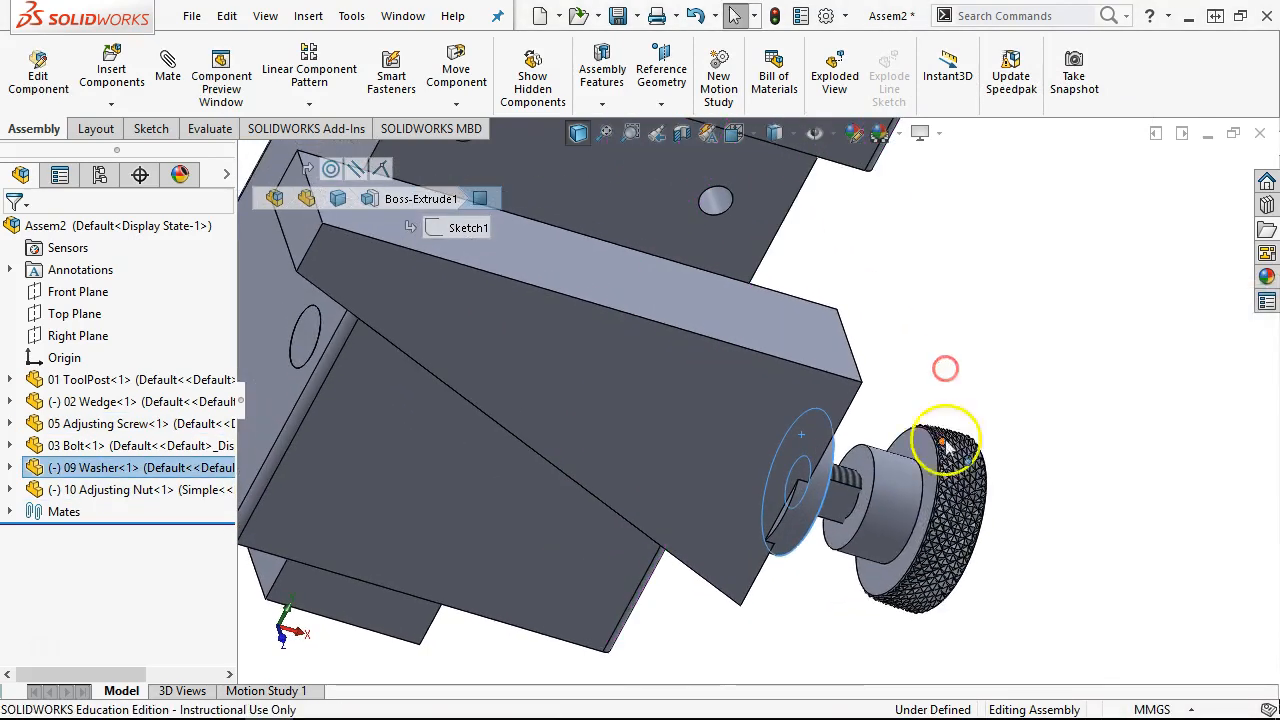
left_click(862, 465, "ctrl")
left_click(892, 478, "ctrl")
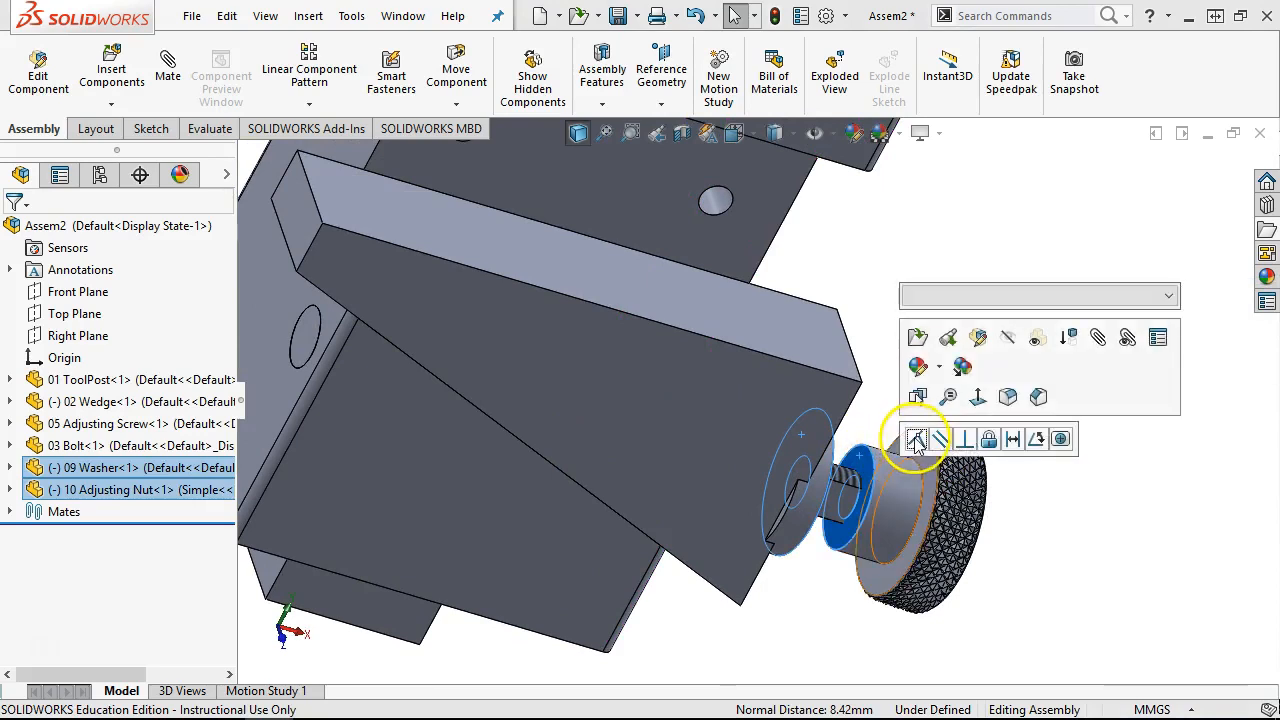
left_click(916, 441)
Step: Examine the Wedge, Washer and Adjusting Nut on the ToolPost from the front and at an angle
middle_click(932, 265)
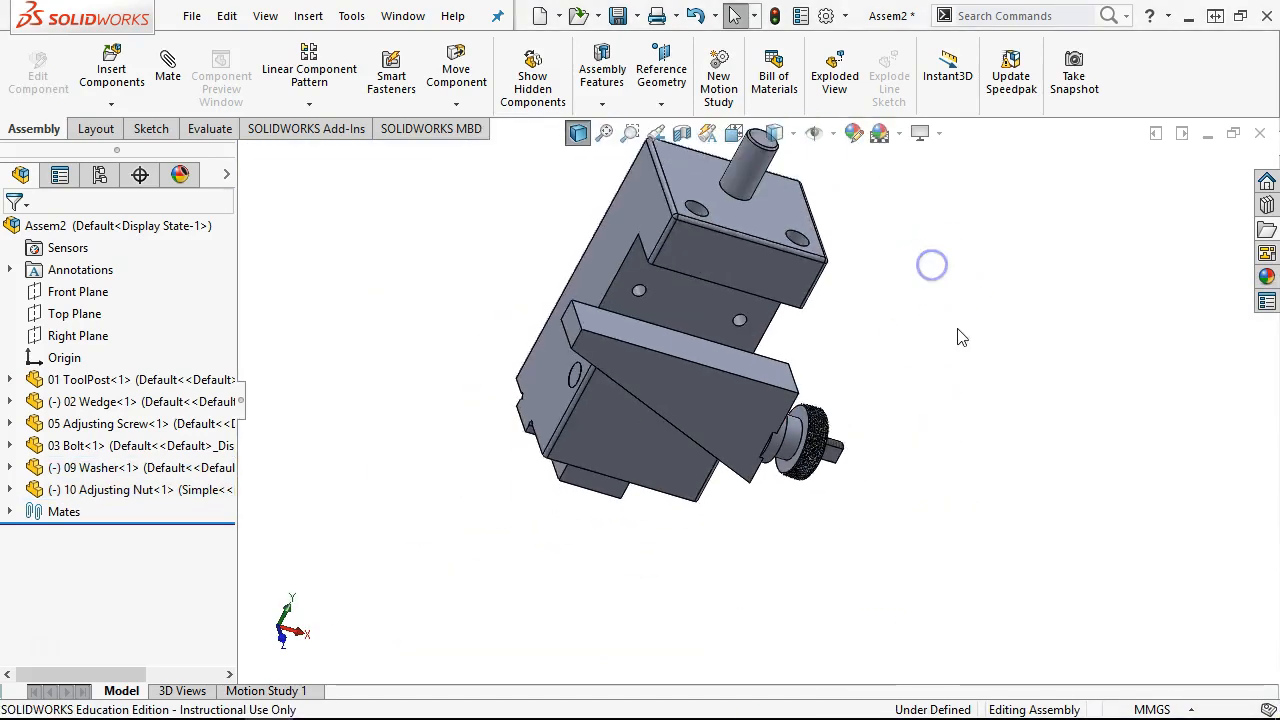
key("ctrl+1")
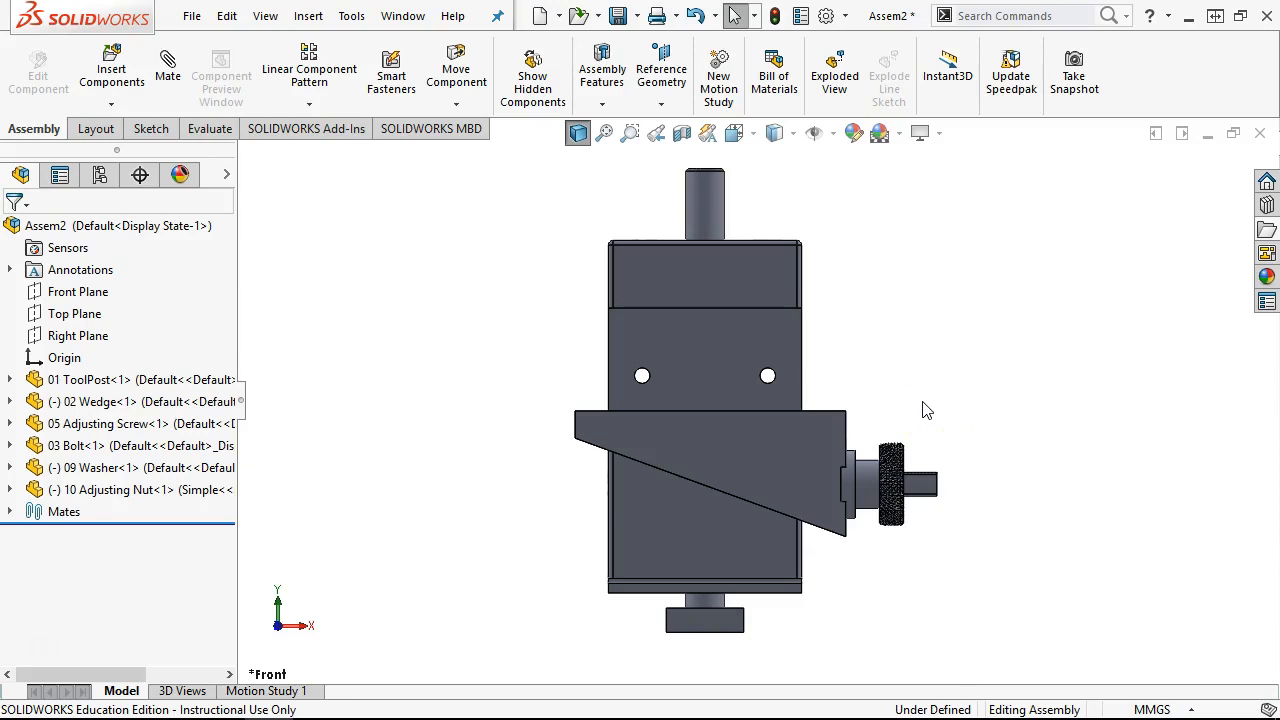
middle_click_drag(909, 418, 846, 496)
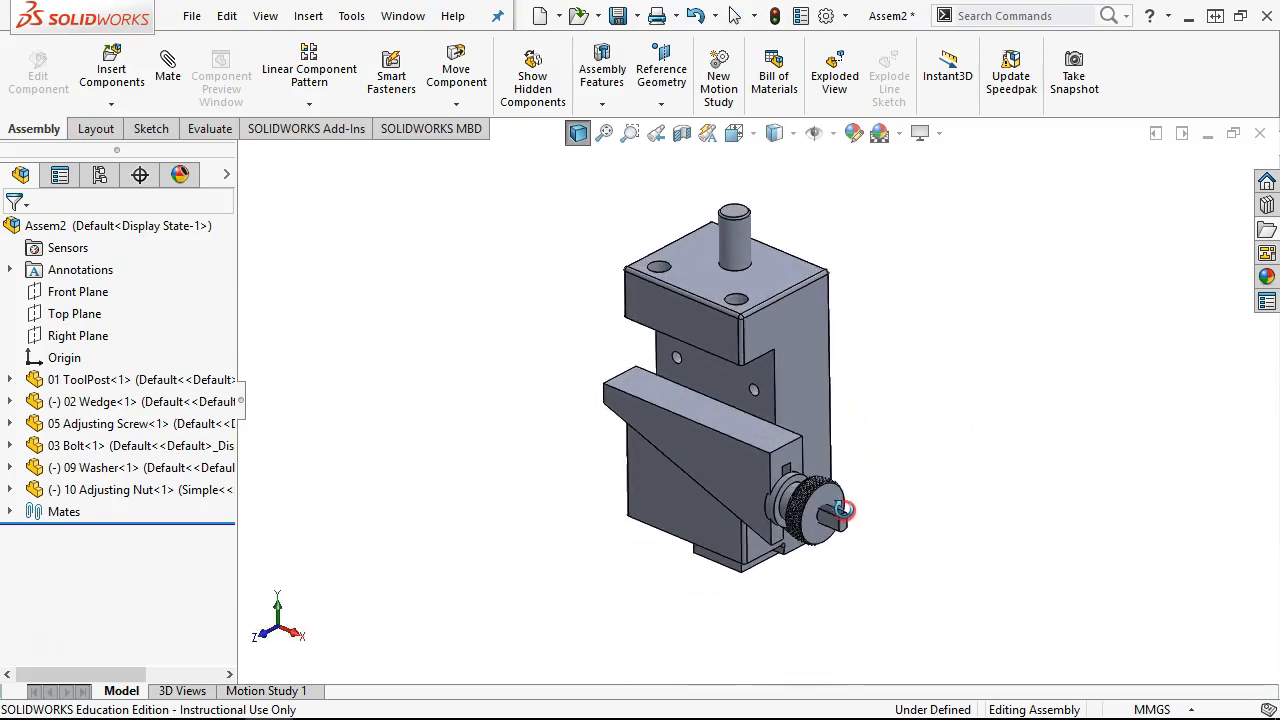
scroll(670, 400, "down", 3)
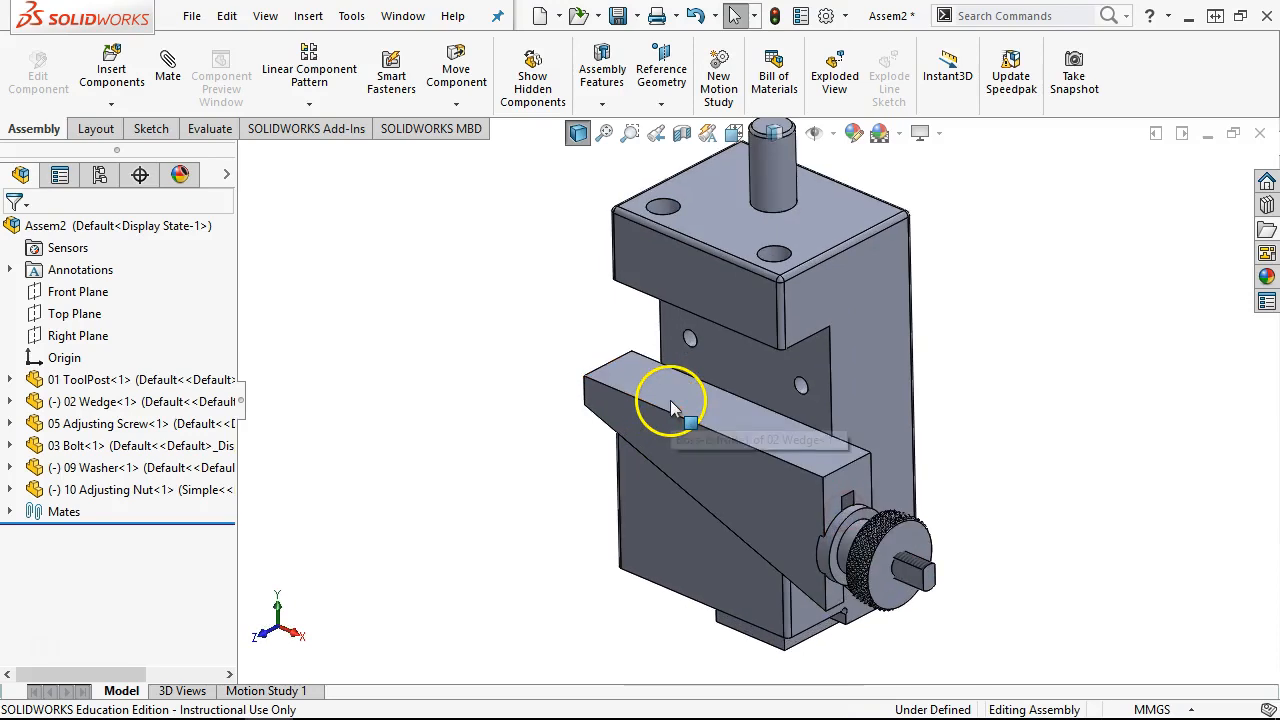
left_click(614, 390)
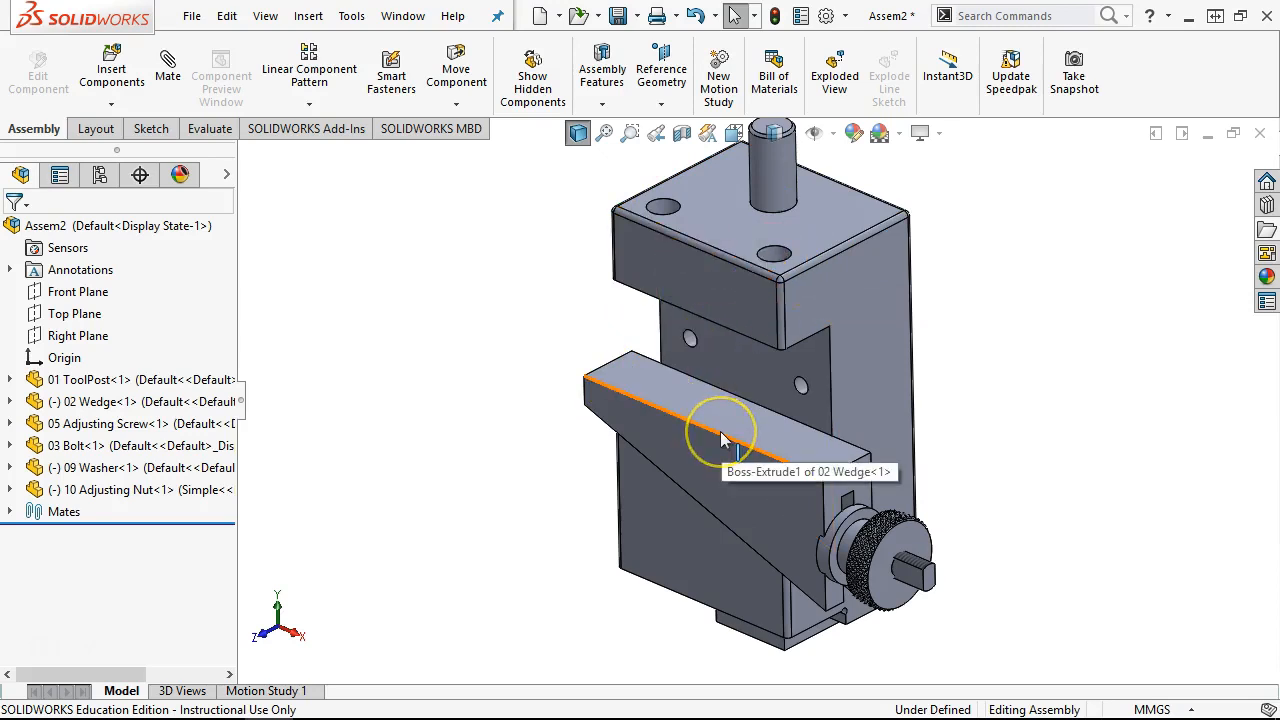
left_click(786, 202)
left_click(910, 548)
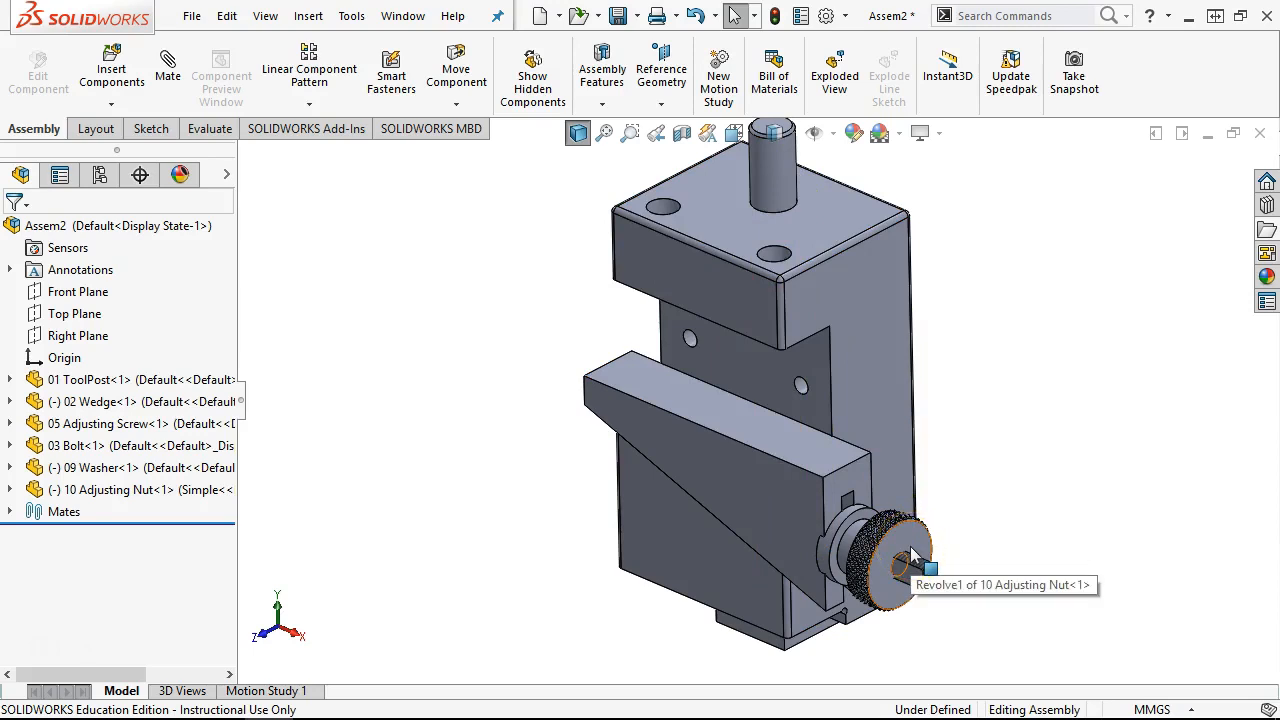
left_click_drag(910, 546, 885, 507)
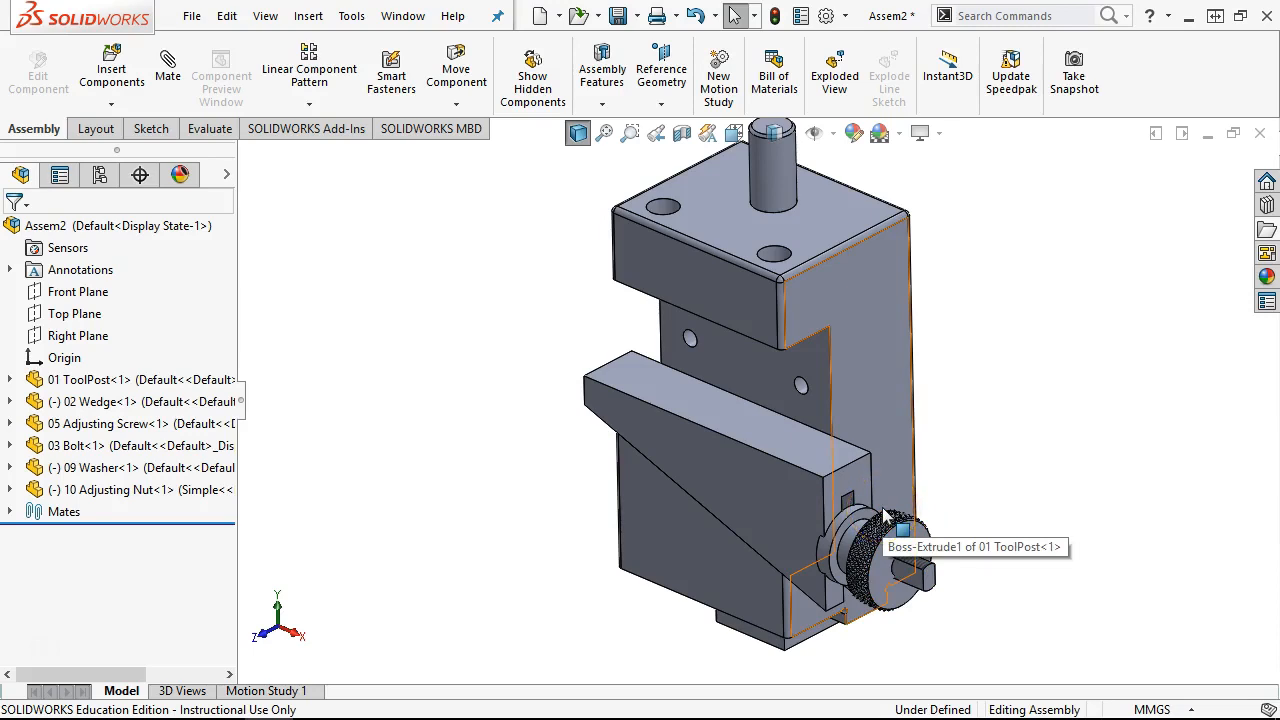
left_click(865, 512)
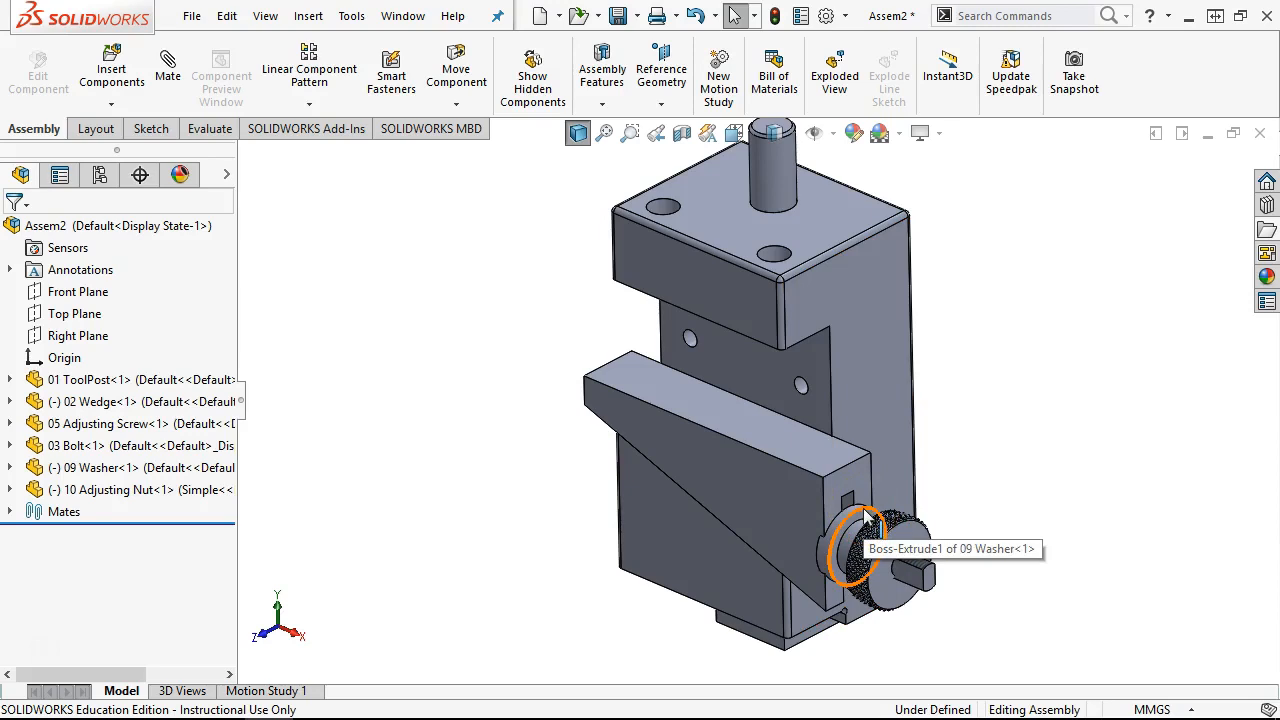
left_click(467, 330)
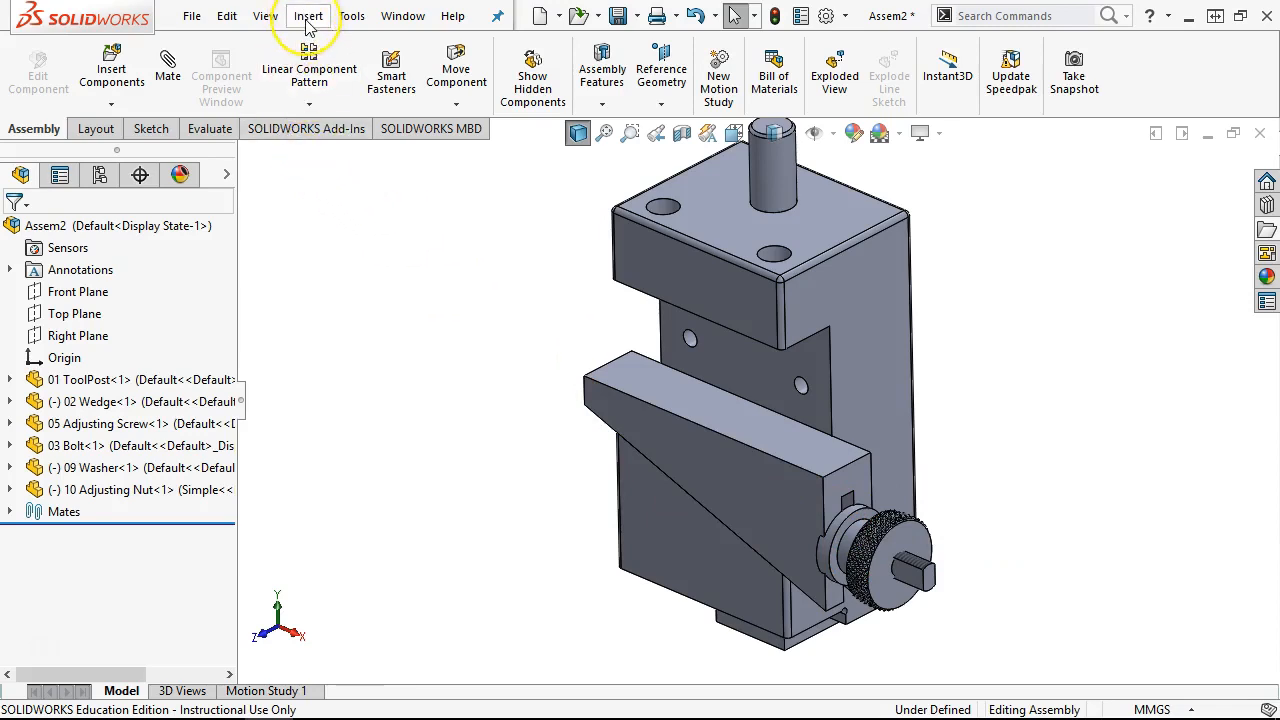
Step: Insert the 04 Tool Post Screw part from the CSWA EX5 Tool Post folder, placing it beside the ToolPost's upper block
left_click(111, 62)
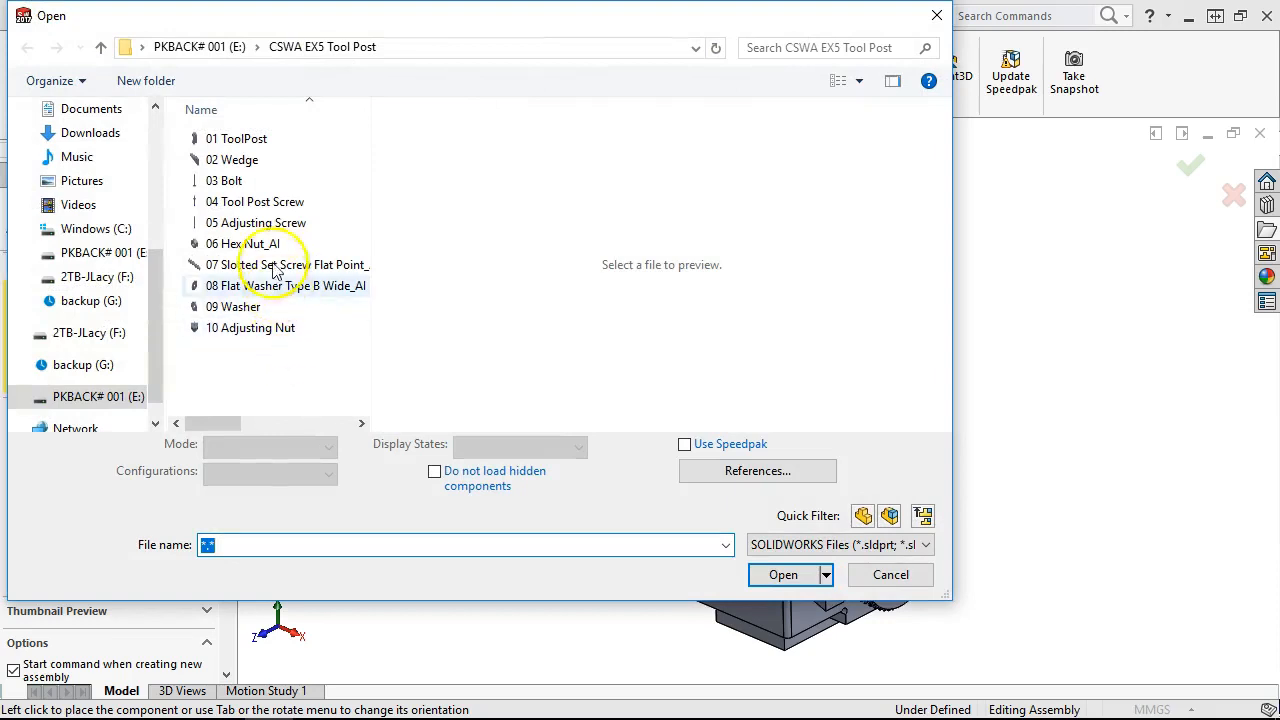
left_click(258, 202)
left_click(774, 578)
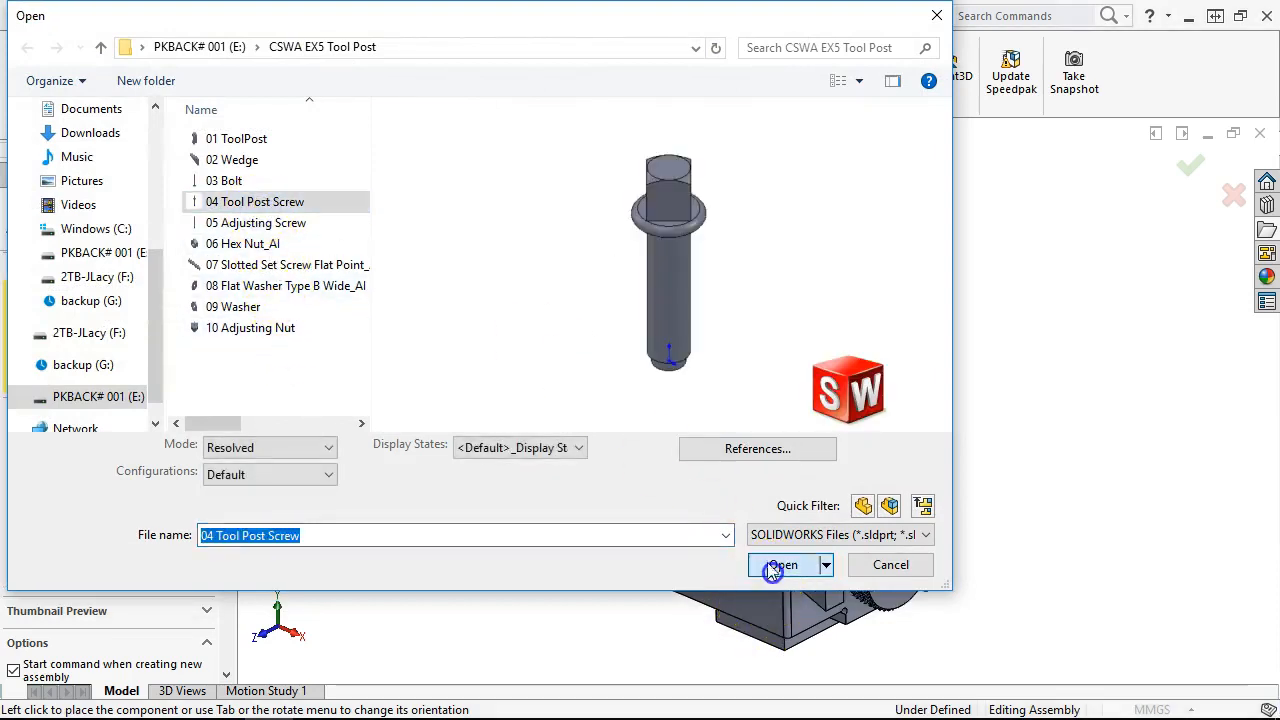
left_click(597, 283)
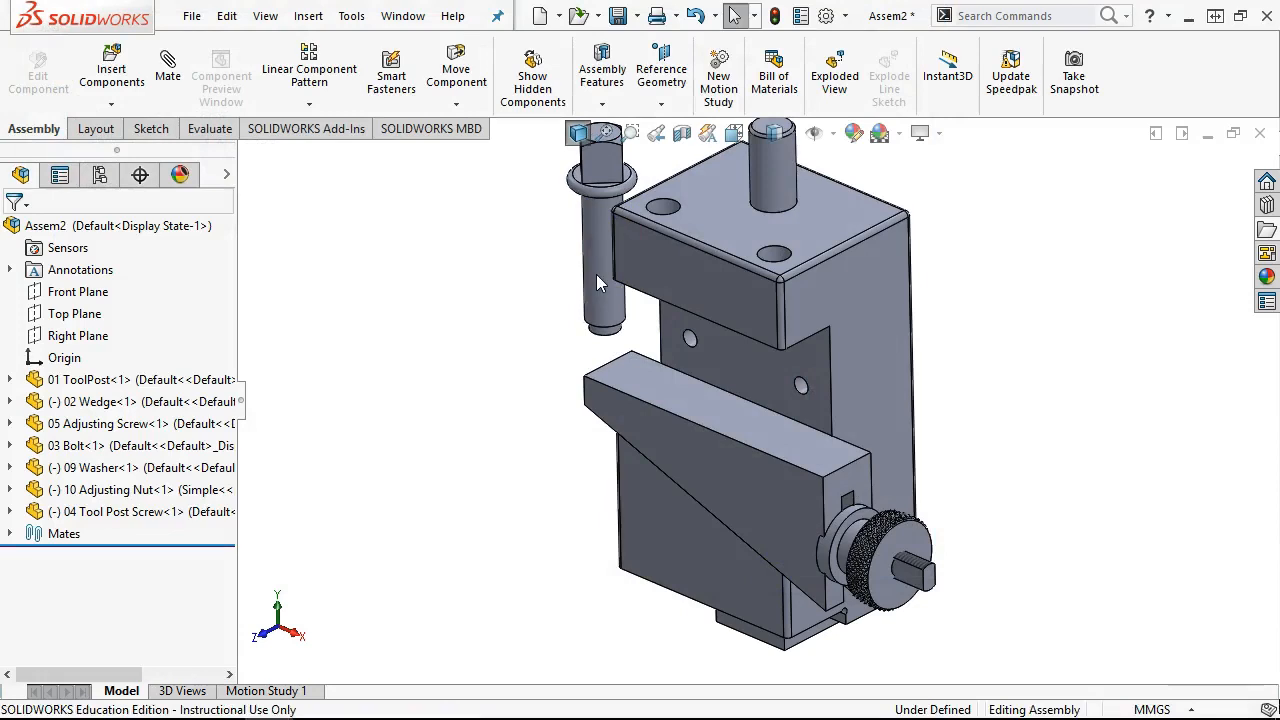
Step: Mate the Tool Post Screw's cylindrical shank concentric with the nearest hole in the ToolPost's top face
left_click(597, 250)
left_click(677, 194)
left_click(665, 263, "ctrl")
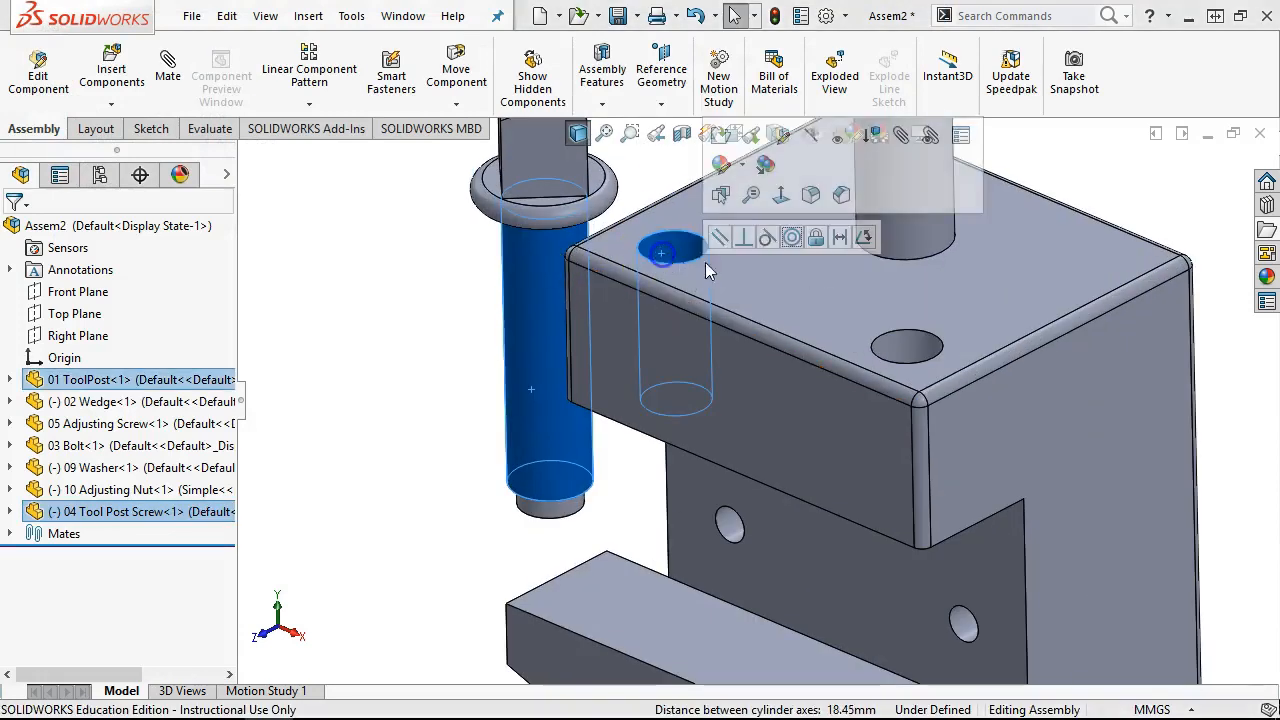
left_click(789, 233)
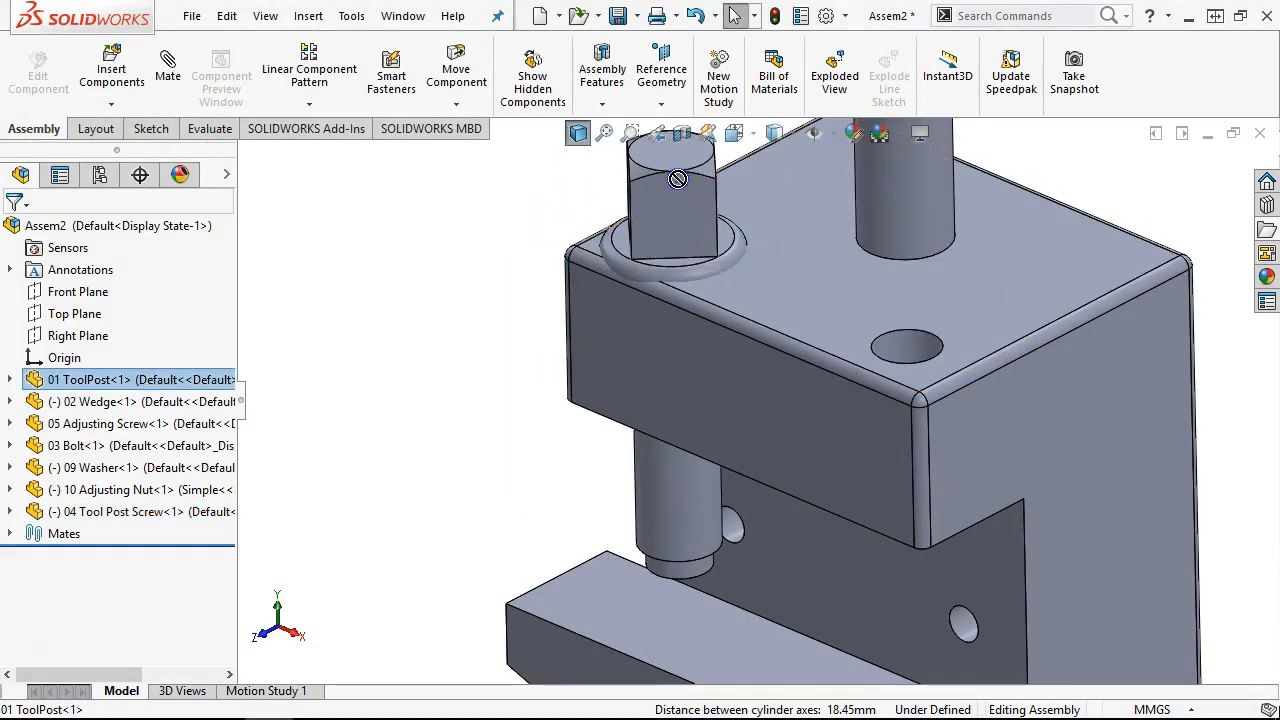
Step: Raise the Tool Post Screw and mate the underside of its head 8 mm from the ToolPost's top face
left_click(667, 218)
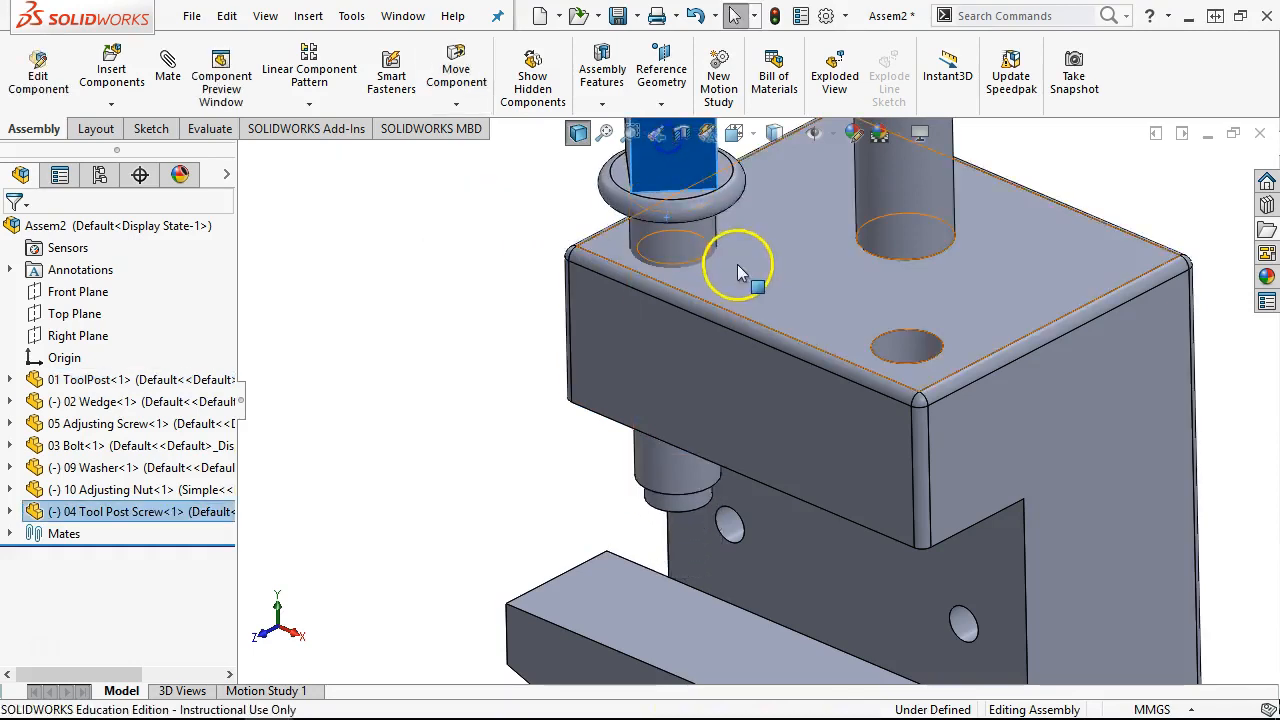
left_click(687, 282)
scroll(687, 282, "down", 6)
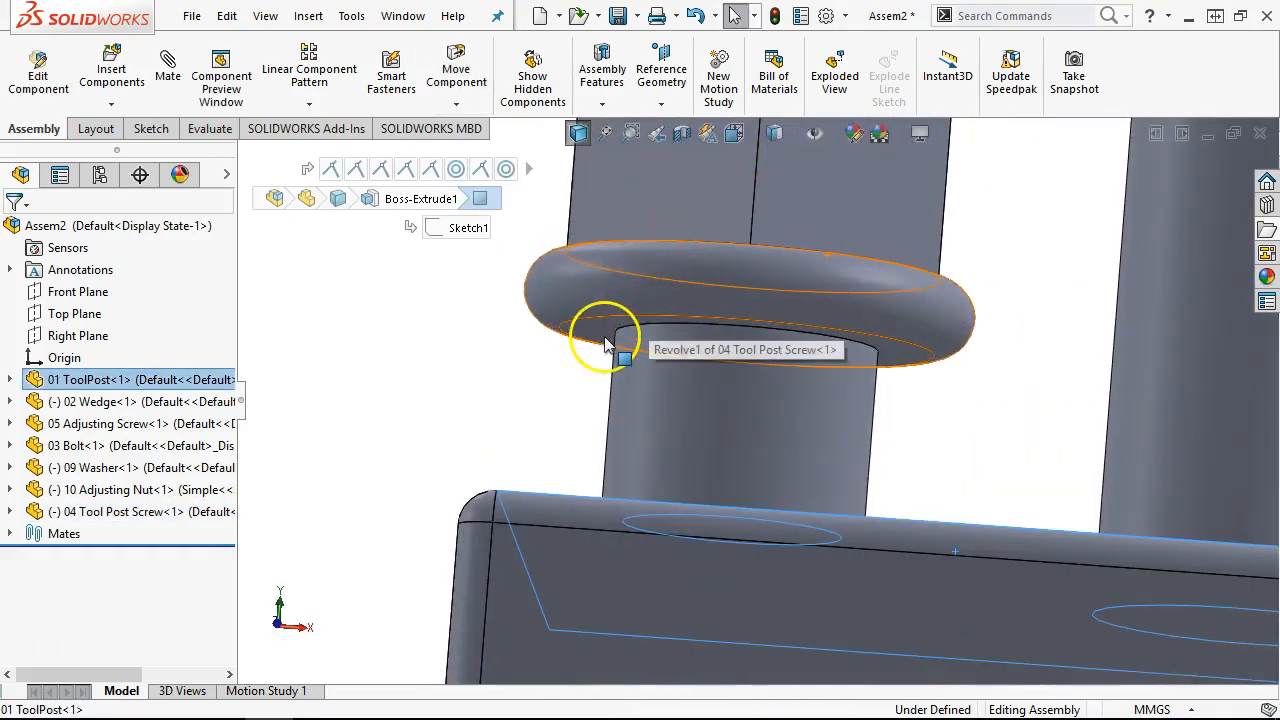
left_click(603, 337, "ctrl")
left_click(757, 314)
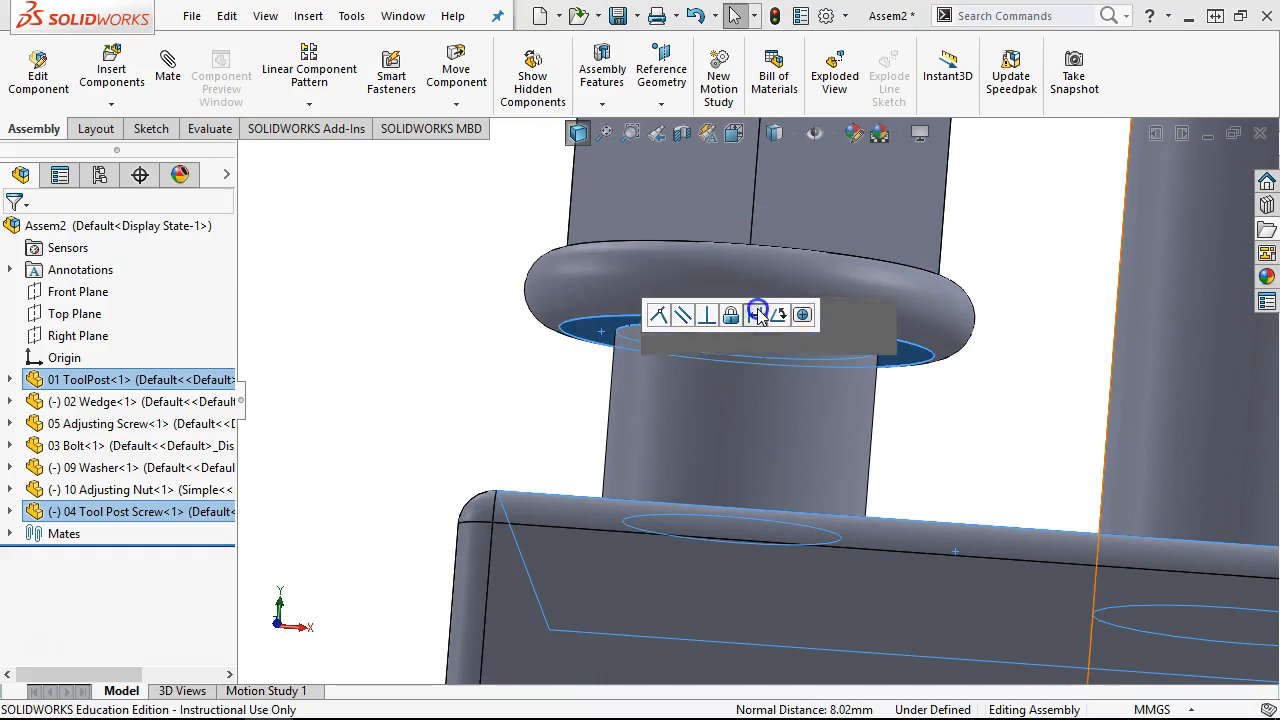
type("8")
key("Return")
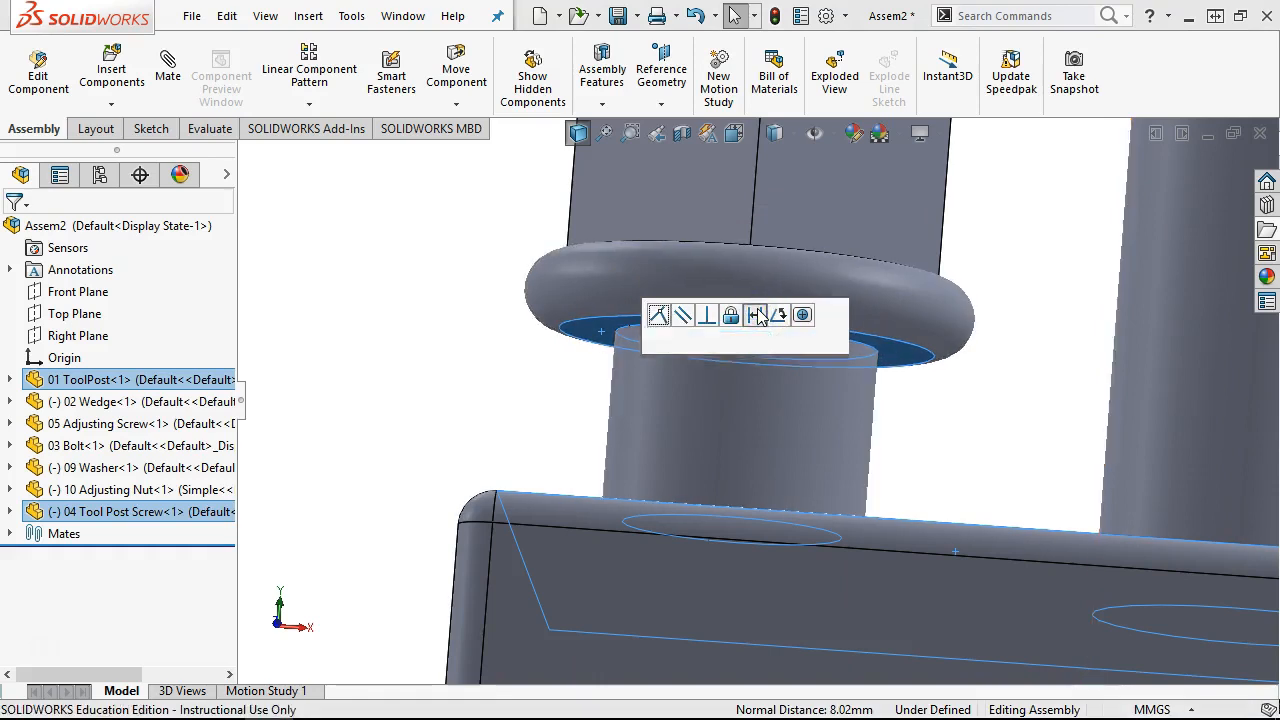
left_click(829, 316)
scroll(796, 393, "up", 8)
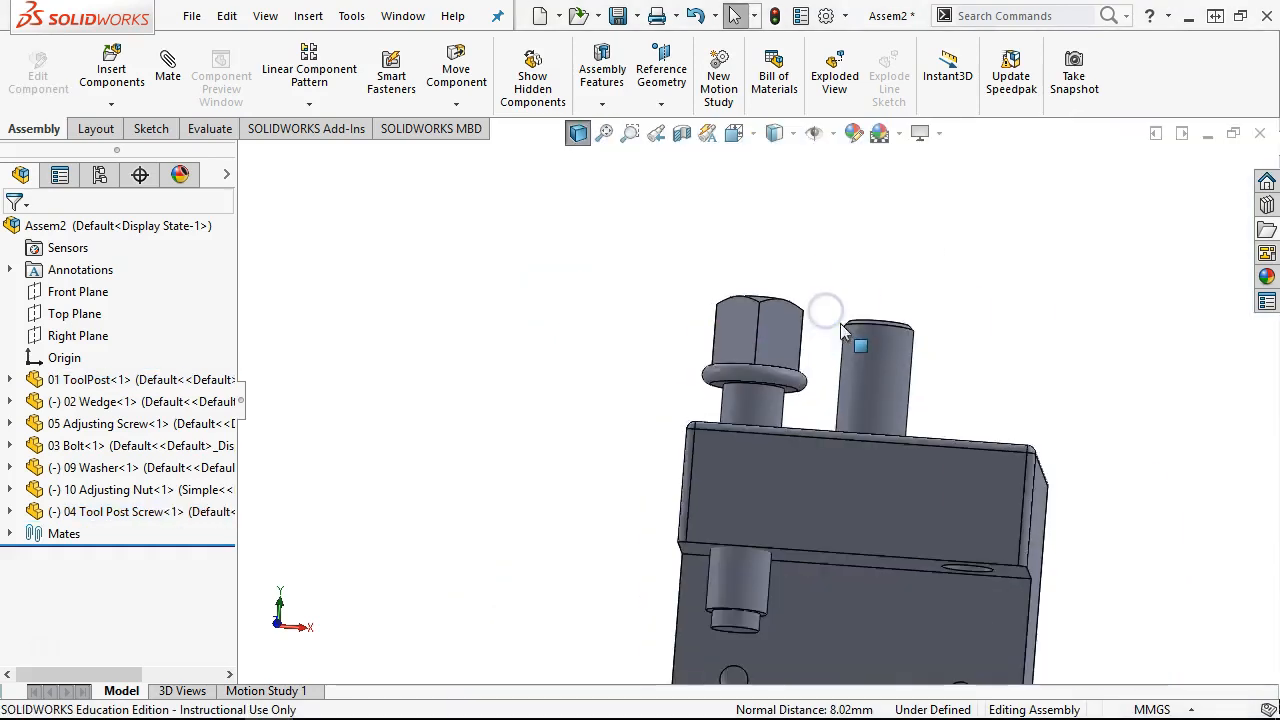
Step: Mate a flat side of the Tool Post Screw's head parallel to the front face of the ToolPost's upper block
scroll(796, 393, "down", 5)
left_click(680, 345)
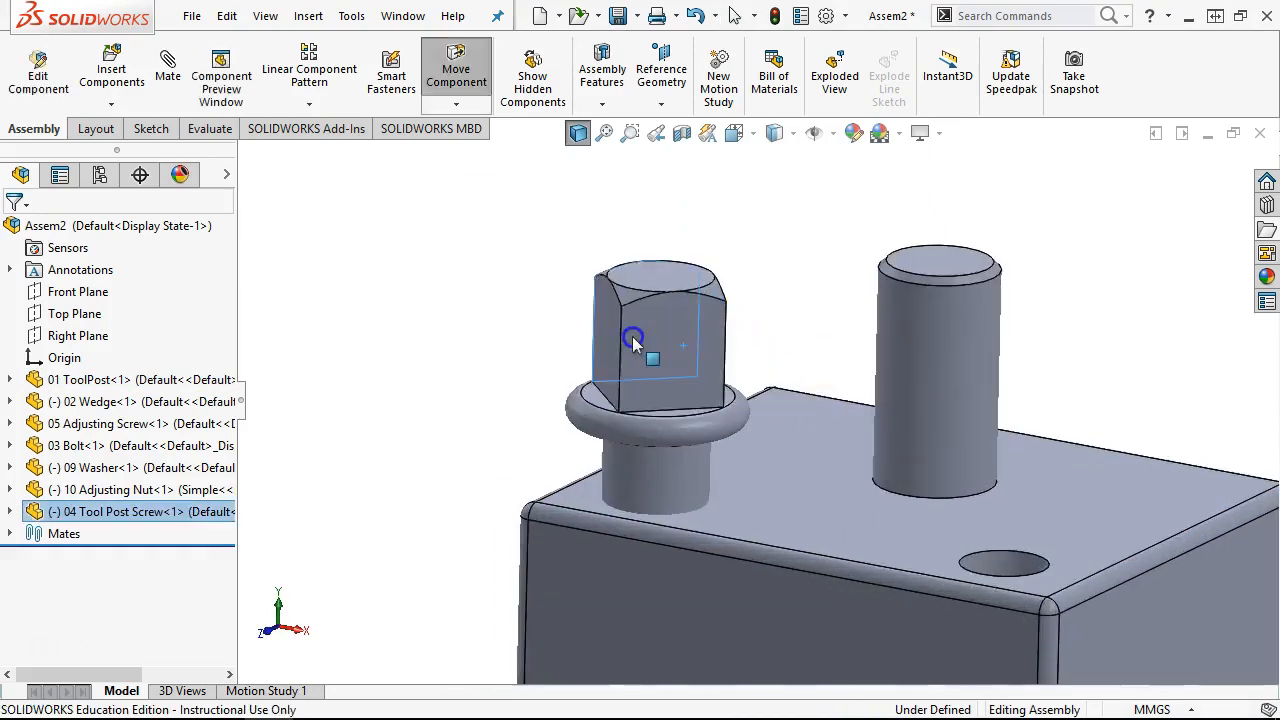
scroll(705, 320, "up", 5)
middle_click_drag(705, 320, 727, 398)
scroll(663, 366, "down", 5)
left_click(727, 398)
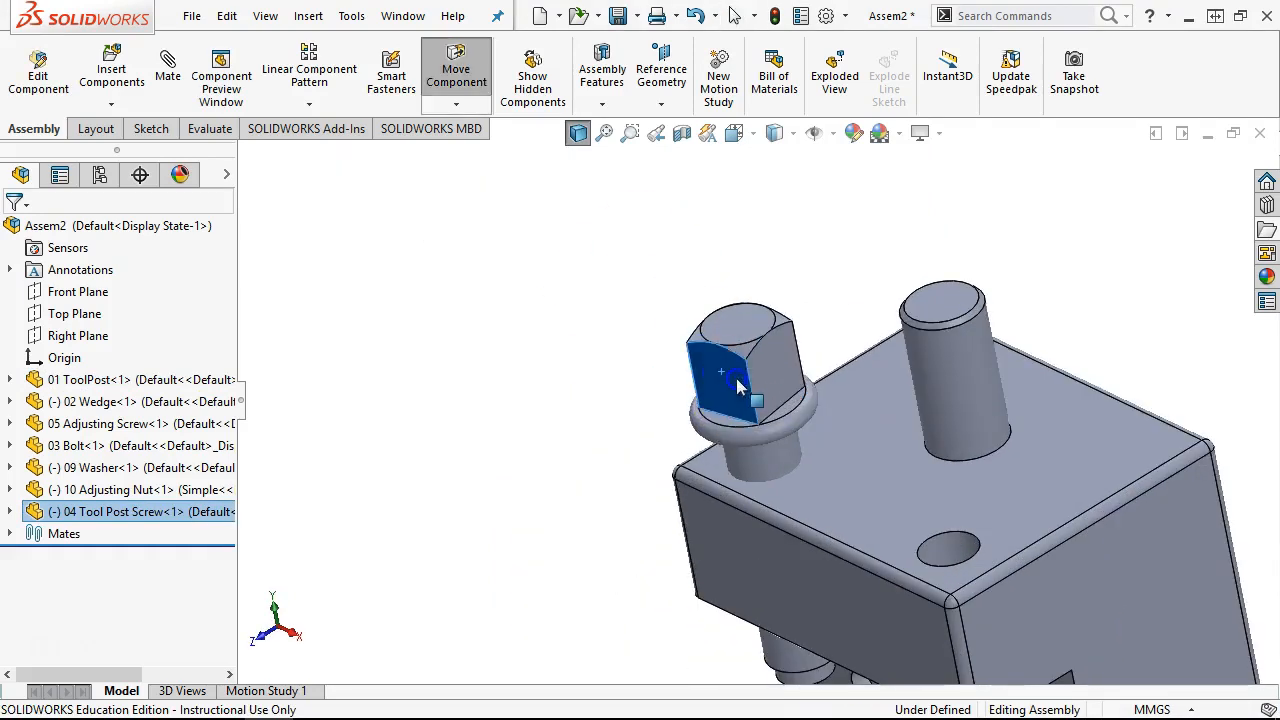
left_click(714, 586, "ctrl")
left_click(508, 458)
scroll(652, 398, "up", 3)
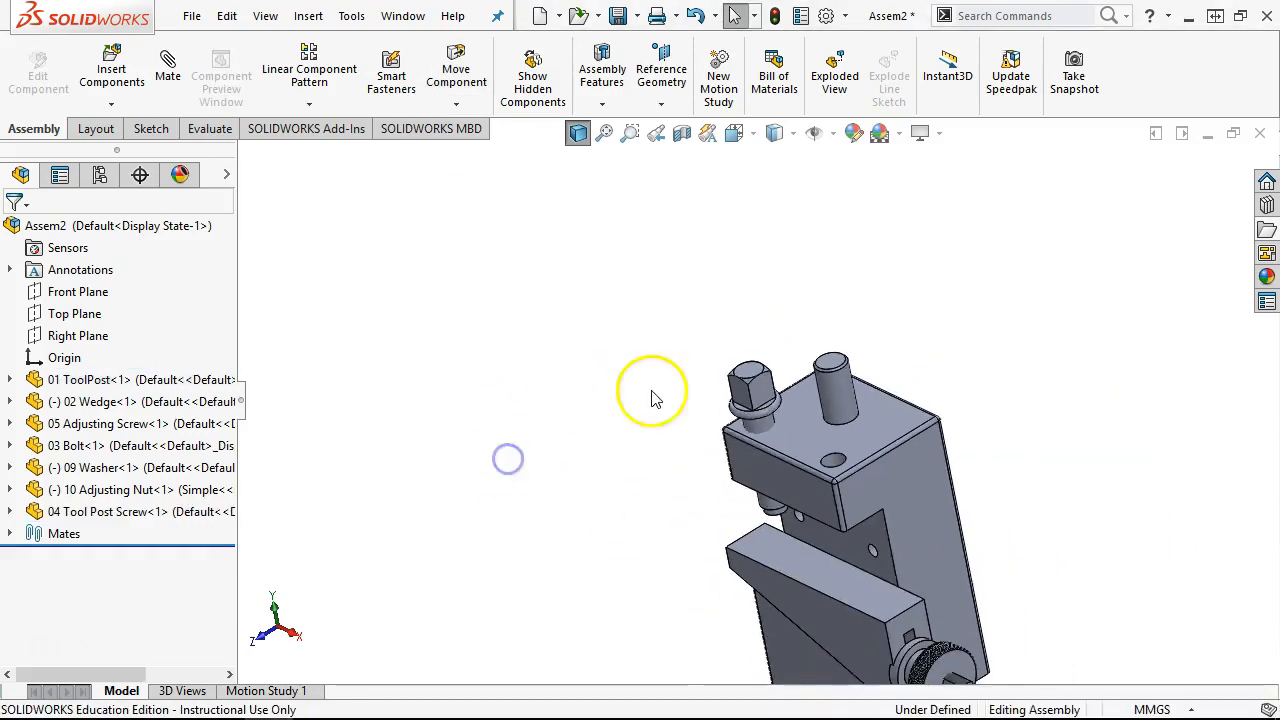
left_click(763, 390)
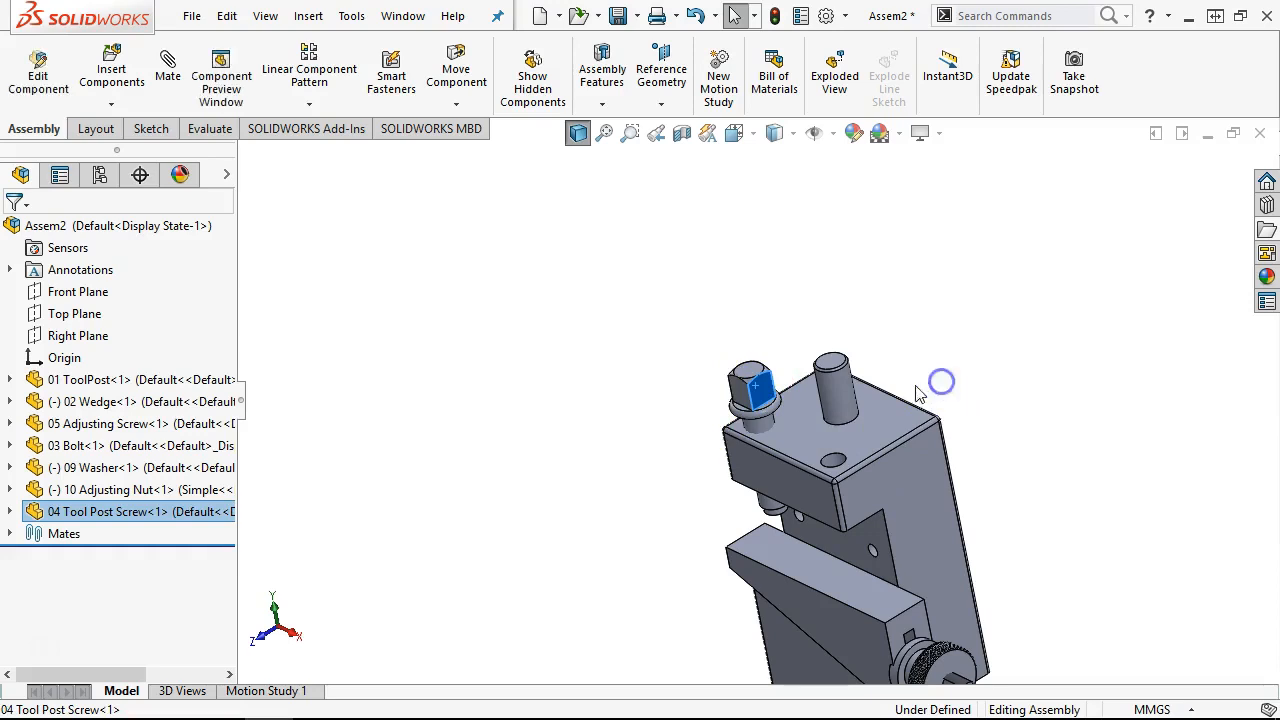
left_click(767, 424)
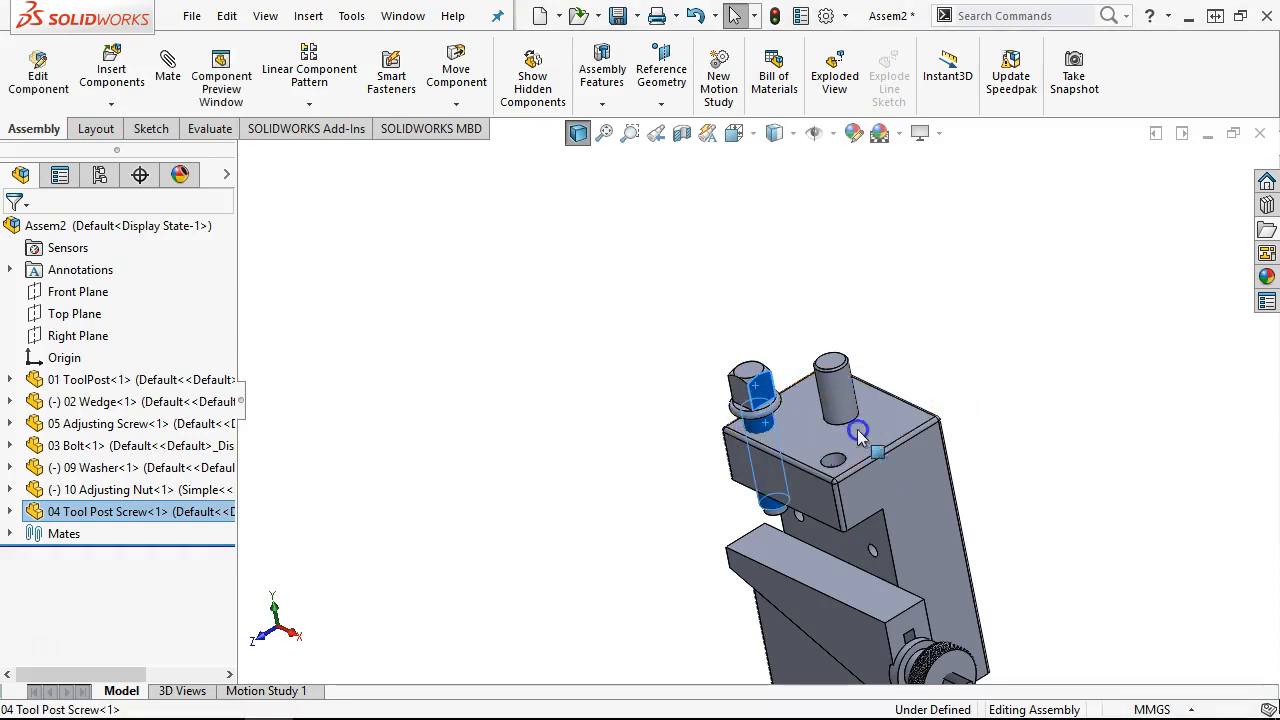
left_click(527, 345)
scroll(757, 420, "up", 3)
left_click(763, 420)
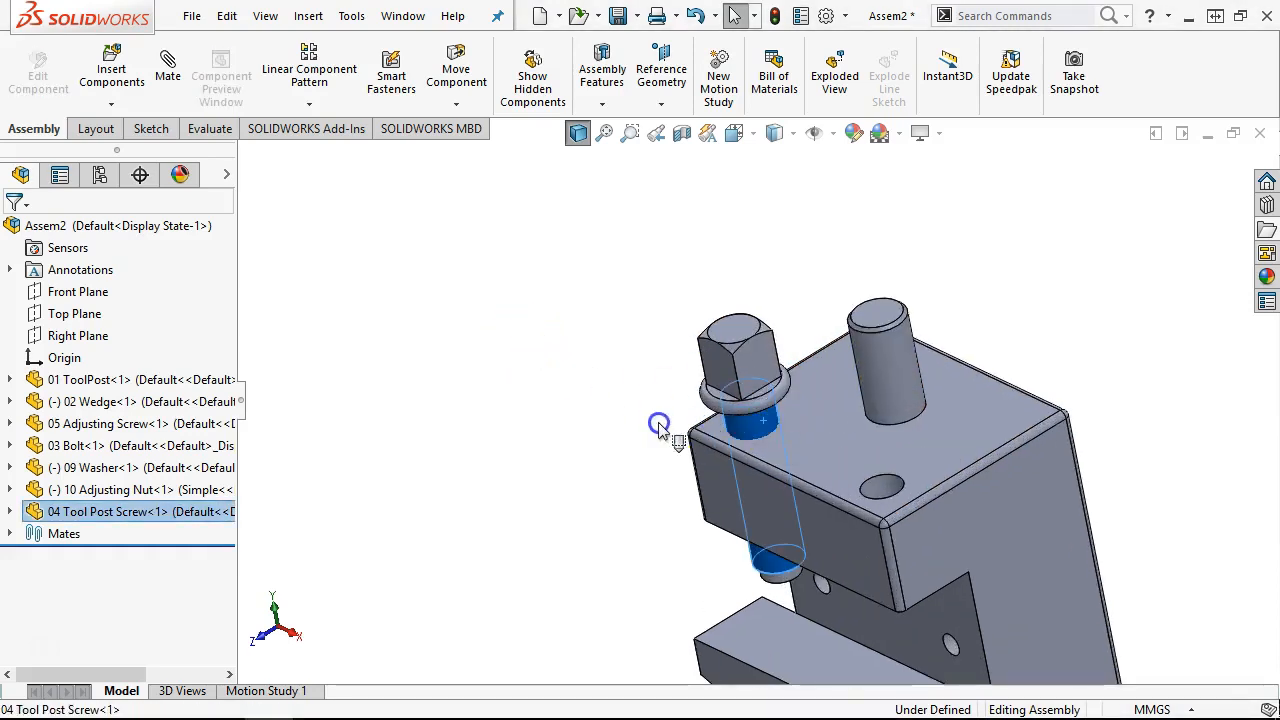
left_click(655, 440)
Step: Copy the Tool Post Screw and mate the copy's shank concentric with the empty hole in the ToolPost's top face
left_click_drag(764, 417, 634, 449, "ctrl")
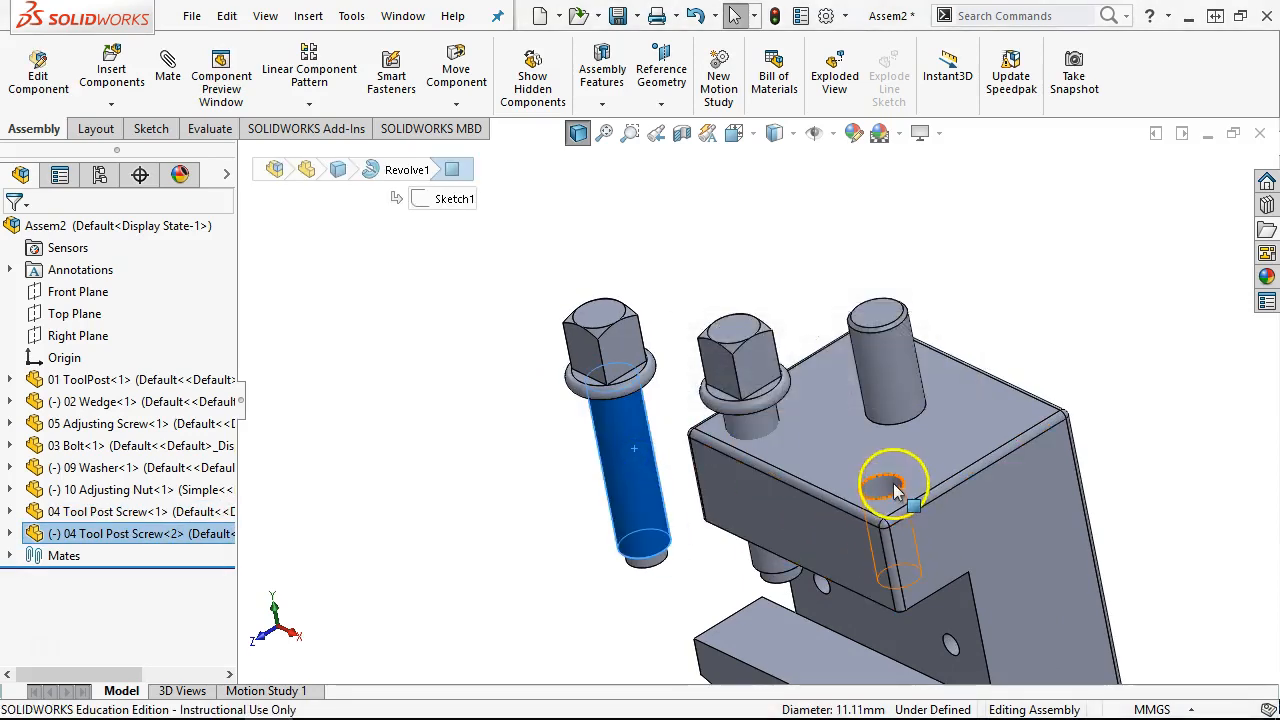
left_click(895, 488, "ctrl")
left_click(1006, 468)
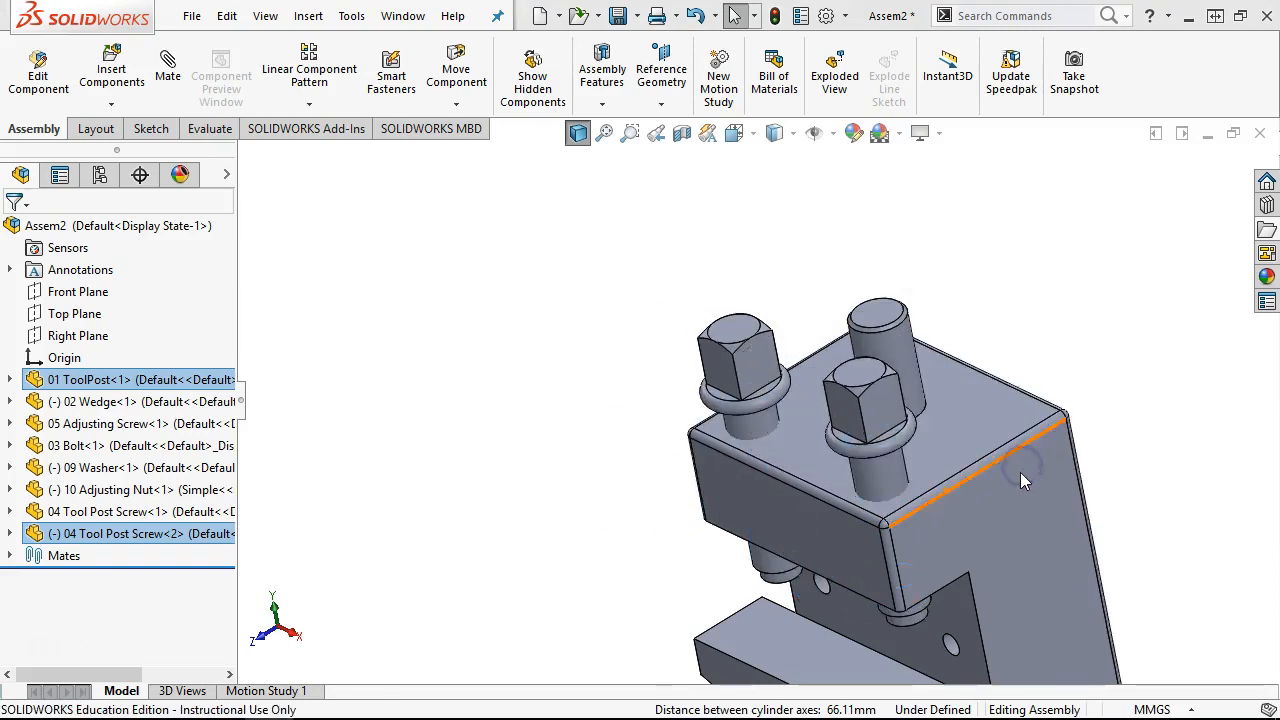
left_click(908, 464)
Step: Mate the top face of the second Tool Post Screw's head coincident with the first screw's top face
left_click(857, 368)
left_click(732, 338, "ctrl")
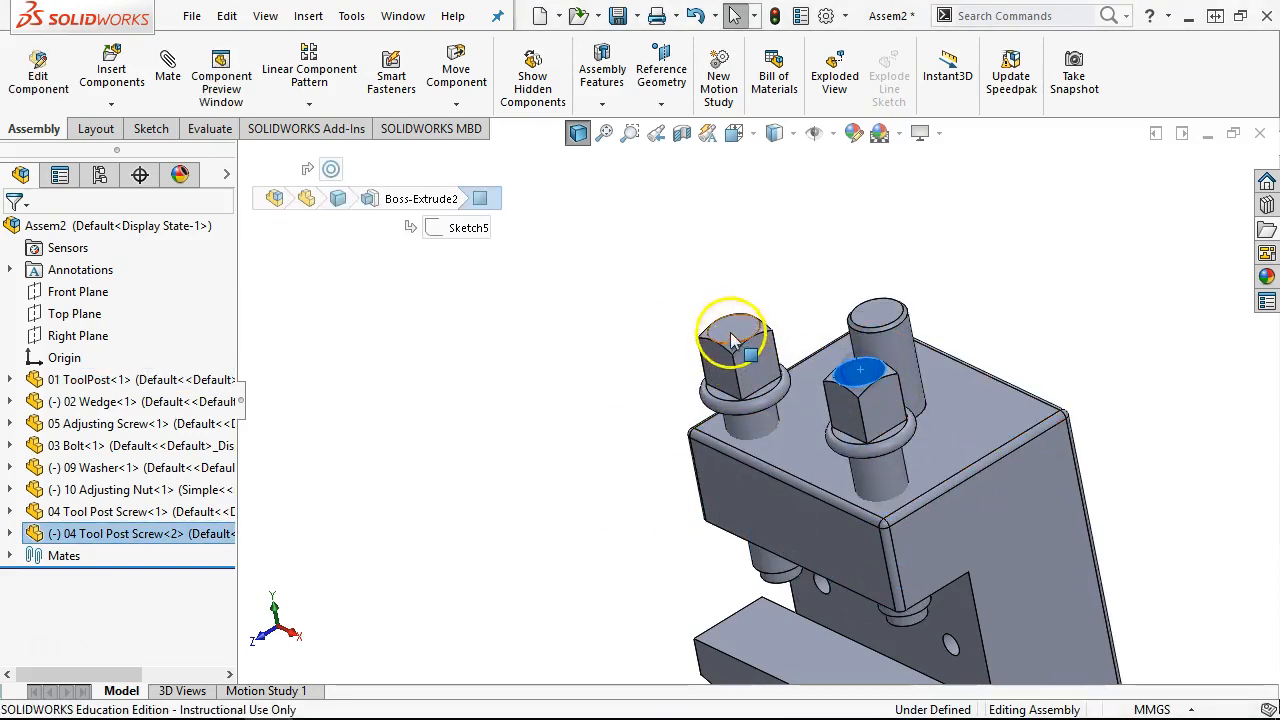
left_click(786, 316)
Step: Switch to the browser, read the distance requirements in the CSWA Ex5 Assembly assignment, and return to SOLIDWORKS
middle_click_drag(694, 309, 678, 145)
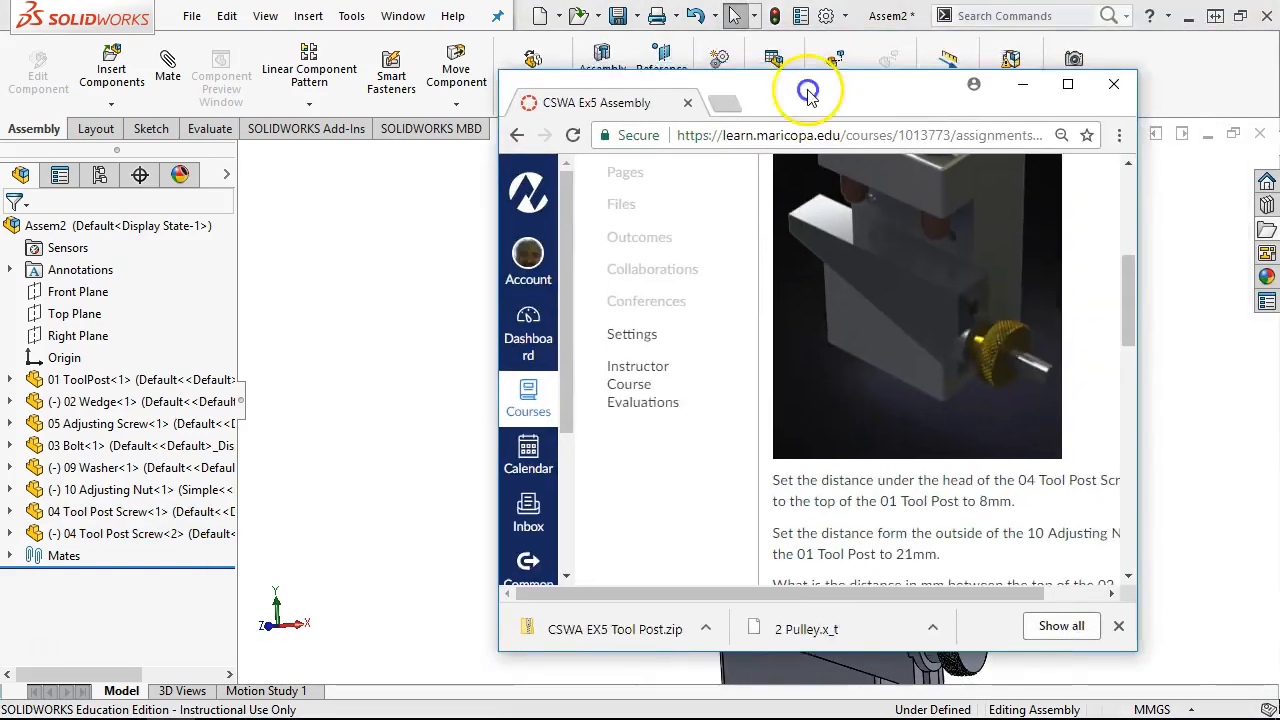
left_click_drag(835, 85, 718, 85)
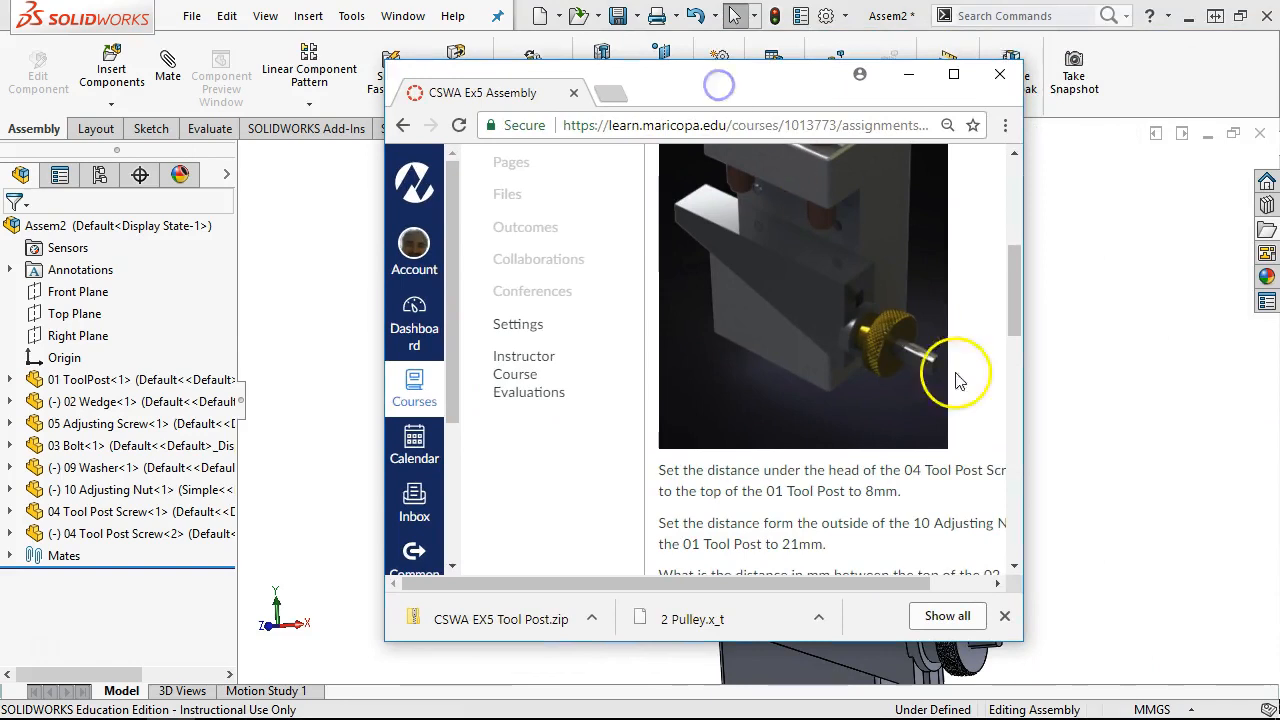
left_click(954, 74)
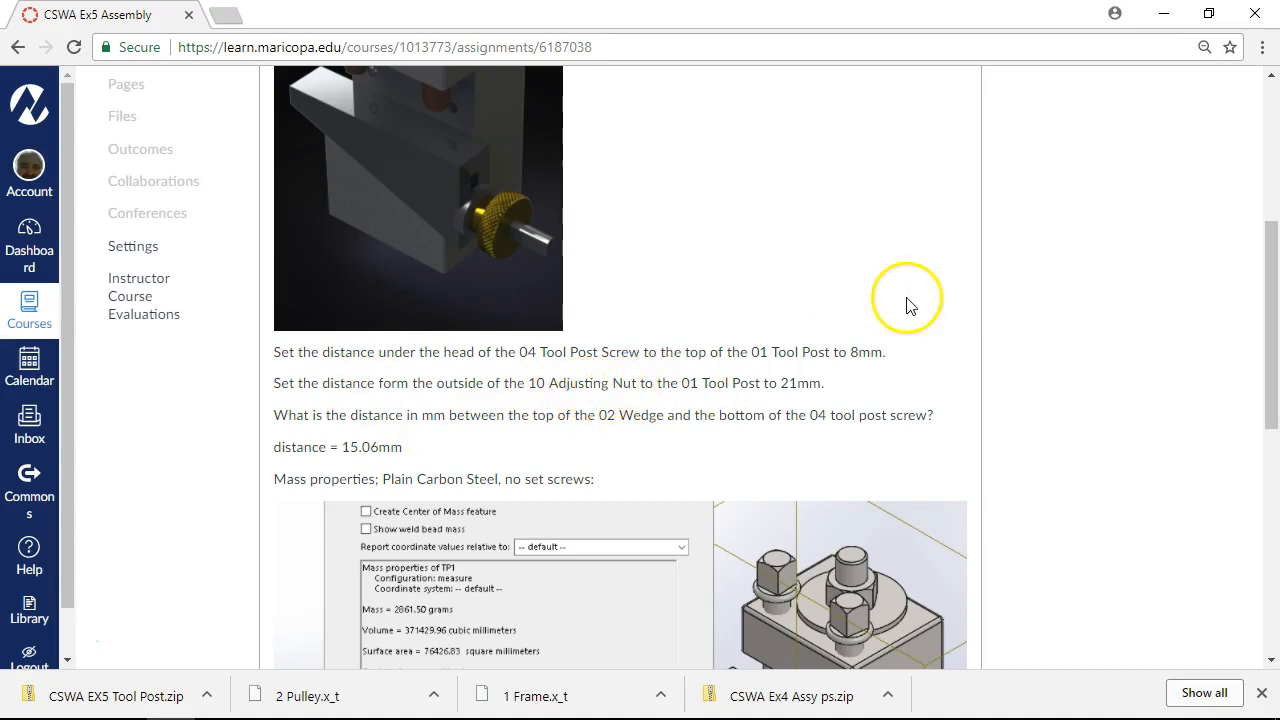
key("alt+Tab")
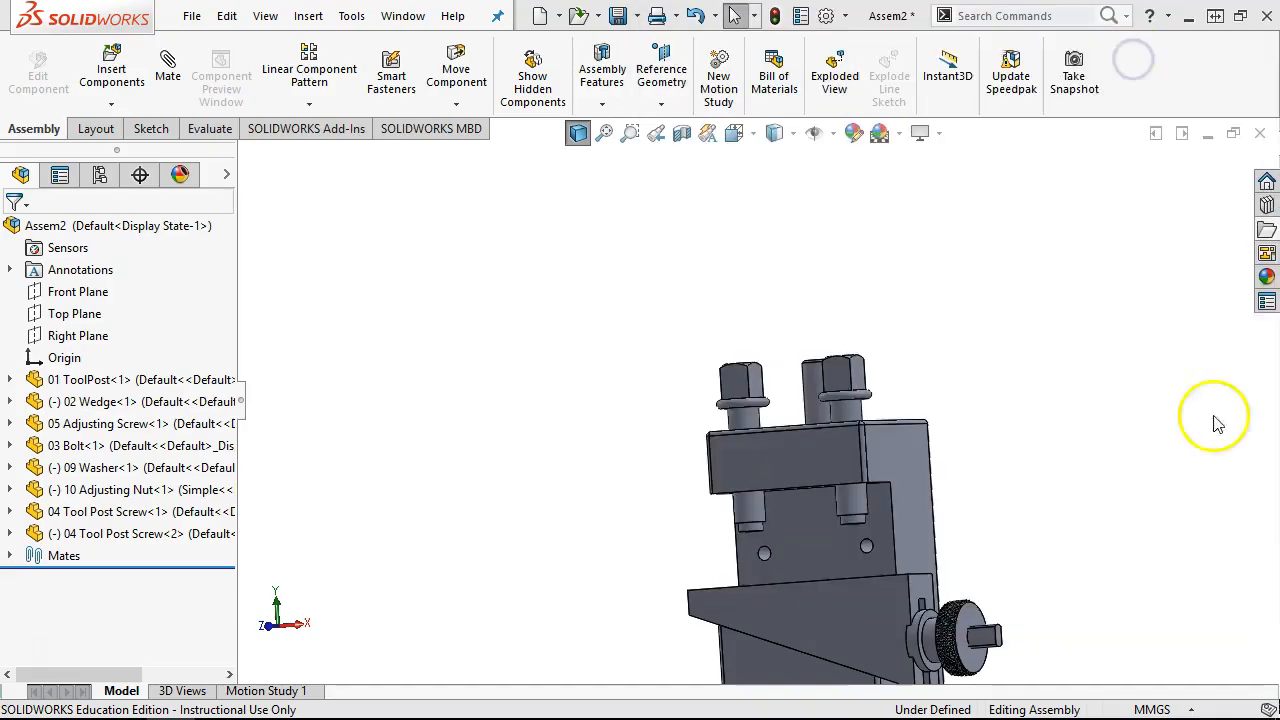
Step: Mate the Adjusting Nut's outer end face 21 mm from the ToolPost's side face behind it
left_click(976, 540)
scroll(922, 632, "down", 5)
left_click(835, 459)
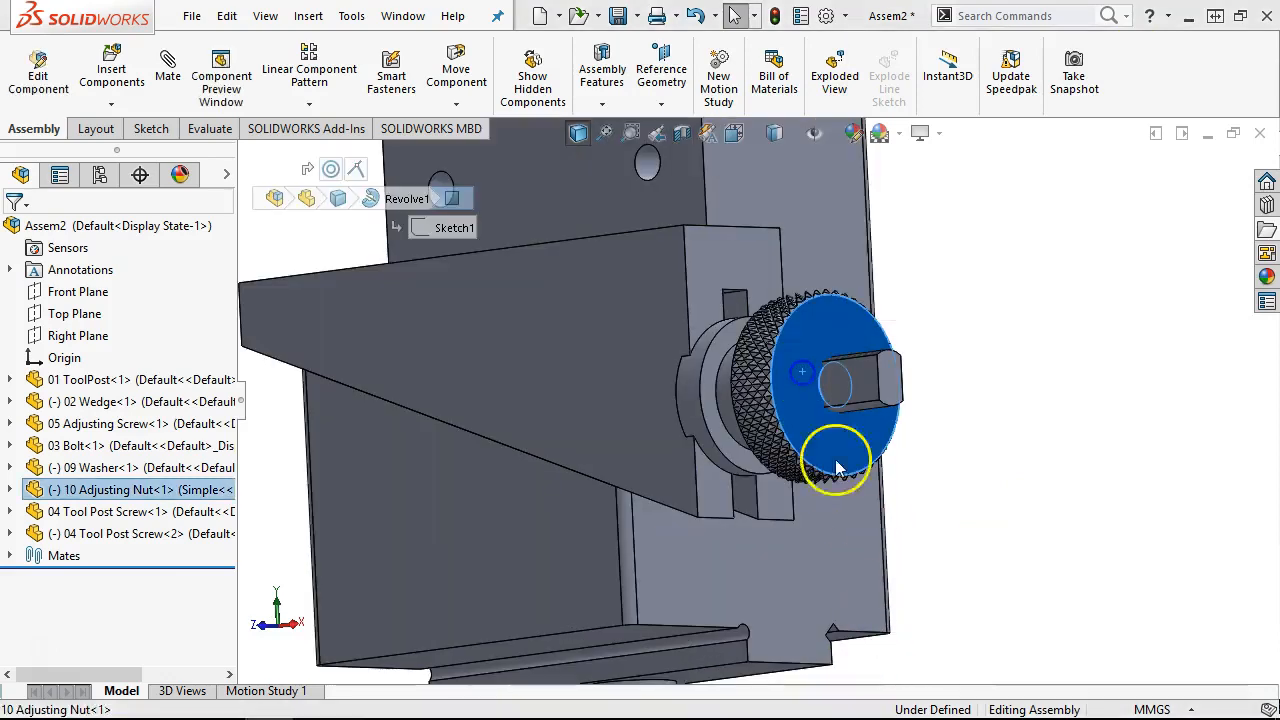
left_click(843, 571, "ctrl")
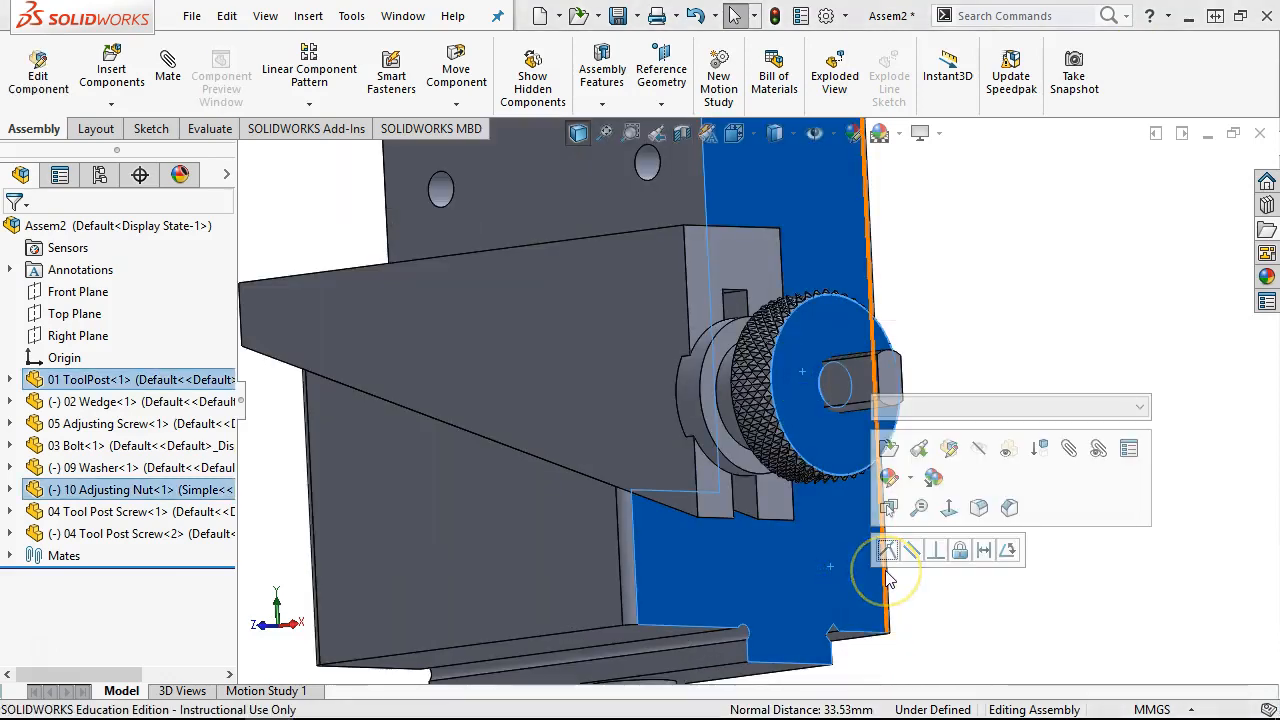
left_click(983, 551)
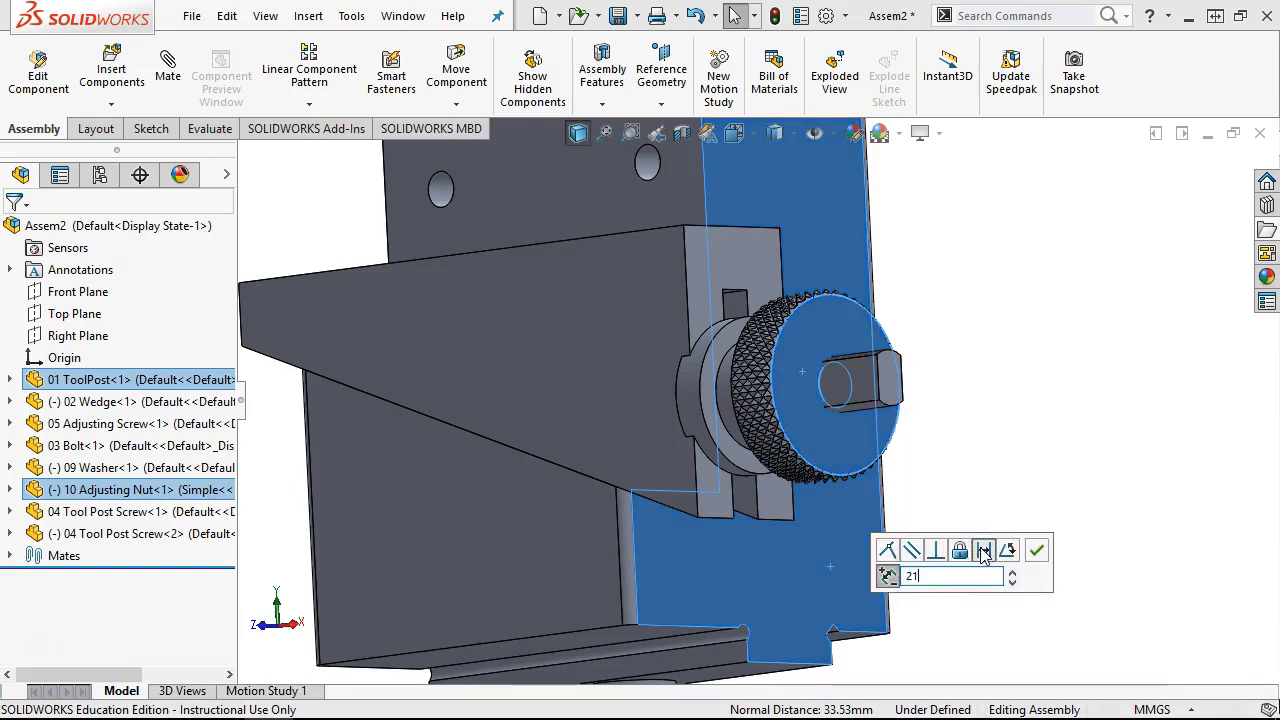
type("21")
key("Return")
left_click(1068, 563)
Step: Examine how the Adjusting Nut, Washer and Wedge sit against the side of the ToolPost
middle_click_drag(1068, 563, 850, 575)
scroll(666, 400, "down", 3)
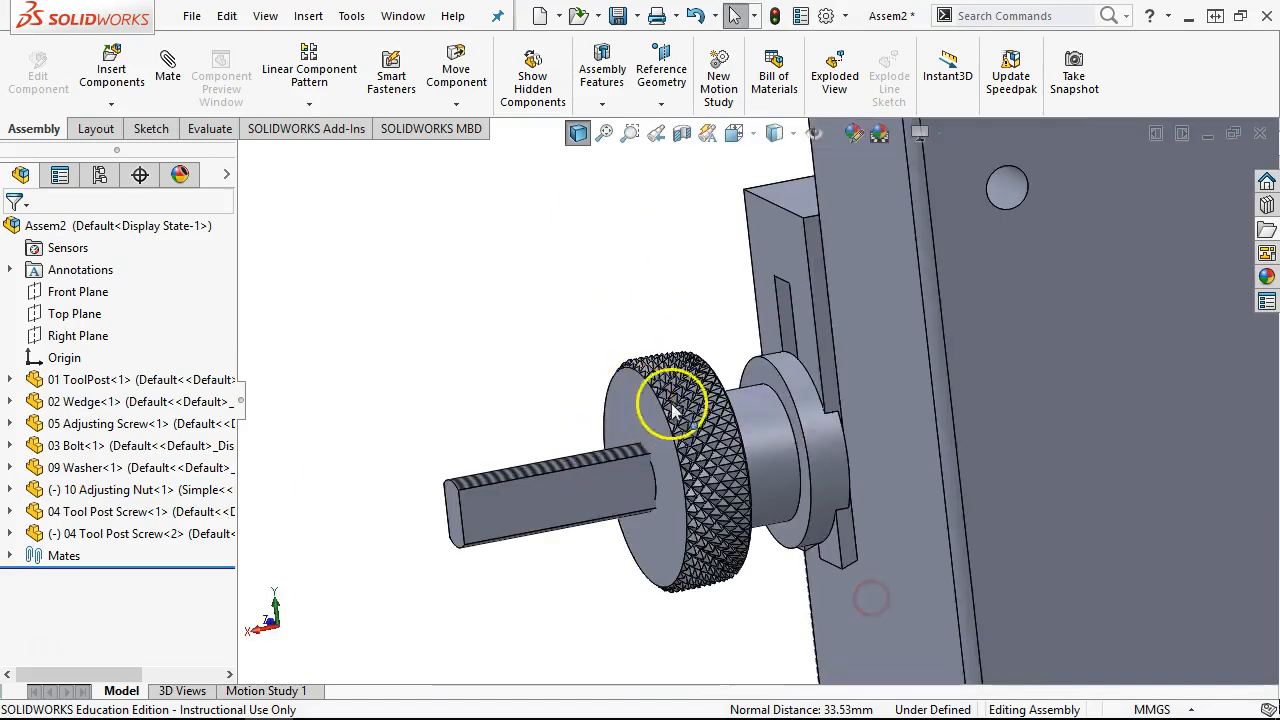
scroll(877, 450, "down", 5)
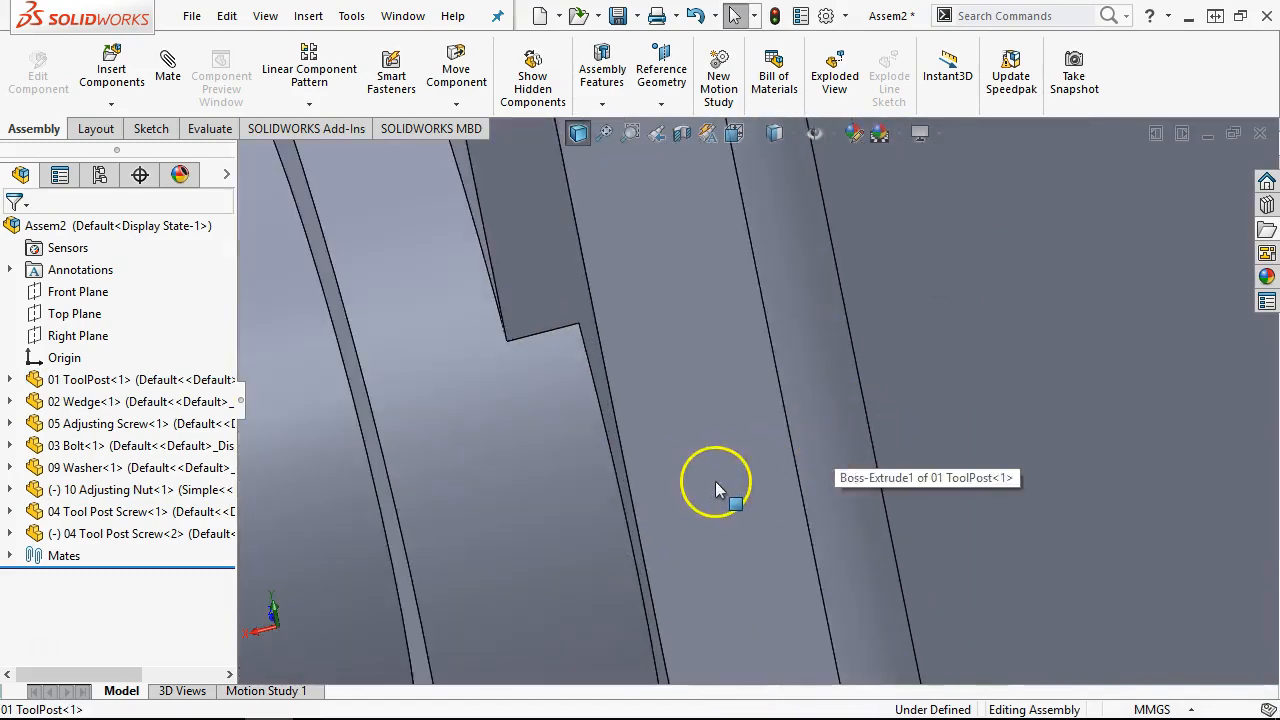
scroll(734, 514, "up", 4)
middle_click_drag(734, 514, 680, 666)
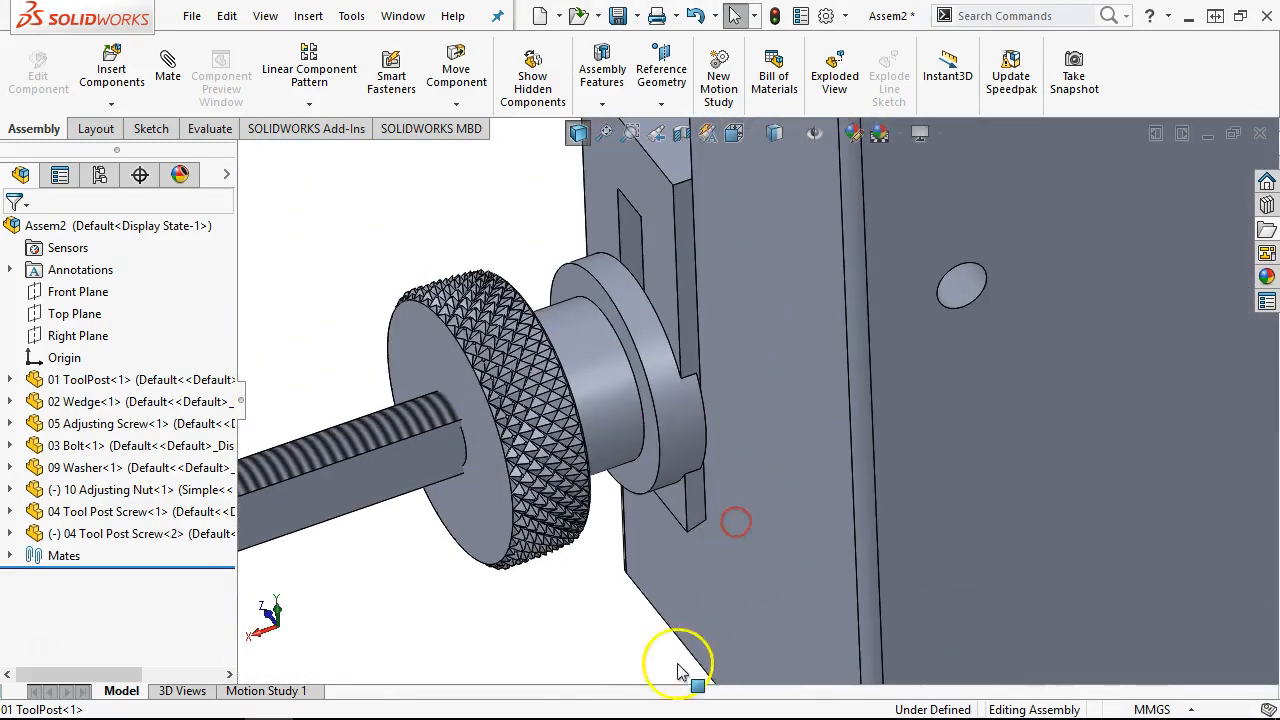
right_click_drag(658, 642, 657, 621)
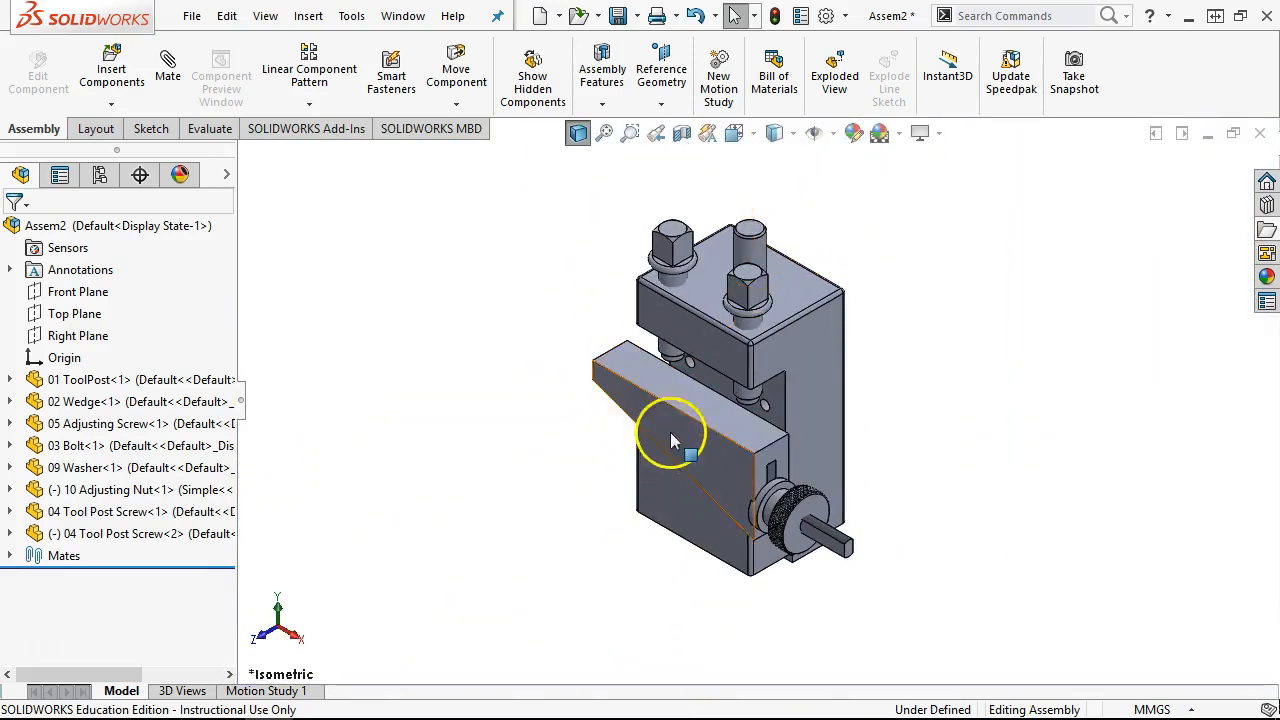
Step: Measure the distance between the Wedge's top face and the bottom face of the first Tool Post Screw
scroll(674, 410, "down", 4)
left_click(678, 387)
middle_click_drag(698, 379, 735, 250)
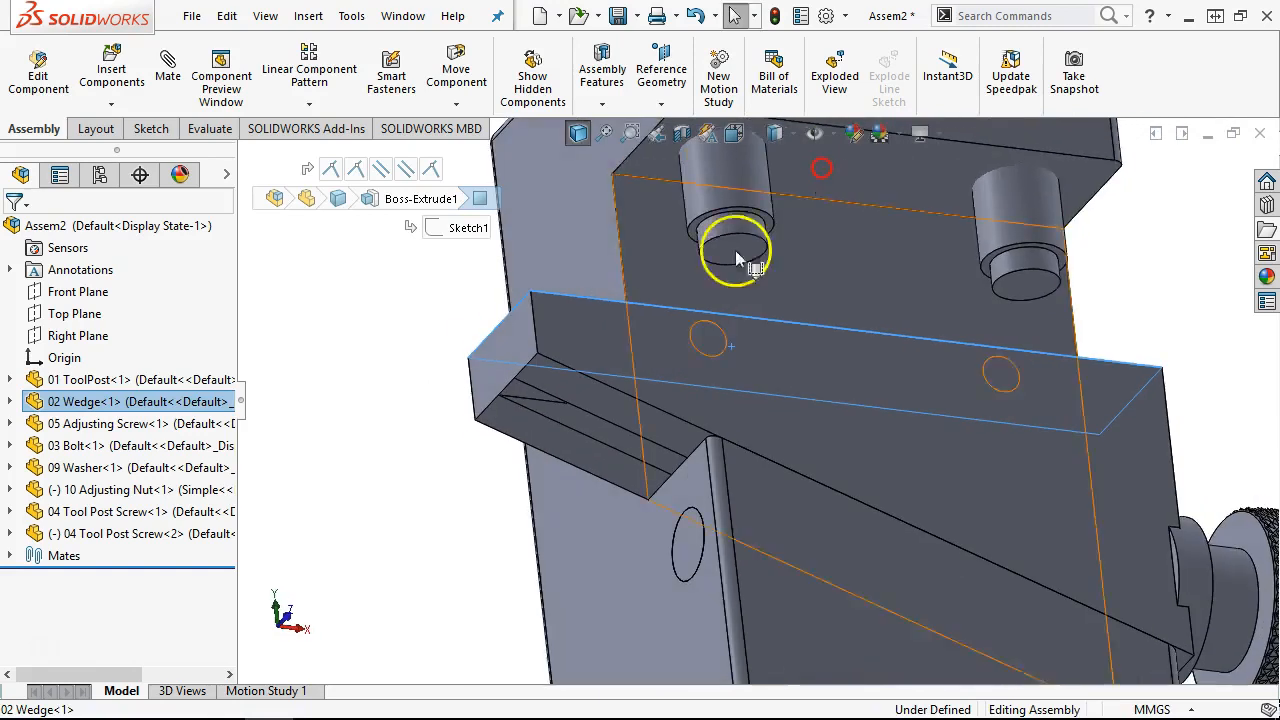
left_click(740, 248, "ctrl")
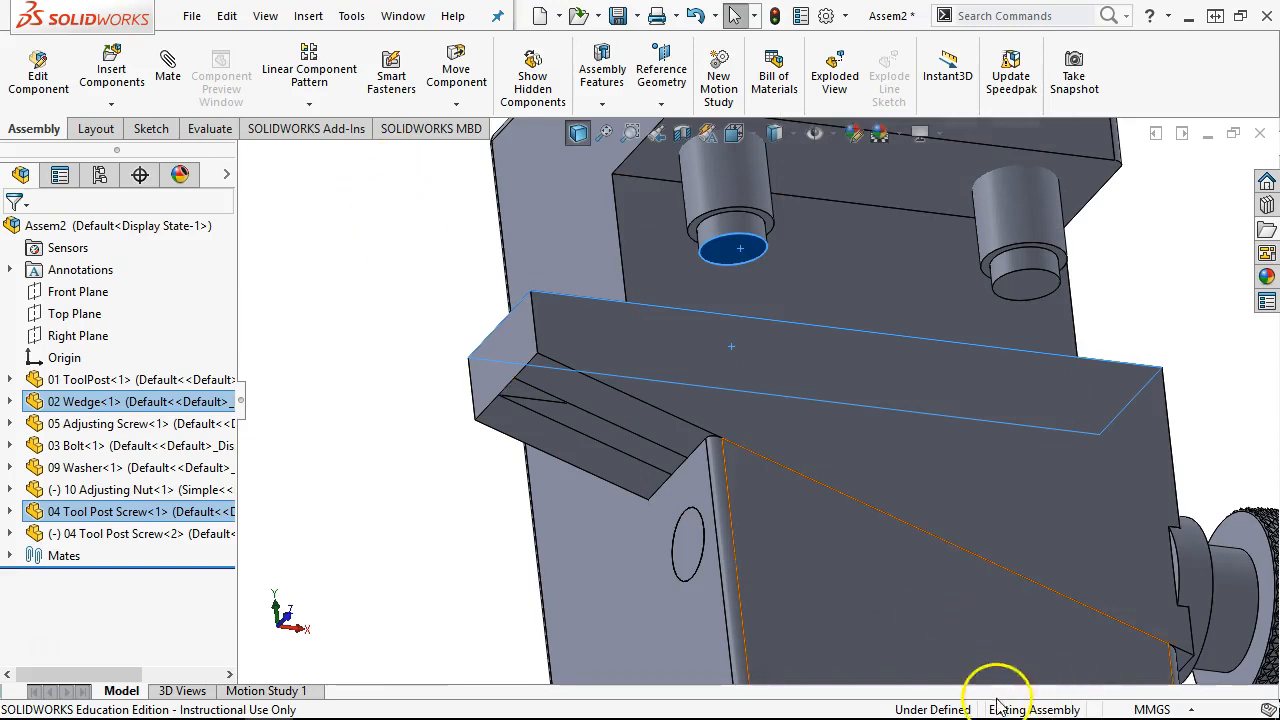
left_click(195, 132)
left_click(281, 85)
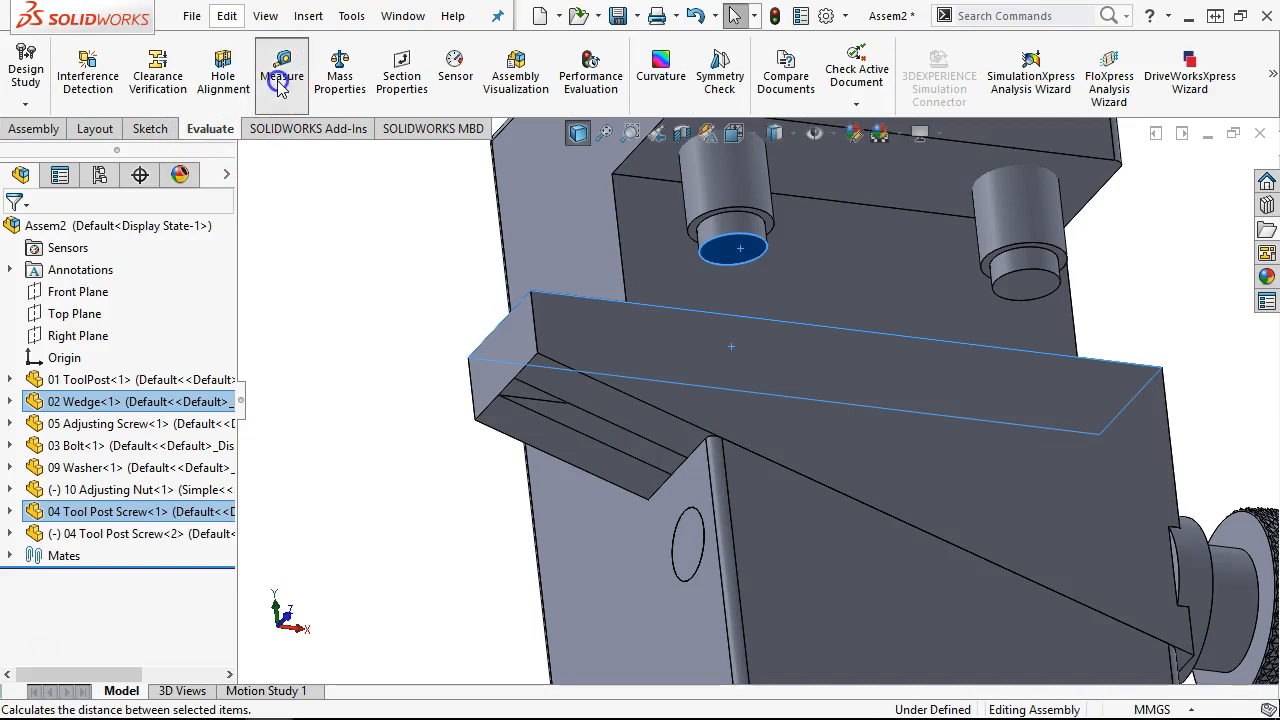
left_click(210, 305)
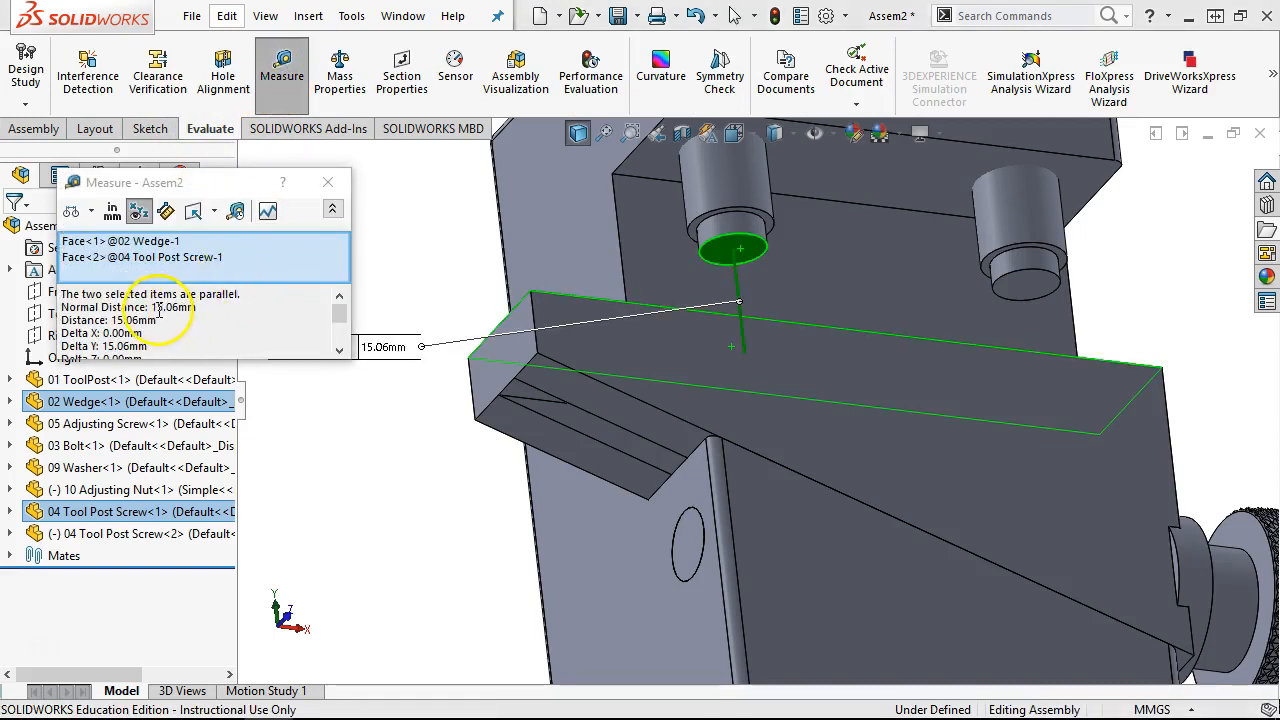
left_click_drag(266, 362, 264, 480)
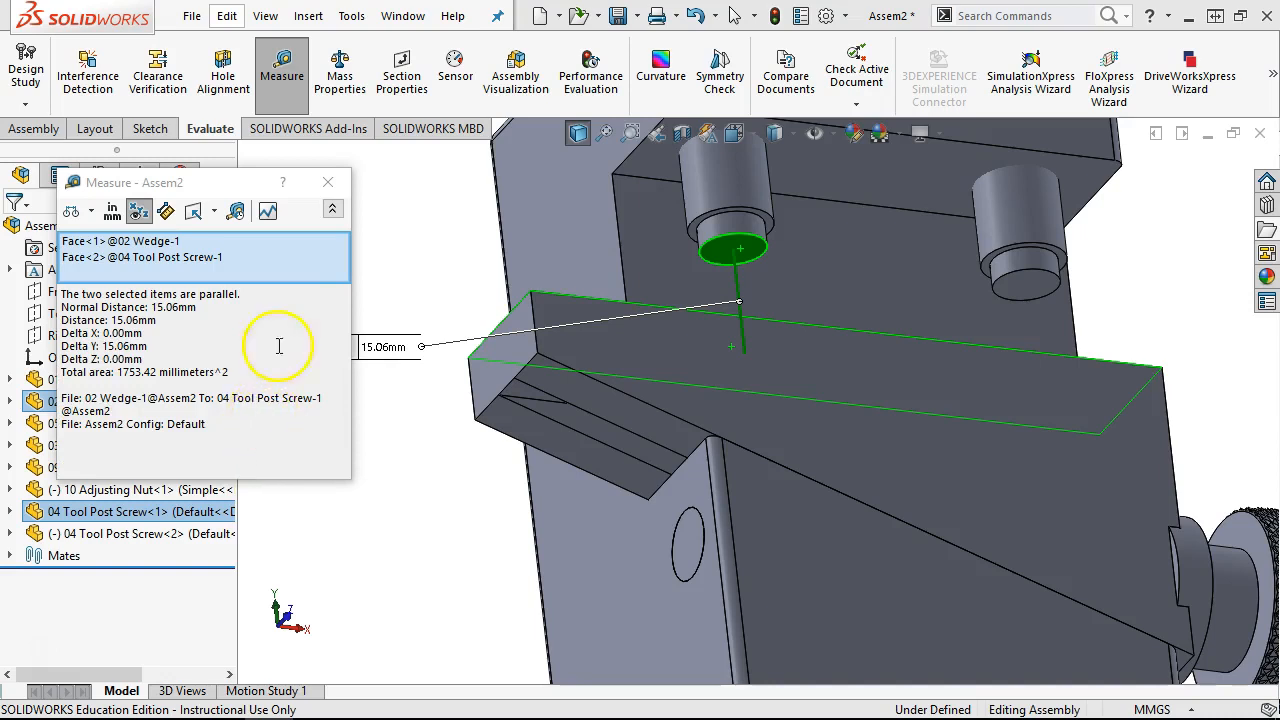
left_click(333, 183)
left_click(423, 263)
Step: Insert the 08 Flat Washer Type B Wide_AI, turned 90 degrees about Z, and place it above the ToolPost
middle_click_drag(428, 266, 329, 471)
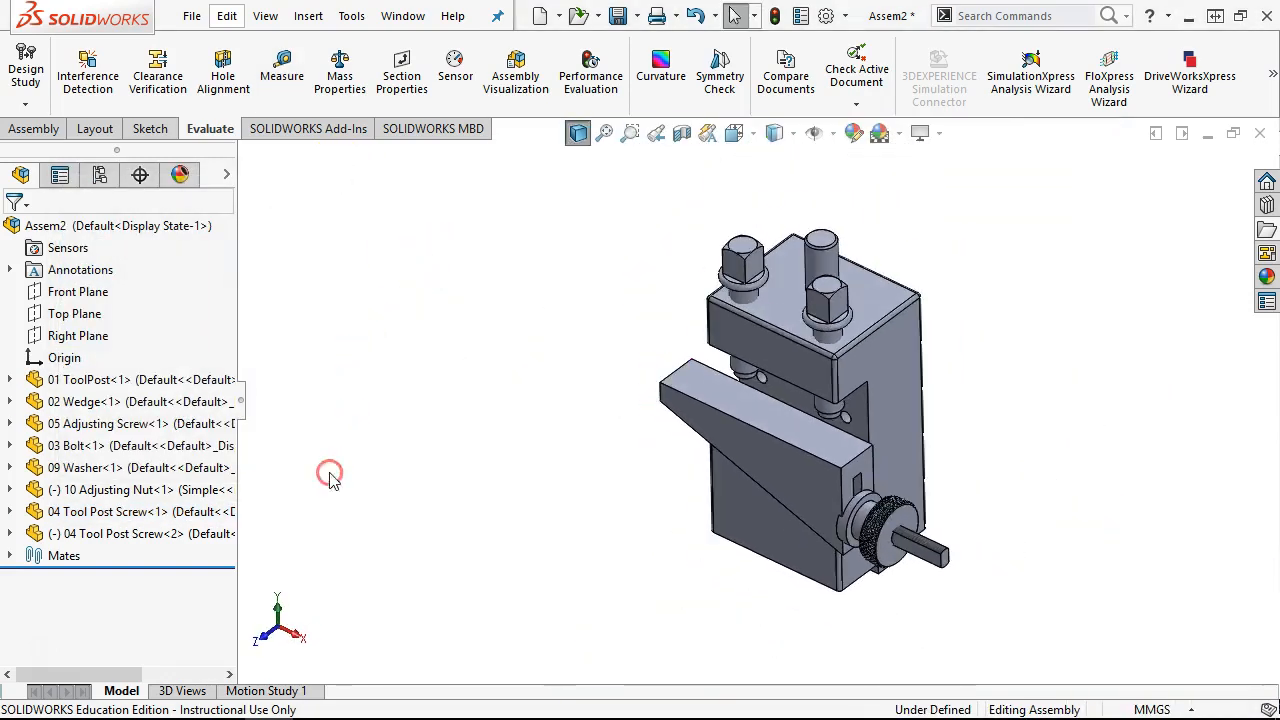
scroll(960, 285, "up", 3)
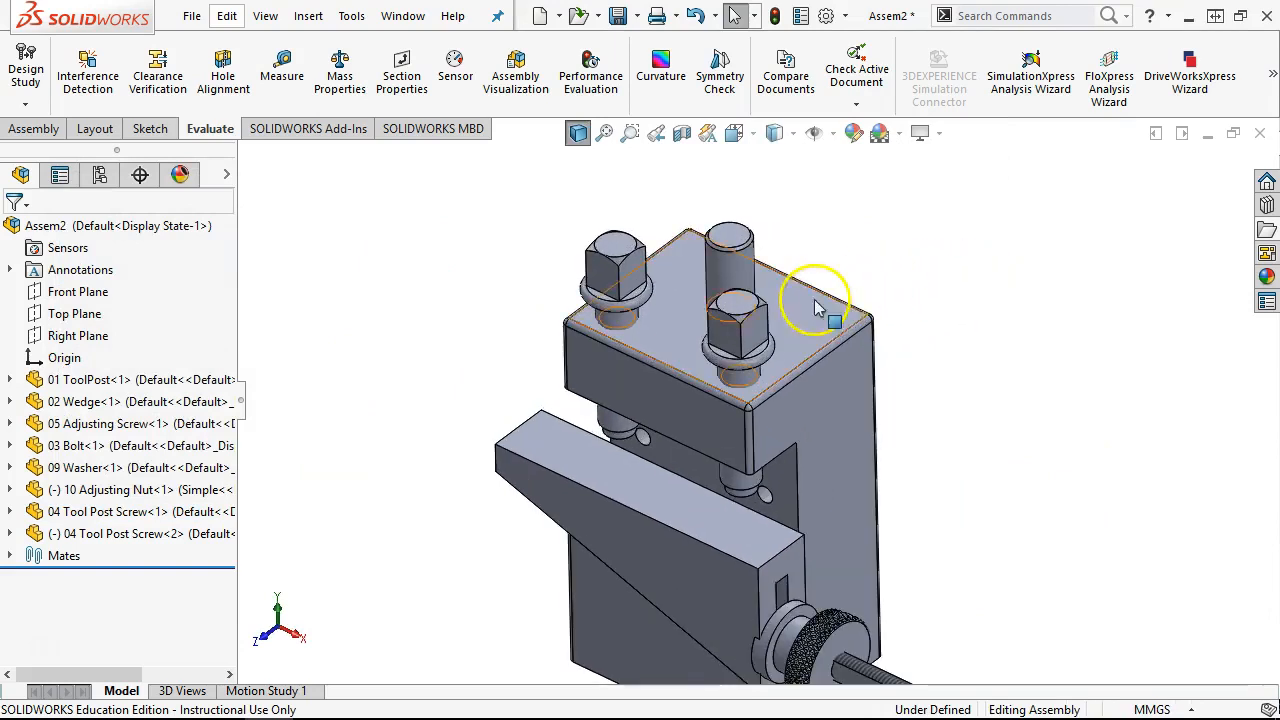
middle_click_drag(877, 240, 877, 321)
left_click(688, 306)
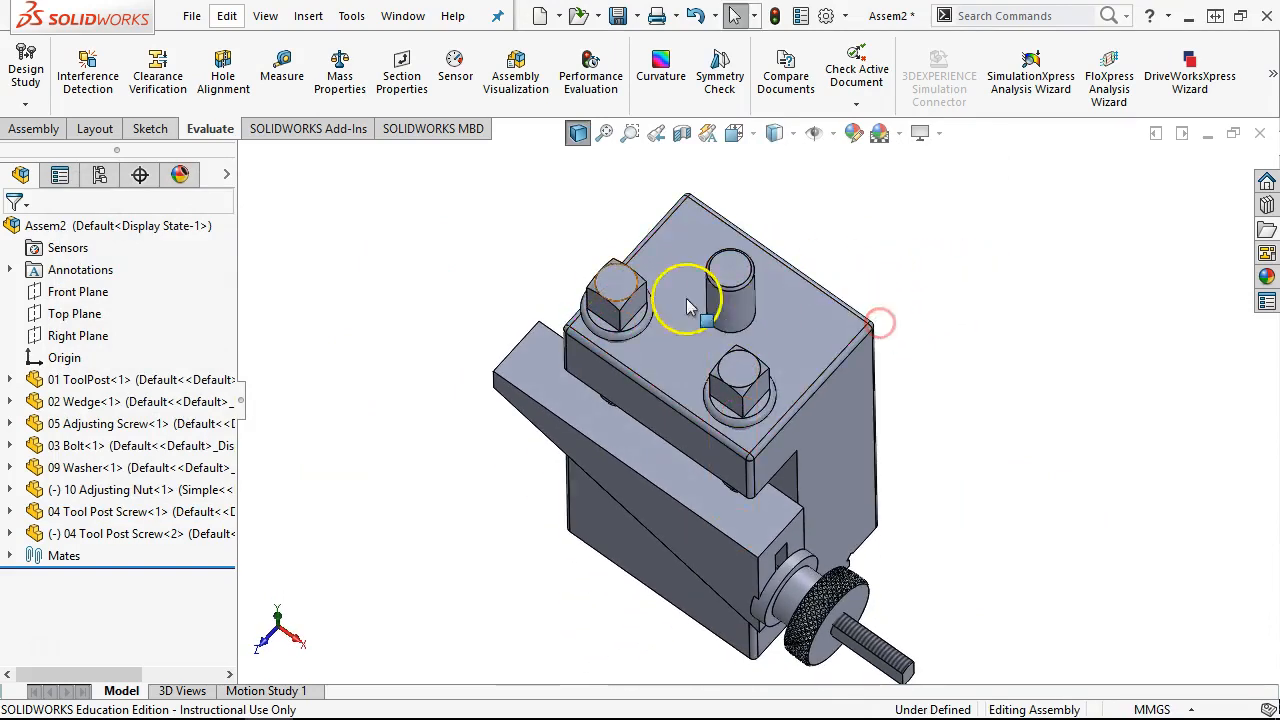
left_click(310, 16)
mouse_move(343, 61)
left_click(563, 66)
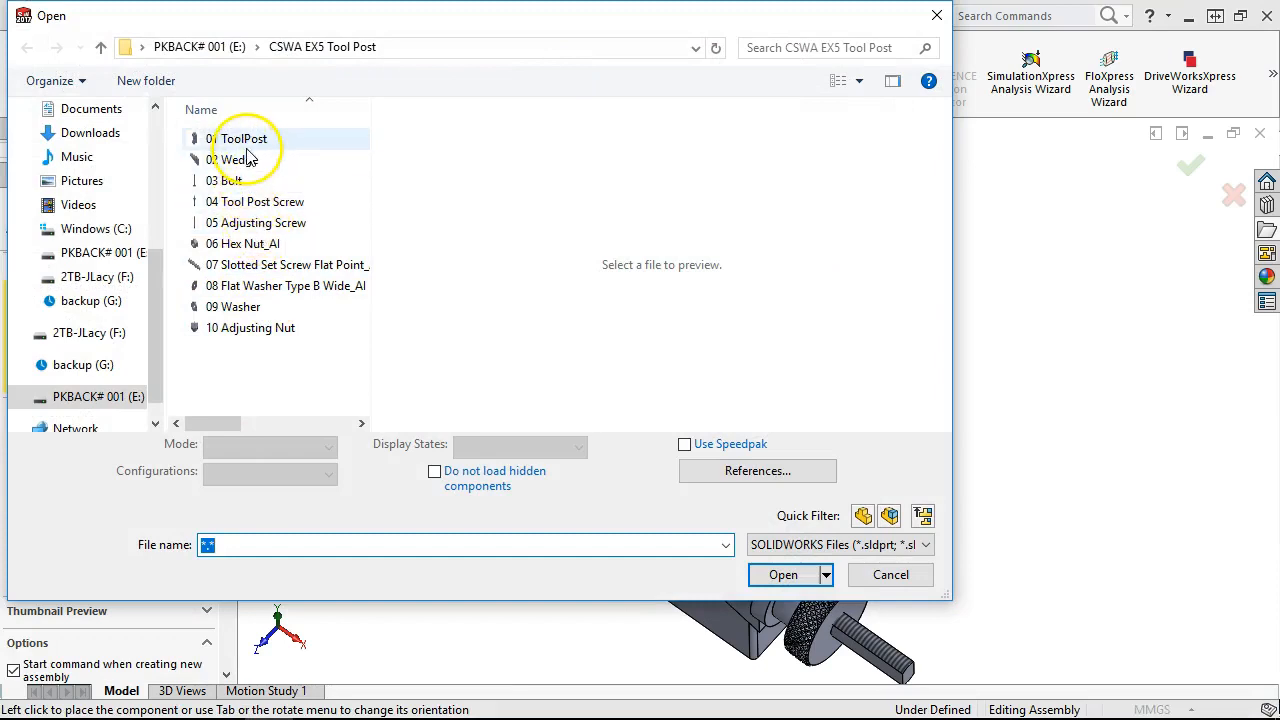
left_click(240, 307)
left_click(250, 287)
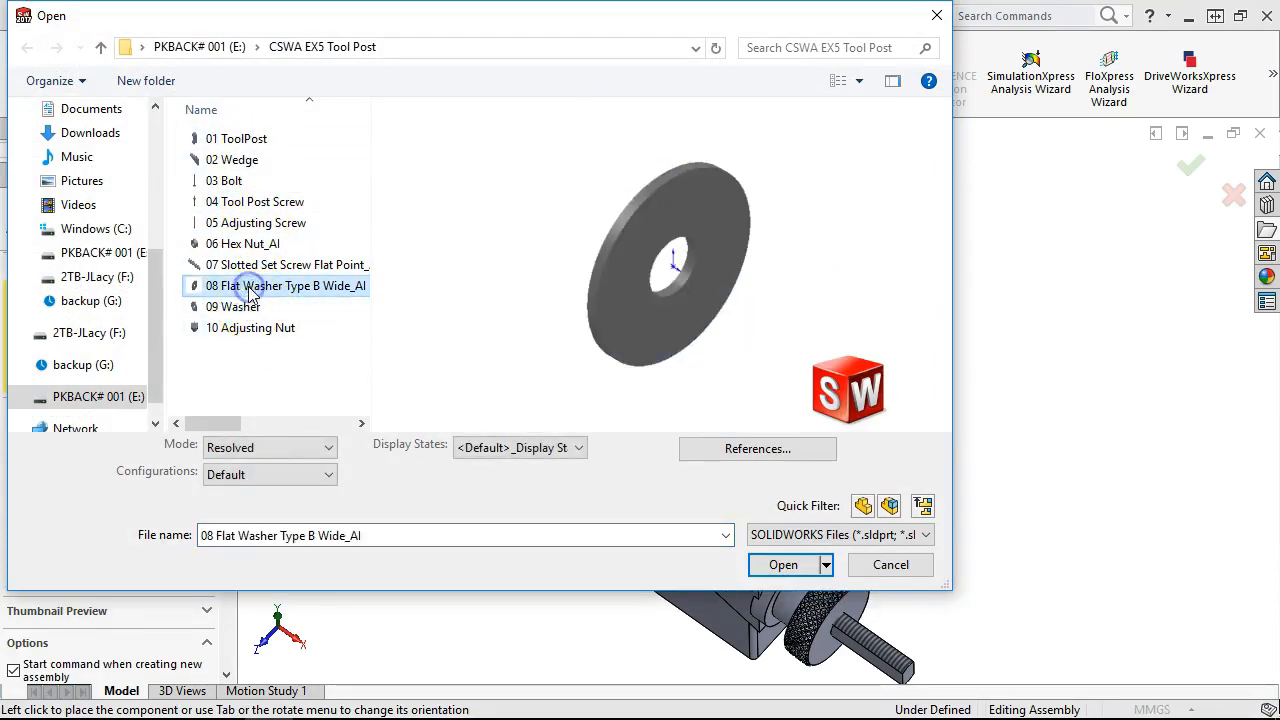
left_click(783, 565)
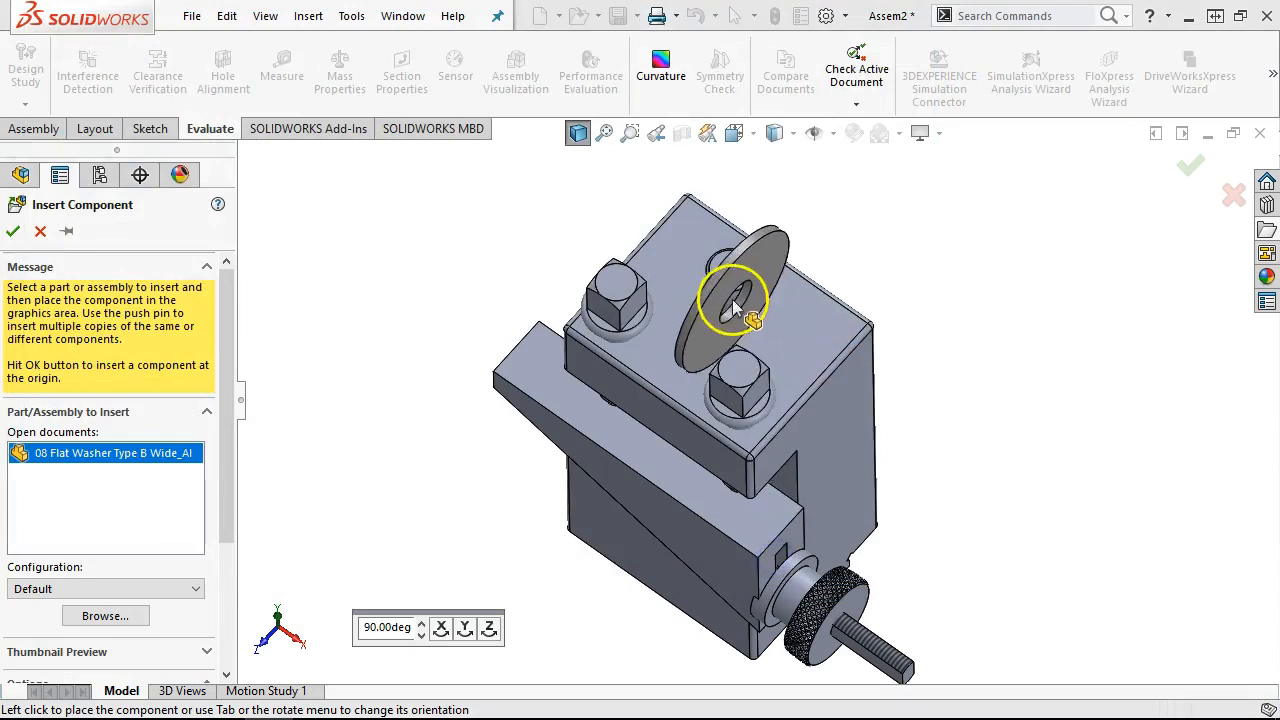
left_click(489, 630)
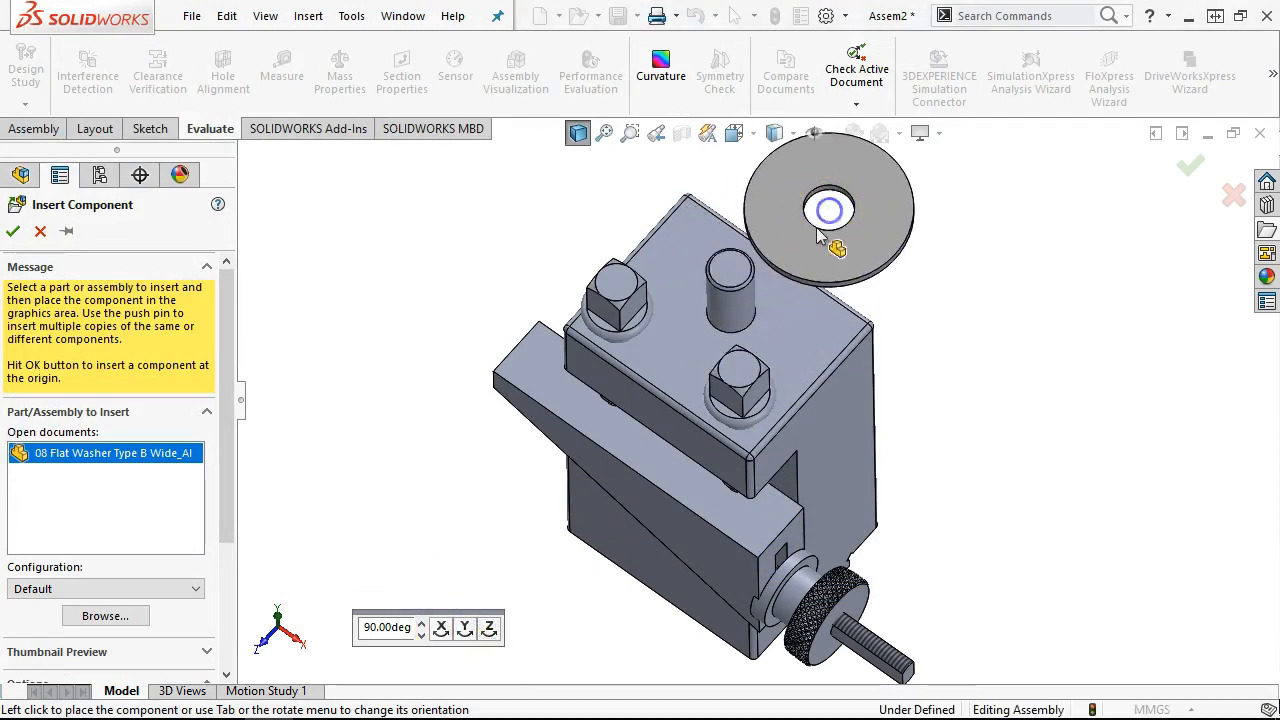
left_click(818, 234)
Step: Mate the Flat Washer's hole concentric with the Bolt's cylindrical shank
scroll(815, 220, "down", 5)
left_click(808, 165)
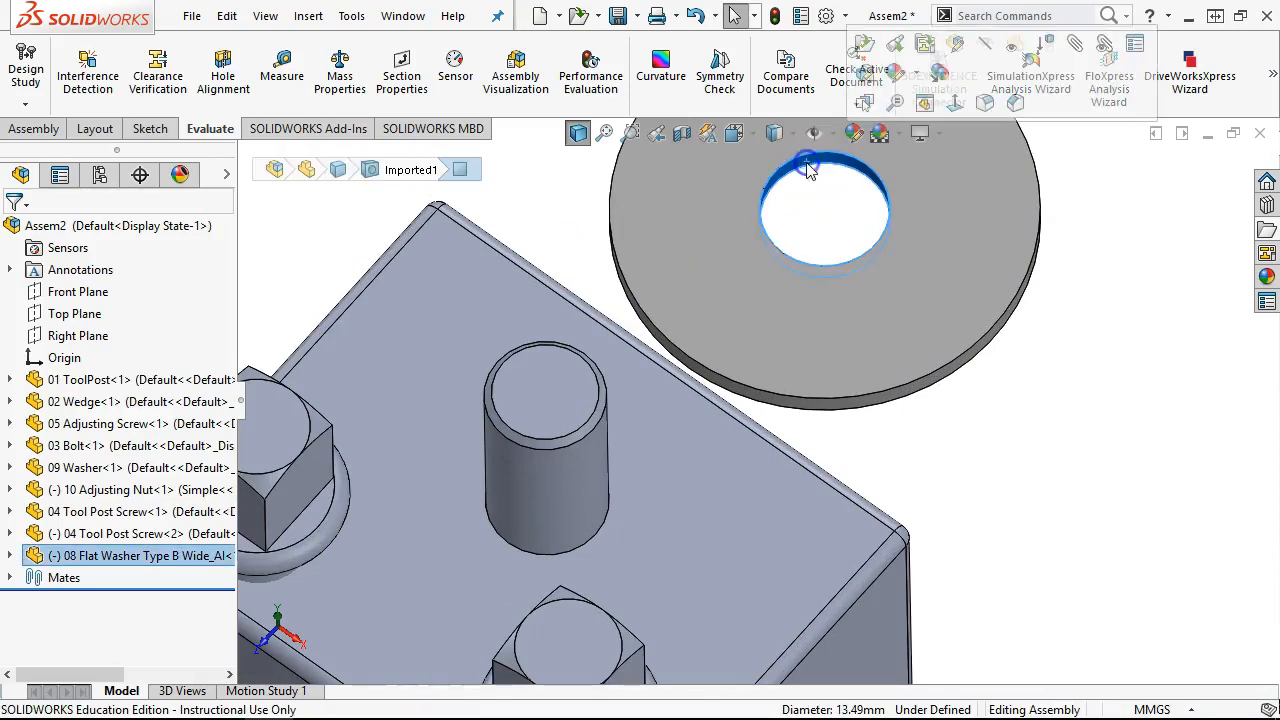
left_click(573, 517, "ctrl")
left_click(704, 491)
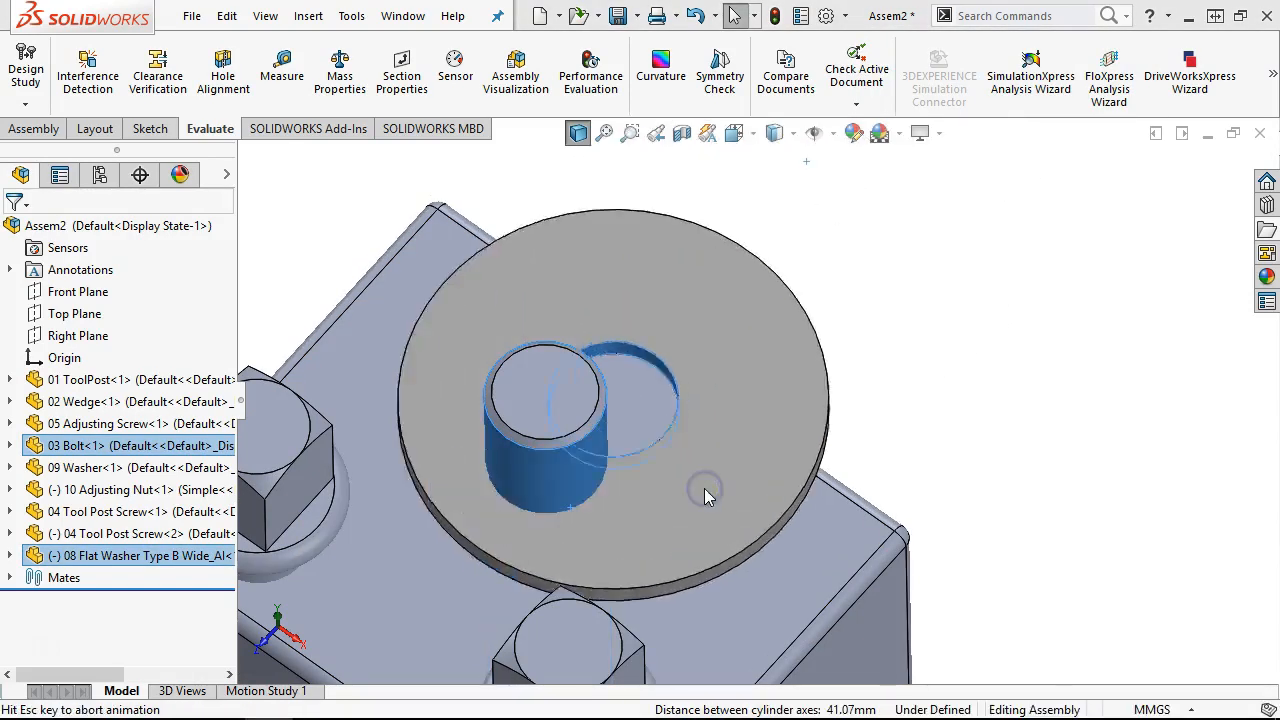
Step: Mate the Flat Washer's underside coincident with the ToolPost's top face
left_click(791, 523)
middle_click_drag(791, 523, 891, 477)
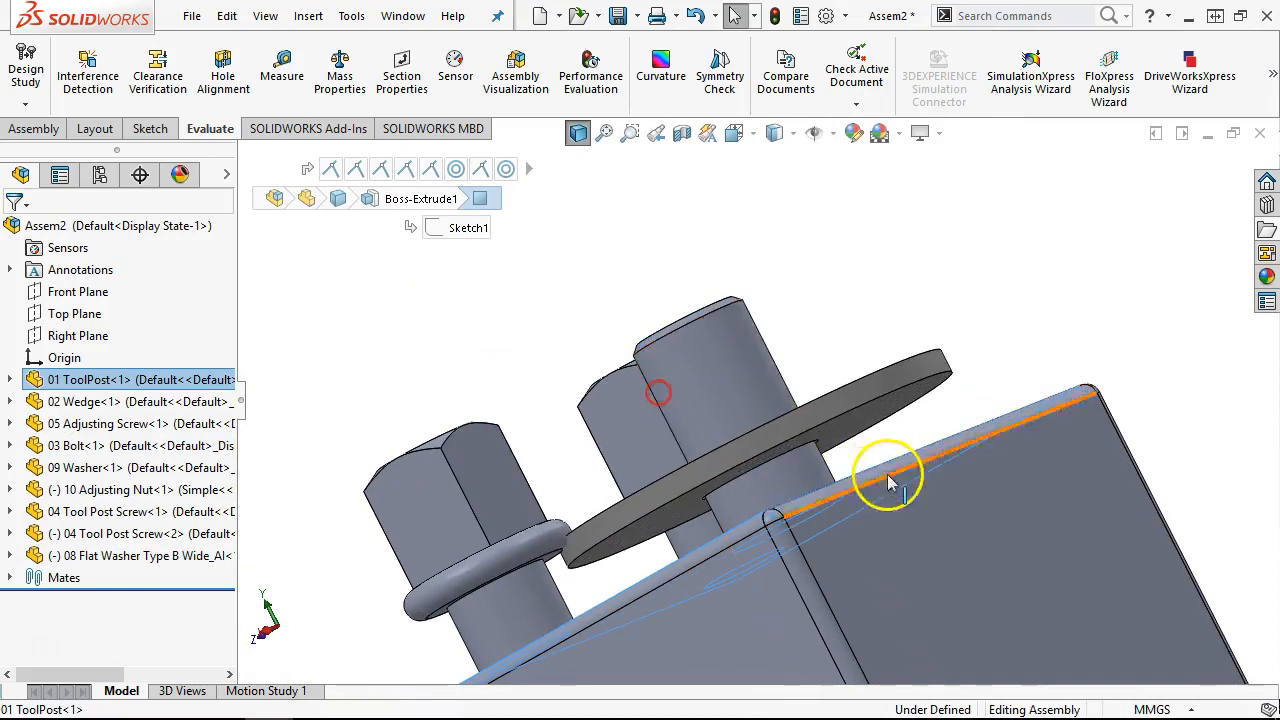
left_click(880, 429, "ctrl")
left_click(927, 394)
middle_click_drag(925, 400, 915, 237)
middle_click_drag(953, 305, 989, 395)
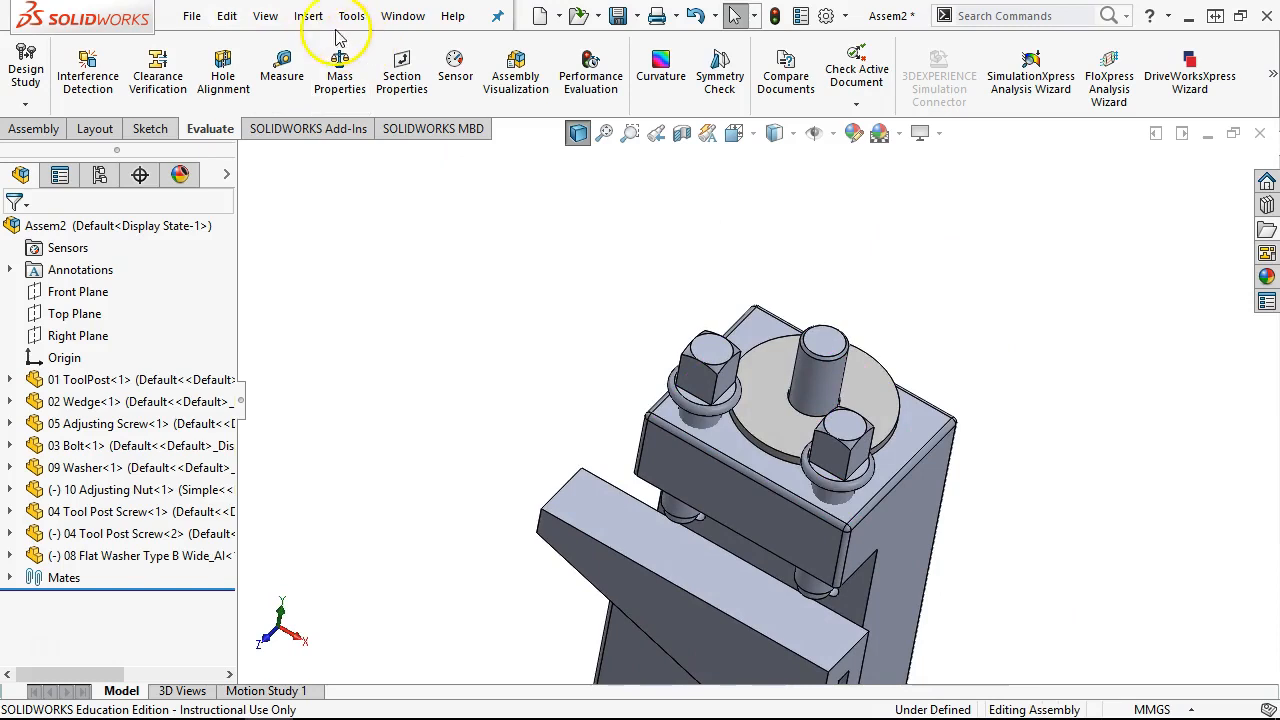
Step: Insert the 06 Hex Nut_AI part and place it just behind the Bolt's upper end
left_click(34, 129)
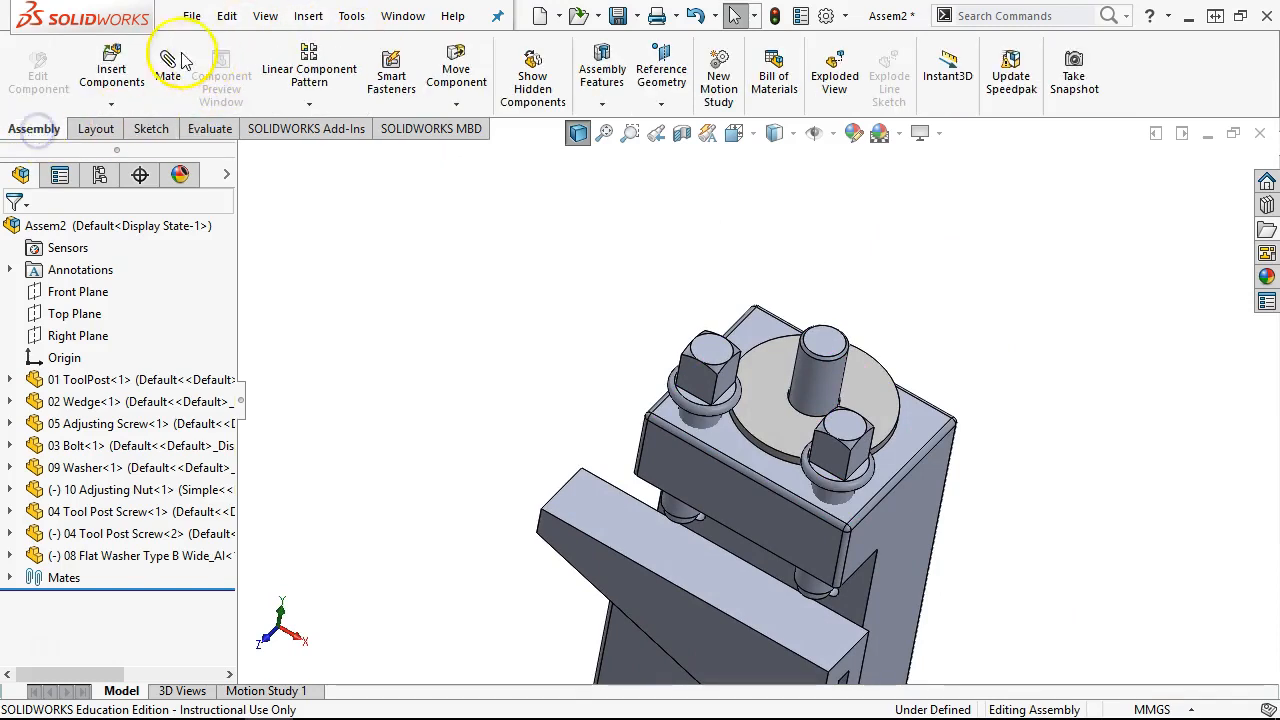
left_click(112, 62)
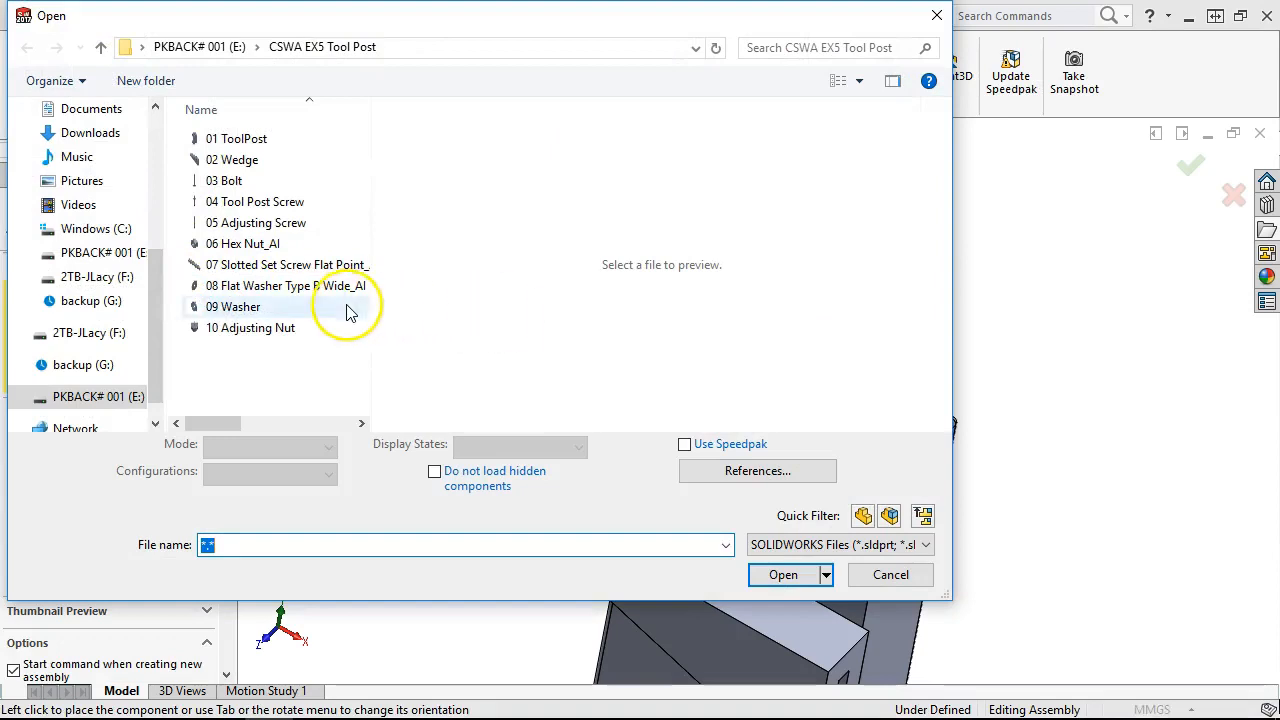
left_click(243, 244)
left_click(776, 568)
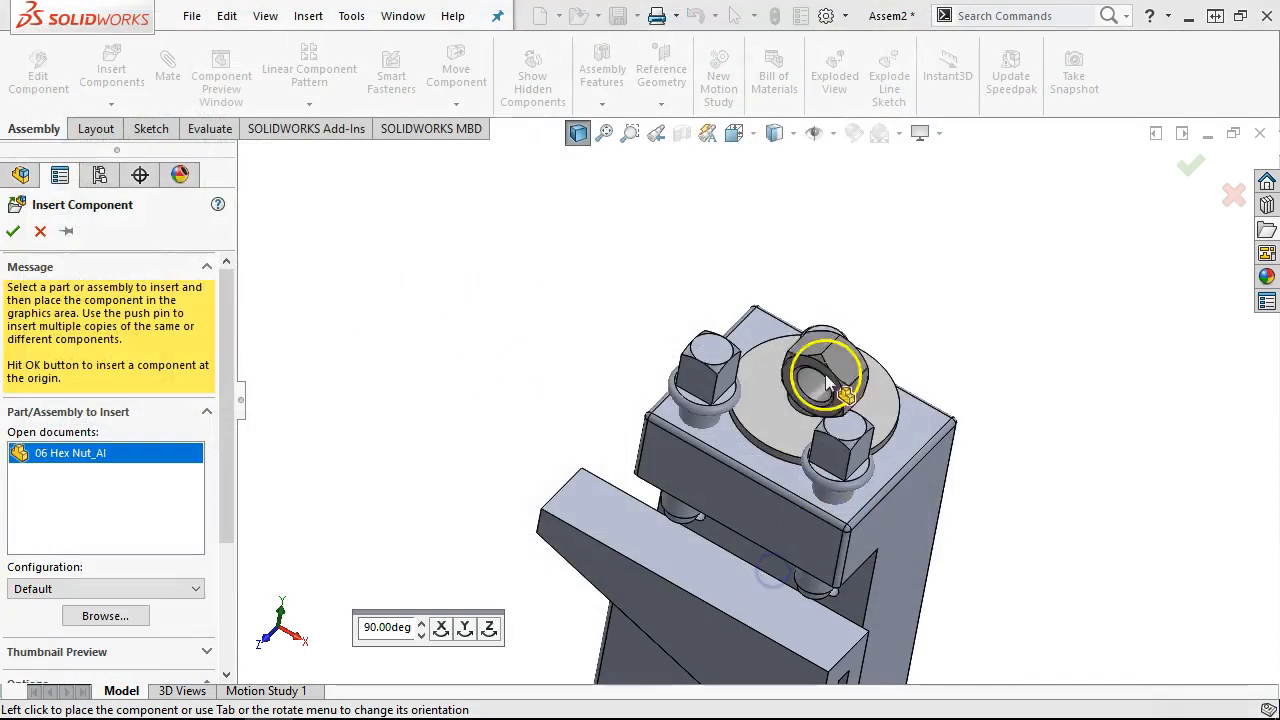
left_click(826, 318)
Step: Mate the Hex Nut's bore concentric with the Bolt's cylindrical shank
scroll(826, 318, "down", 2)
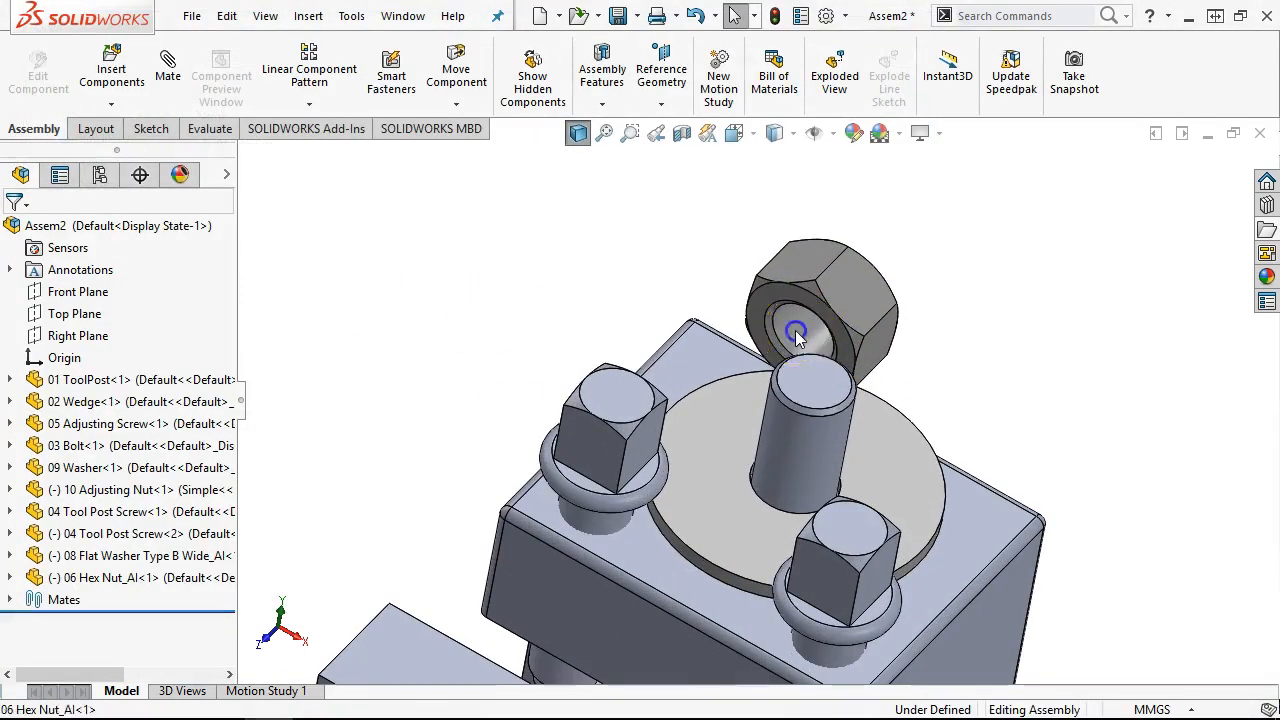
left_click(785, 326)
left_click(766, 414, "ctrl")
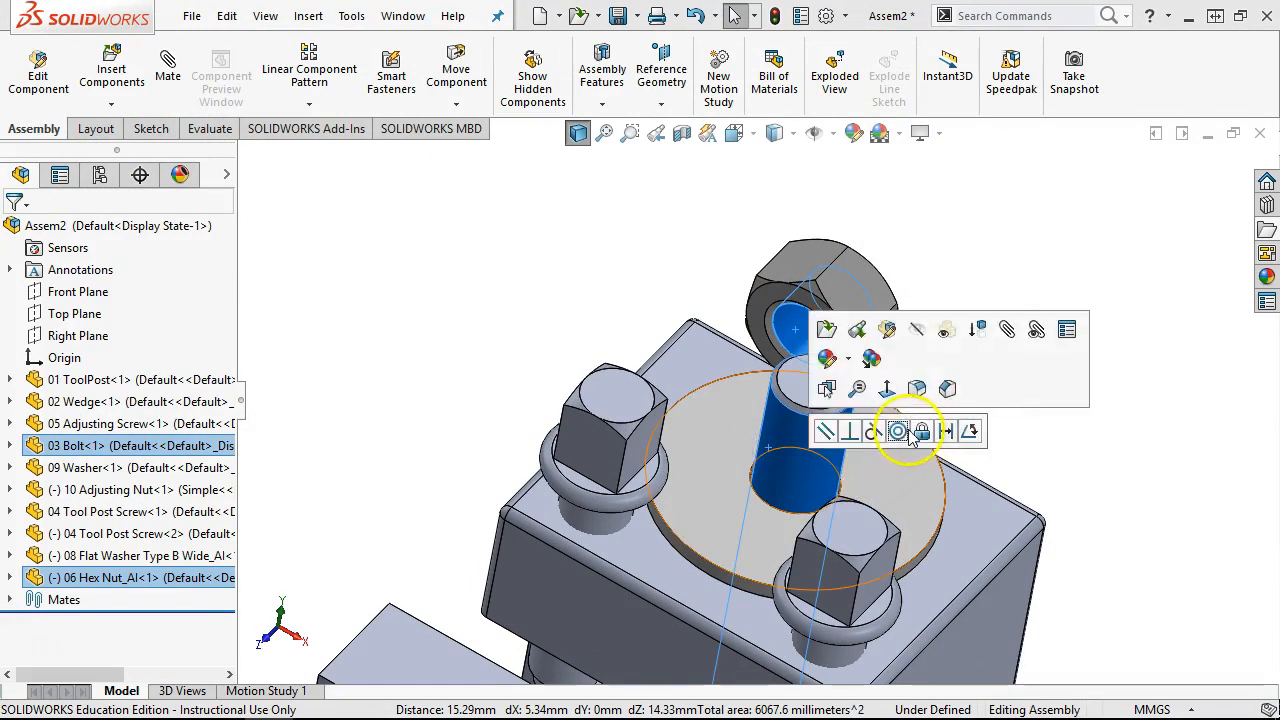
left_click(897, 432)
Step: Mate the Hex Nut's bottom face coincident with the top face of the Flat Washer
middle_click_drag(855, 368, 760, 251)
scroll(871, 434, "down", 4)
left_click(880, 431)
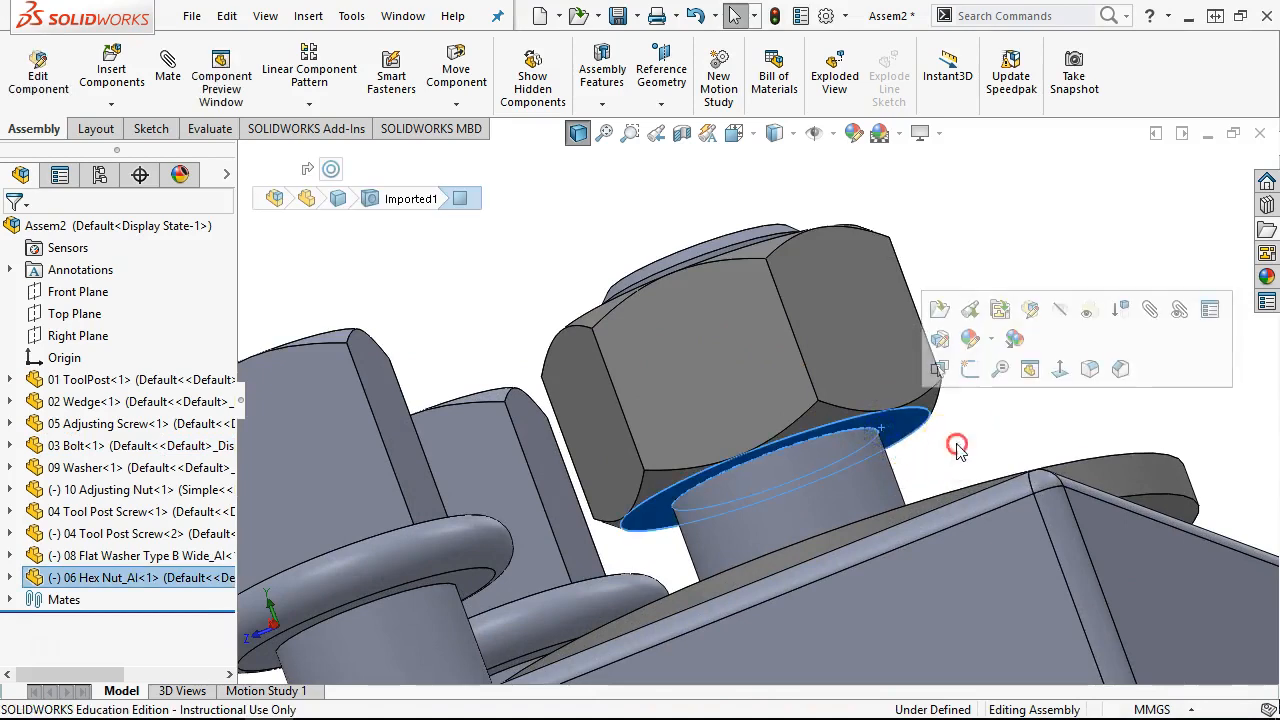
middle_click_drag(957, 443, 1030, 570)
left_click(1030, 570, "ctrl")
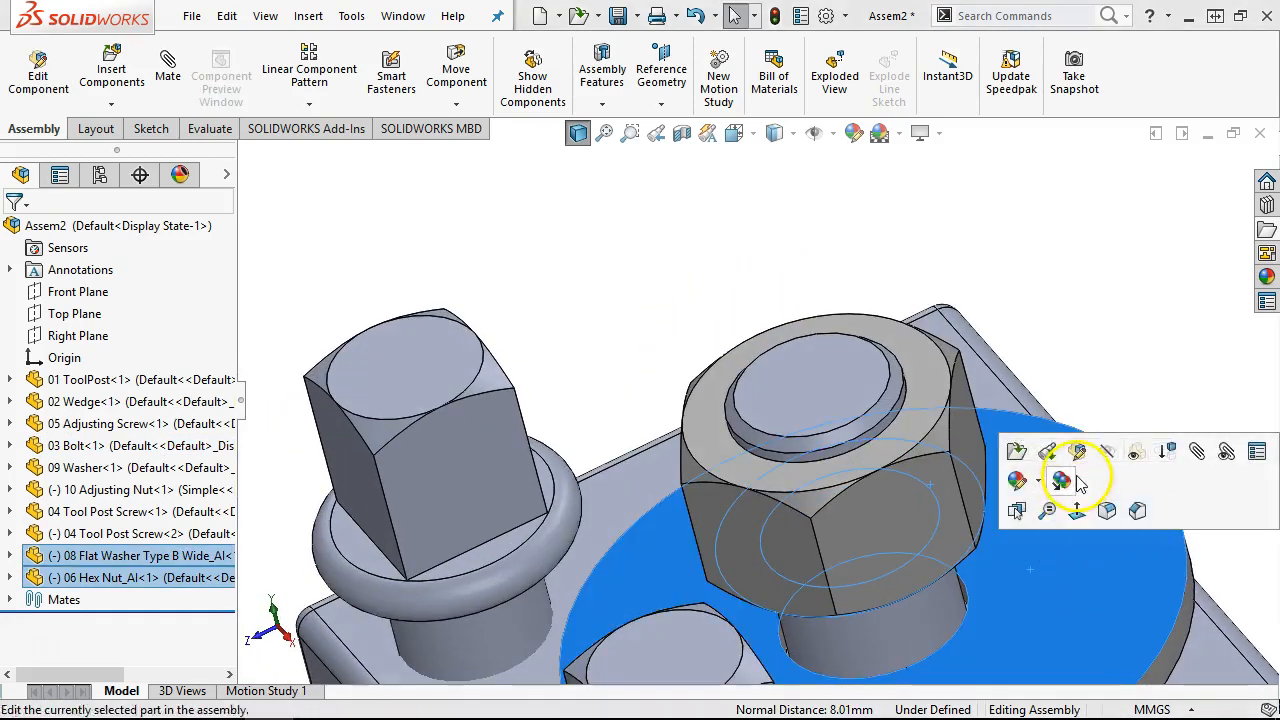
left_click(167, 67)
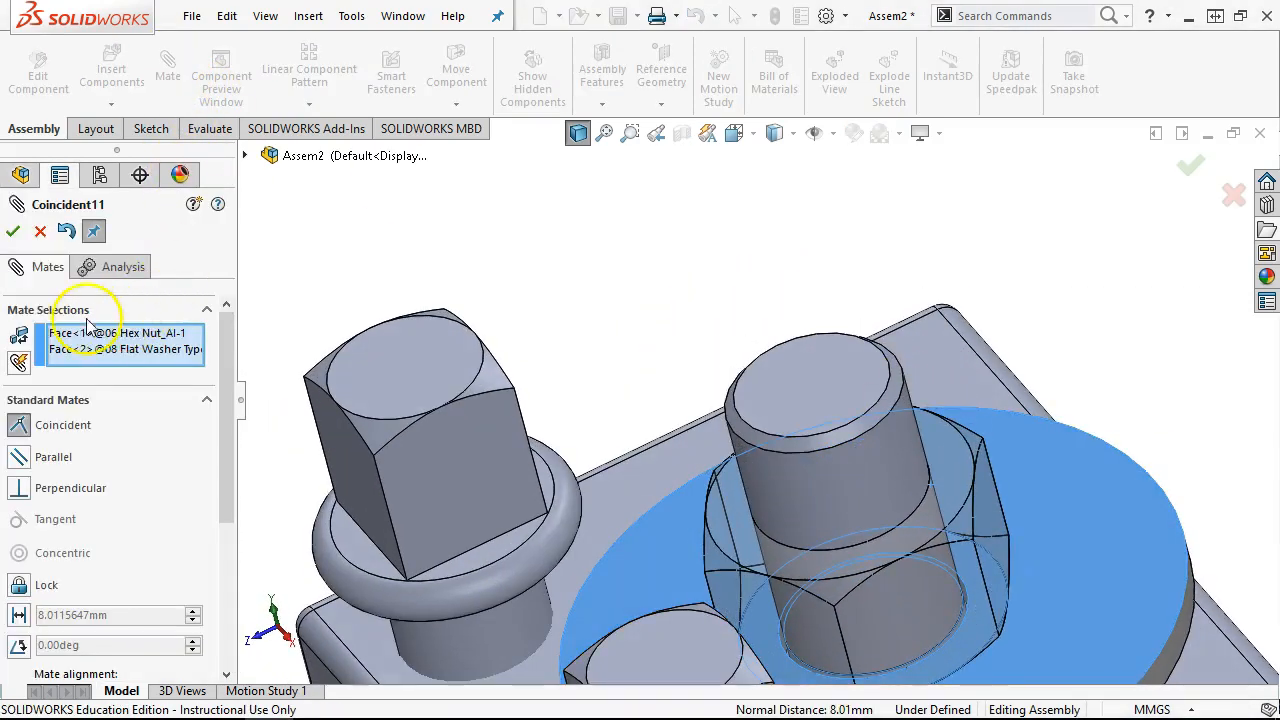
left_click(13, 226)
scroll(600, 296, "up", 2)
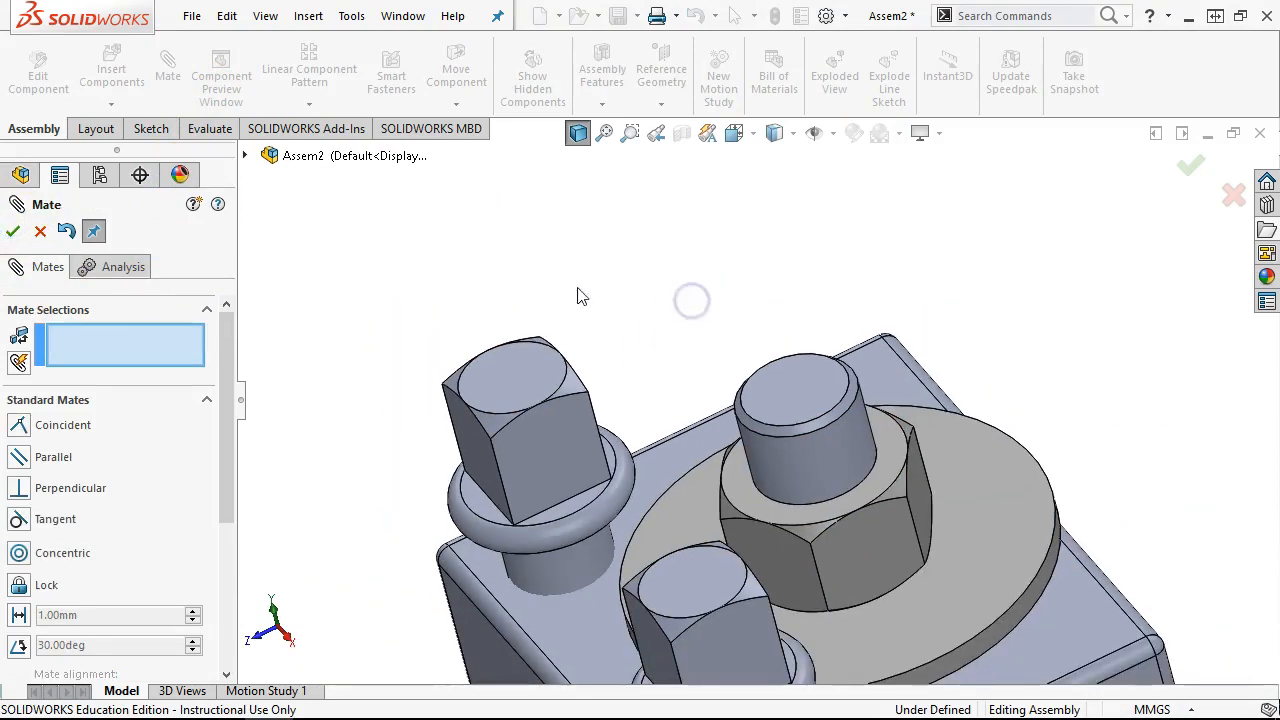
left_click(13, 233)
Step: Insert the 07 Slotted Set Screw Flat Point_AI part and place it in the free space beside the ToolPost
key("ctrl+7")
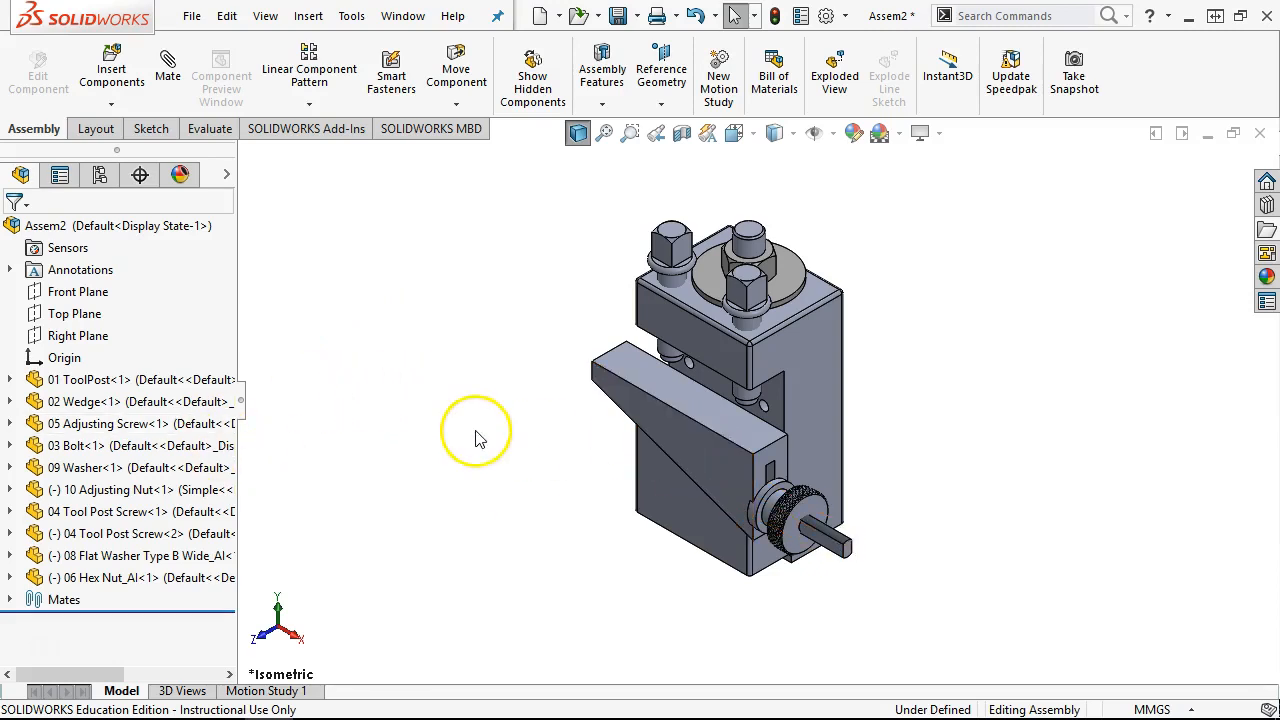
left_click(306, 16)
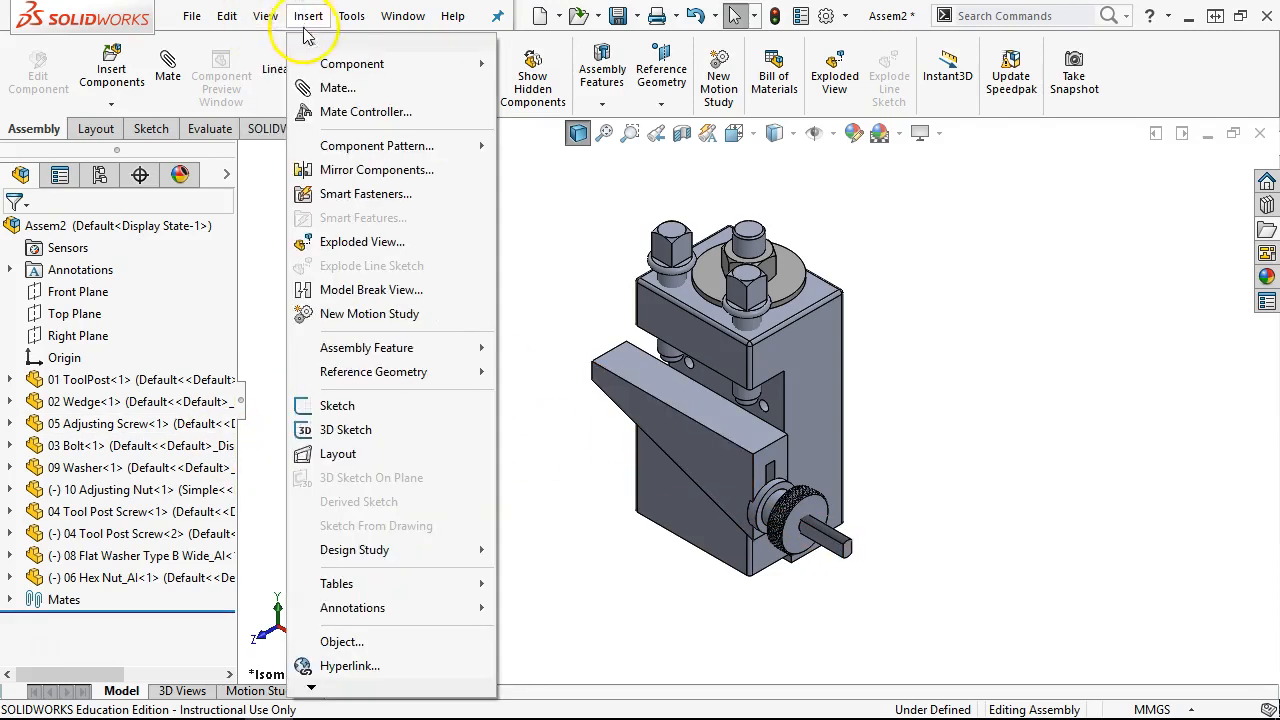
left_click(115, 76)
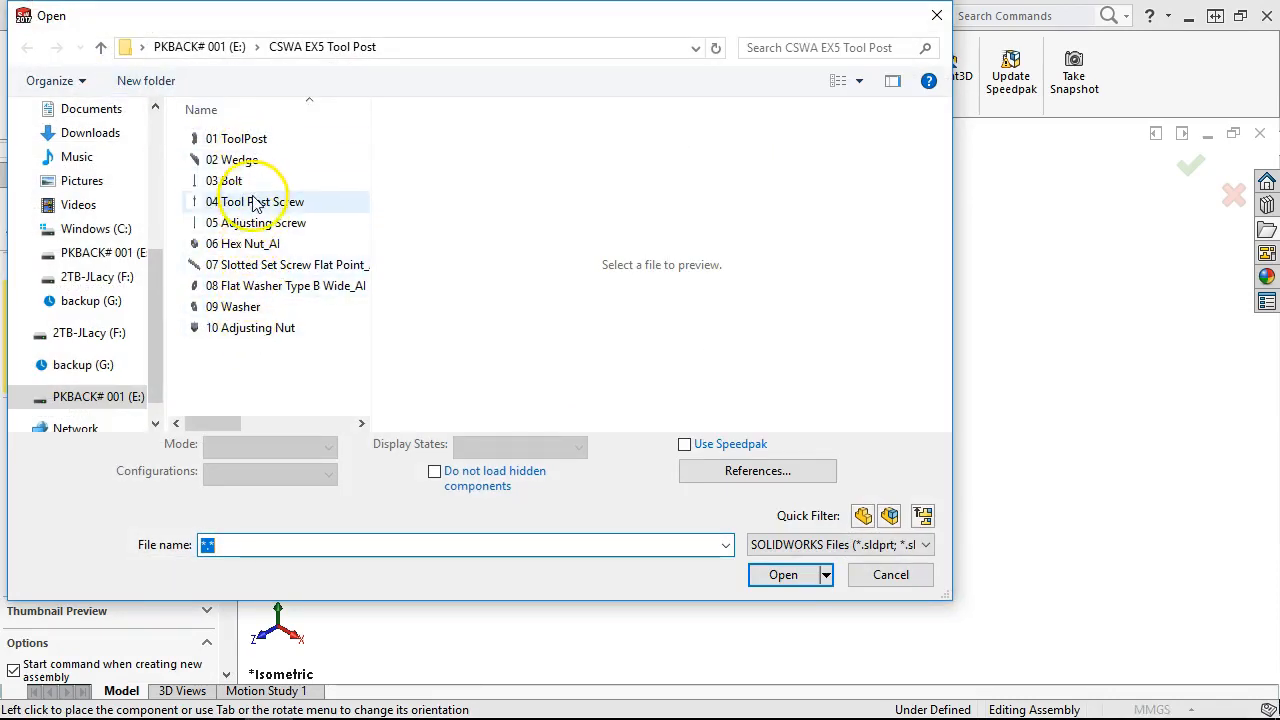
left_click(287, 266)
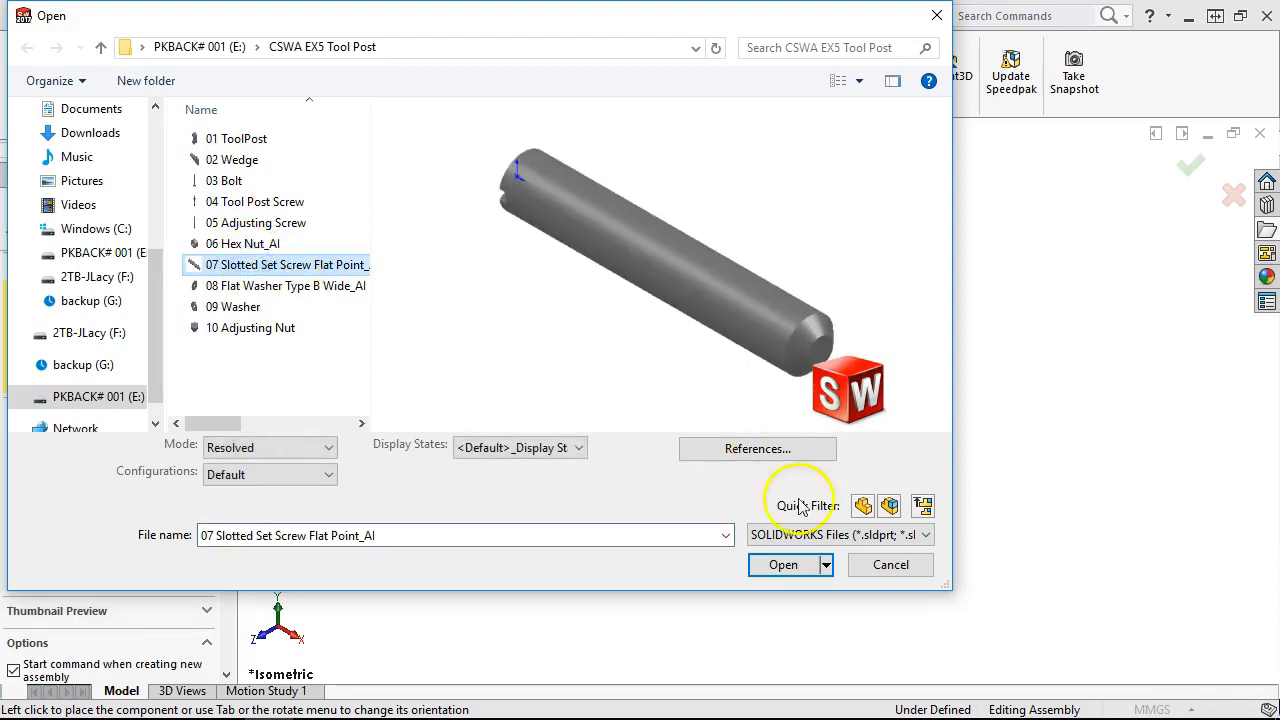
left_click(784, 566)
scroll(840, 410, "down", 3)
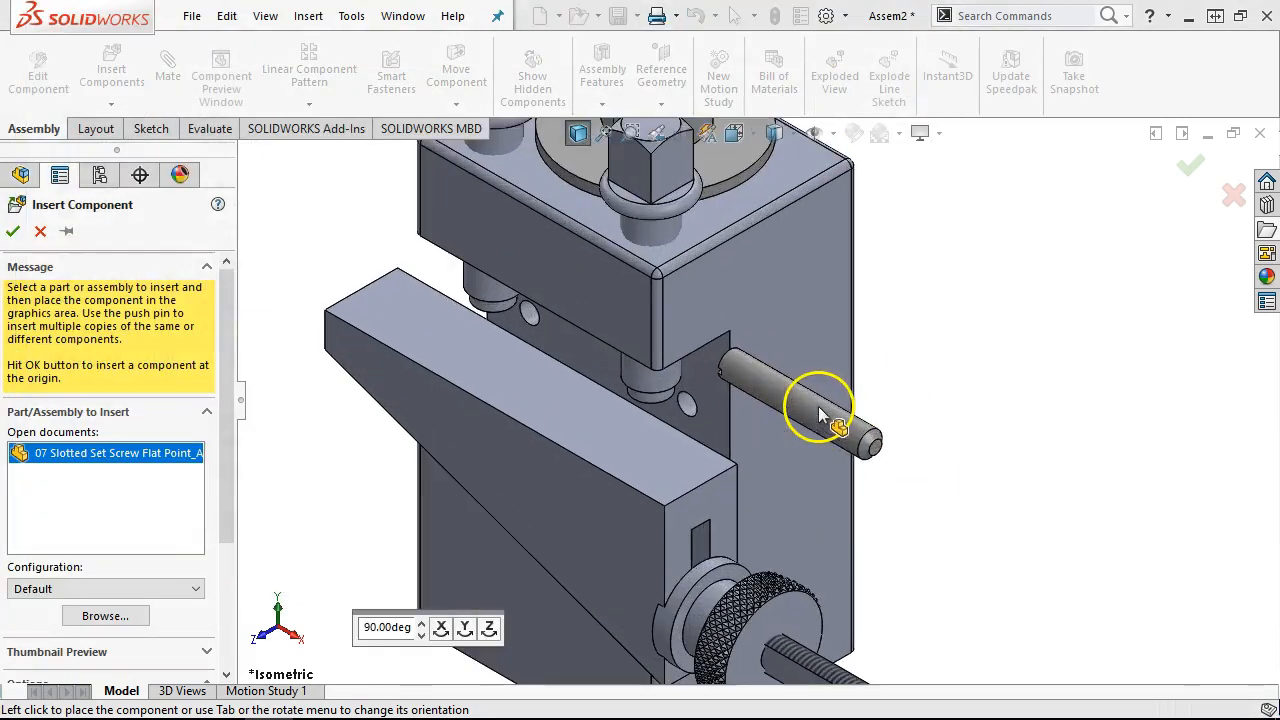
left_click(1044, 344)
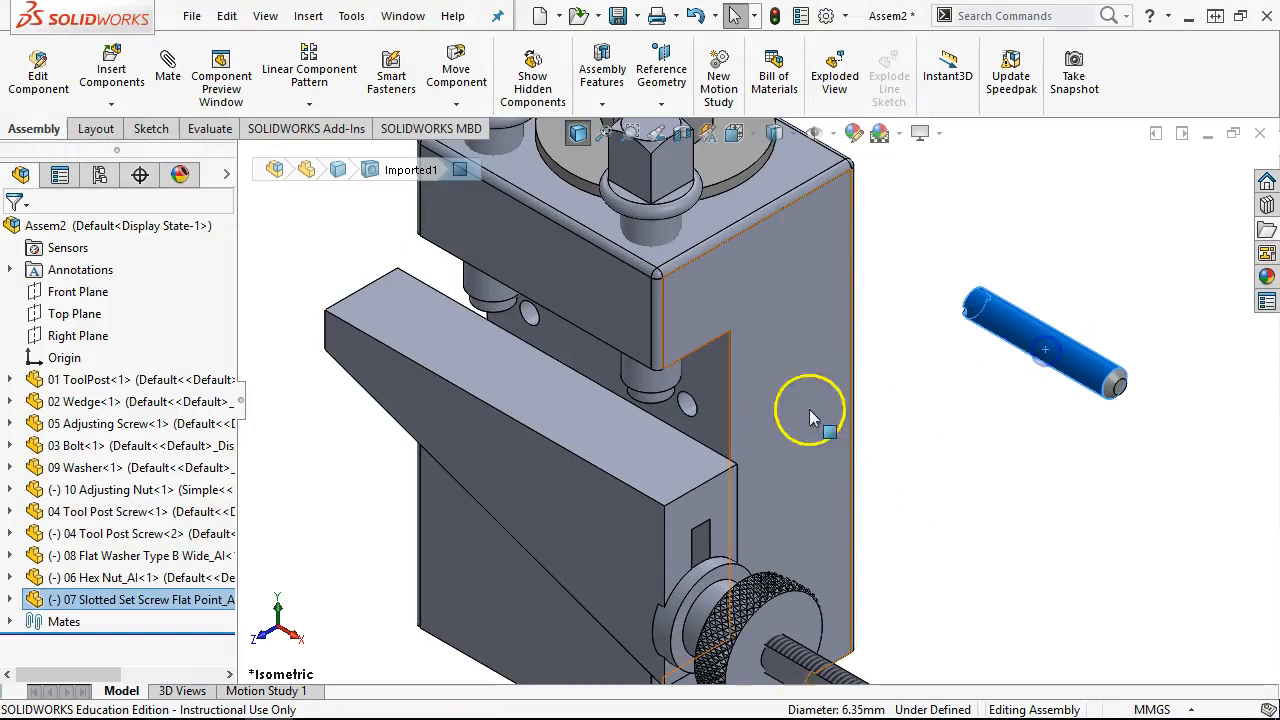
Step: Mate the Slotted Set Screw concentric with the ToolPost side hole nearer the Adjusting Nut, and flip that mate's alignment
left_click(690, 400, "ctrl")
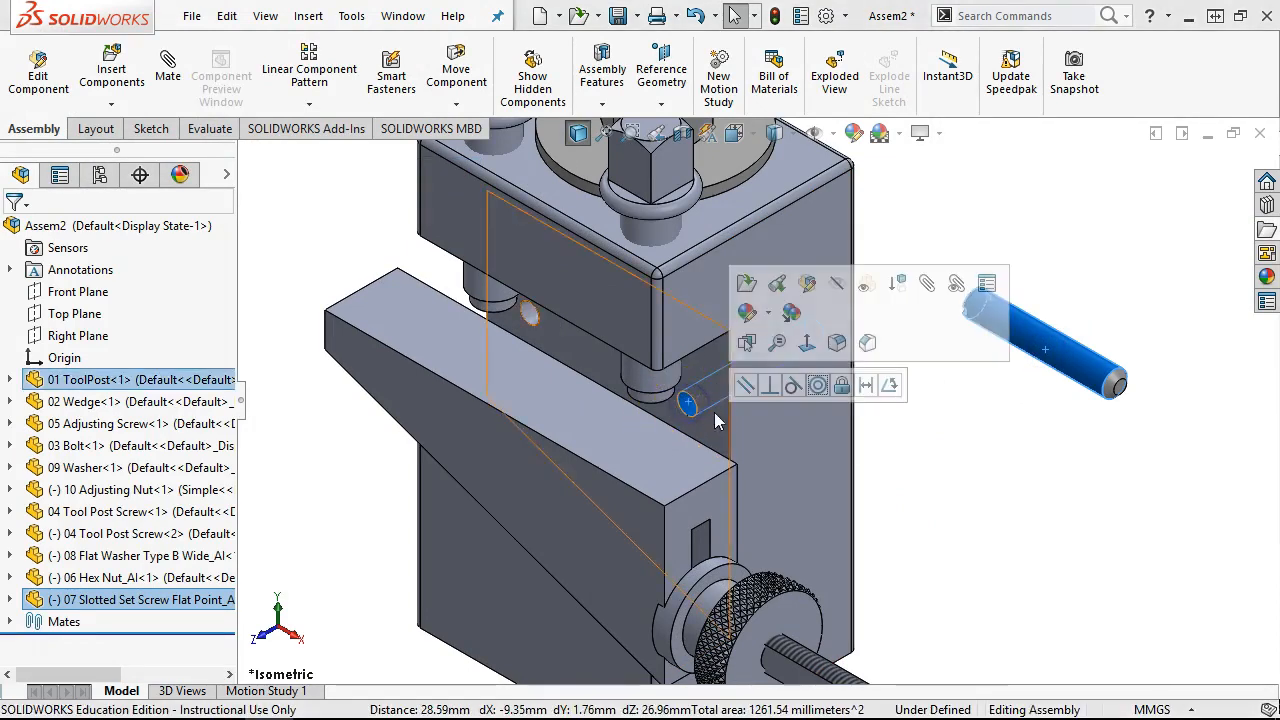
left_click(818, 386)
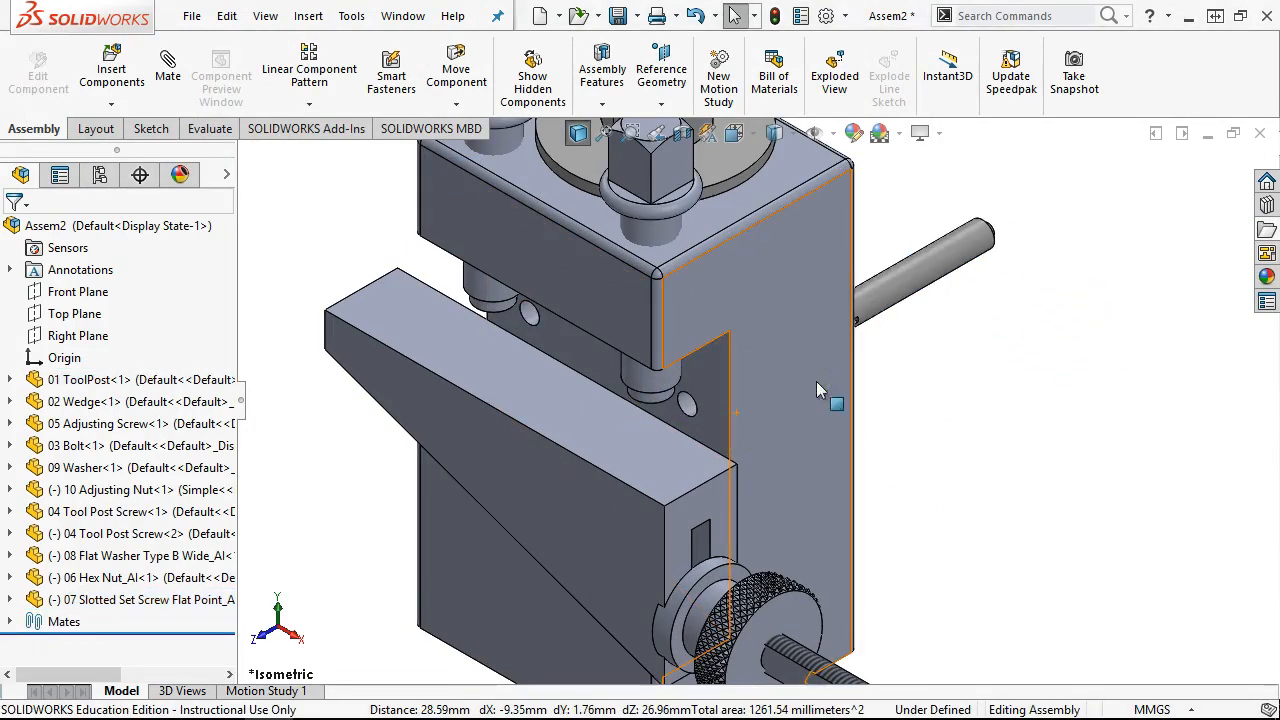
left_click(9, 600)
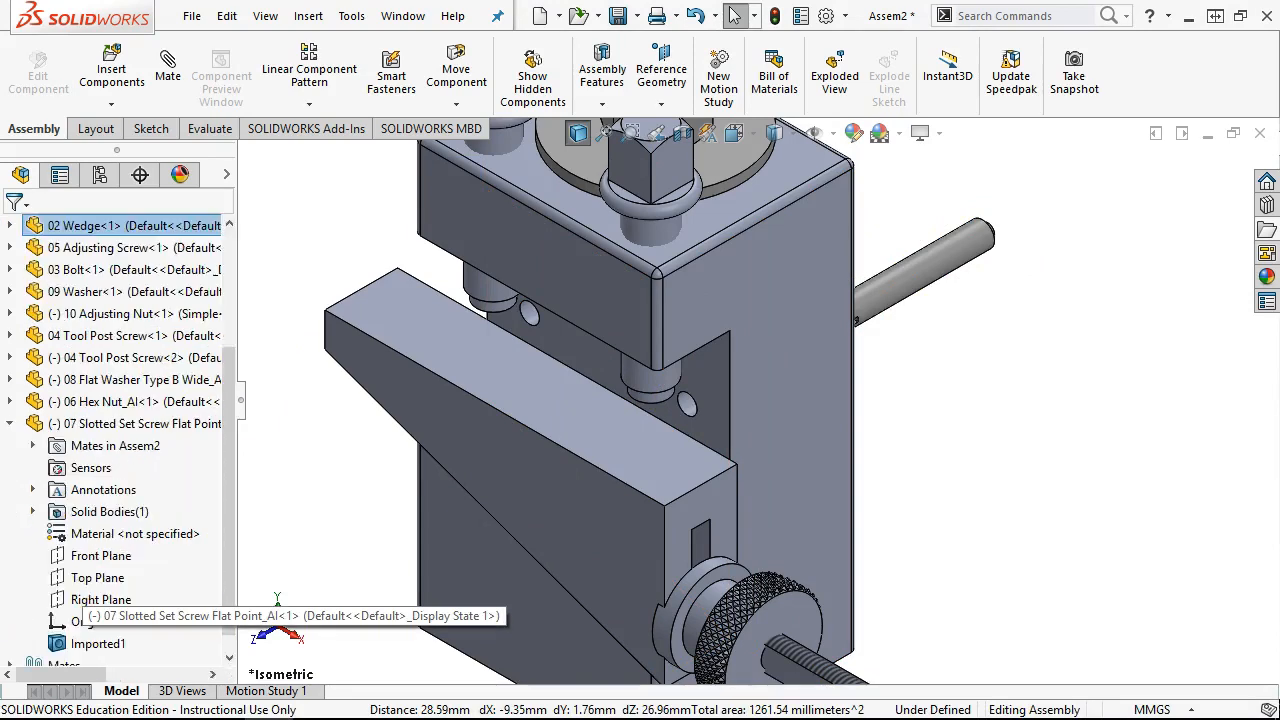
left_click(36, 447)
right_click(110, 467)
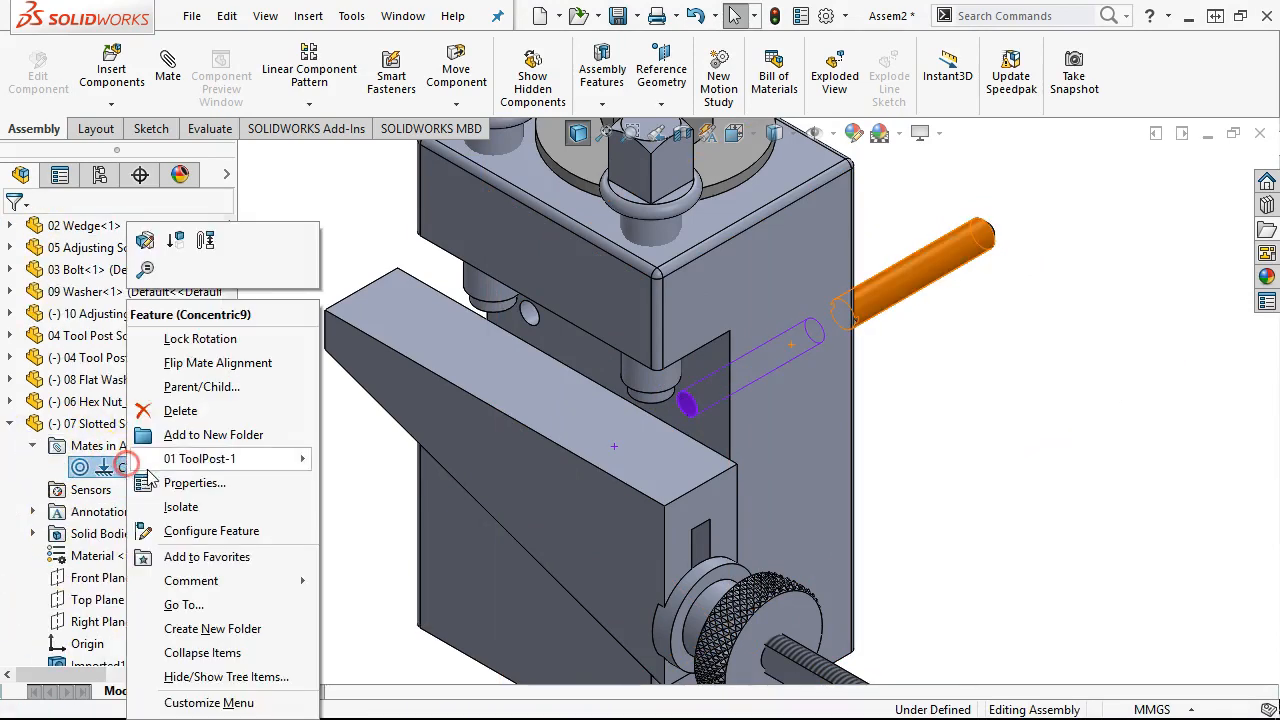
left_click(183, 364)
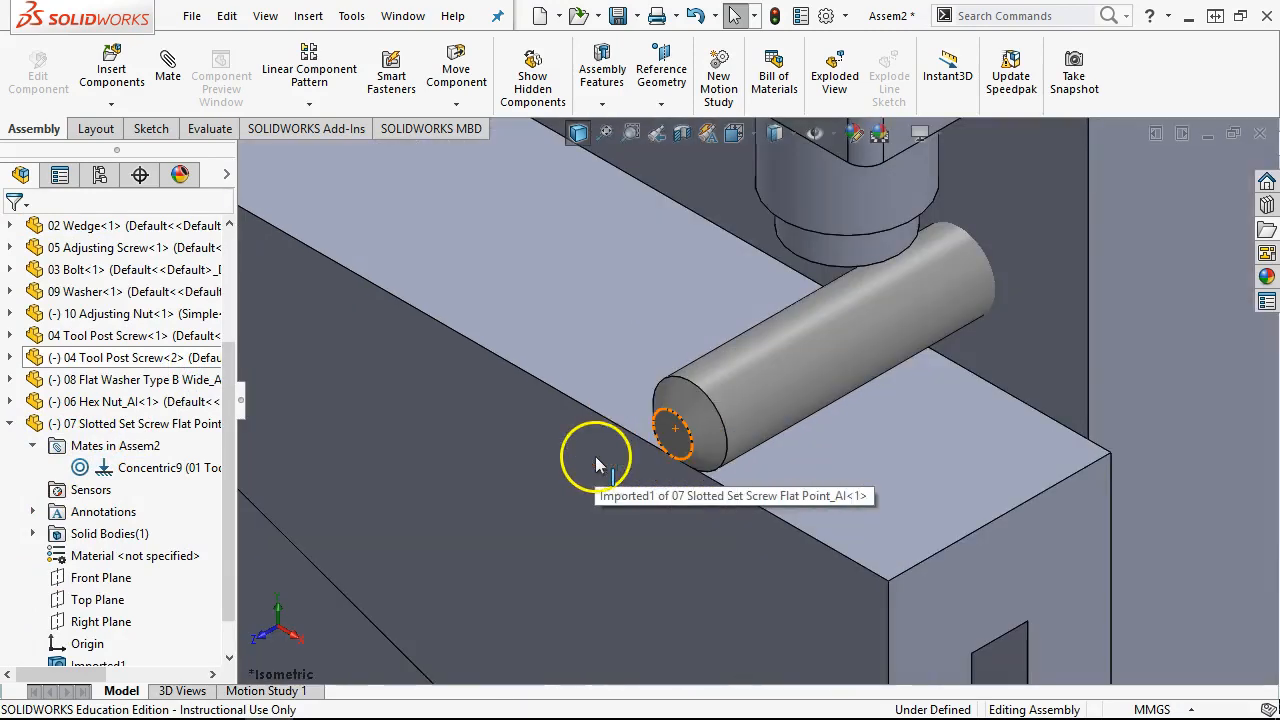
Step: Mate the Slotted Set Screw's flat point end face coincident with the ToolPost's recessed wall around the hole
left_click(677, 429)
left_click(1050, 242)
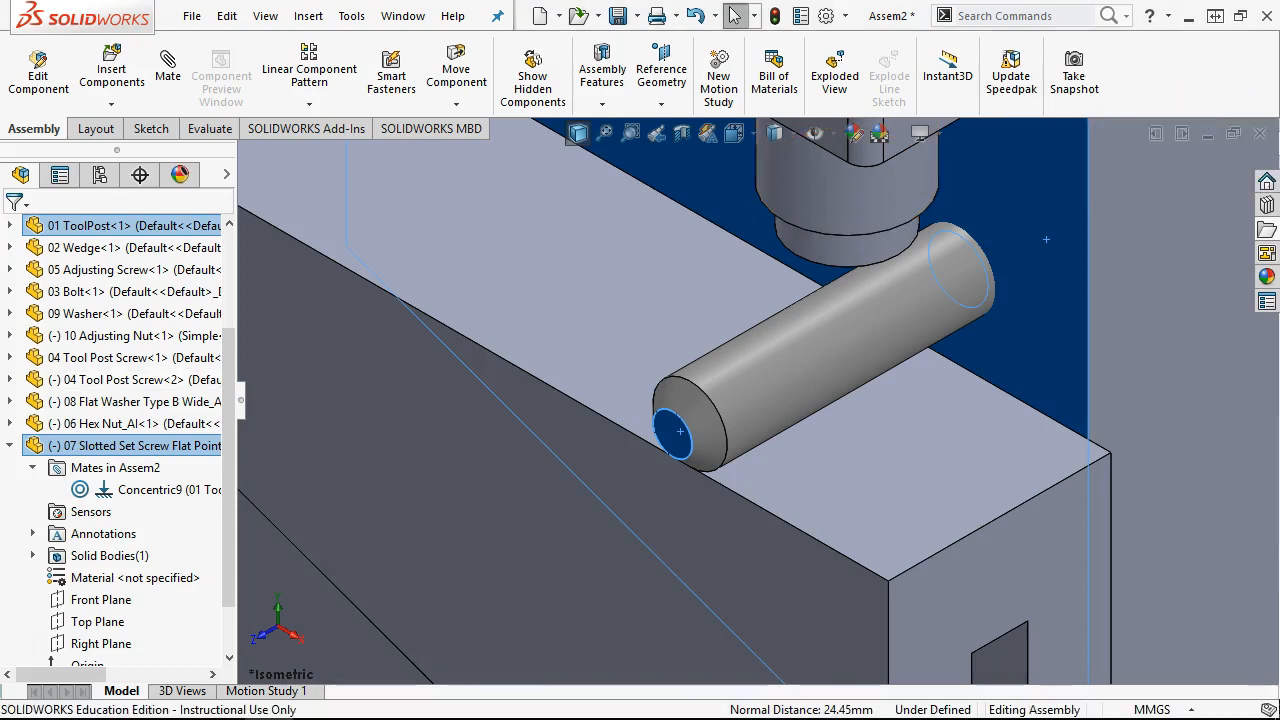
left_click(167, 65)
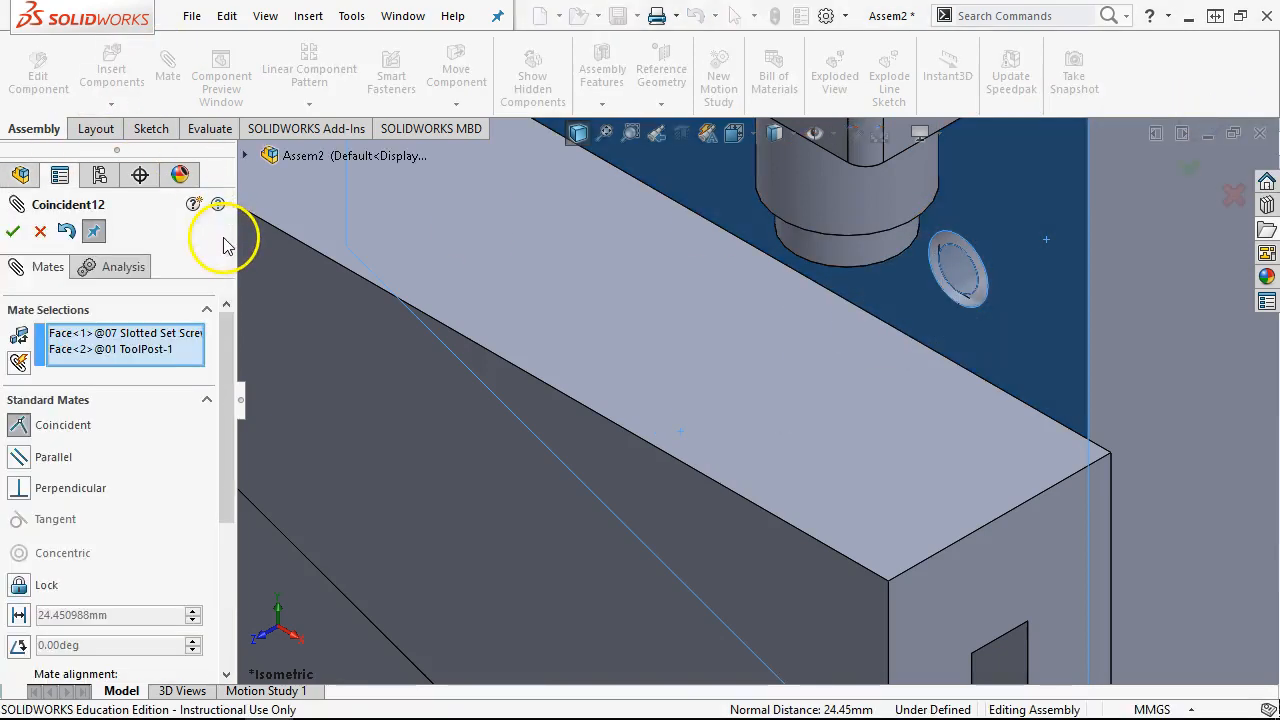
left_click(13, 231)
scroll(680, 331, "up", 3)
scroll(680, 331, "up", 3)
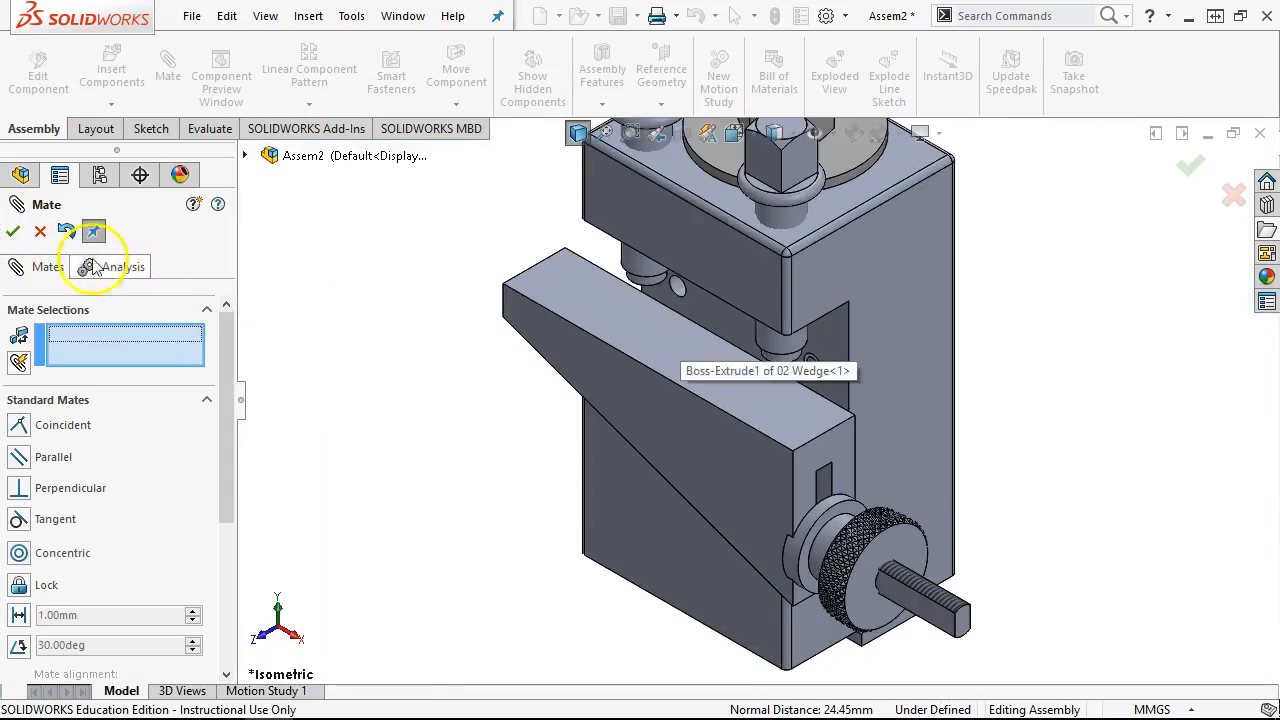
left_click(13, 231)
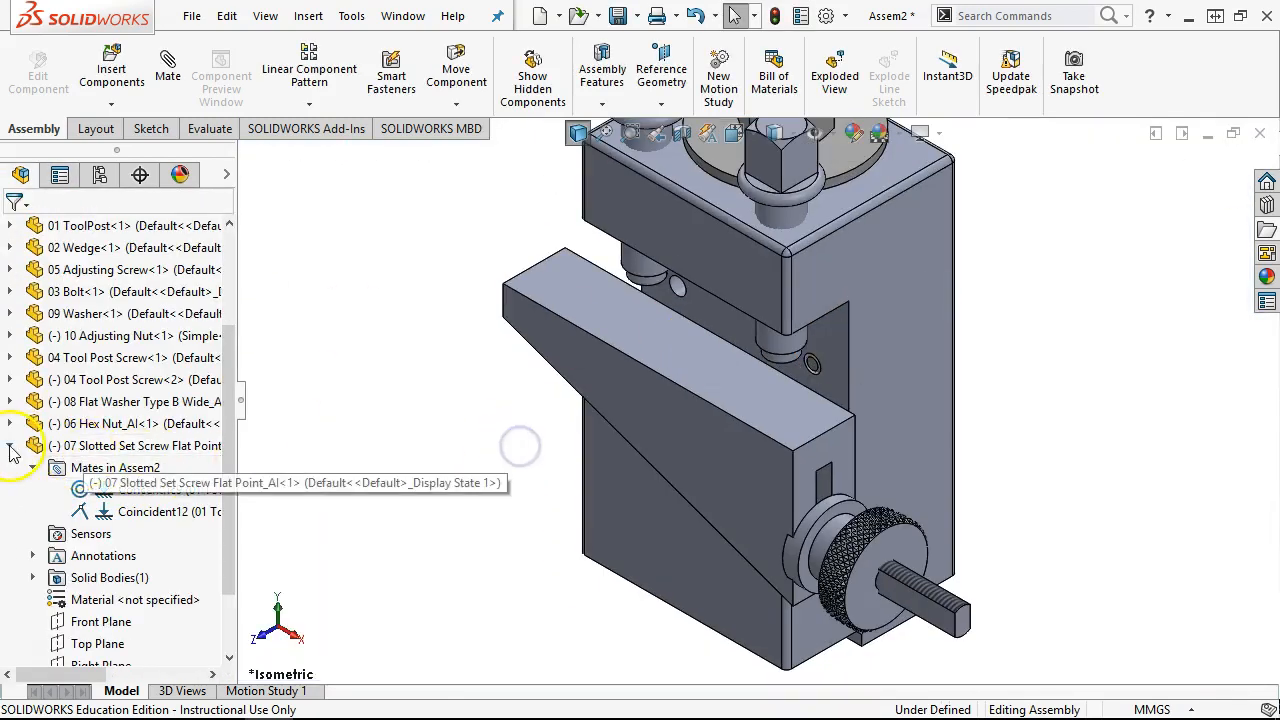
Step: Add a second copy of the 07 Slotted Set Screw Flat Point_AI and mate it concentric with the remaining ToolPost side hole
left_click_drag(195, 597, 441, 296)
left_click(677, 286, "ctrl")
left_click(837, 274)
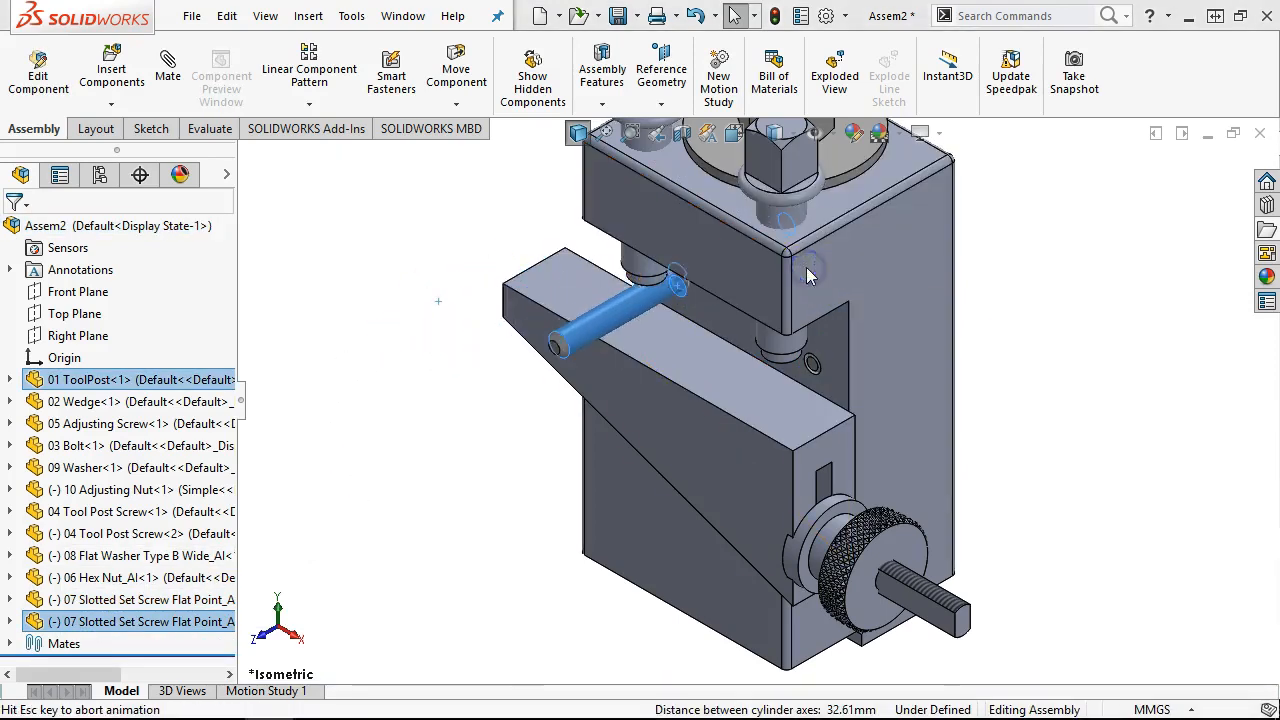
Step: Mate the second Slotted Set Screw's exposed end face coincident with the ToolPost's recessed wall
left_click(721, 307)
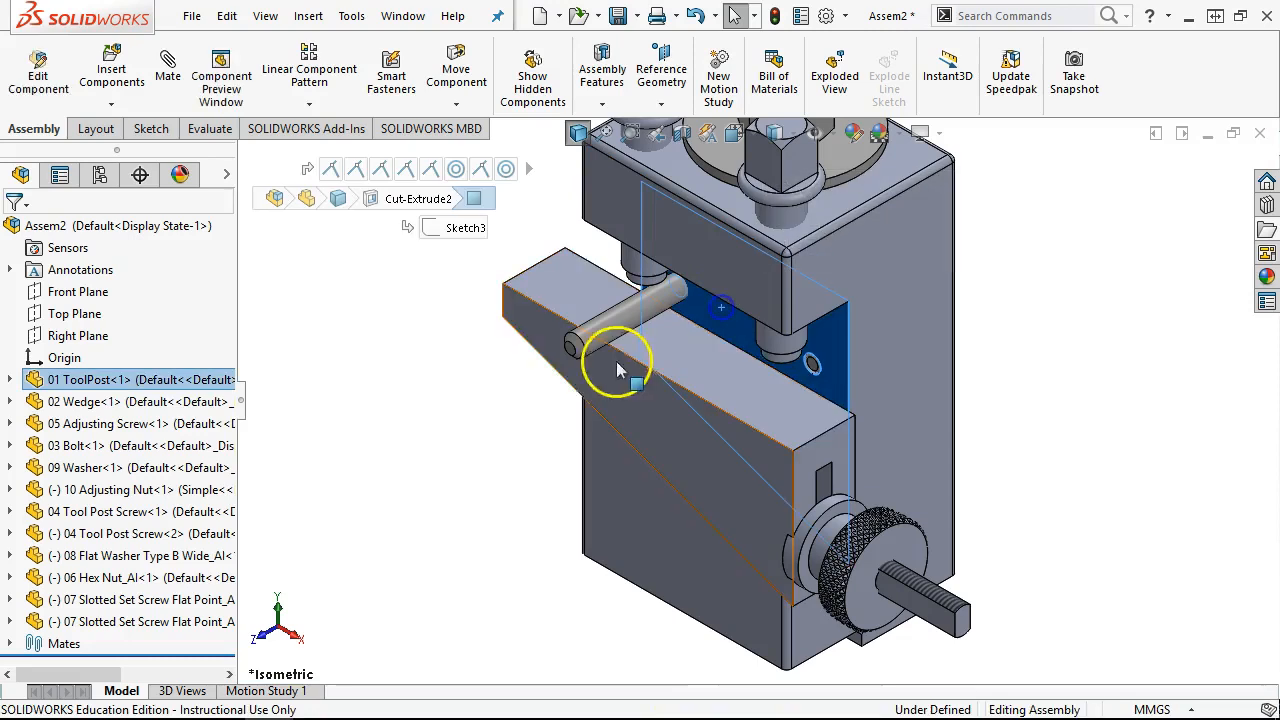
left_click(567, 352, "ctrl")
scroll(571, 358, "down", 4)
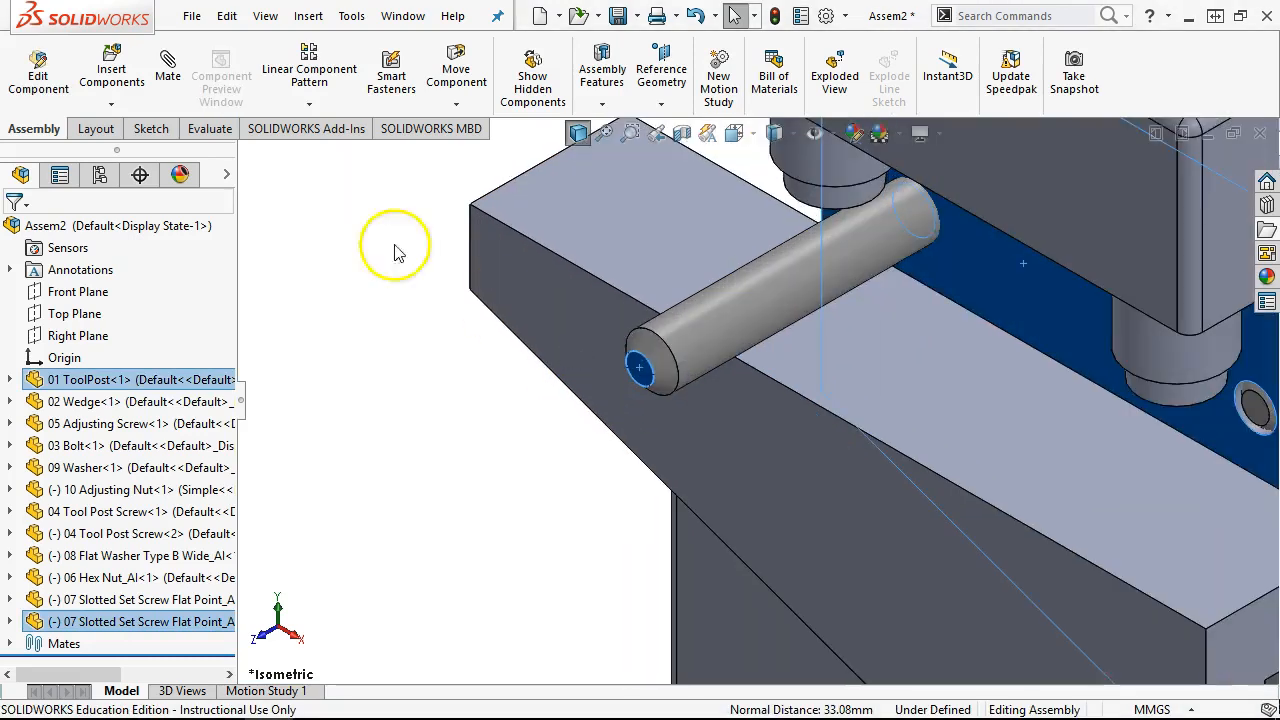
left_click(167, 62)
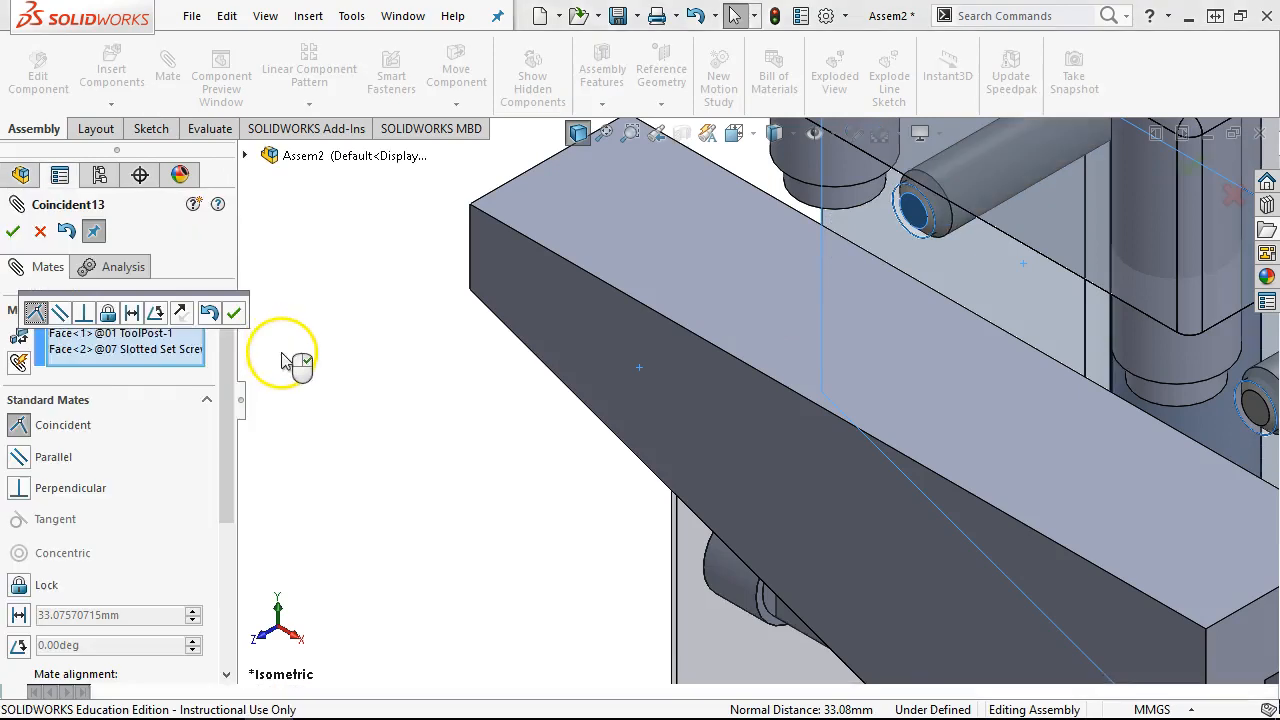
left_click(234, 312)
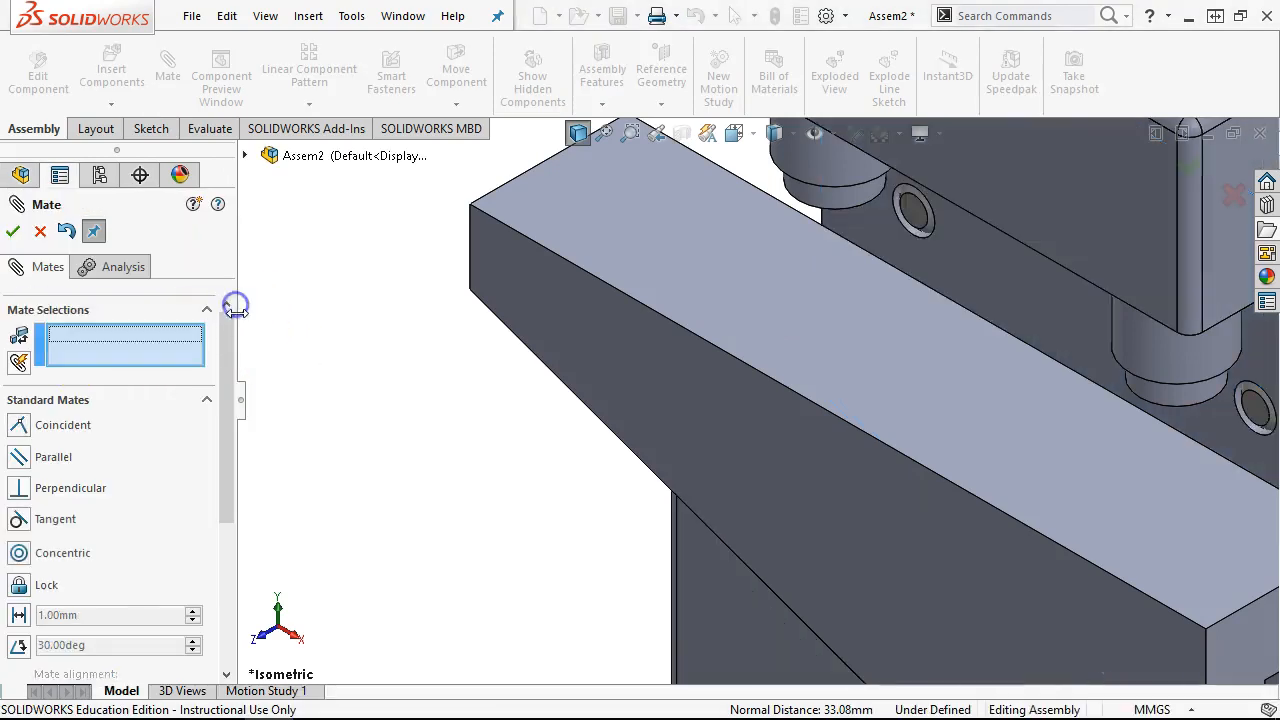
left_click(38, 231)
key("f")
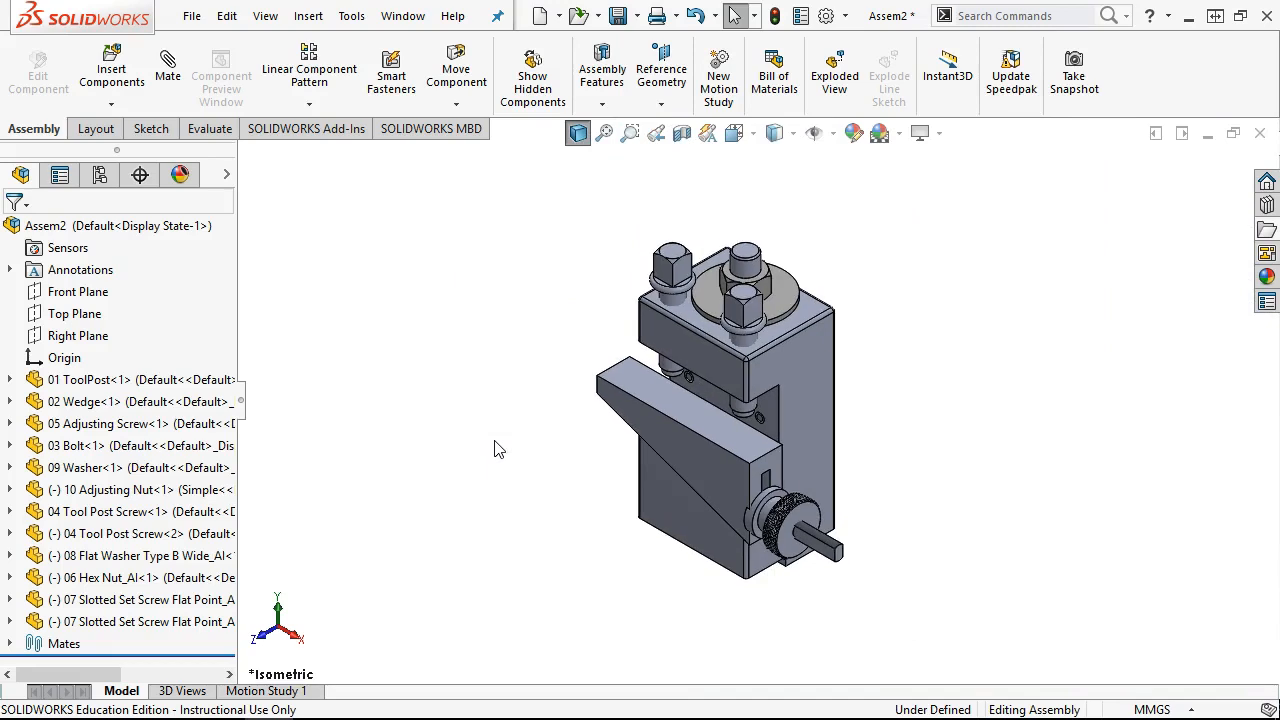
Step: Save the assembly as toolpost in the CSWA EX5 Tool Post folder
left_click(620, 16)
left_click(405, 319)
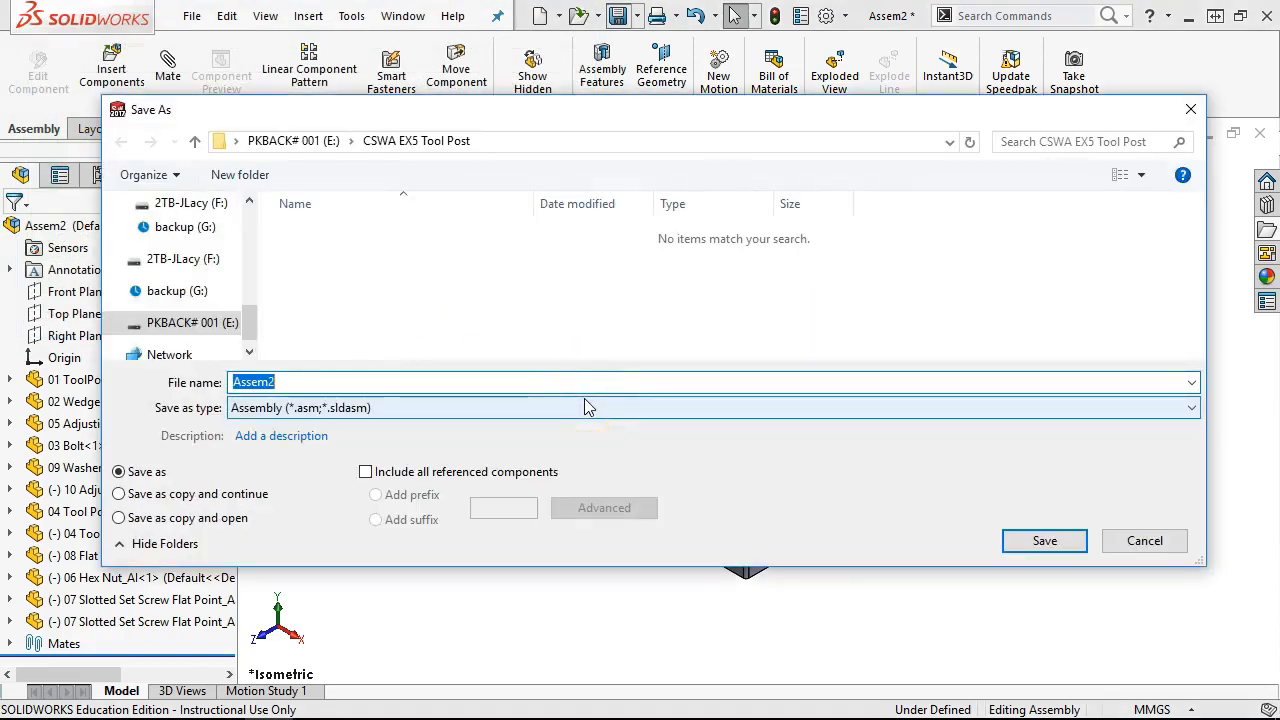
type("oolp")
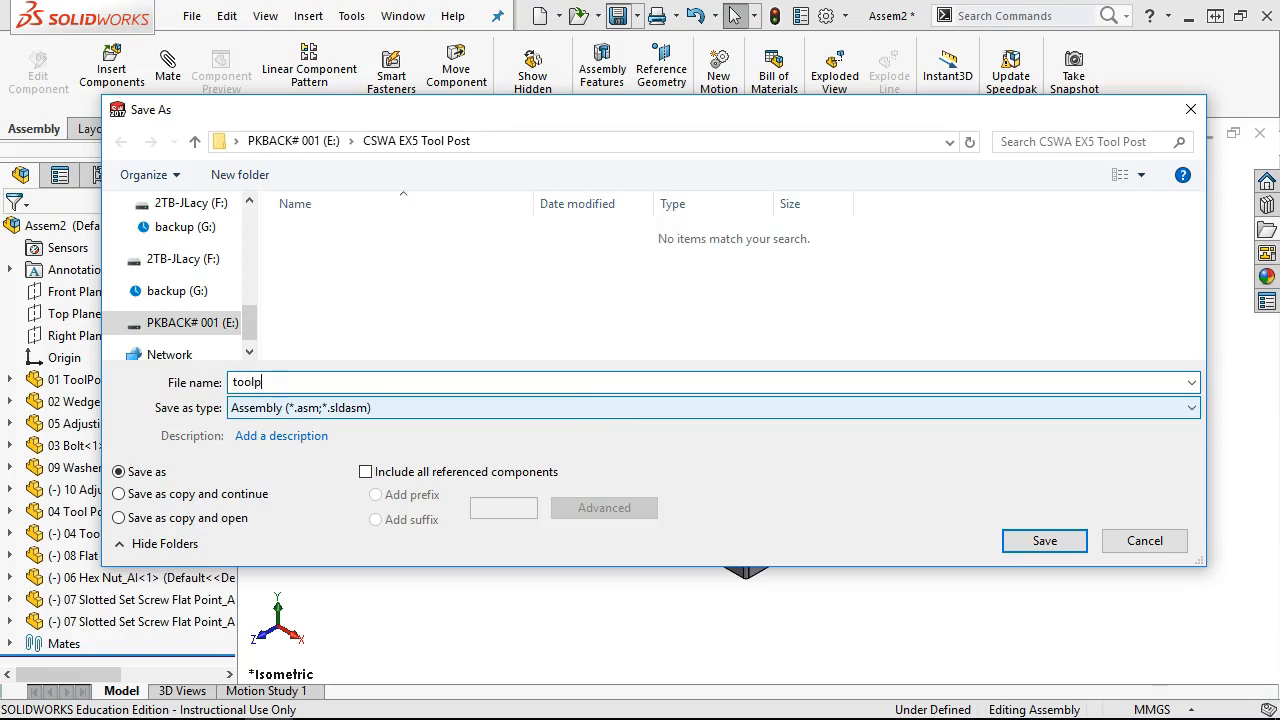
type("ost")
left_click(1020, 539)
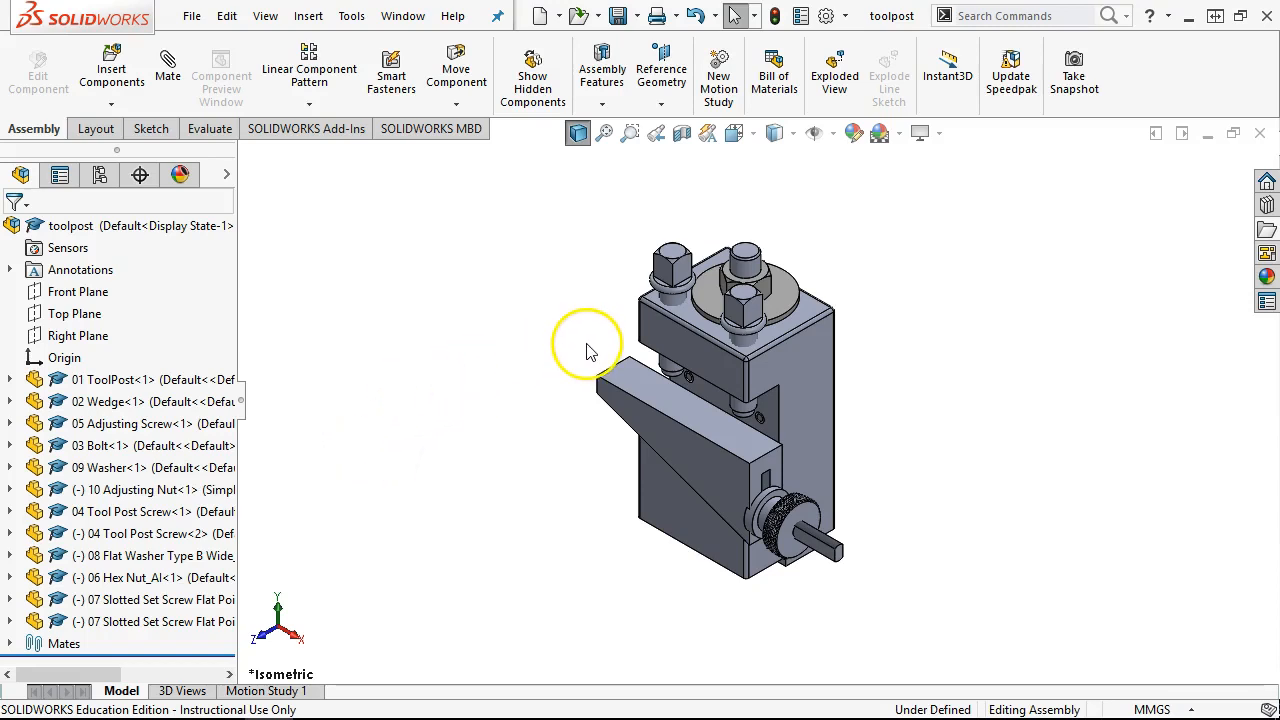
Step: Add a new configuration named dynamic to the toolpost assembly
left_click(100, 176)
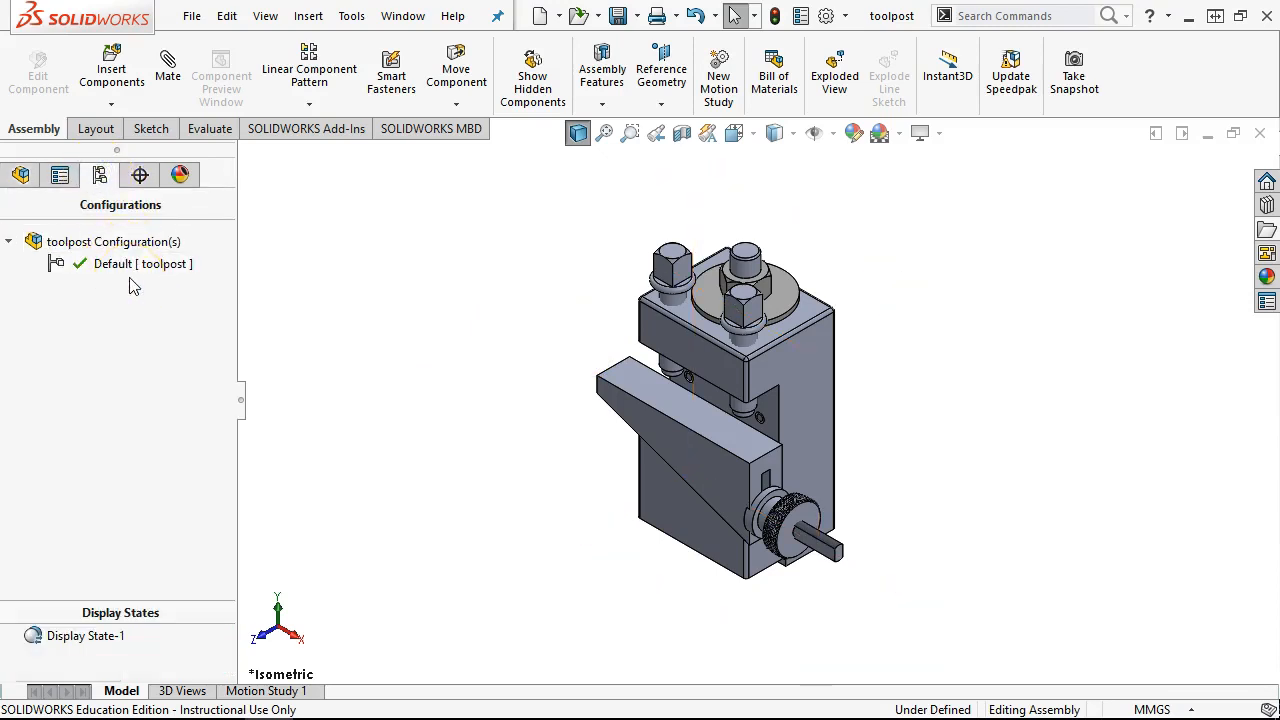
right_click(165, 244)
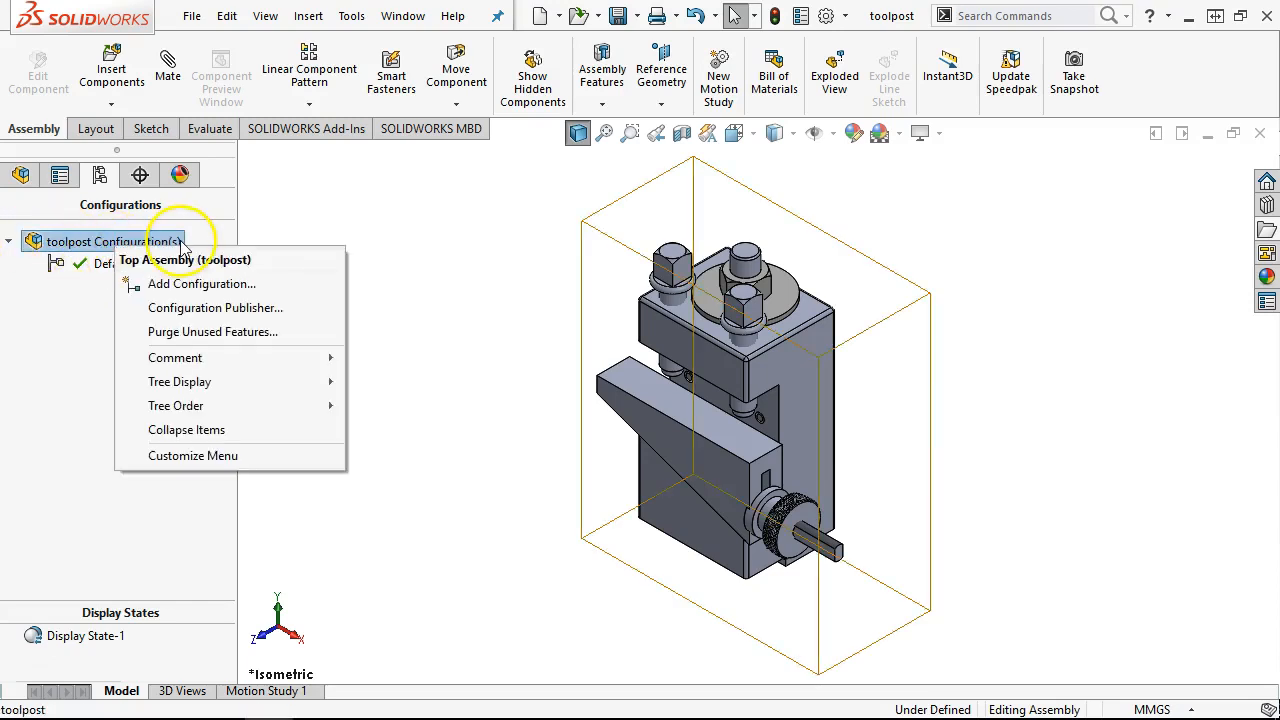
left_click(192, 284)
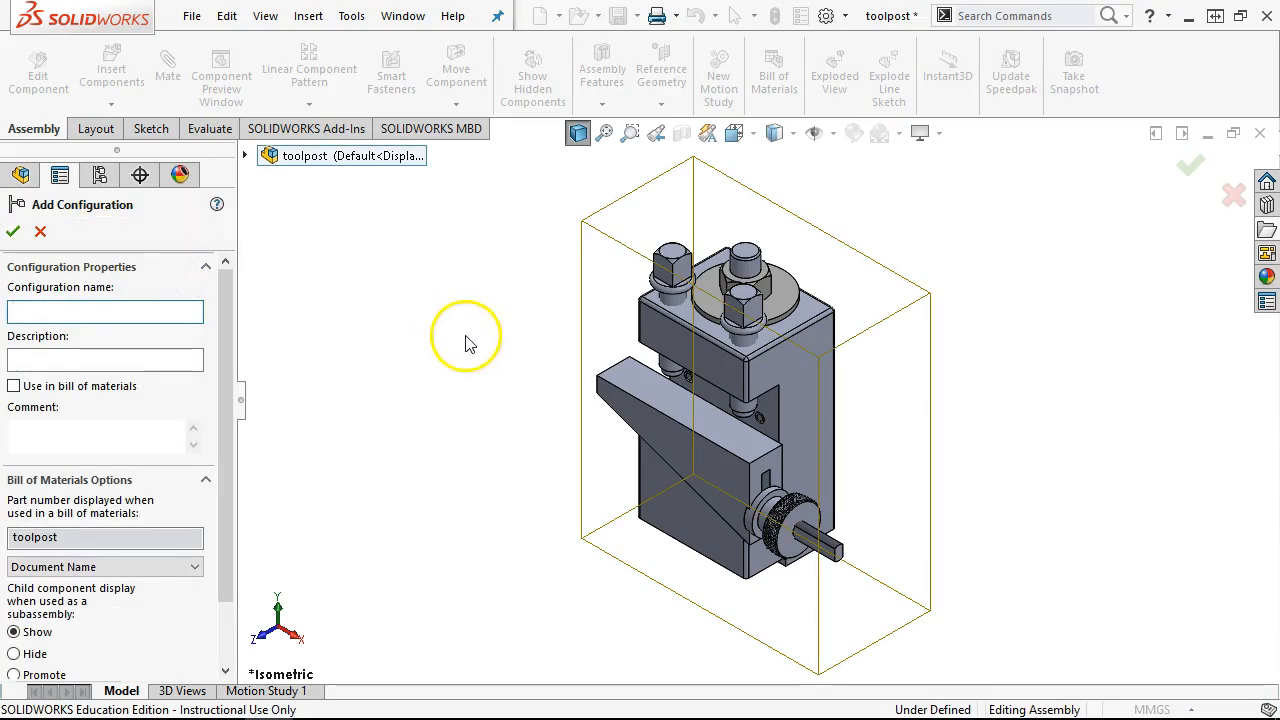
type("dynam")
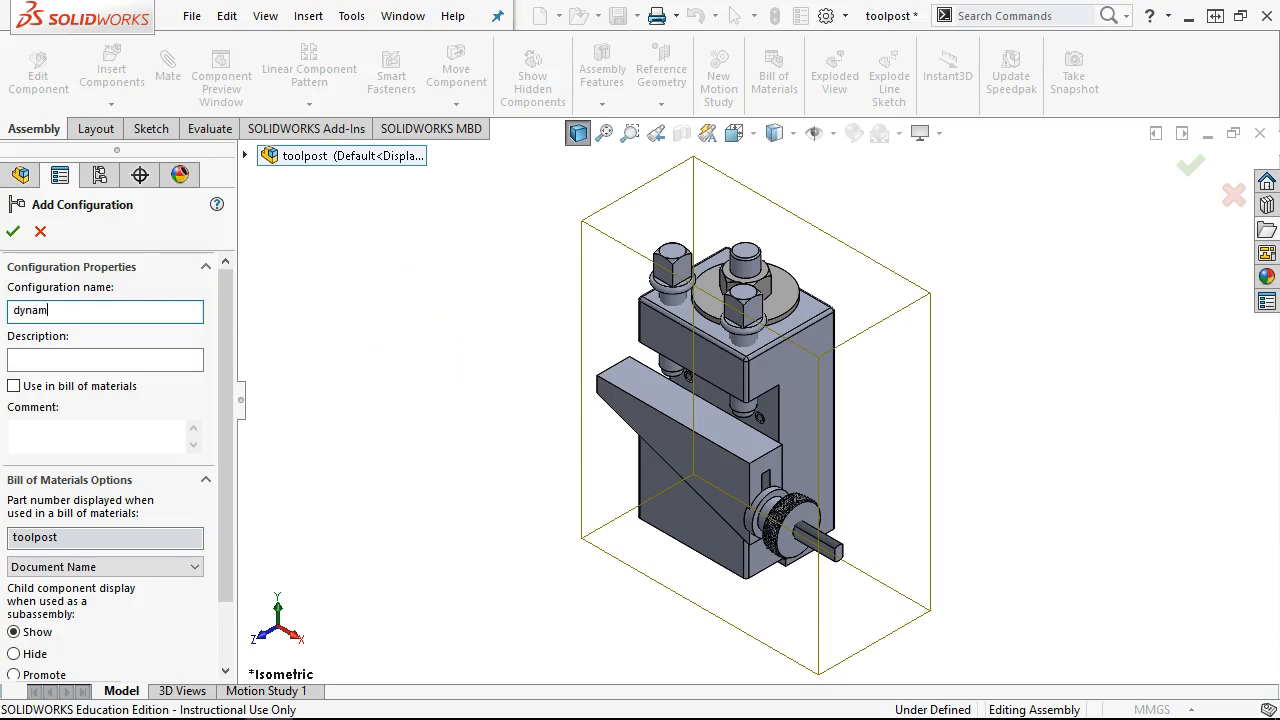
type("ic")
key("Return")
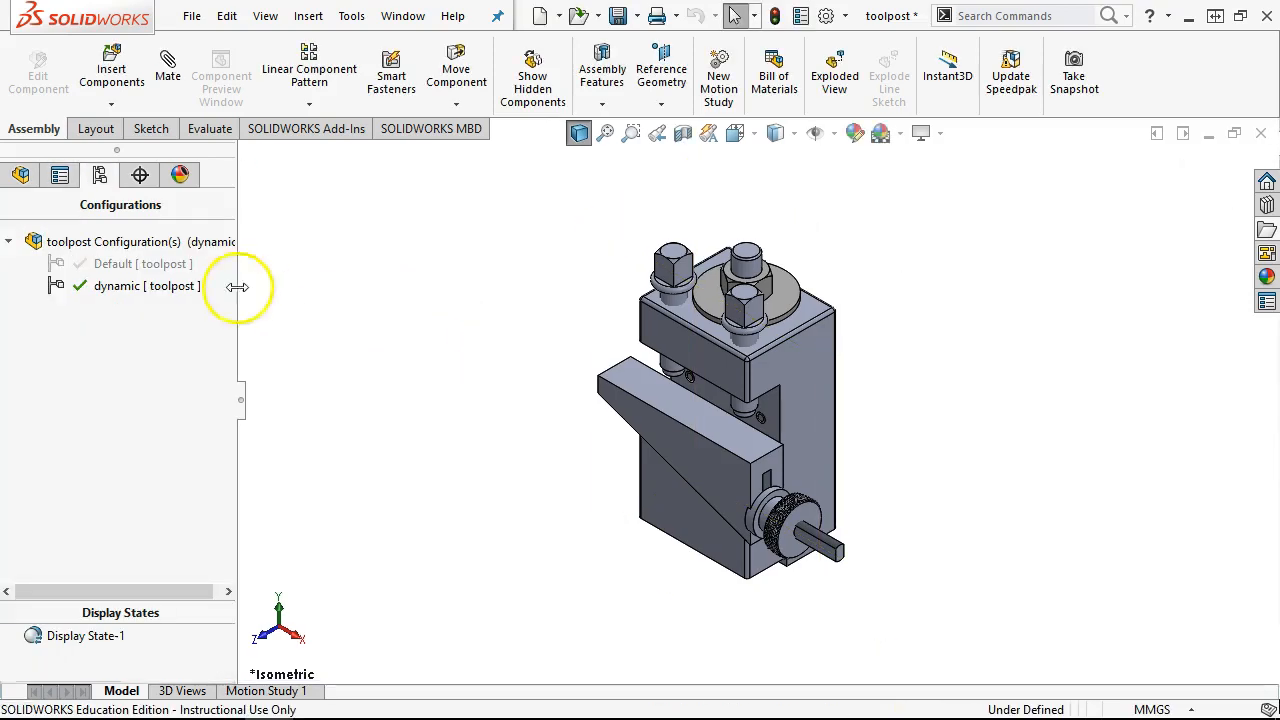
Step: Suppress the Adjusting Nut's Distance3 mate to the ToolPost in the dynamic configuration
left_click(21, 176)
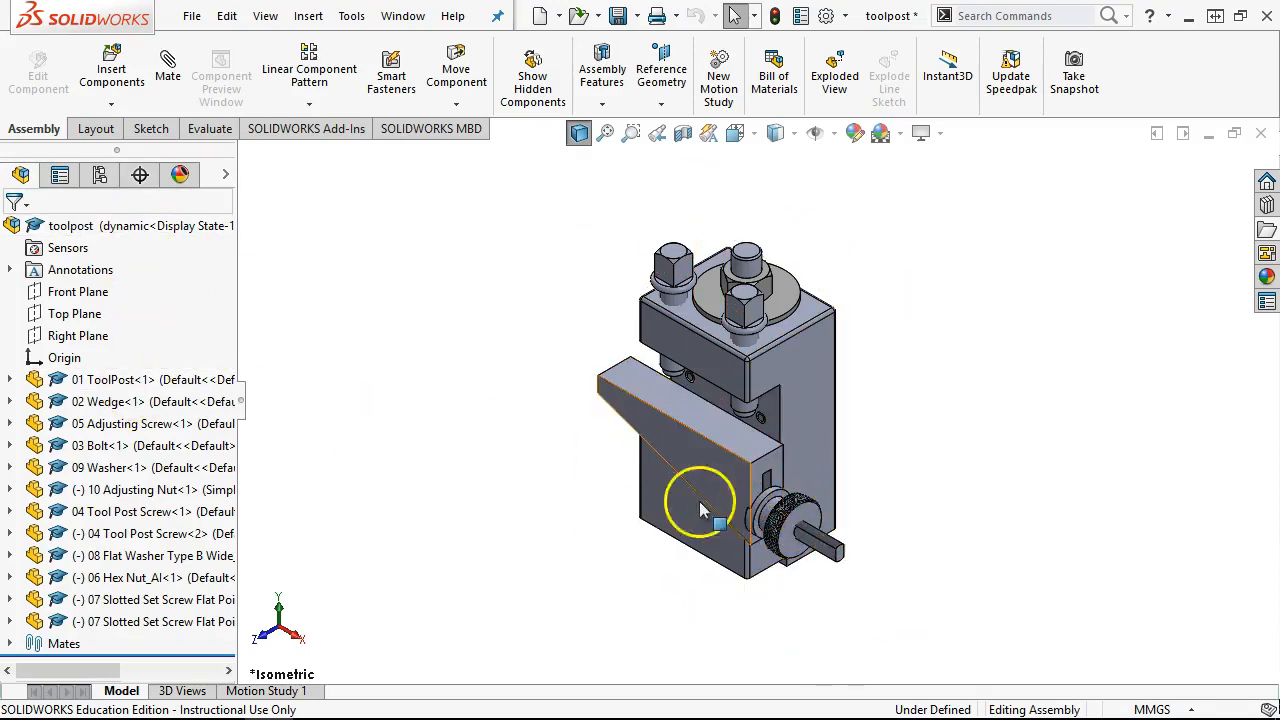
left_click(127, 512)
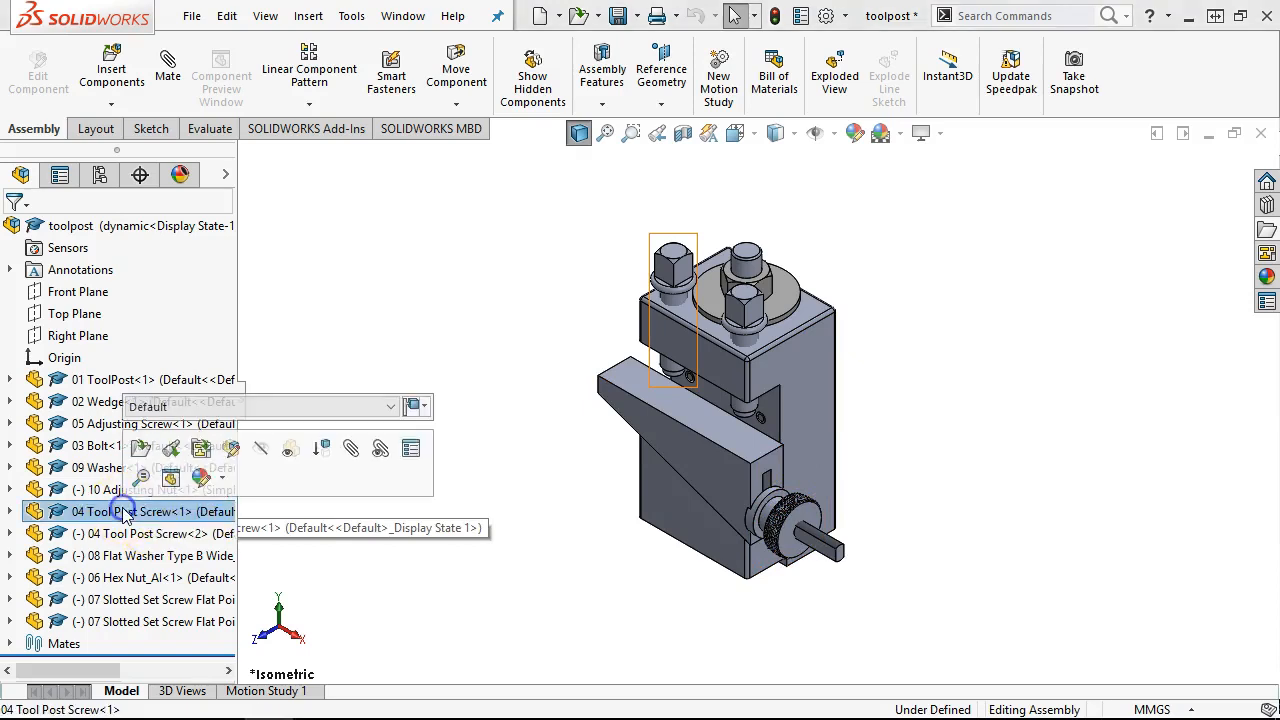
left_click(125, 578)
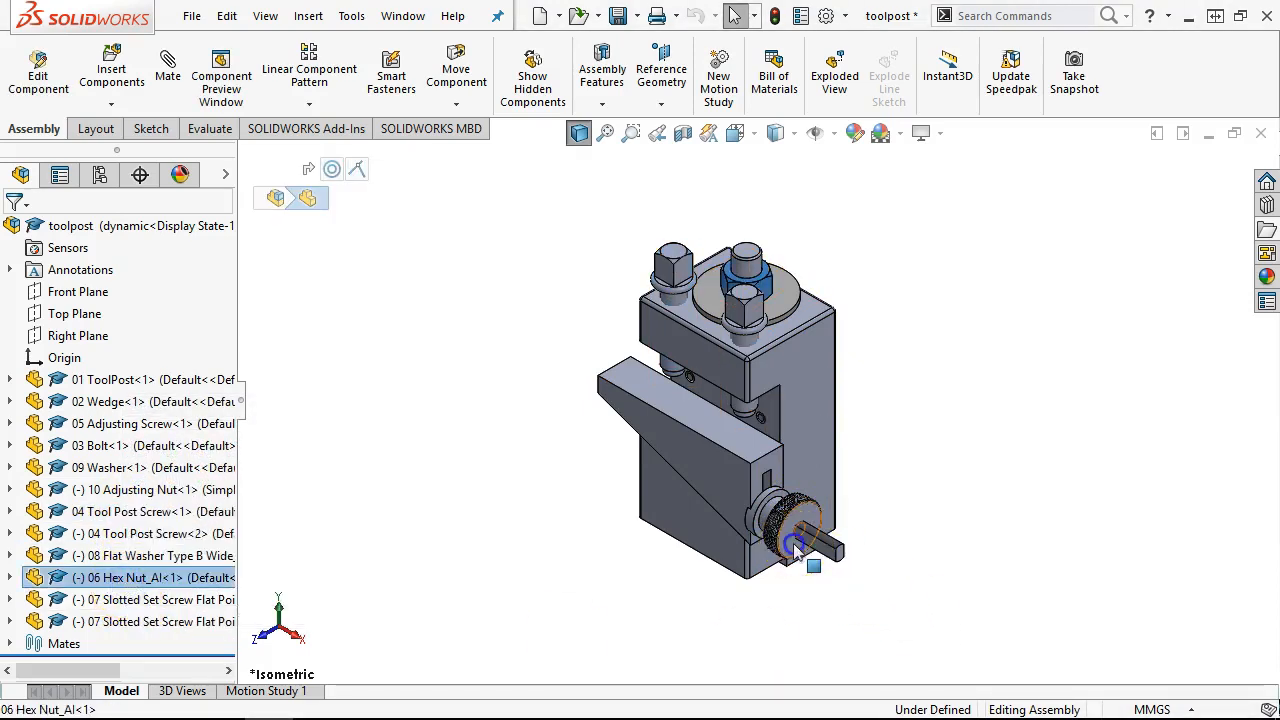
left_click(120, 489)
left_click(11, 489)
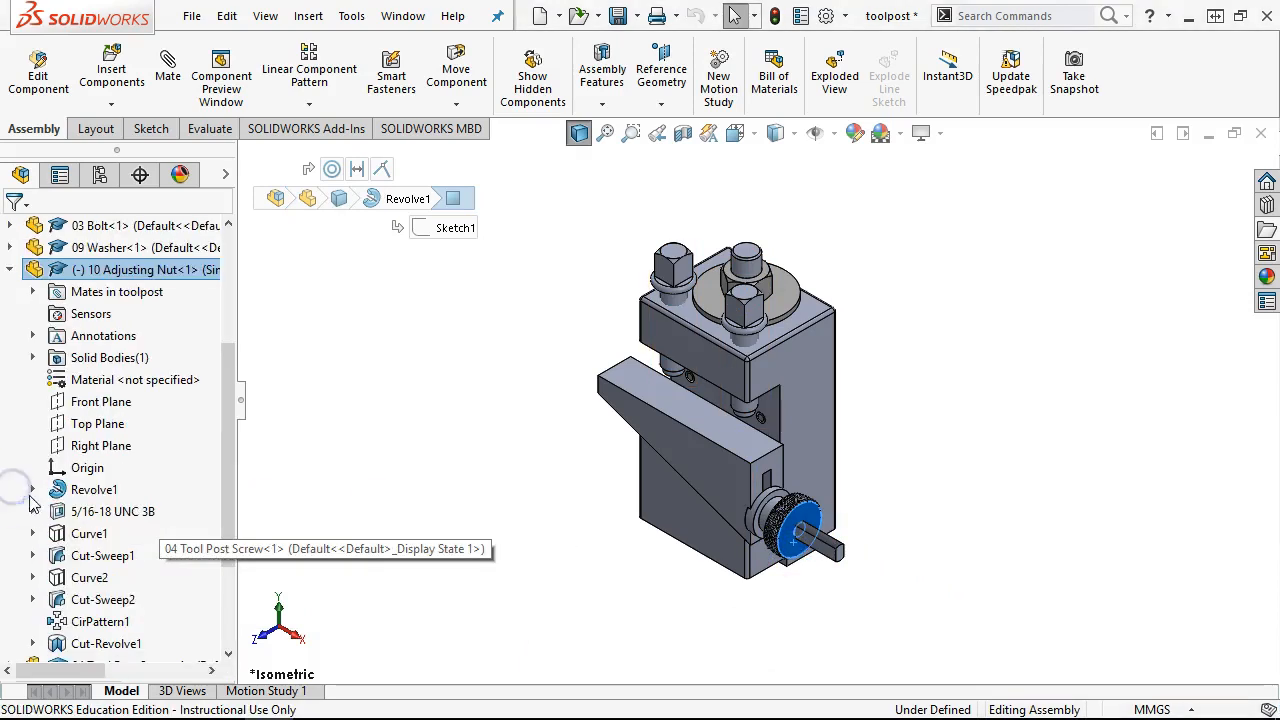
left_click(31, 292)
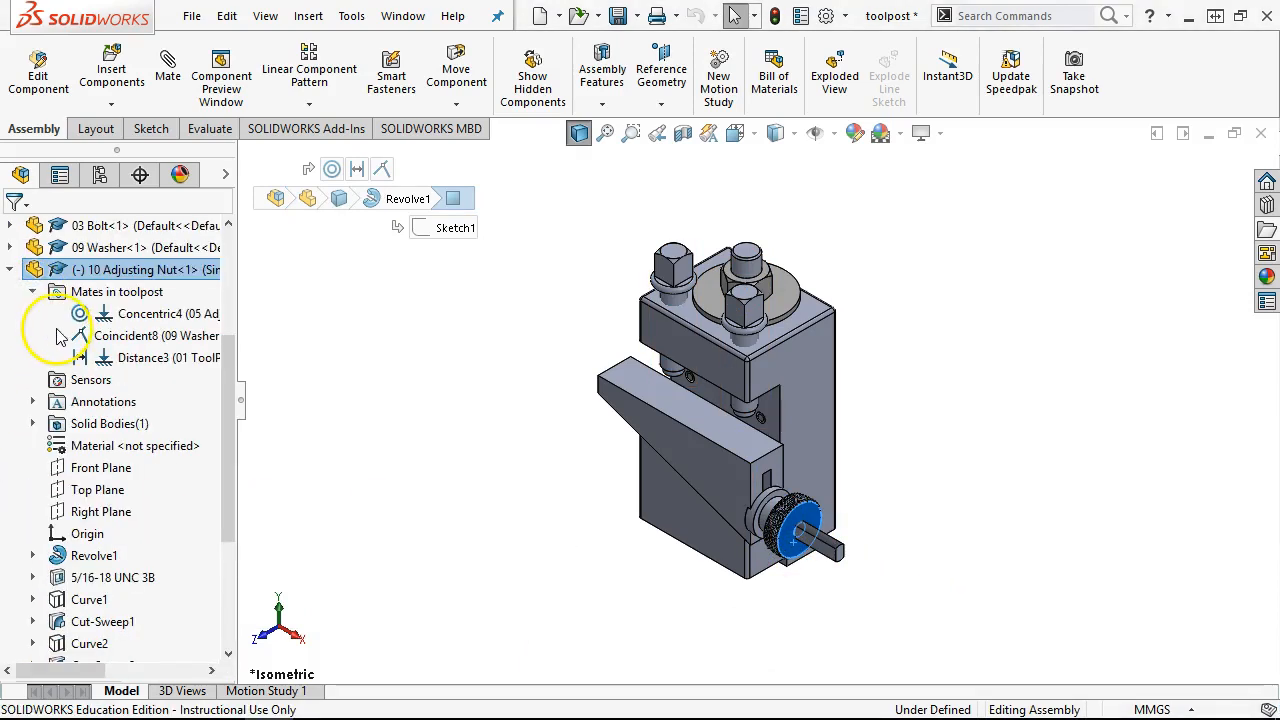
left_click(124, 360)
right_click(112, 358)
left_click(167, 193)
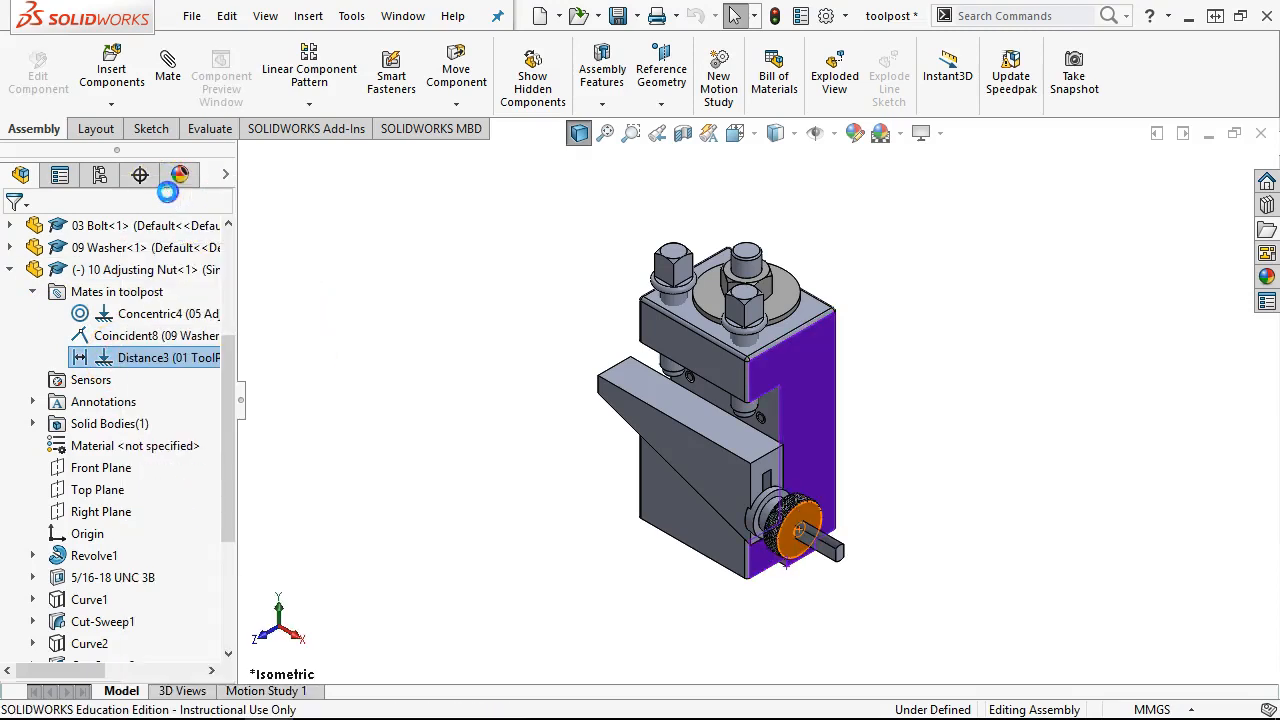
Step: Slide the Wedge with its Adjusting Nut toward the Adjusting Screw's free end and inspect the nut there up close
left_click_drag(623, 420, 563, 451)
left_click(540, 444)
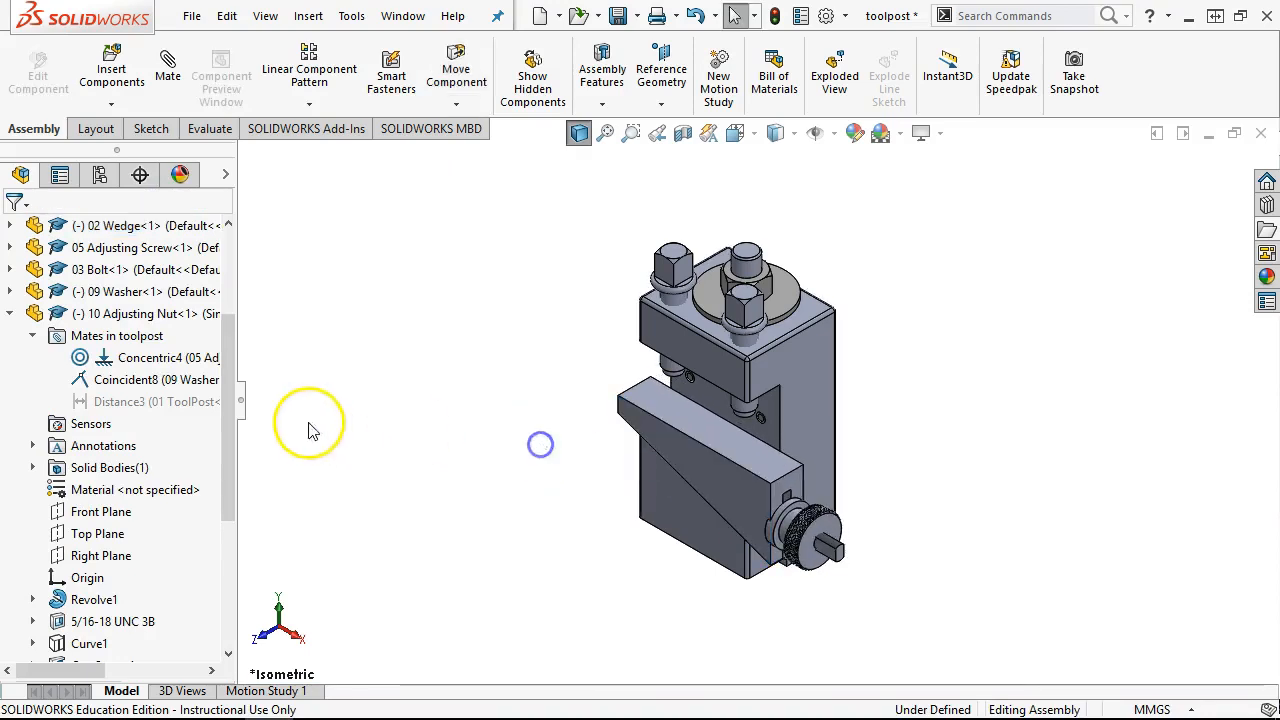
mouse_move(704, 483)
left_mouse_down()
mouse_move(743, 525)
mouse_move(720, 500)
left_mouse_up()
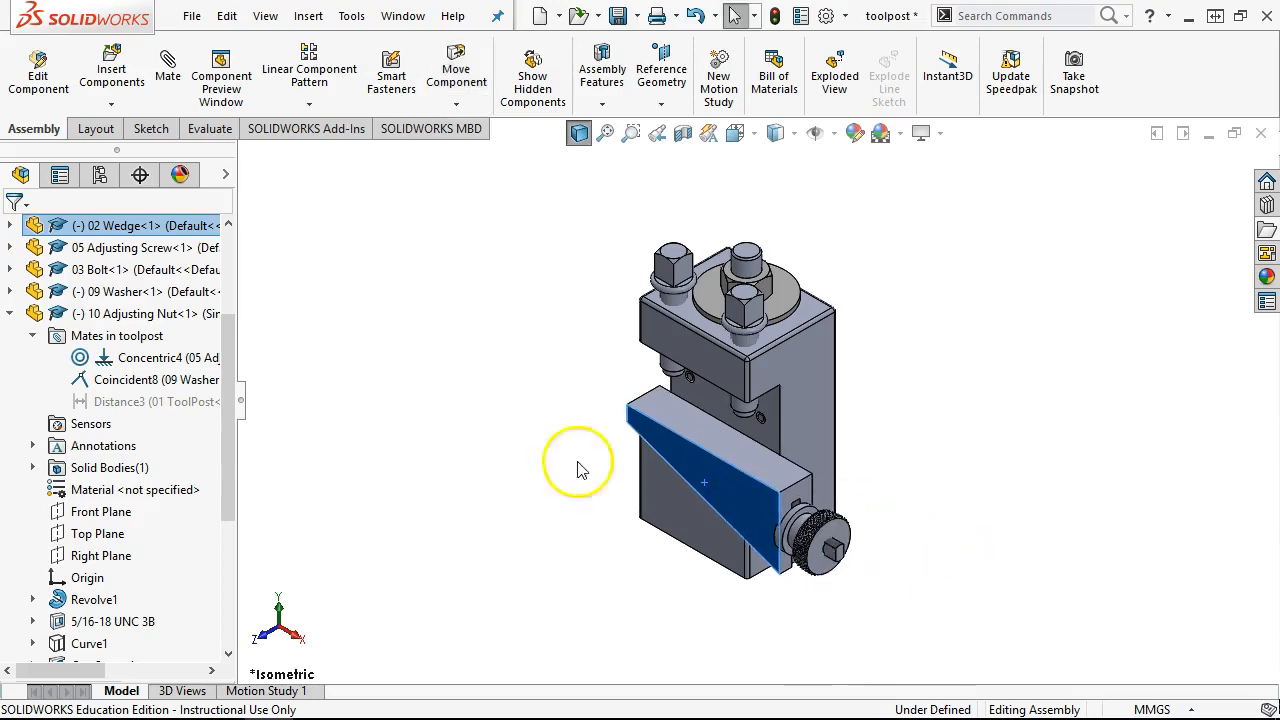
left_click(417, 457)
scroll(910, 548, "down", 5)
scroll(910, 548, "down", 2)
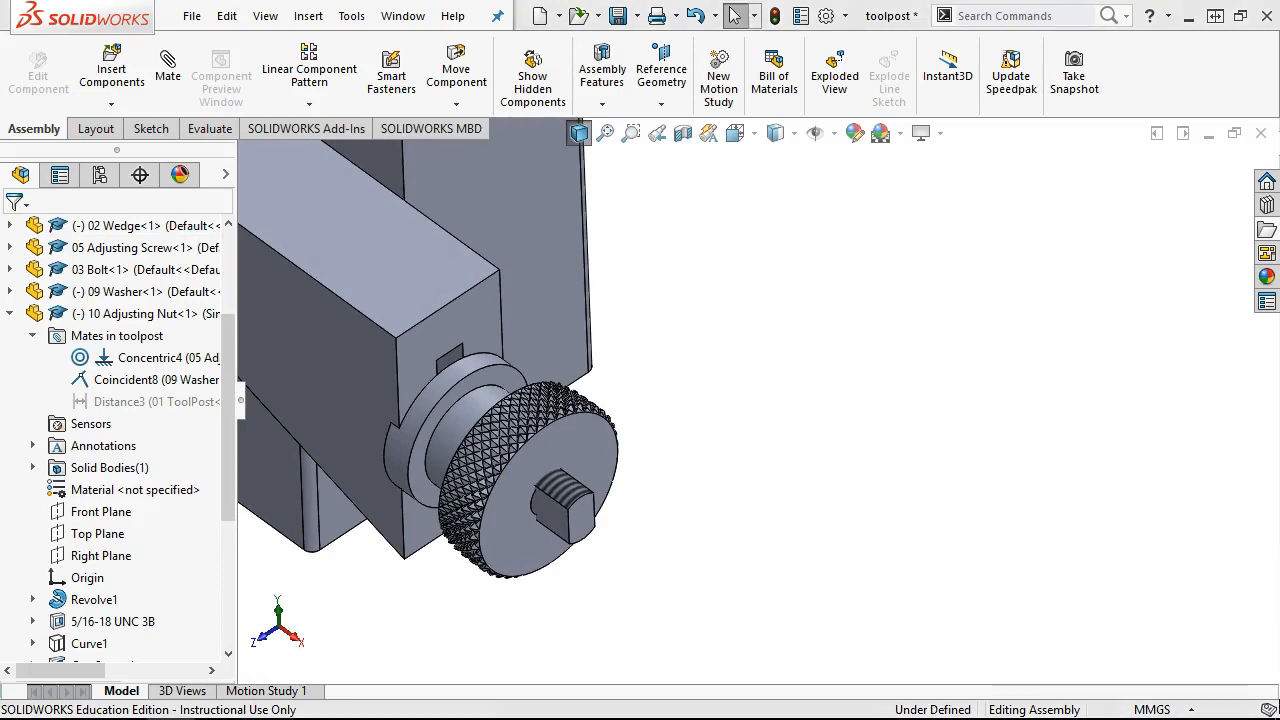
Step: Check the radius of the arc edge on the adjusting screw's threaded end
scroll(681, 491, "down", 3)
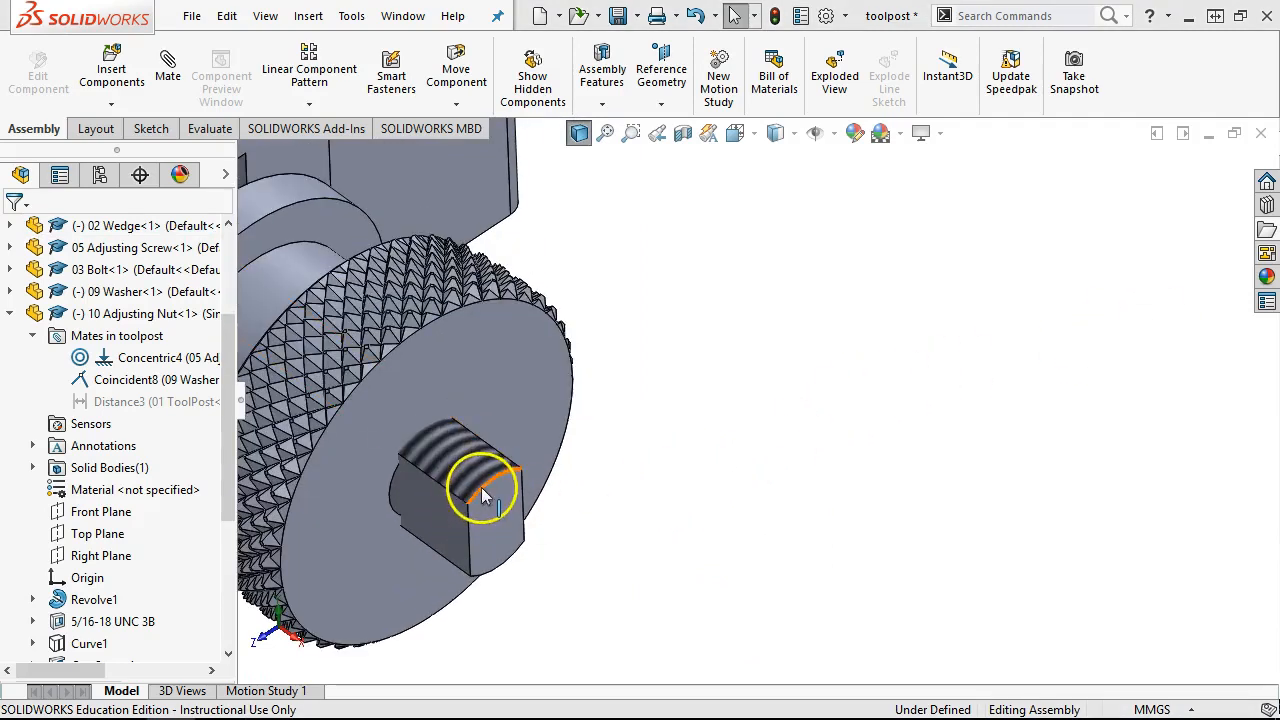
left_click(482, 486)
scroll(749, 523, "up", 2)
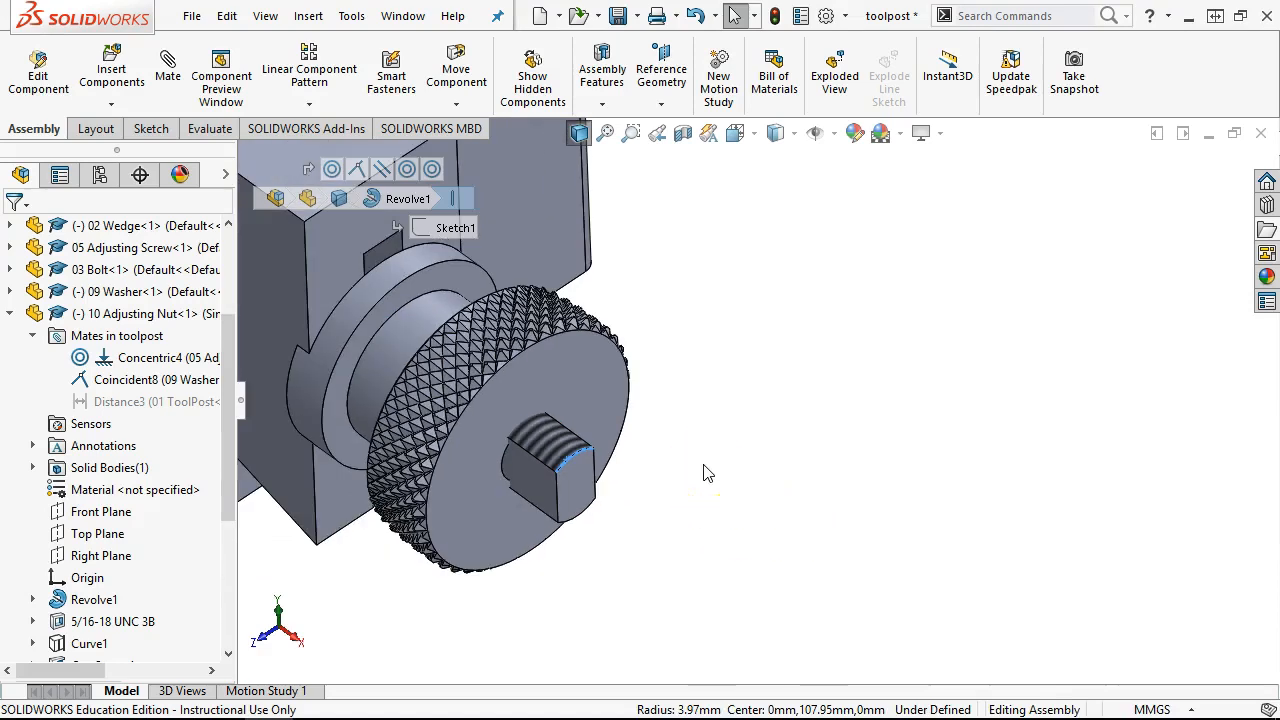
scroll(726, 421, "up", 2)
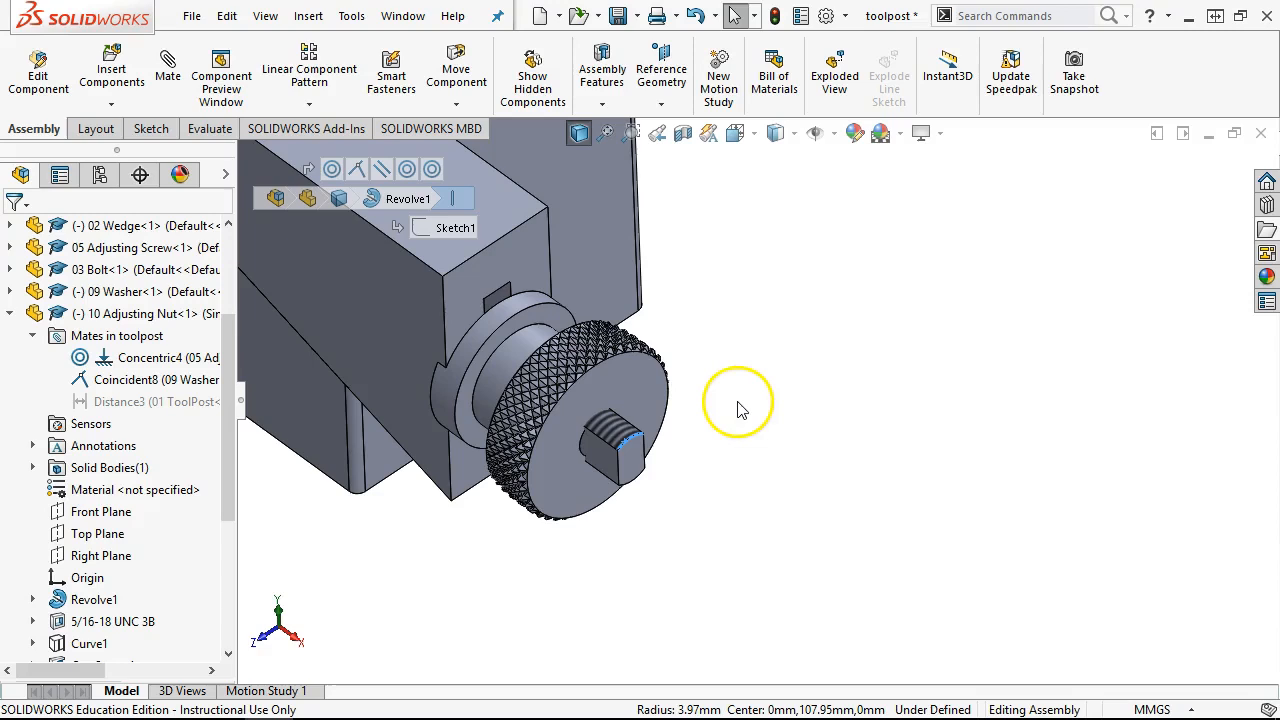
middle_click_drag(735, 410, 787, 480)
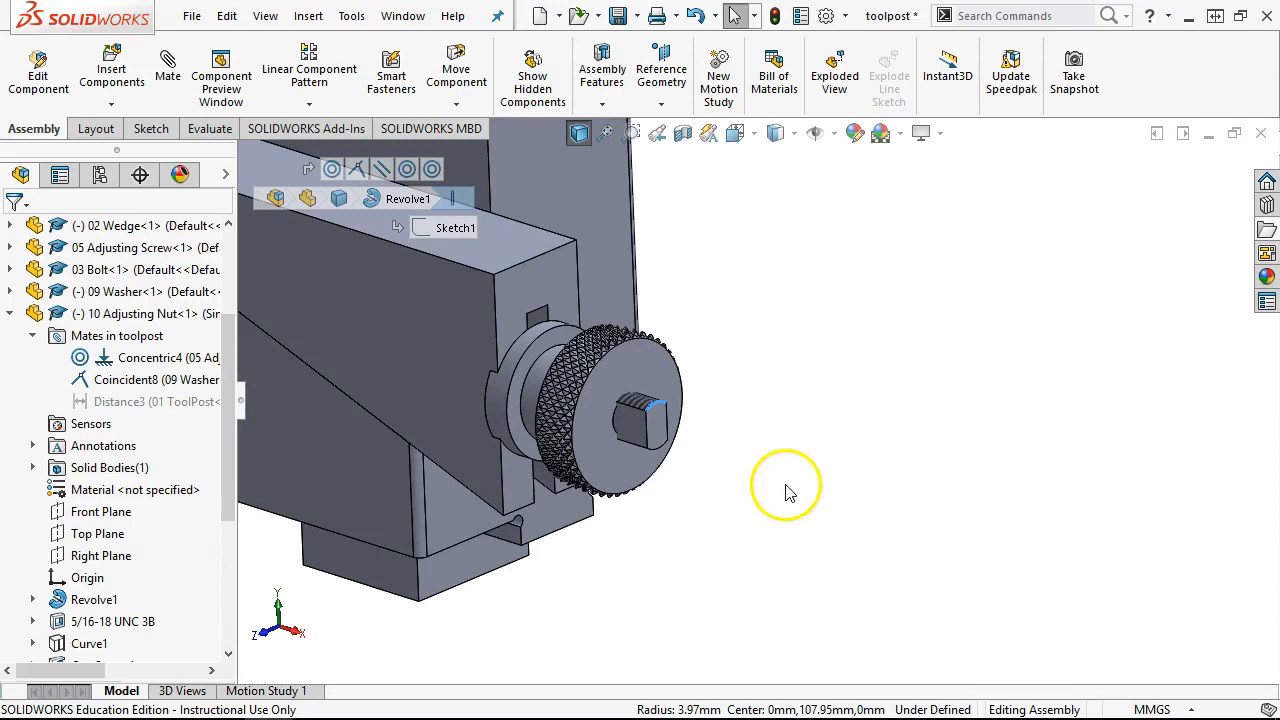
middle_click_drag(770, 430, 781, 477)
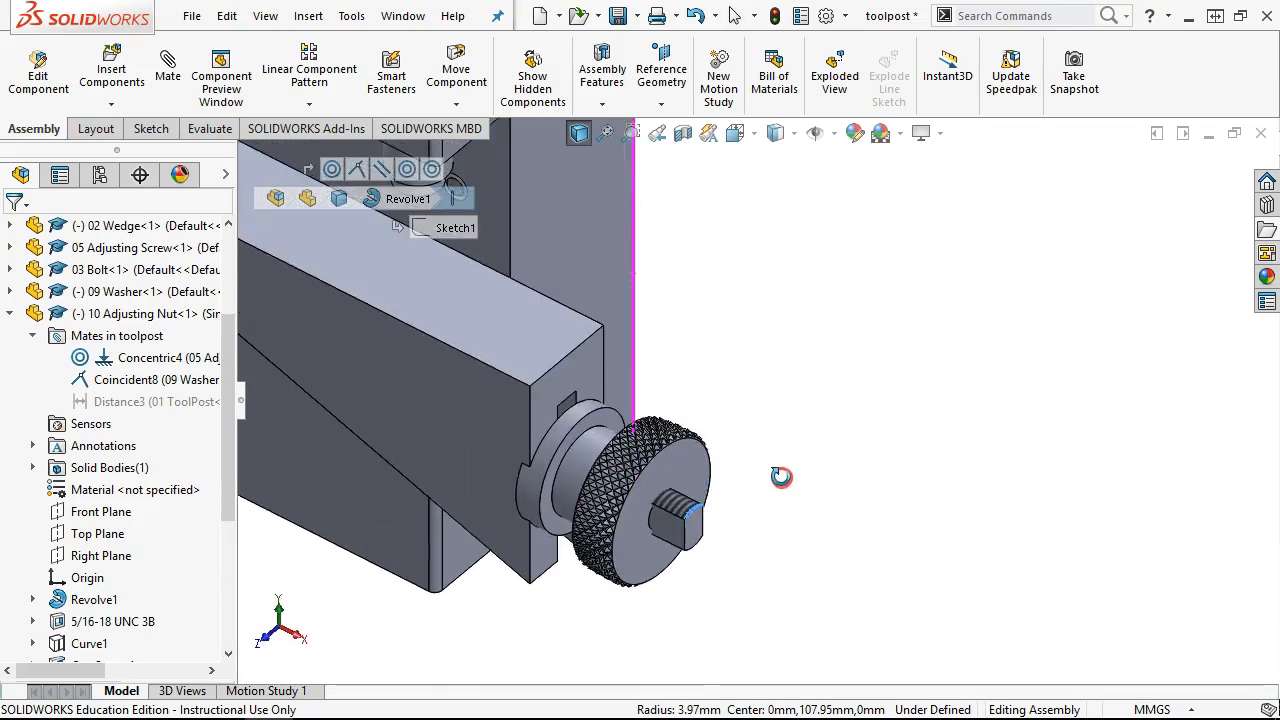
Step: Switch the document units to IPS (inch, pound, second) and recheck the radius of the adjusting screw's end edge
left_click(1181, 708)
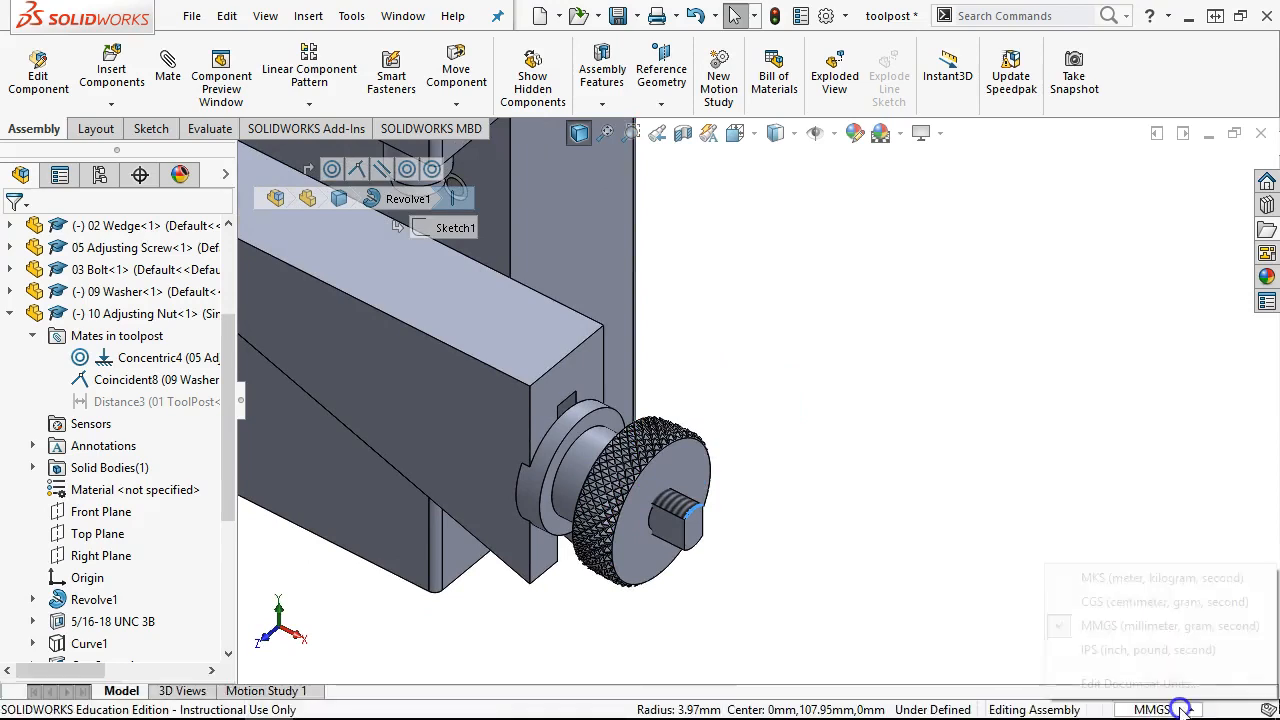
left_click(1106, 648)
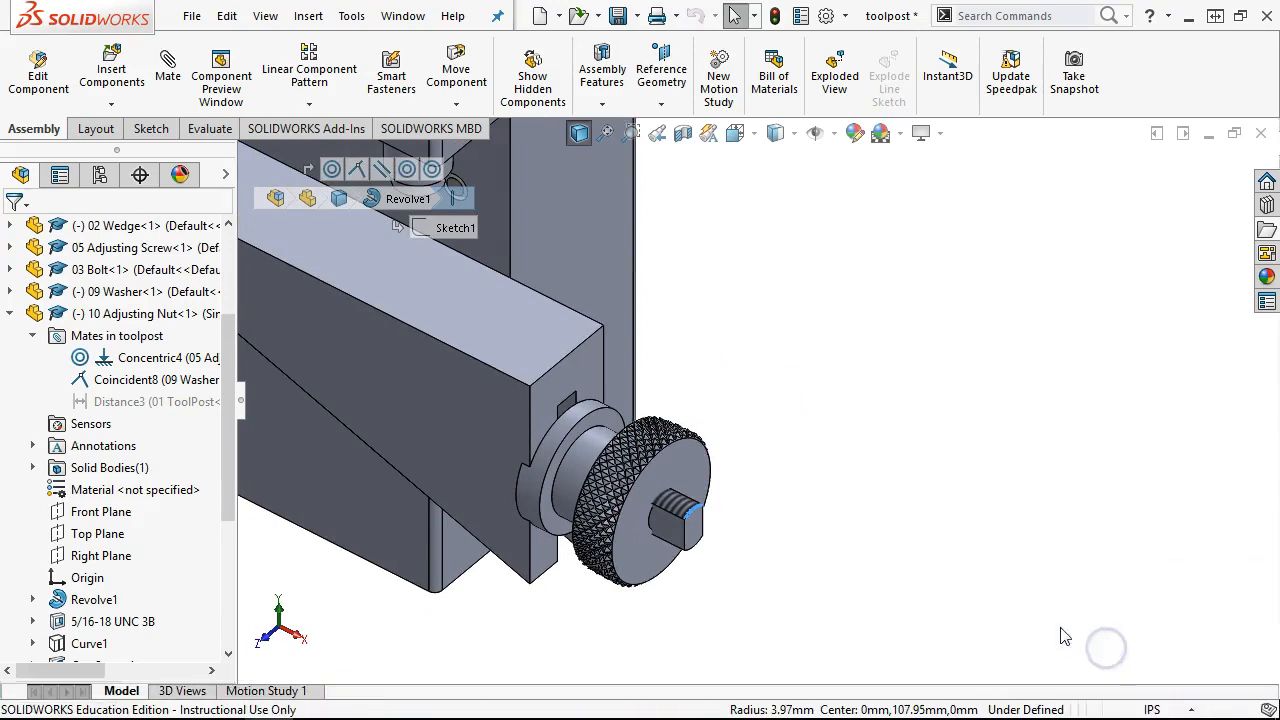
left_click(692, 515)
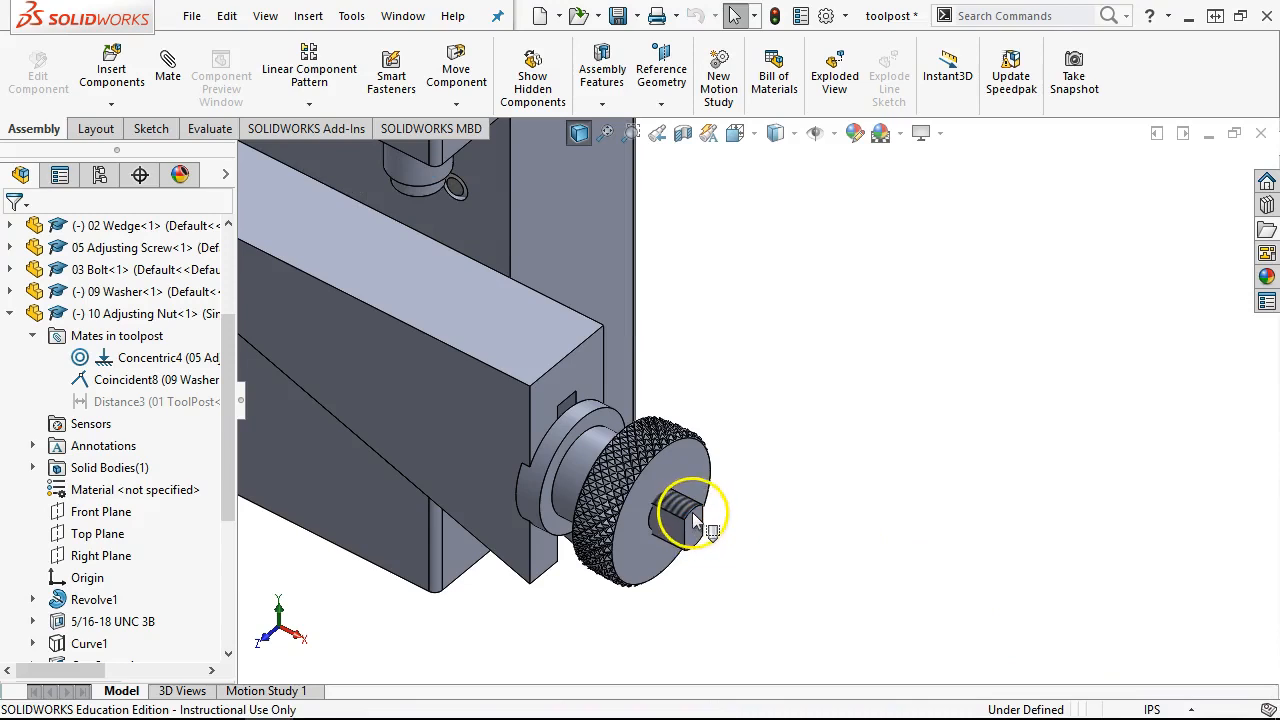
scroll(696, 512, "down", 3)
left_click(736, 518)
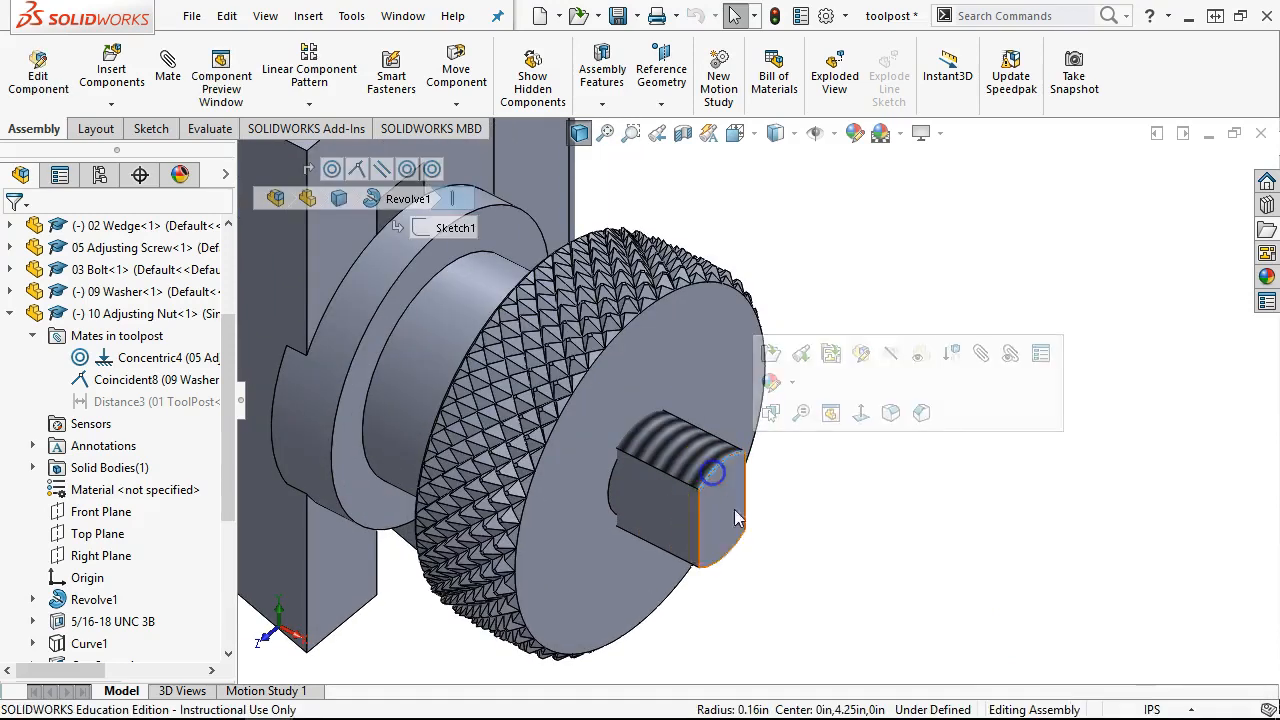
scroll(865, 585, "up", 4)
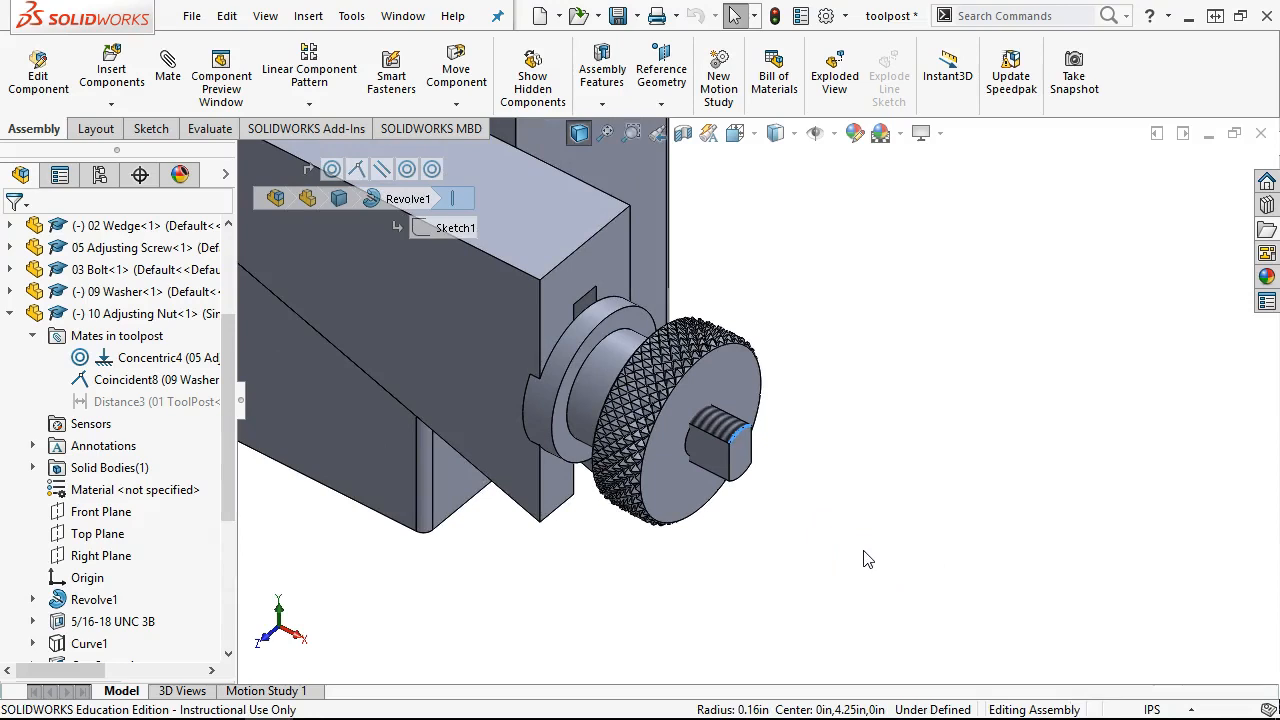
Step: Start a mate between the adjusting nut's hole face and the adjusting screw's threaded face
middle_click_drag(868, 556, 771, 509)
scroll(737, 457, "down", 4)
middle_click_drag(697, 458, 655, 462)
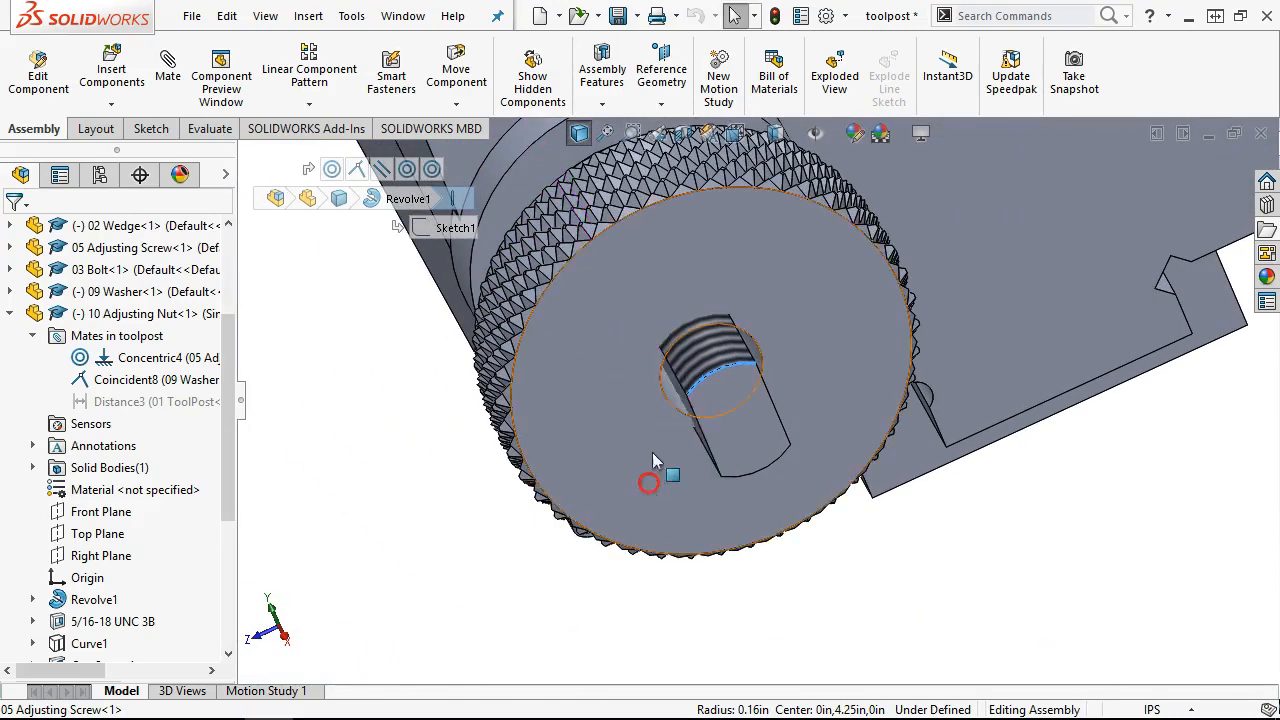
left_click(684, 397)
left_click(688, 392, "ctrl")
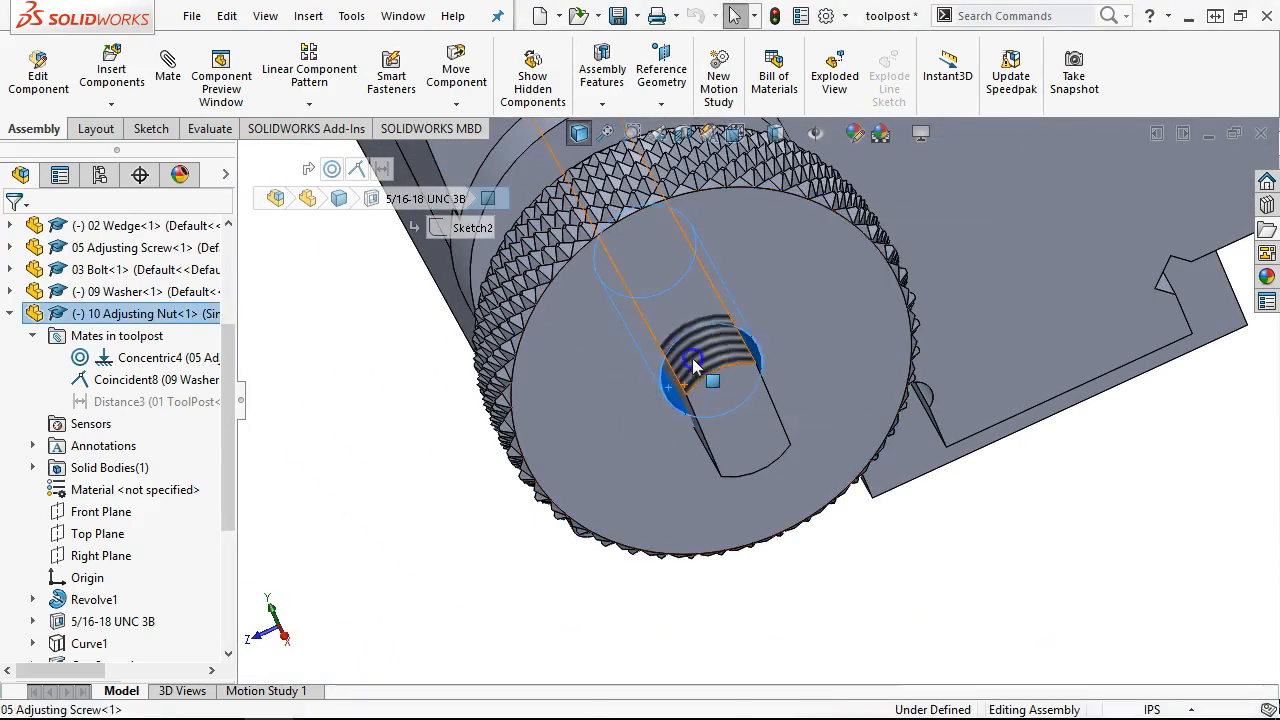
left_click(167, 62)
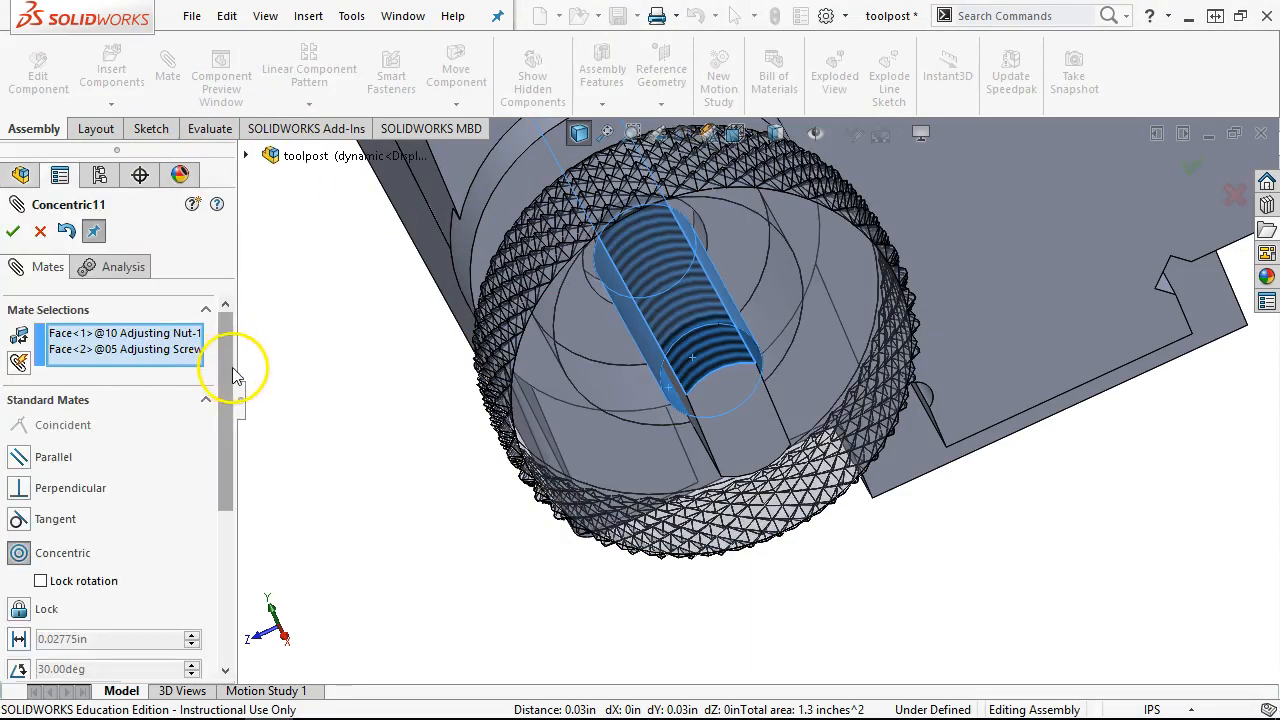
Step: Make the relation a Screw mechanical mate with 18 revolutions/in and accept it
left_click(205, 400)
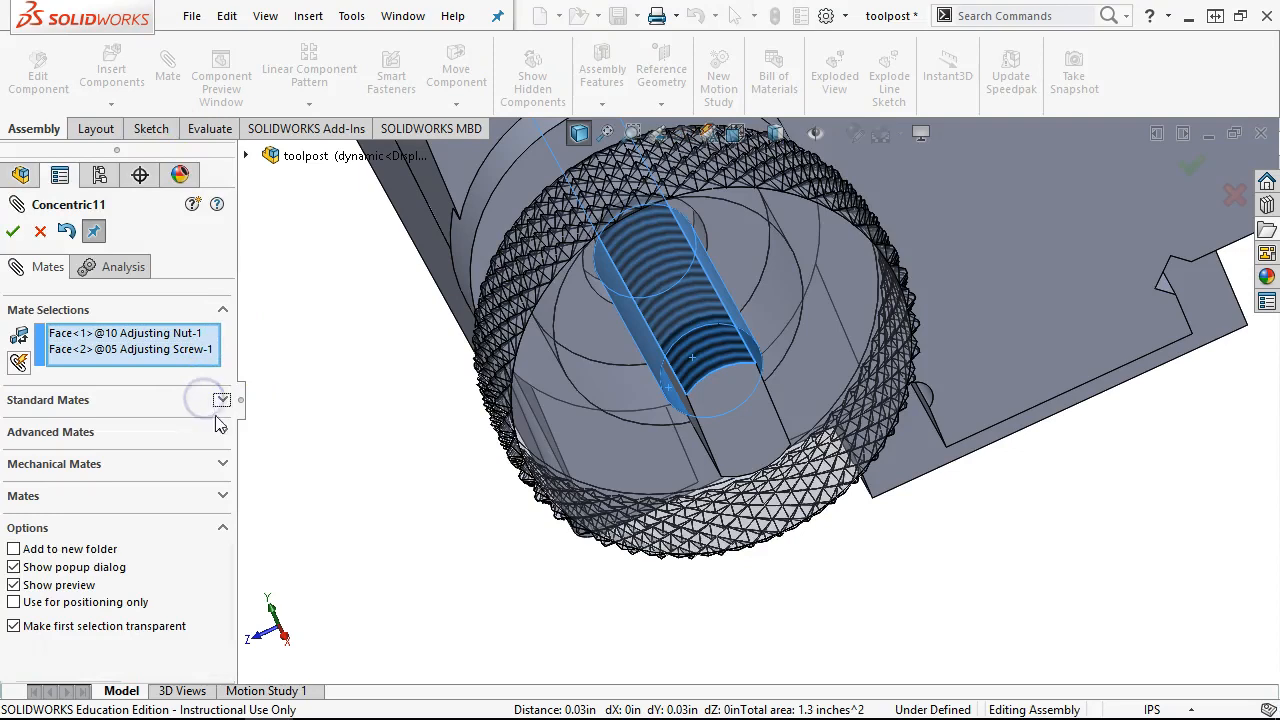
left_click(220, 464)
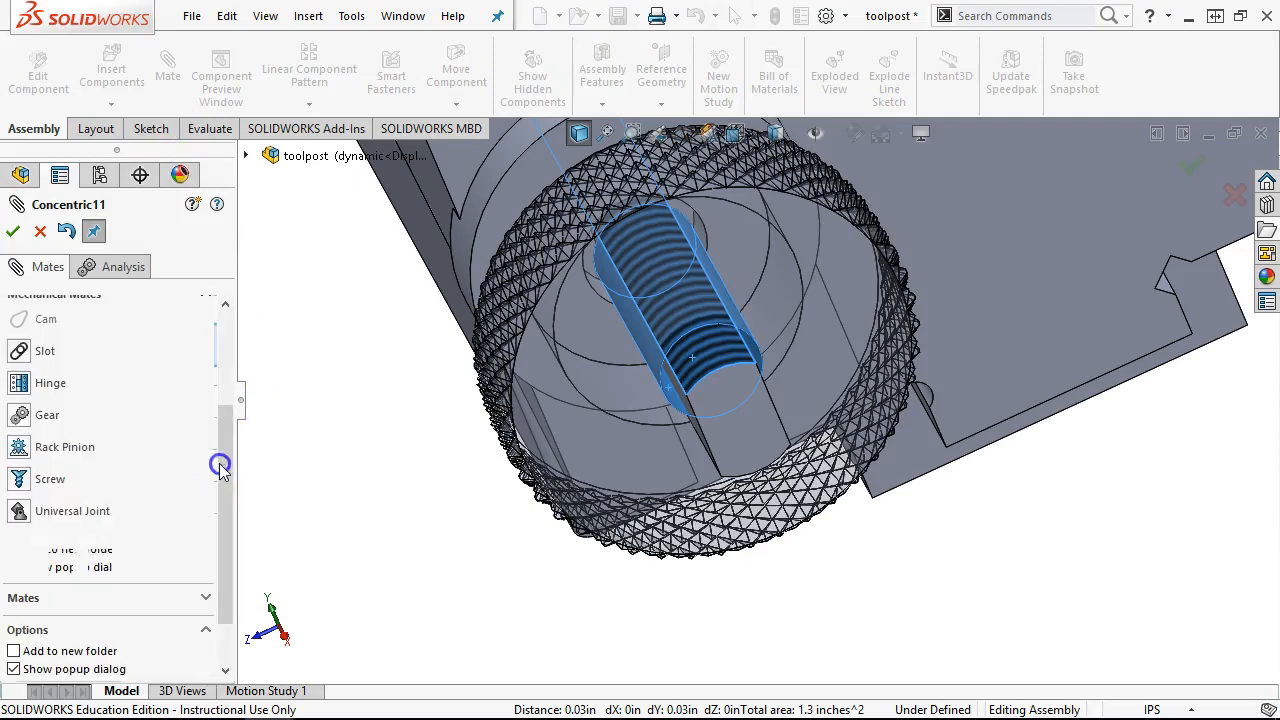
left_click(18, 480)
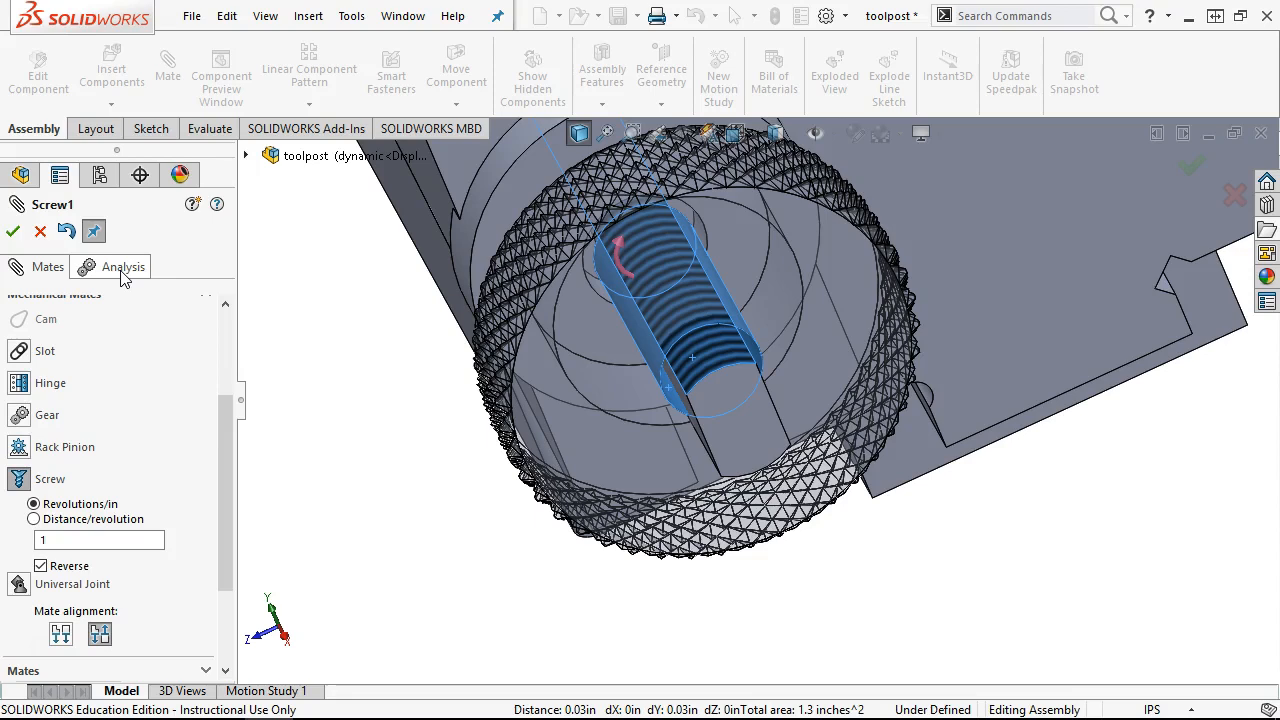
left_click(178, 337)
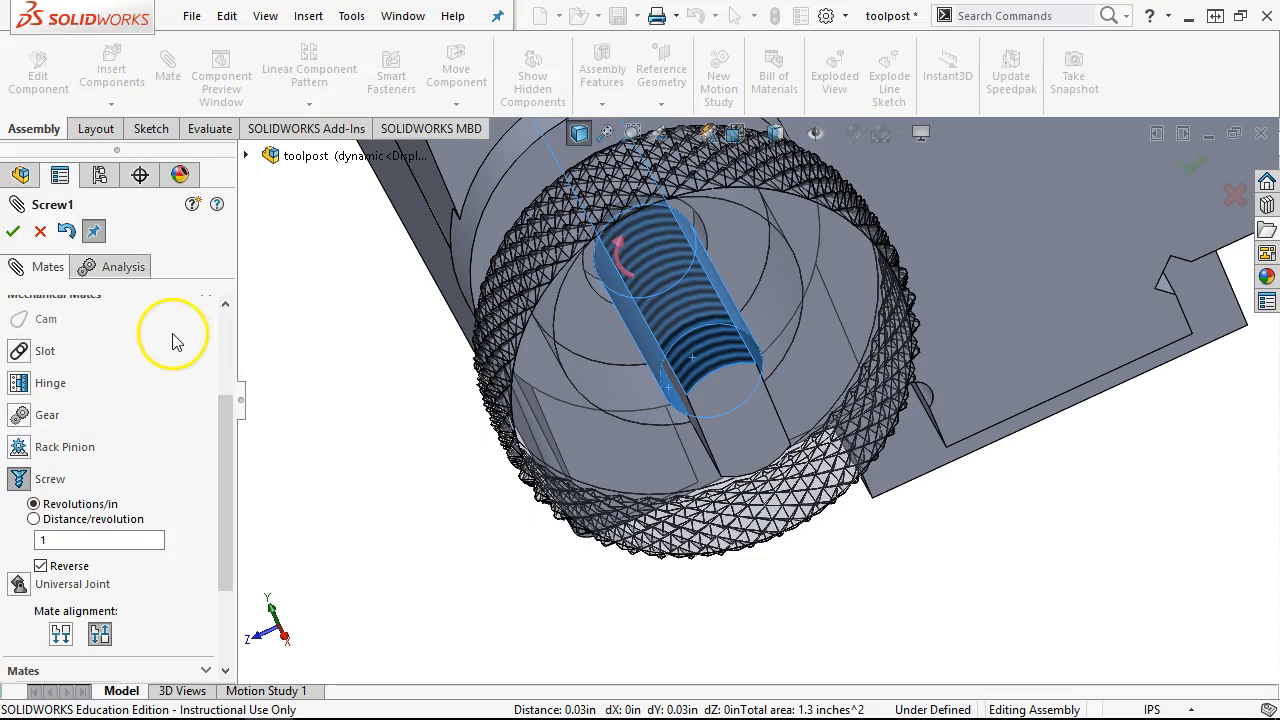
left_click(44, 538)
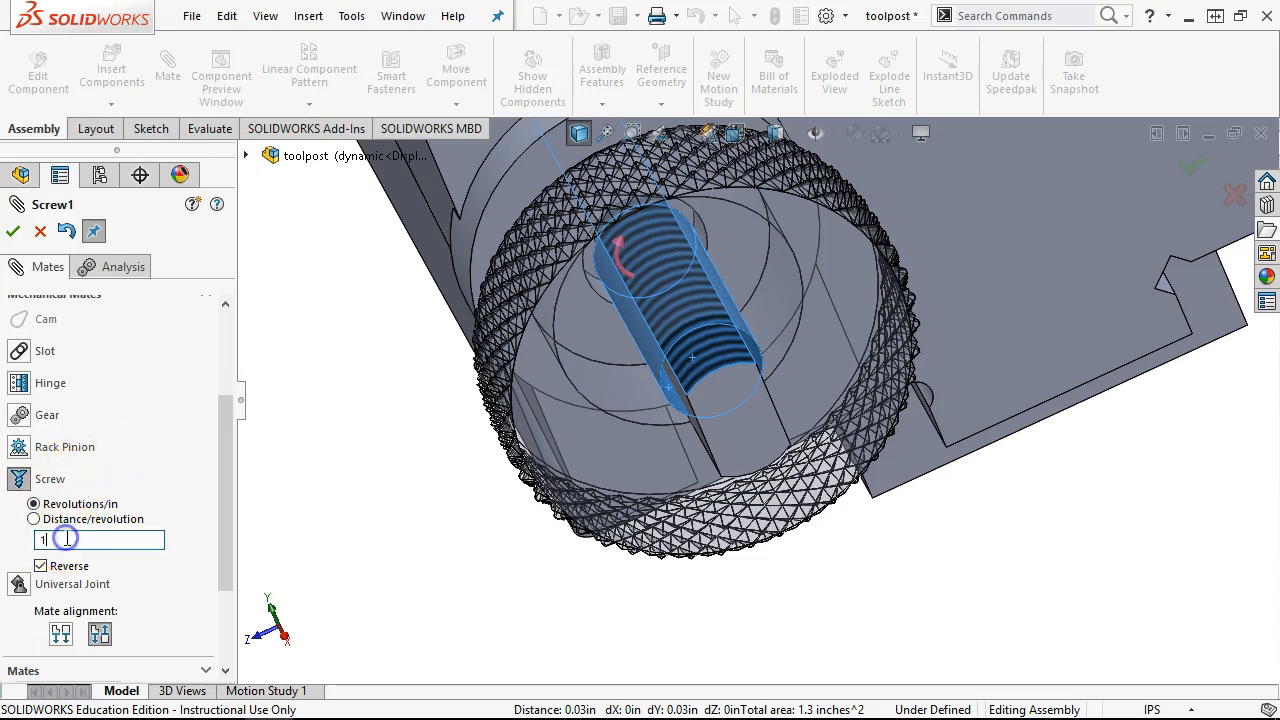
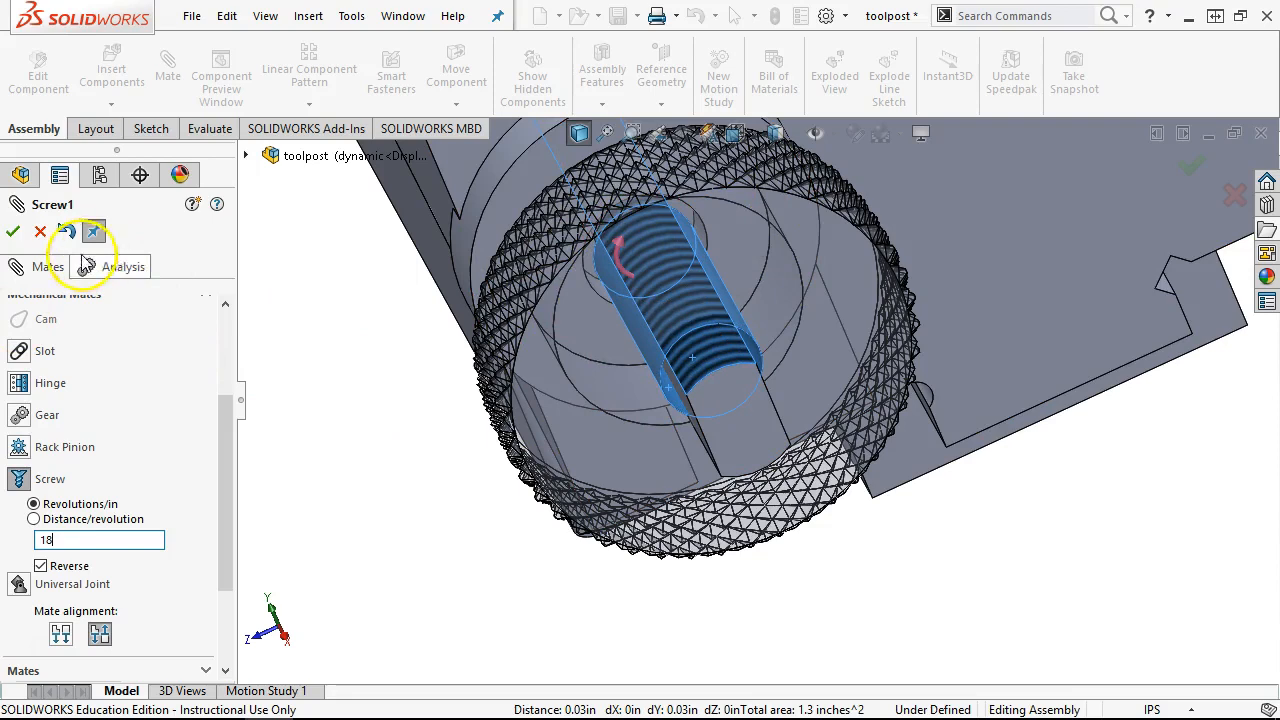
left_click(13, 231)
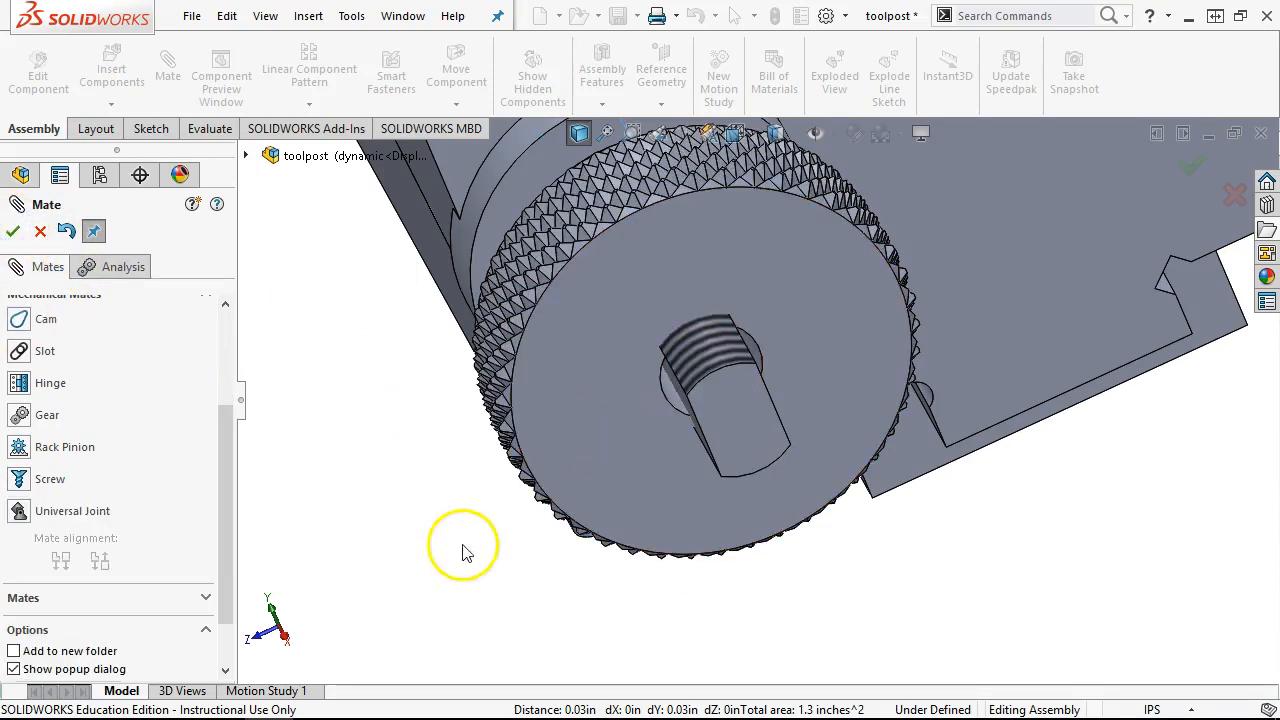
Step: Finish mating and move the wedge in the isometric view to test the nut's motion along the adjusting screw
key("ctrl+7")
scroll(758, 519, "down", 5)
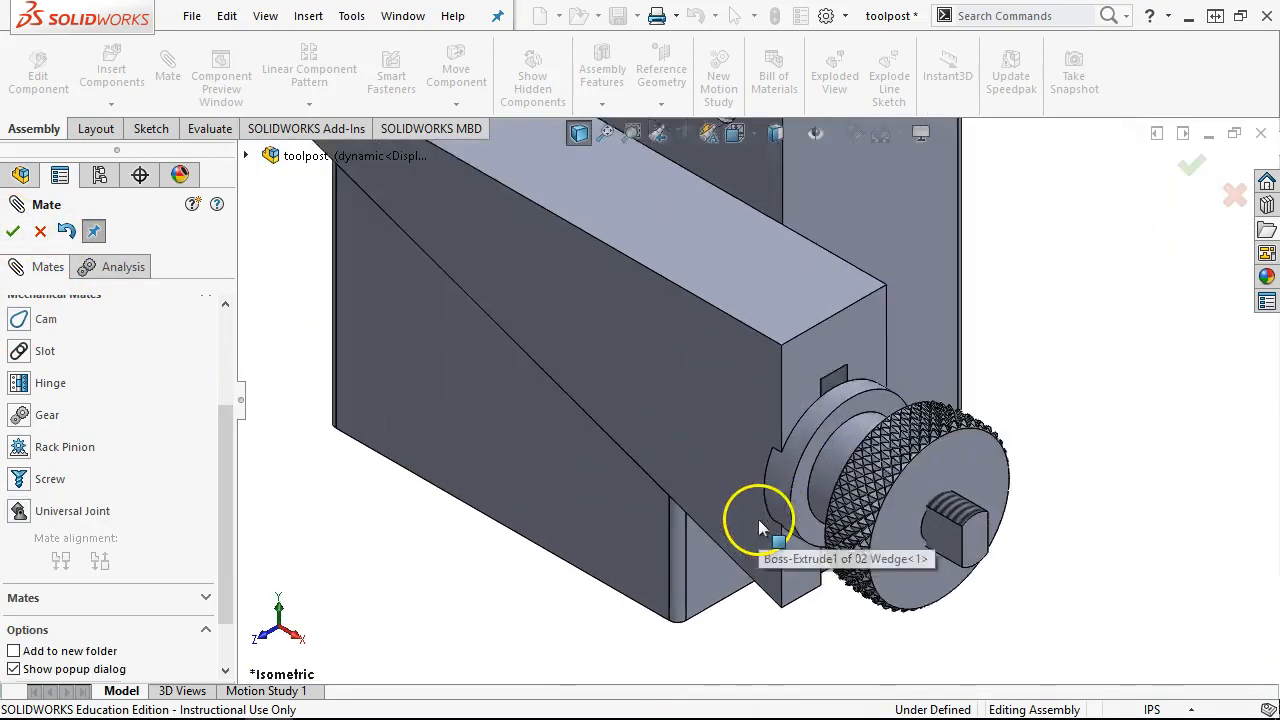
left_click(13, 231)
left_click_drag(1075, 482, 634, 312)
key("Escape")
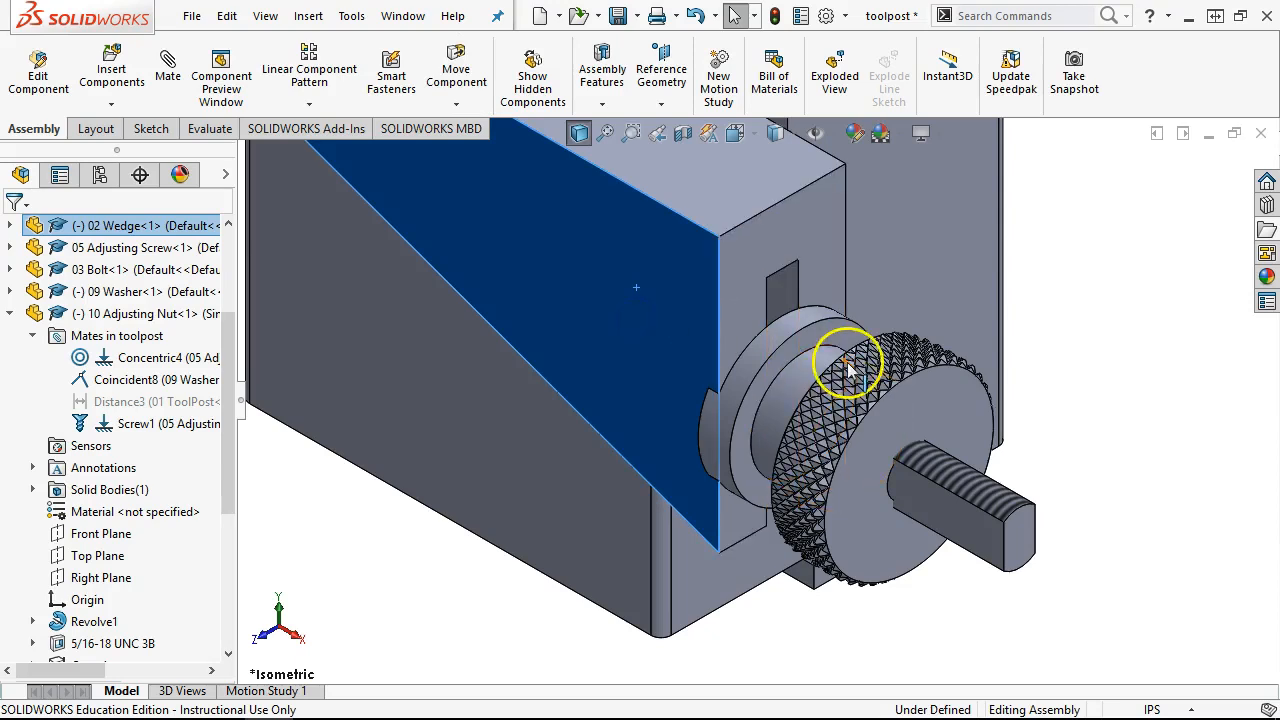
Step: Start Move Component with Collision Detection checking only between these components, viewed from the washer and tool post side
middle_click_drag(1006, 320, 571, 266)
left_click(483, 199)
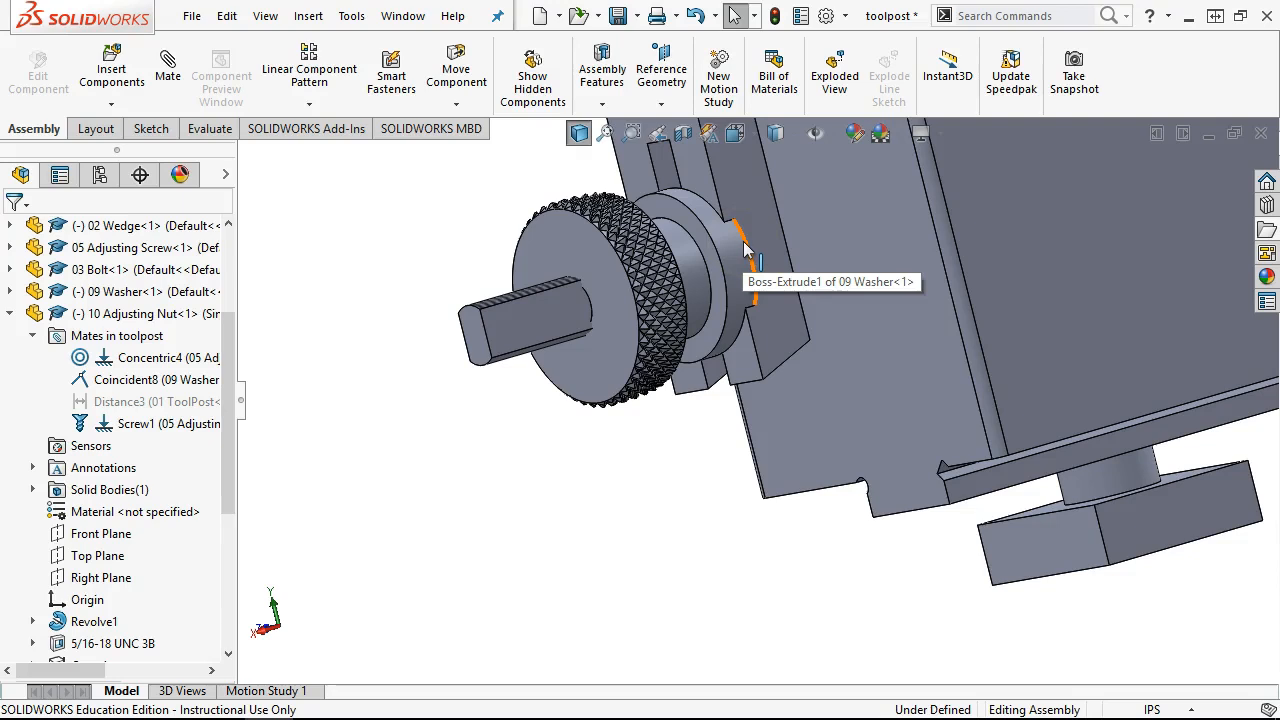
middle_click_drag(743, 255, 570, 240)
left_click(456, 72)
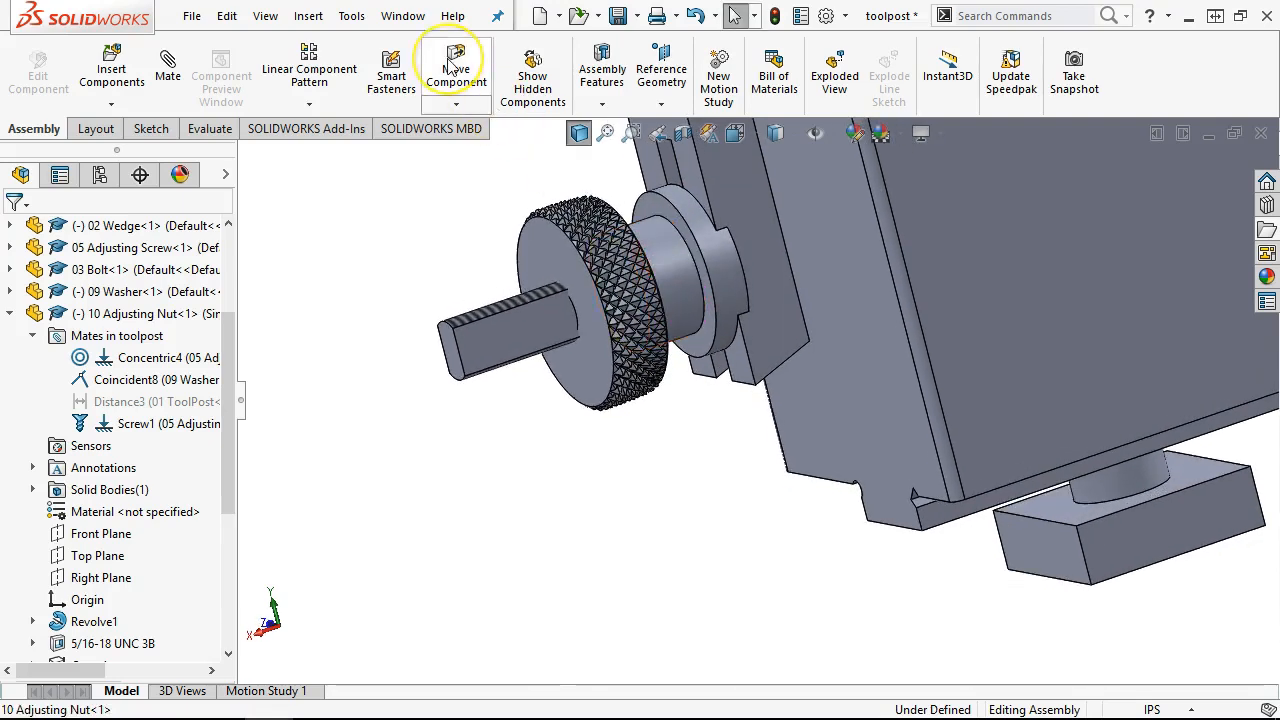
left_click(452, 70)
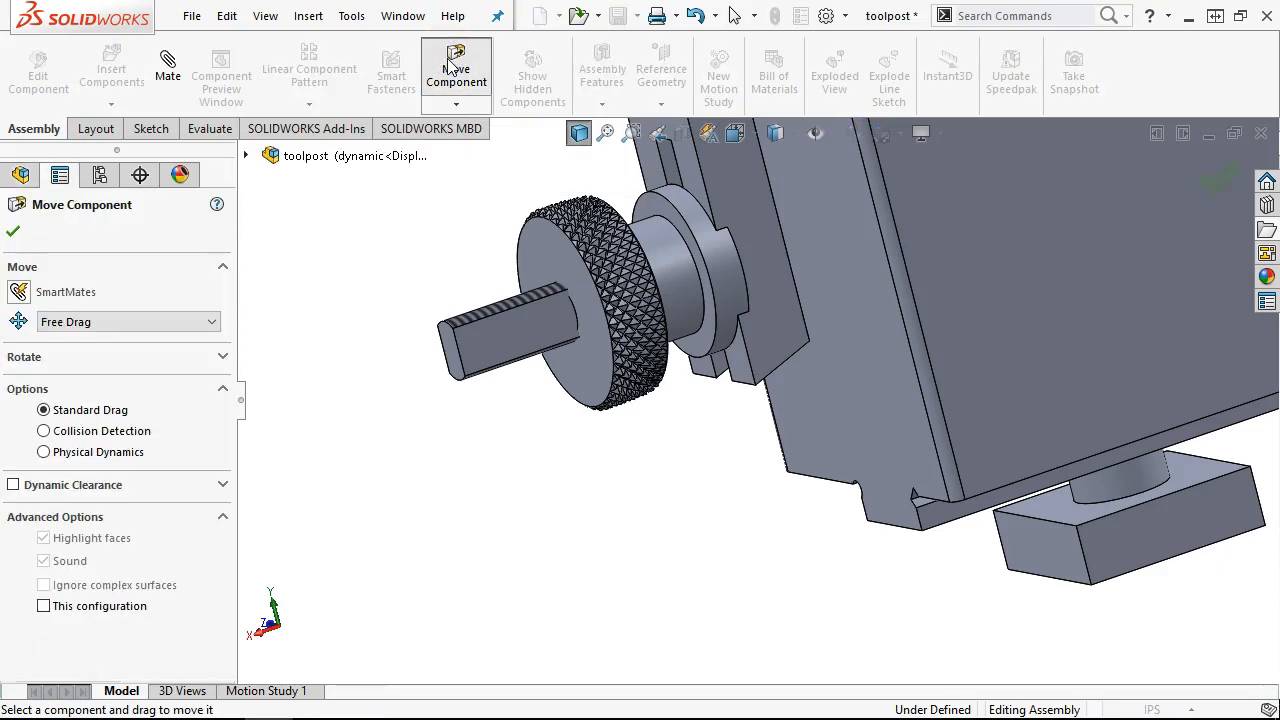
left_click(218, 369)
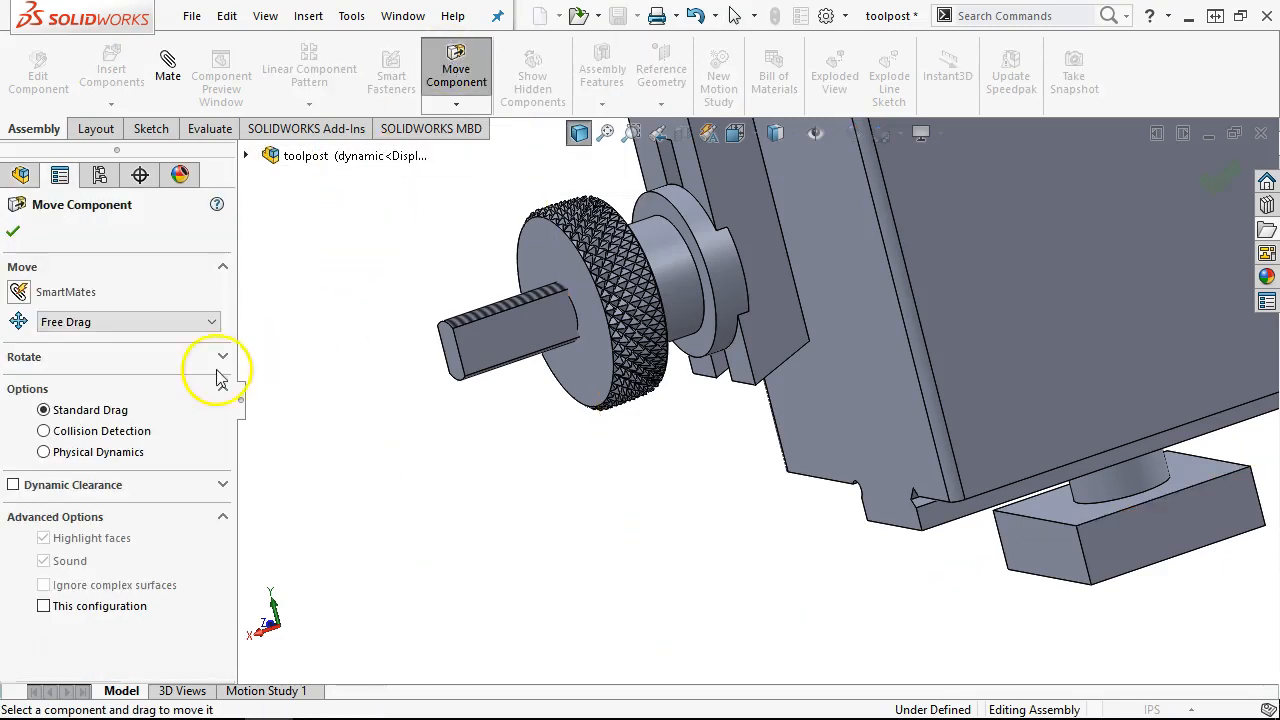
left_click(44, 432)
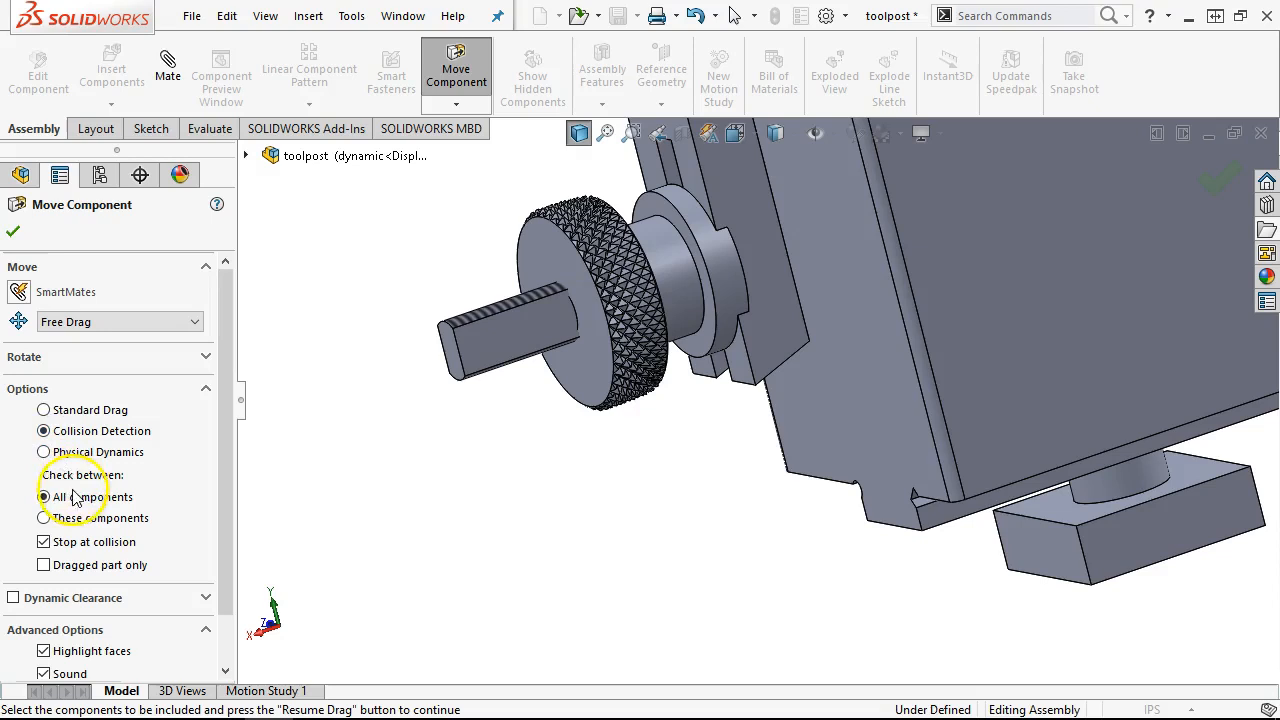
left_click(44, 518)
Step: Select 01 ToolPost and 09 Washer as the components for the collision check
left_click(727, 455)
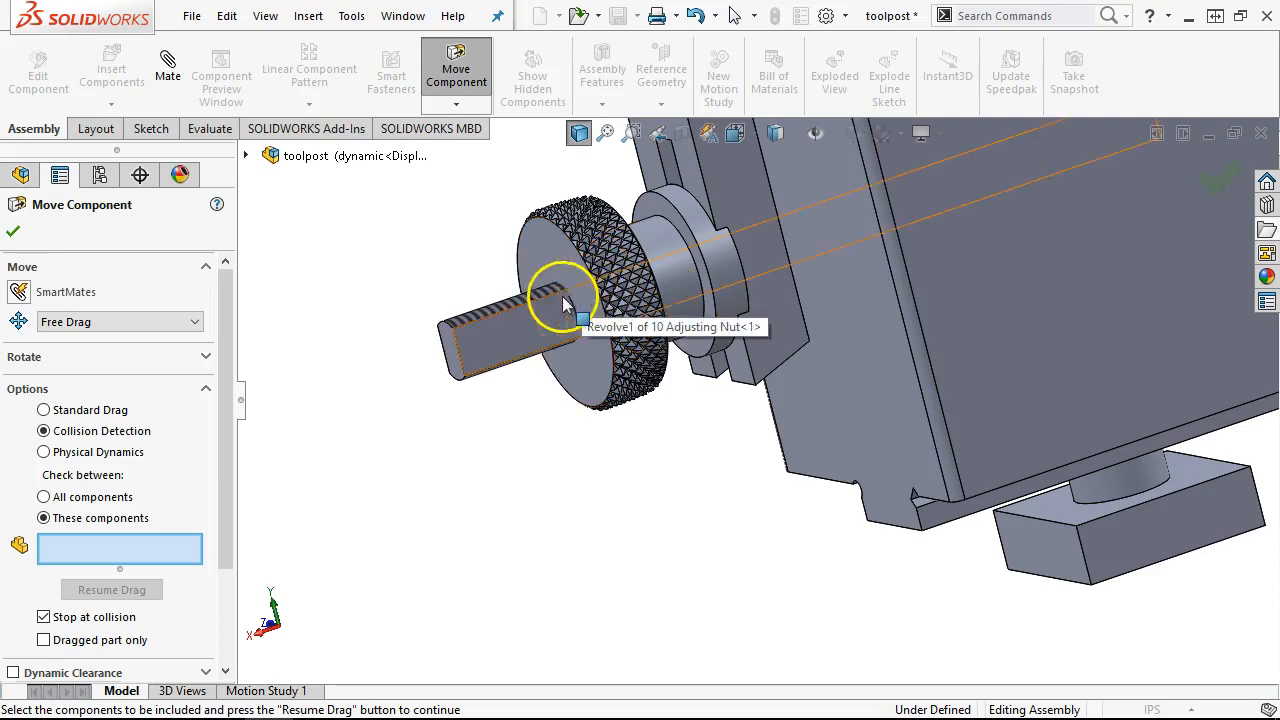
left_click(157, 526)
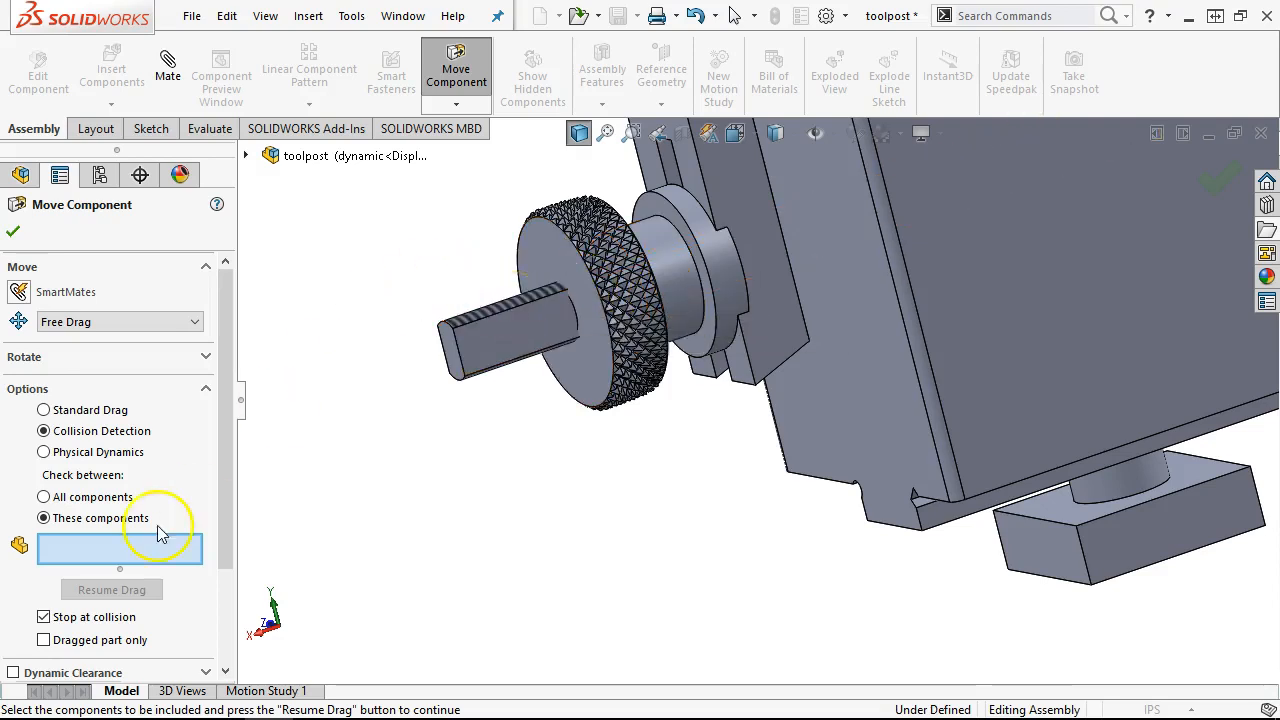
left_click(822, 241)
middle_click_drag(803, 337, 737, 366)
scroll(737, 295, "down", 5)
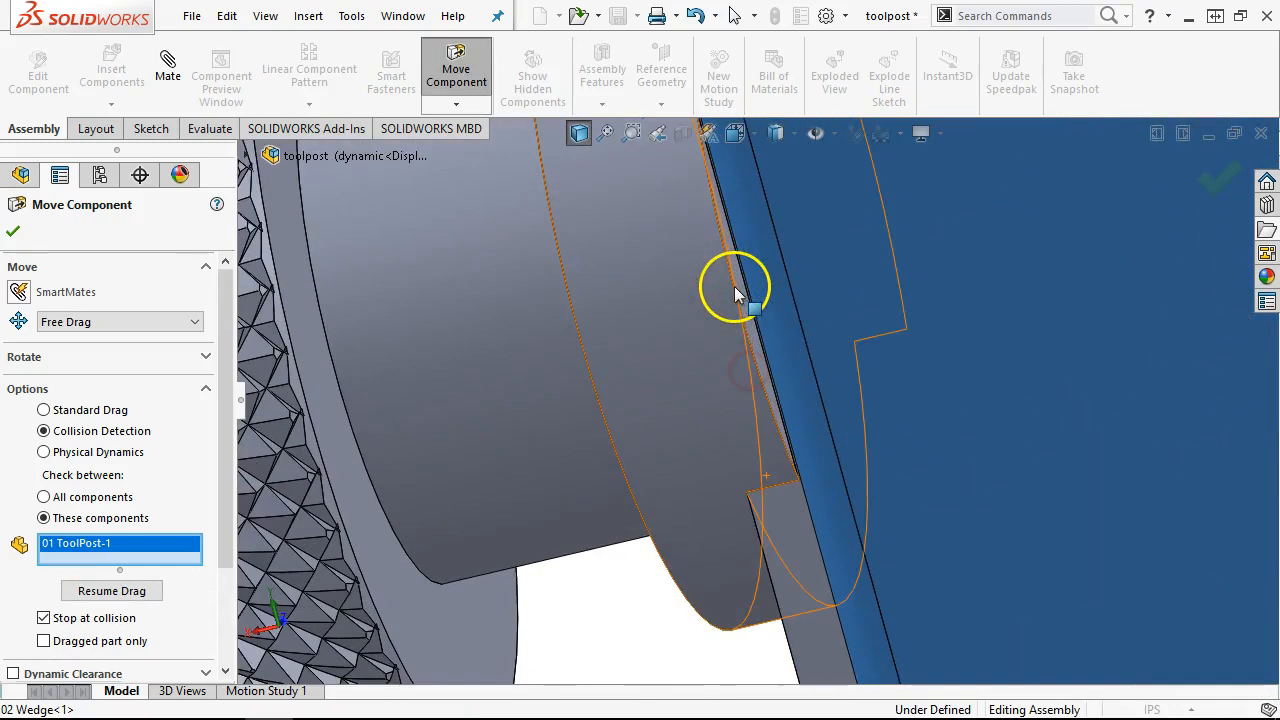
left_click(743, 297)
scroll(735, 400, "up", 5)
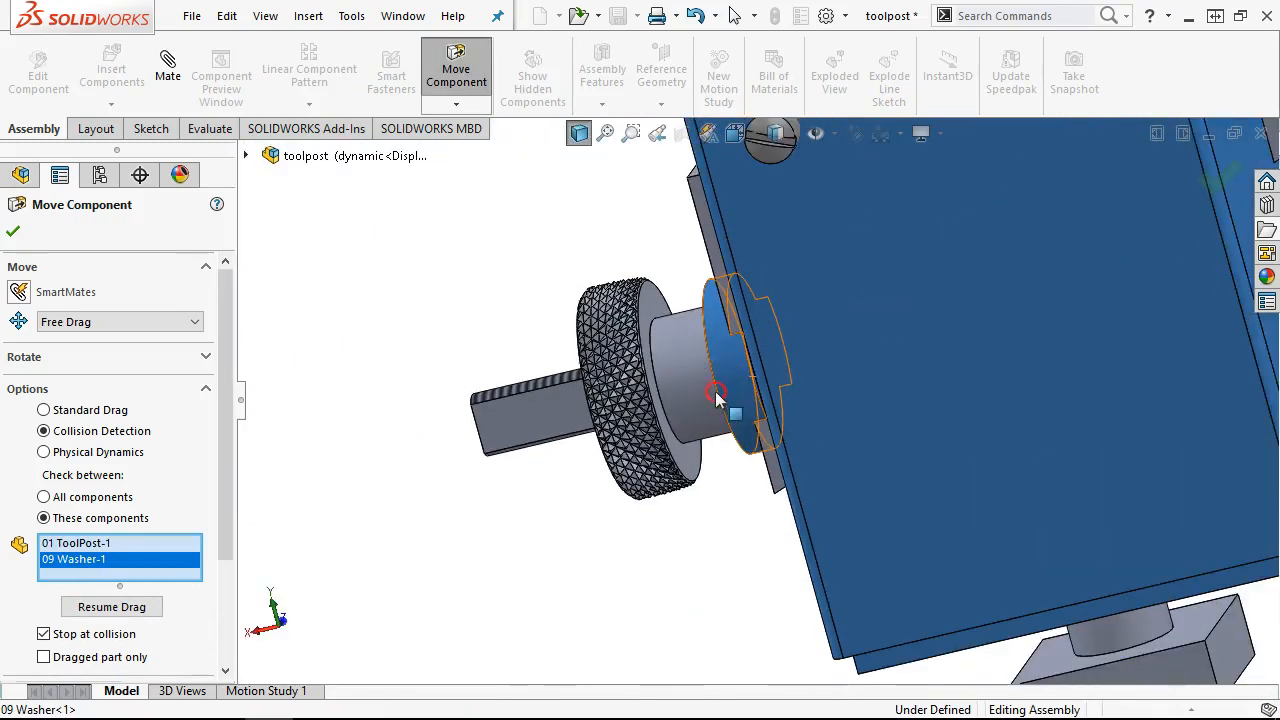
Step: Resume dragging and slide the wedge inward until the washer collides with the tool post
middle_click_drag(755, 400, 275, 478)
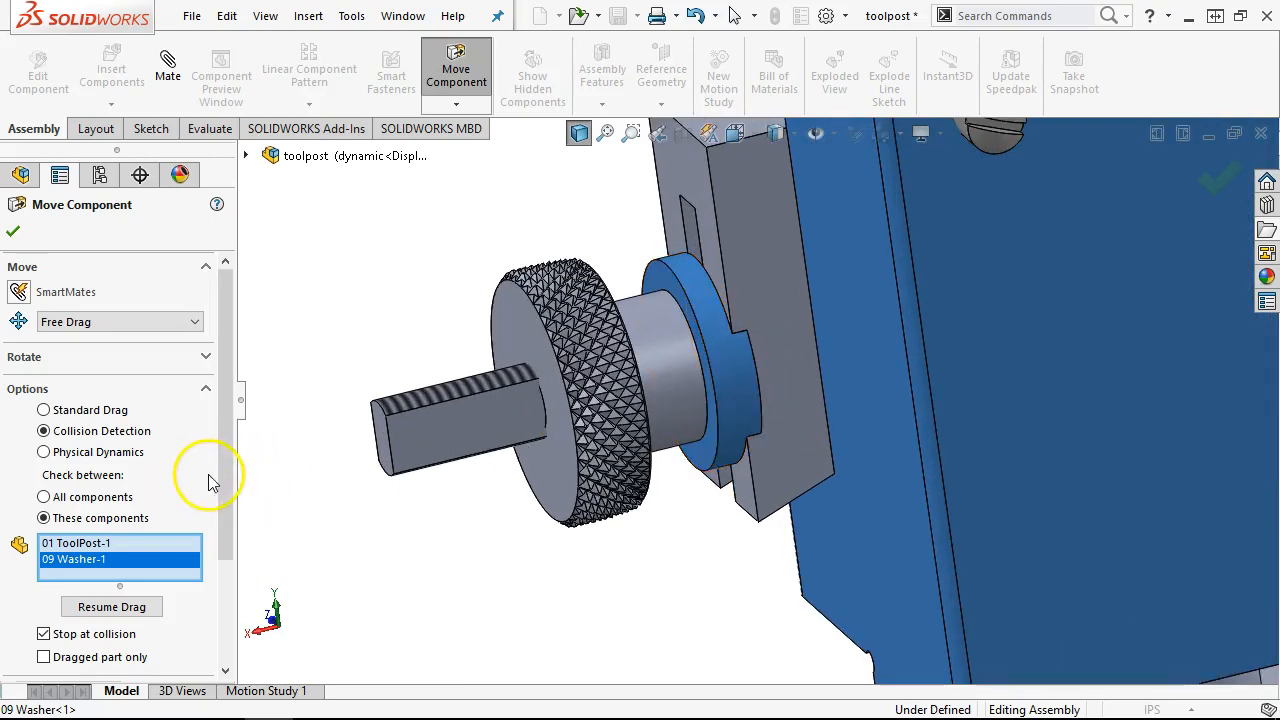
left_click_drag(225, 455, 229, 543)
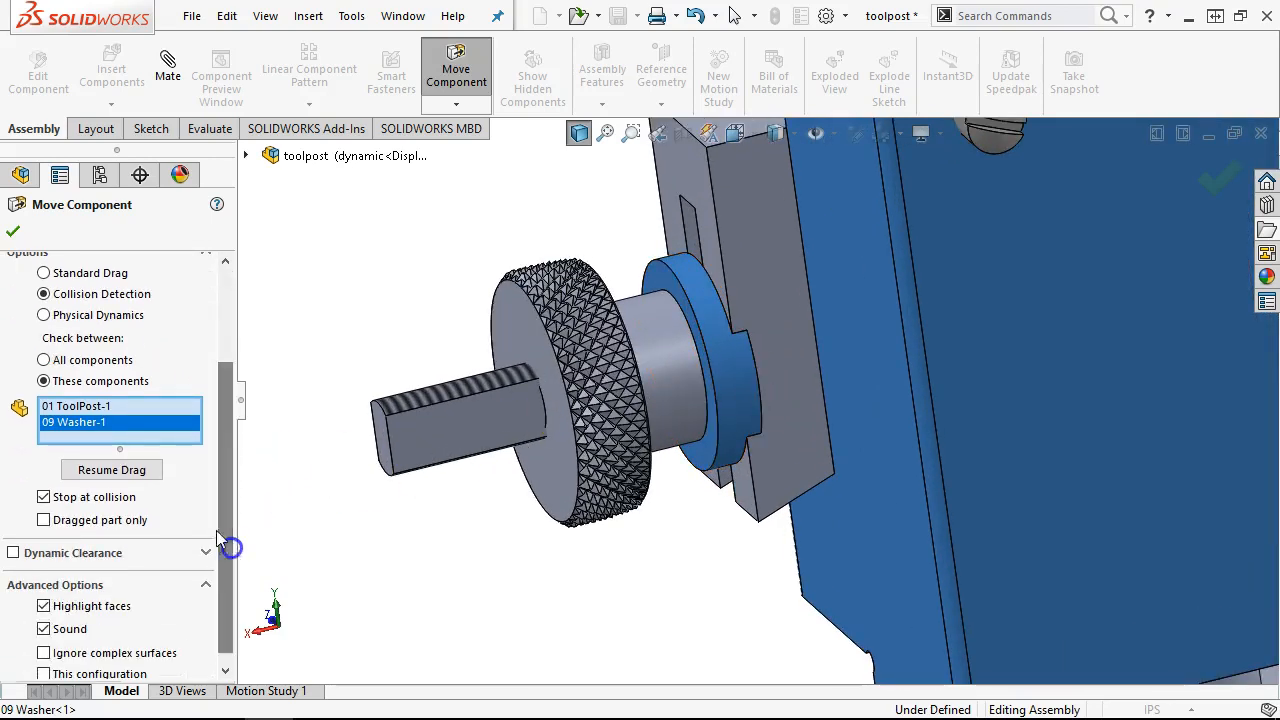
left_click(90, 472)
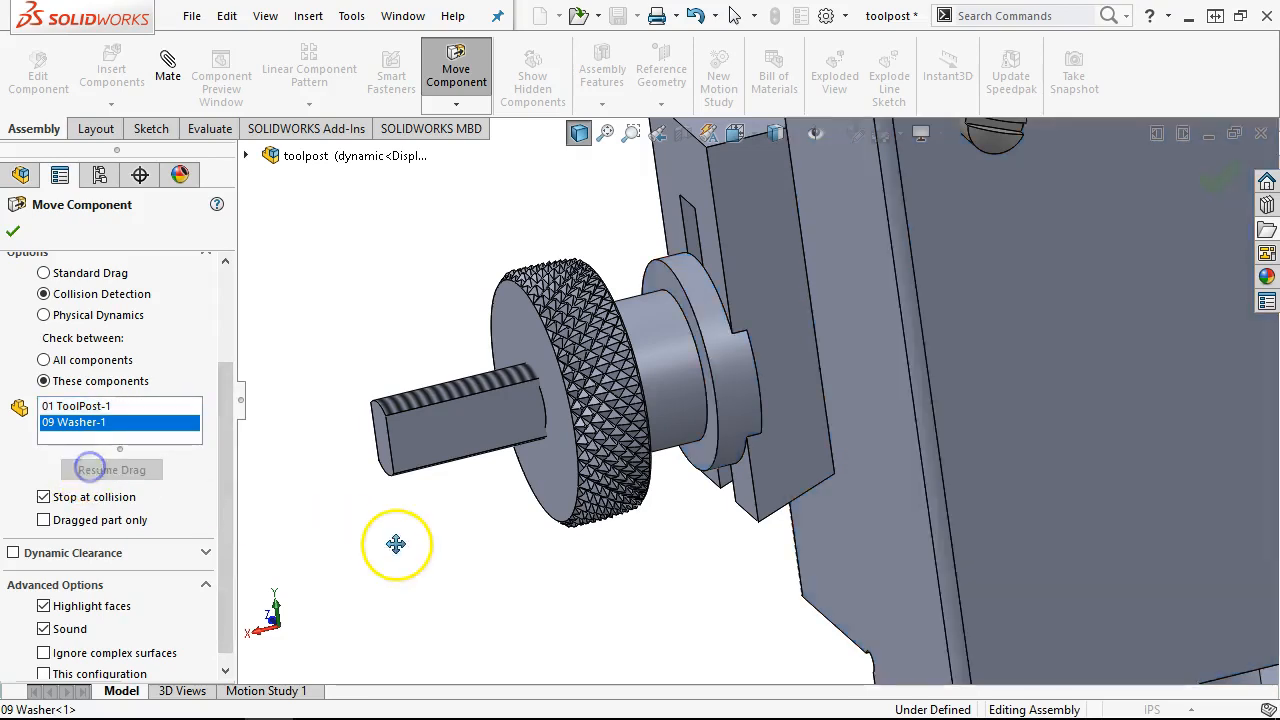
left_click_drag(742, 239, 856, 220)
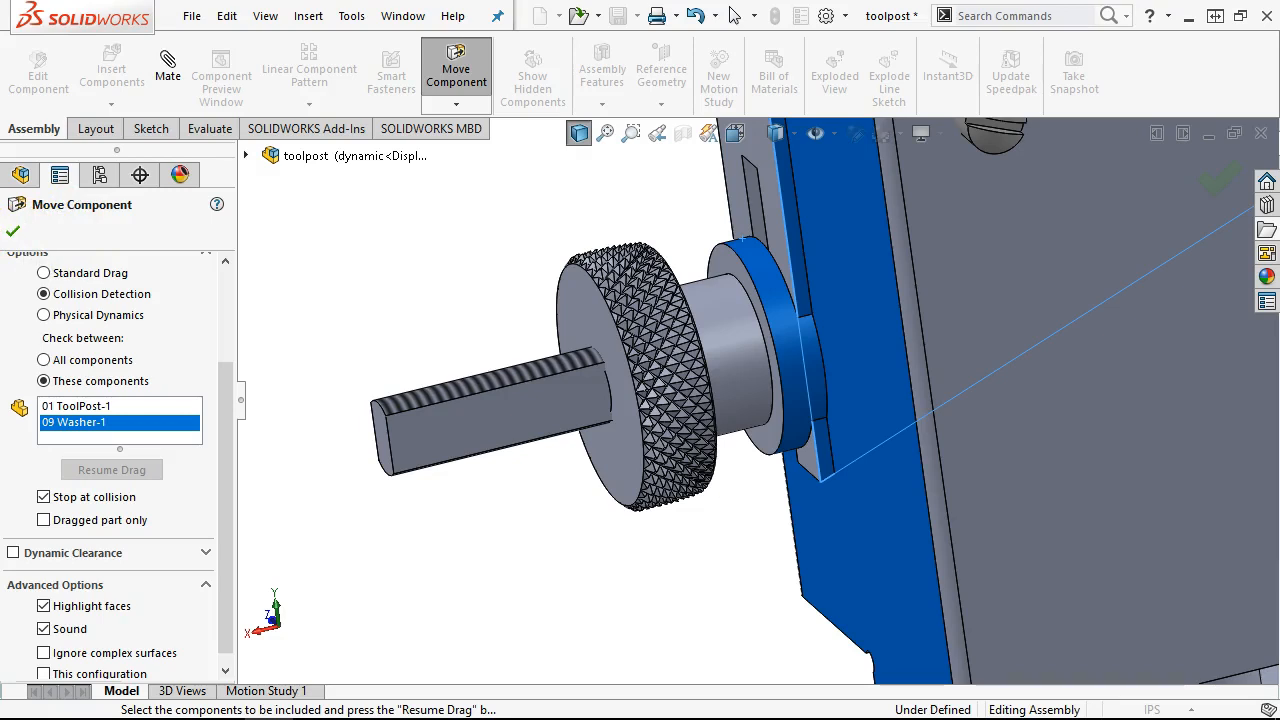
Step: Finish moving components and examine the gap between the tool post's side face and the washer's flat face
left_click(12, 234)
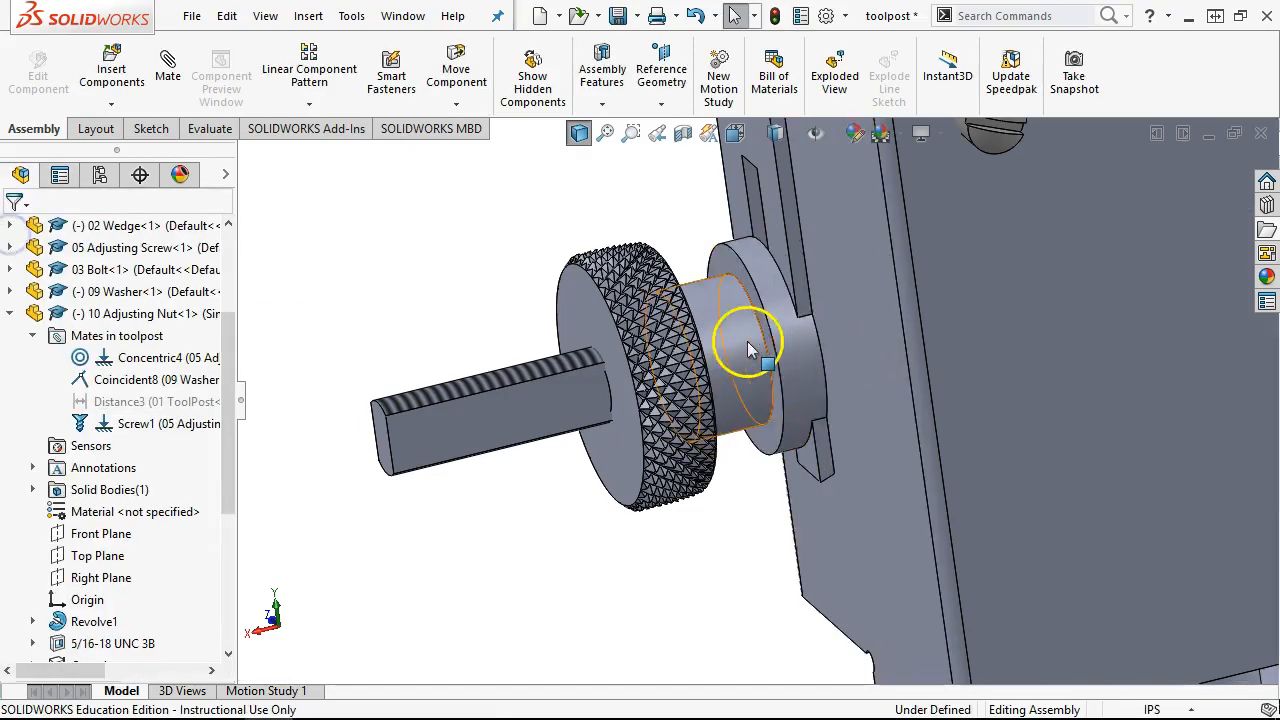
left_click(694, 366)
left_click(775, 400)
middle_click_drag(775, 400, 564, 420)
left_click(897, 342)
mouse_move(897, 342)
middle_mouse_down()
mouse_move(809, 300)
mouse_move(714, 434)
mouse_move(728, 410)
middle_mouse_up()
scroll(680, 428, "down", 5)
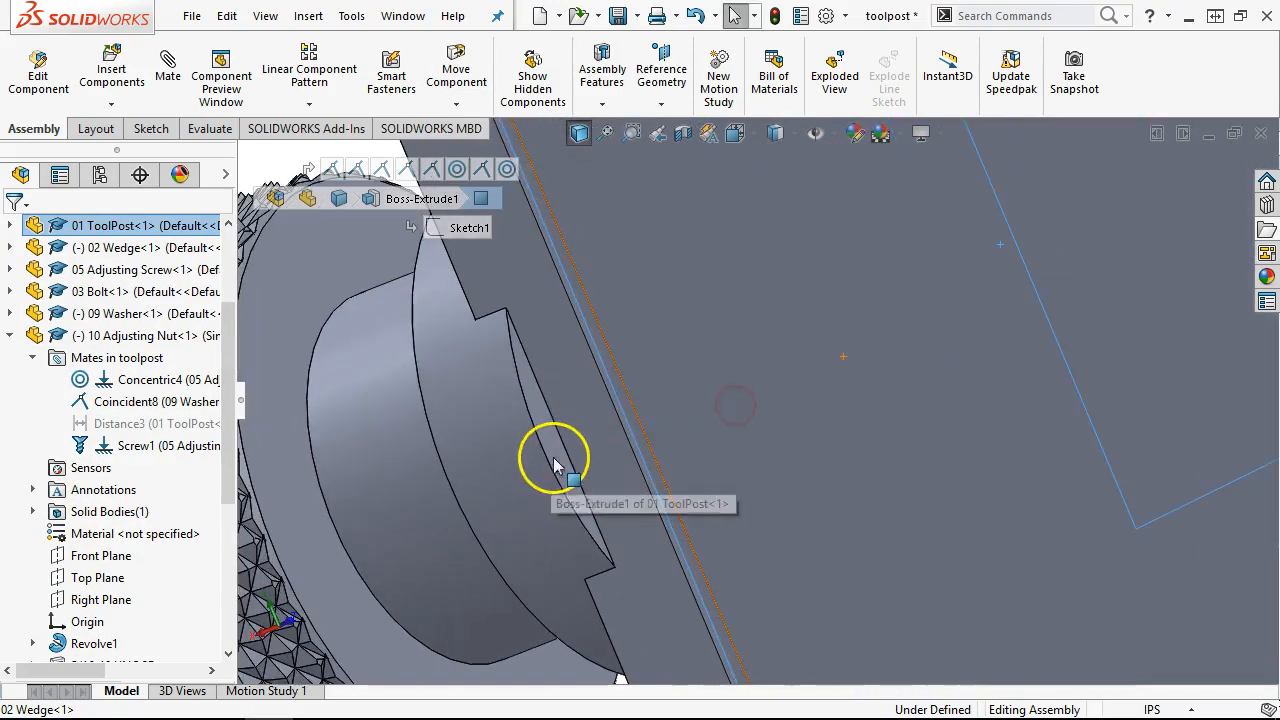
left_click(560, 462)
scroll(530, 465, "up", 5)
middle_click_drag(530, 465, 450, 430)
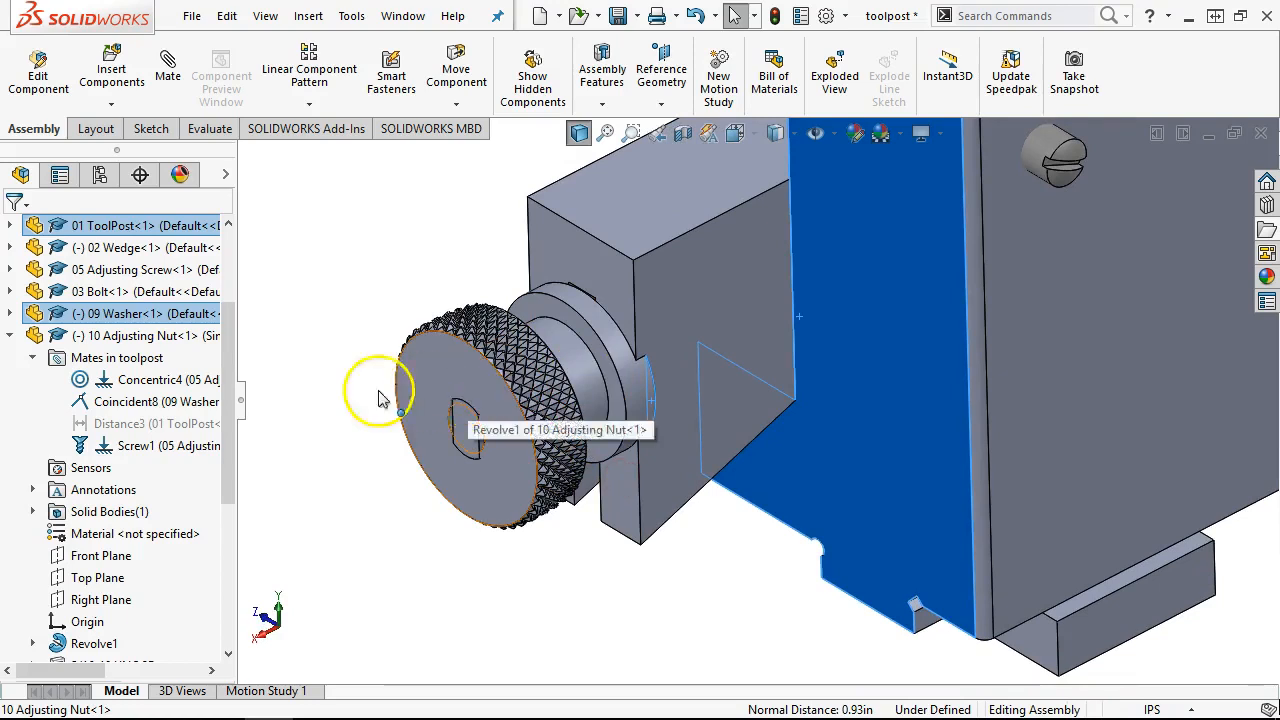
left_click(316, 252)
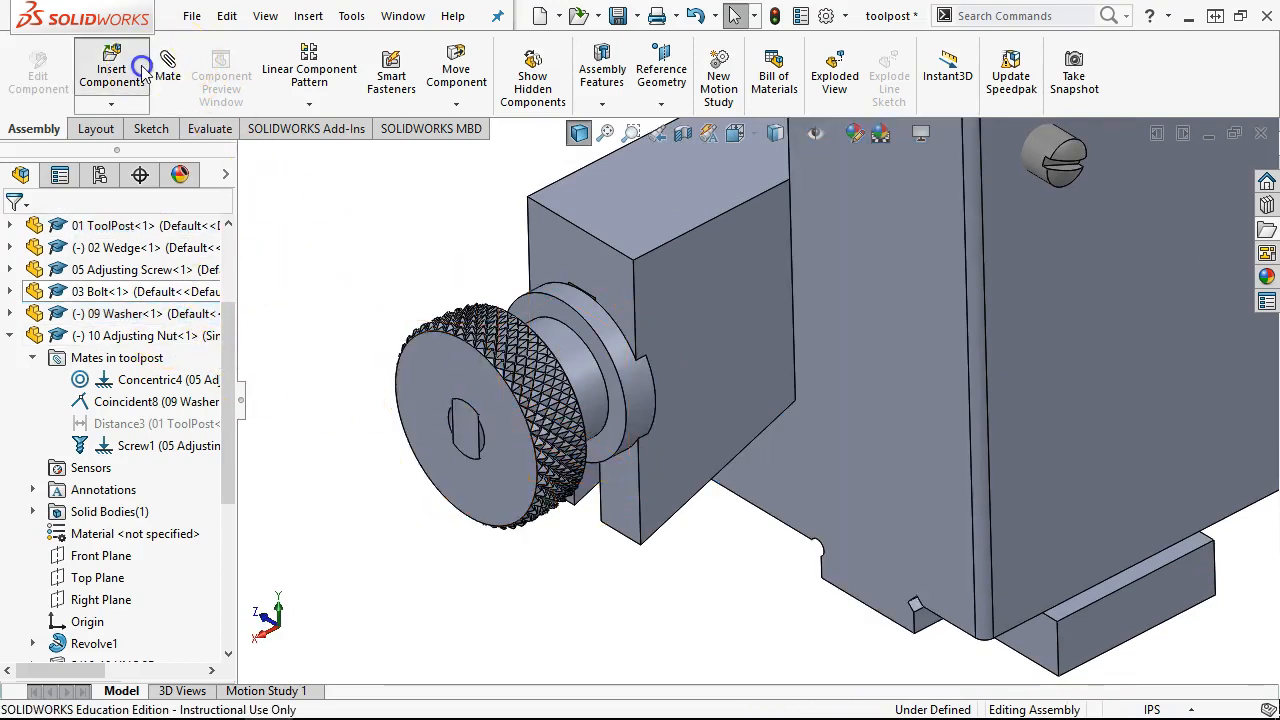
left_click(112, 70)
left_click(905, 575)
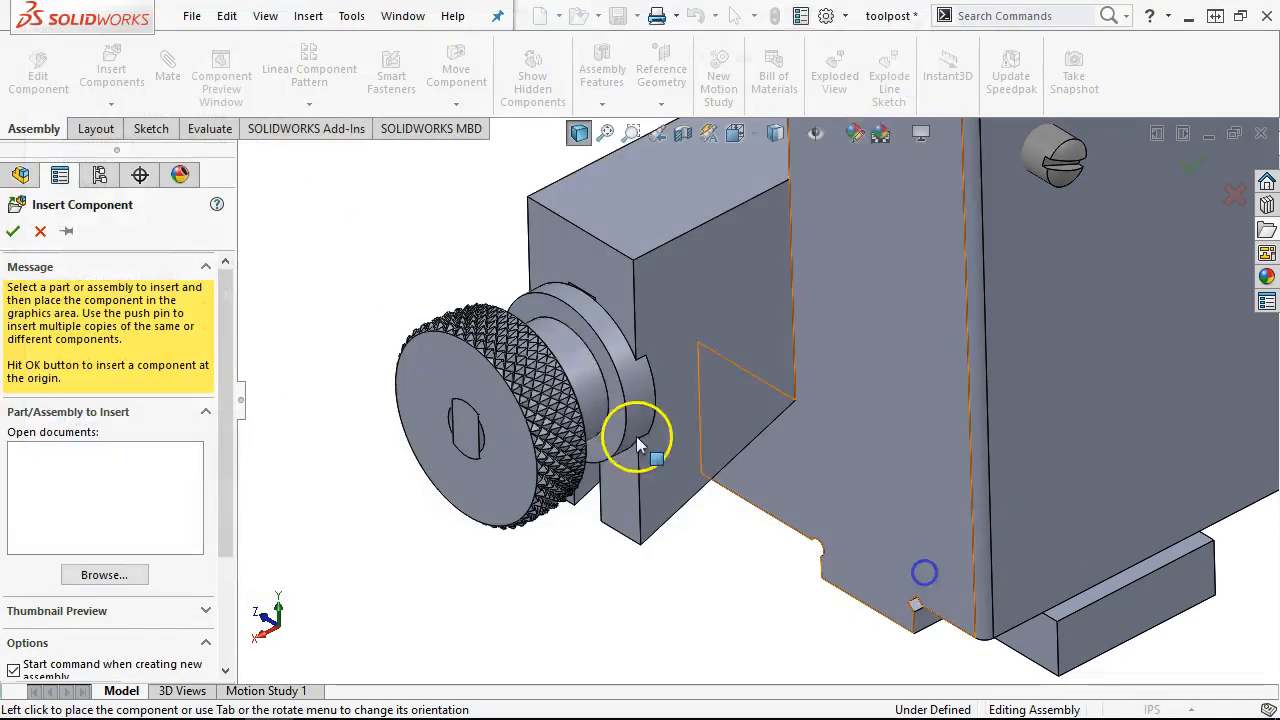
left_click(38, 231)
Step: Set up an advanced limit distance mate with a distance of 0.5 in, maximum 1 in and minimum 0 in
left_click(167, 72)
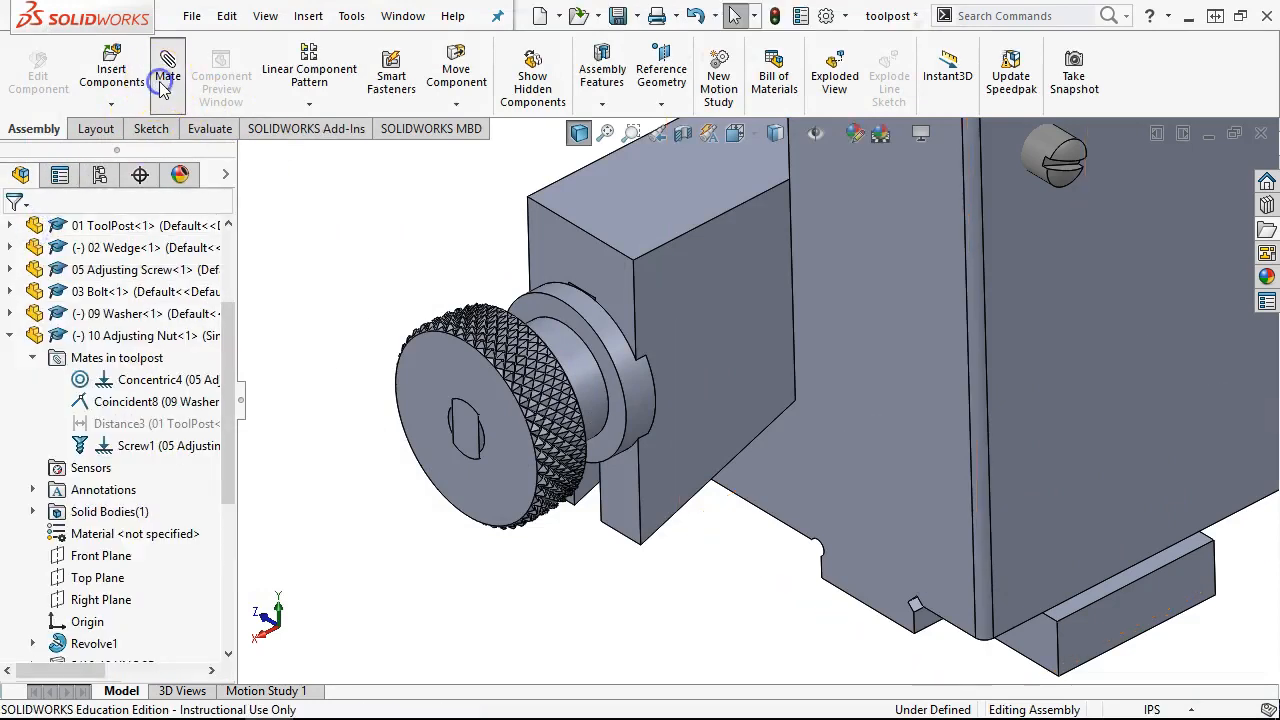
left_click_drag(223, 420, 230, 577)
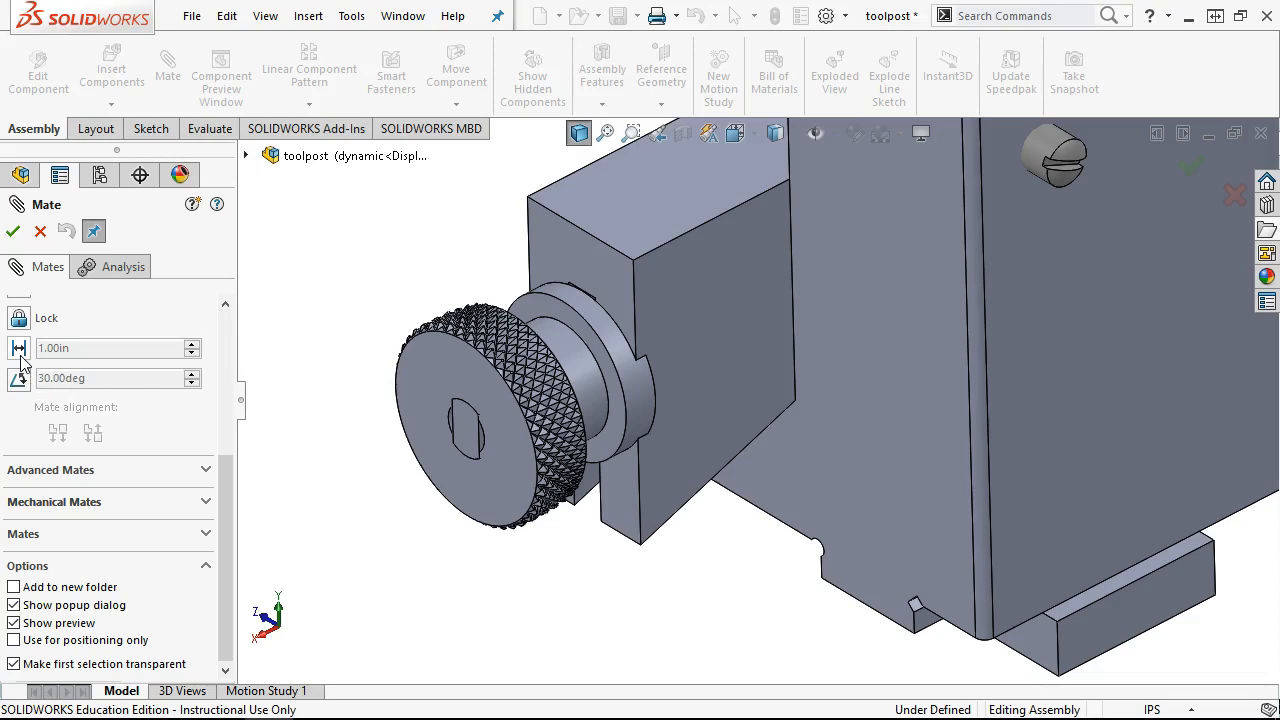
left_click(205, 470)
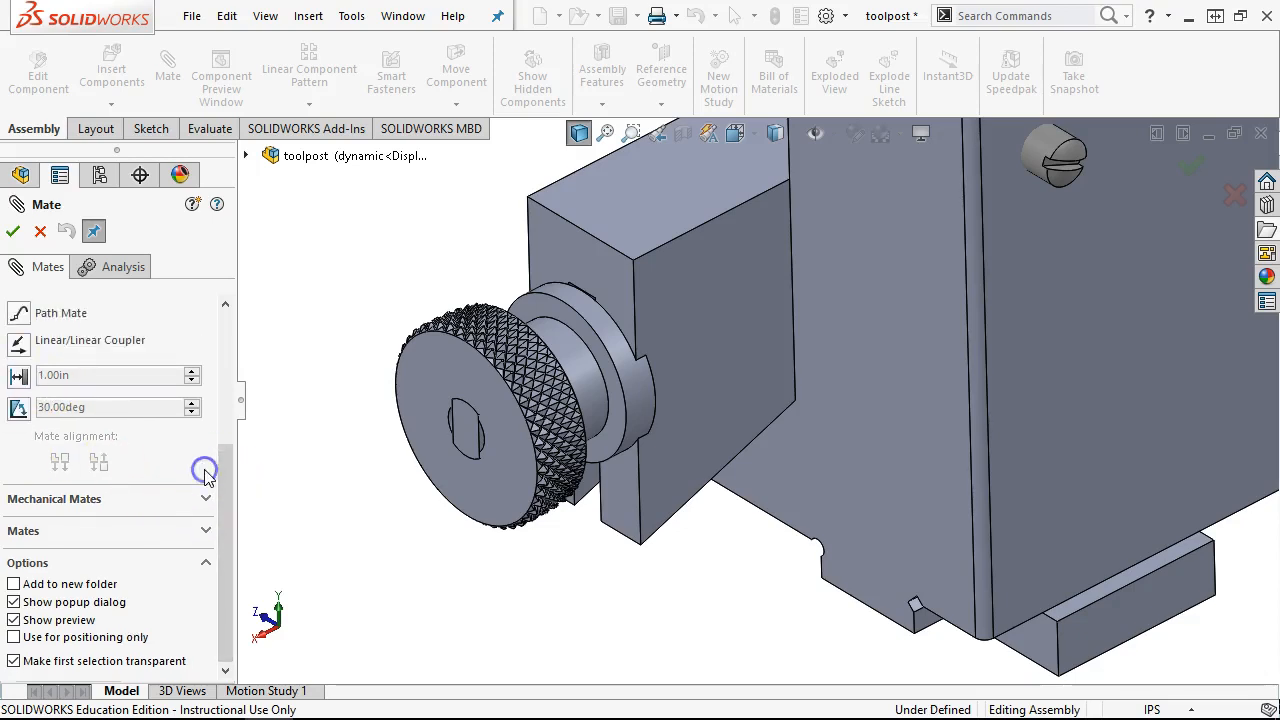
left_click(19, 378)
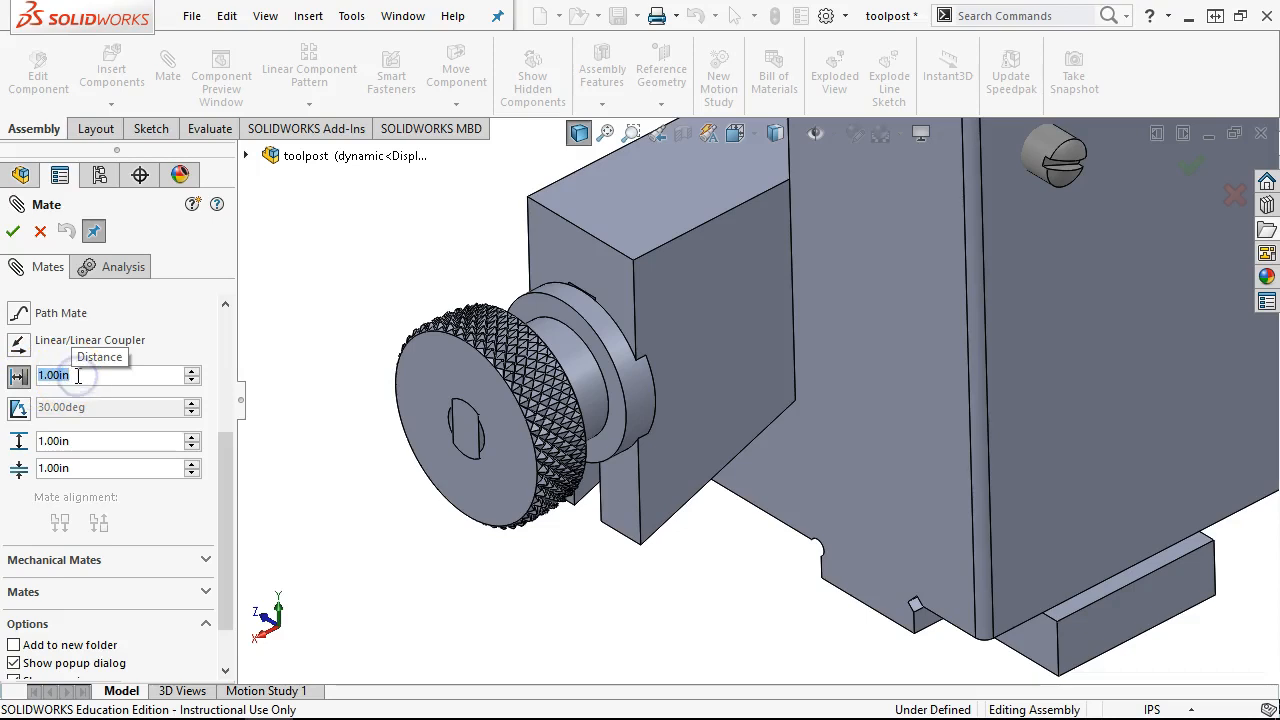
type("0.5")
key("Return")
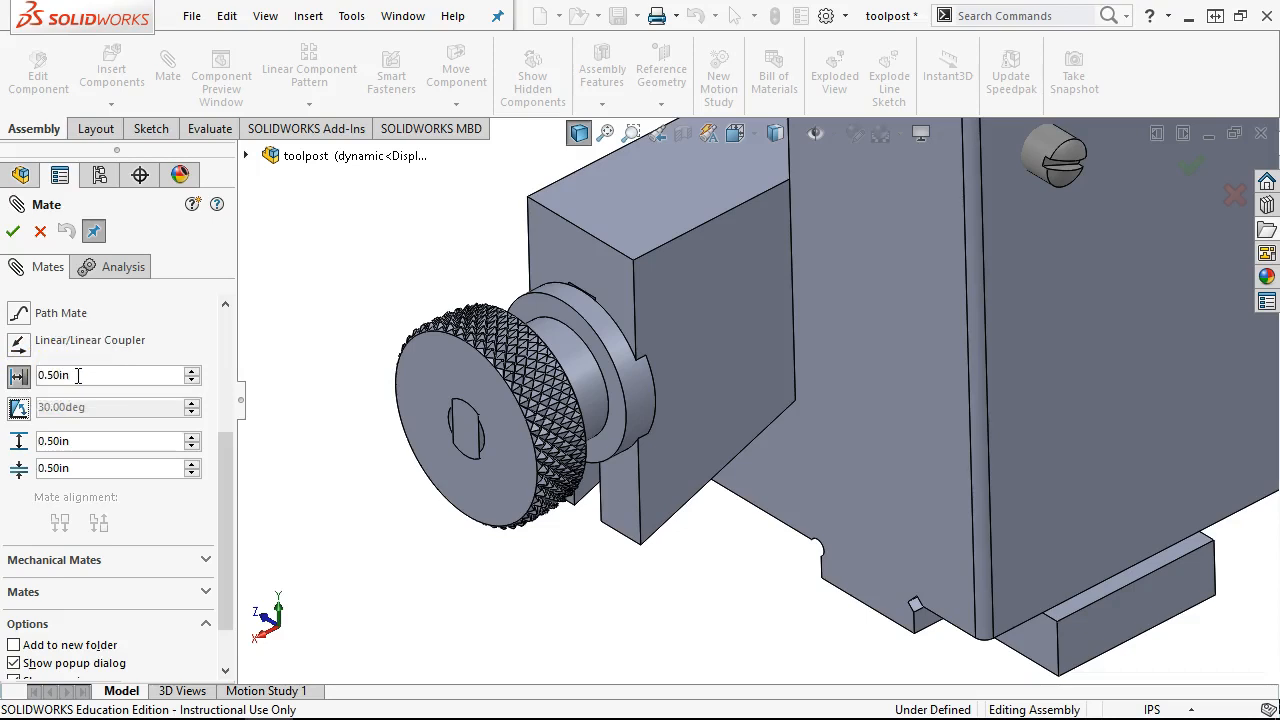
left_click(105, 440)
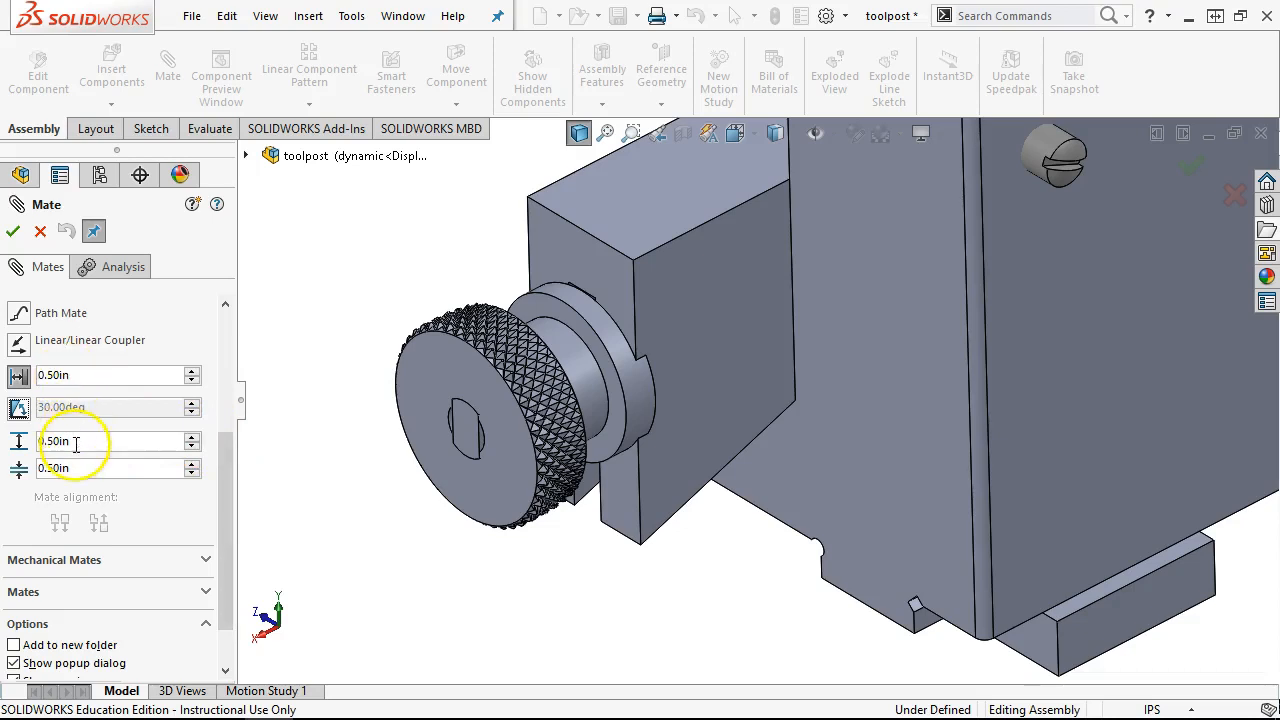
type("1")
key("Tab")
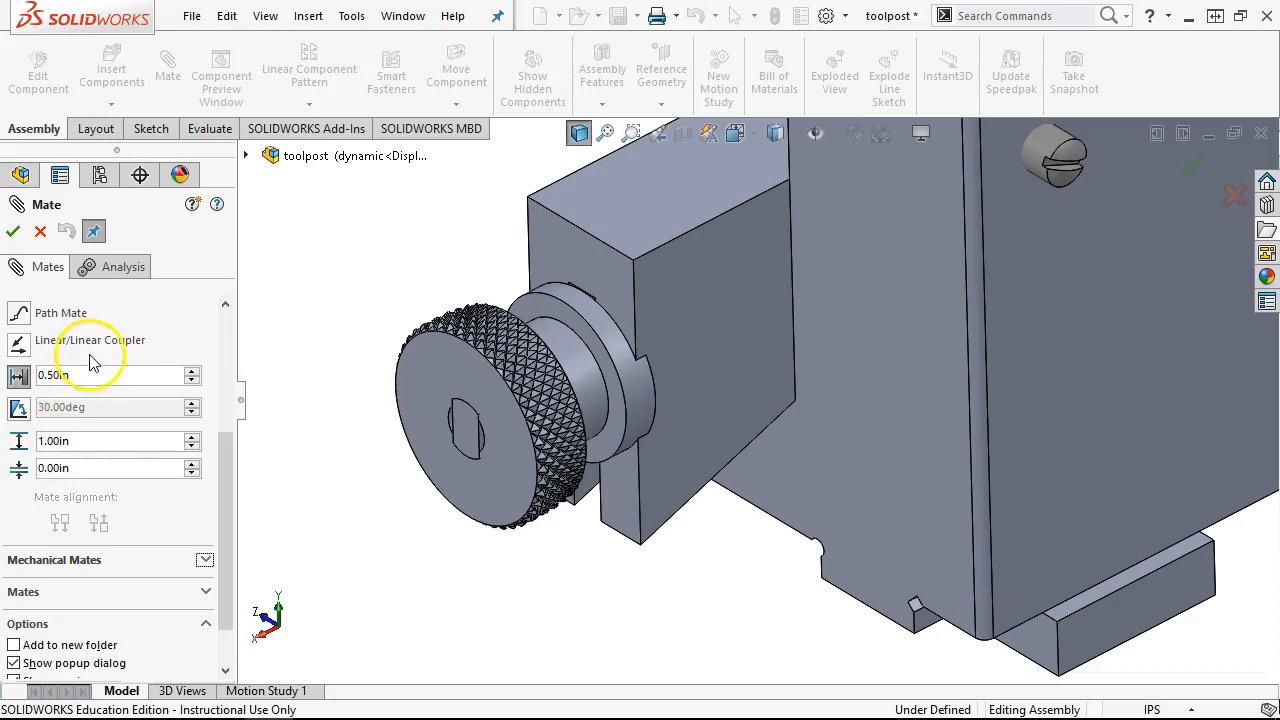
Step: Try a 1.5 in limit distance, restore 0.5 in with a 1 in maximum, and close mating without selecting faces
type("1.5")
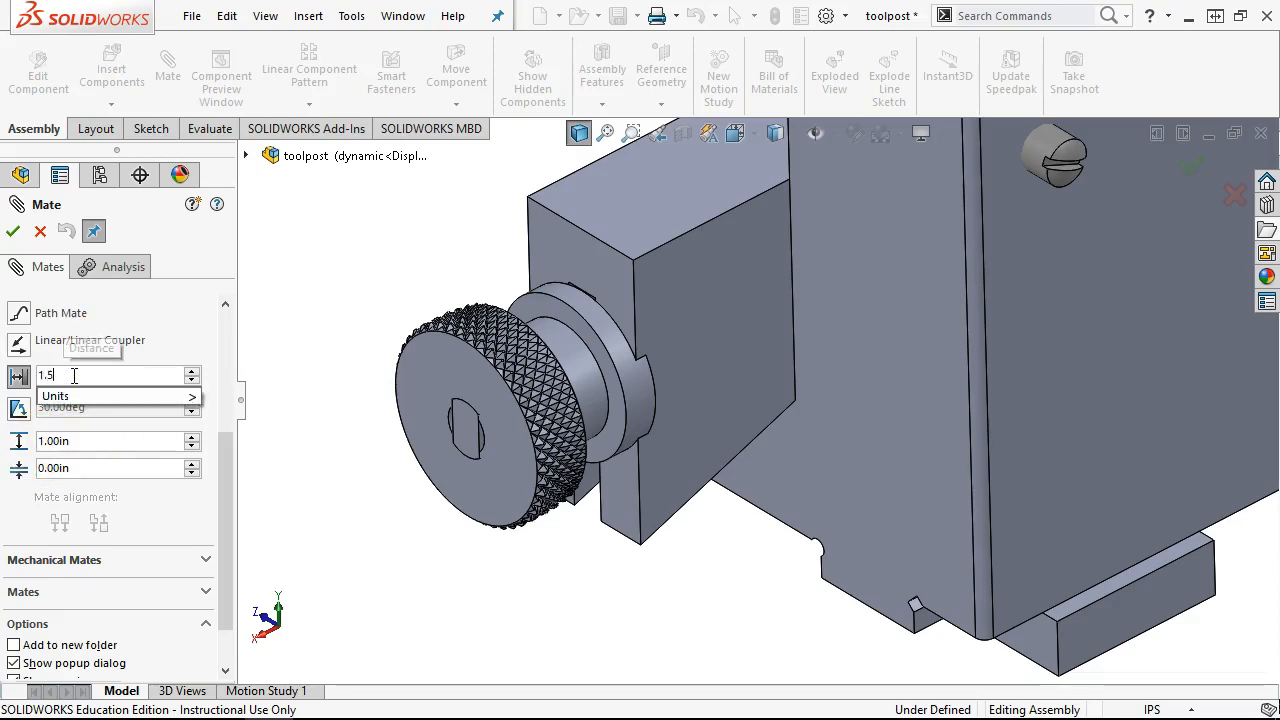
key("Return")
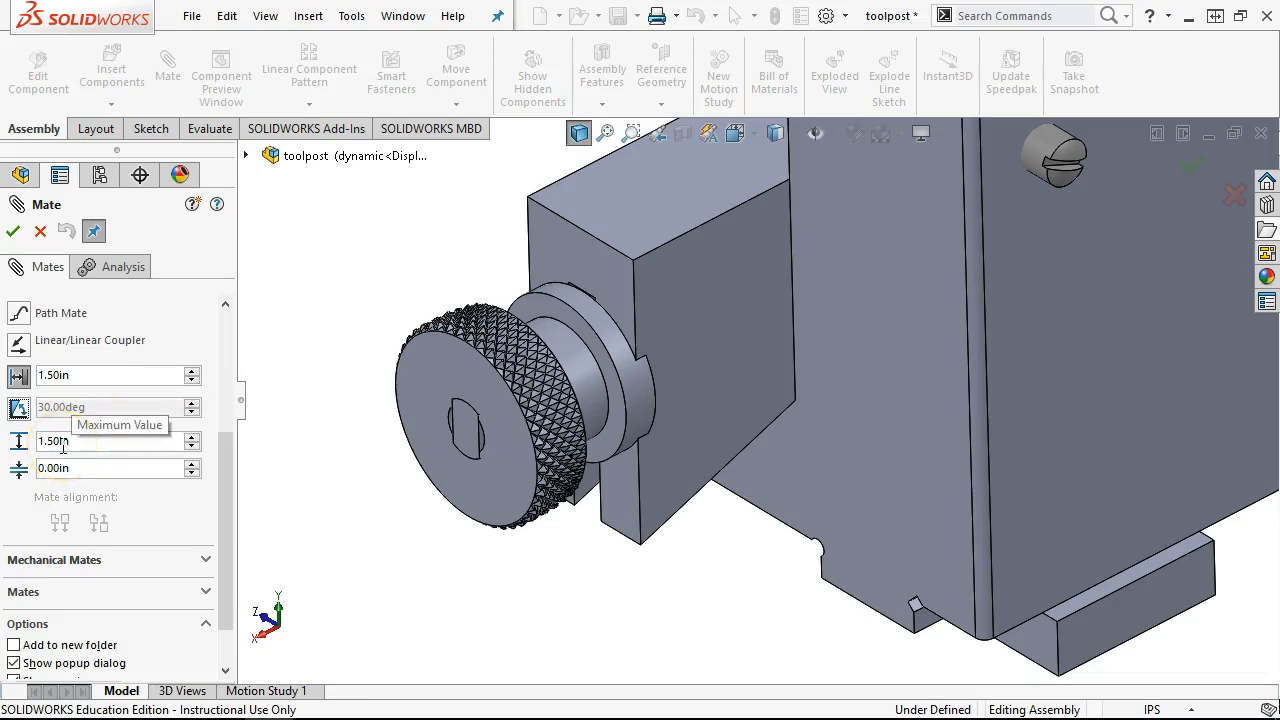
double_click(74, 372)
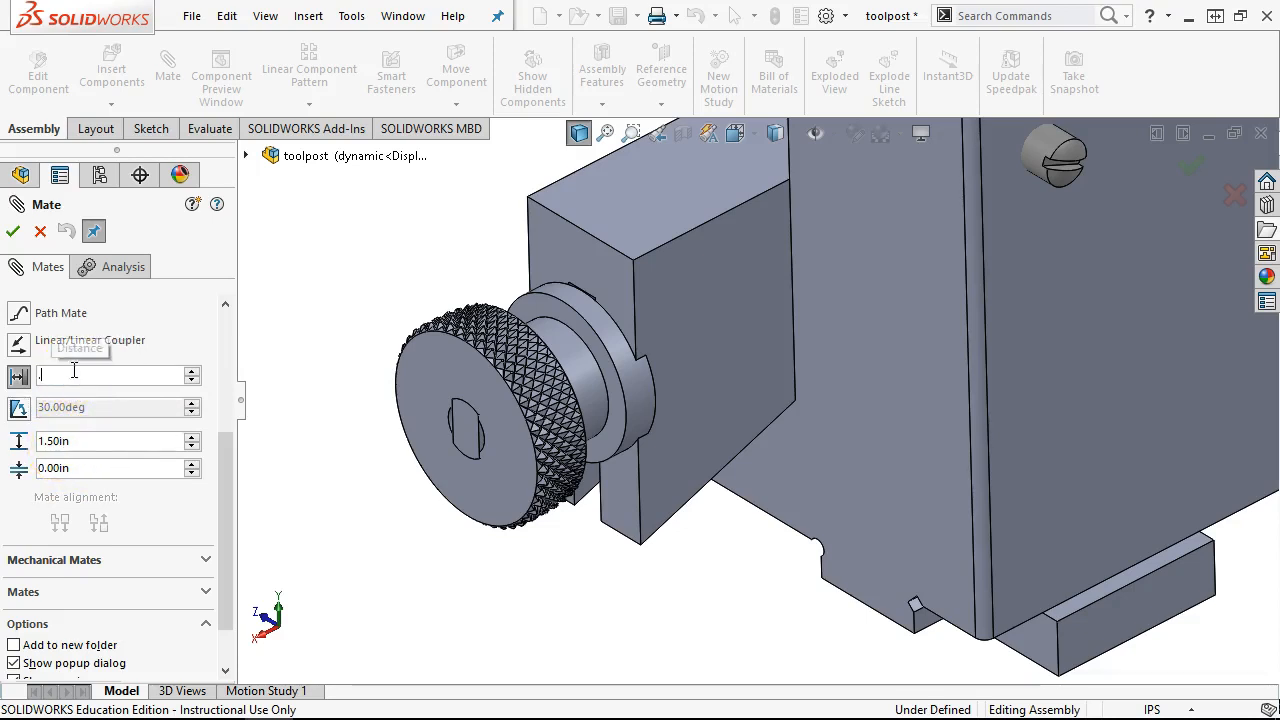
double_click(77, 440)
type("1.")
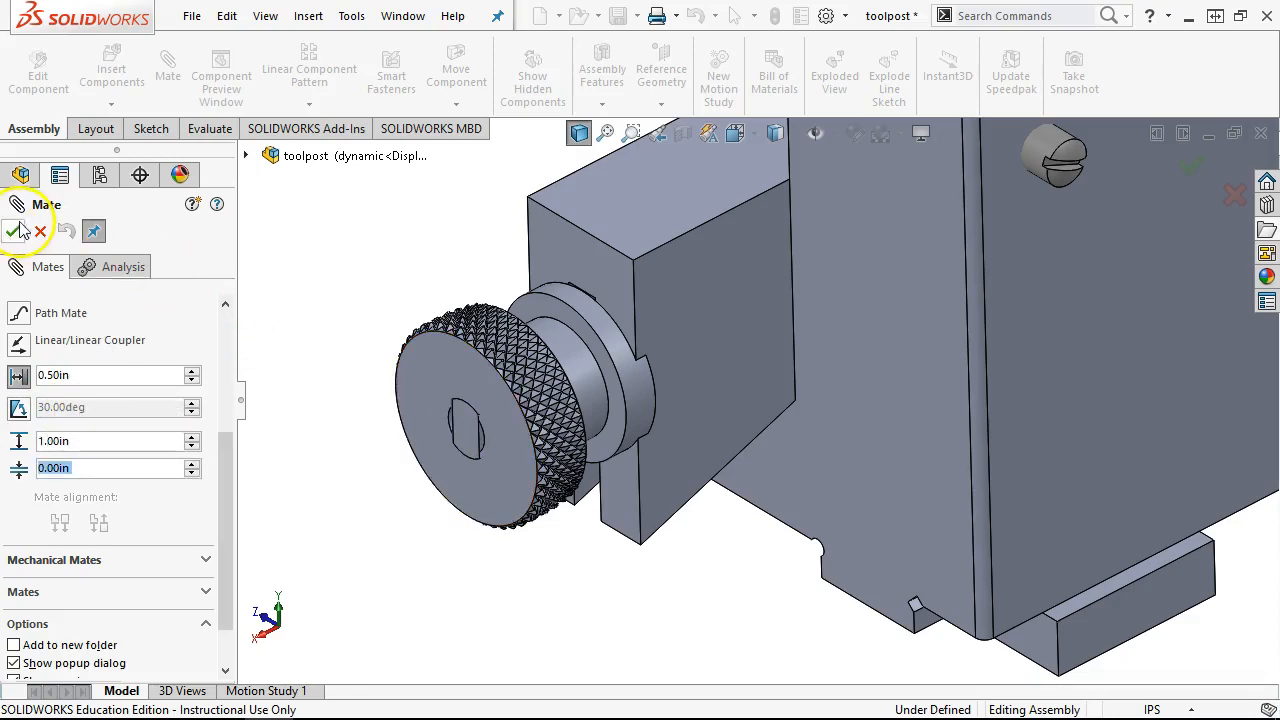
left_click(17, 230)
Step: Slide the wedge inward along the tool post and clear the selection
left_click_drag(689, 351, 757, 277)
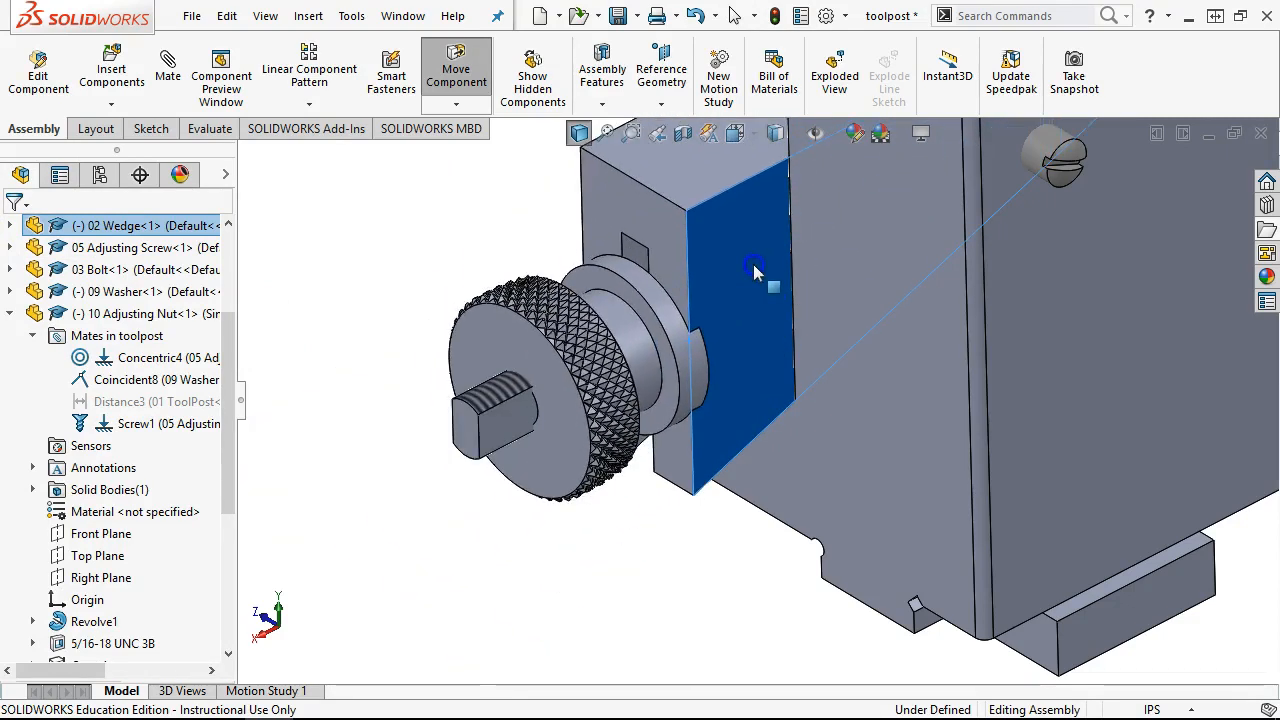
key("Escape")
left_click(290, 385)
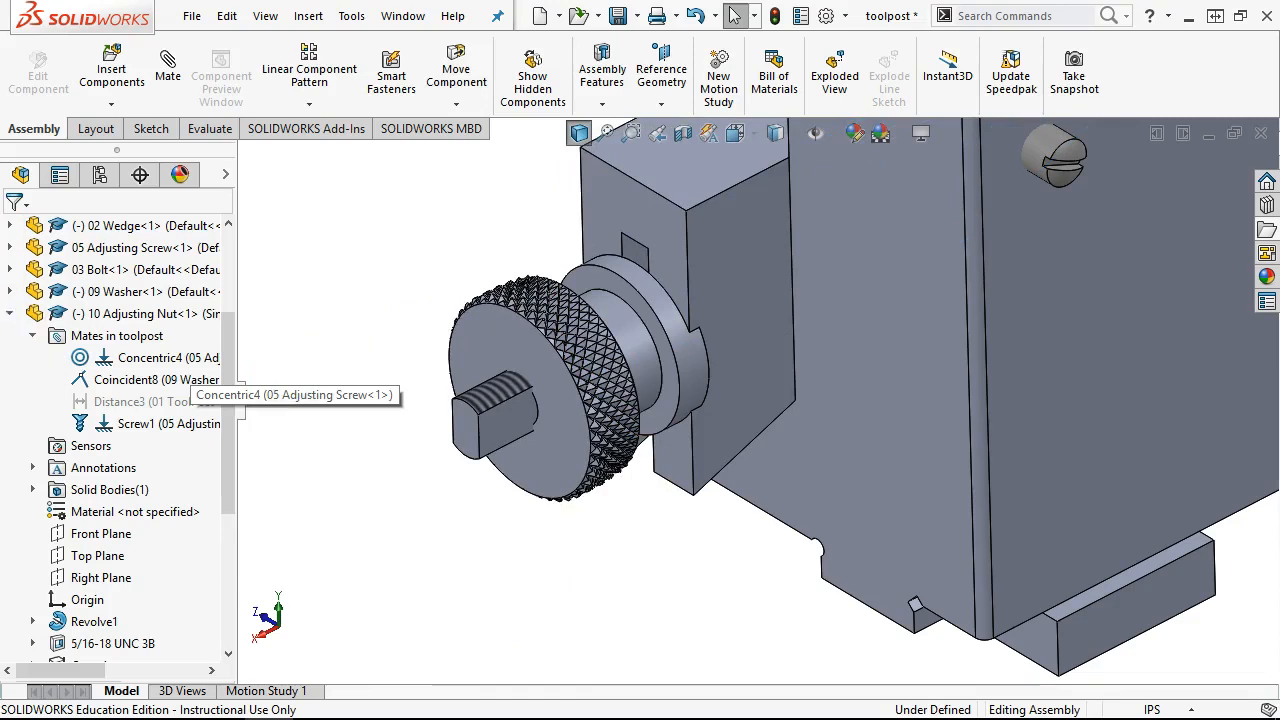
Step: Collapse the adjusting nut's entries and review the assembly's mates through to the last one
left_click(10, 314)
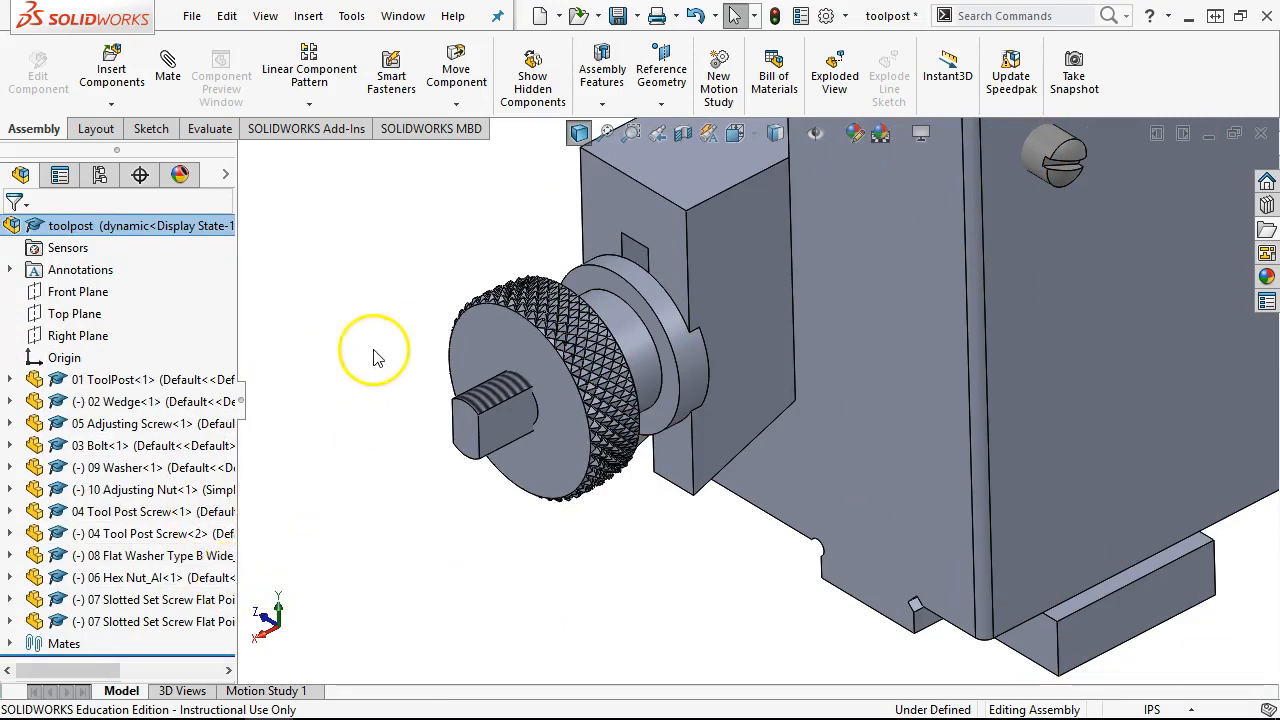
left_click(10, 644)
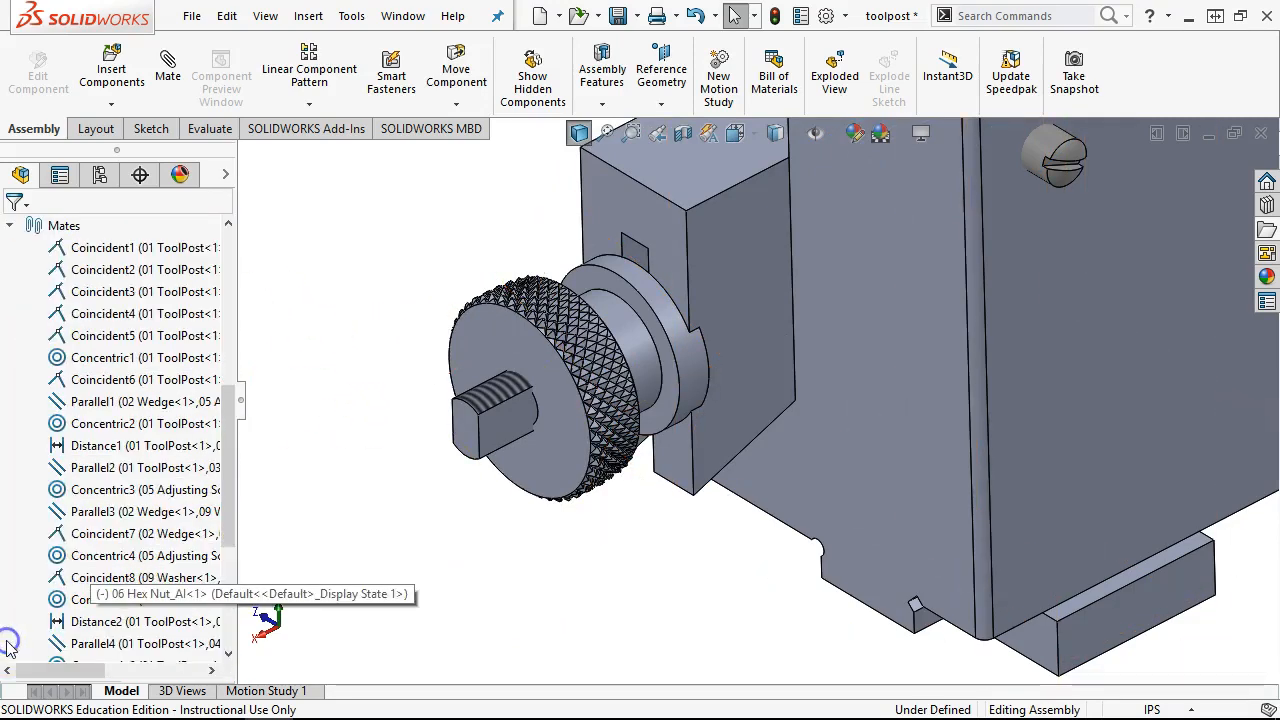
left_click_drag(240, 420, 243, 538)
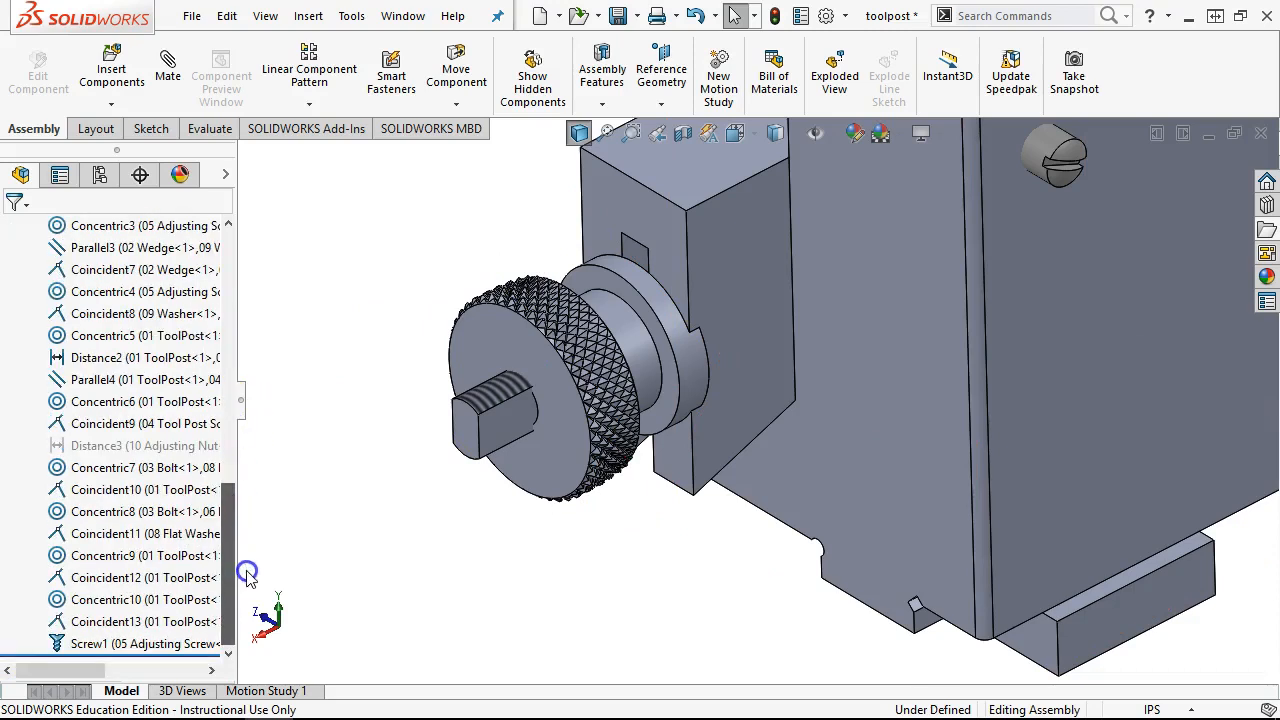
Step: Add a standard distance mate between the tool post's side face and the washer's flat face
left_click(864, 394)
scroll(615, 349, "down", 6)
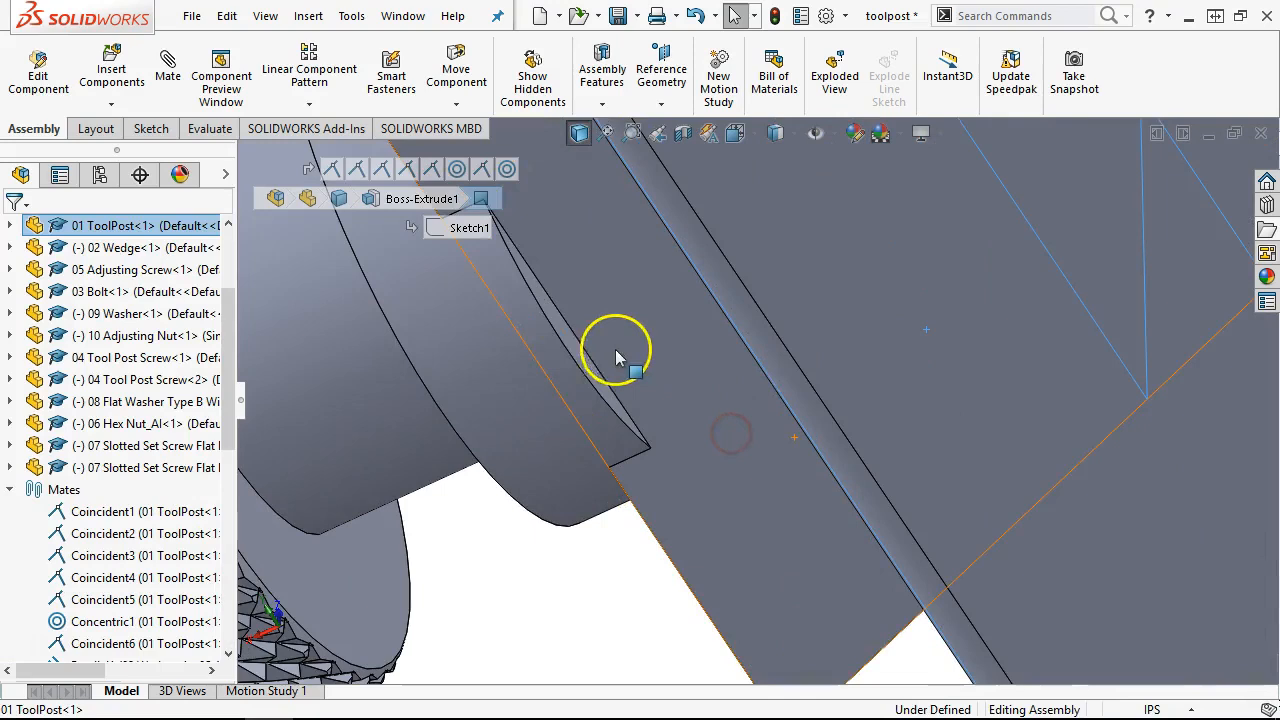
left_click(580, 357, "ctrl")
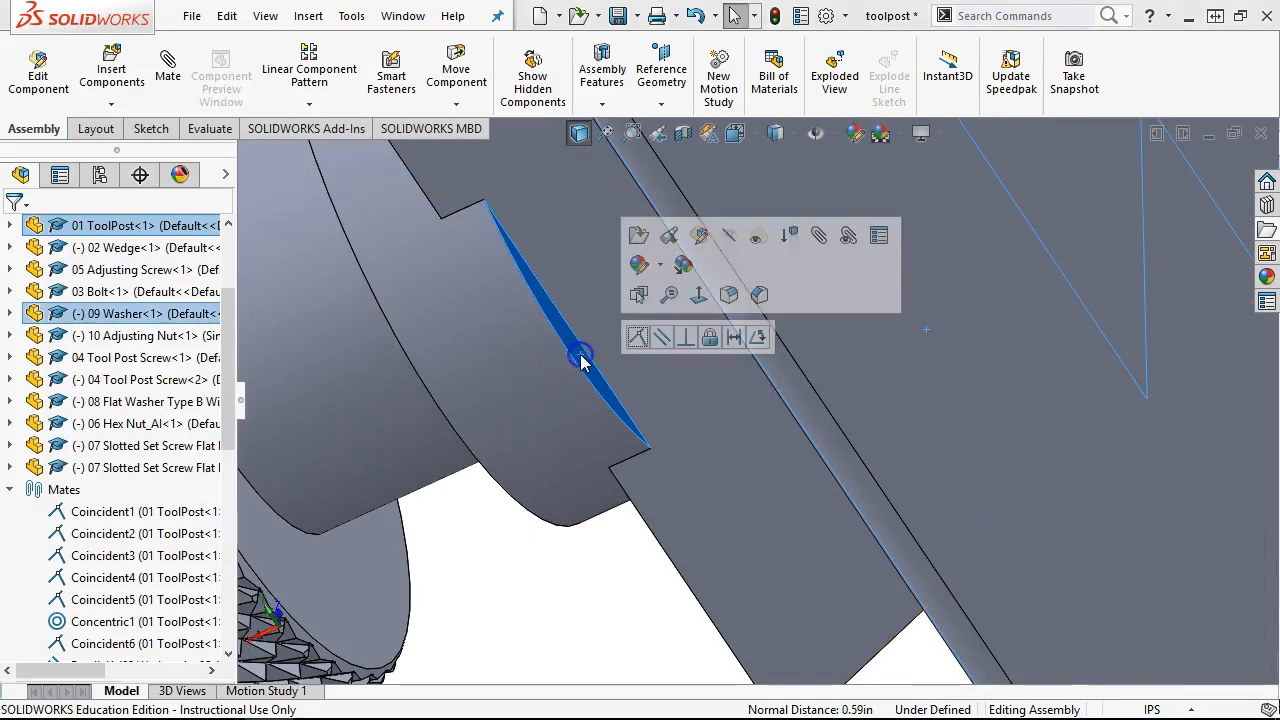
left_click(736, 338)
left_click(788, 338)
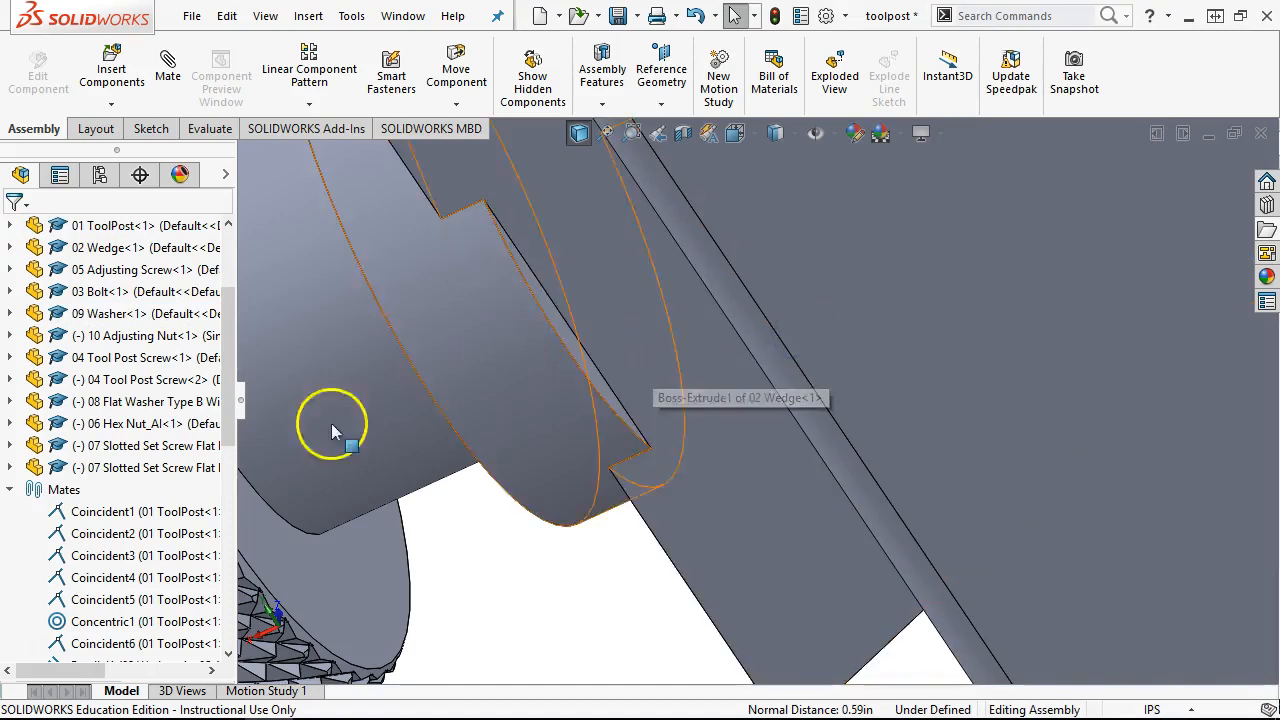
Step: Find the new distance mate at the end of the assembly's mates and remove it
scroll(60, 470, "down", 8)
scroll(62, 472, "down", 3)
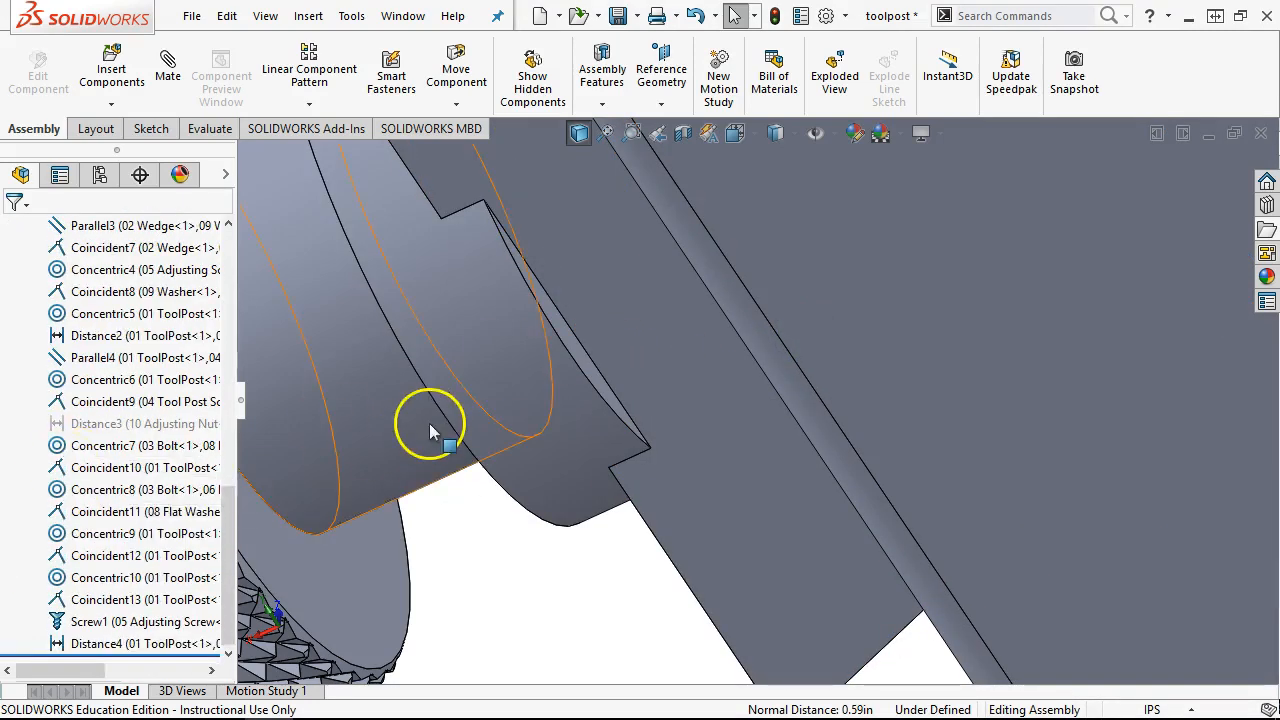
scroll(430, 432, "up", 5)
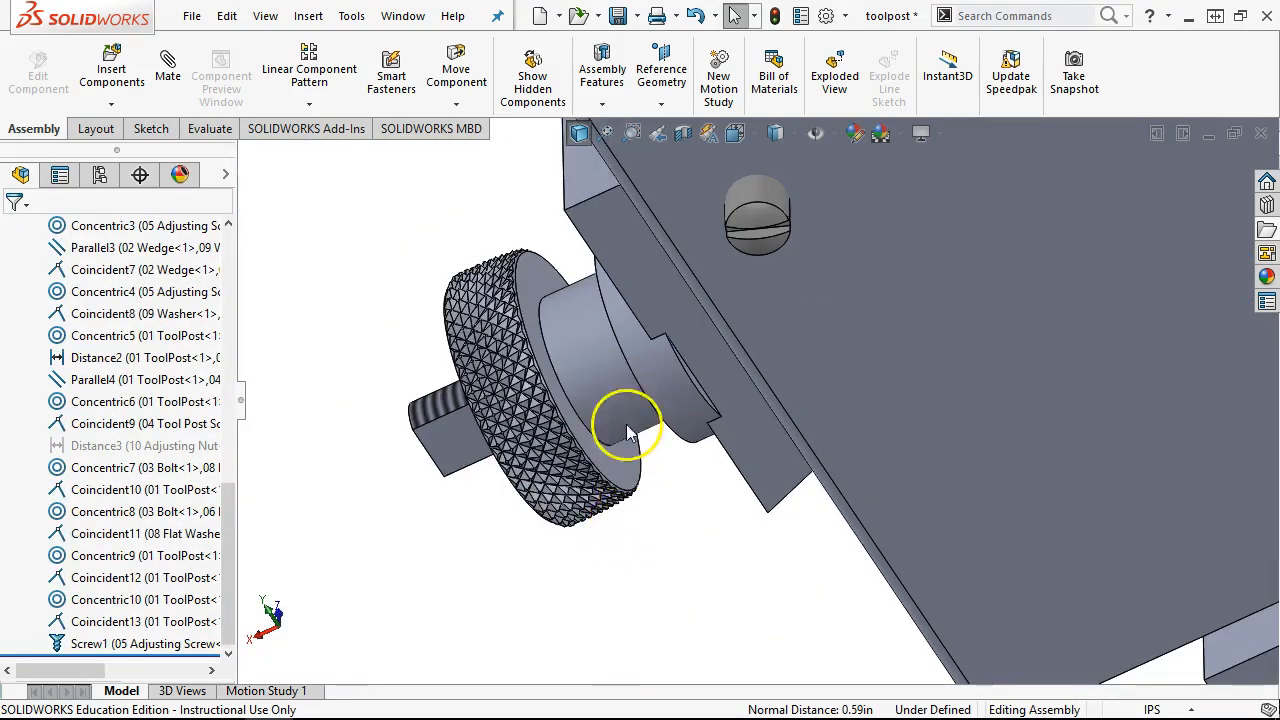
Step: Set up an advanced limit distance mate with a maximum of 1 in and a minimum of 0 in
left_click(167, 72)
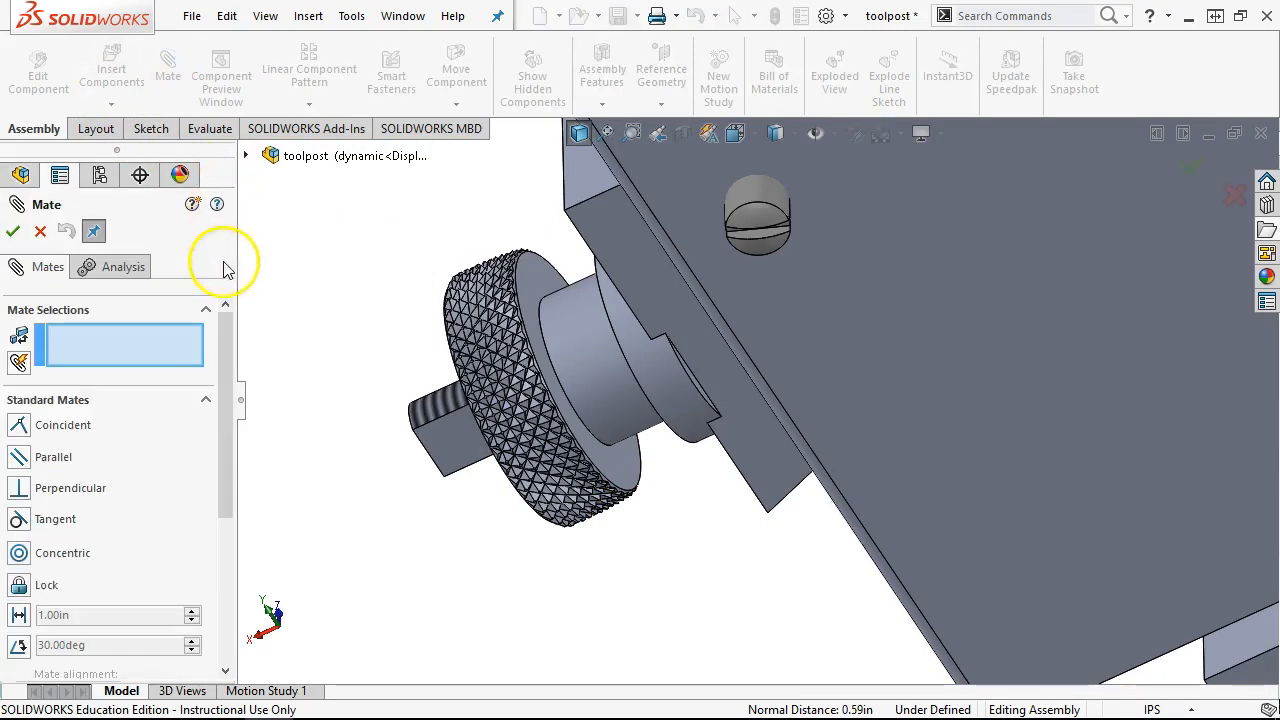
left_click_drag(223, 408, 225, 572)
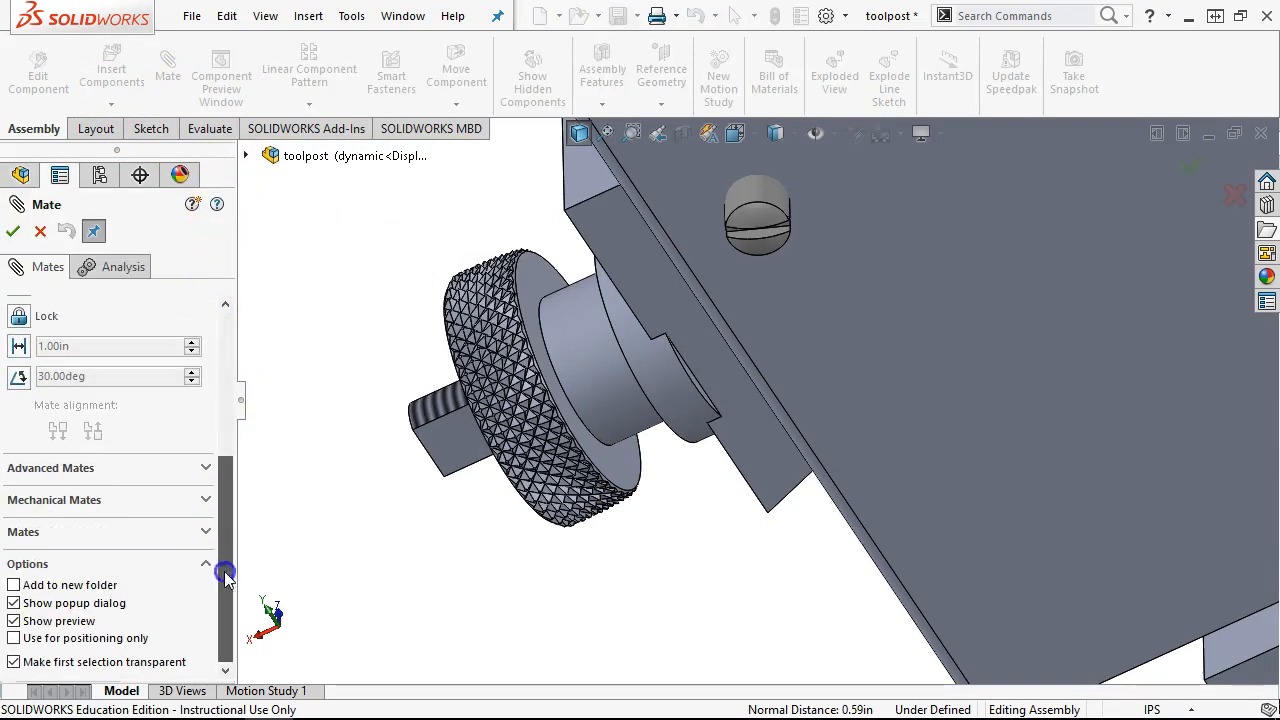
left_click(155, 470)
left_click(18, 375)
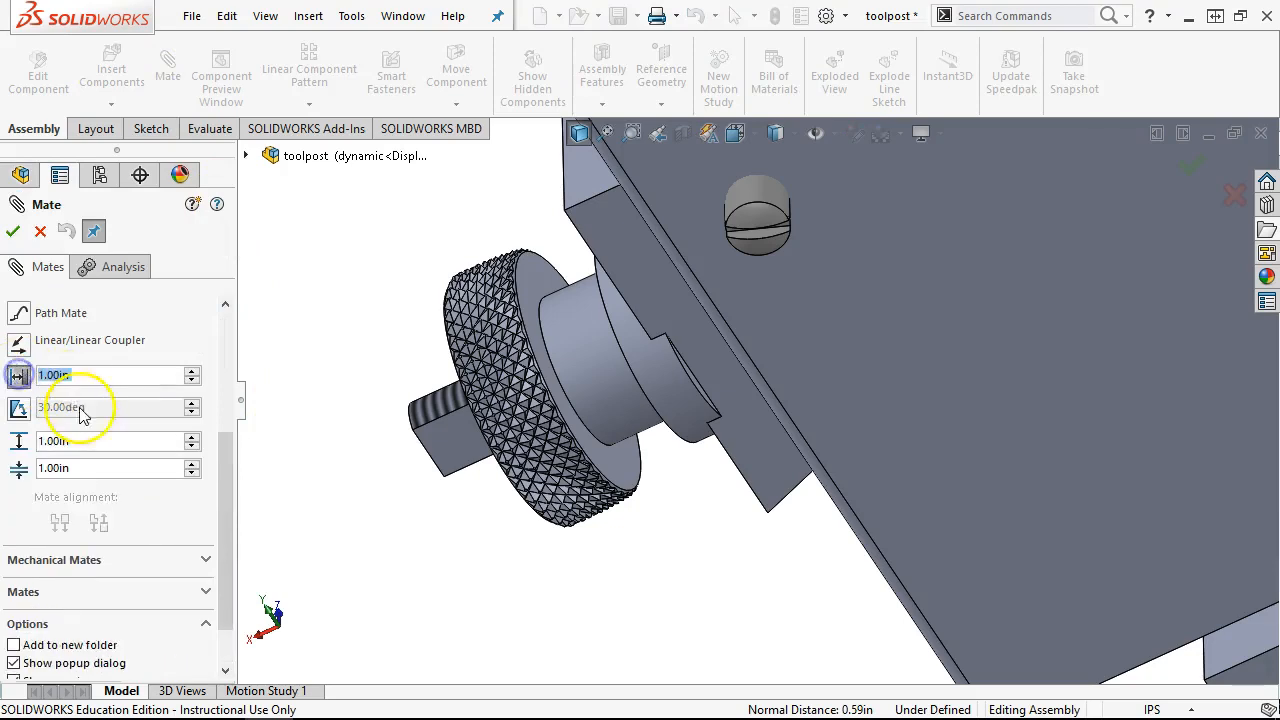
type("0")
key("Return")
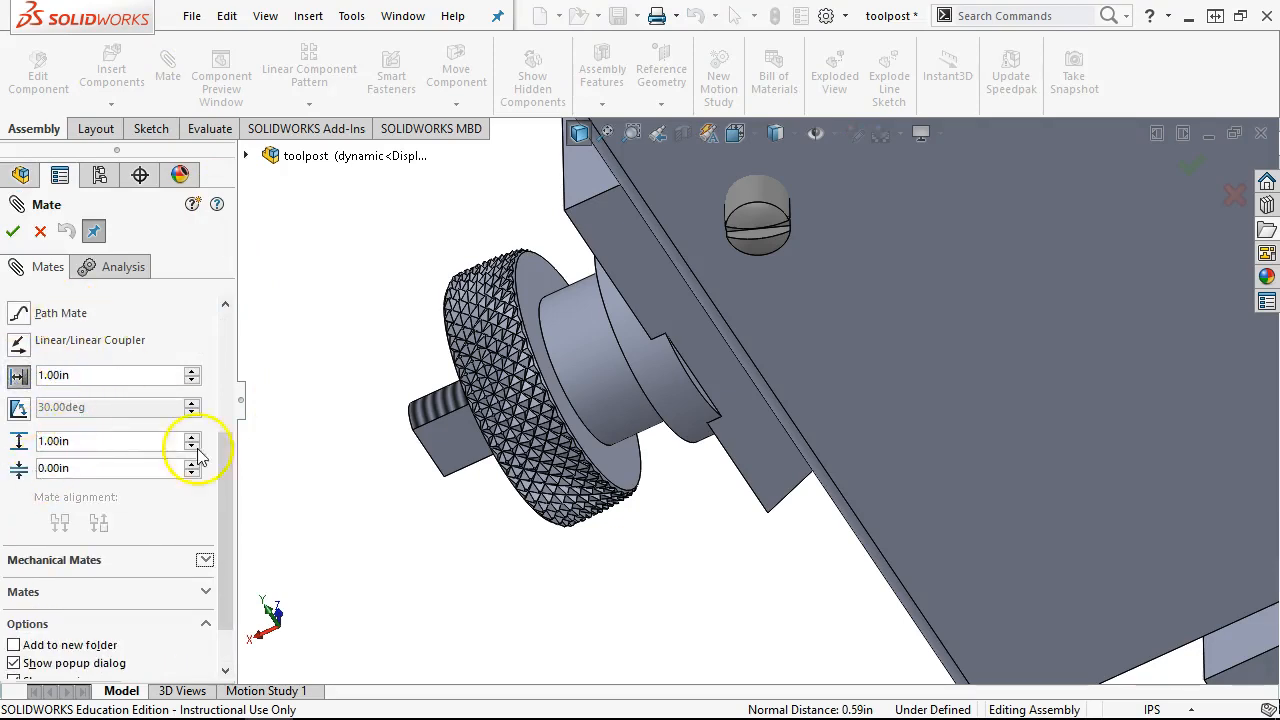
Step: Apply the limit distance mate between the washer's flat face and the tool post's side face
scroll(221, 472, "up", 5)
scroll(719, 392, "down", 5)
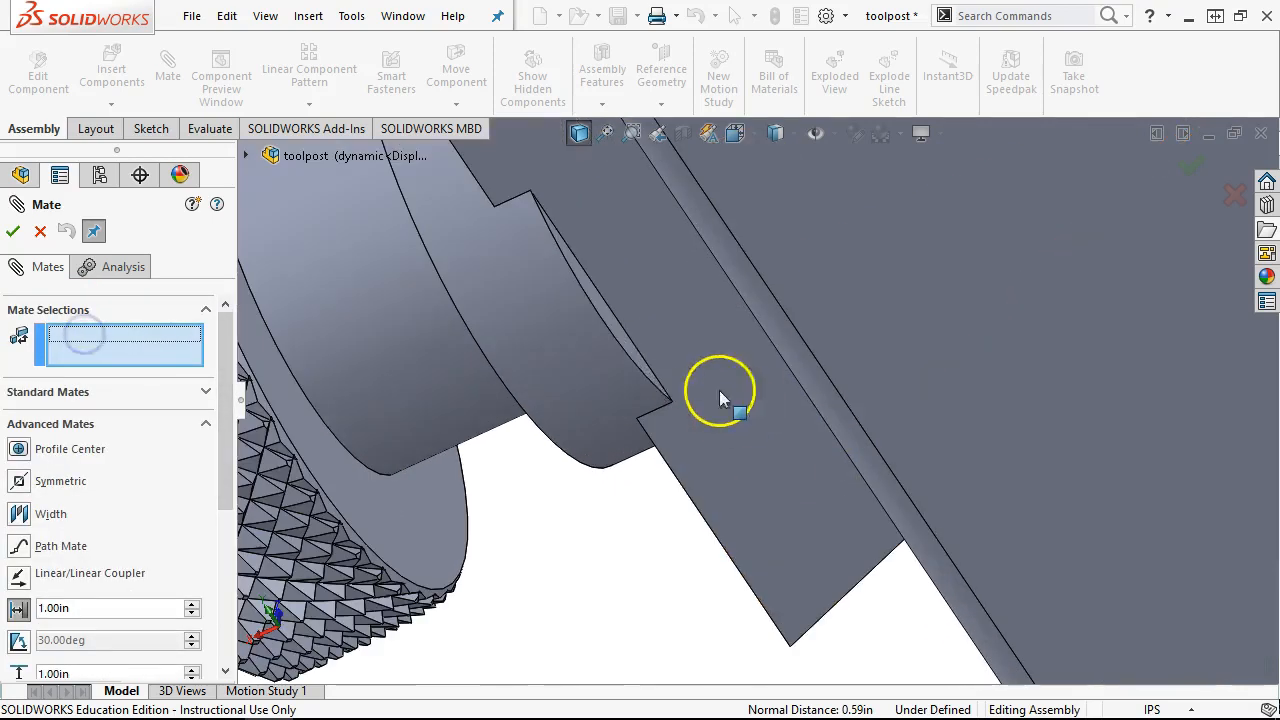
left_click(624, 334)
middle_click_drag(624, 334, 863, 343)
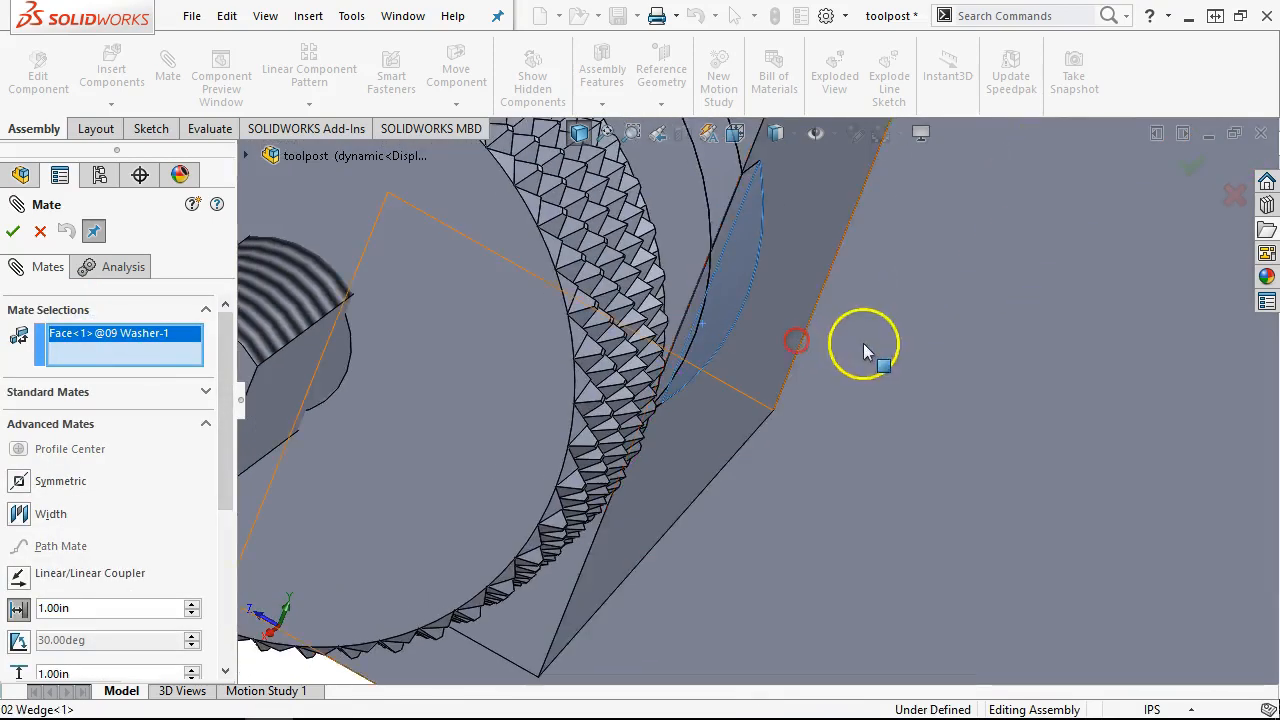
left_click(865, 343)
scroll(870, 345, "up", 3)
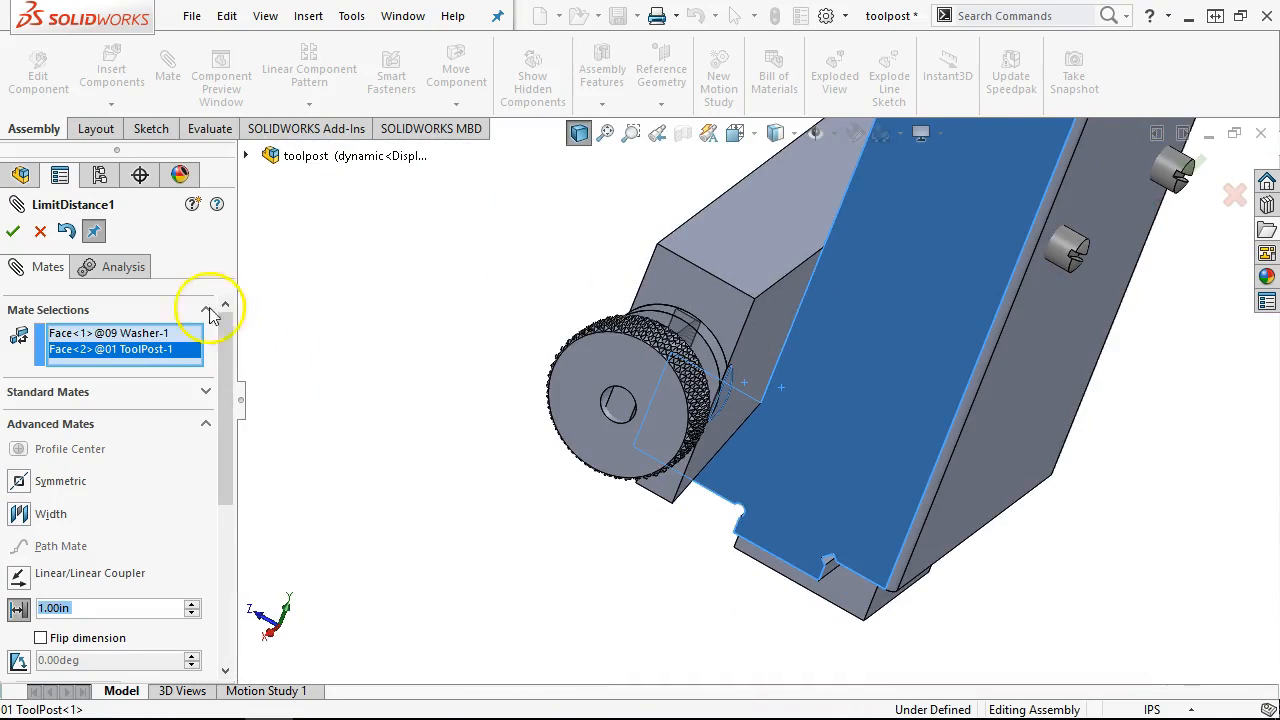
left_click(15, 233)
Step: Slide the wedge back and forth to test its distance limits, and return to the isometric view
left_click_drag(620, 432, 795, 236)
middle_click_drag(700, 277, 672, 268)
right_click_drag(672, 268, 845, 212)
left_click_drag(845, 212, 612, 318)
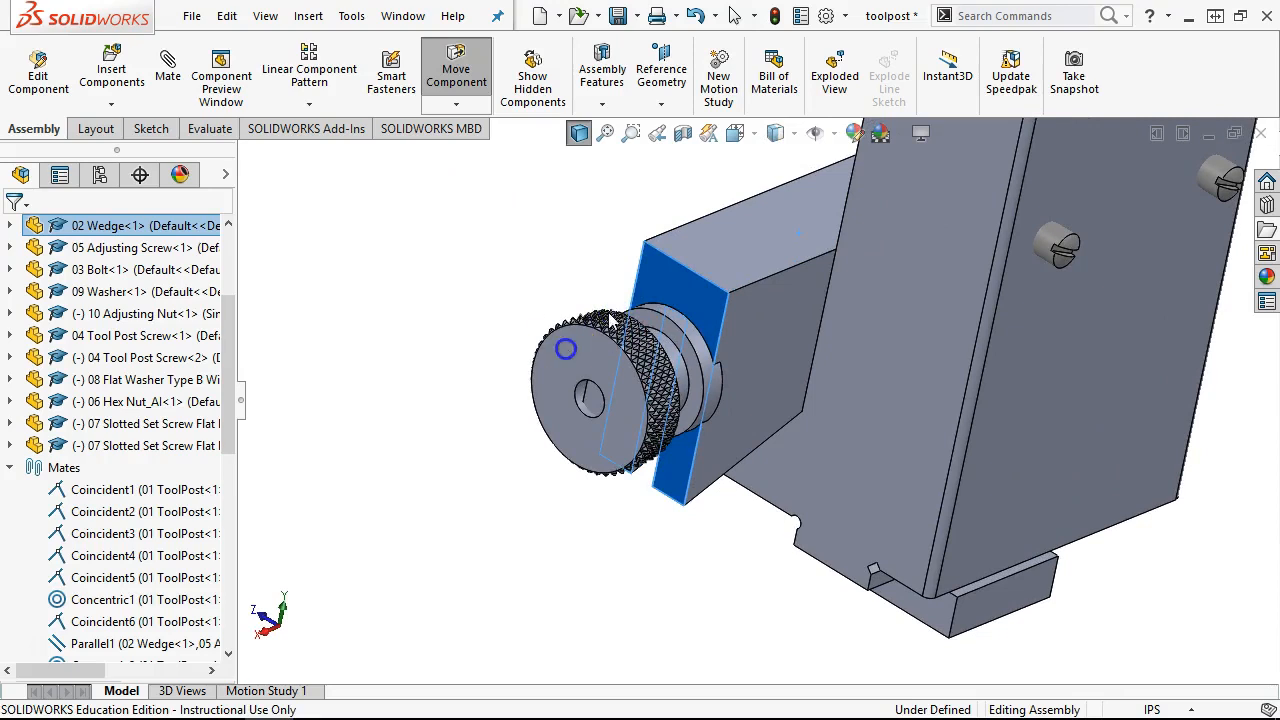
left_click(415, 360)
key("ctrl+7")
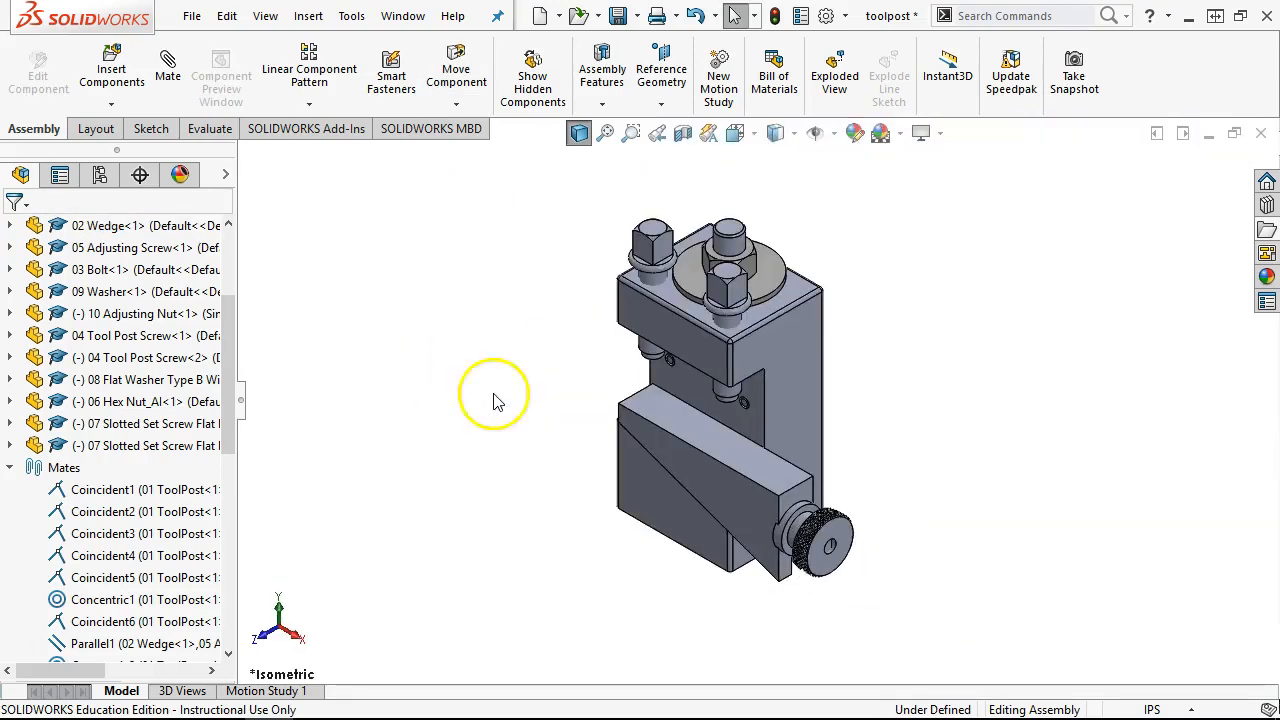
Step: Slide the wedge slightly along the tool post and collapse the assembly's mates list
left_click_drag(670, 468, 663, 459)
left_click(10, 467)
left_click(494, 392)
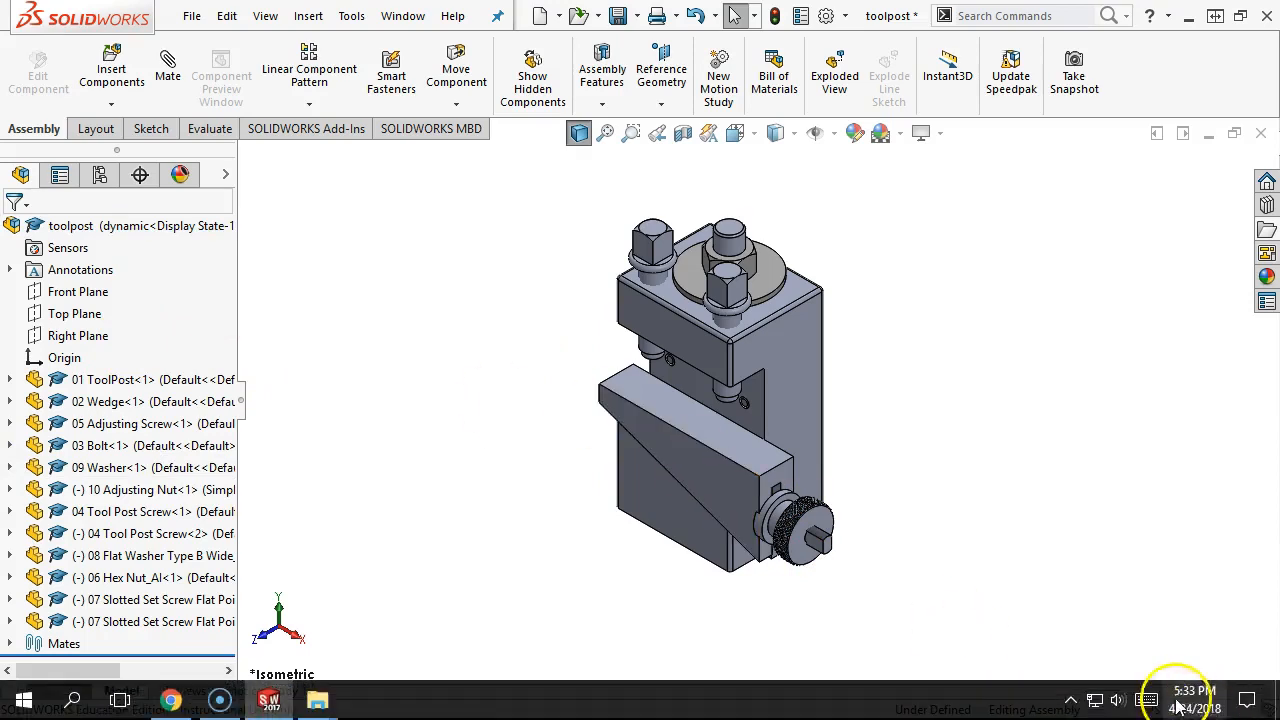
left_click(1118, 701)
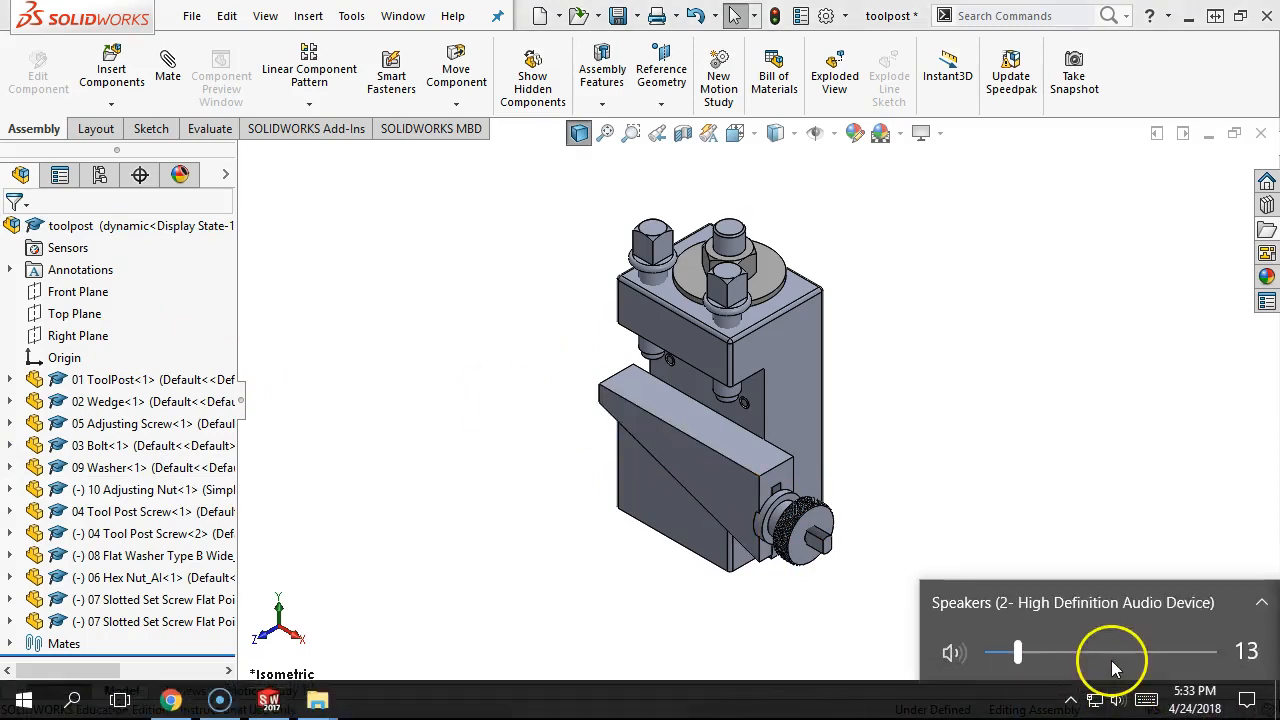
left_click(977, 377)
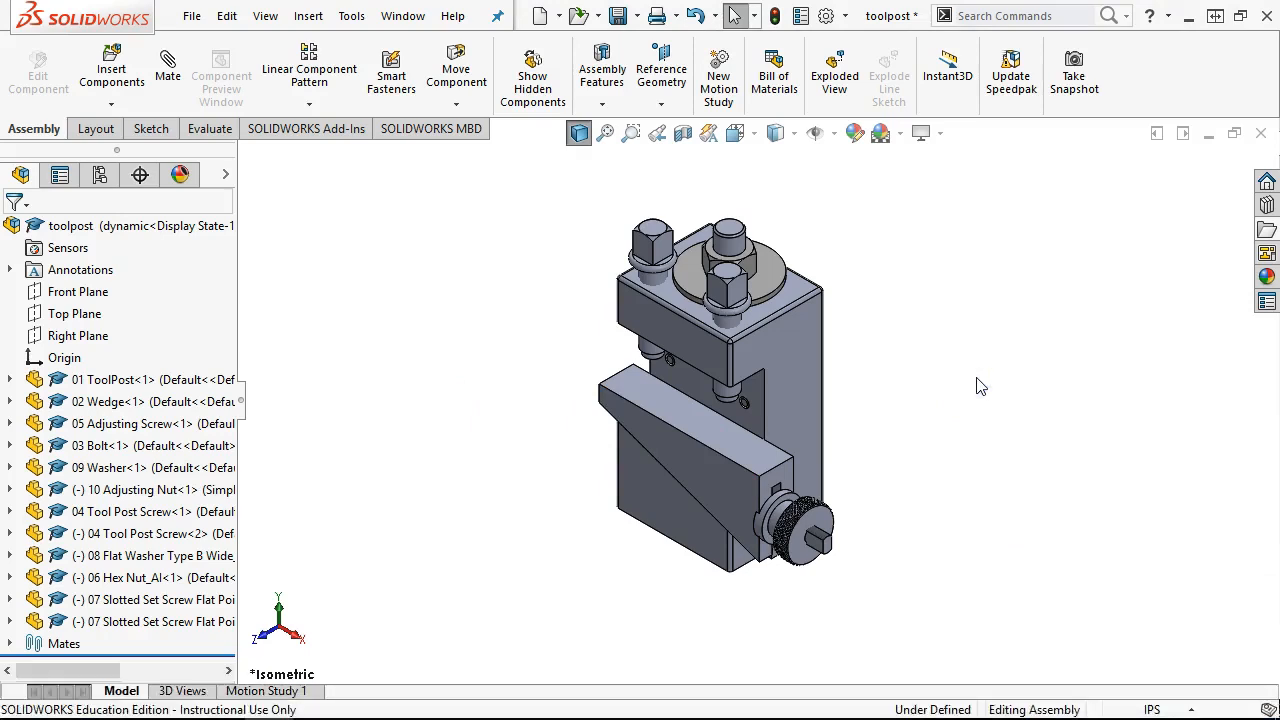
Step: Save the toolpost assembly, rebuilding it first
key("ctrl+s")
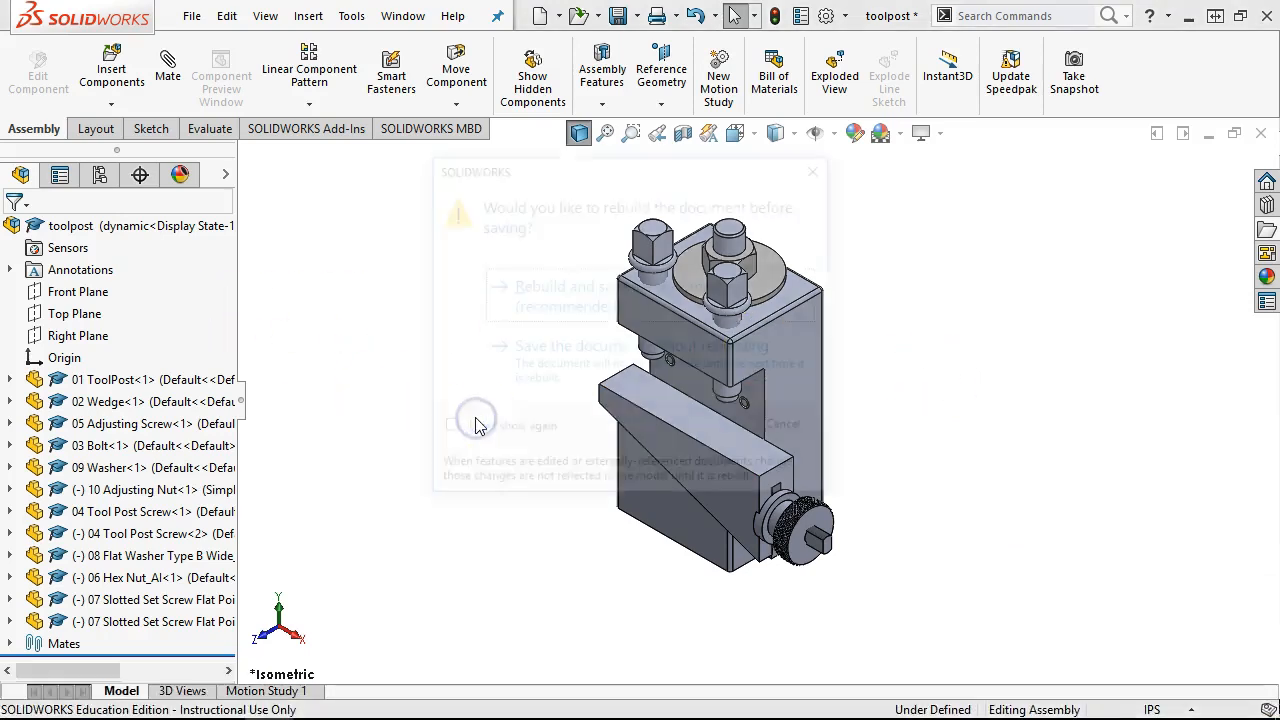
left_click(748, 295)
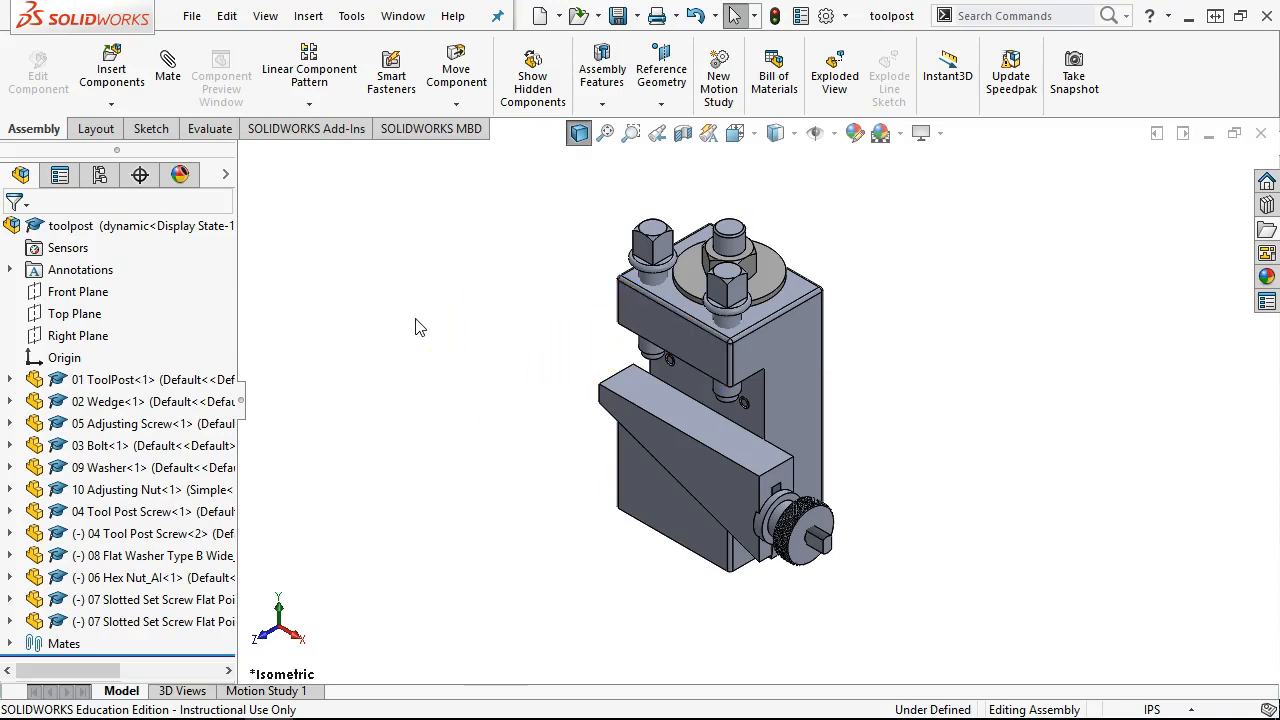
Step: Slide the wedge back and forth between its travel limits and leave it at its outermost position
left_click(667, 487)
left_click_drag(672, 470, 783, 537)
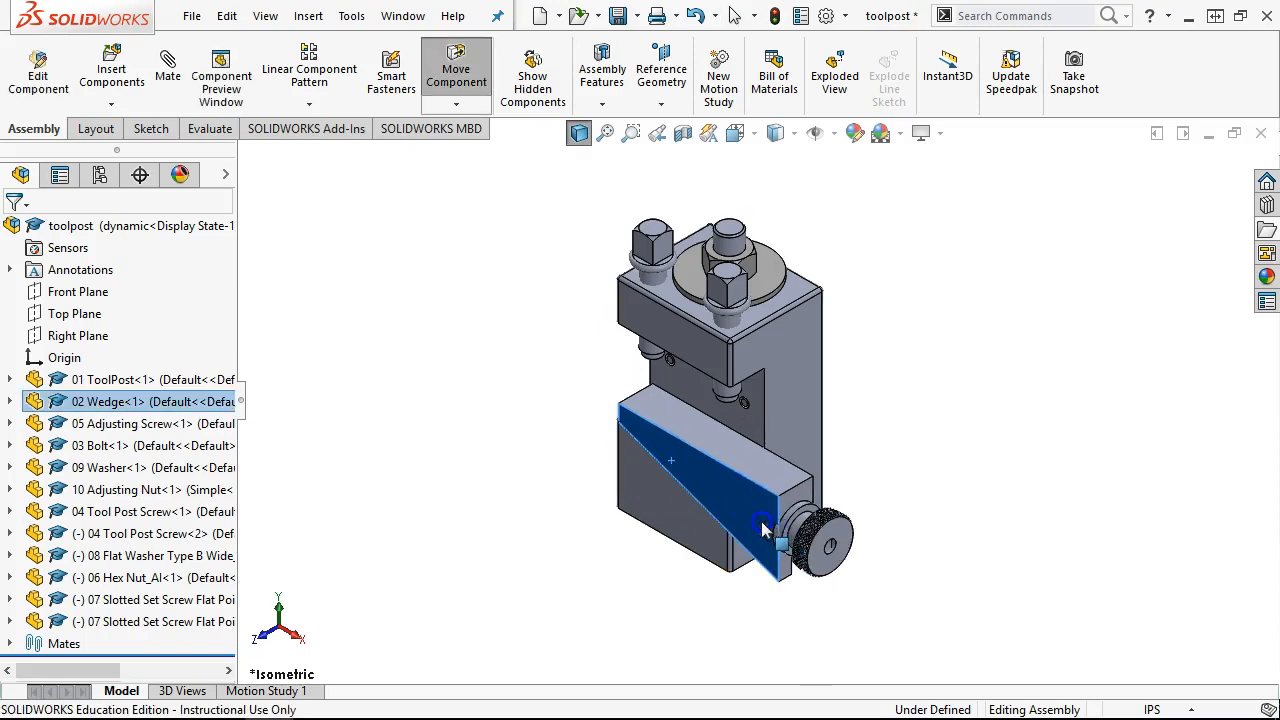
left_click_drag(727, 488, 731, 461)
key("Escape")
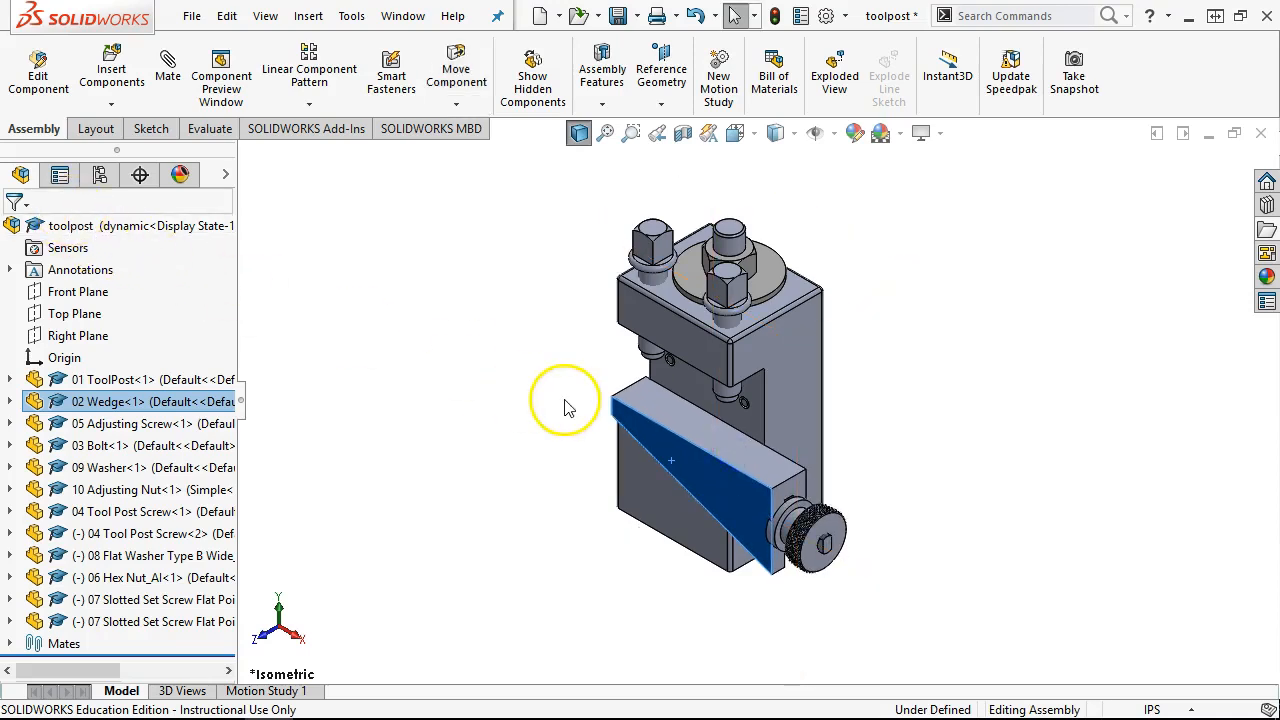
key("ctrl+z")
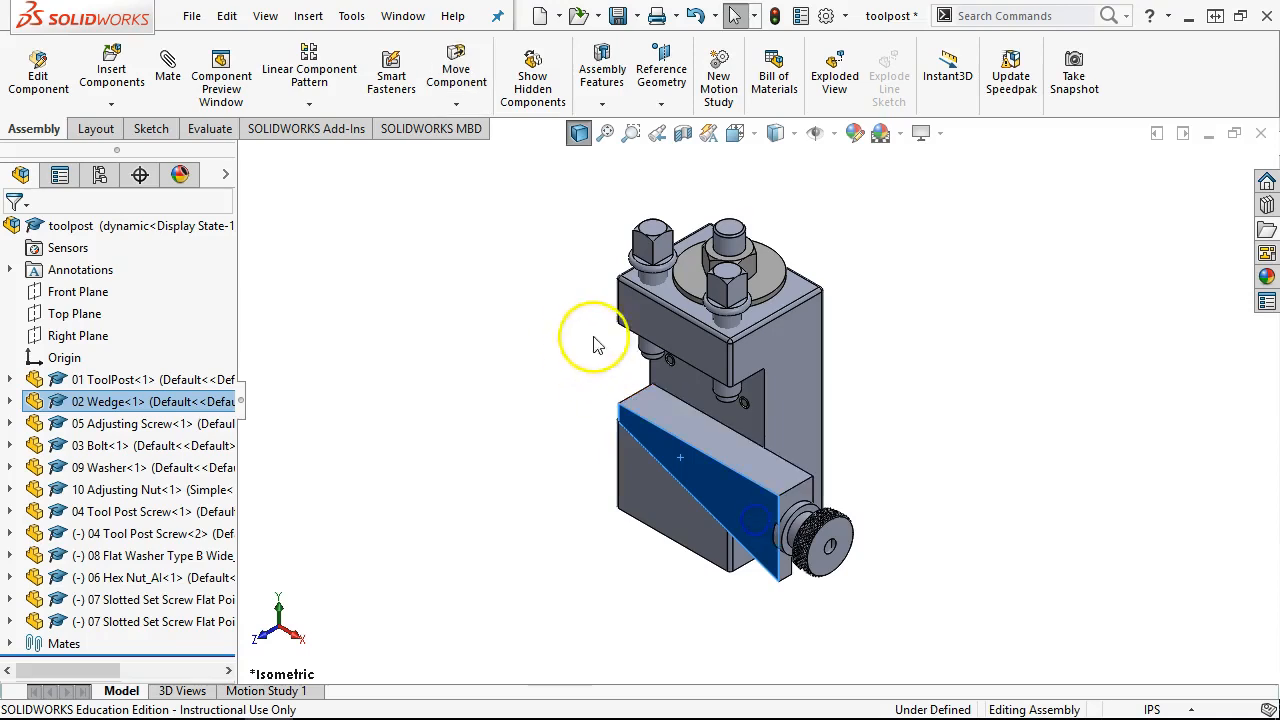
left_click(513, 321)
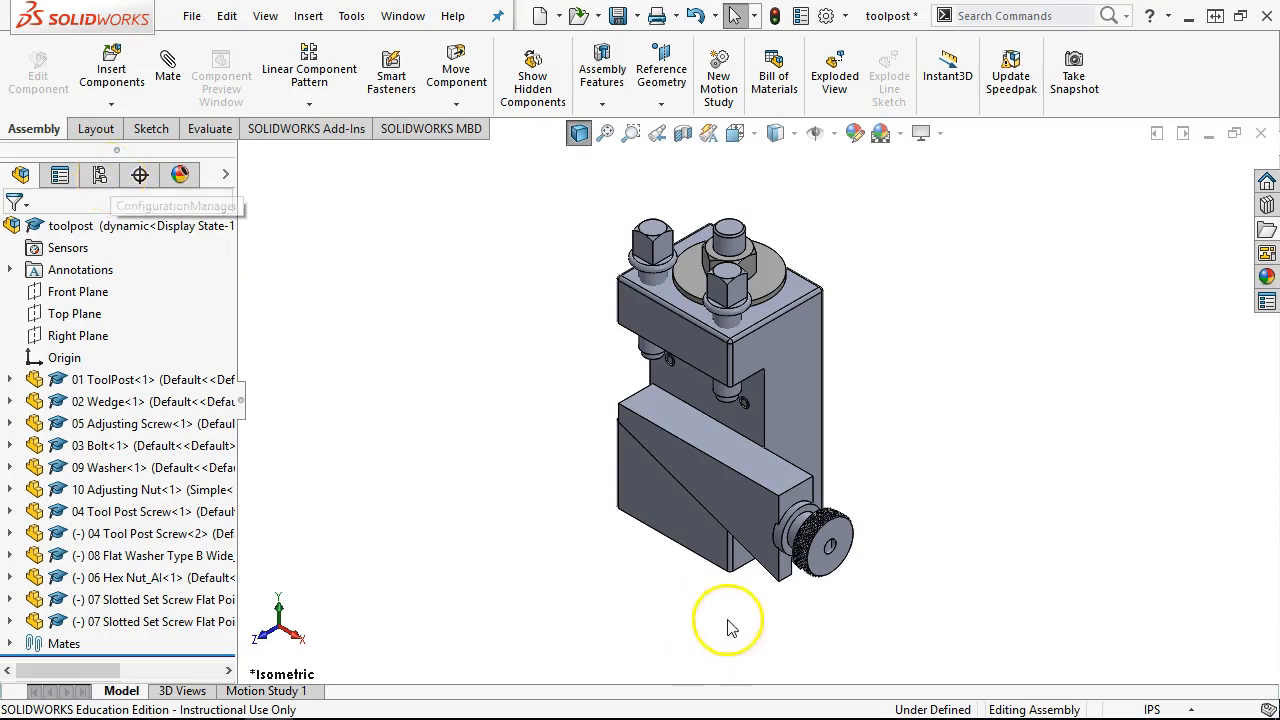
left_click(662, 458)
left_click_drag(662, 458, 617, 415)
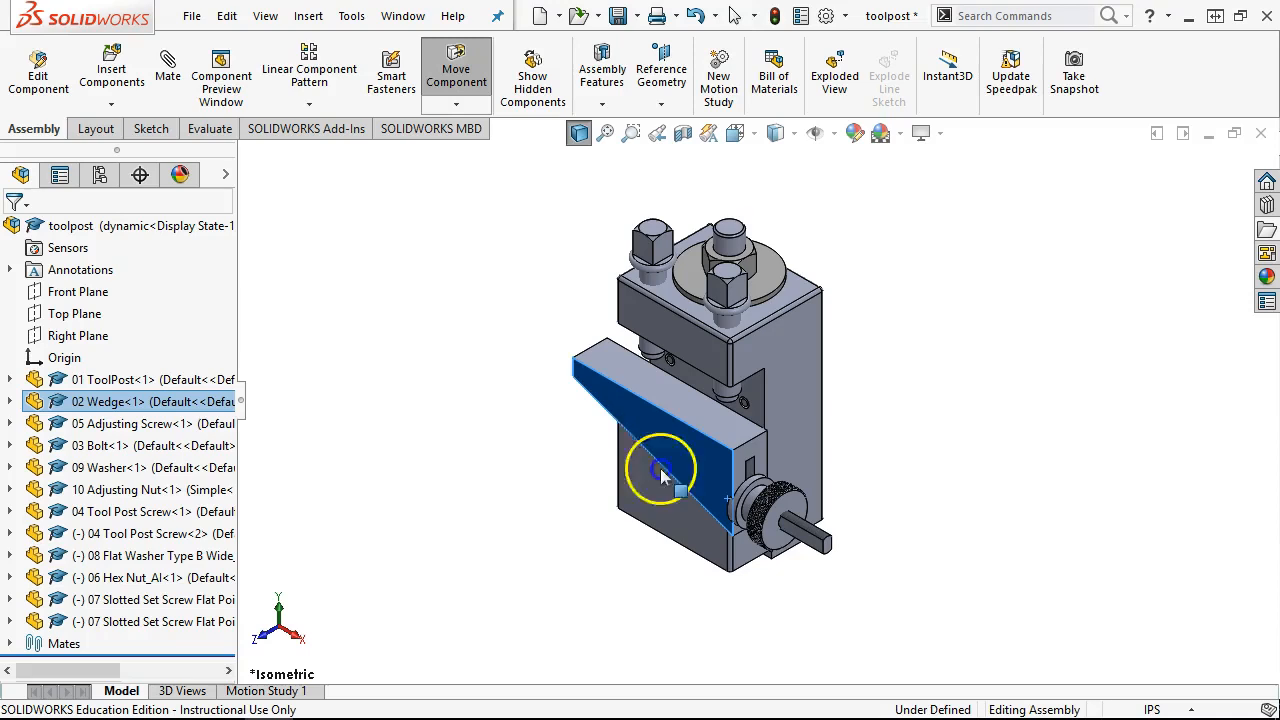
left_click_drag(651, 466, 884, 622)
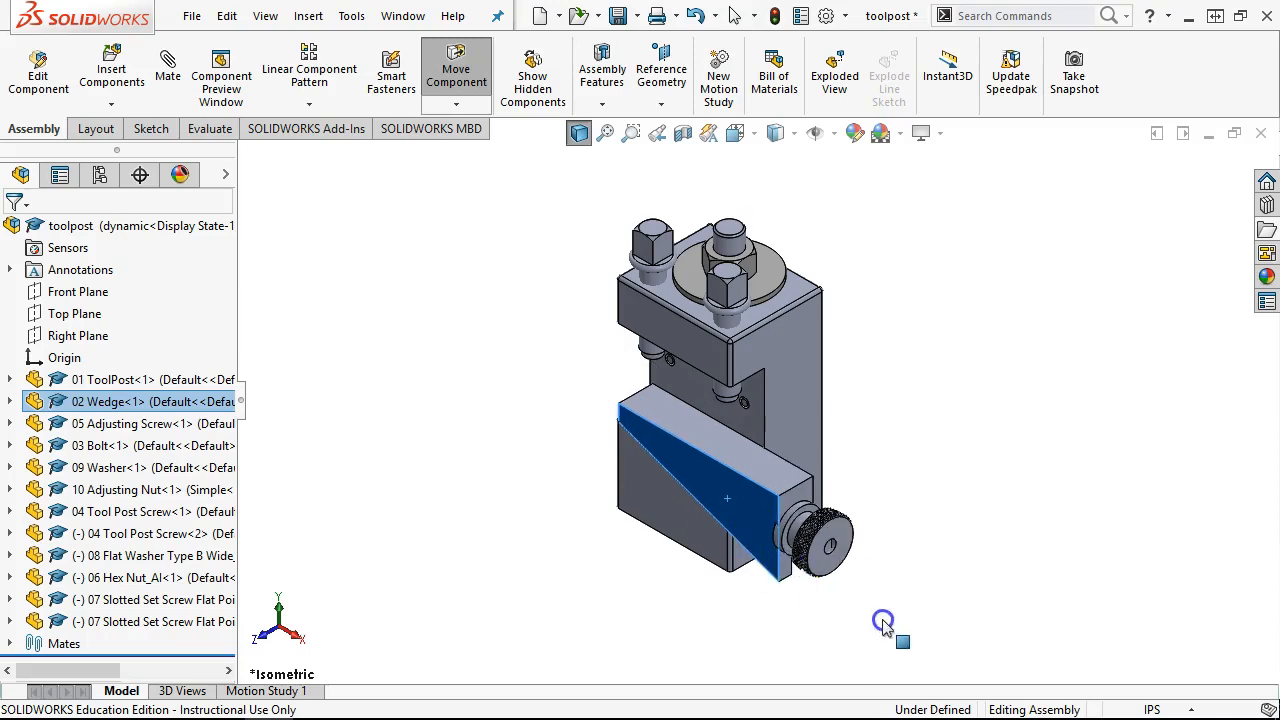
left_click(420, 380)
Step: Add a new assembly configuration named "extended"
left_click(99, 175)
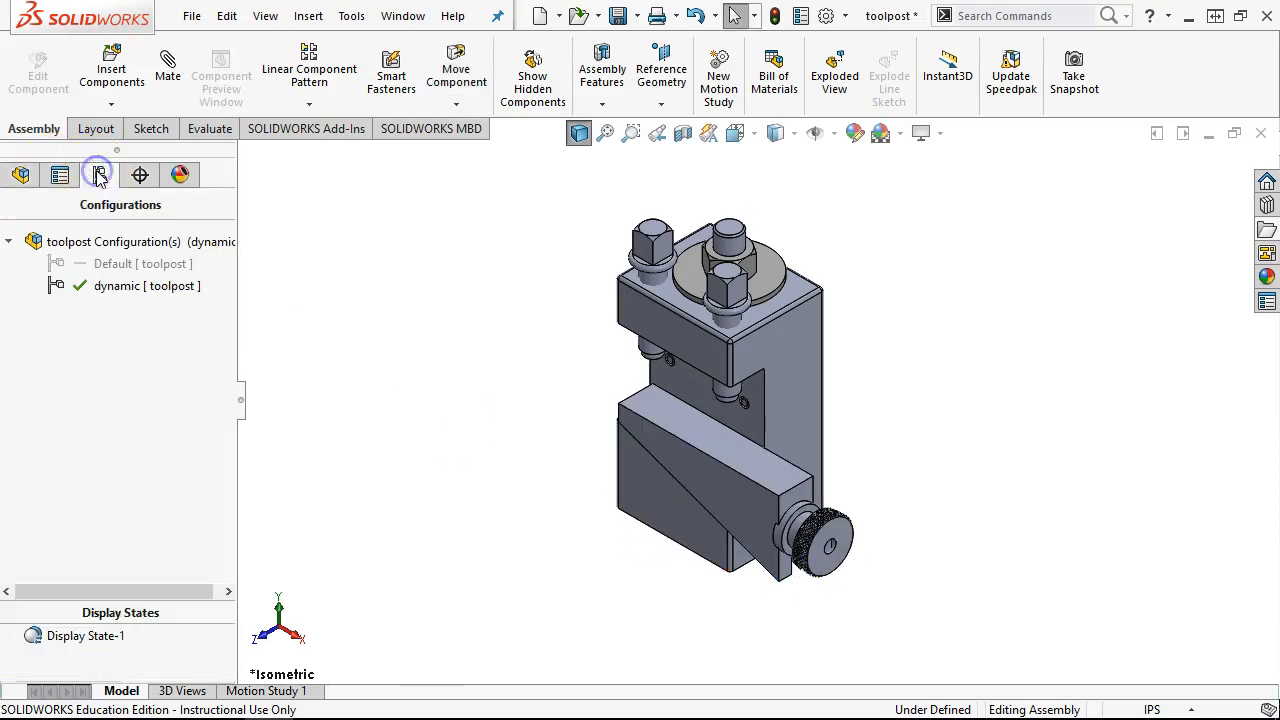
right_click(90, 258)
right_click(75, 243)
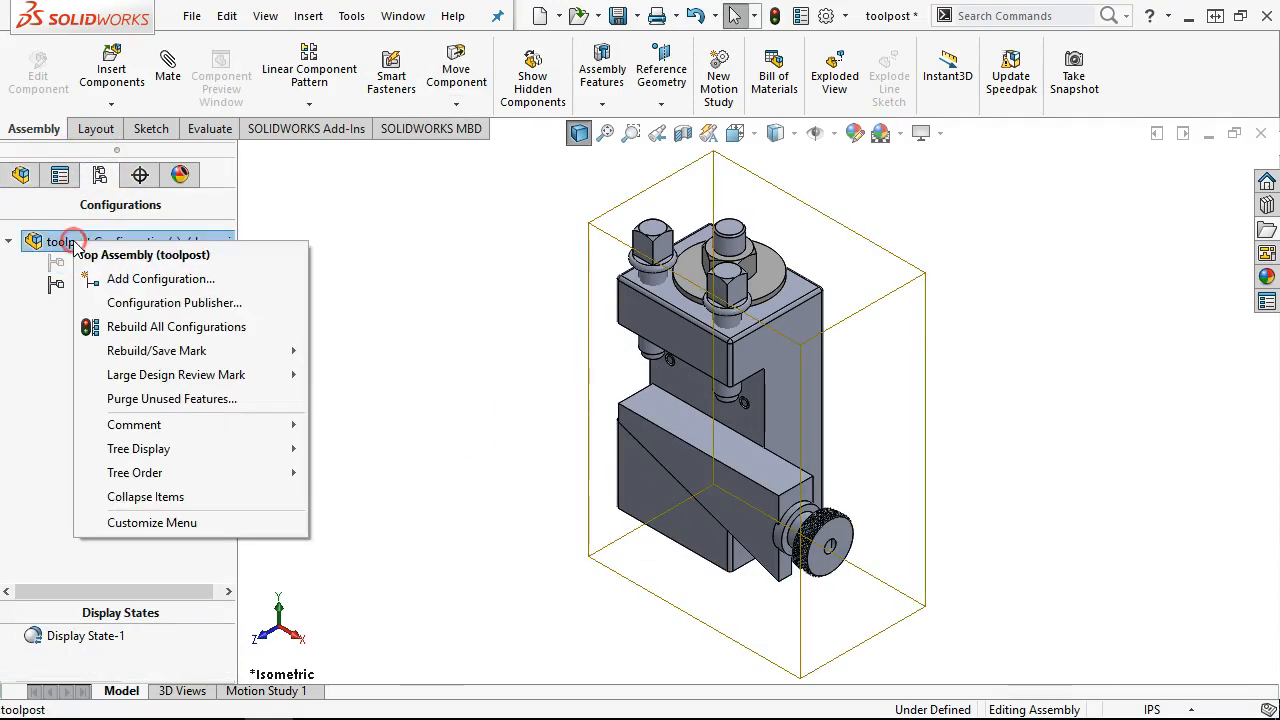
left_click(150, 279)
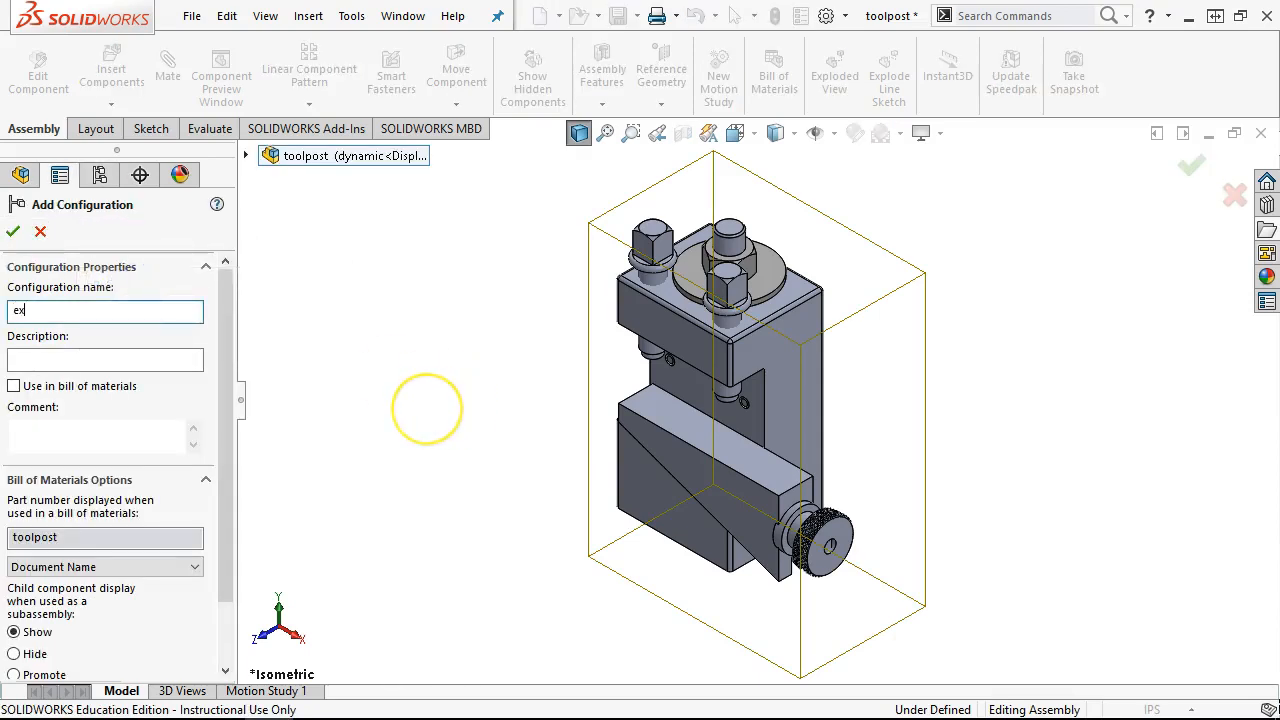
type("extended")
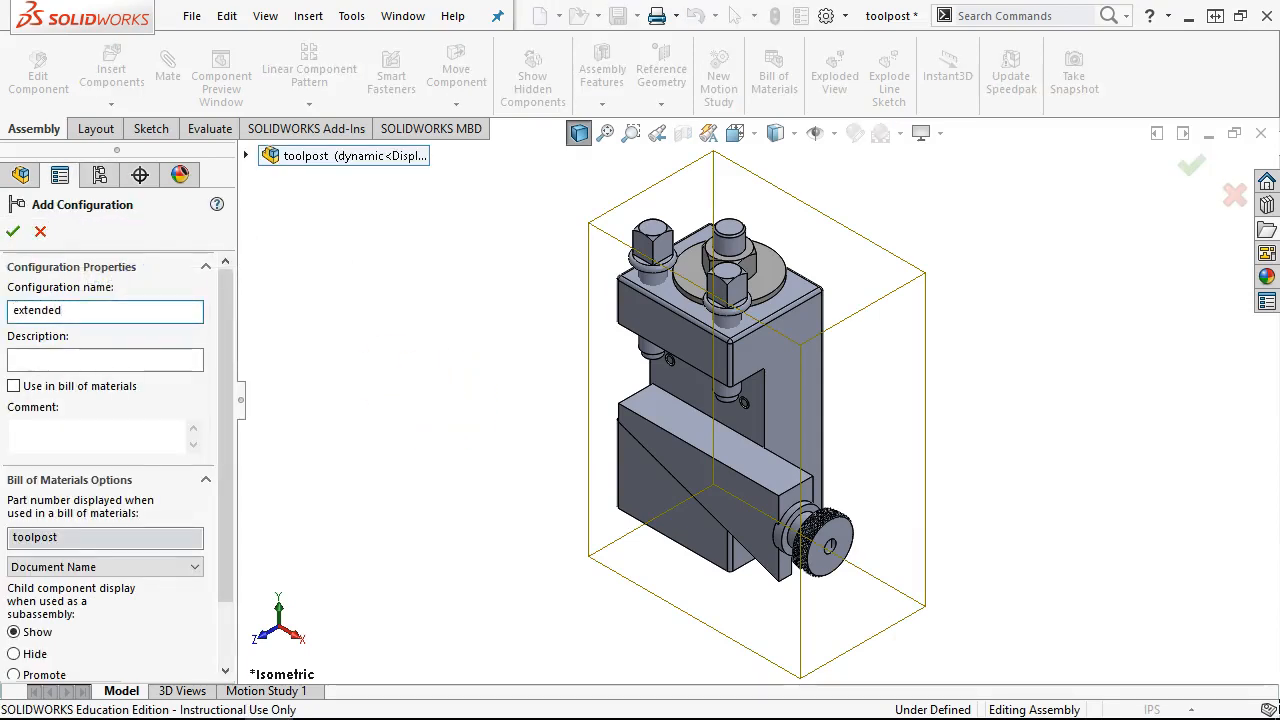
key("Return")
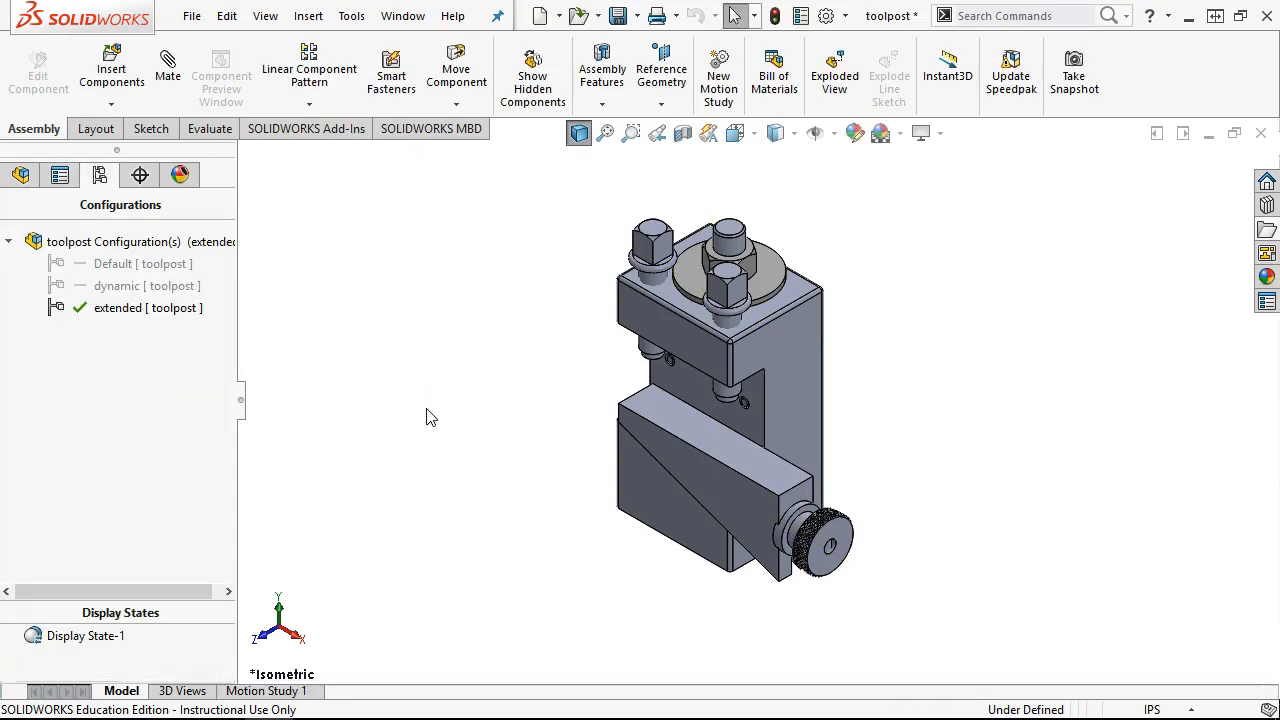
Step: Add a 1.00 in distance mate between the tool post's side face and the washer's flat face
left_click(20, 174)
middle_click_drag(528, 540, 329, 523)
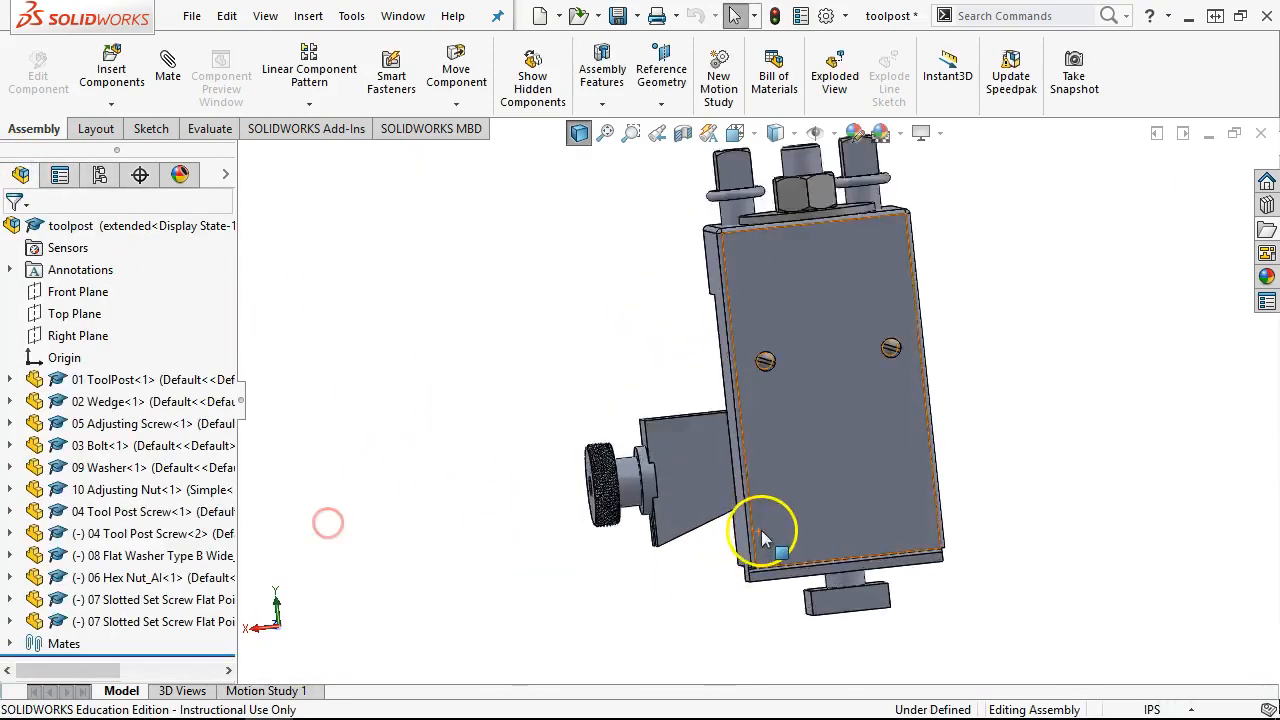
scroll(705, 387, "down", 5)
left_click(703, 379)
scroll(549, 412, "down", 5)
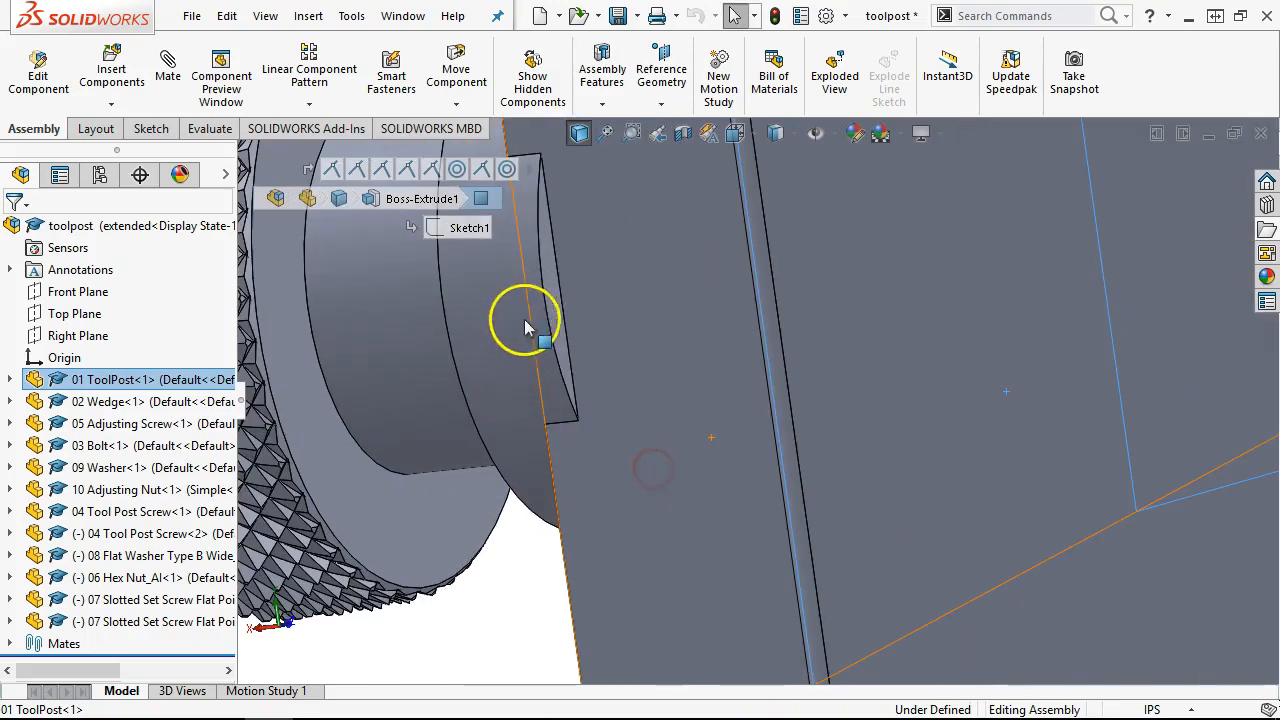
left_click(549, 305, "ctrl")
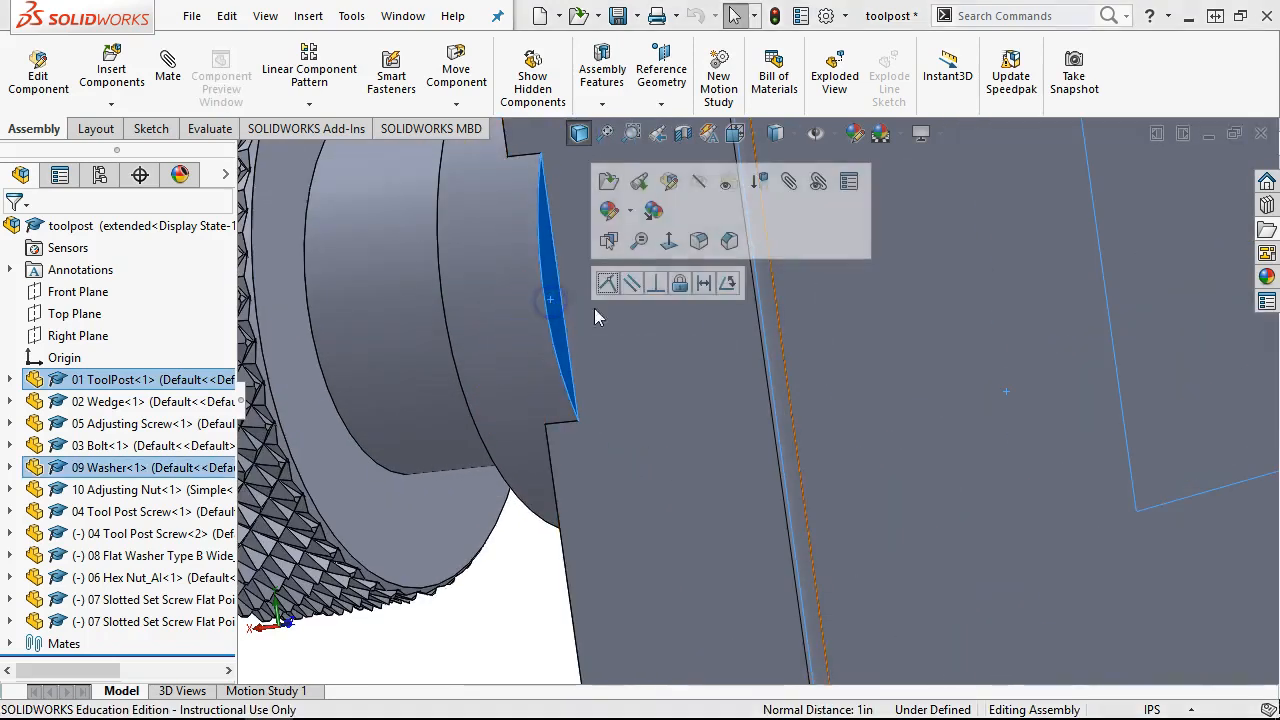
left_click(691, 286)
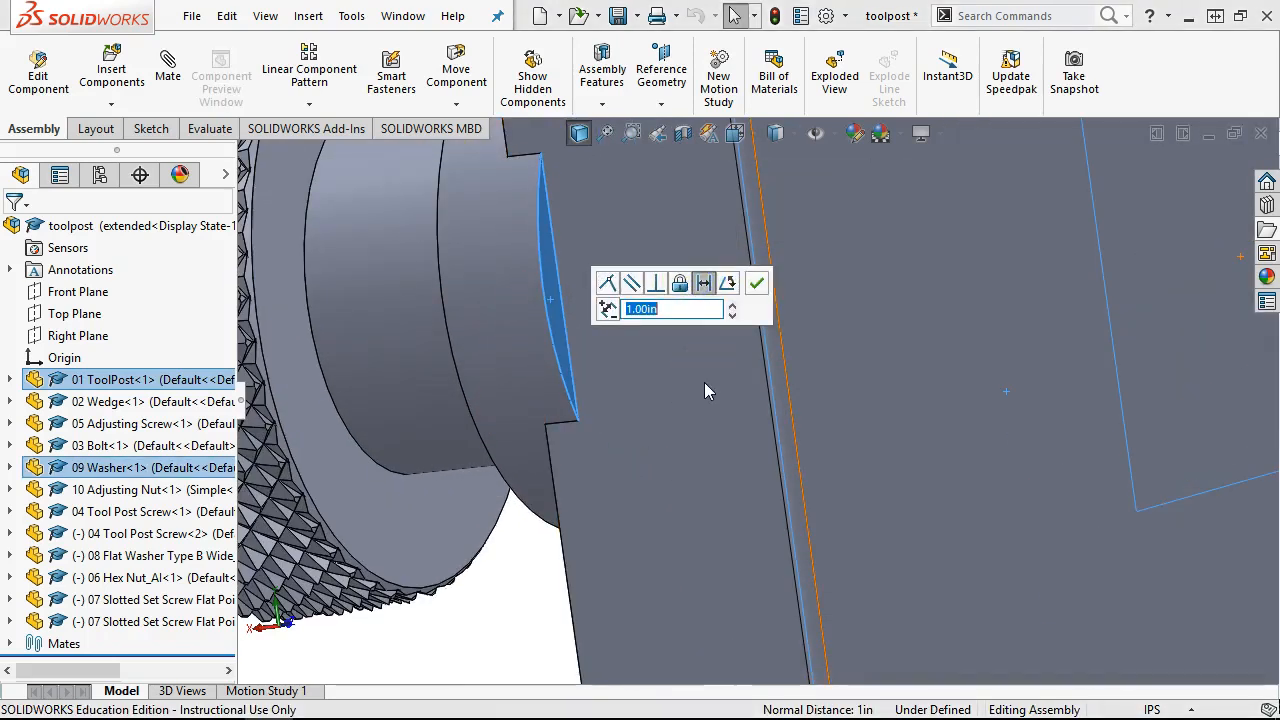
left_click(756, 283)
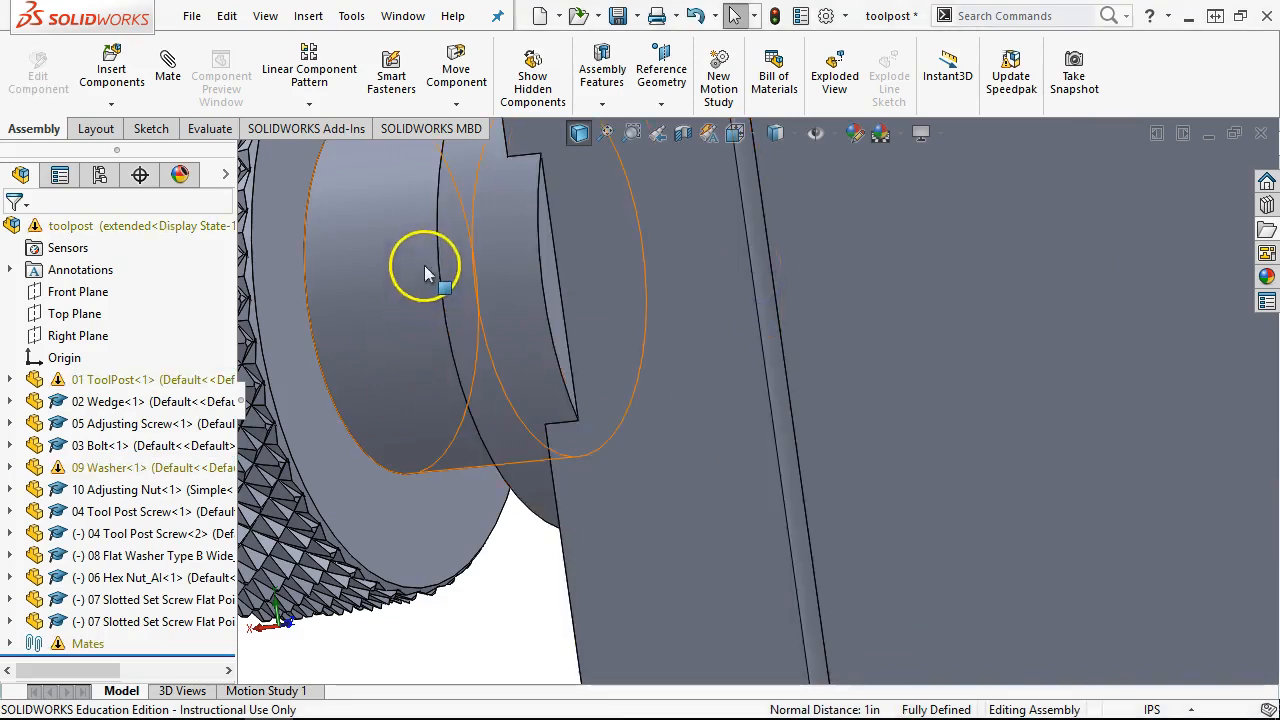
Step: Find the limit distance mate among the washer's mates and suppress it
scroll(429, 271, "up", 5)
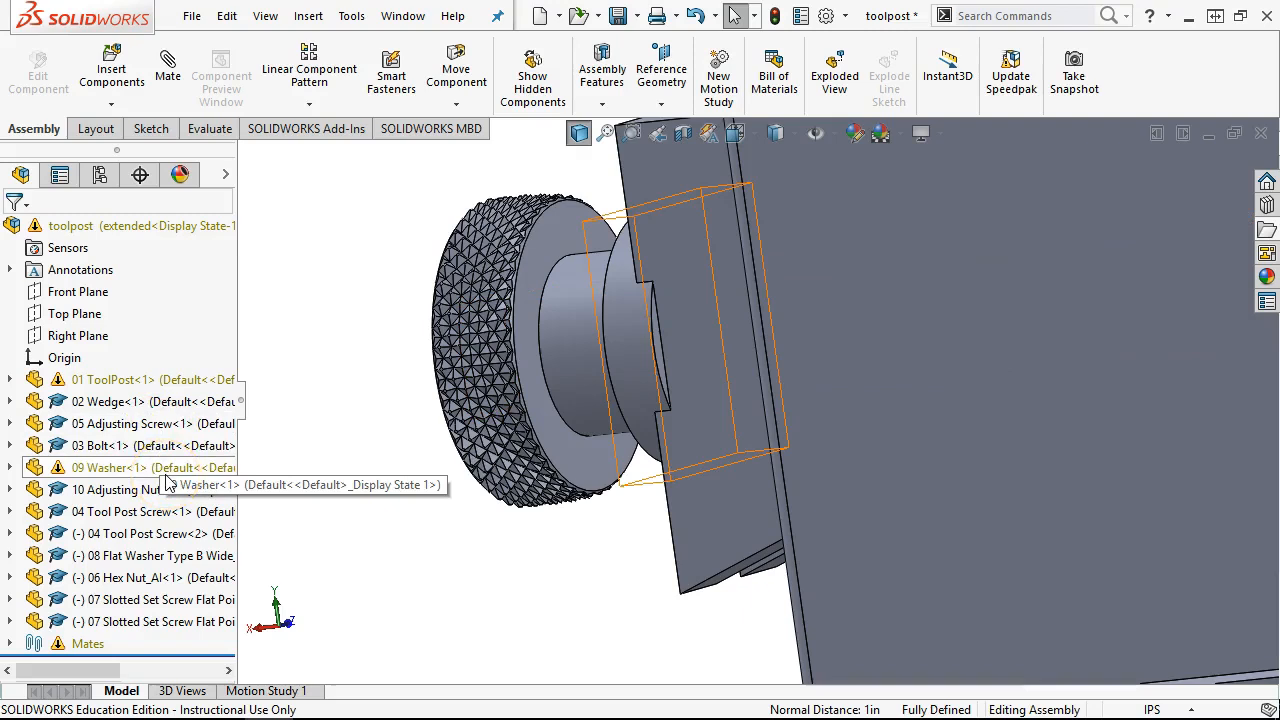
left_click(10, 467)
left_click(33, 423)
mouse_move(167, 540)
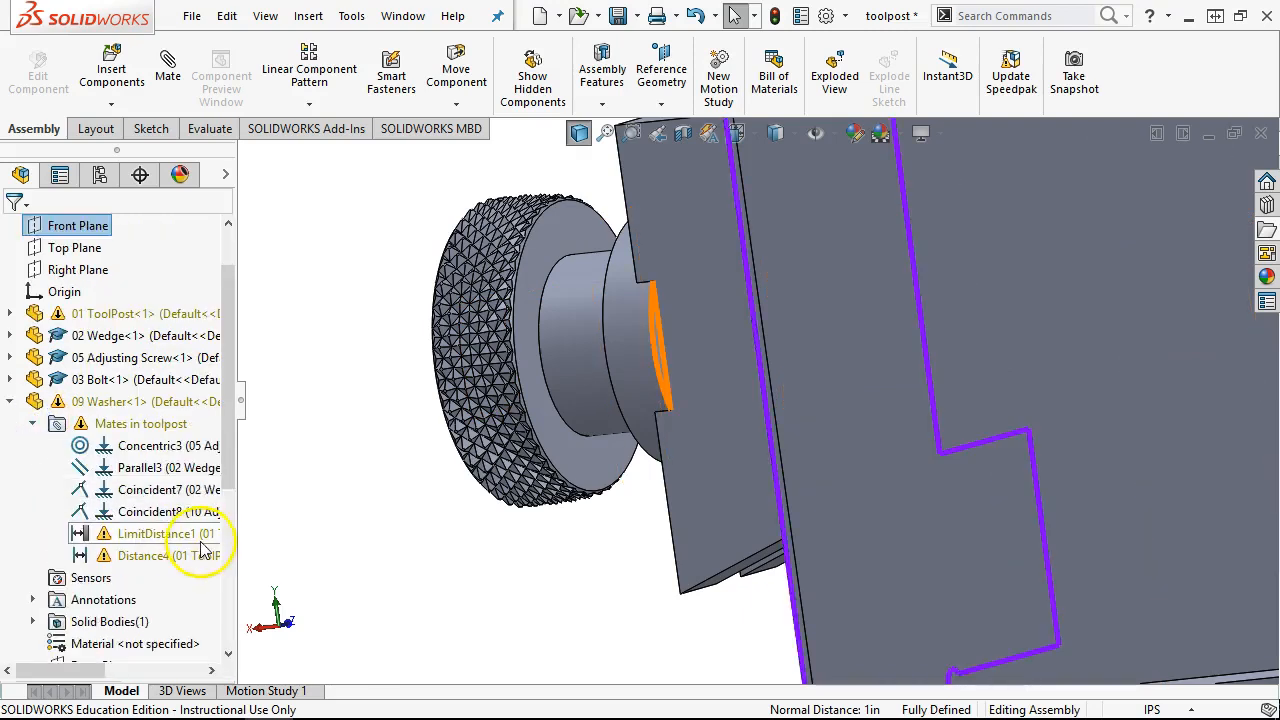
left_click(137, 537)
right_click(137, 537)
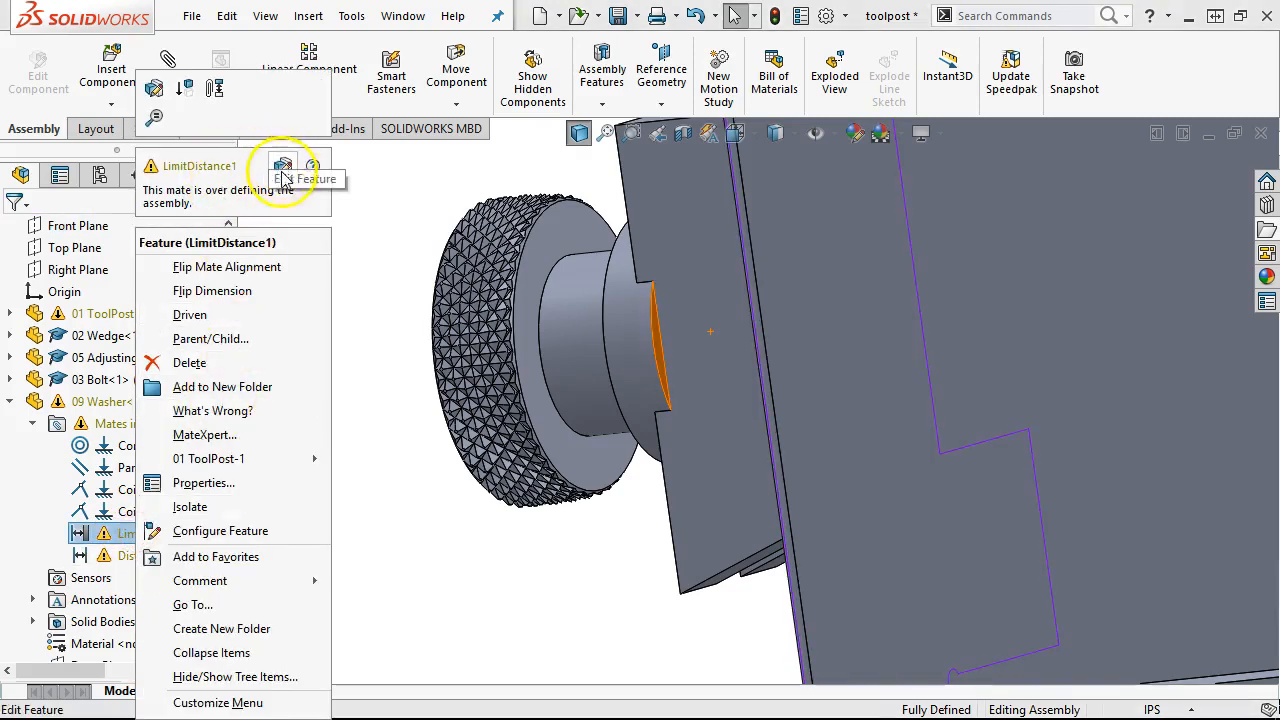
left_click(184, 88)
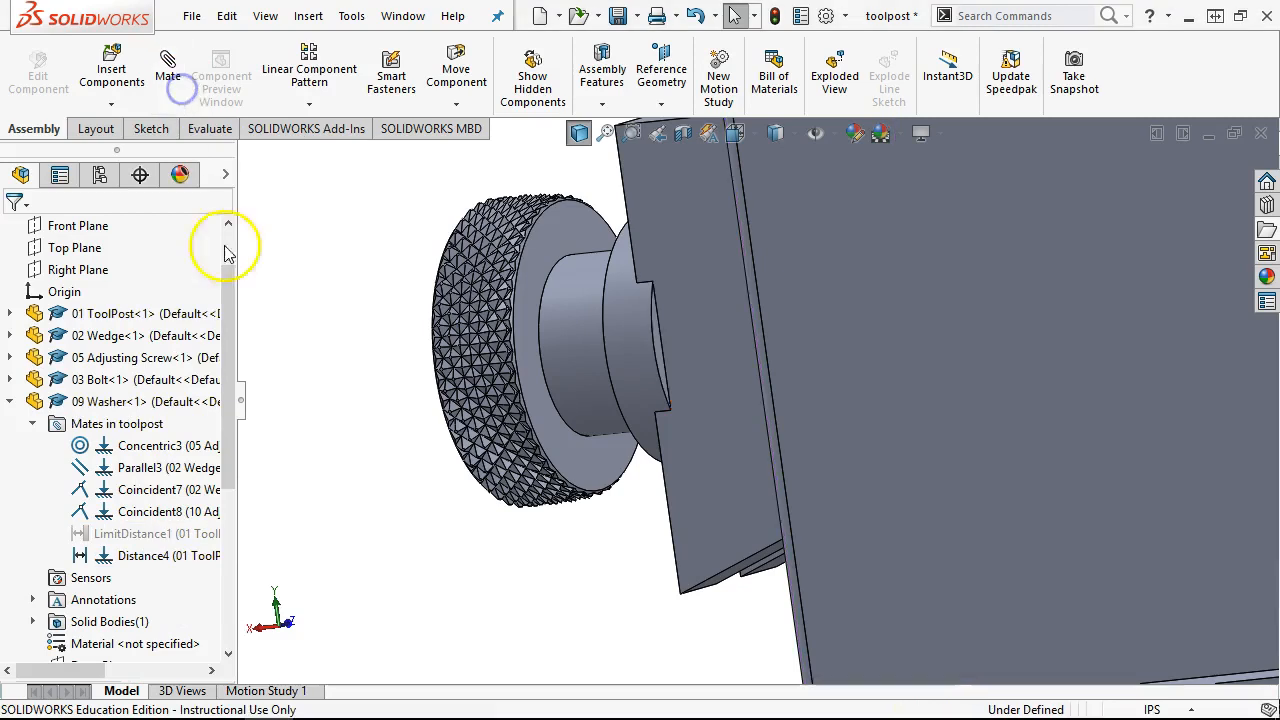
Step: Collapse the washer's mates and component entries, and examine the wedge and adjusting nut in their extended position
left_click(35, 428)
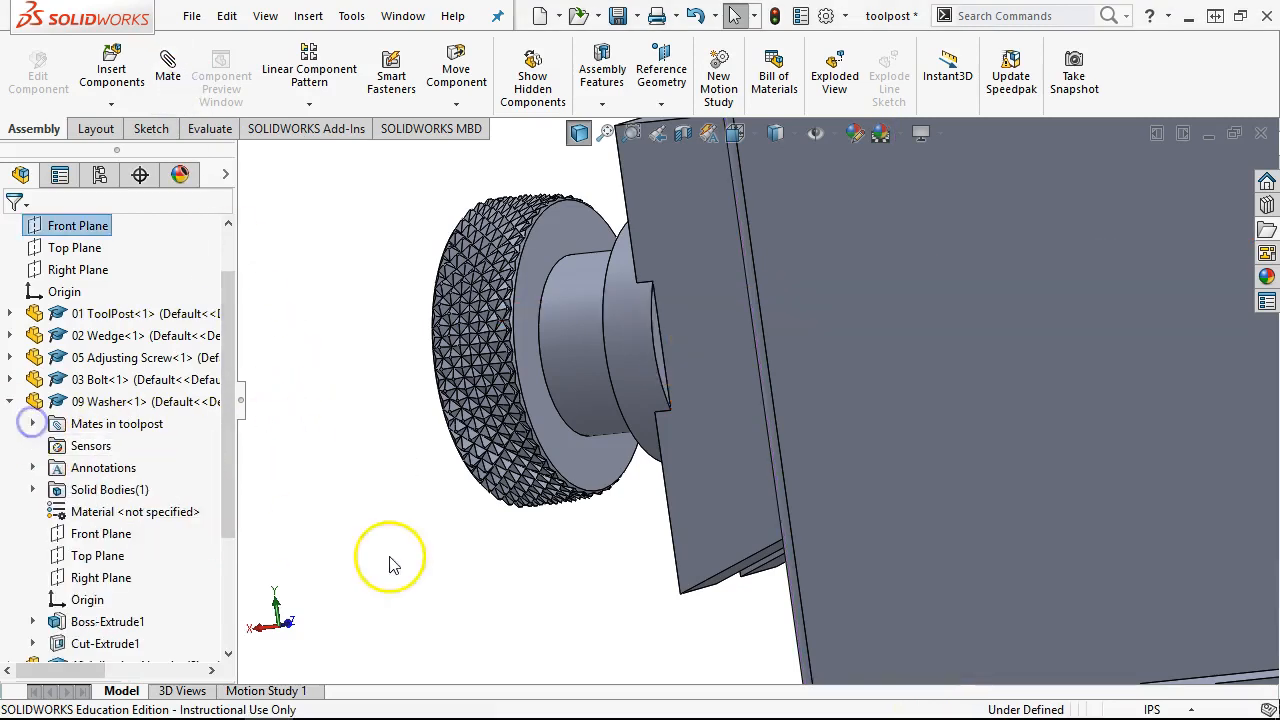
left_click(620, 355)
left_click(313, 322)
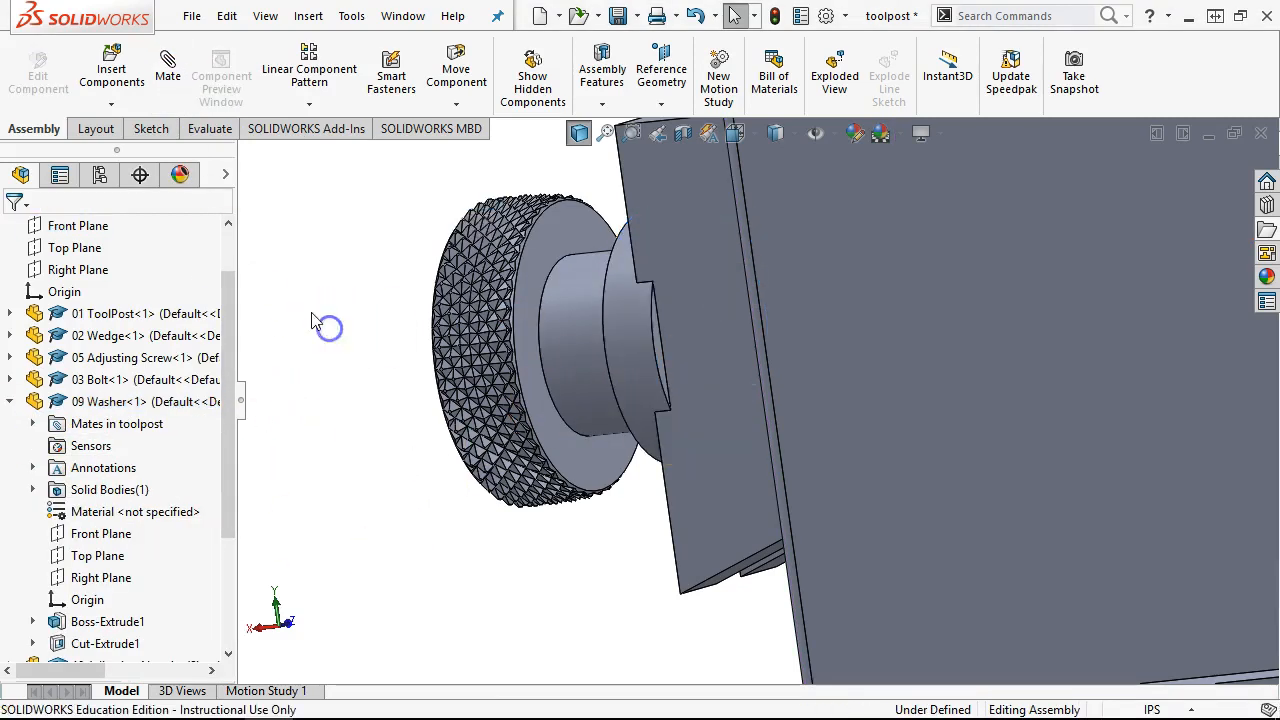
scroll(270, 300, "up", 5)
middle_click_drag(275, 303, 370, 381)
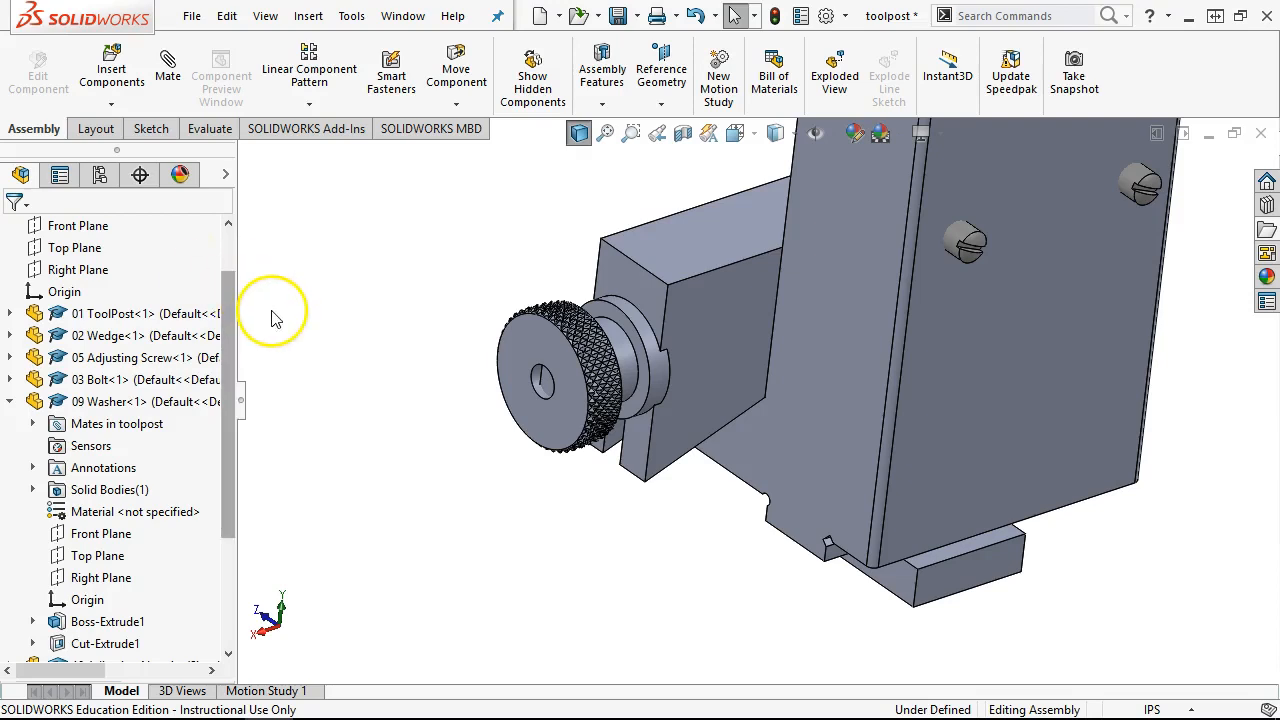
left_click(9, 401)
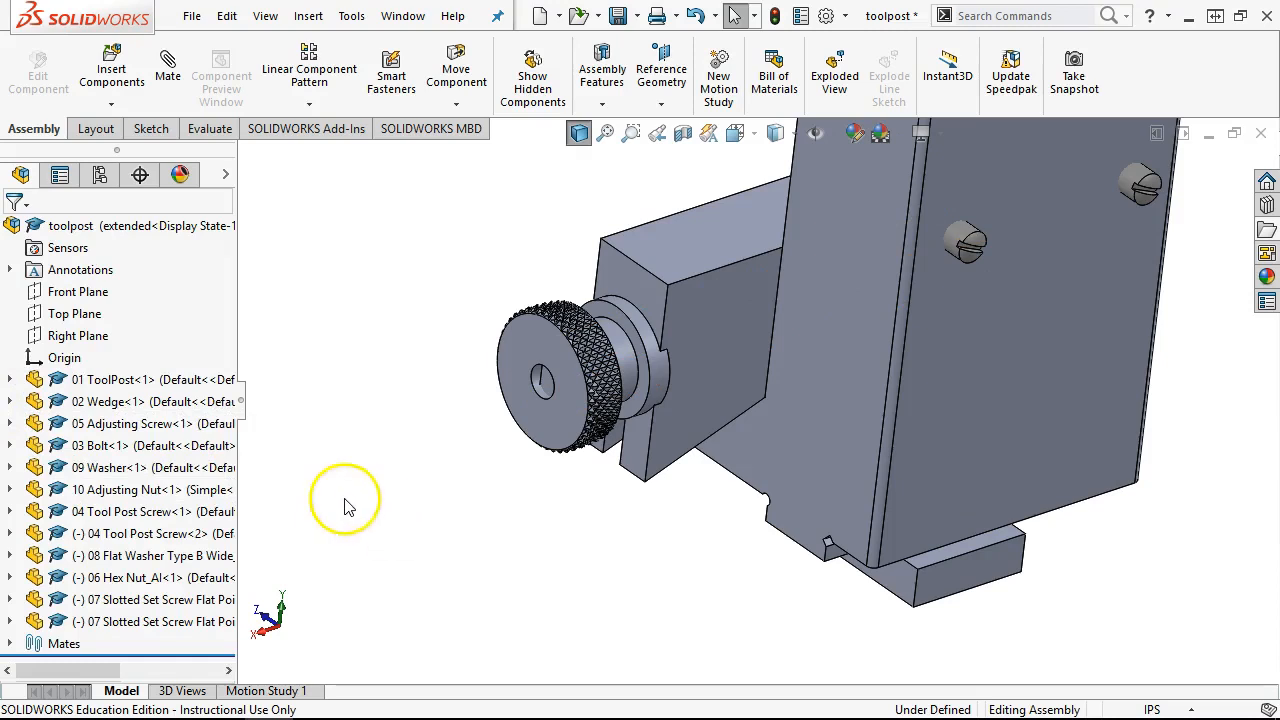
Step: Add another assembly configuration named "collapsed"
left_click(101, 172)
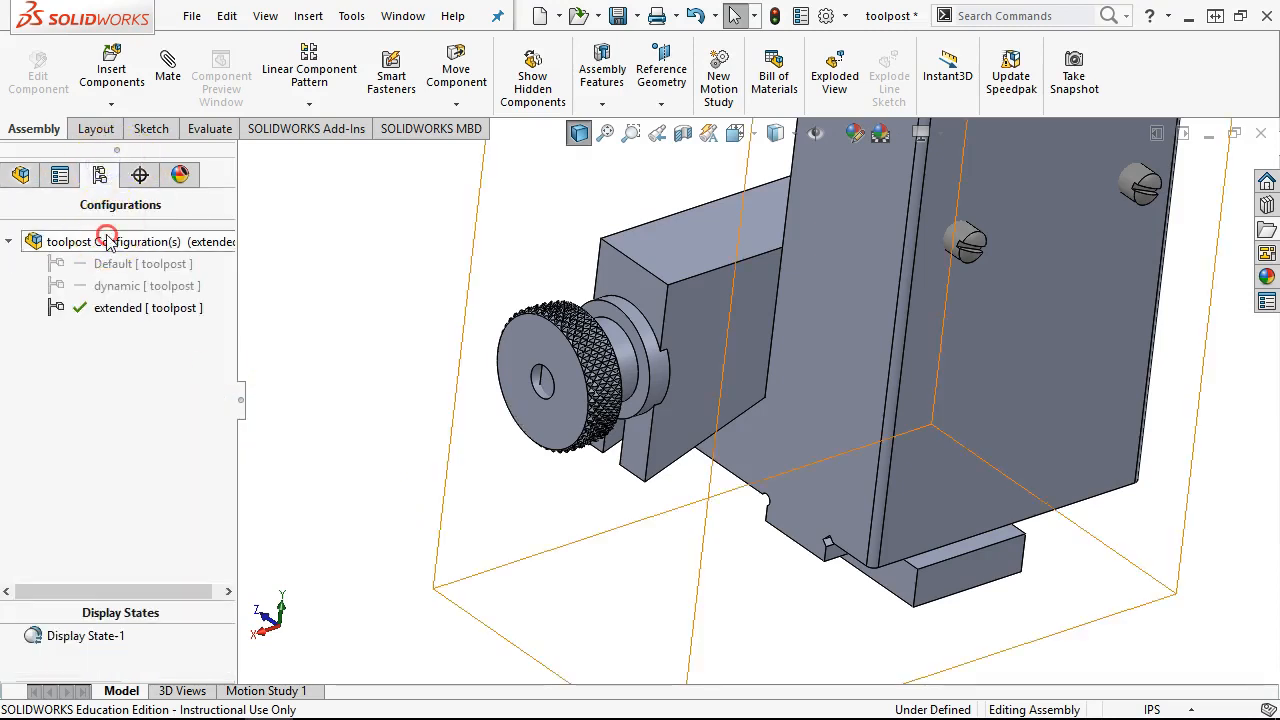
right_click(114, 242)
left_click(176, 278)
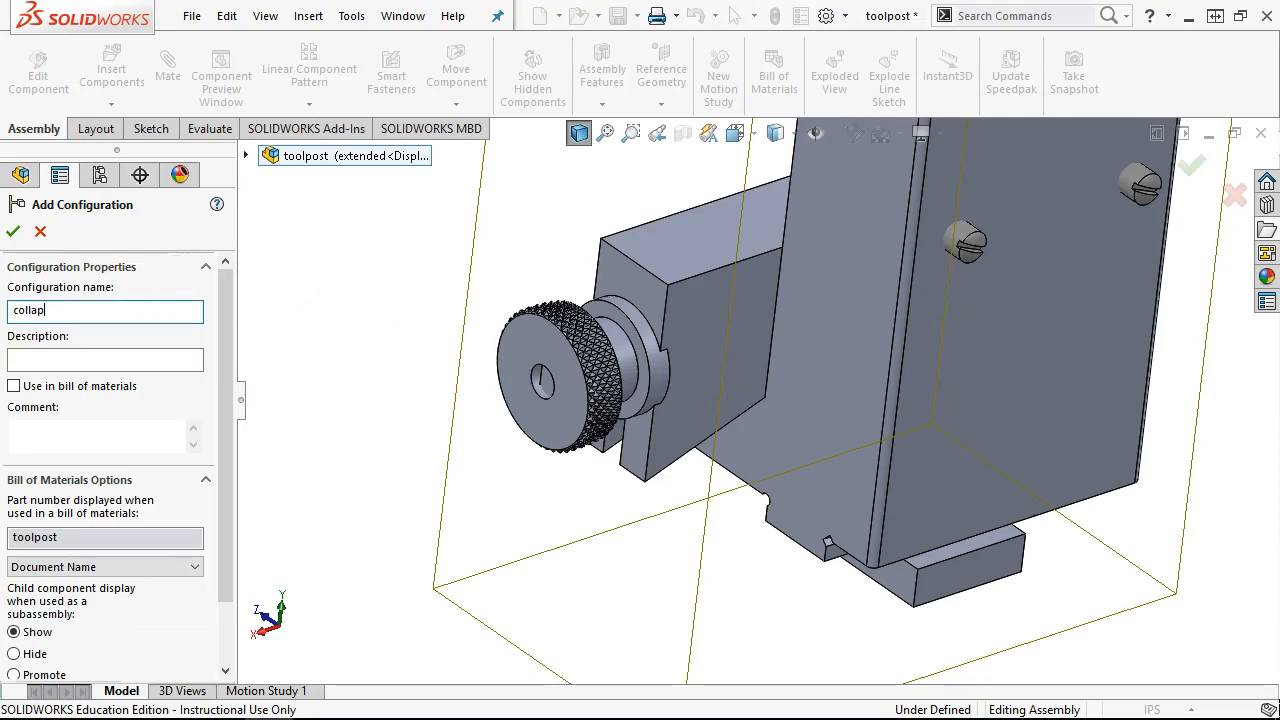
type("collapsed")
key("Return")
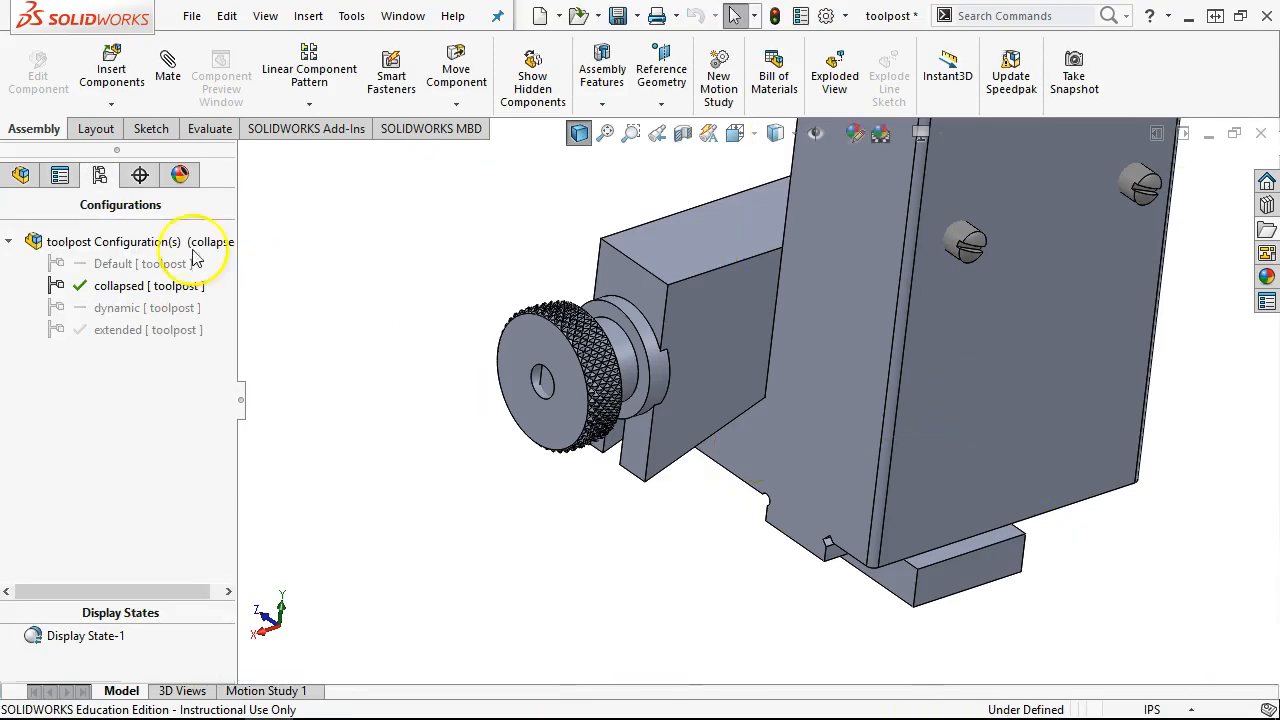
Step: Find the fixed distance mate among the washer's mates and suppress it in the collapsed configuration
left_click(21, 175)
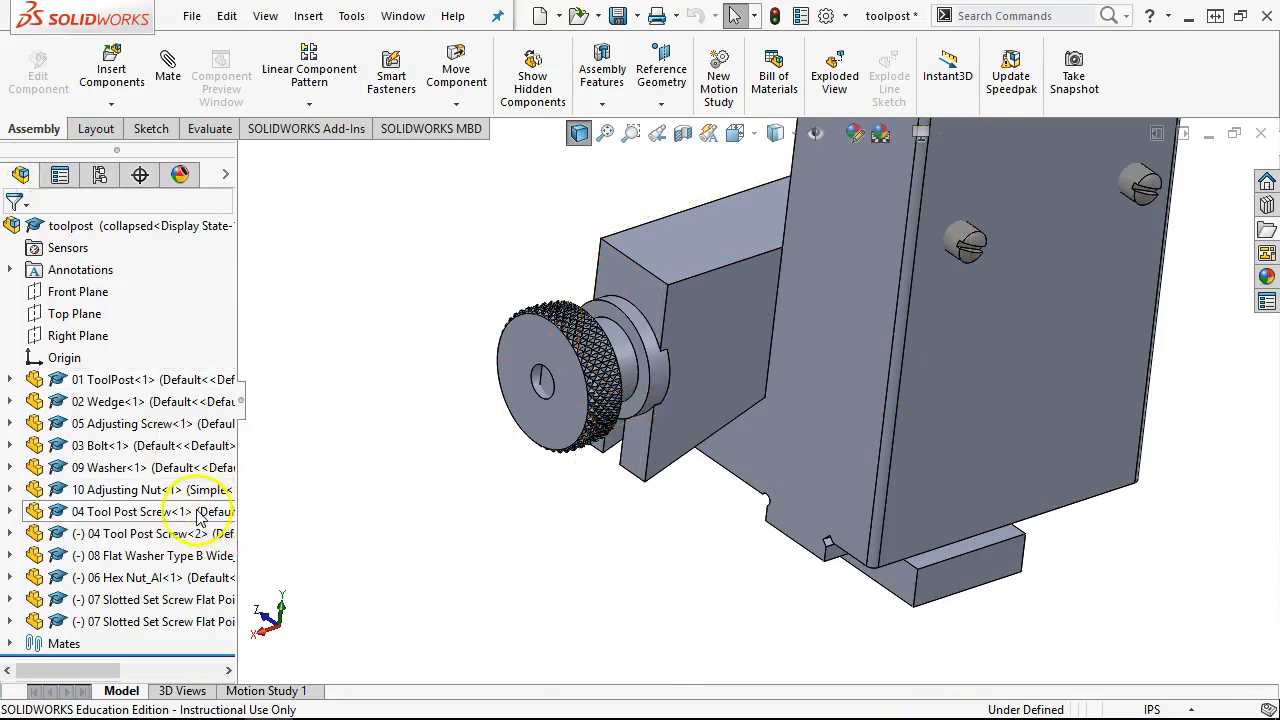
left_click(10, 467)
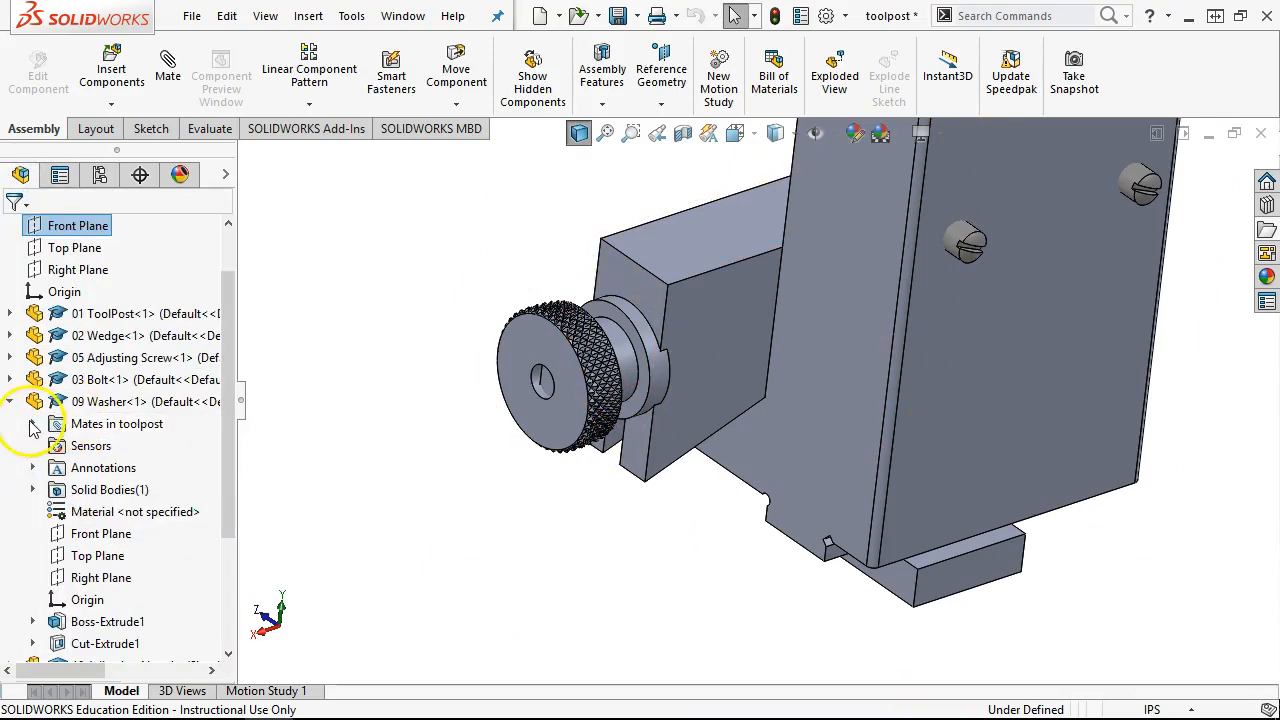
left_click(32, 424)
left_click(141, 557)
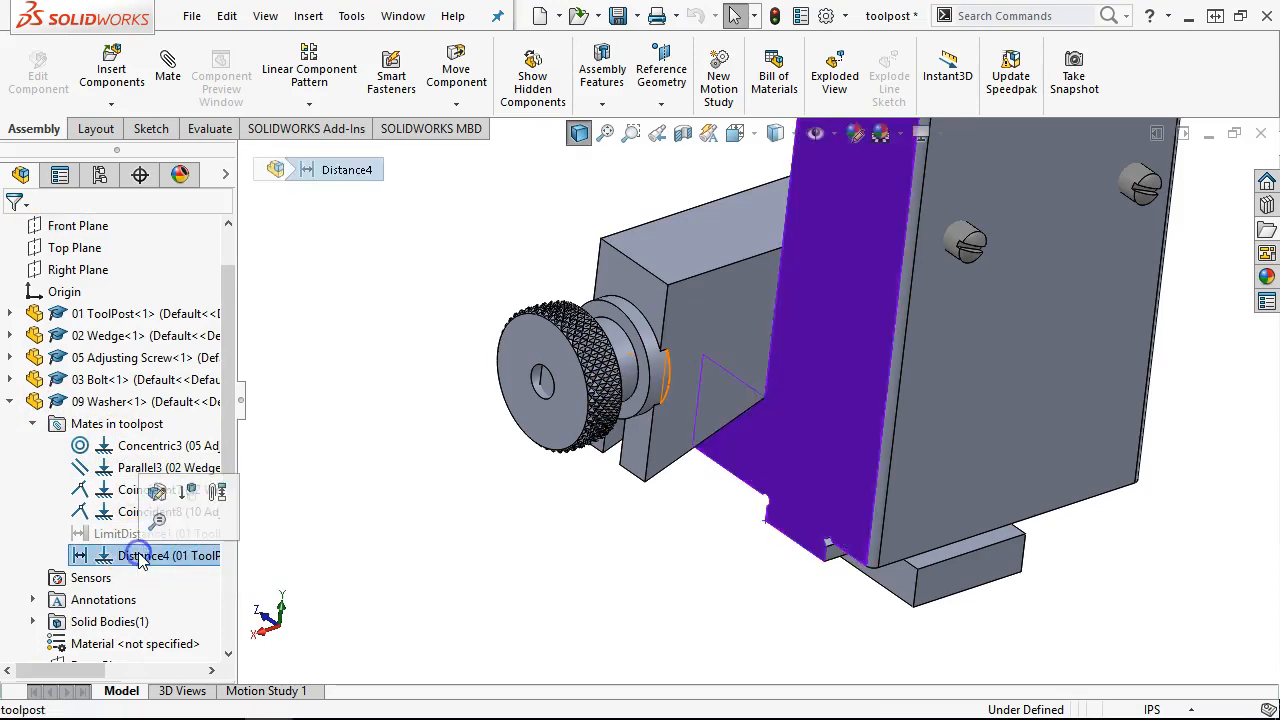
left_click(157, 491)
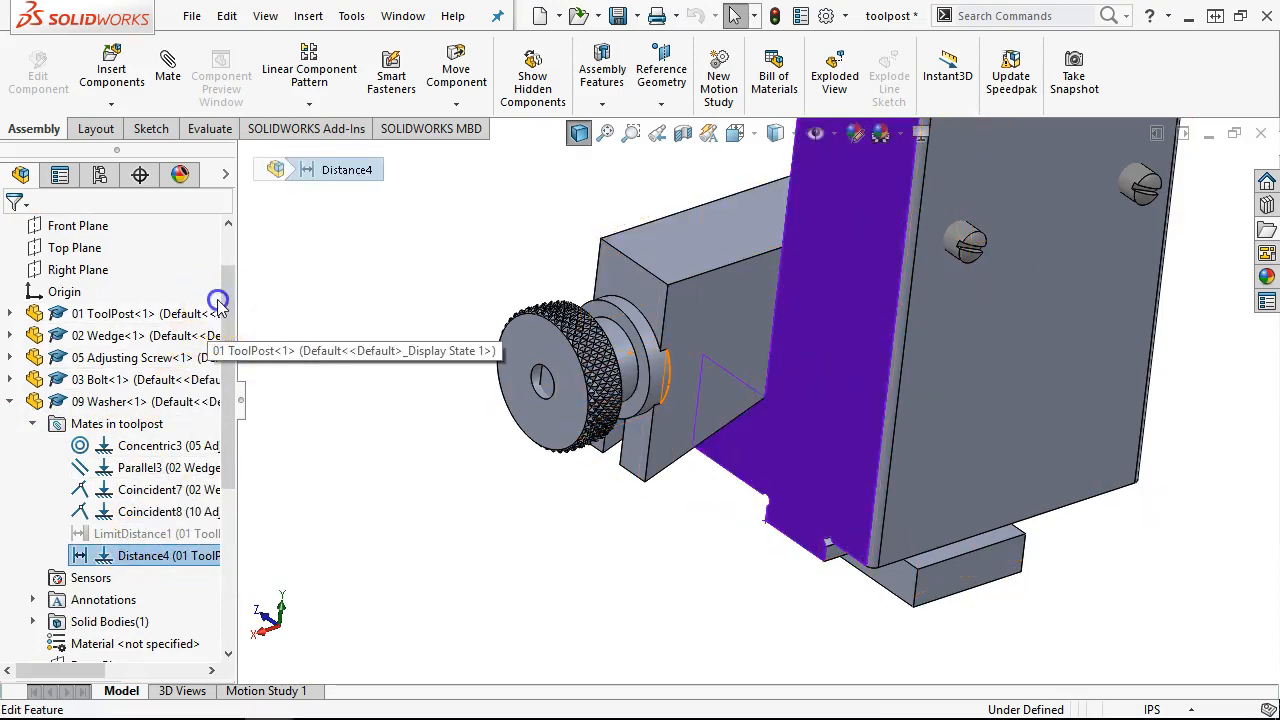
scroll(225, 270, "up", 1)
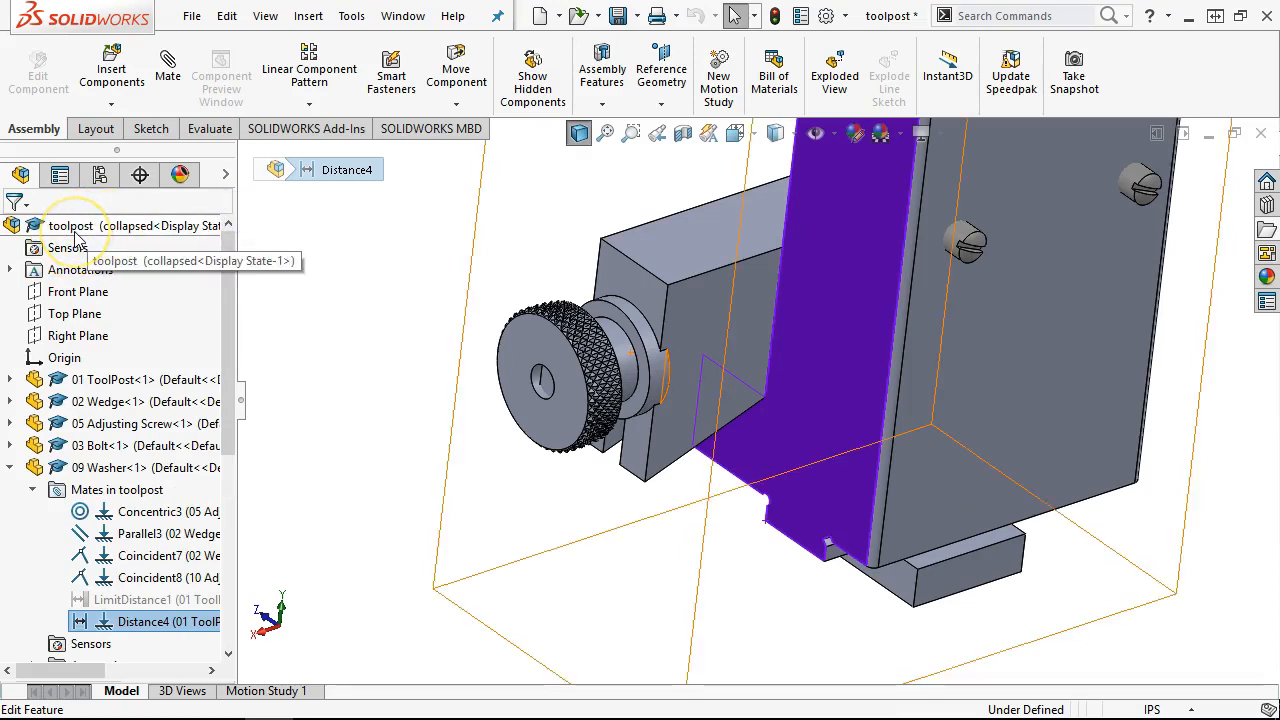
left_click(118, 230)
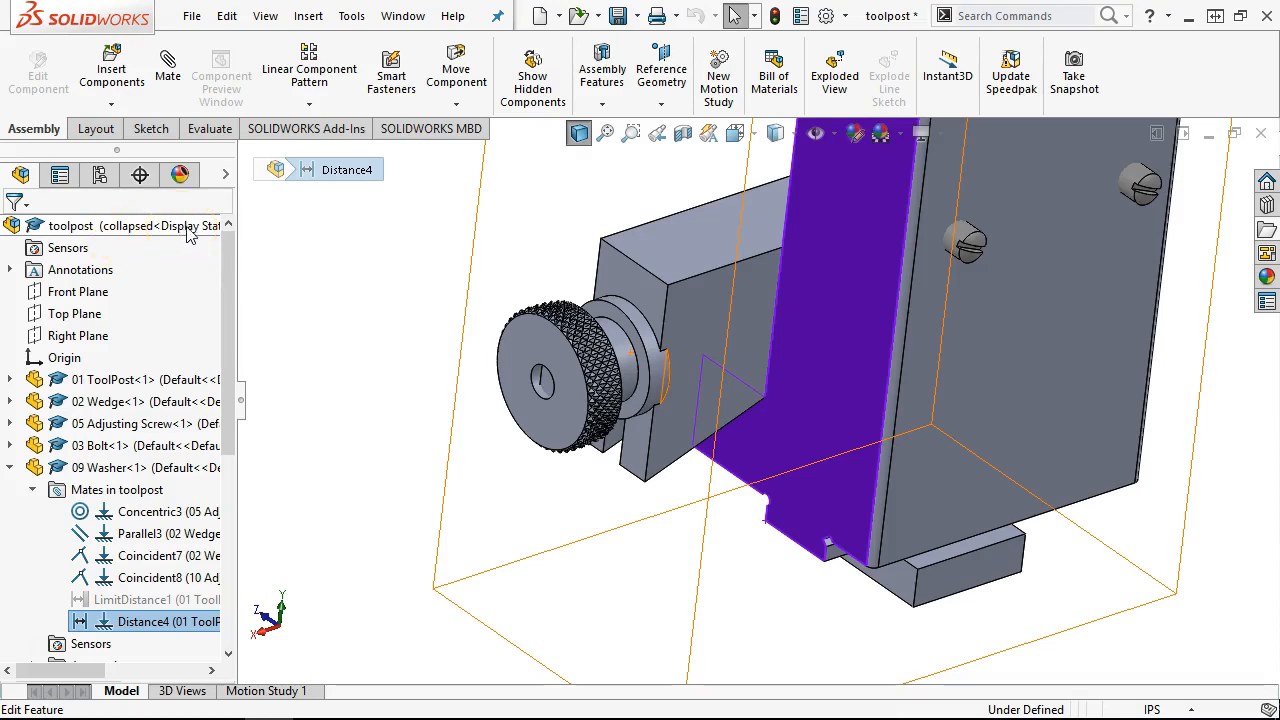
left_click_drag(238, 273, 290, 281)
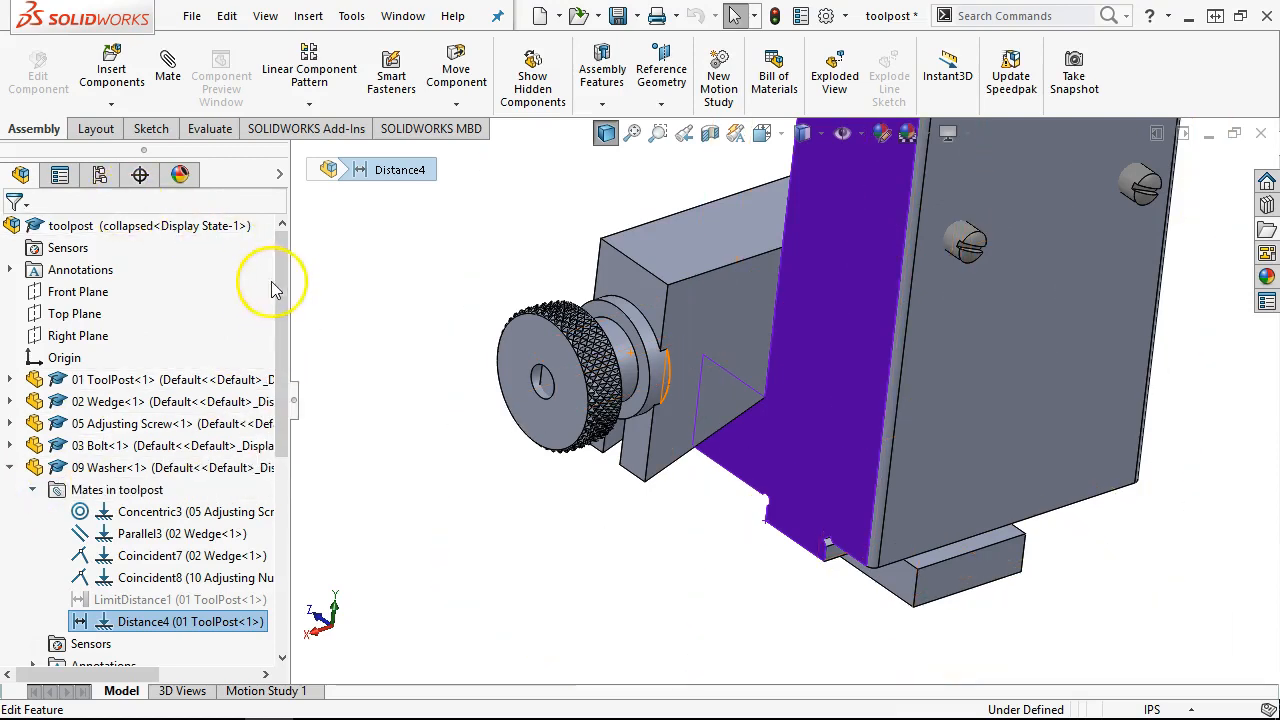
mouse_move(278, 297)
left_mouse_down()
mouse_move(286, 362)
mouse_move(285, 290)
left_mouse_up()
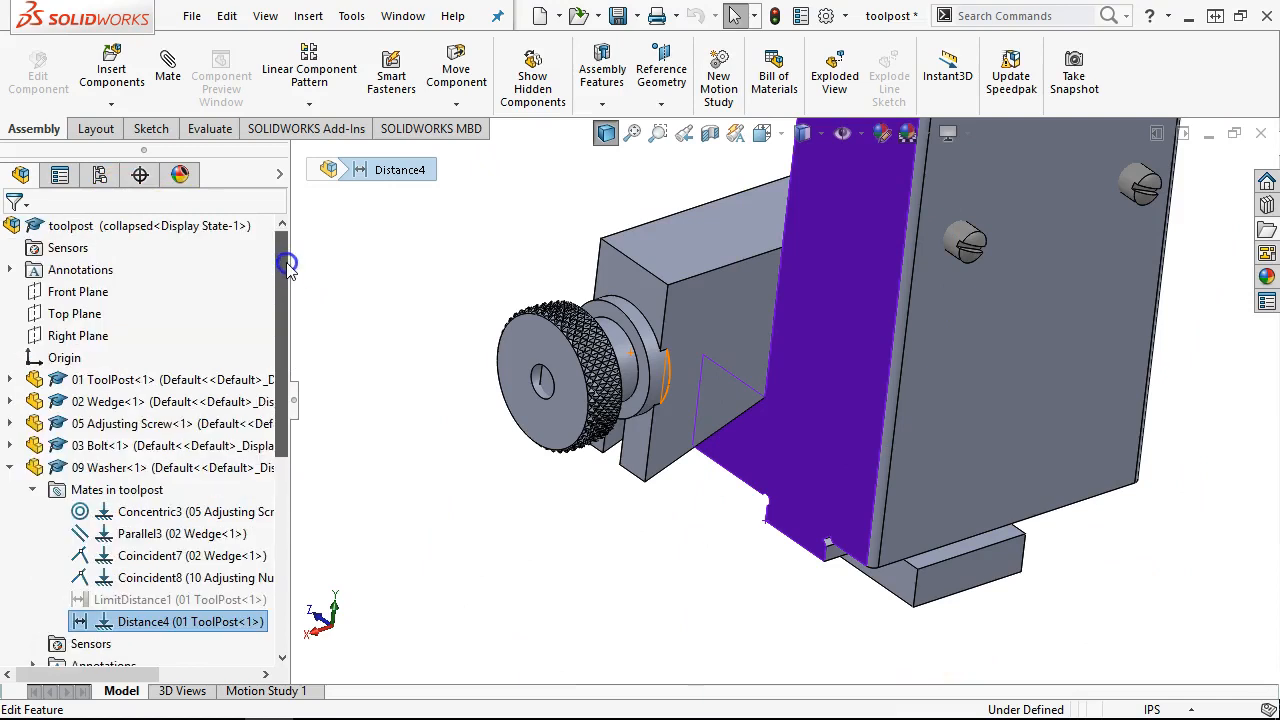
right_click(203, 630)
left_click(249, 189)
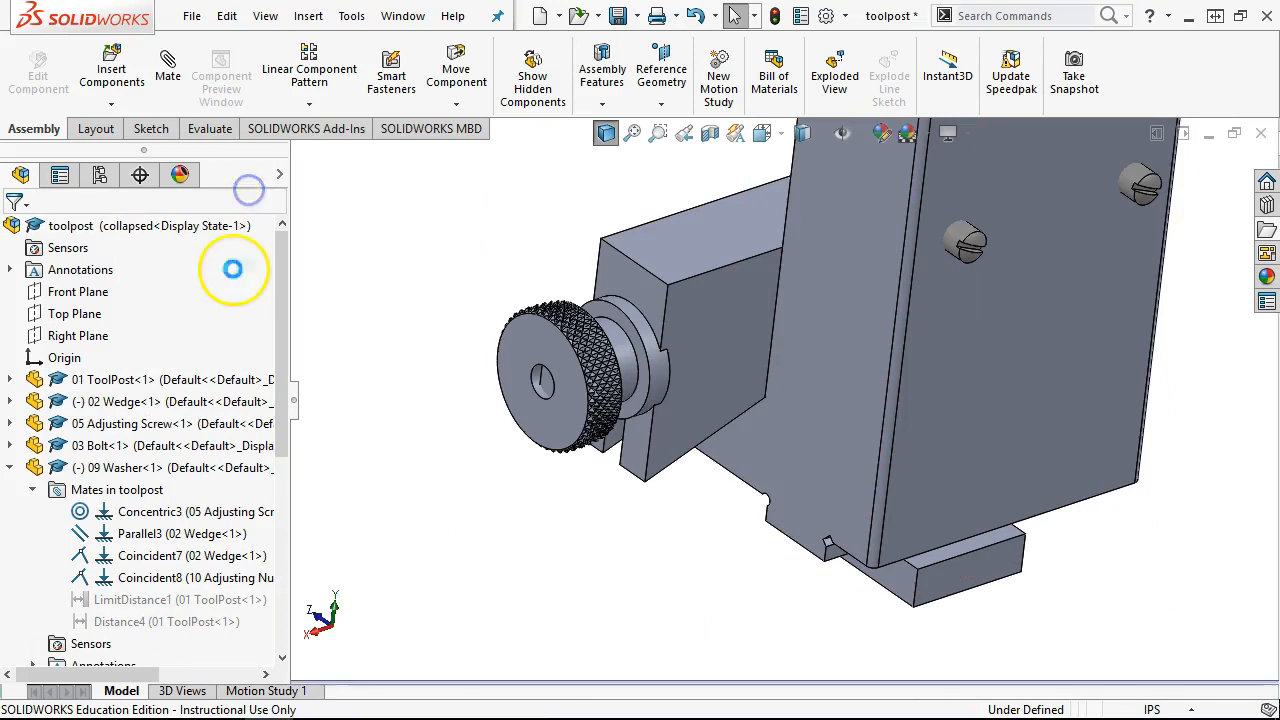
Step: Add a coincident mate between the tool post's side face and the washer's flat face, and show the assembly in isometric view
left_click(782, 320)
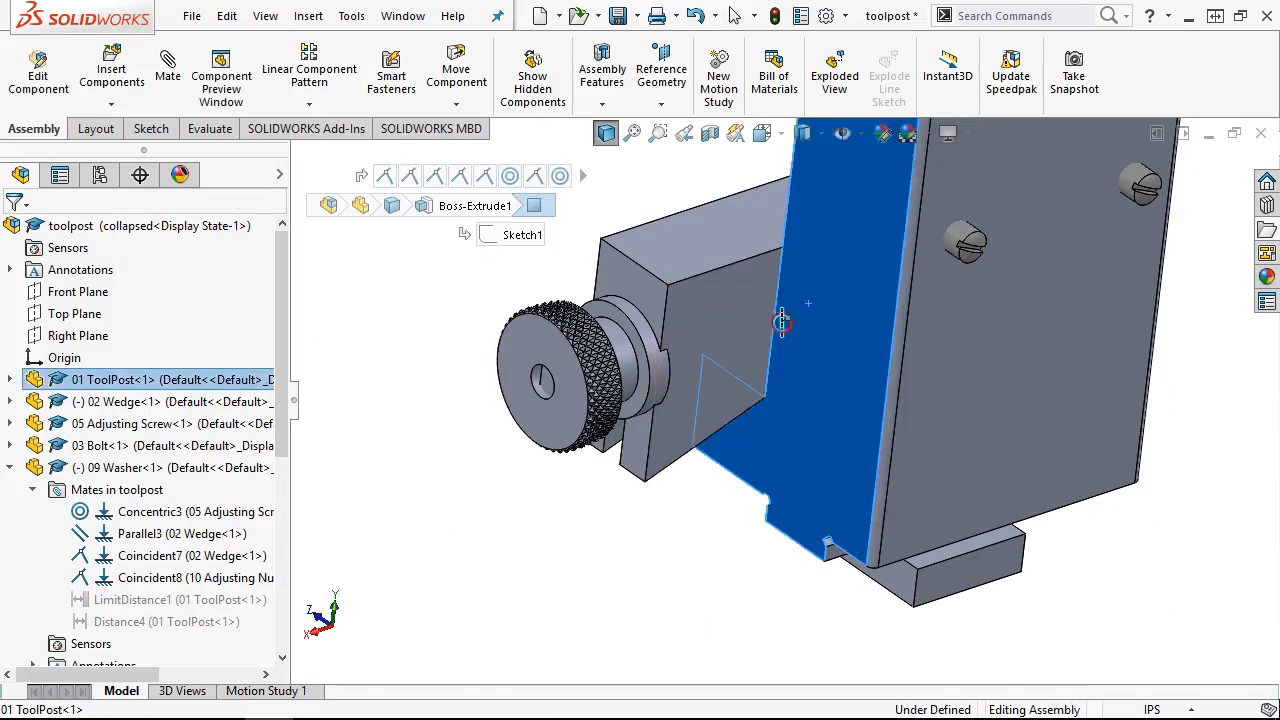
middle_click_drag(782, 320, 700, 349)
scroll(680, 390, "up", 5)
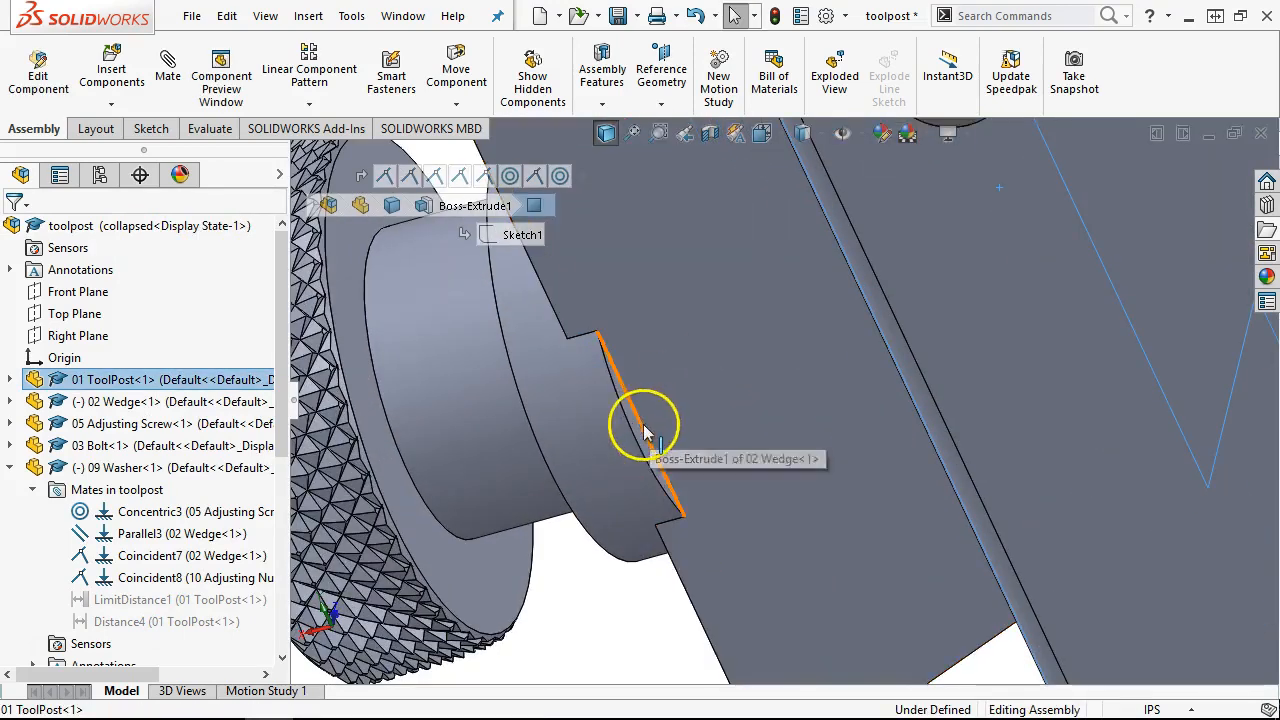
left_click(644, 432)
left_click(696, 408)
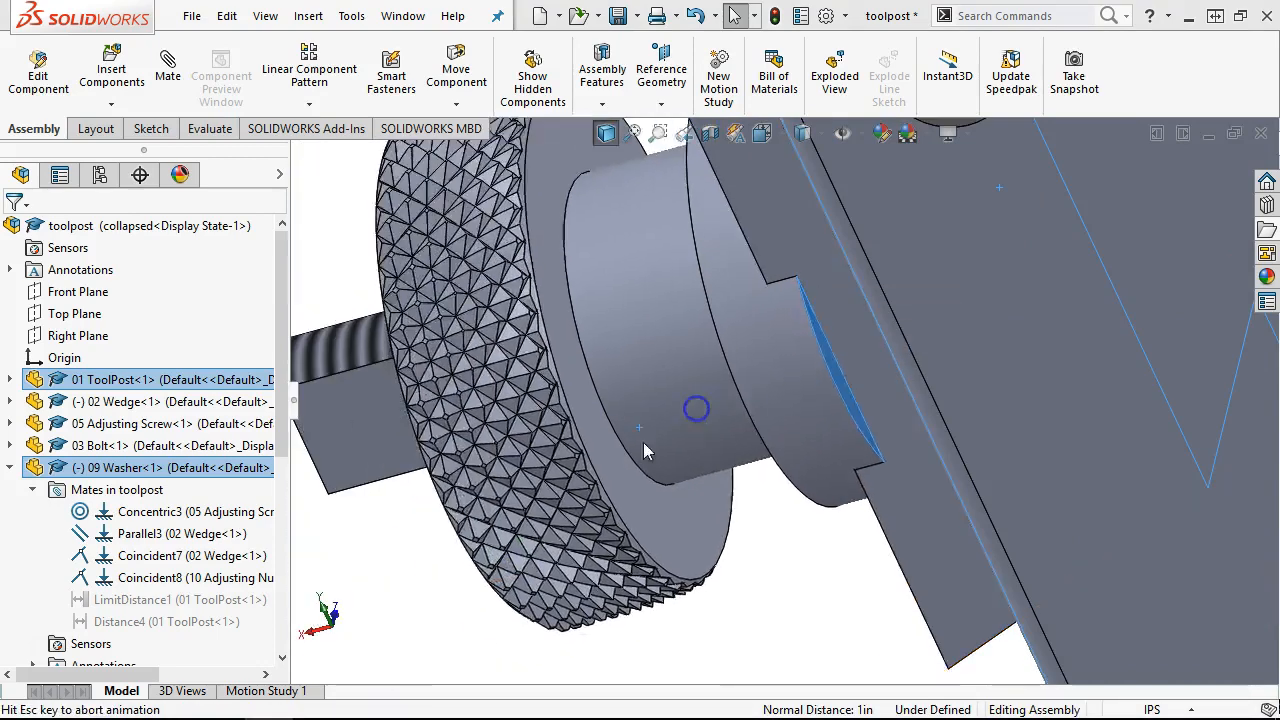
left_click(552, 480)
scroll(600, 463, "up", 5)
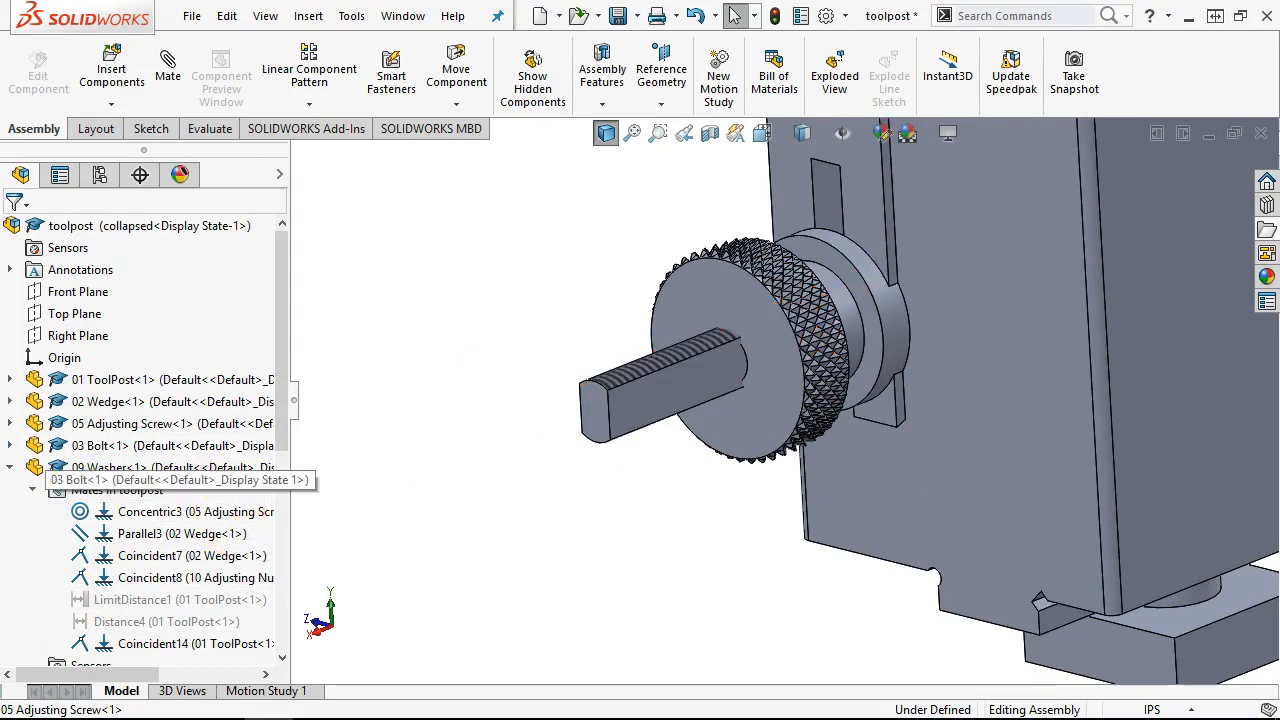
left_click(7, 468)
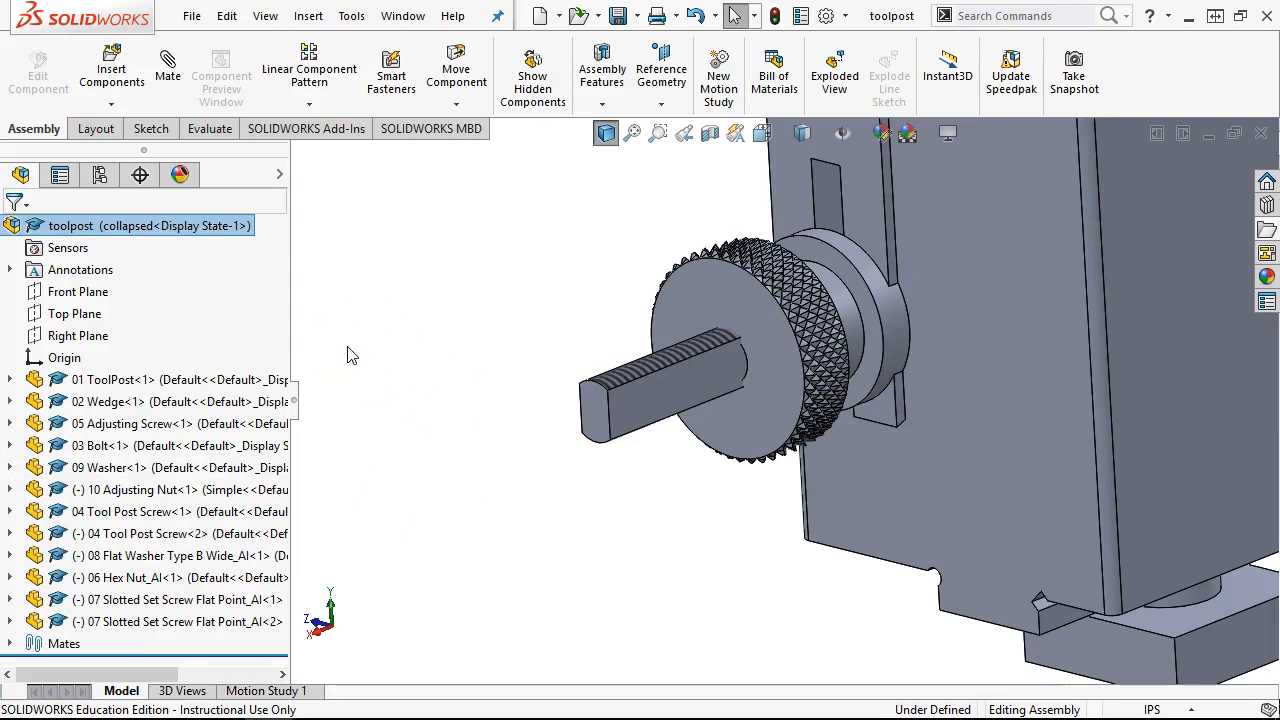
key("ctrl+7")
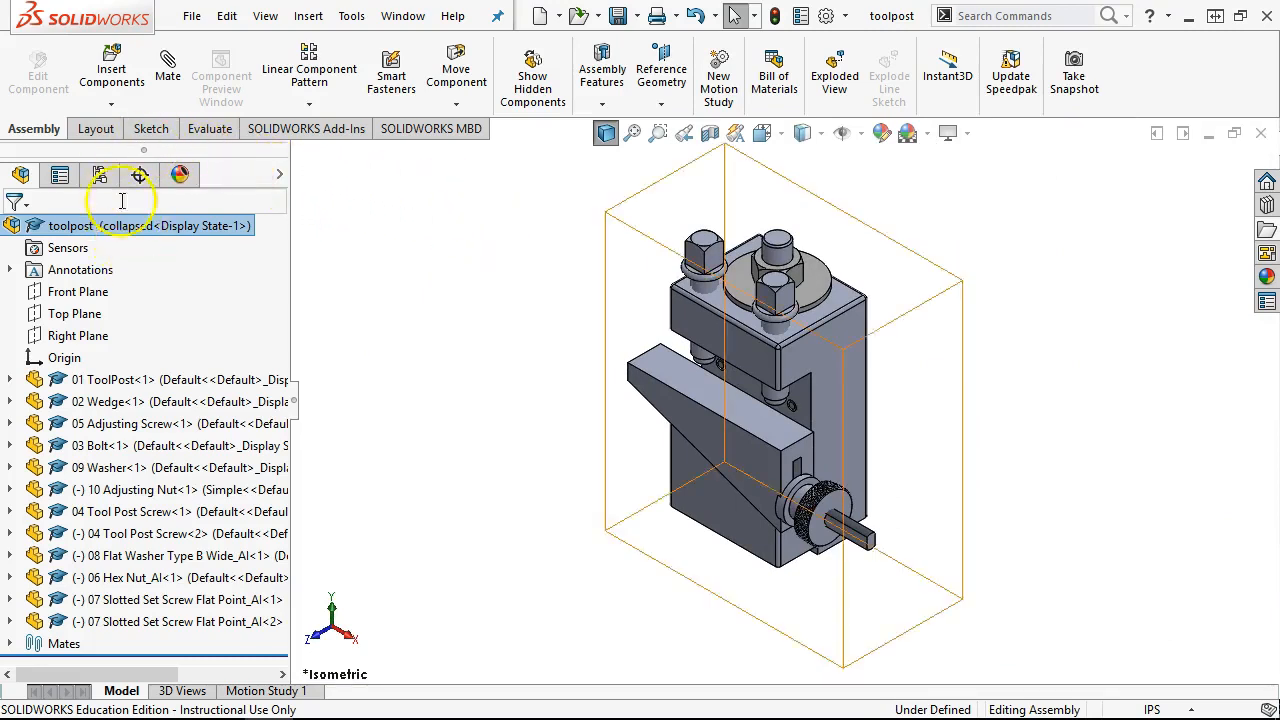
Step: Activate the Default configuration and start a new exploded view for it
left_click(98, 176)
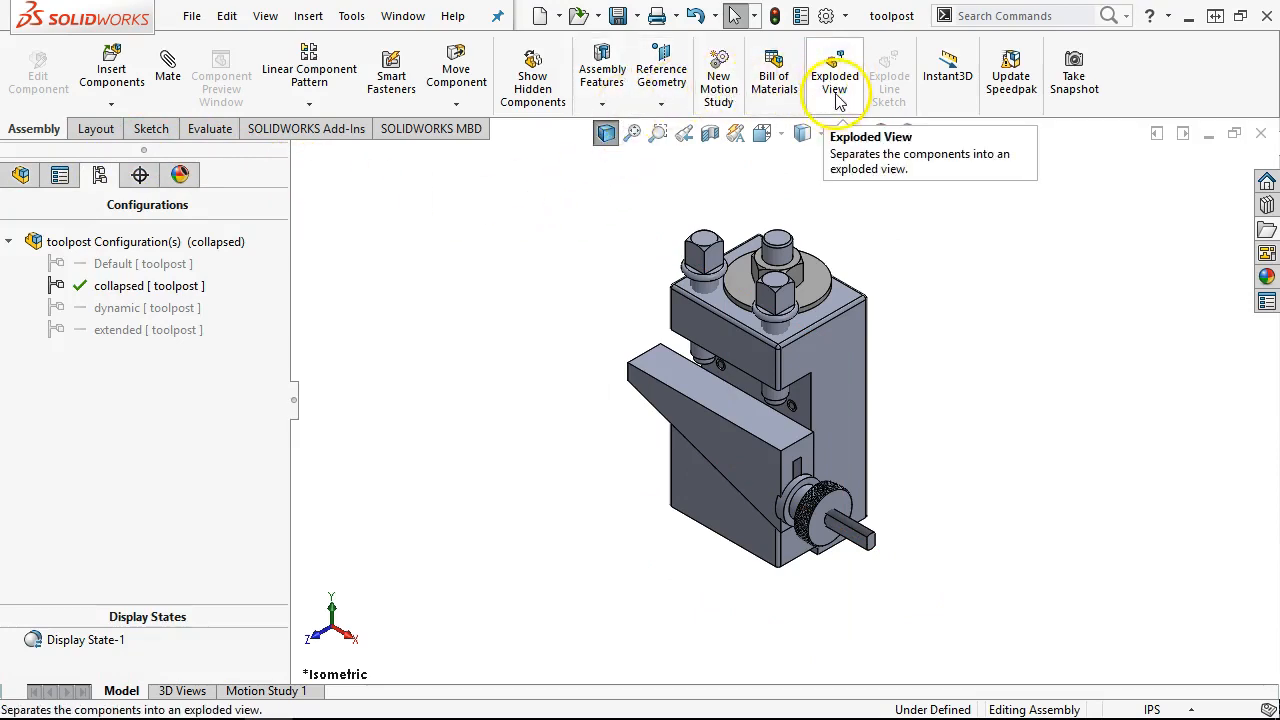
left_click(162, 304)
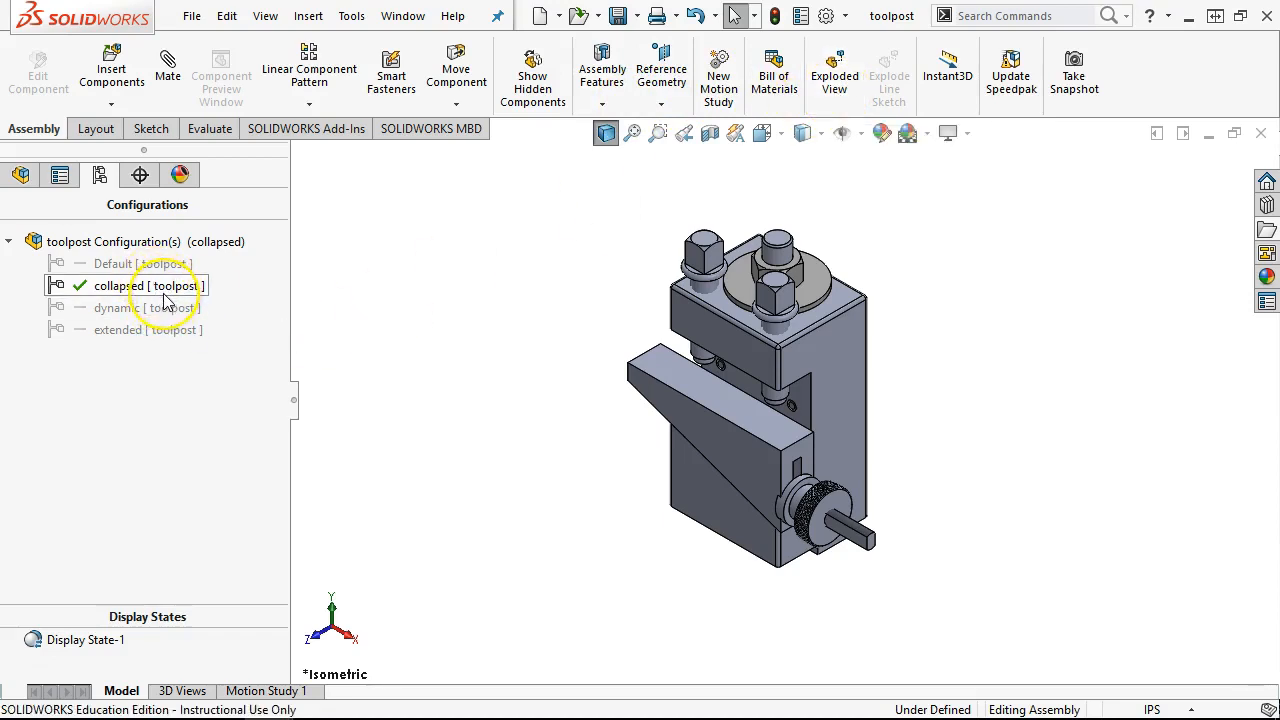
double_click(117, 265)
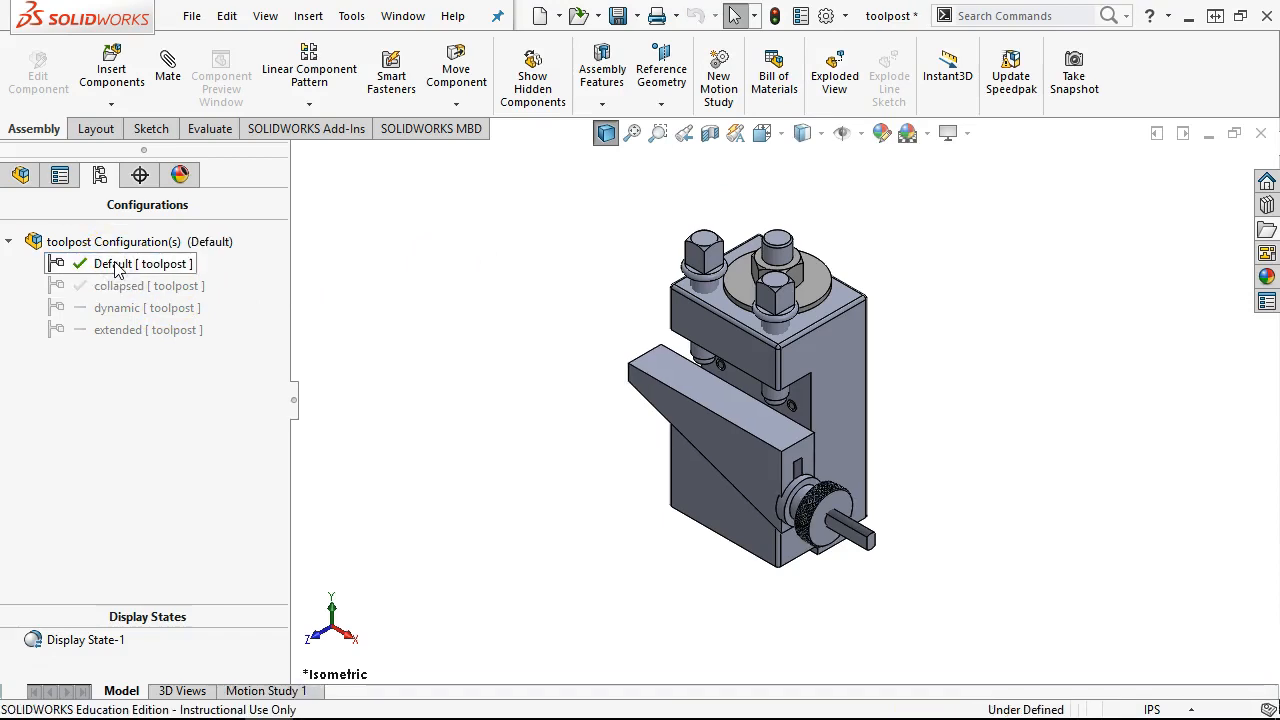
right_click(117, 265)
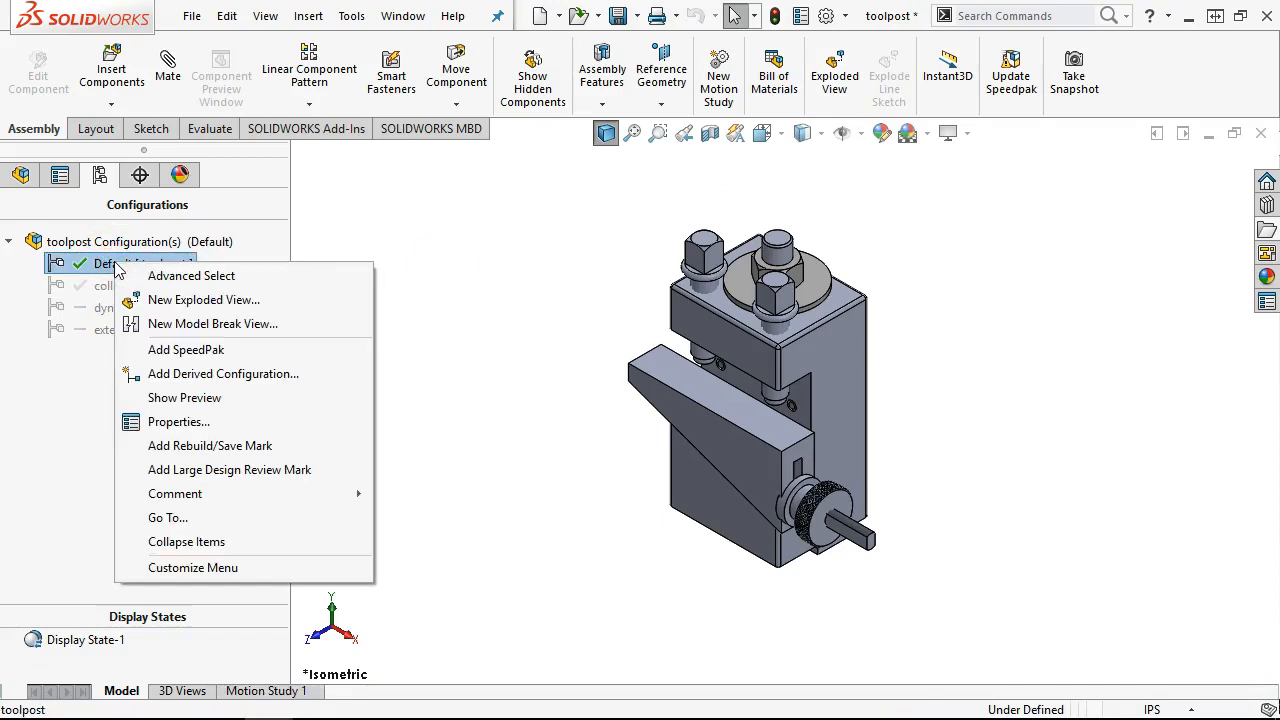
left_click(184, 272)
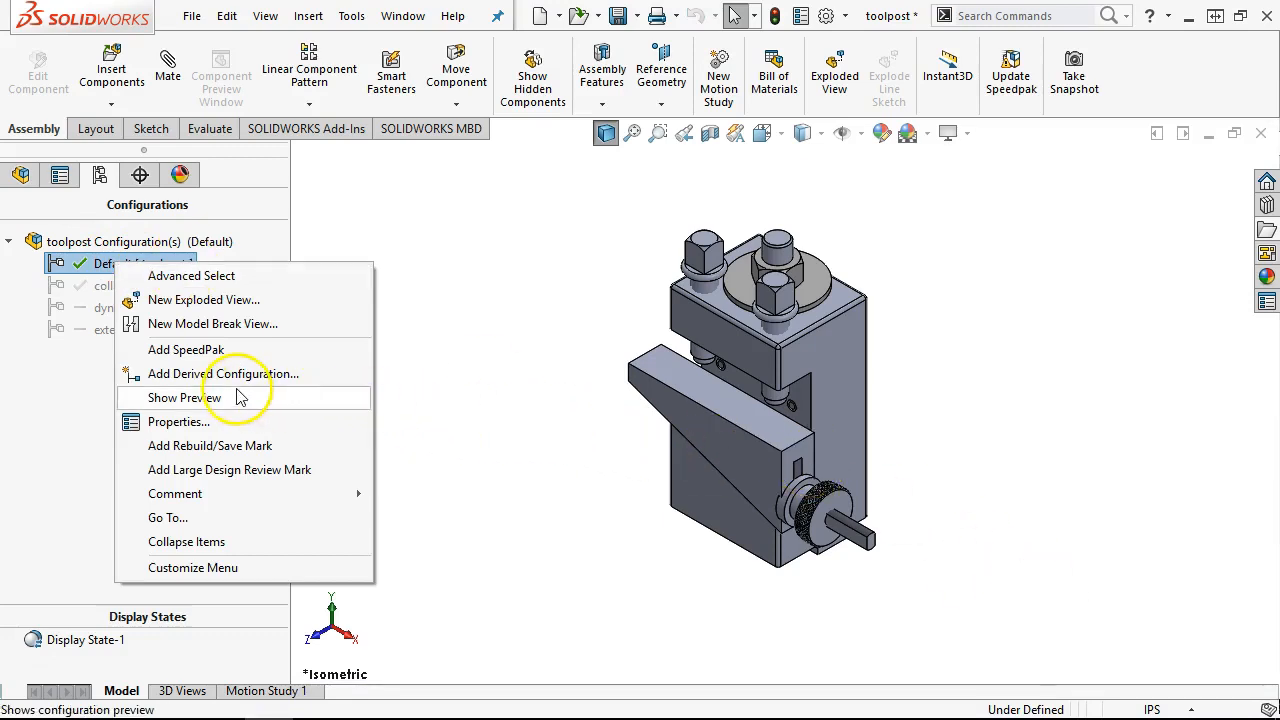
left_click(229, 299)
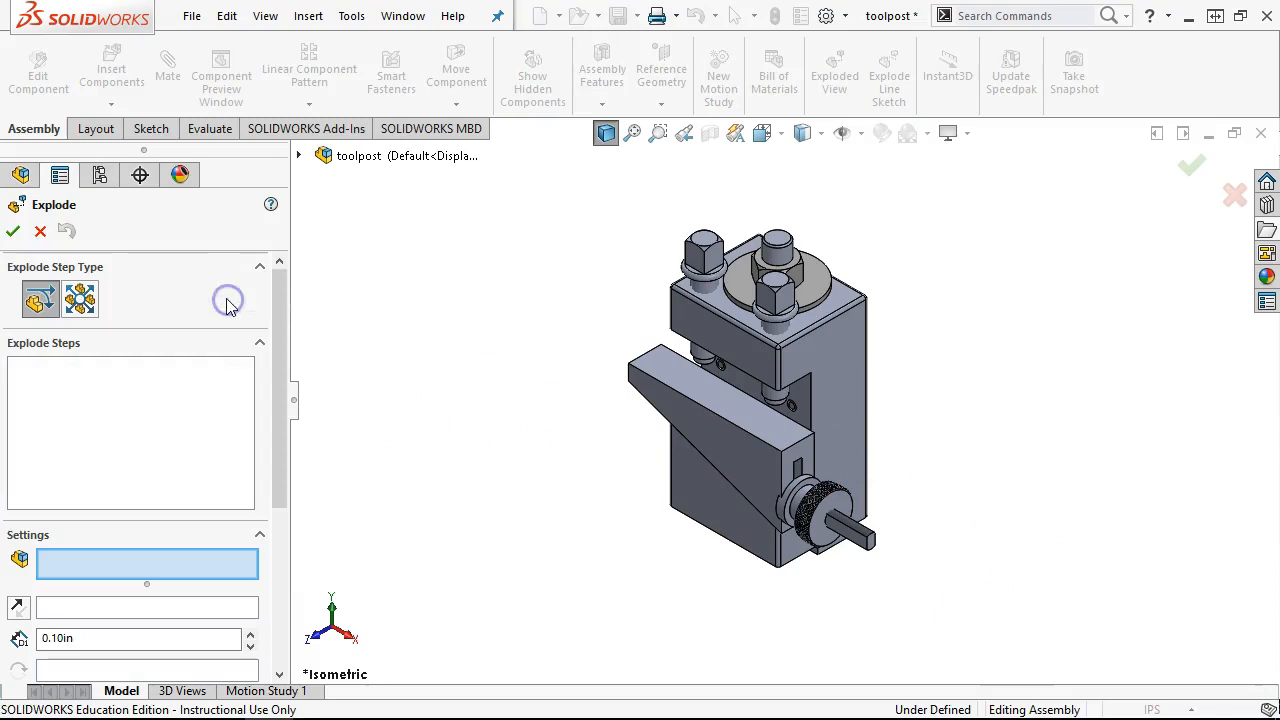
Step: Explode the two tool post screws, the flat washer and the hex nut upward along Y with automatic spacing
left_click_drag(278, 385, 261, 436)
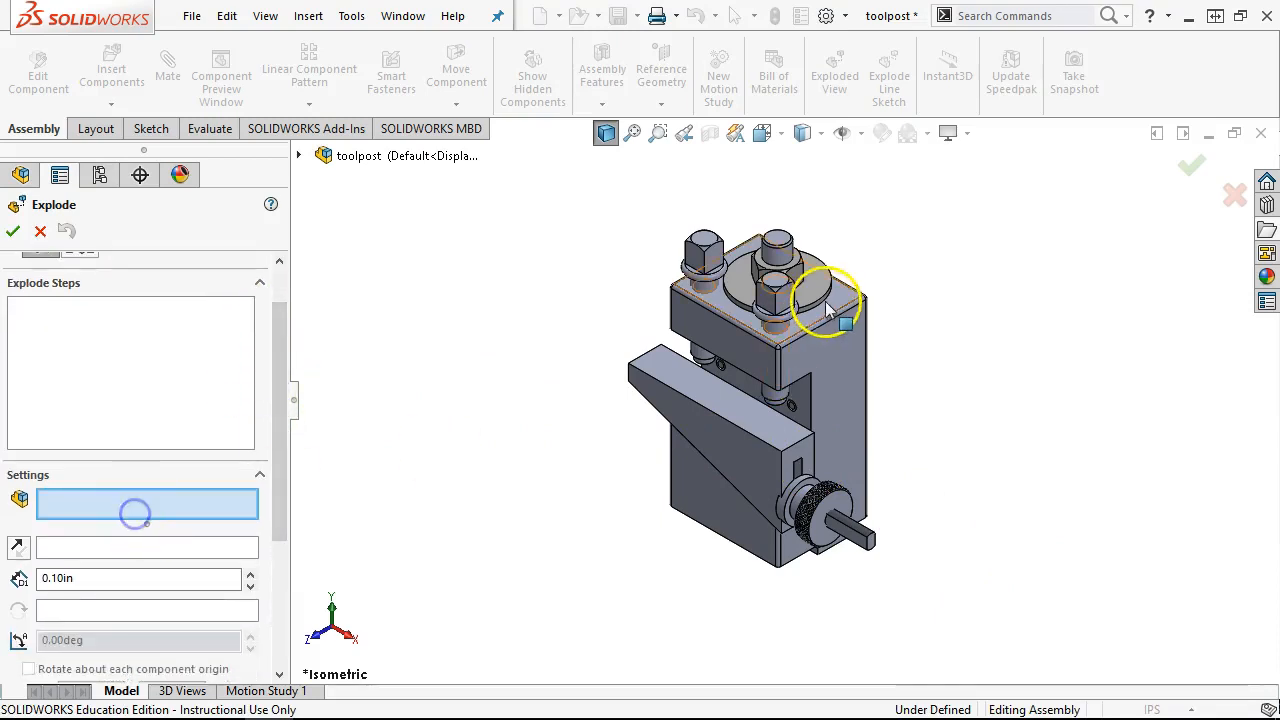
scroll(826, 290, "down", 5)
left_click(533, 248)
left_click(658, 312)
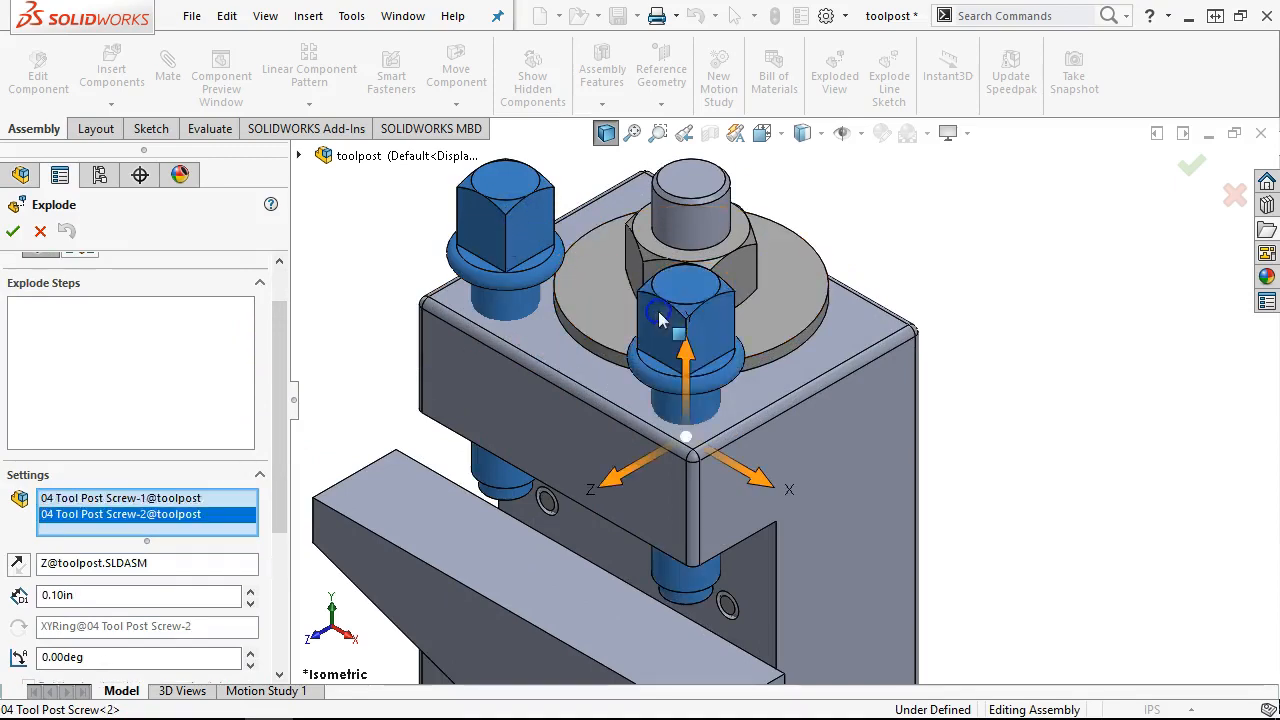
left_click(735, 310)
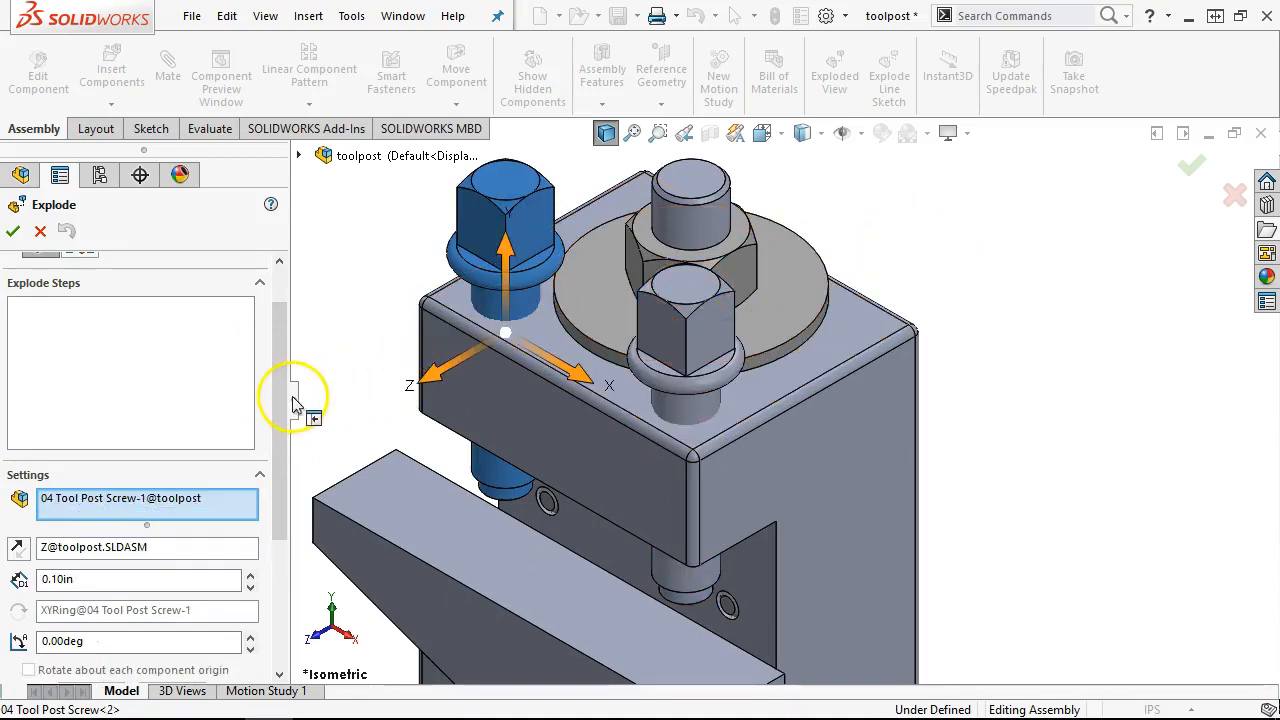
left_click(737, 363)
left_click(760, 318)
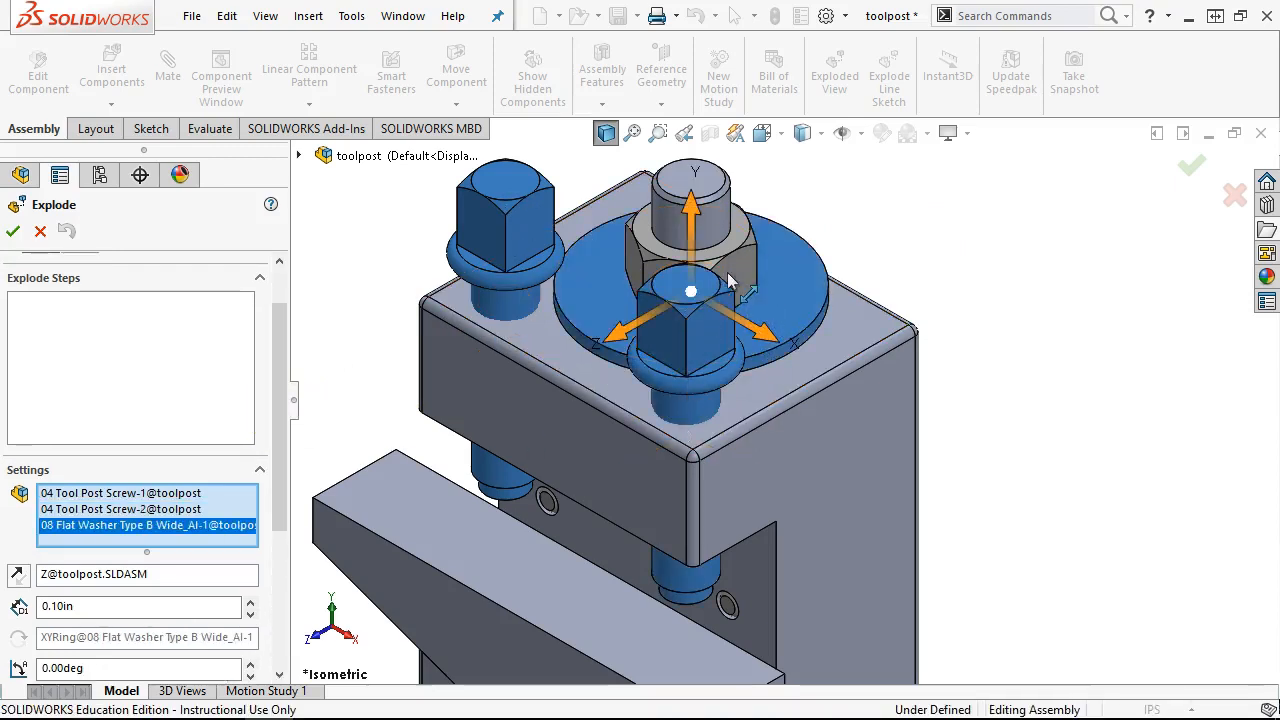
left_click(745, 222)
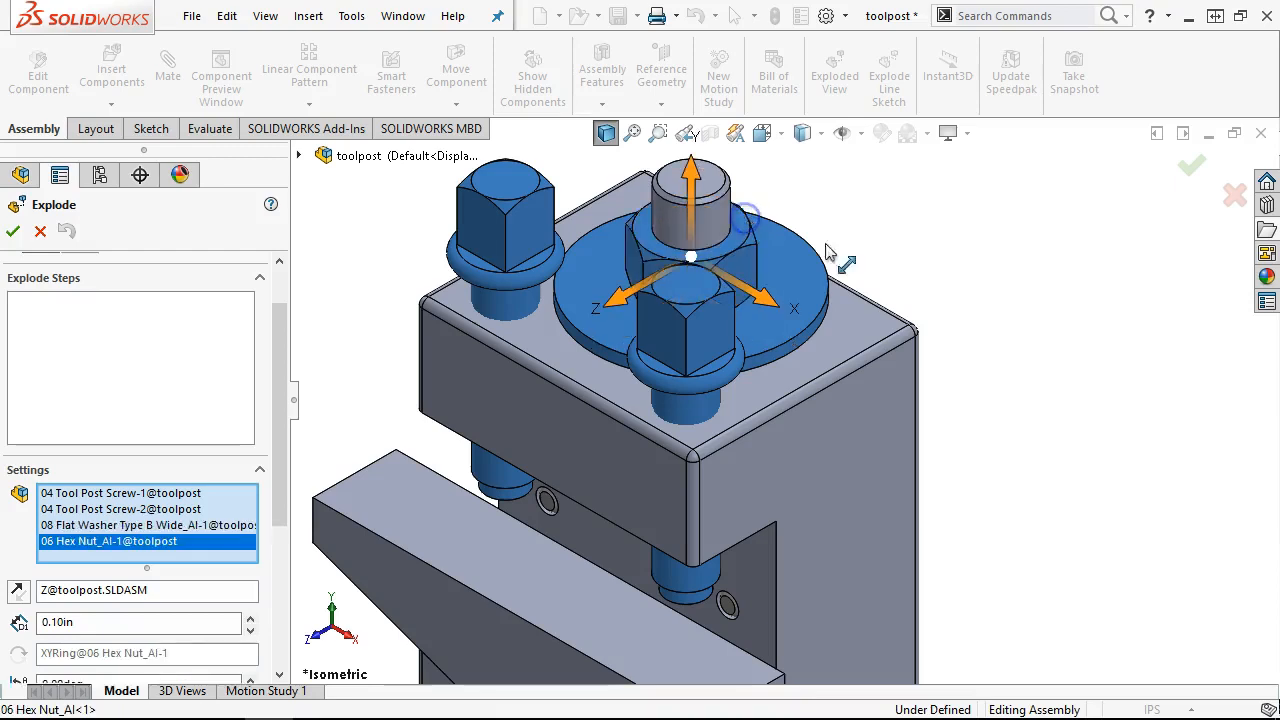
key("f")
left_click_drag(279, 438, 284, 578)
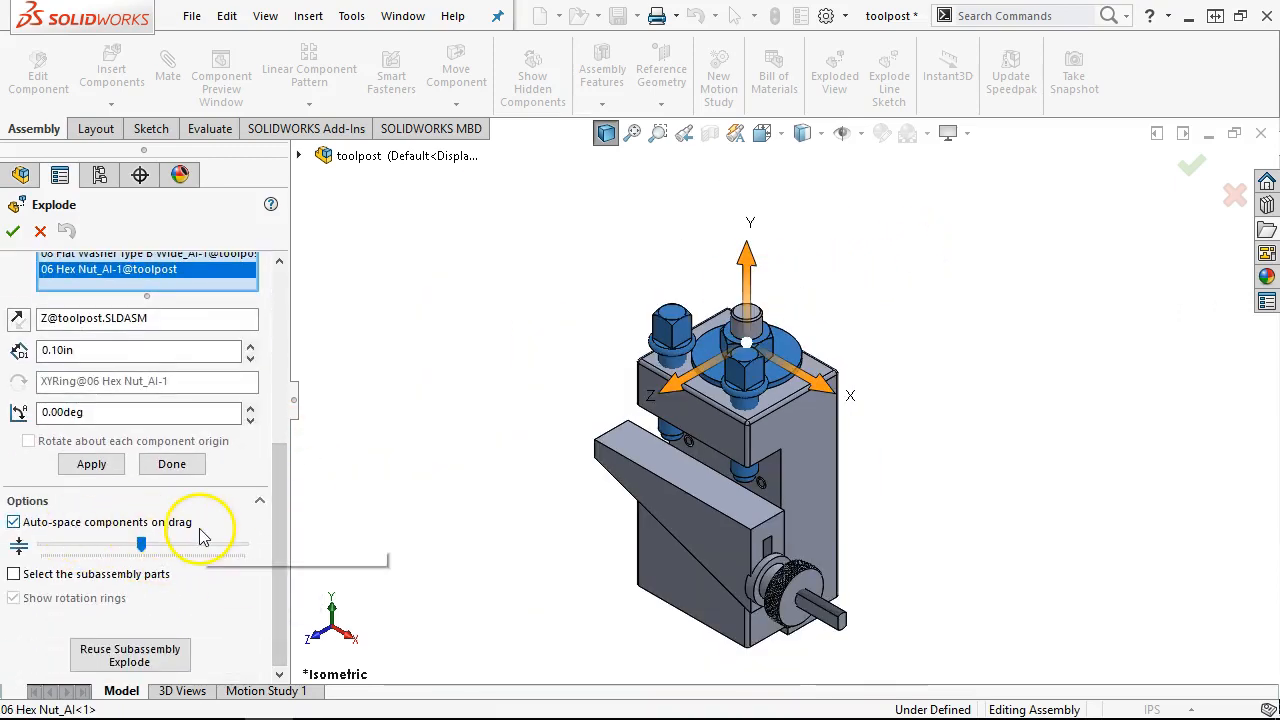
left_click_drag(748, 255, 750, 50)
left_click(900, 400)
Step: Explode the adjusting nut, slotted washer and wedge outward along the positive X direction with automatic spacing
key("f")
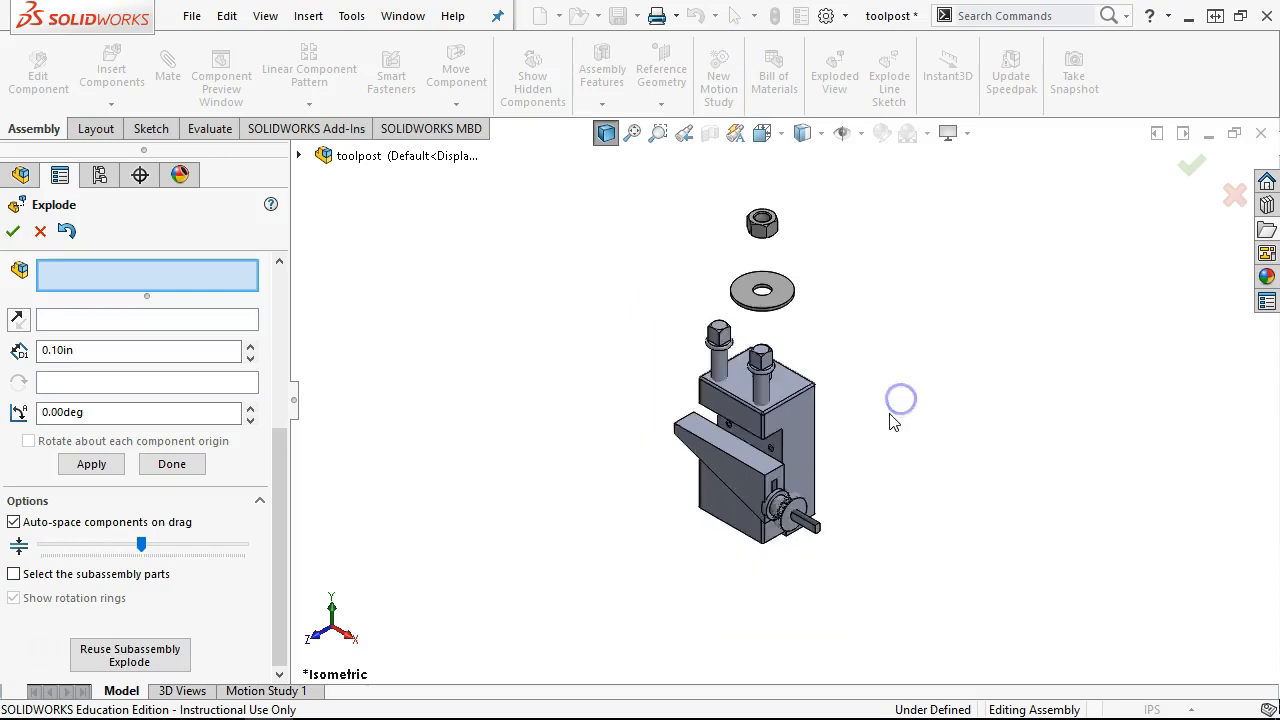
scroll(852, 515, "down", 2)
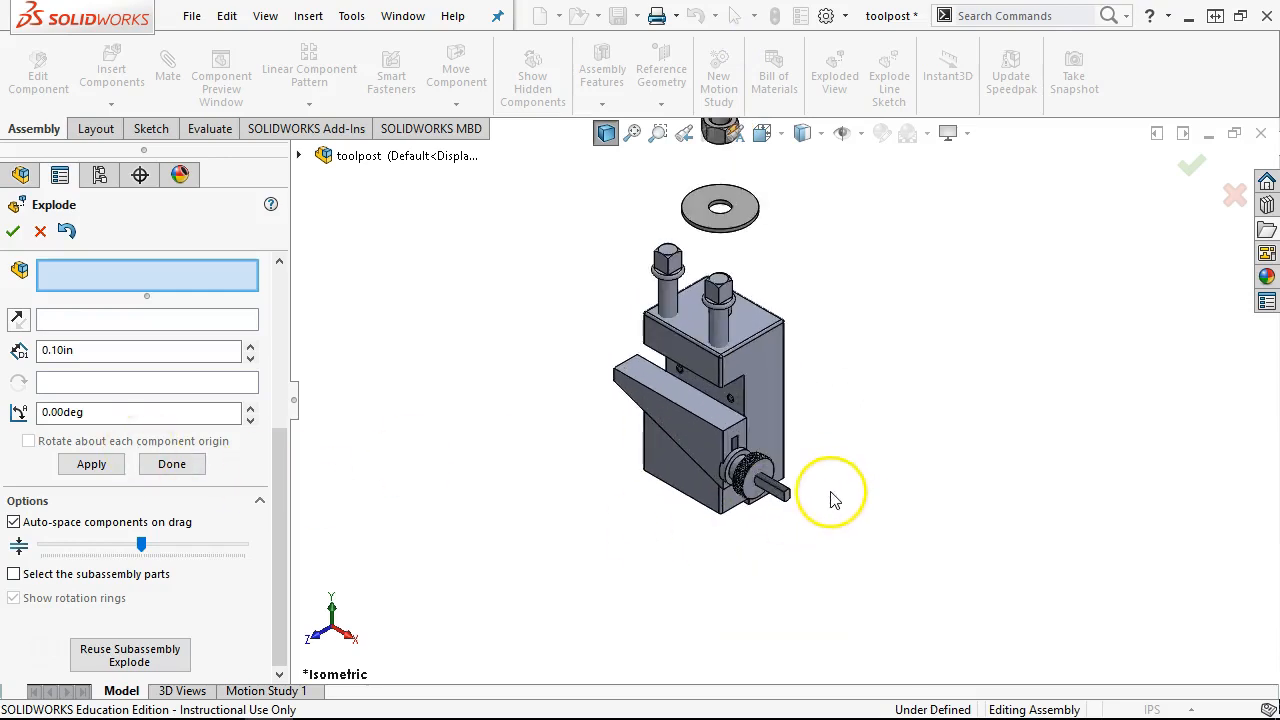
scroll(757, 482, "down", 2)
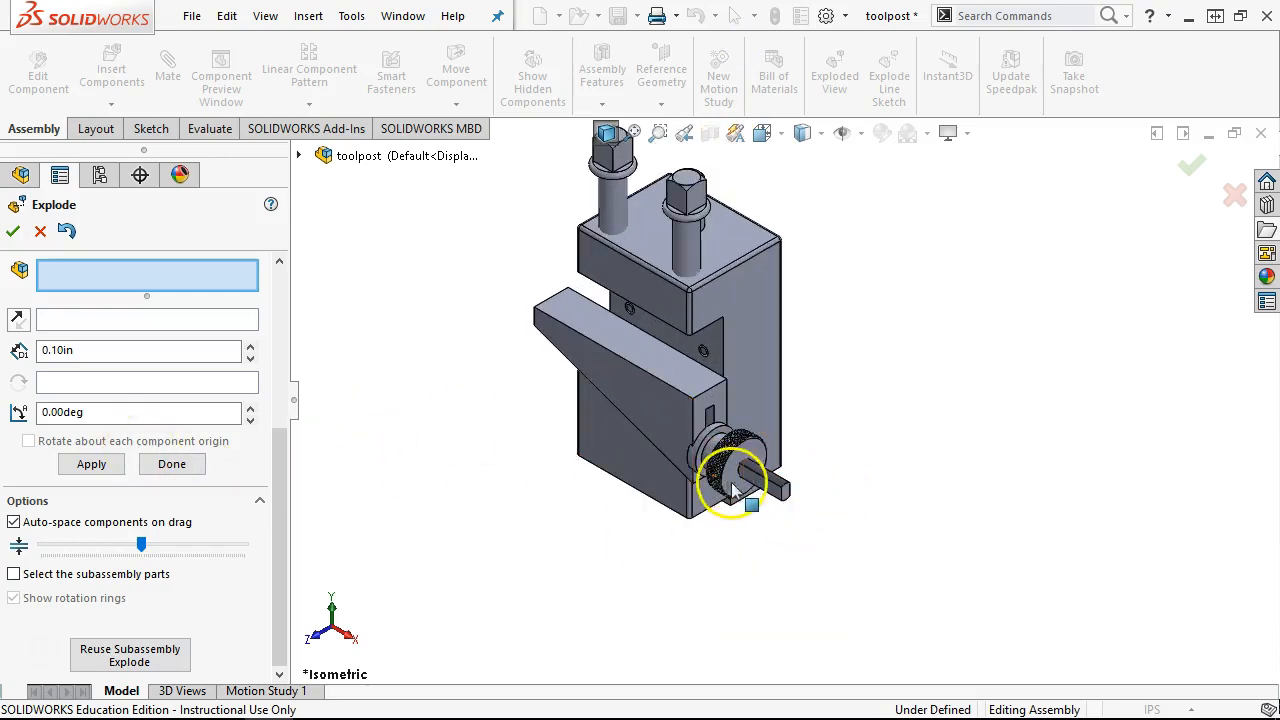
scroll(737, 478, "down", 2)
left_click(734, 477)
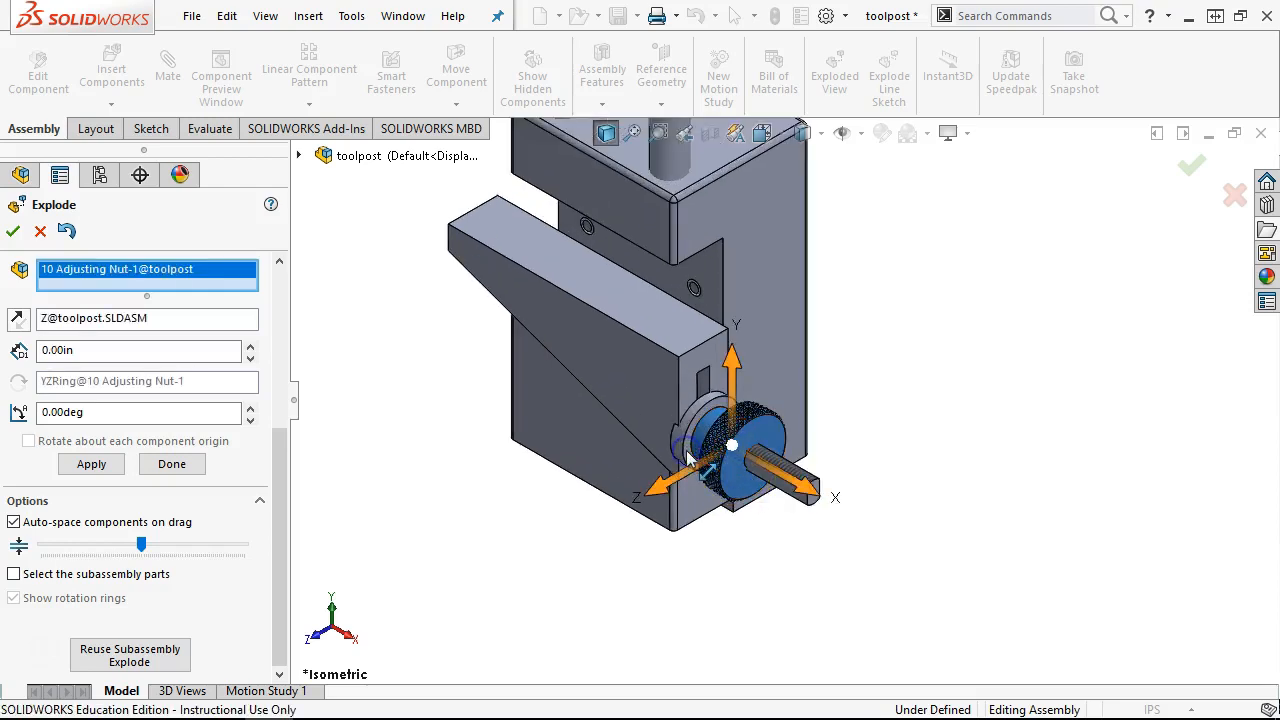
scroll(686, 455, "down", 3)
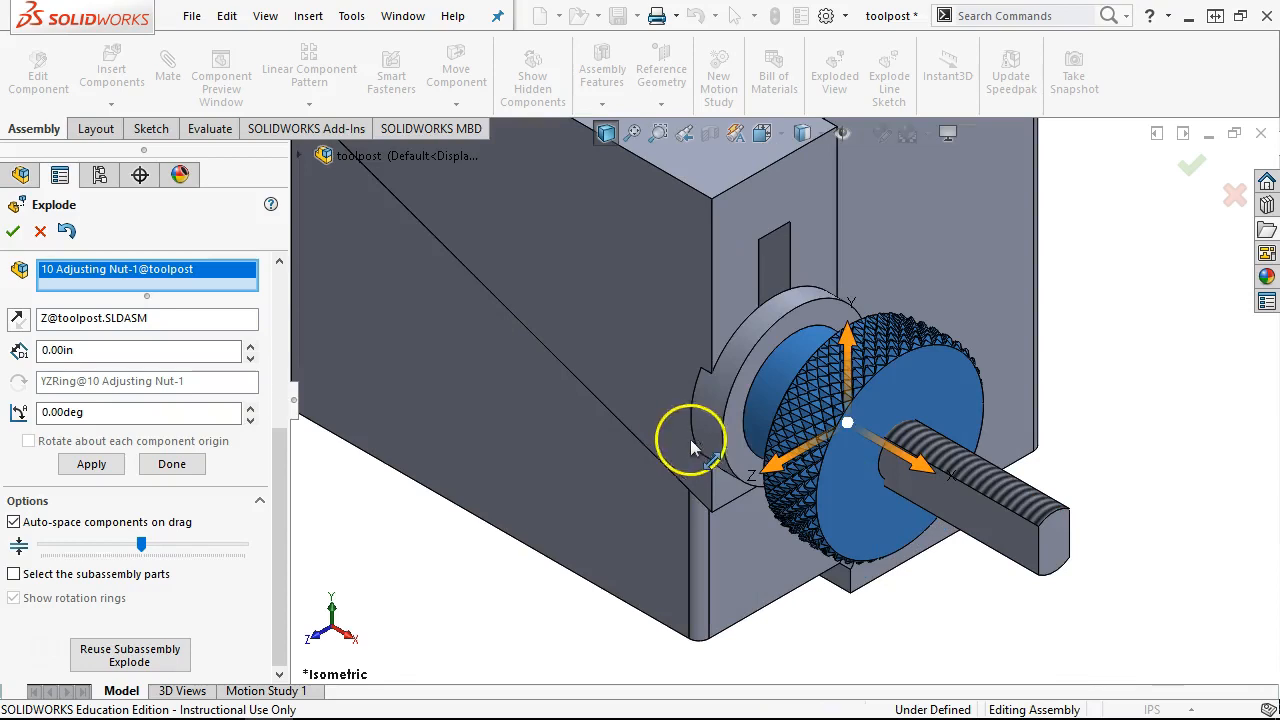
left_click(695, 436)
left_click(658, 324)
scroll(760, 452, "up", 5)
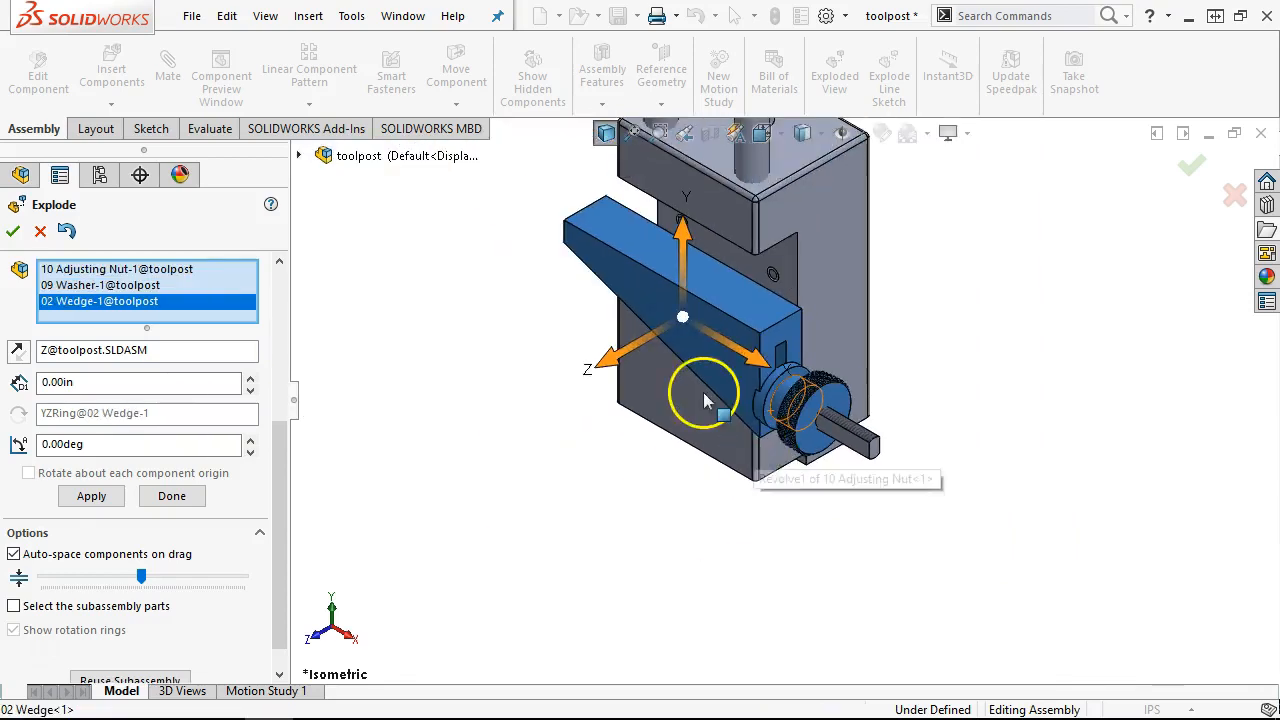
left_click_drag(757, 366, 1213, 562)
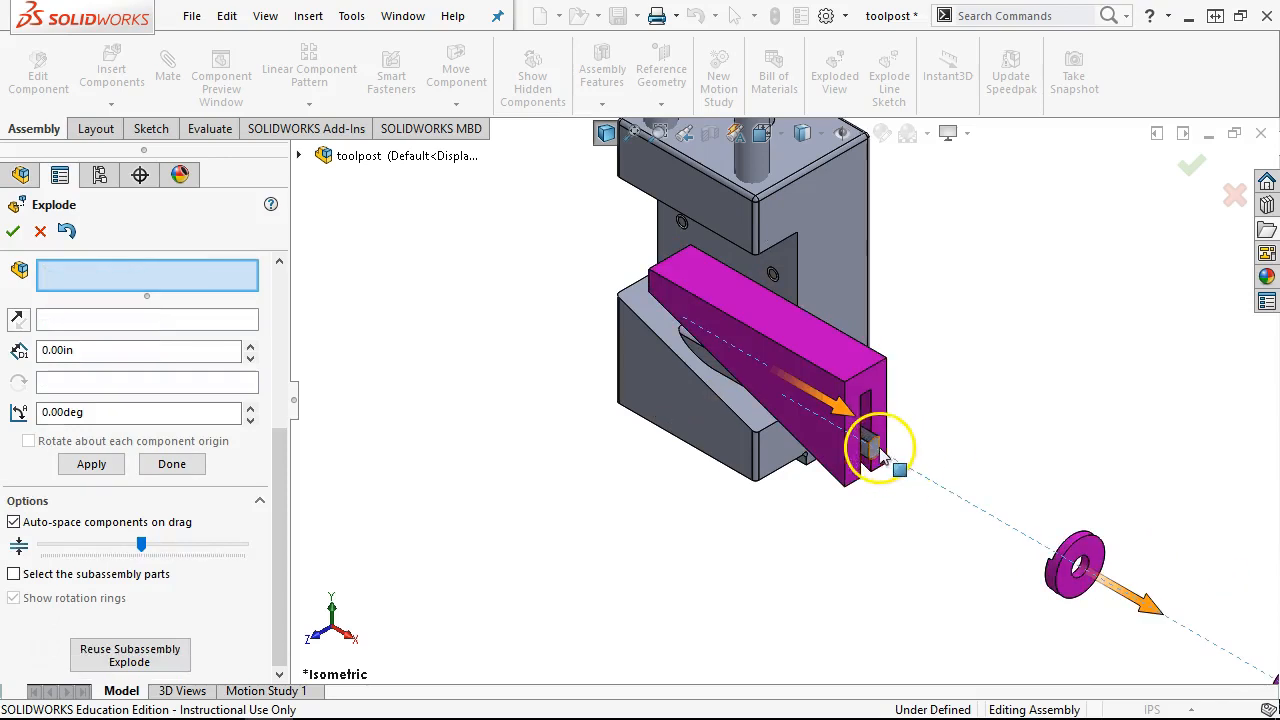
Step: Explode the adjusting screw along the negative X direction, out of the side of the tool post opposite the wedge's exit
left_click(870, 447)
left_click_drag(829, 423, 297, 232)
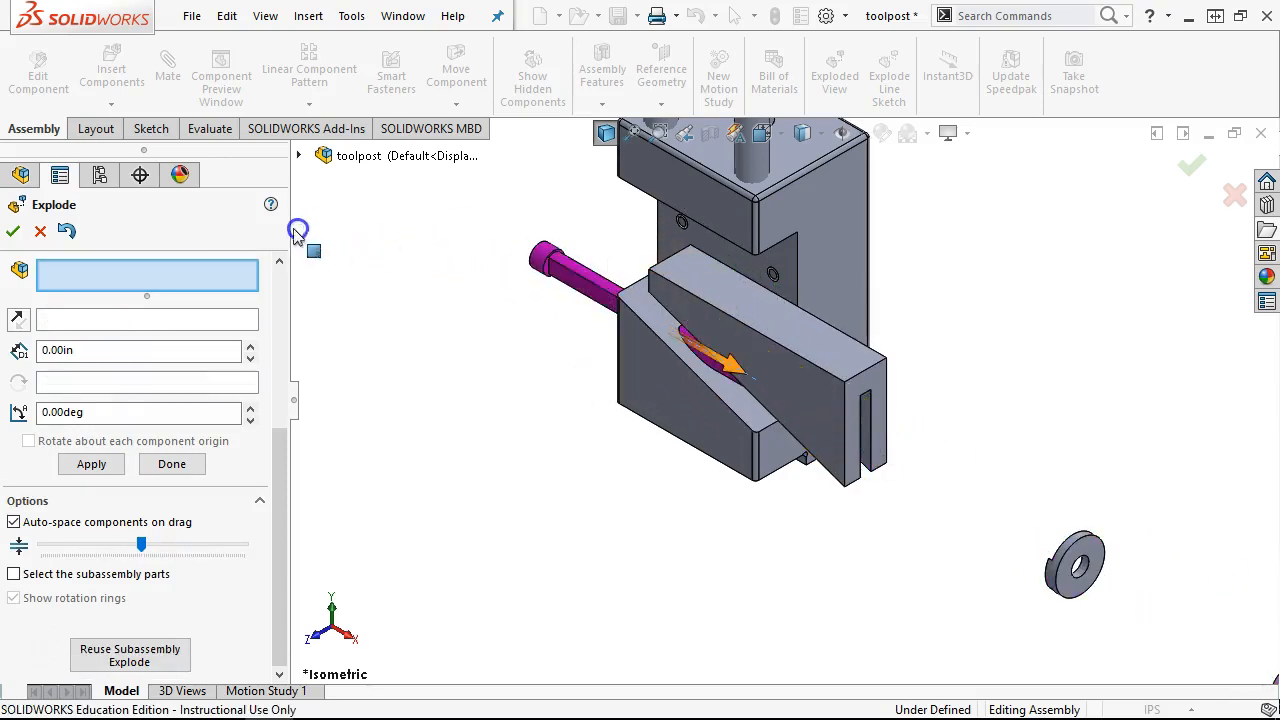
Step: Explode the two slotted set screws together along the negative Z direction, out of the back of the tool post
scroll(500, 325, "up", 3)
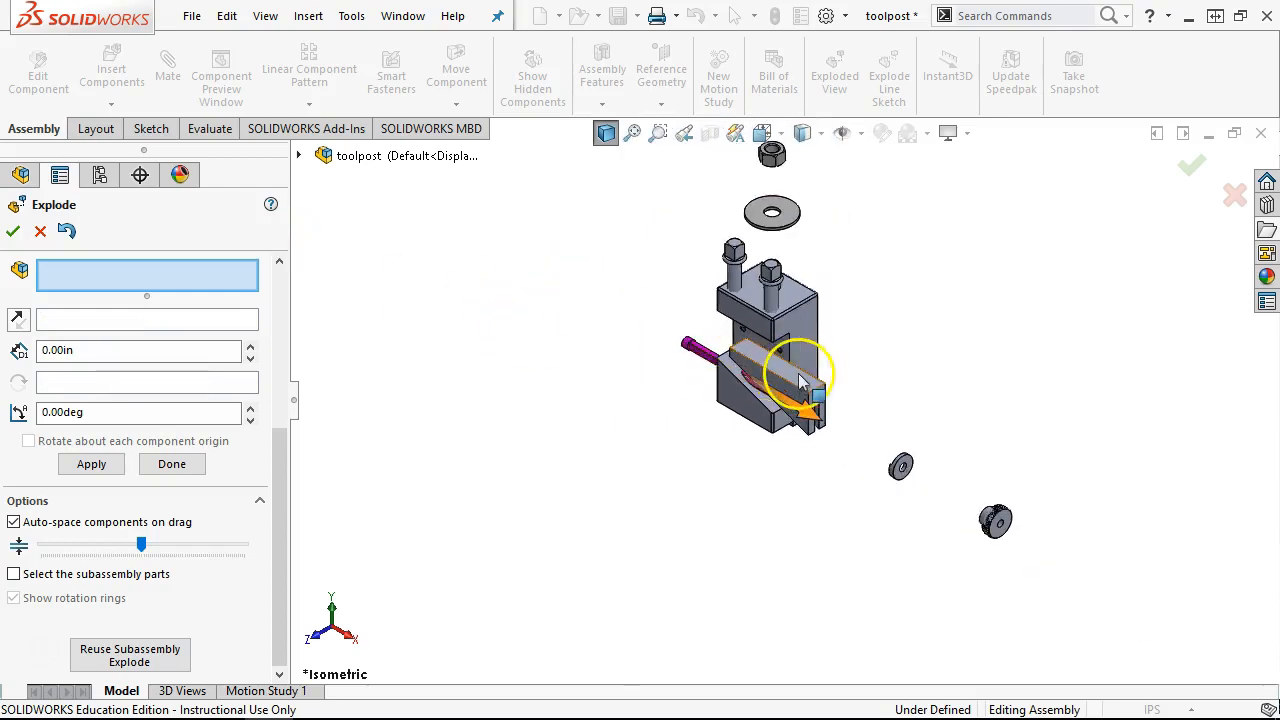
middle_click_drag(800, 378, 777, 314)
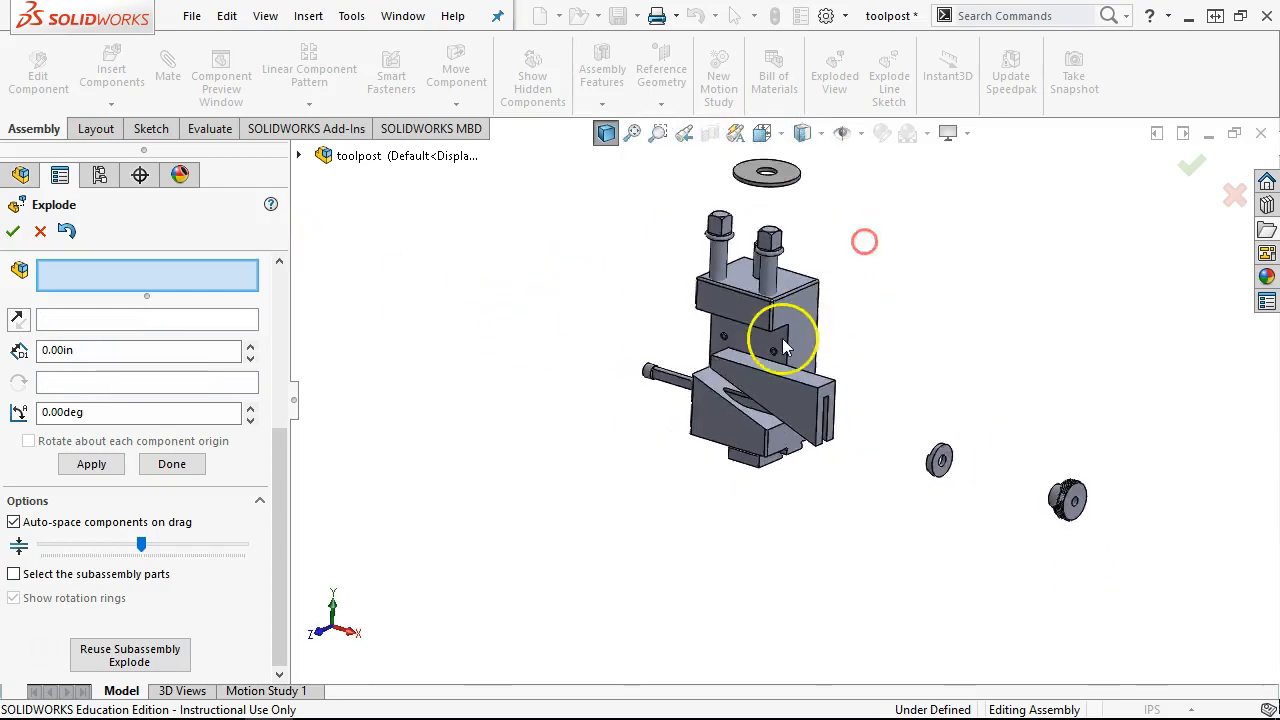
scroll(635, 366, "down", 5)
left_click(583, 366)
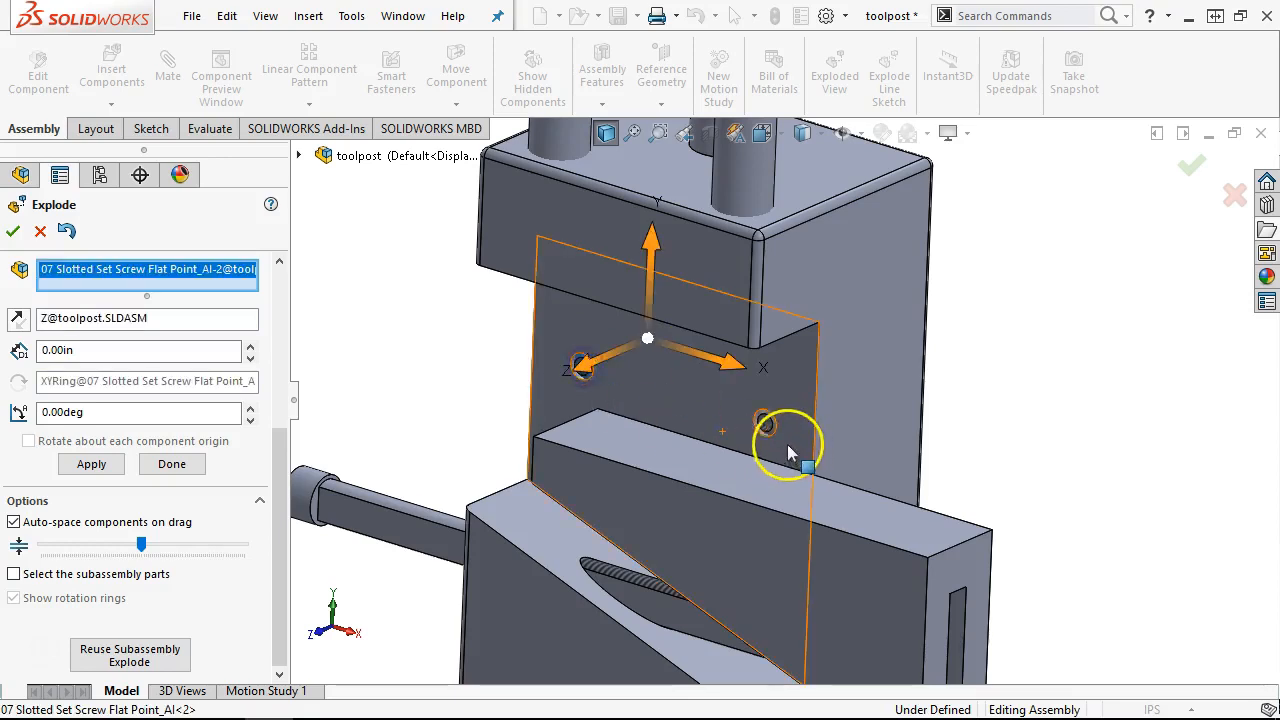
left_click(762, 424)
left_click_drag(762, 424, 1148, 250)
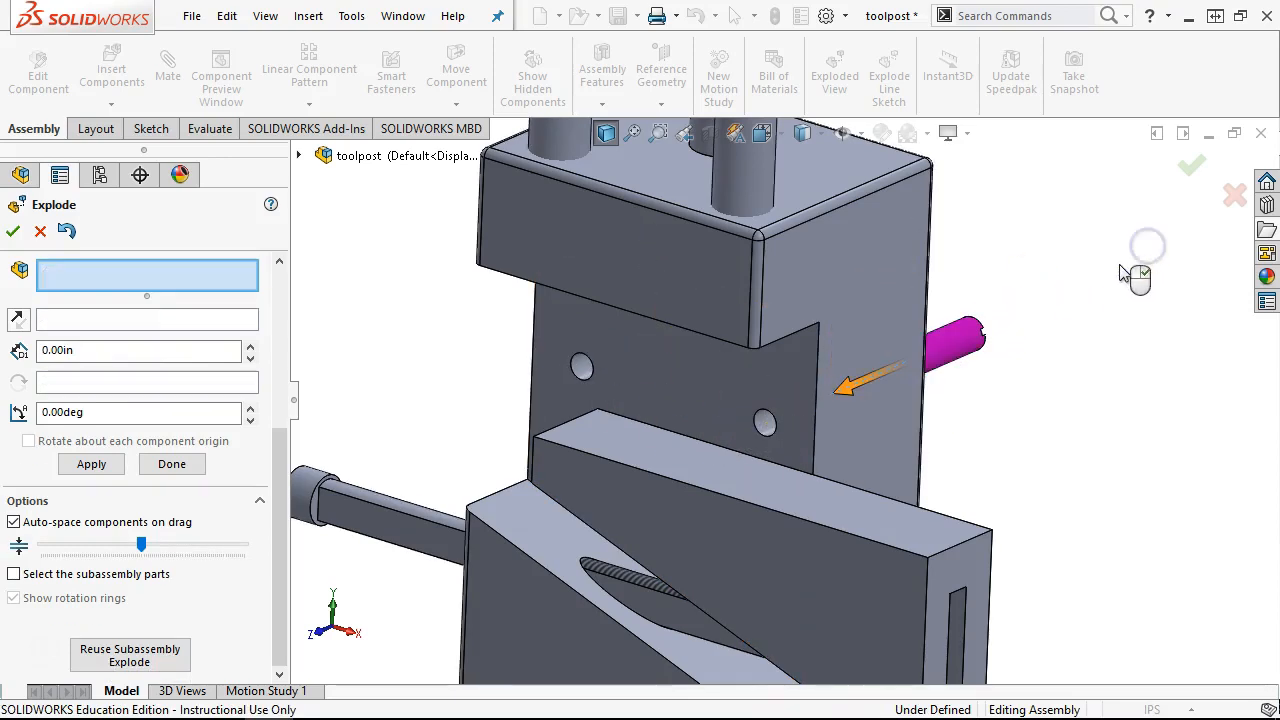
scroll(1134, 271, "up", 6)
scroll(752, 482, "down", 5)
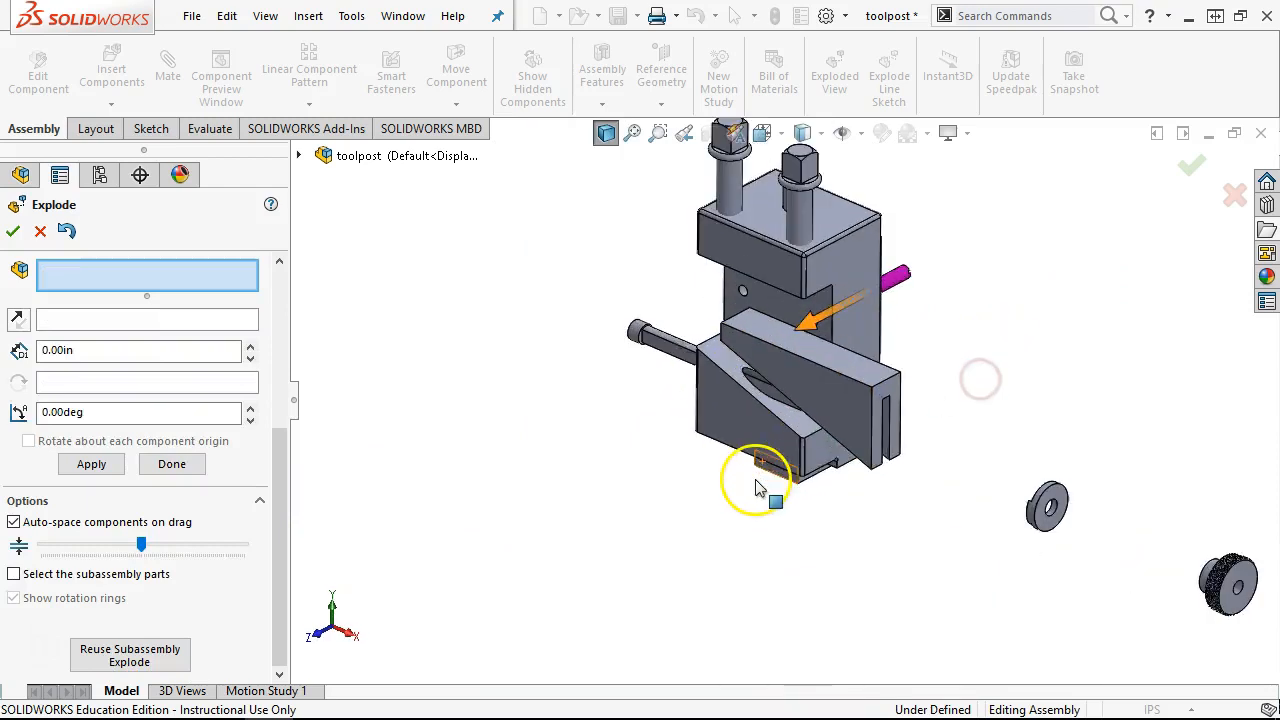
left_click(787, 472)
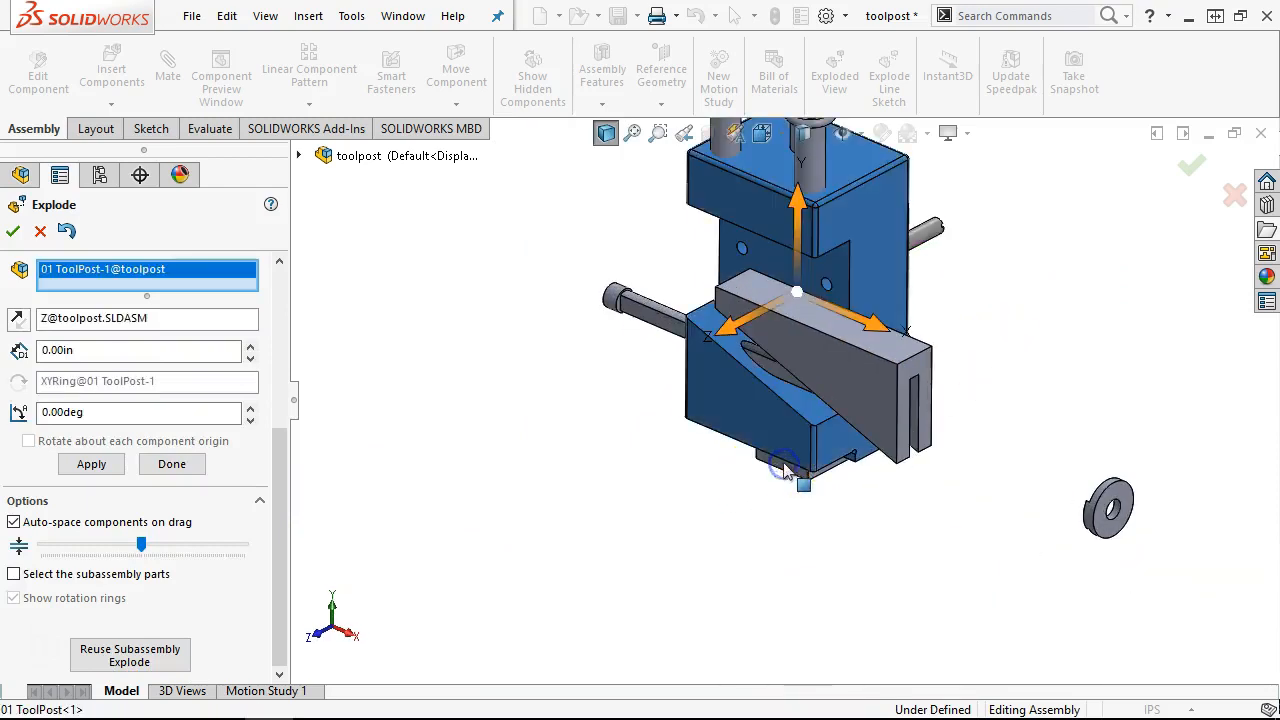
left_click_drag(803, 193, 829, 600)
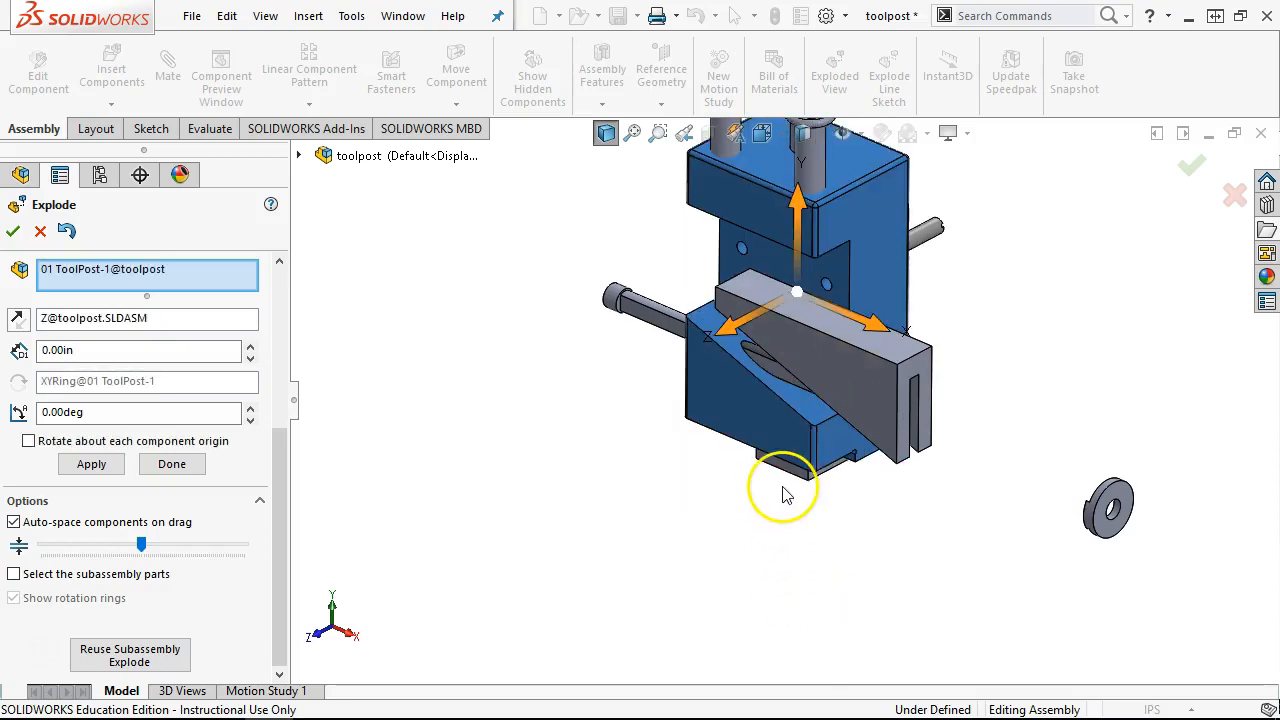
right_click(175, 275)
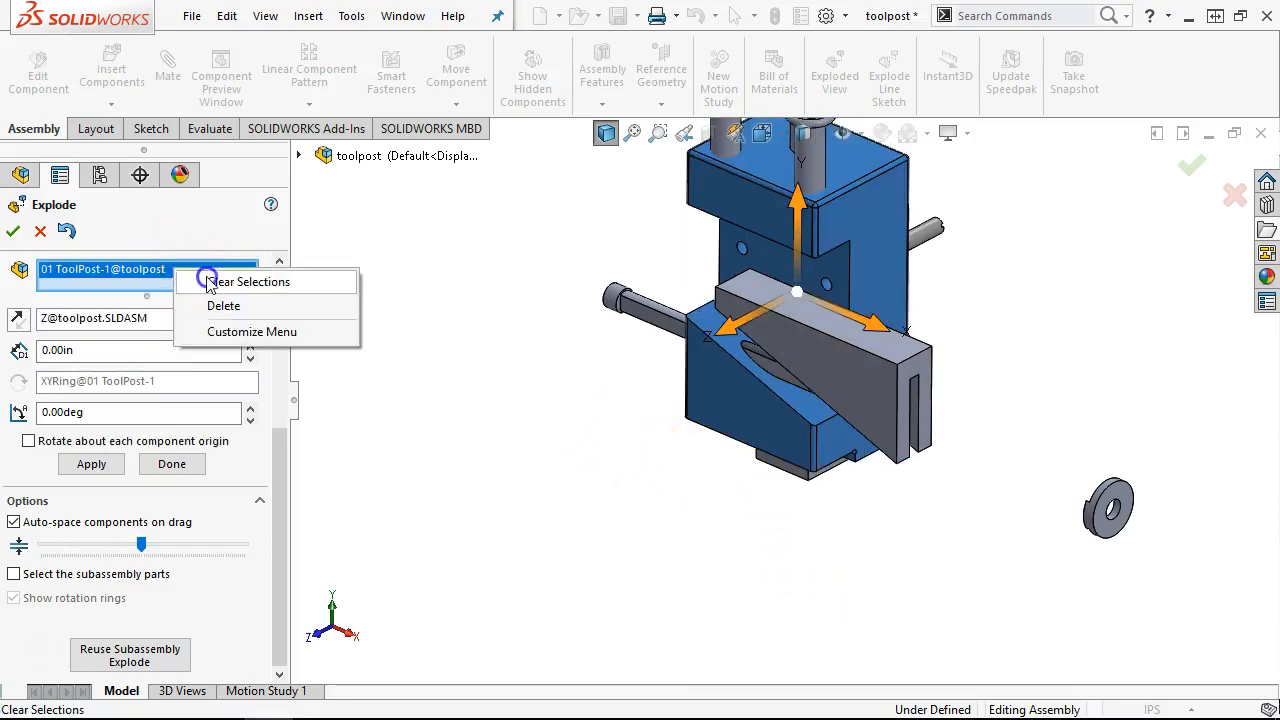
left_click(229, 280)
Step: Explode the bolt downward along Y out of the tool post, with automatic spacing off and a distance of 4 in
left_click(778, 468)
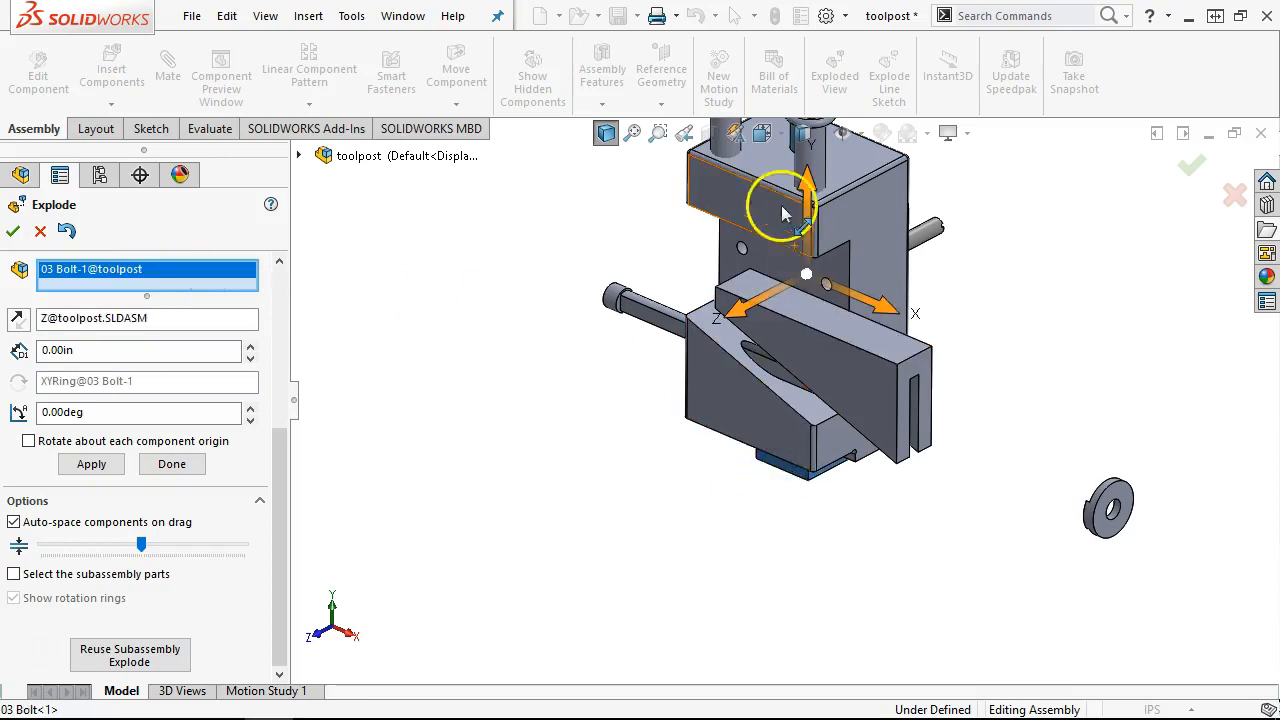
left_click_drag(804, 178, 837, 680)
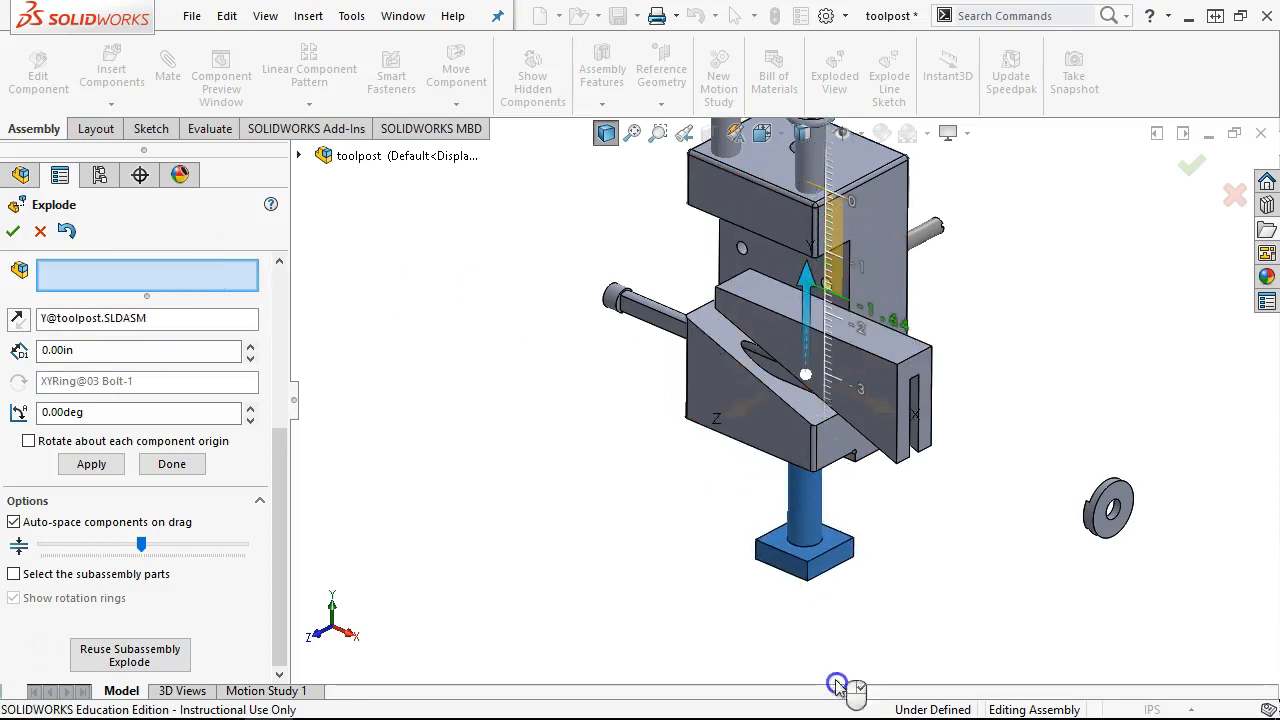
left_click_drag(283, 433, 260, 249)
left_click(80, 448)
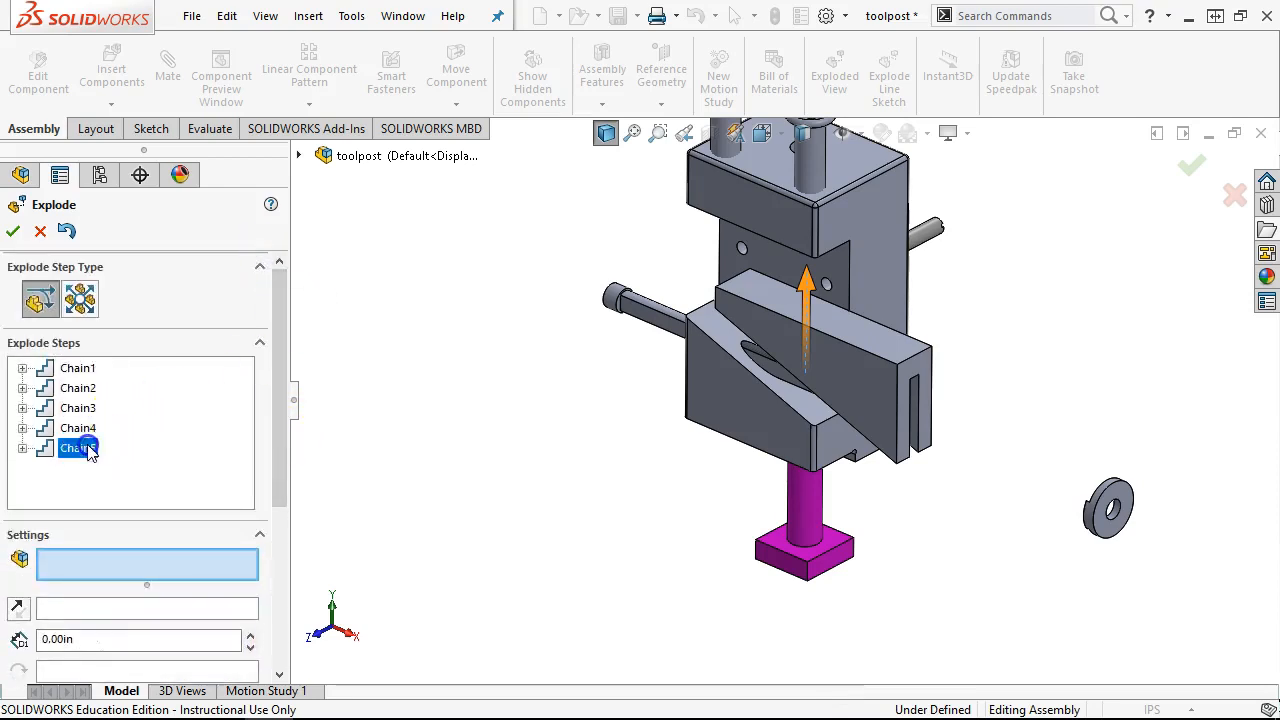
left_click_drag(278, 443, 300, 643)
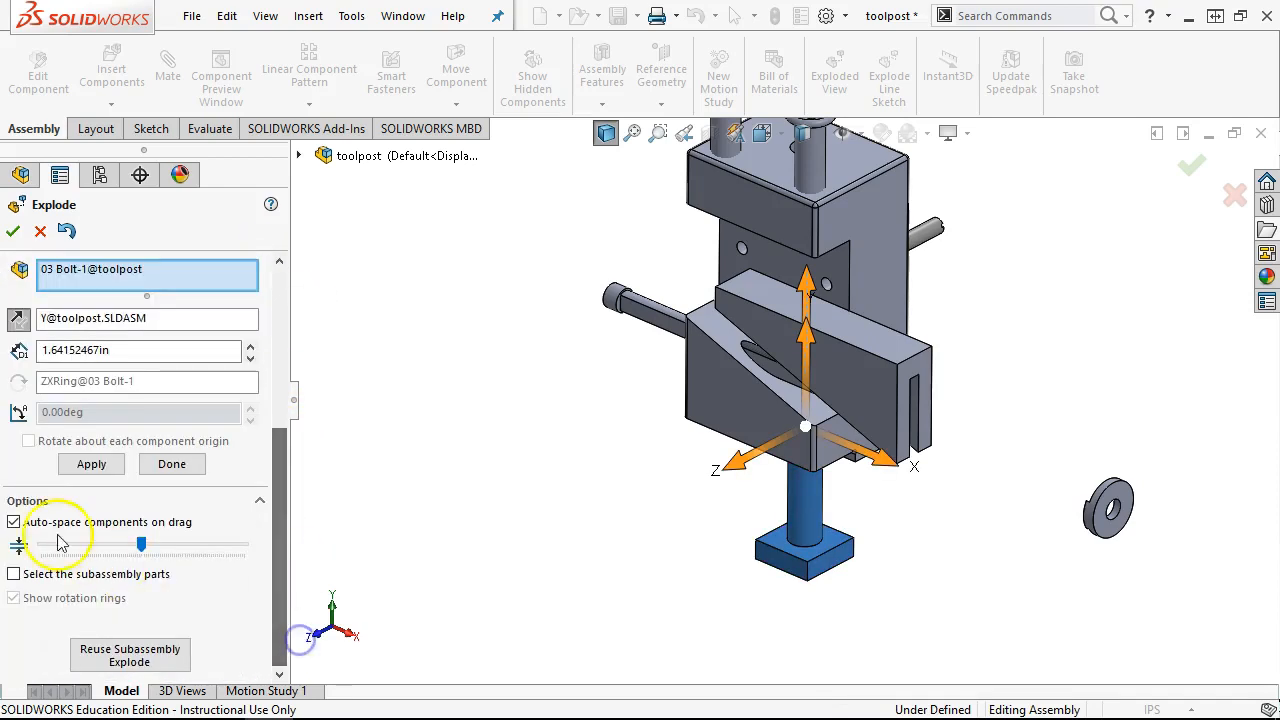
left_click(15, 523)
left_click(108, 349)
type("4")
key("Return")
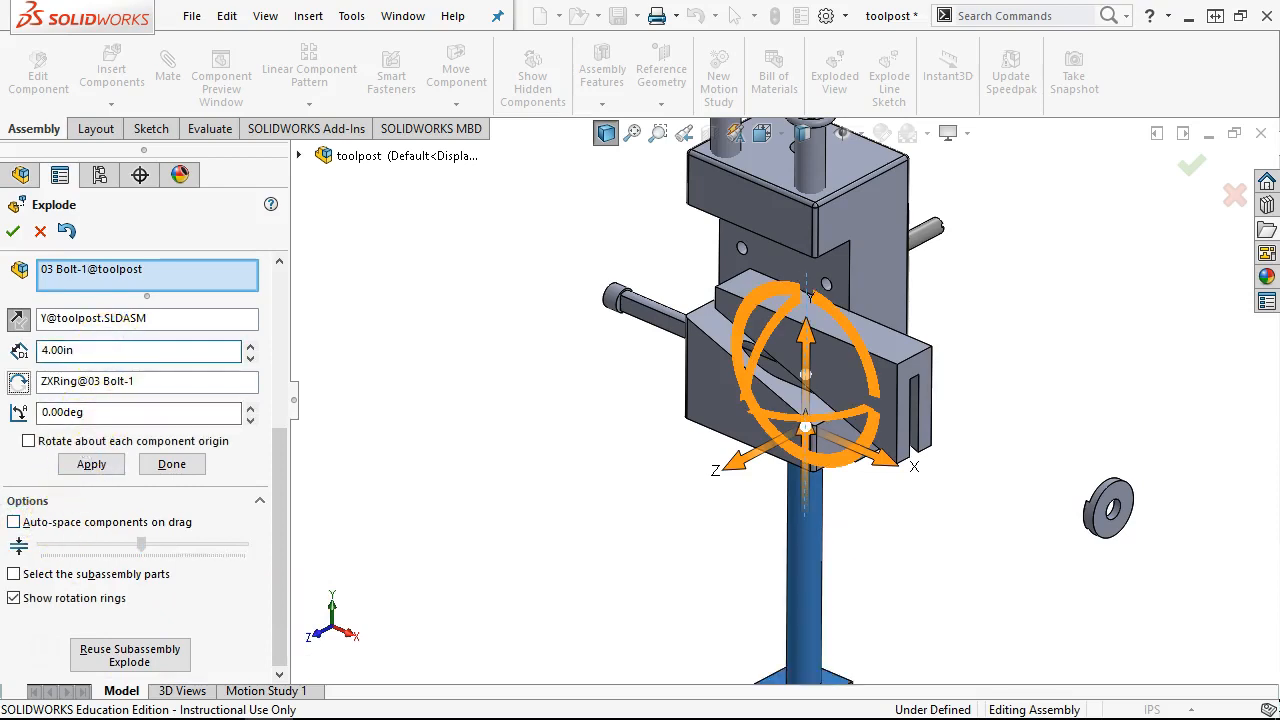
Step: Set the bolt's explode distance to 7 in and complete its explode step
double_click(85, 347)
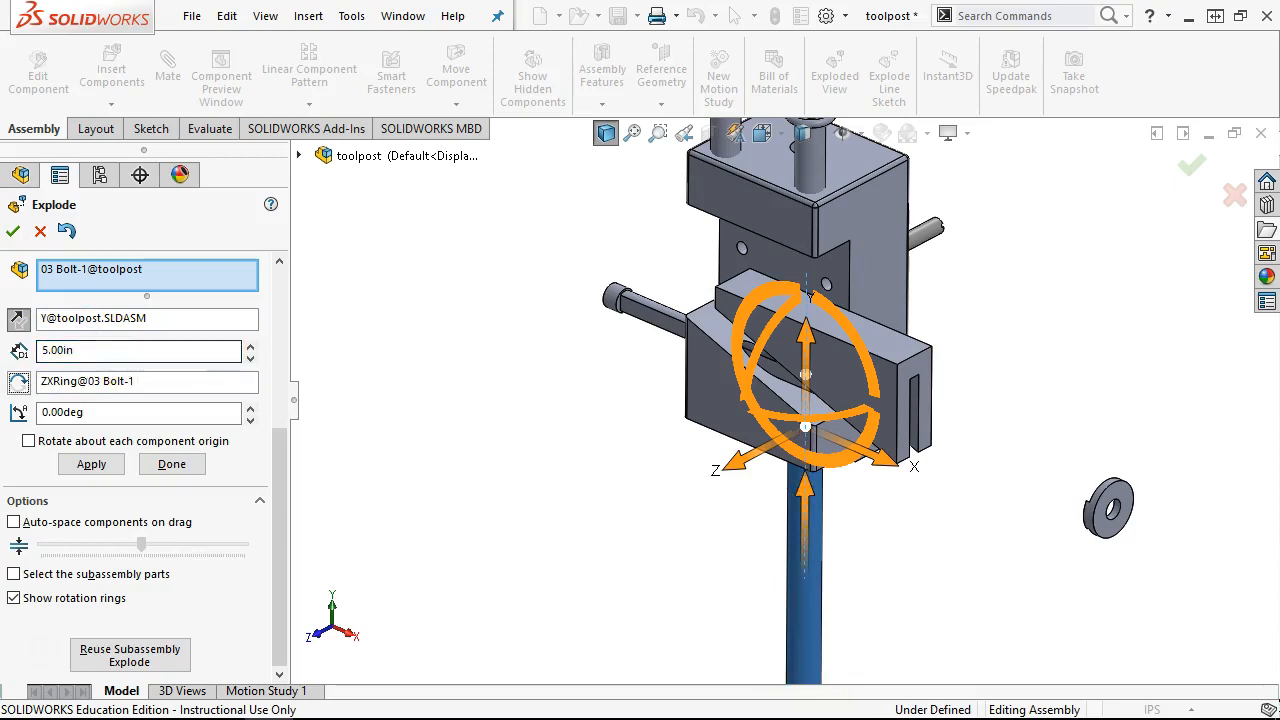
middle_click_drag(410, 449, 497, 351)
left_click(98, 351)
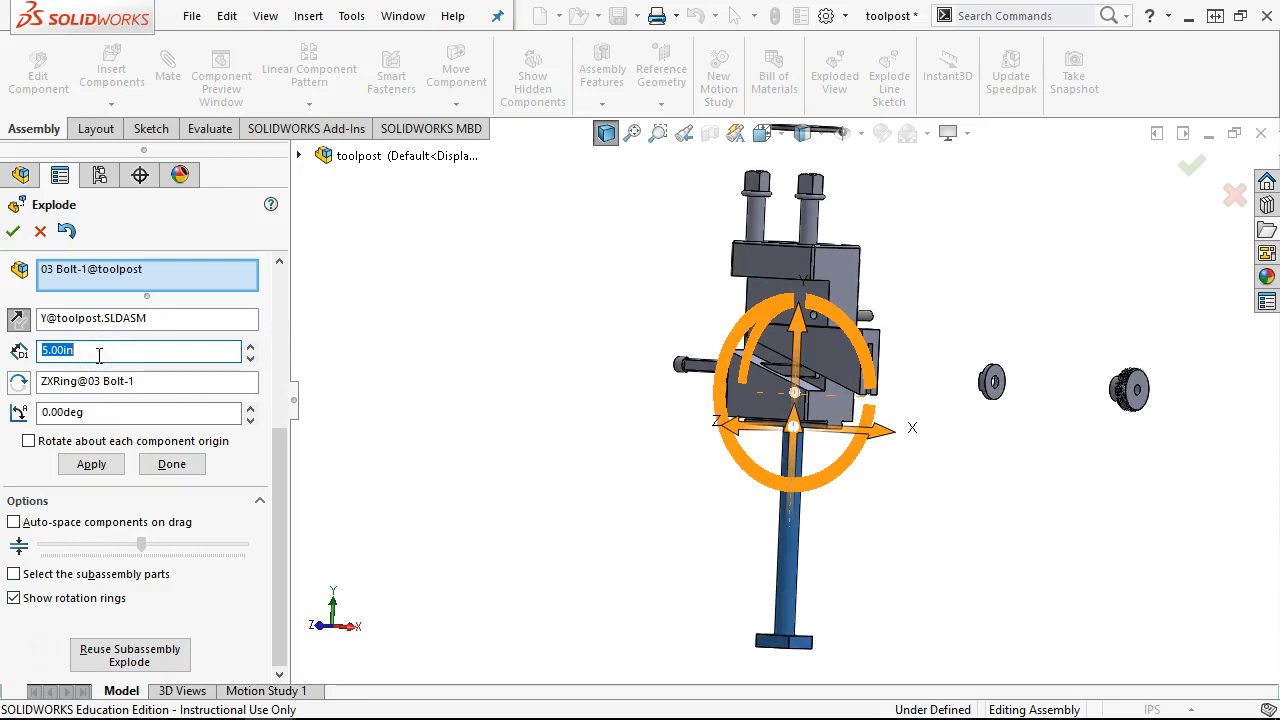
type("7")
key("Return")
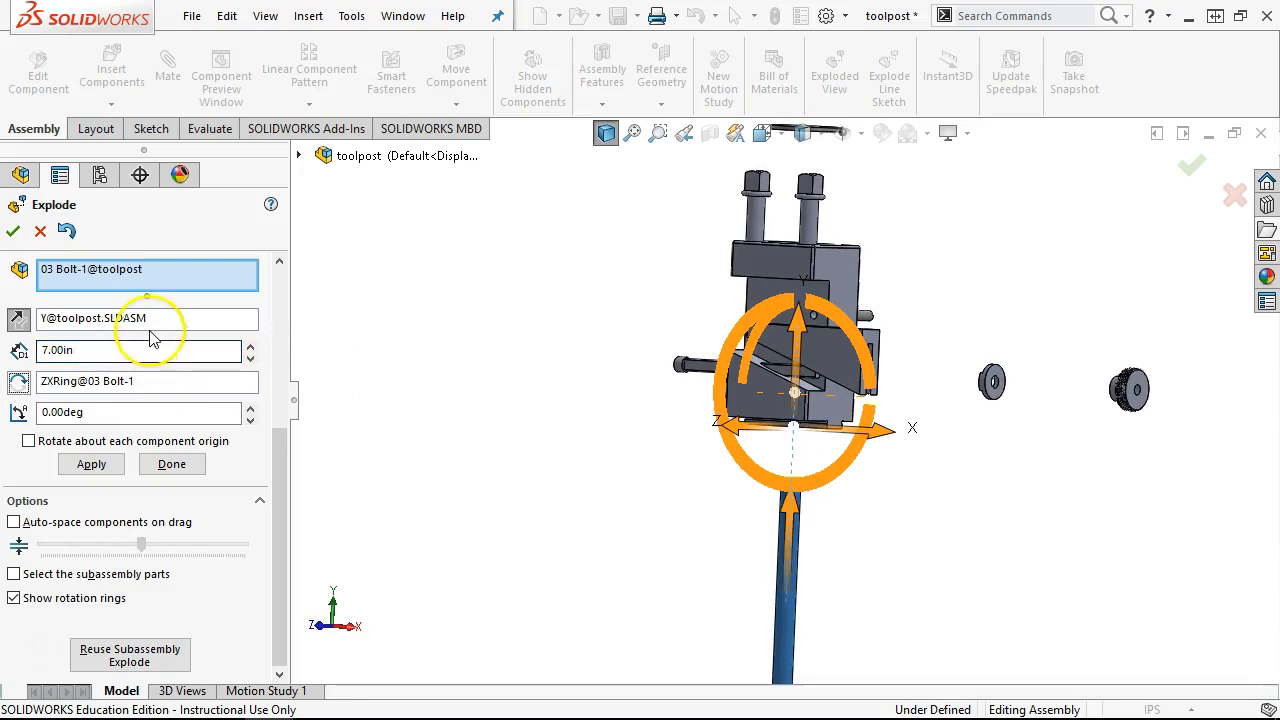
left_click(91, 464)
left_click(171, 464)
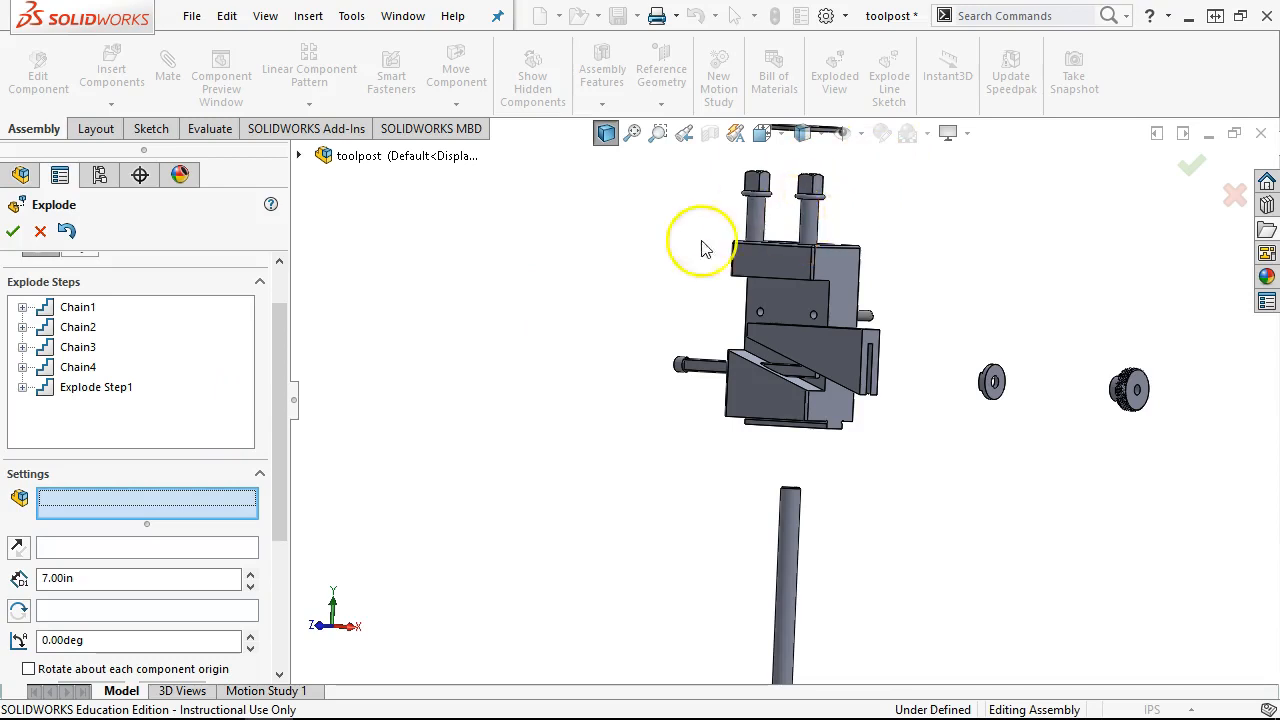
Step: Edit the set screws' explode step, turning automatic spacing off and setting the distance to 3 in
left_click(80, 368)
middle_click_drag(652, 276, 591, 346)
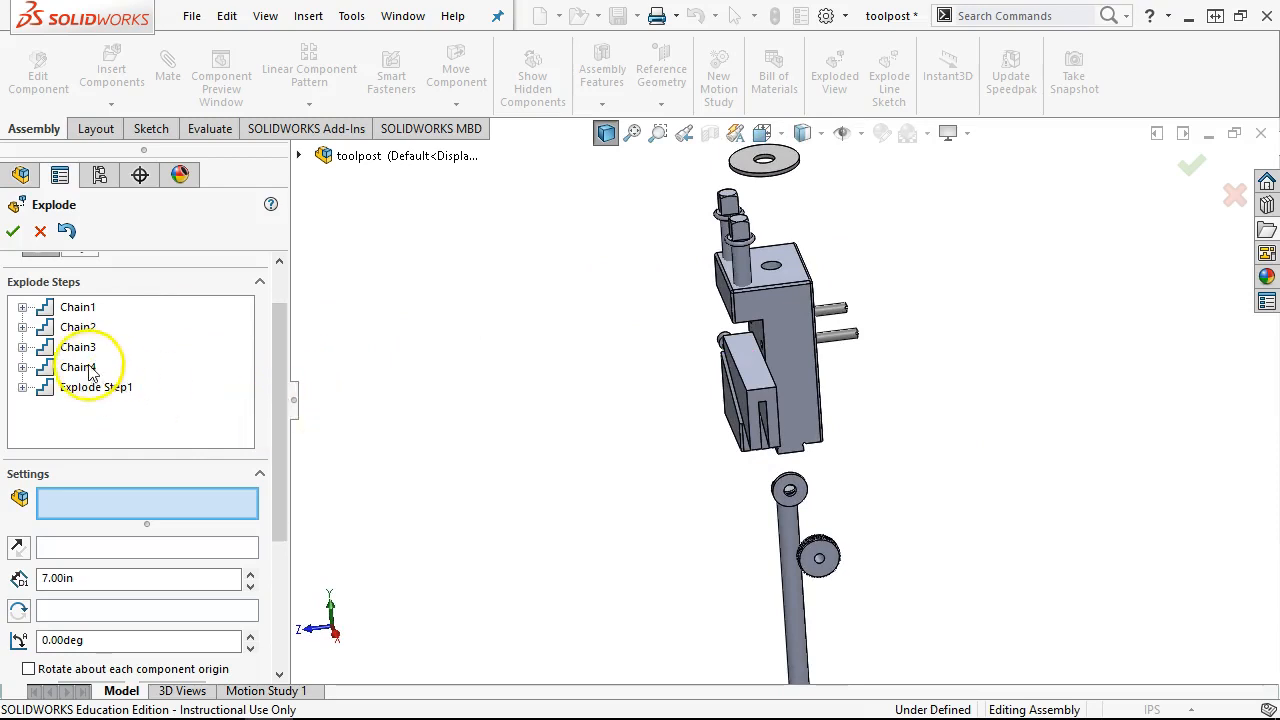
left_click(127, 389)
scroll(258, 418, "down", 5)
left_click(14, 522)
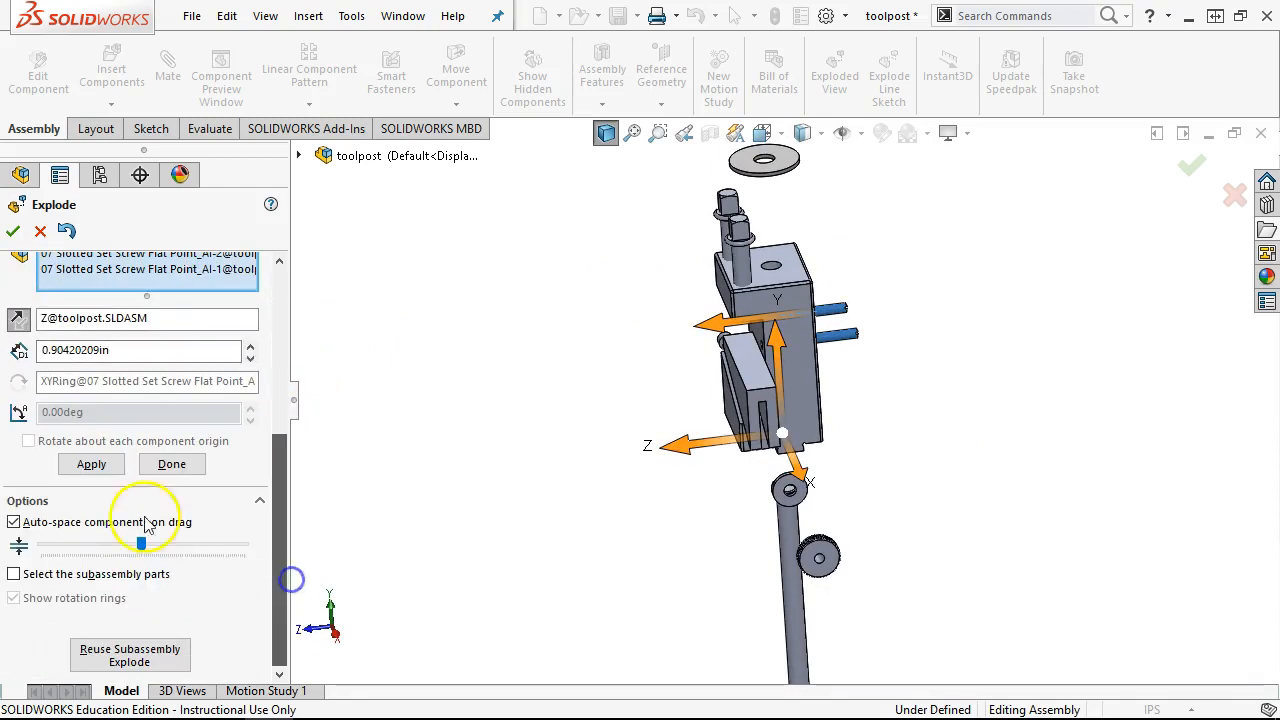
left_click(14, 522)
left_click(108, 352)
key("Return")
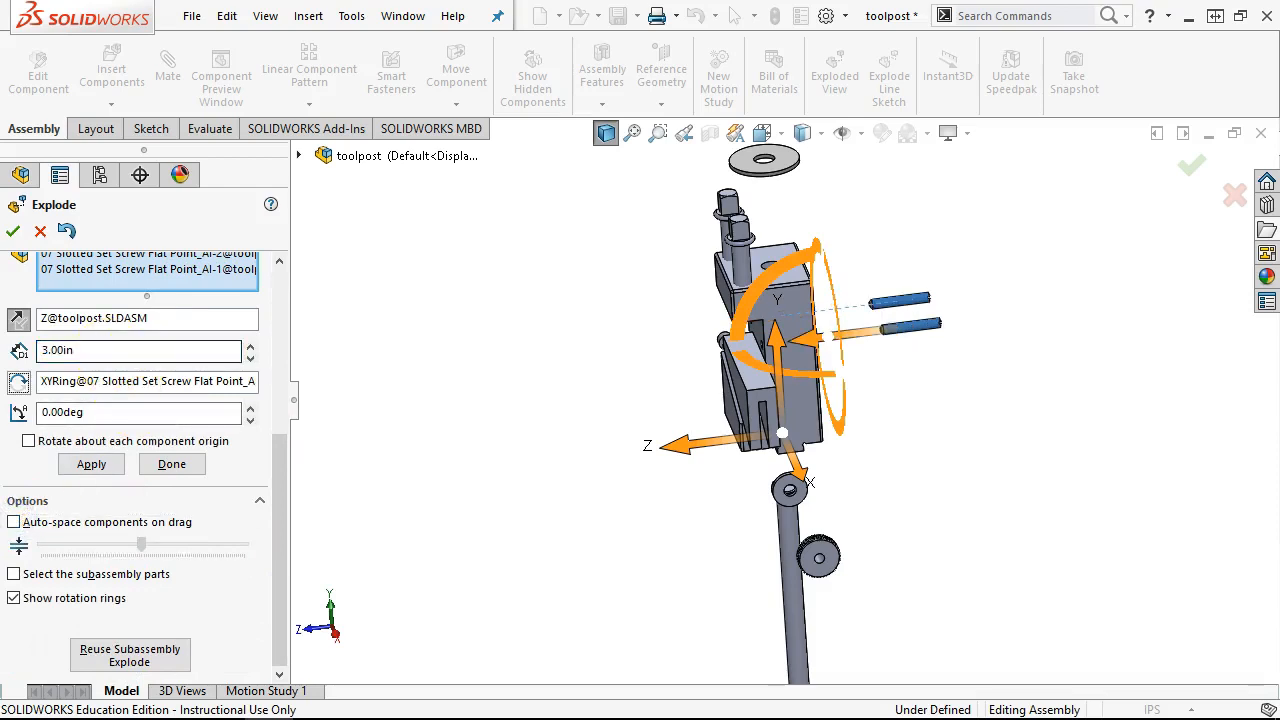
left_click(91, 464)
left_click(162, 470)
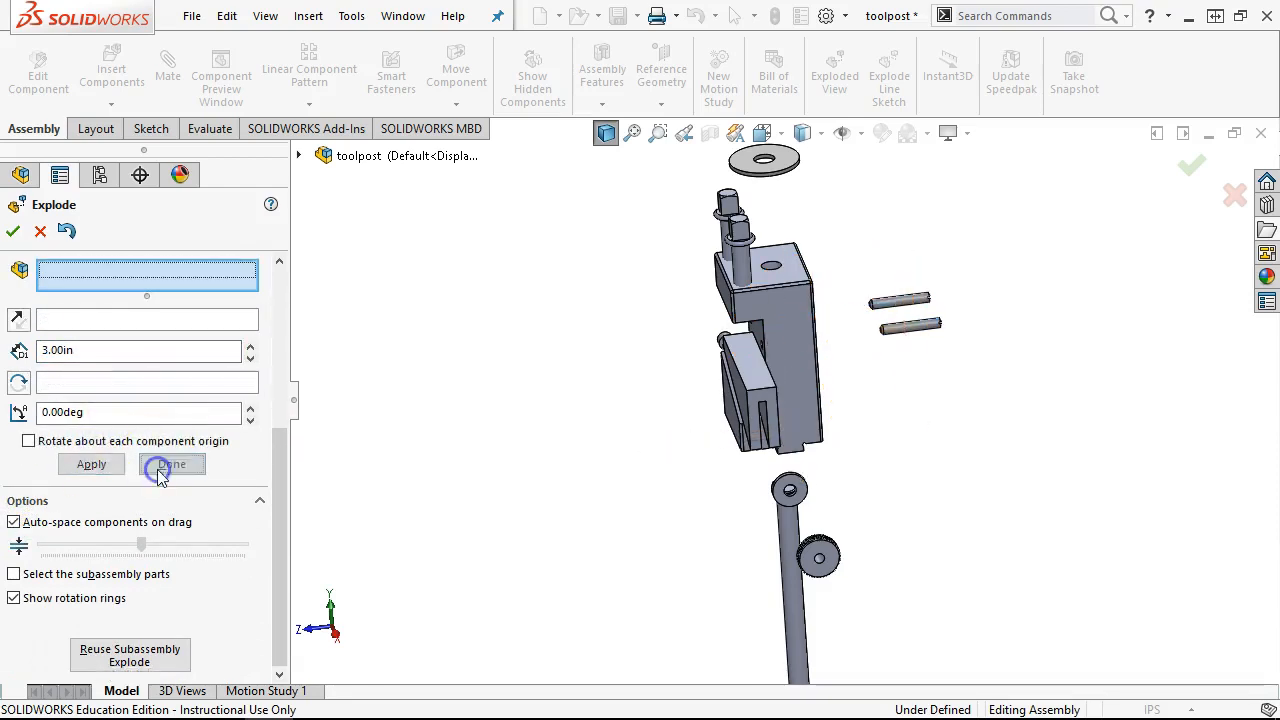
Step: Edit the adjusting screw's explode step, turning automatic spacing off and setting the distance to 4 in
left_click(84, 410)
middle_click_drag(386, 471, 513, 485)
left_click_drag(280, 486, 280, 621)
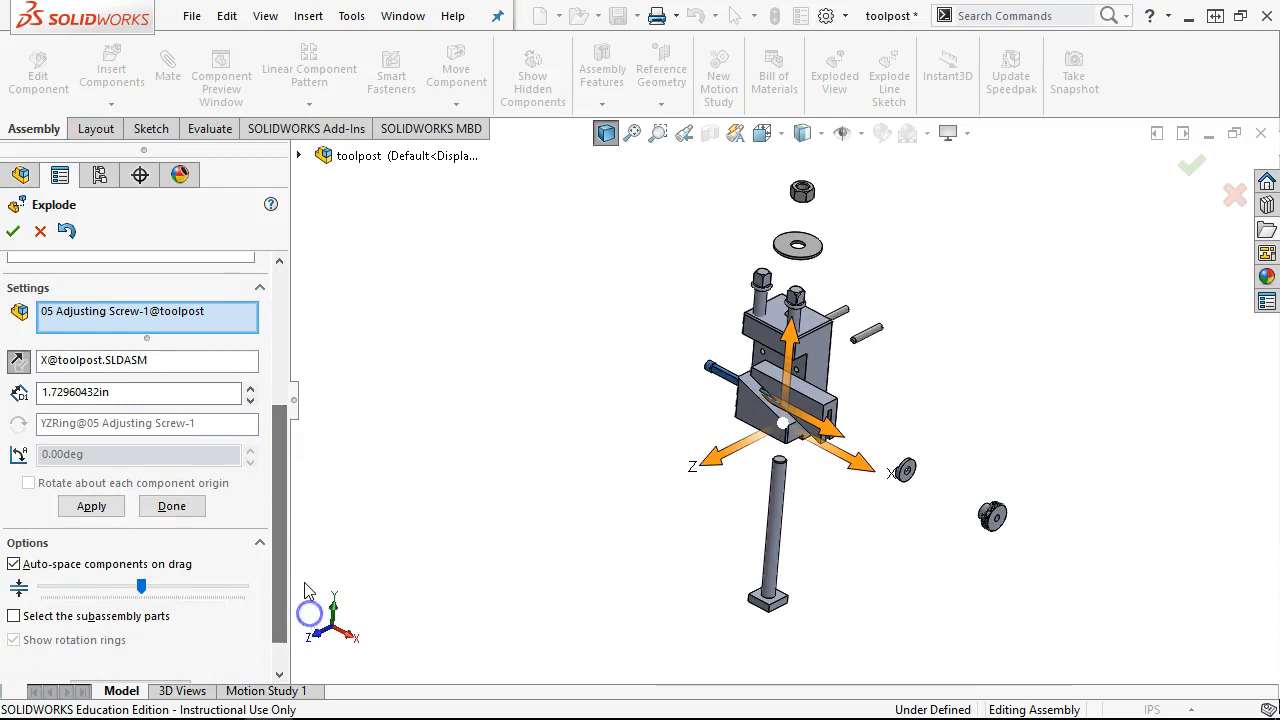
left_click(13, 564)
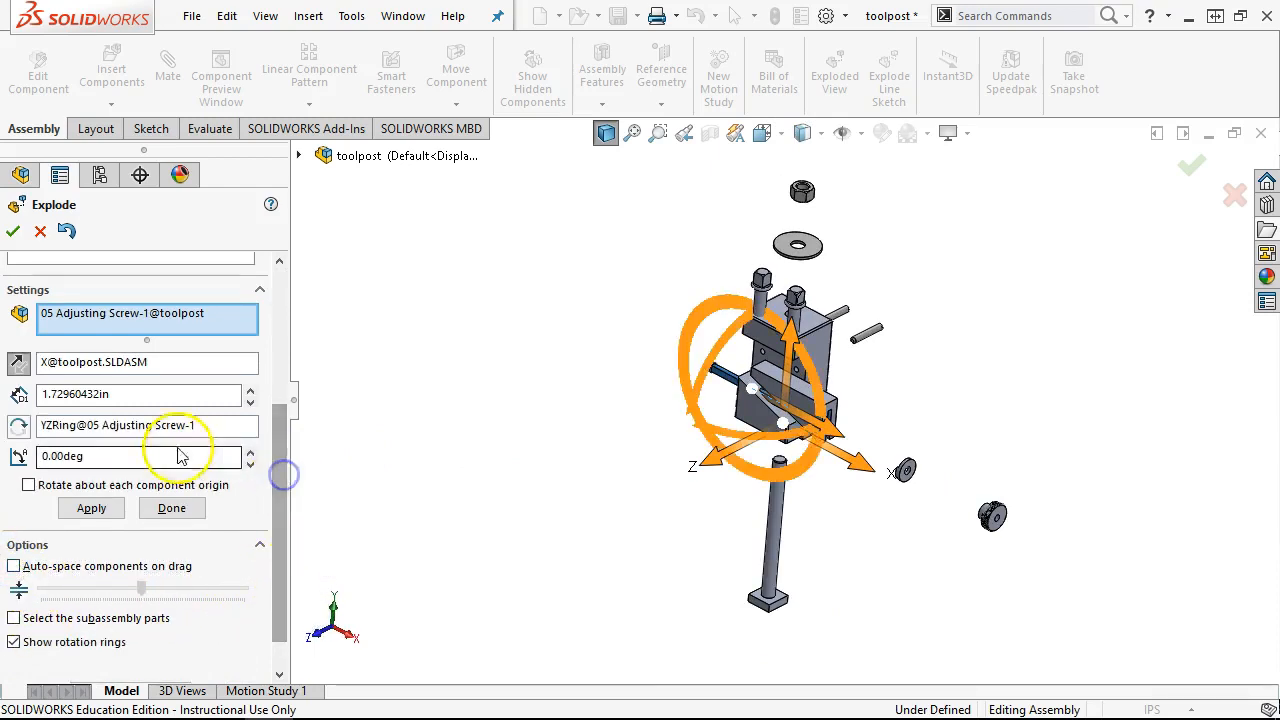
left_click(115, 393)
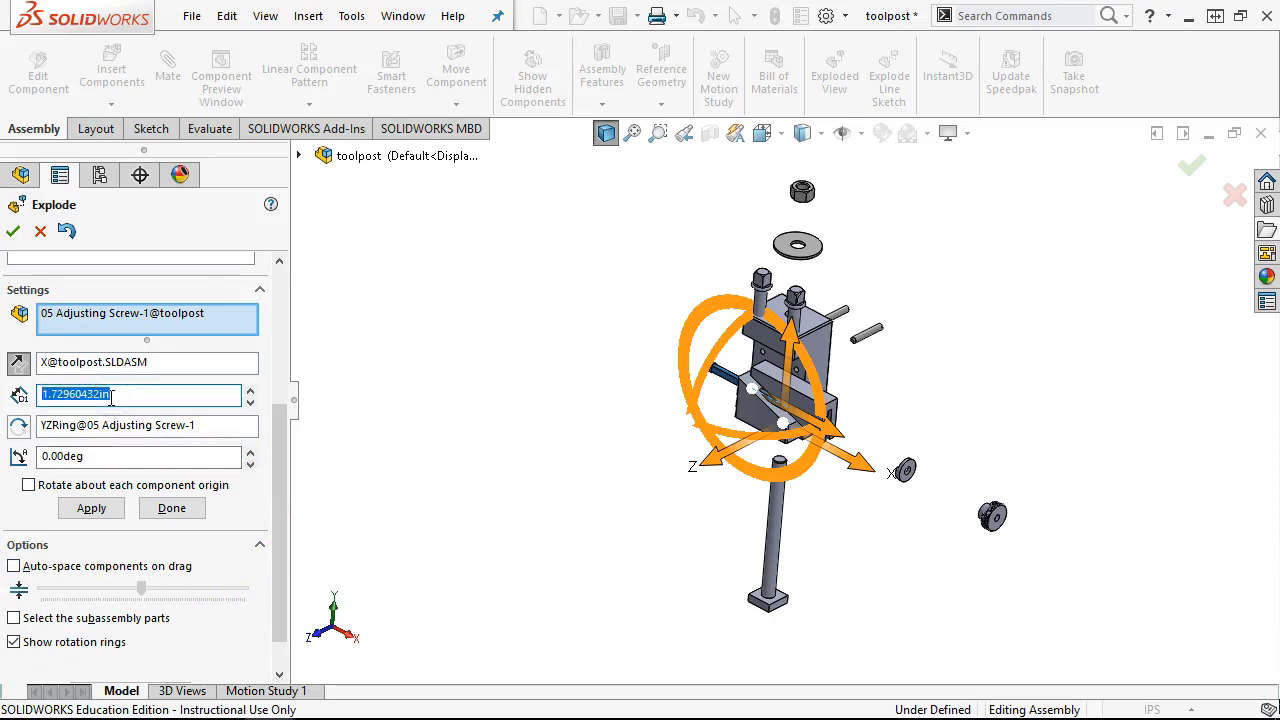
left_click(86, 508)
left_click(152, 508)
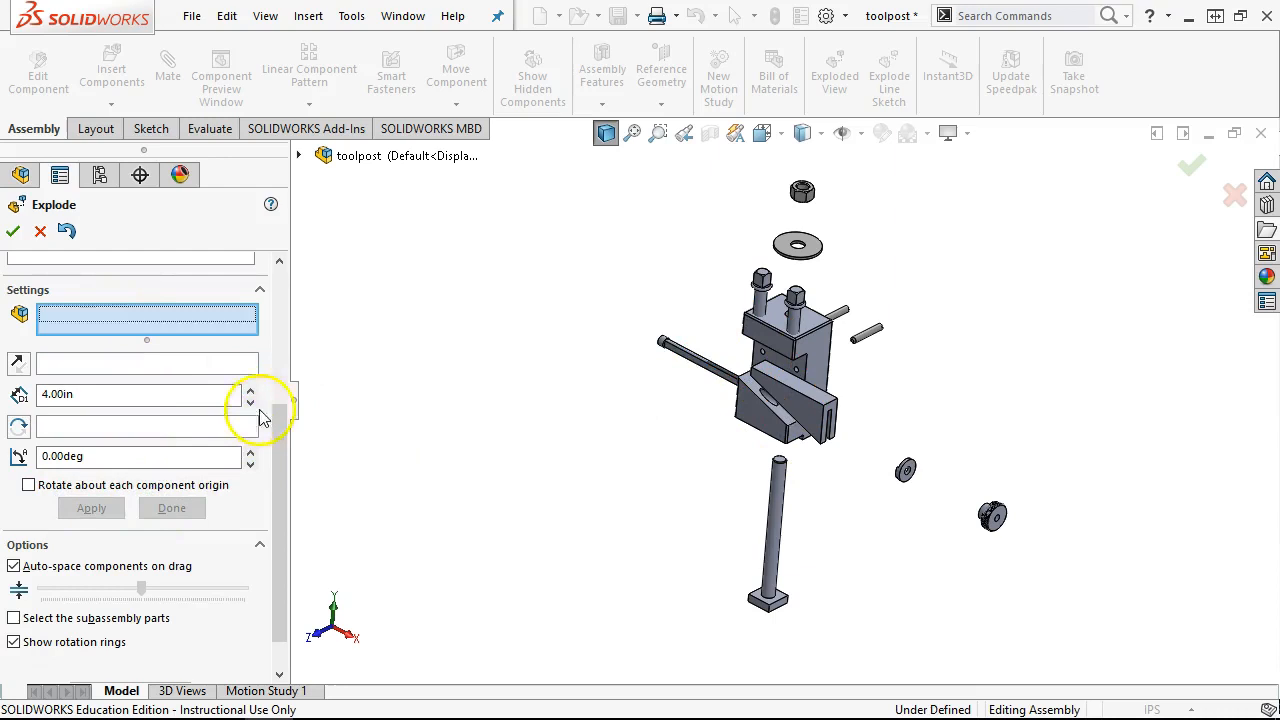
Step: Tighten the automatic spacing of the wedge, slotted washer and adjusting nut chain and set its explode distance to 3 in
left_click_drag(277, 423, 277, 305)
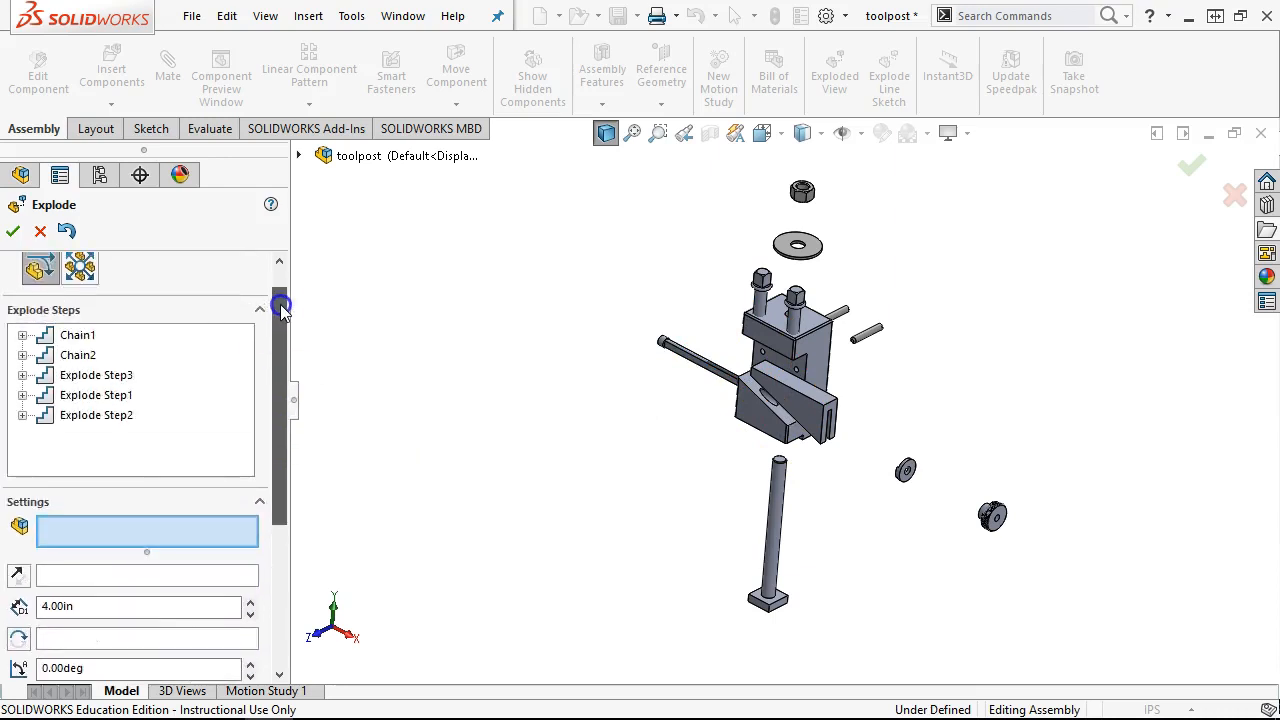
left_click(80, 356)
left_click_drag(279, 445, 286, 674)
left_click_drag(141, 545, 61, 548)
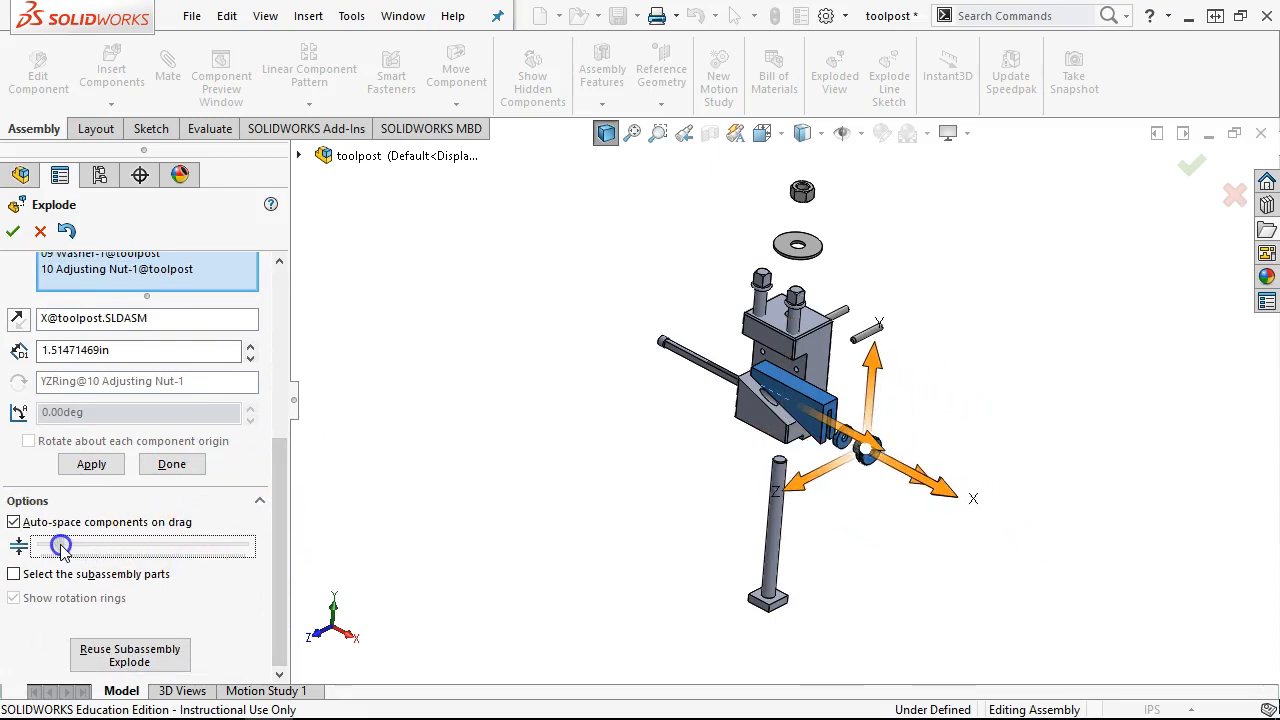
double_click(103, 349)
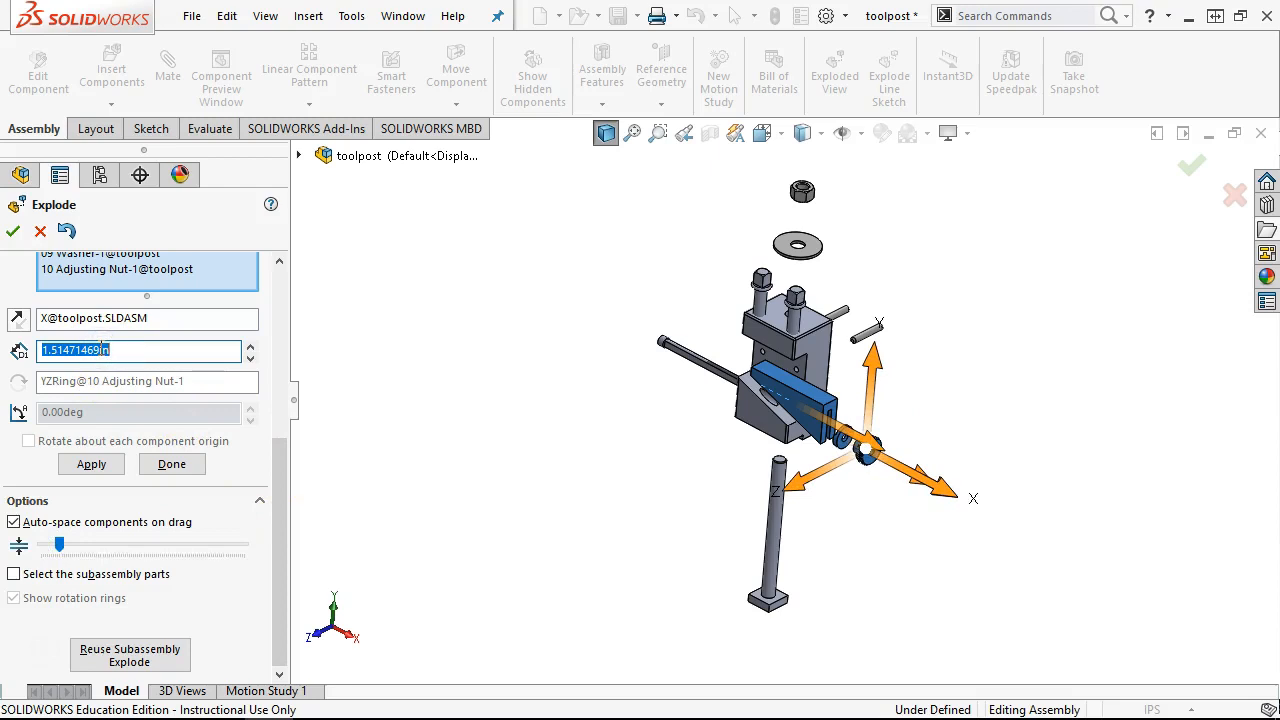
type("3")
key("Return")
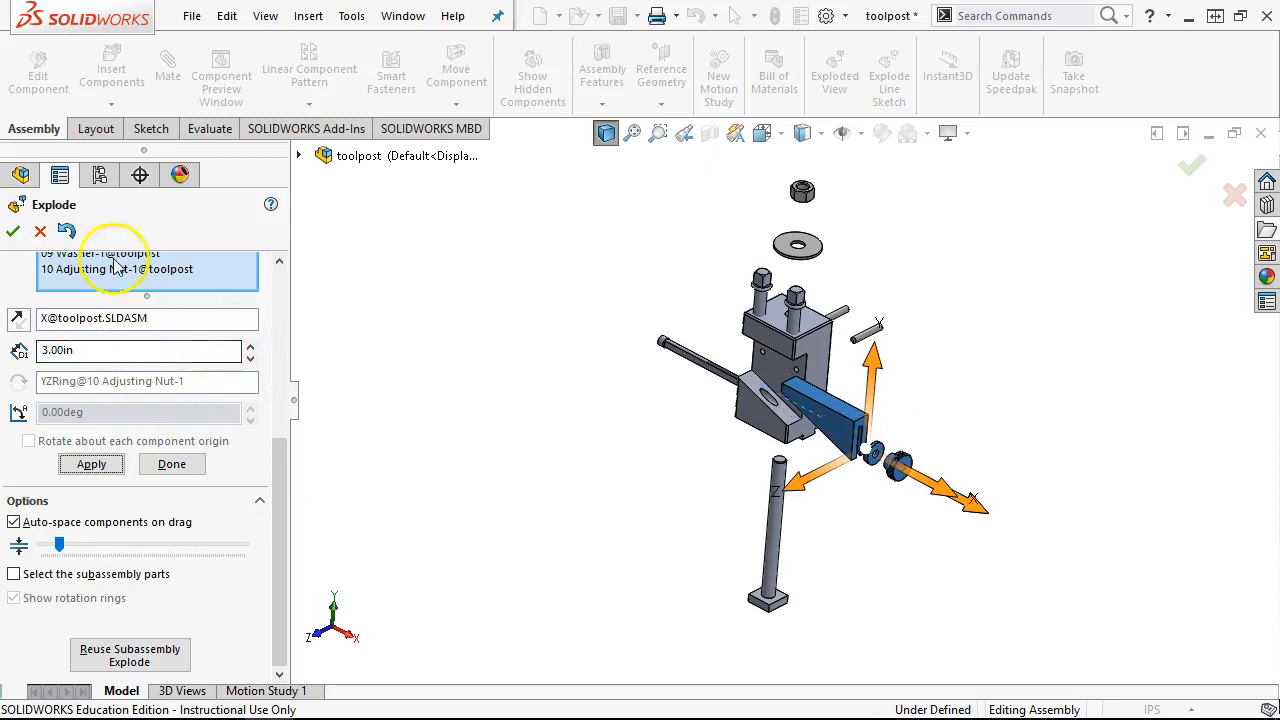
left_click(82, 465)
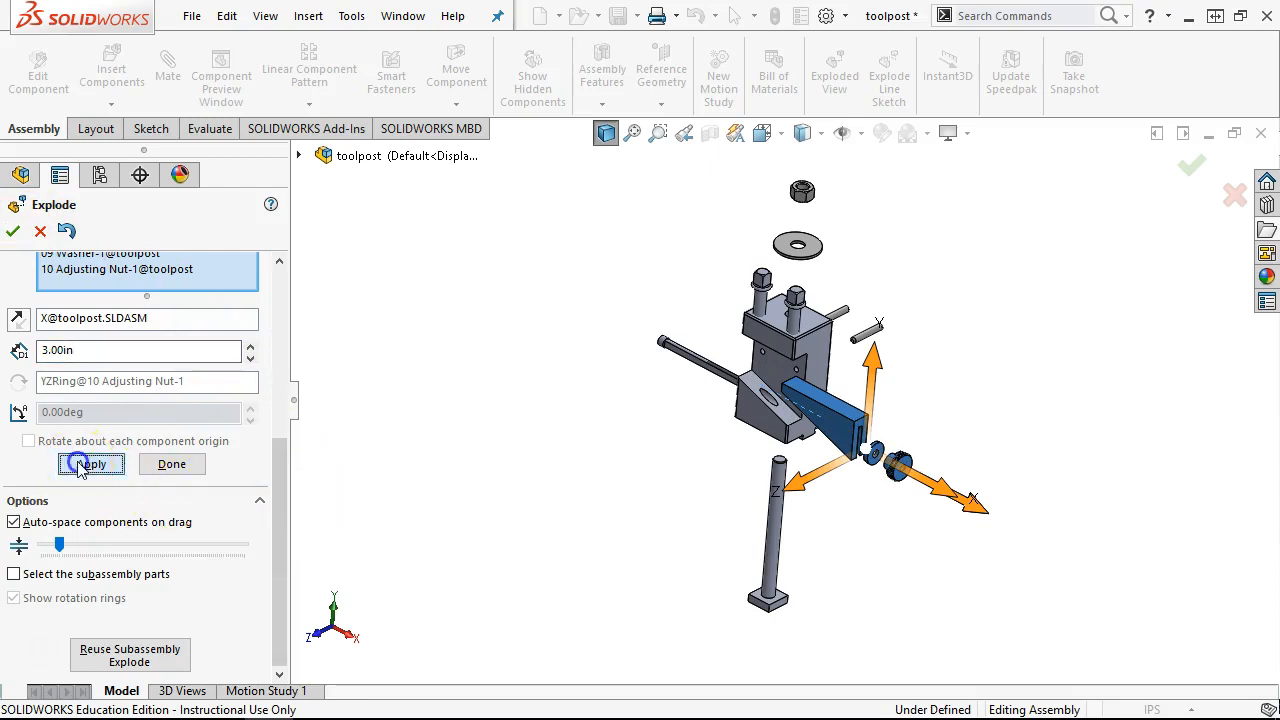
Step: Set the explode distance of the tool post screws, flat washer and hex nut chain to 2 in and tighten its automatic spacing
left_click_drag(281, 463, 281, 325)
left_click(78, 314)
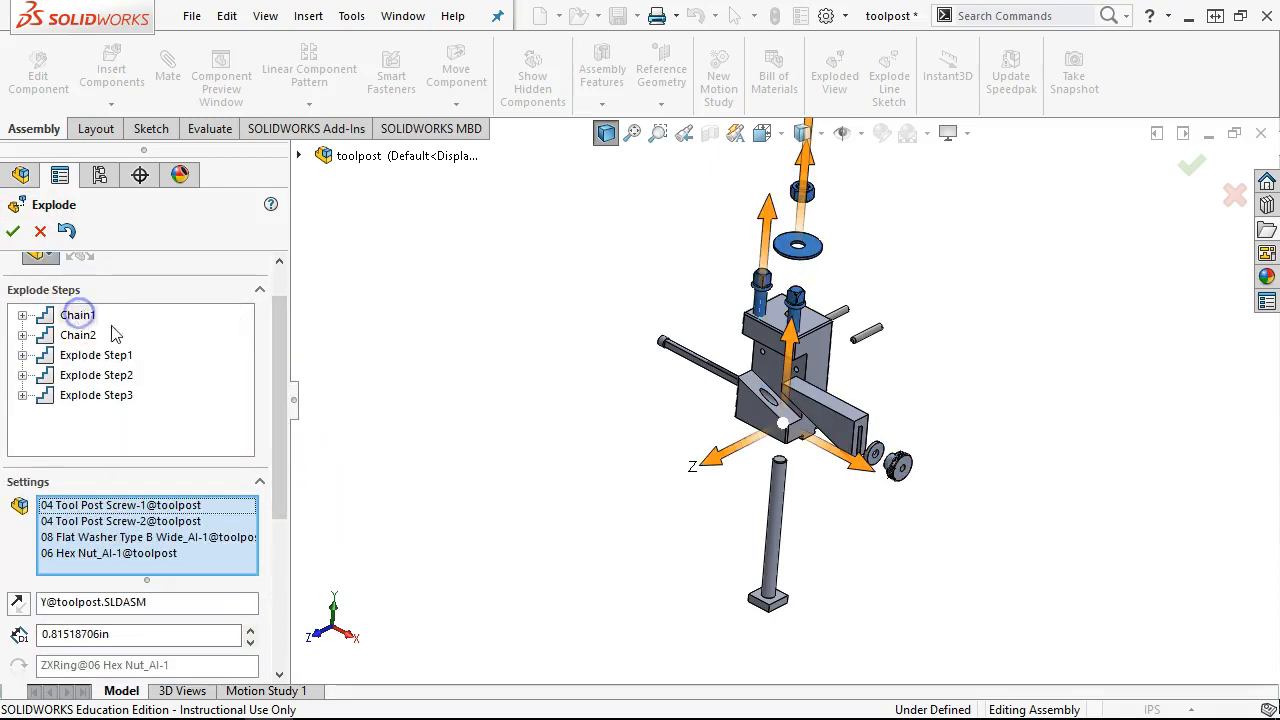
left_click_drag(286, 414, 287, 600)
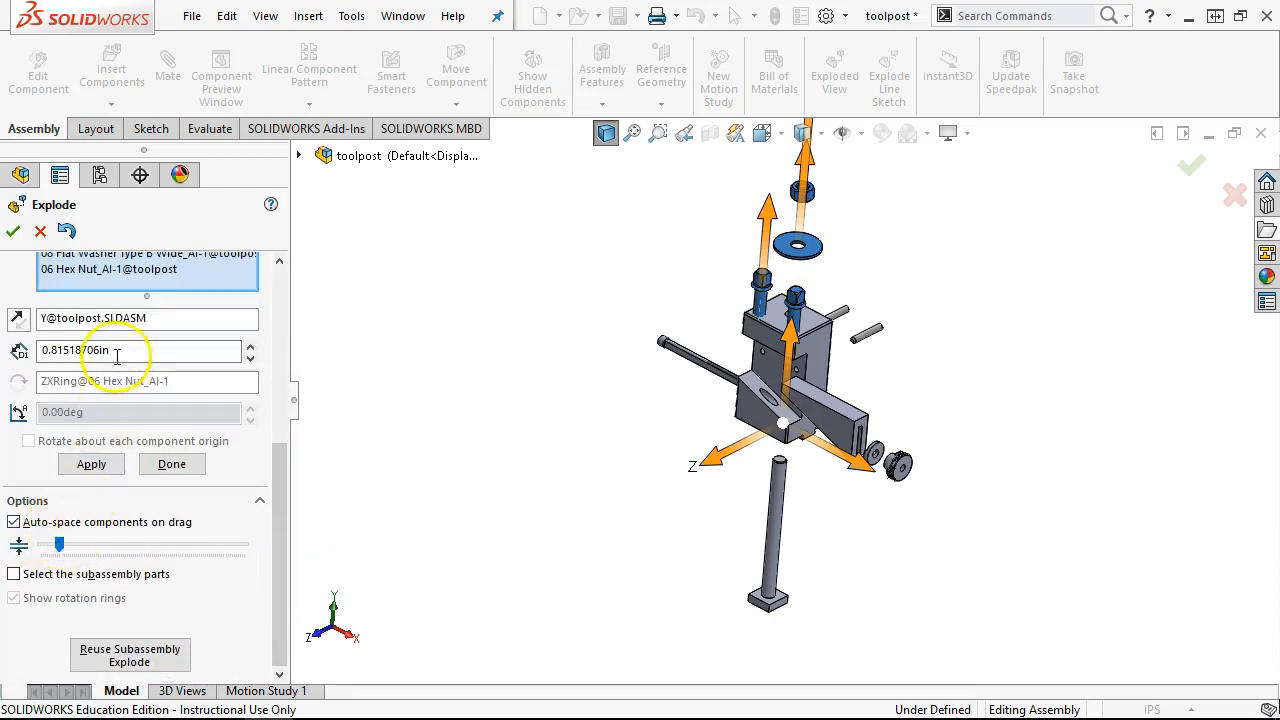
type("2")
key("Return")
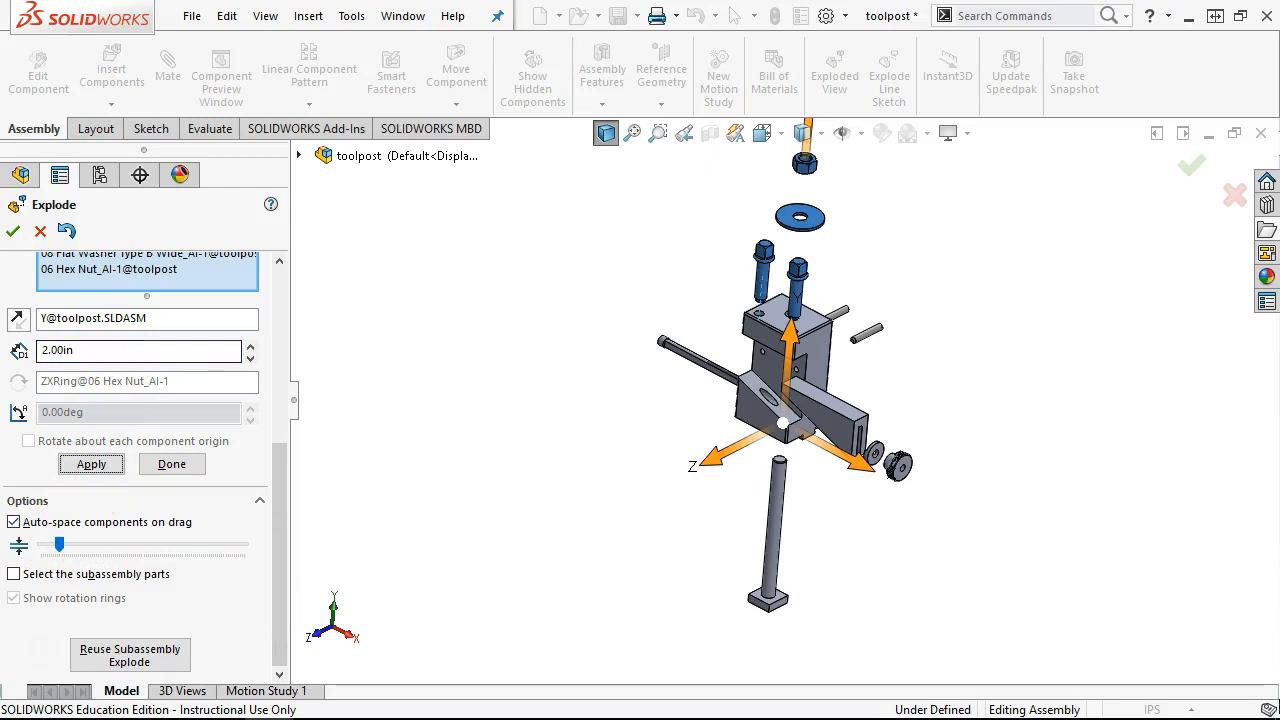
mouse_move(83, 553)
left_mouse_down()
mouse_move(60, 541)
mouse_move(105, 550)
left_mouse_up()
left_click(88, 464)
left_click(162, 464)
Step: Accept the finished exploded view and show the assembly in the isometric orientation
left_click(15, 231)
left_click(545, 457)
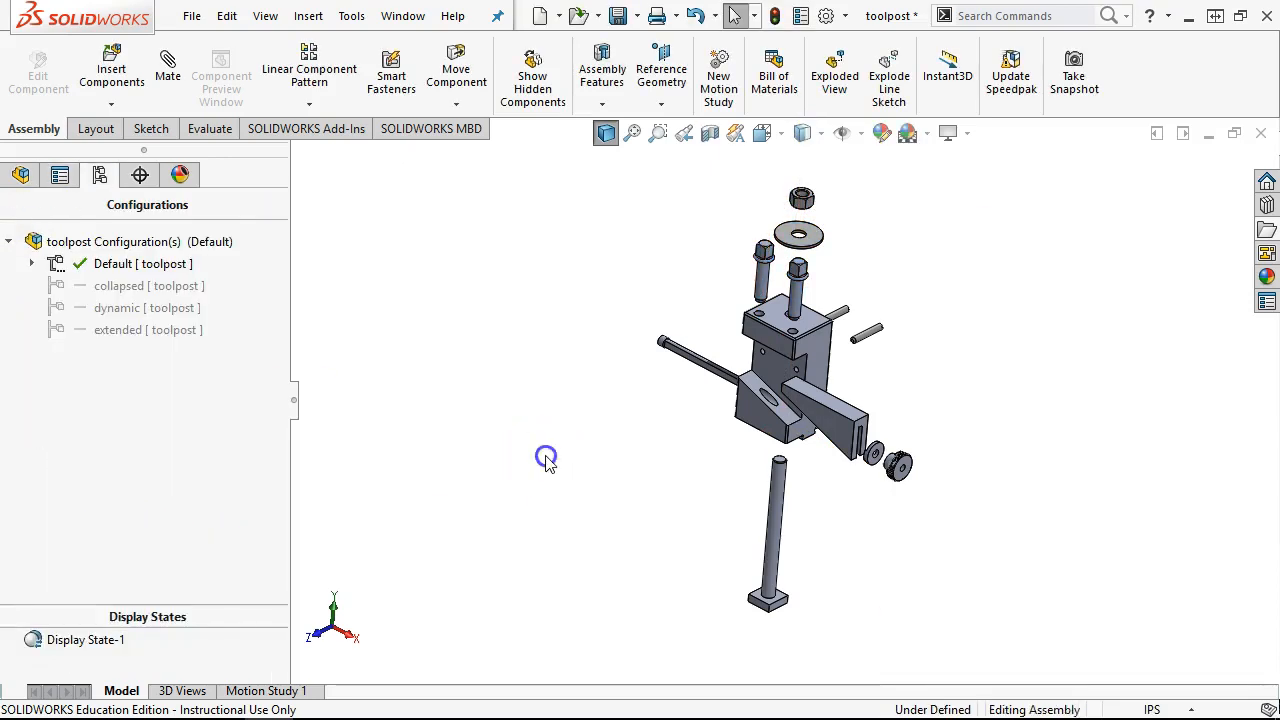
key("ctrl+7")
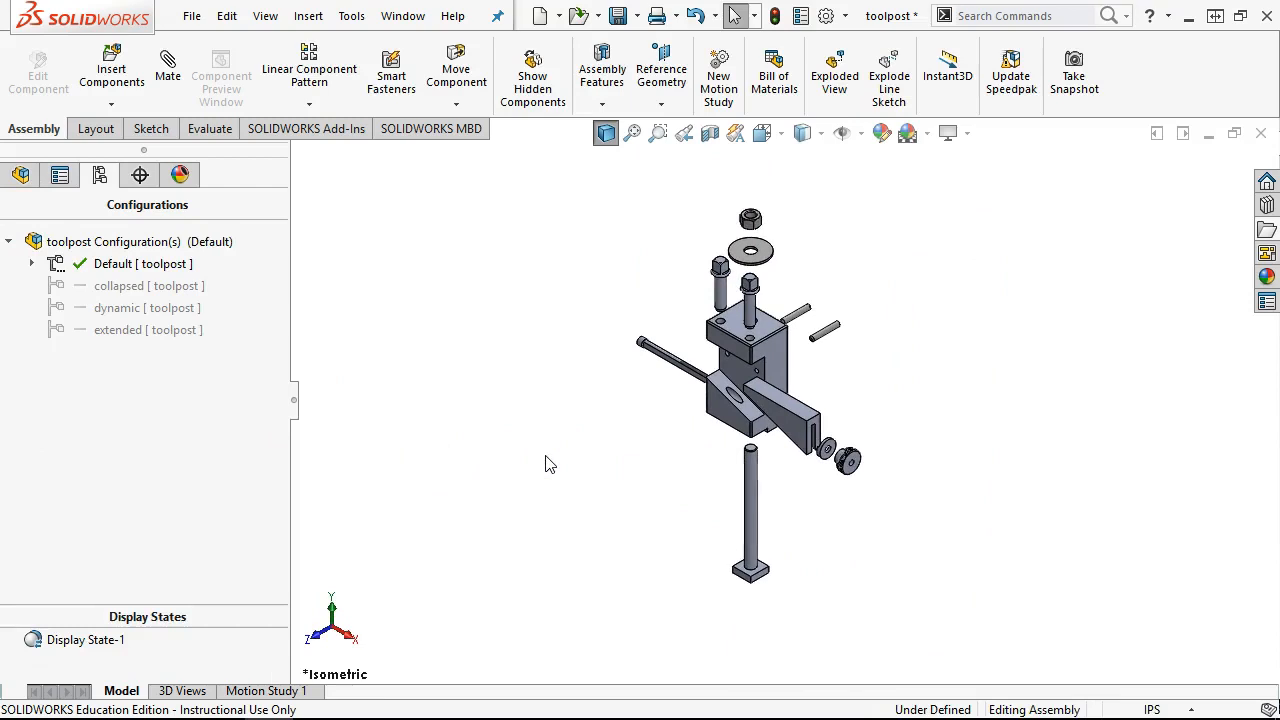
Step: Try to copy the Default configuration's exploded view to another configuration while the collapsed configuration is active
left_click(31, 263)
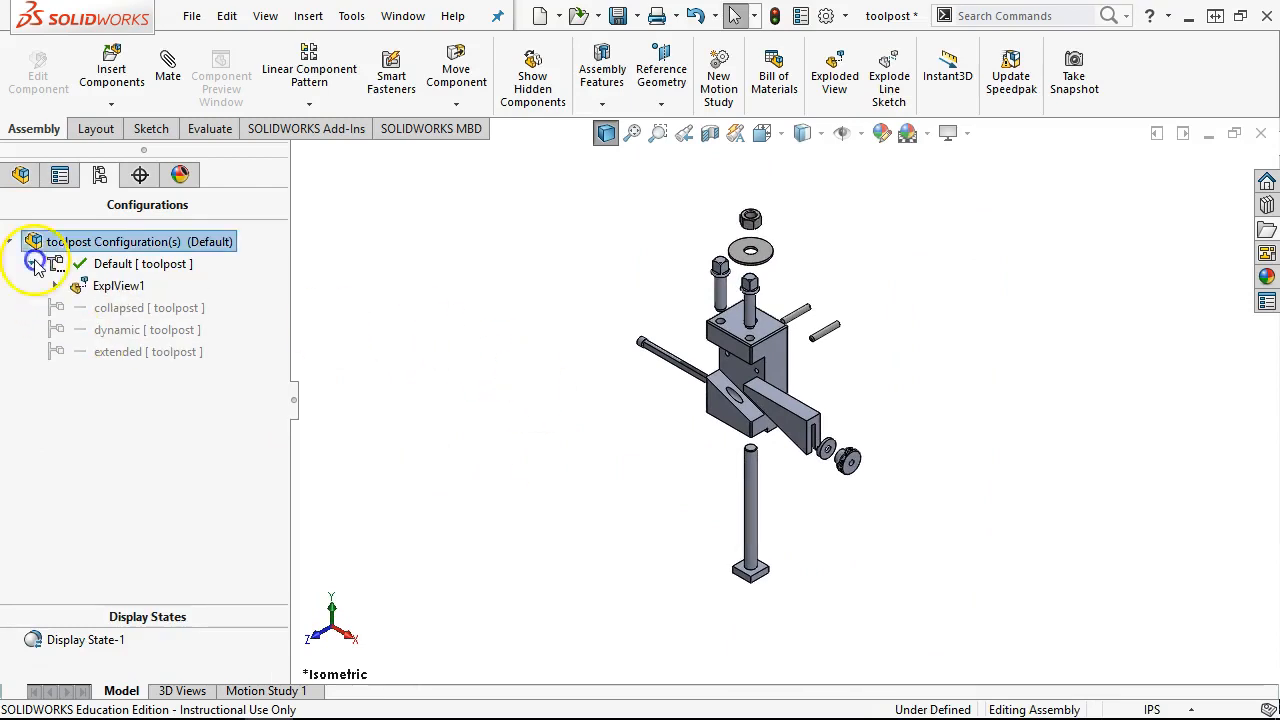
right_click(108, 286)
left_click(375, 352)
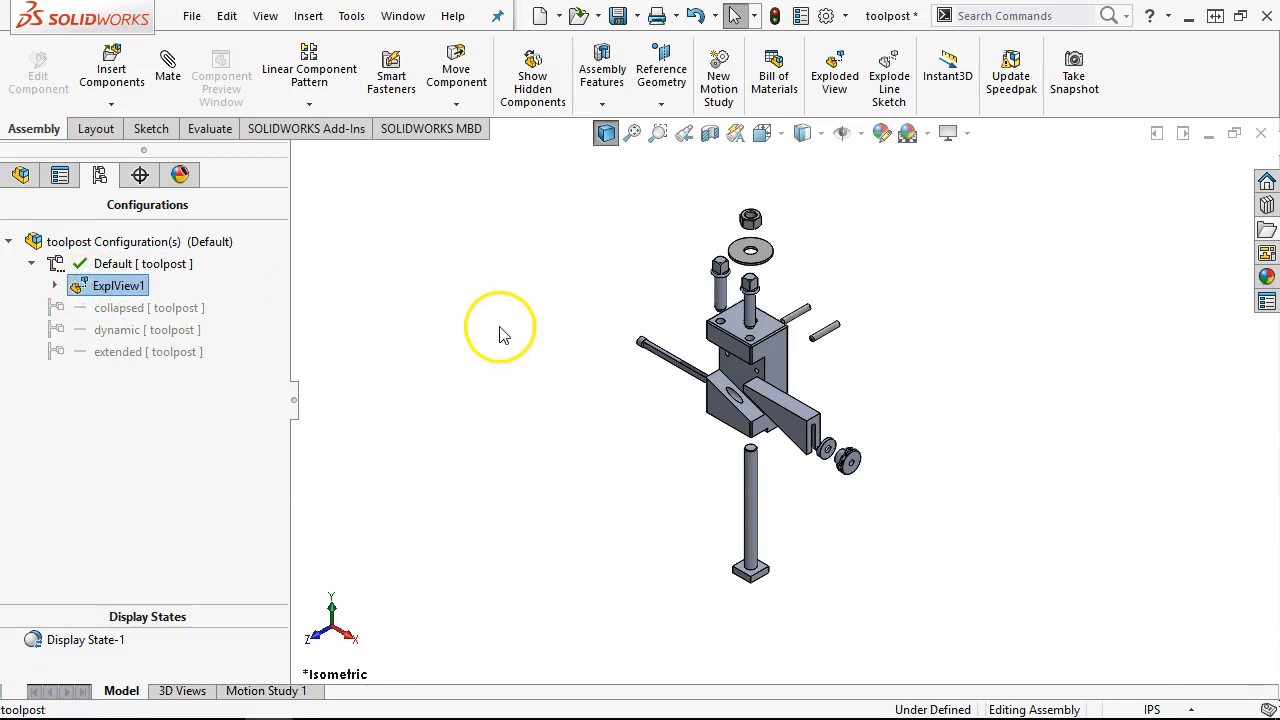
double_click(118, 308)
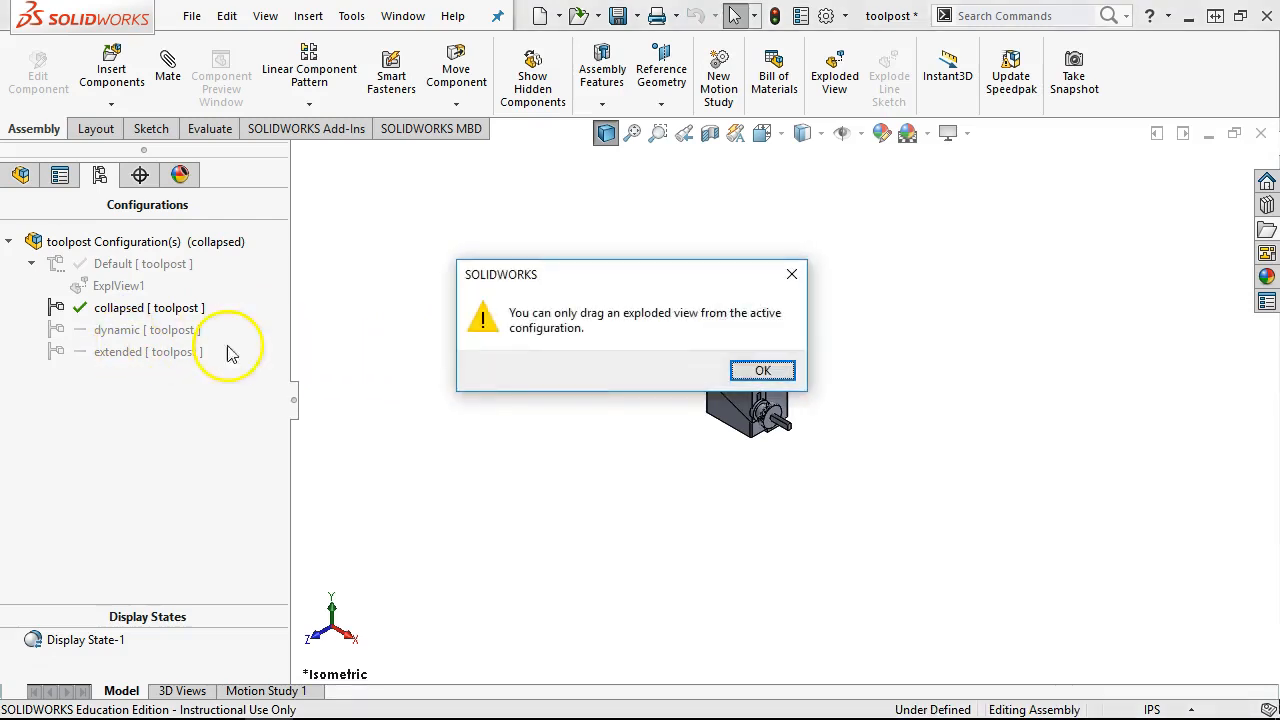
left_click(762, 372)
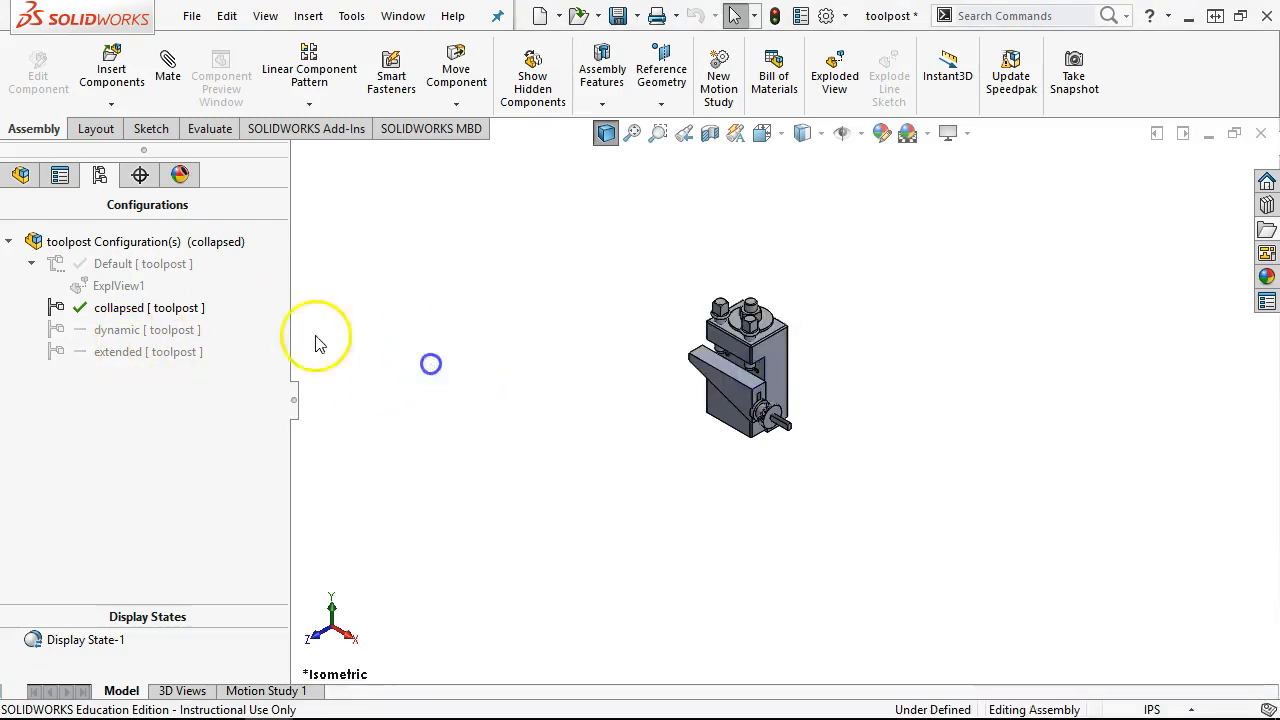
Step: Copy ExplView1 from the reactivated Default configuration into the collapsed configuration, and make collapsed the active configuration
left_click(112, 265)
left_click(135, 287)
left_click_drag(135, 287, 100, 285)
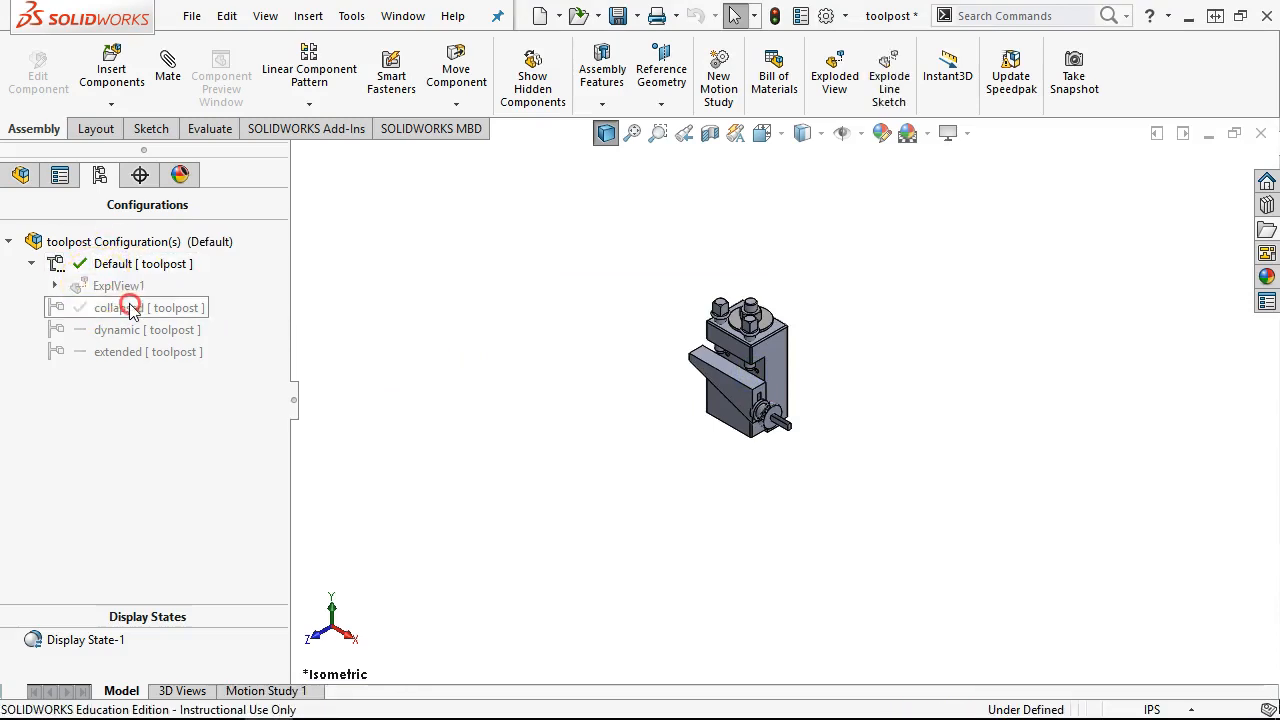
right_click(130, 309)
left_click(157, 266)
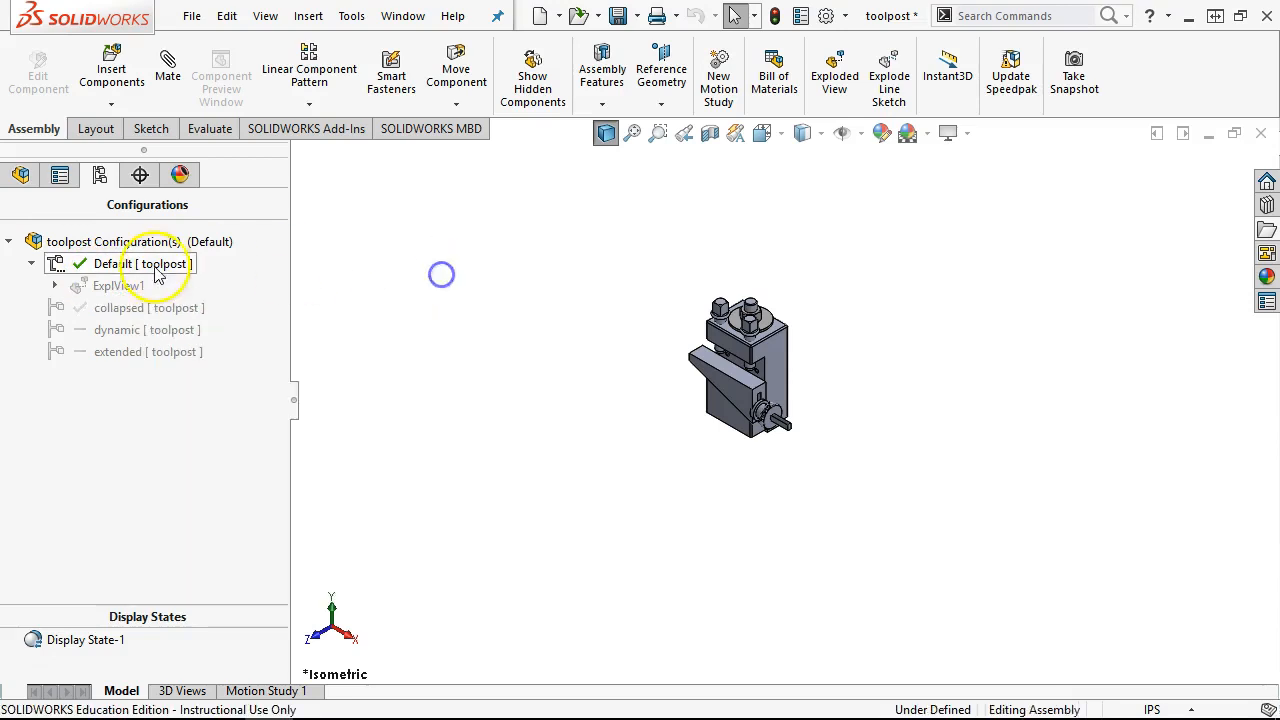
left_click_drag(134, 286, 137, 315)
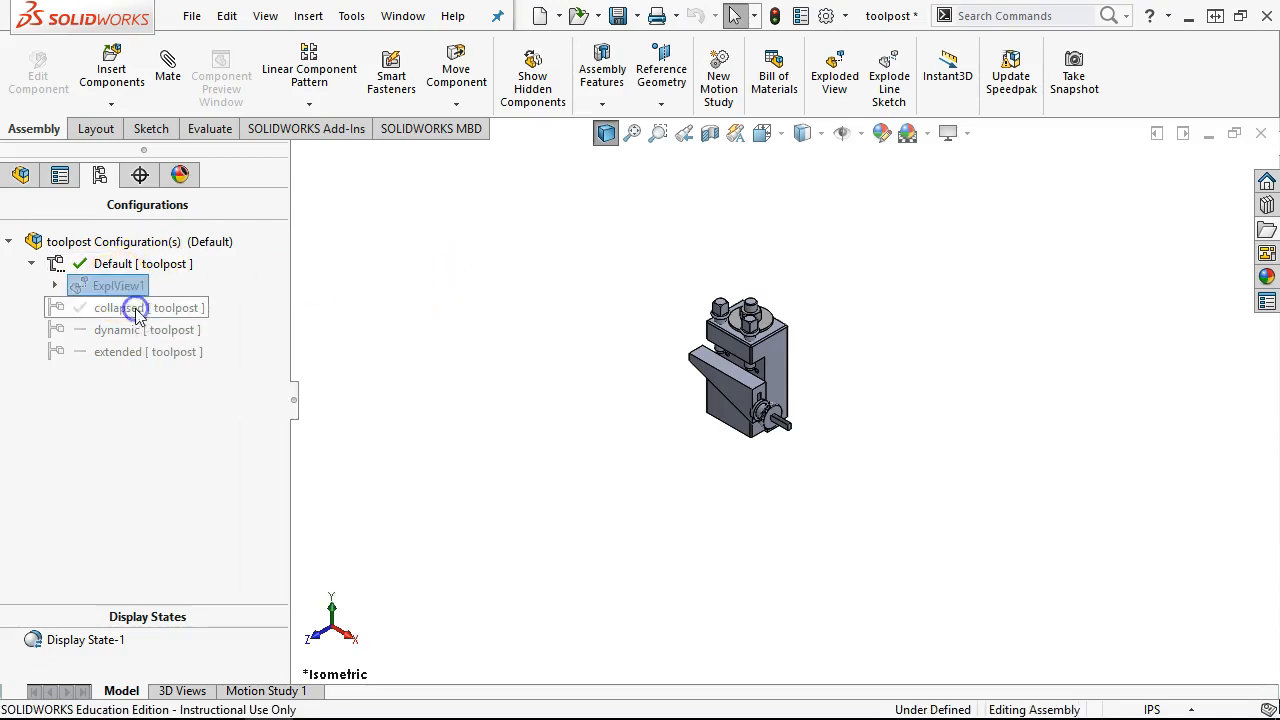
left_click(102, 313)
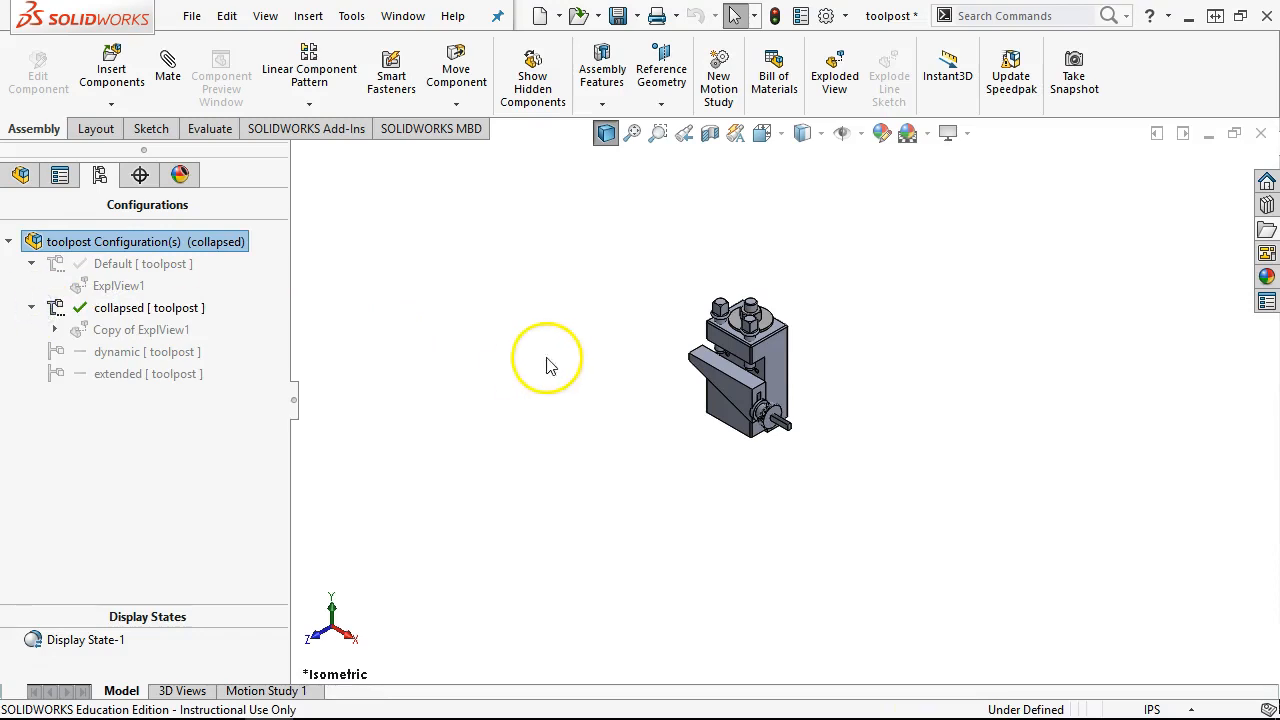
Step: Explode the assembly with the collapsed configuration's copied view and fold up the Default and collapsed entries in the configuration tree
double_click(119, 336)
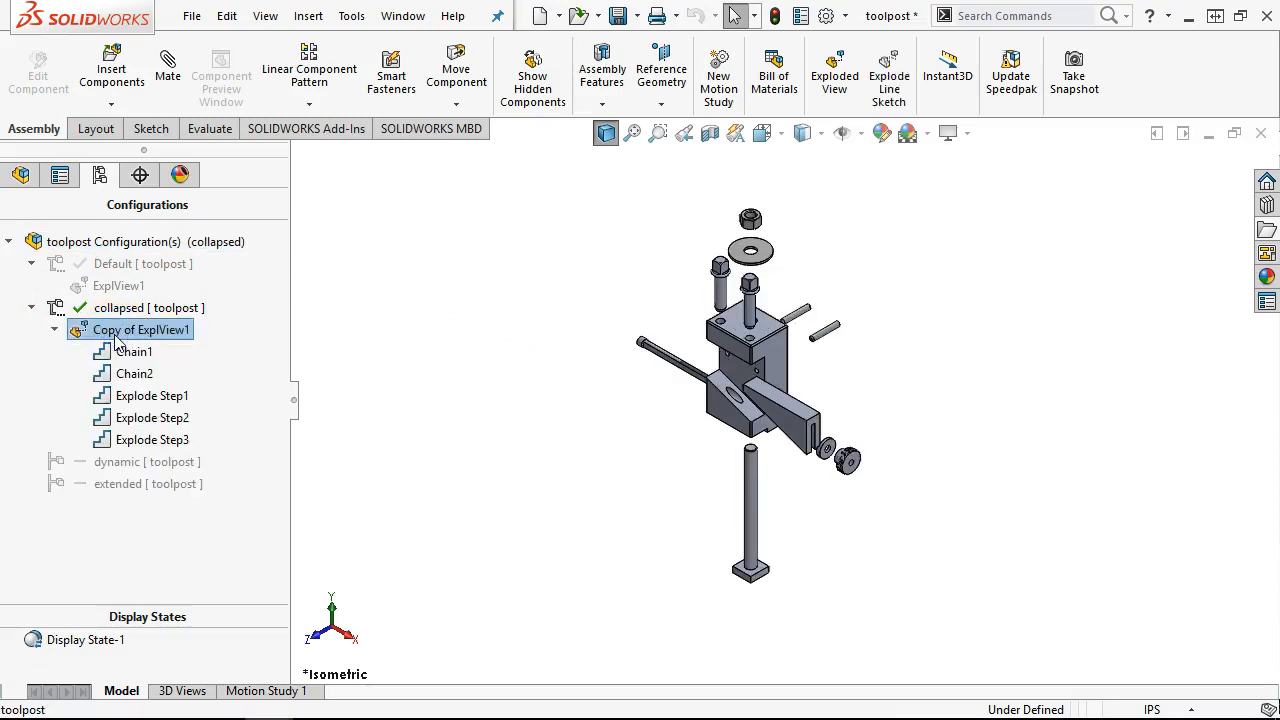
left_click(31, 307)
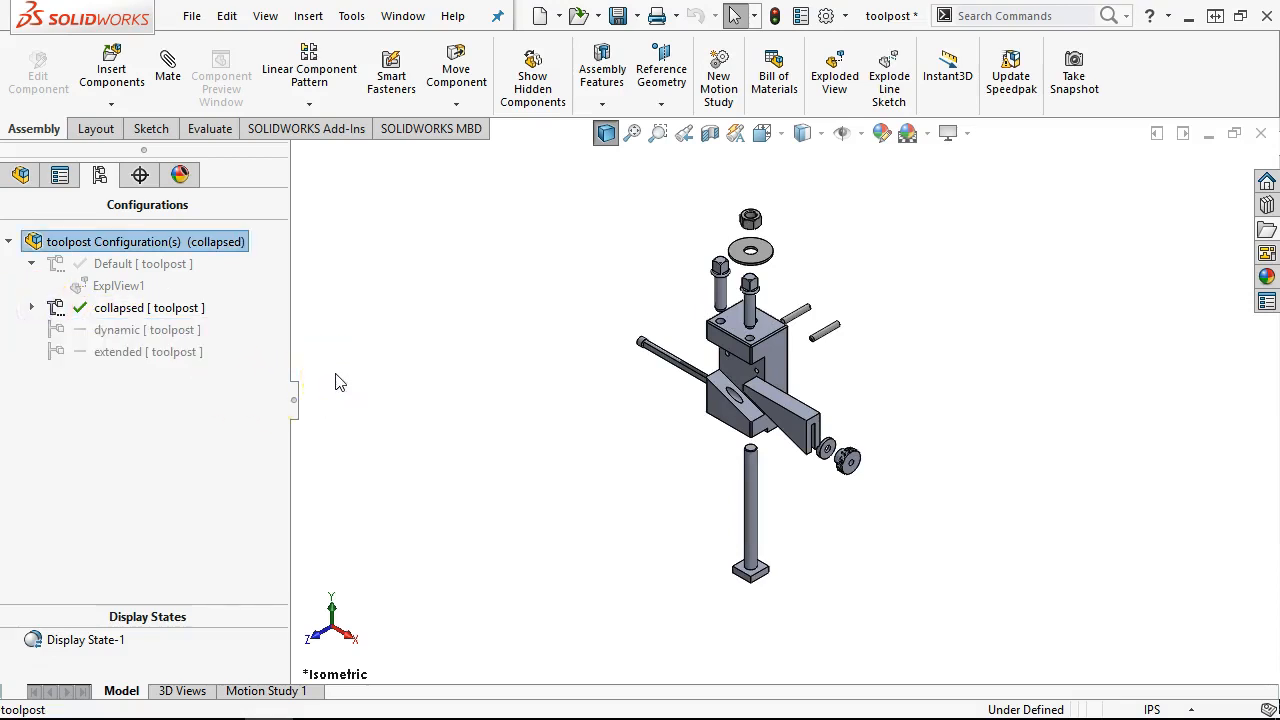
left_click(31, 263)
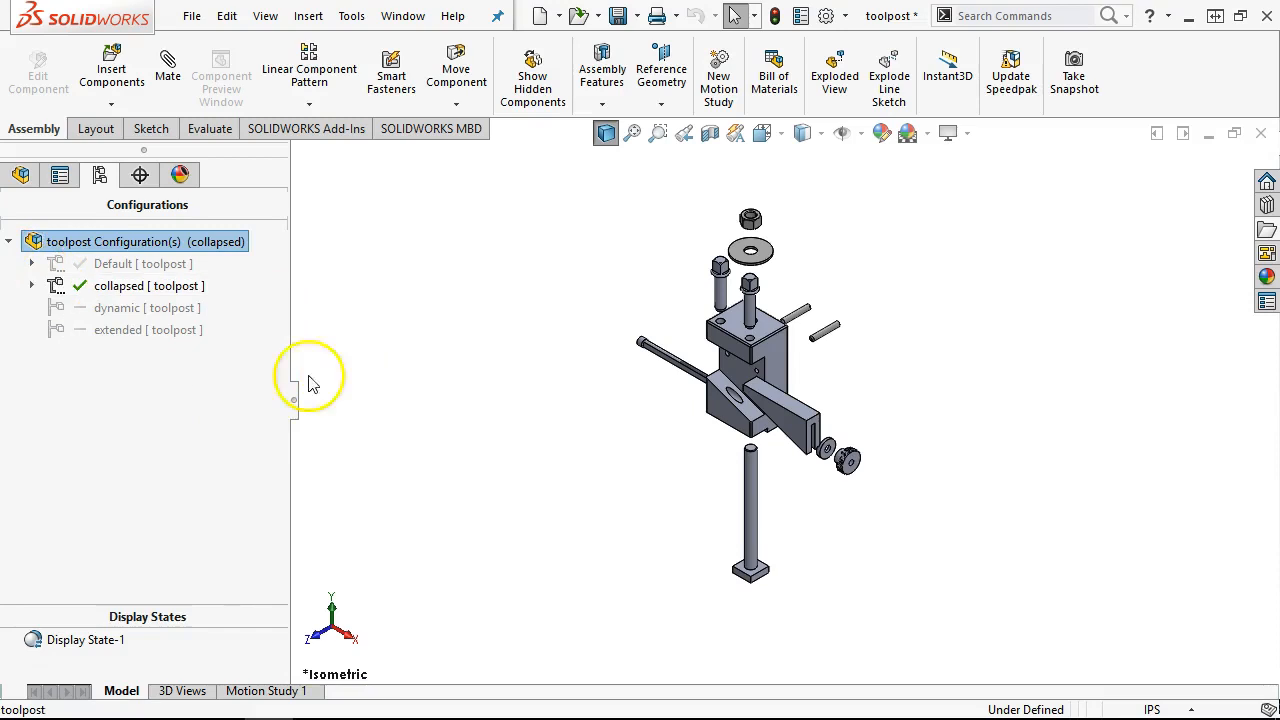
left_click(417, 381)
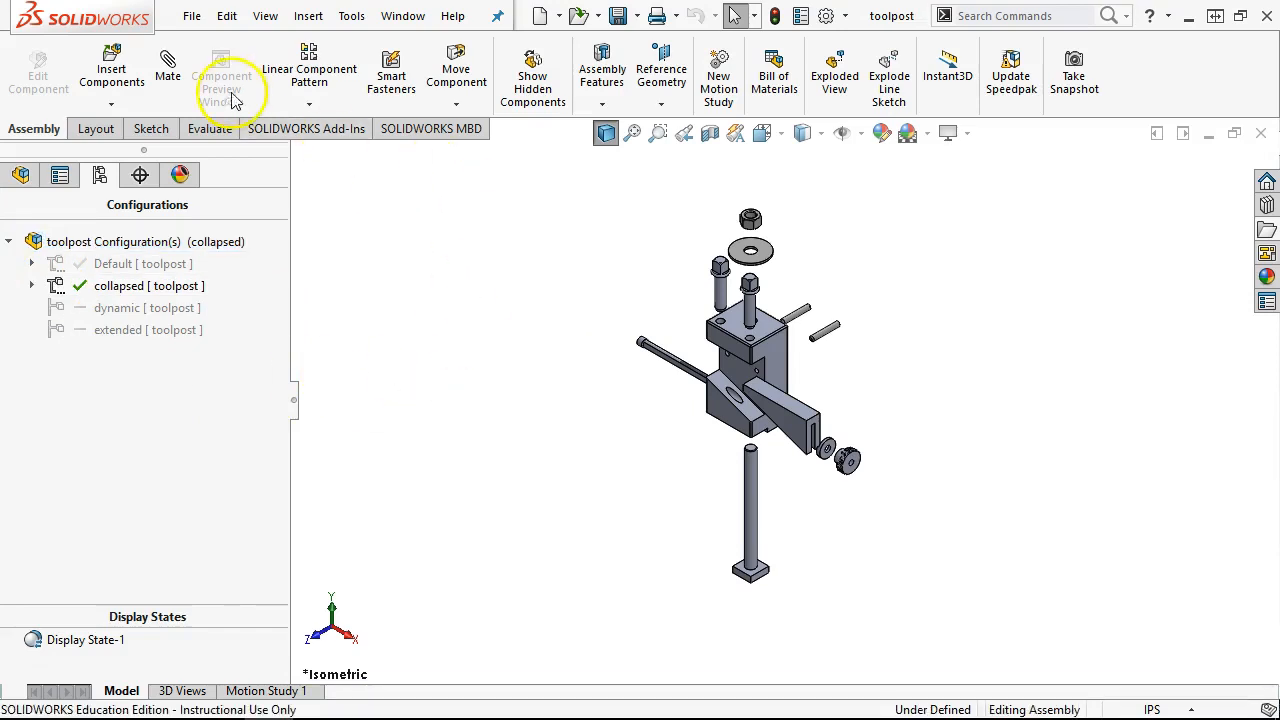
Step: Create a new drawing from the "my blank a size" template
left_click(190, 16)
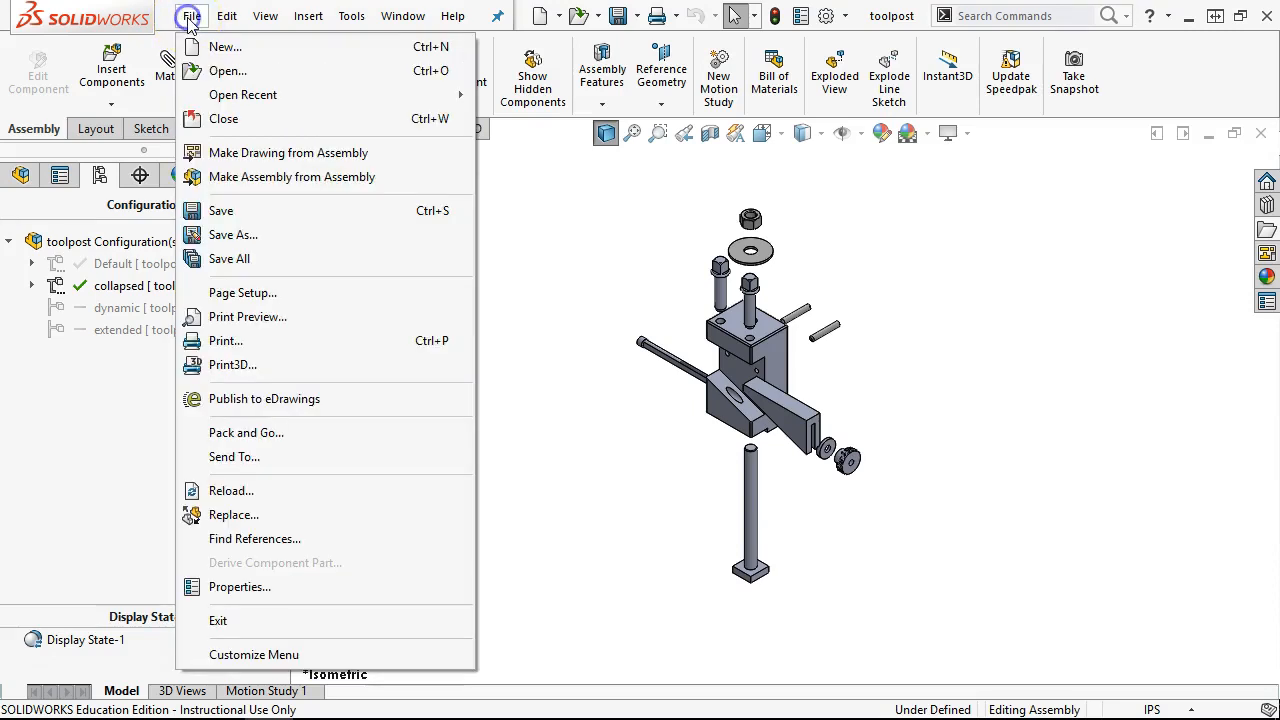
left_click(220, 46)
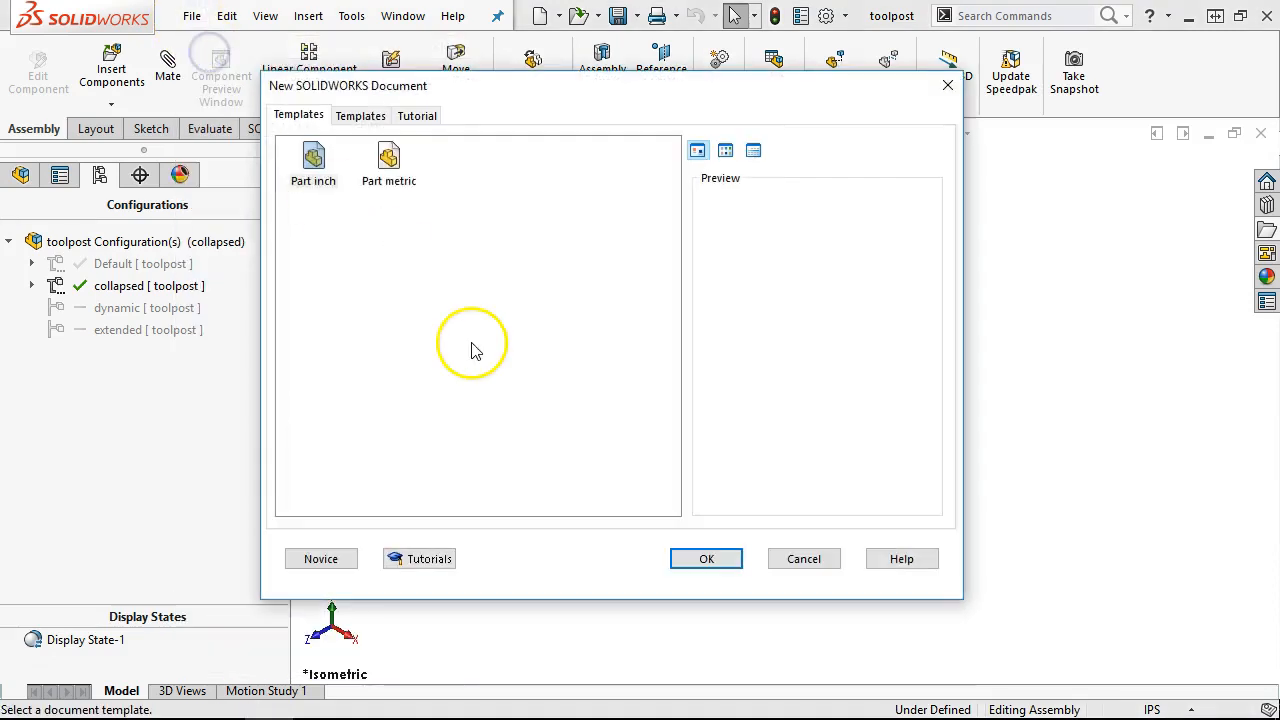
left_click(360, 115)
left_click(614, 165)
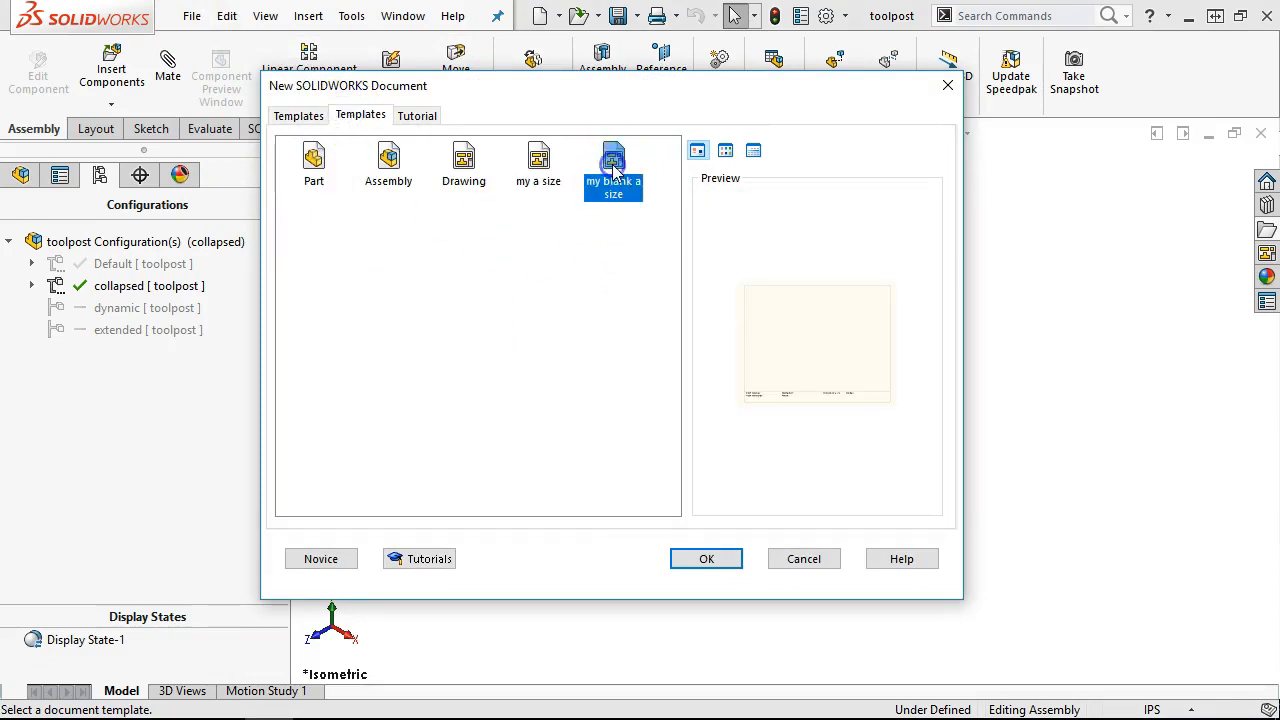
double_click(614, 168)
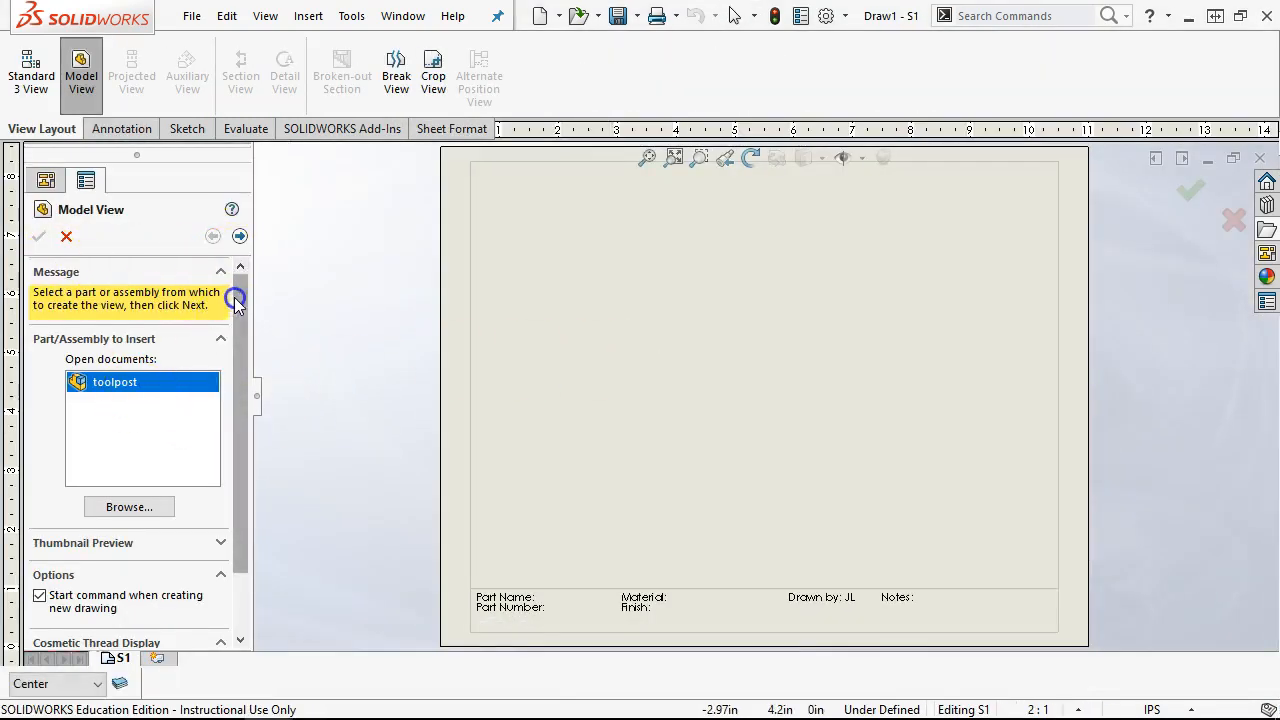
Step: Place an isometric view of toolpost in the left half of the sheet, using the Default configuration in its ExplView1 exploded state
mouse_move(241, 272)
left_mouse_down()
mouse_move(243, 394)
mouse_move(237, 266)
left_mouse_up()
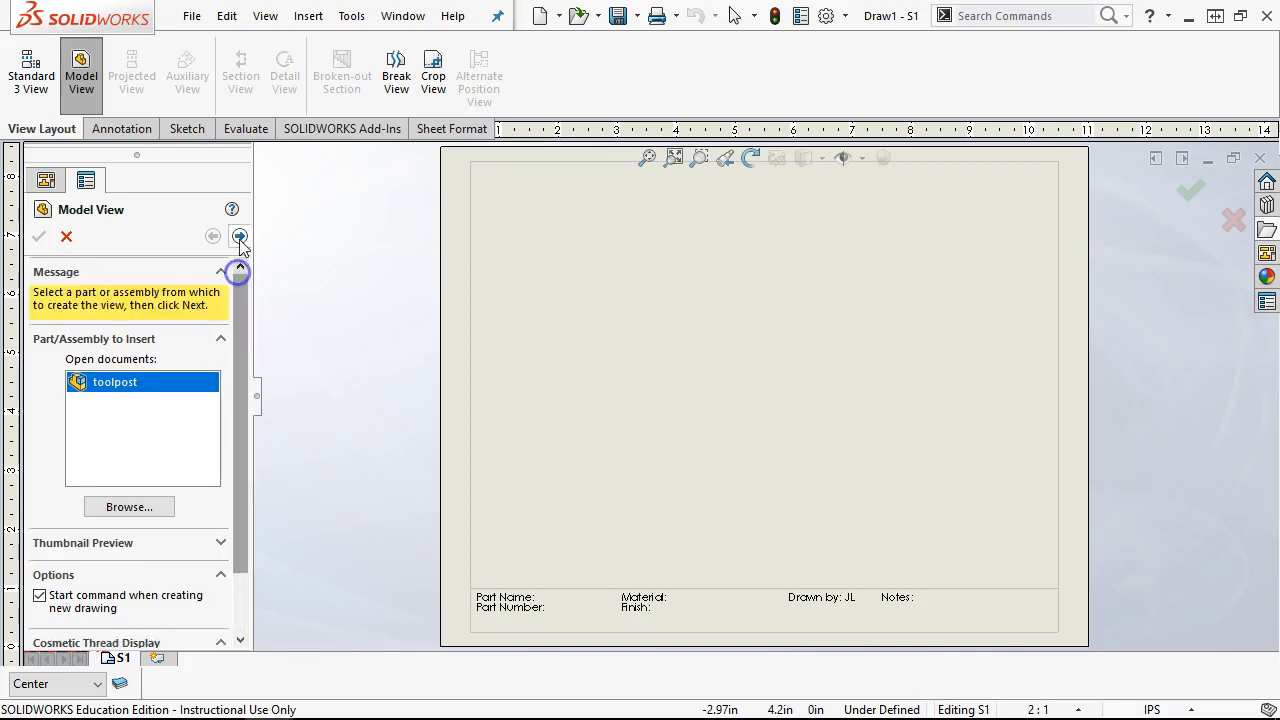
left_click(240, 237)
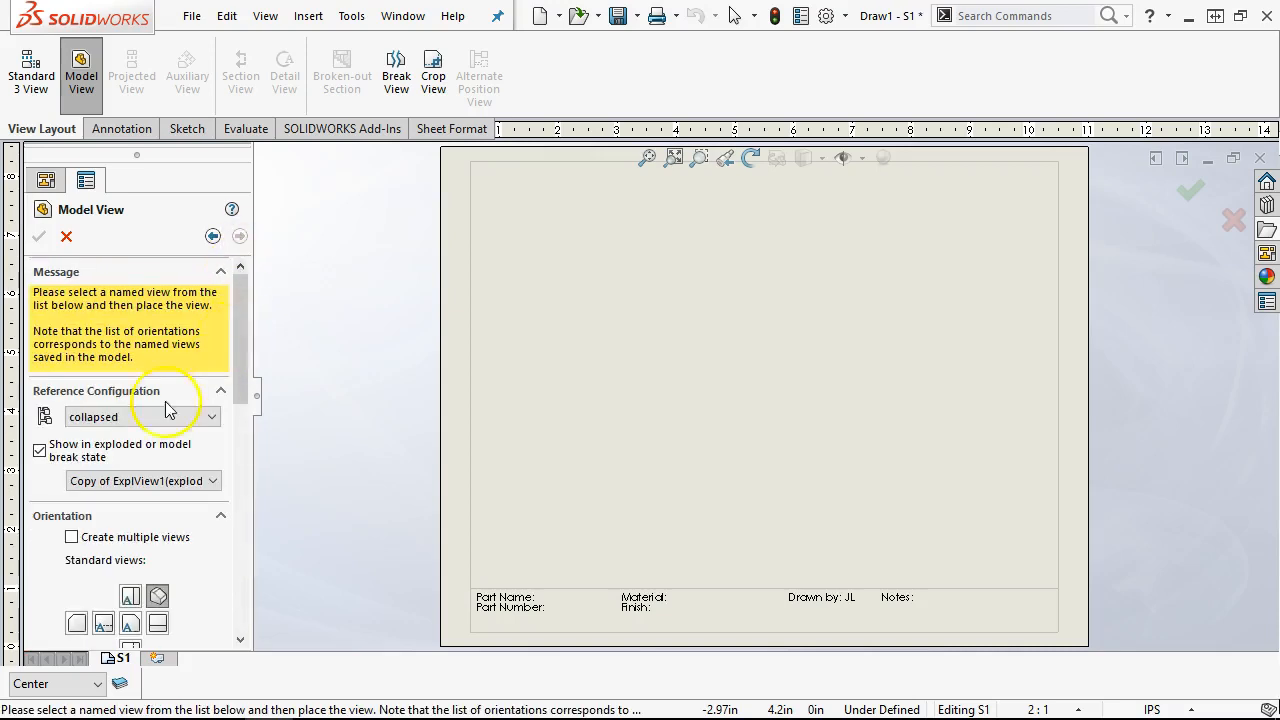
left_click(134, 417)
left_click(118, 432)
left_click(41, 450)
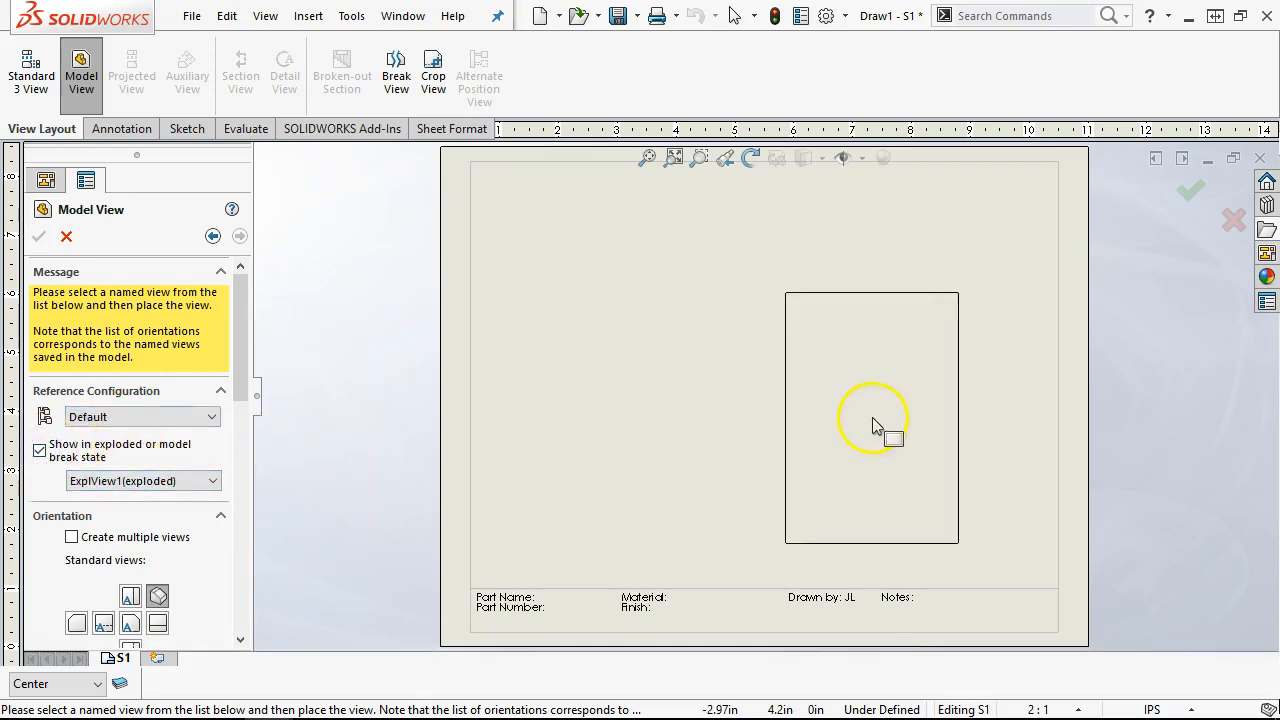
scroll(243, 409, "down", 3)
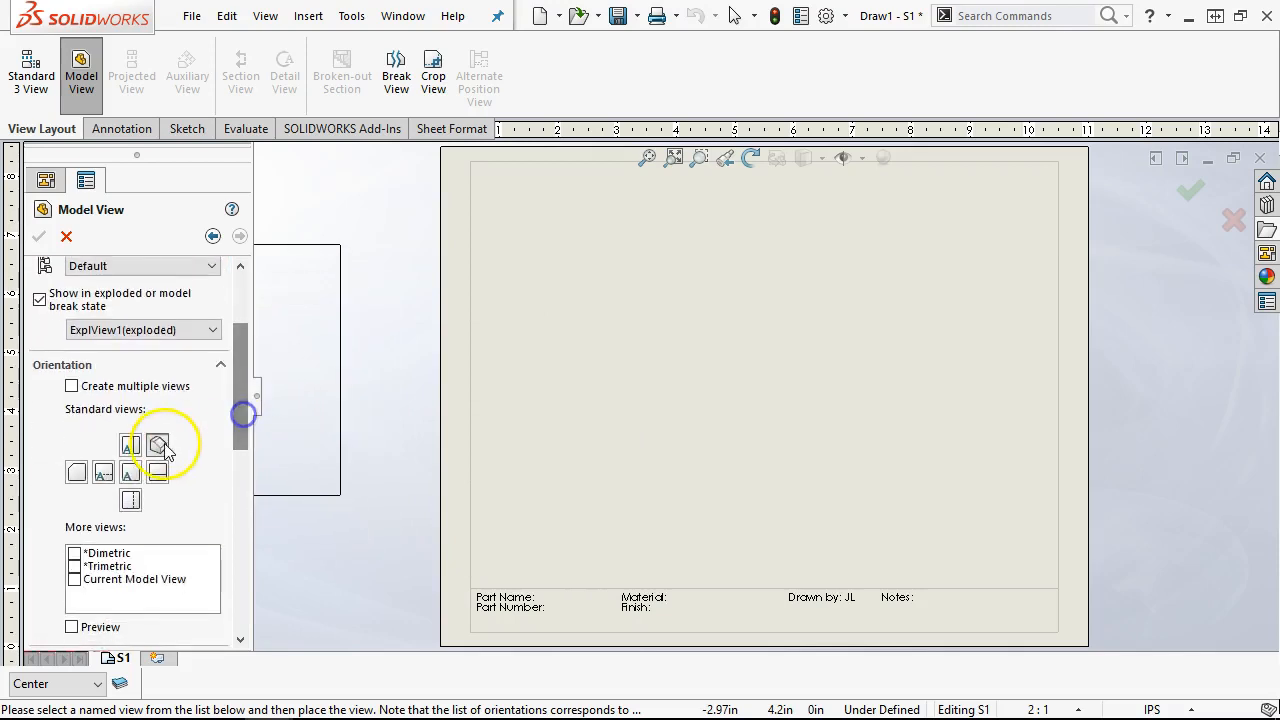
left_click(603, 425)
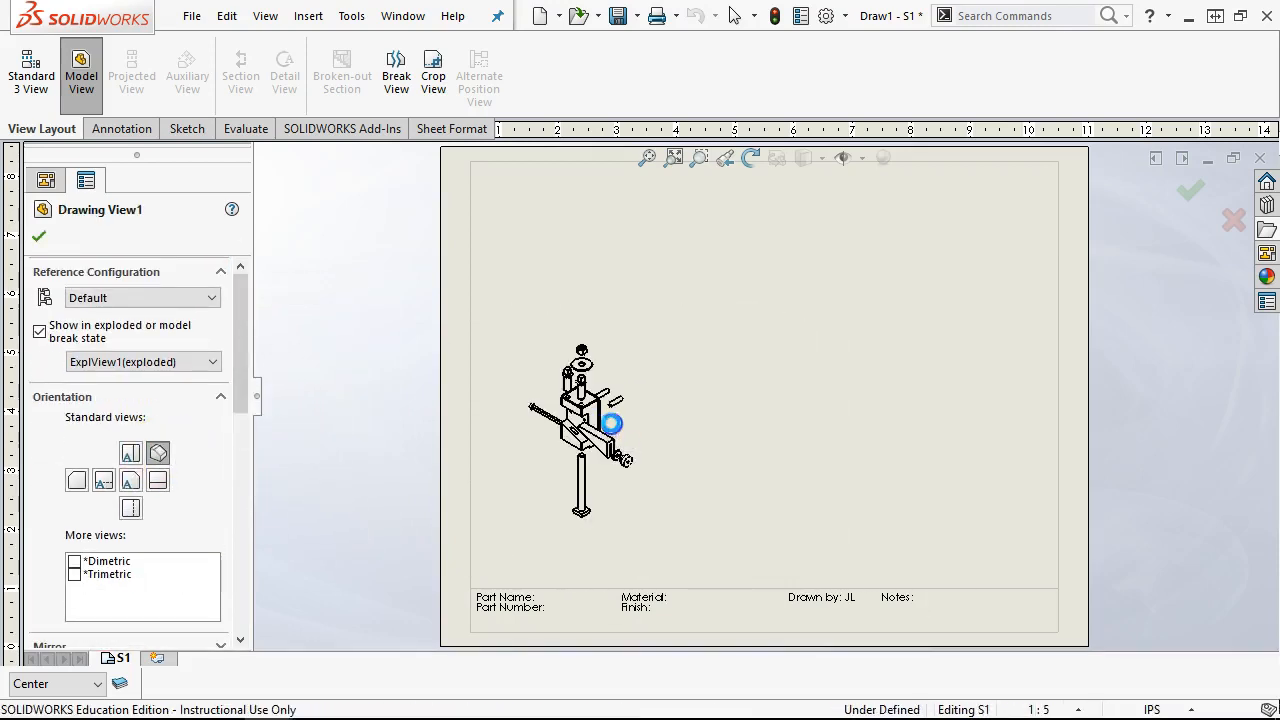
mouse_move(243, 298)
left_mouse_down()
mouse_move(251, 443)
mouse_move(250, 267)
left_mouse_up()
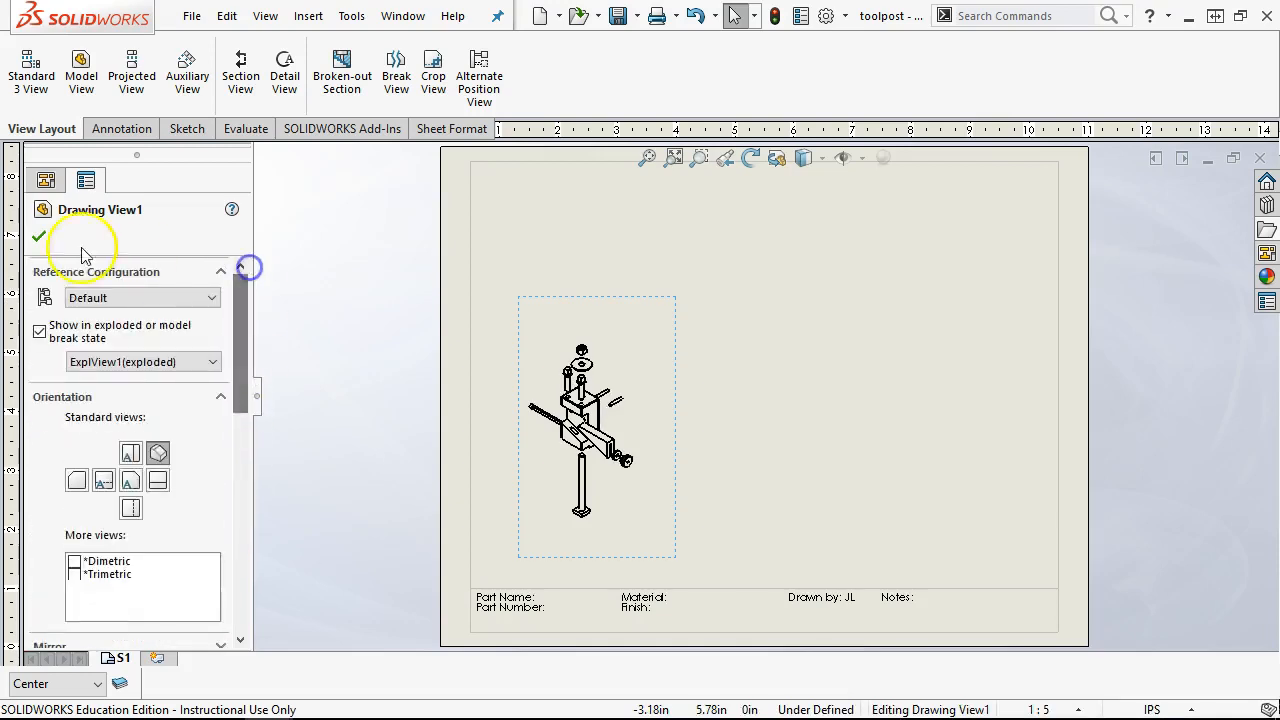
left_click(39, 240)
Step: Insert a top-level-only bill of materials for the exploded view with the bom-standard template, placing it in the sheet's upper right corner
right_click(608, 316)
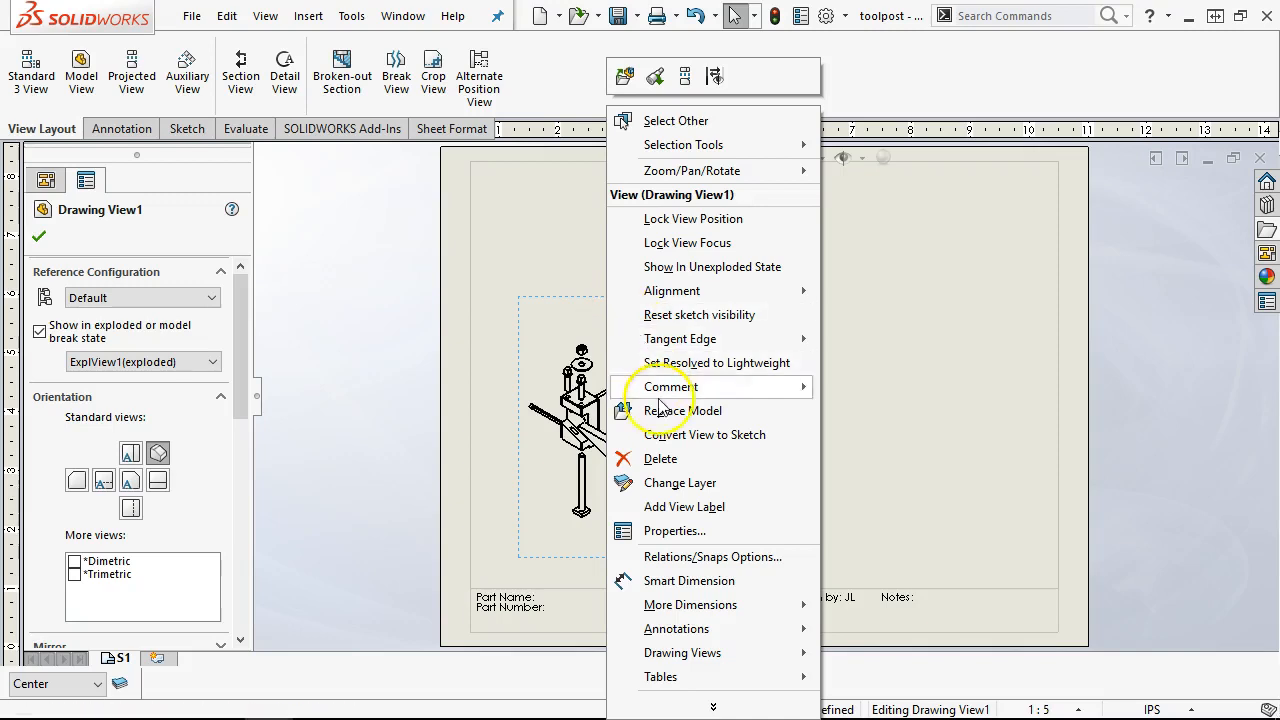
mouse_move(662, 677)
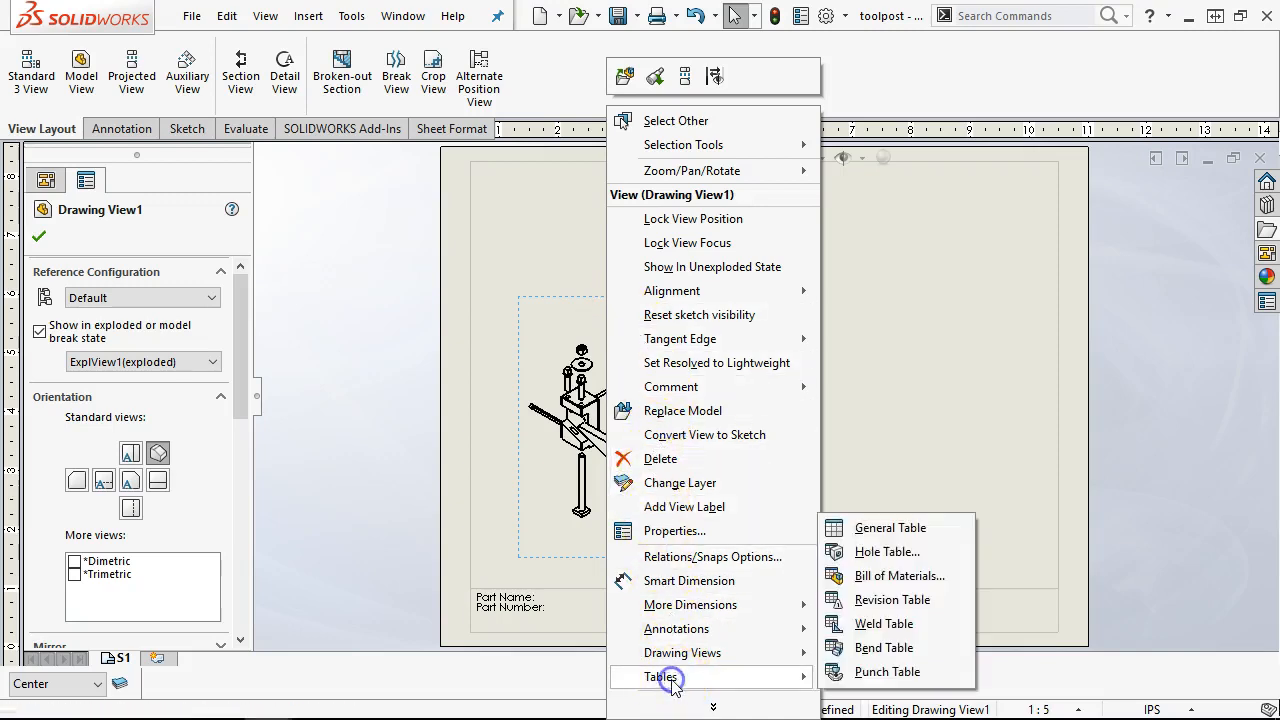
left_click(868, 580)
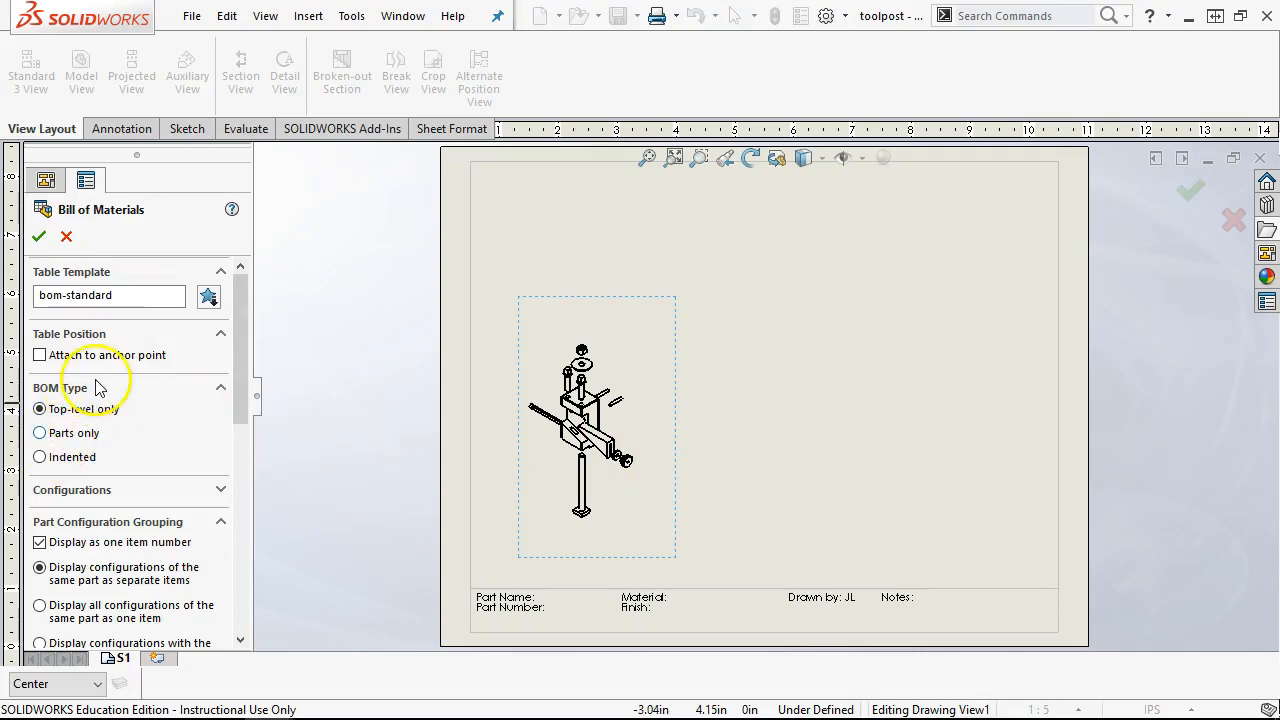
left_click(39, 236)
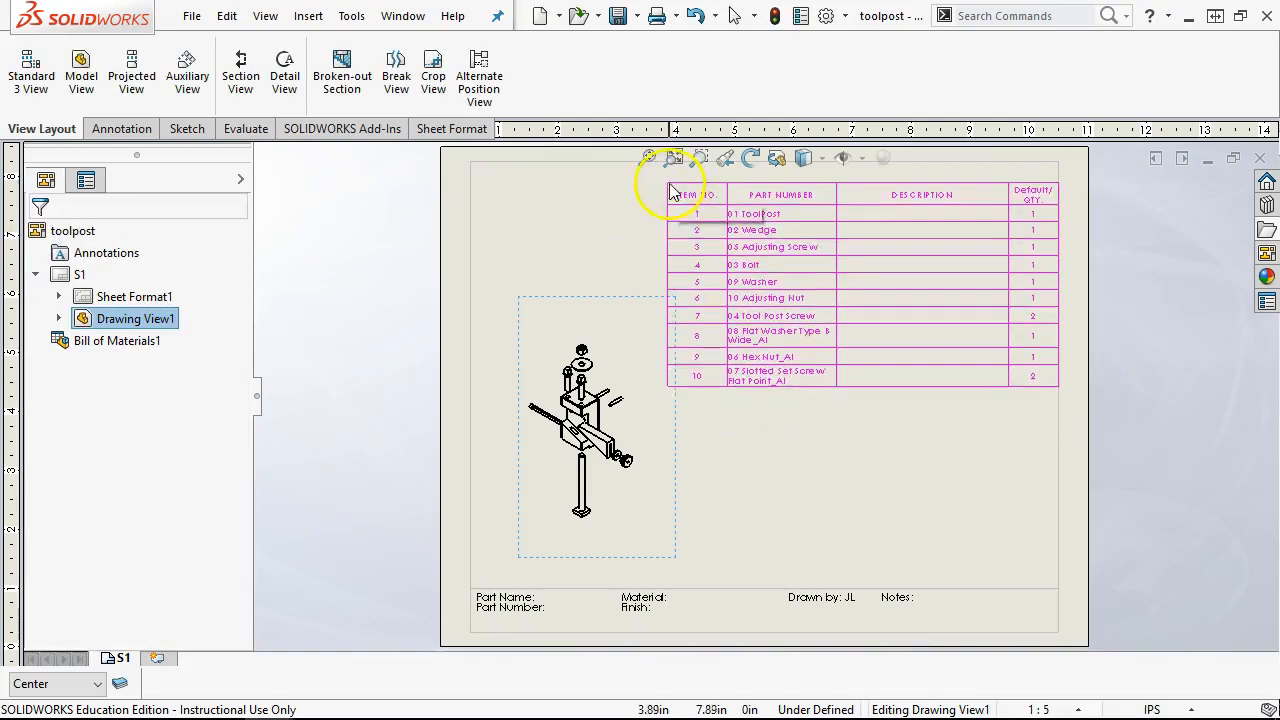
left_click(665, 180)
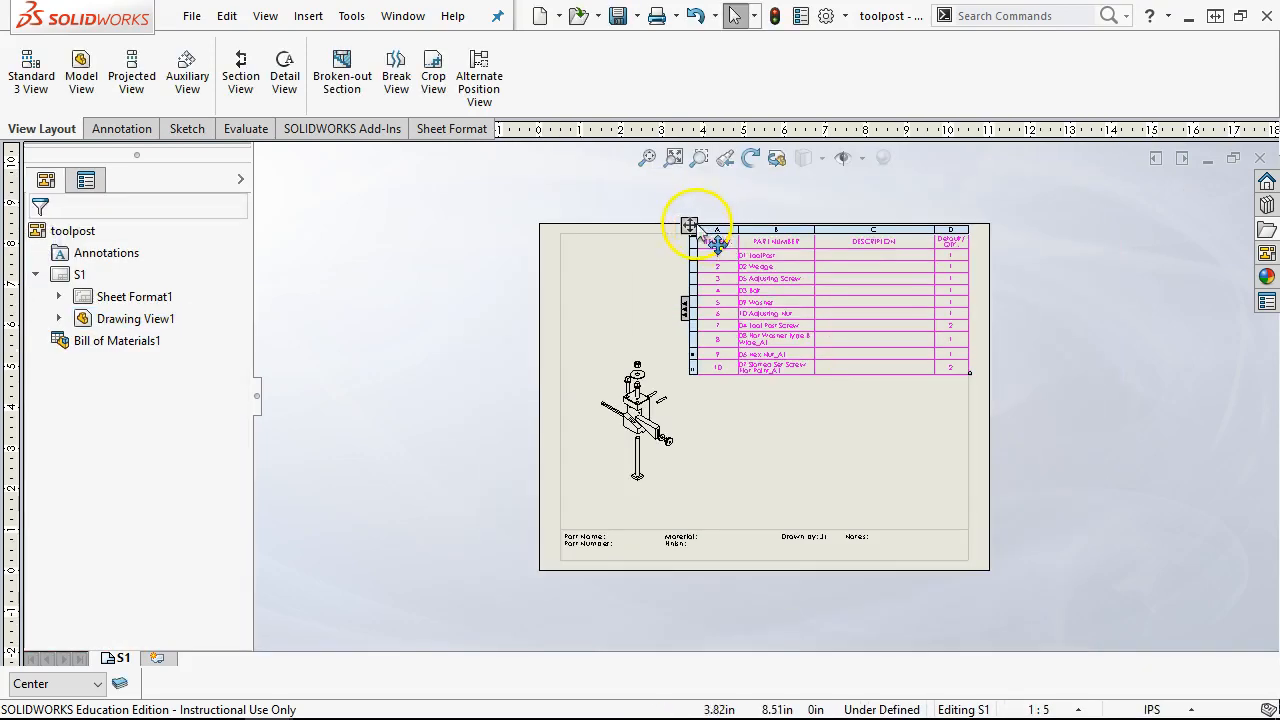
Step: Assign the whole bill of materials table to the DIMS layer
left_click(689, 225)
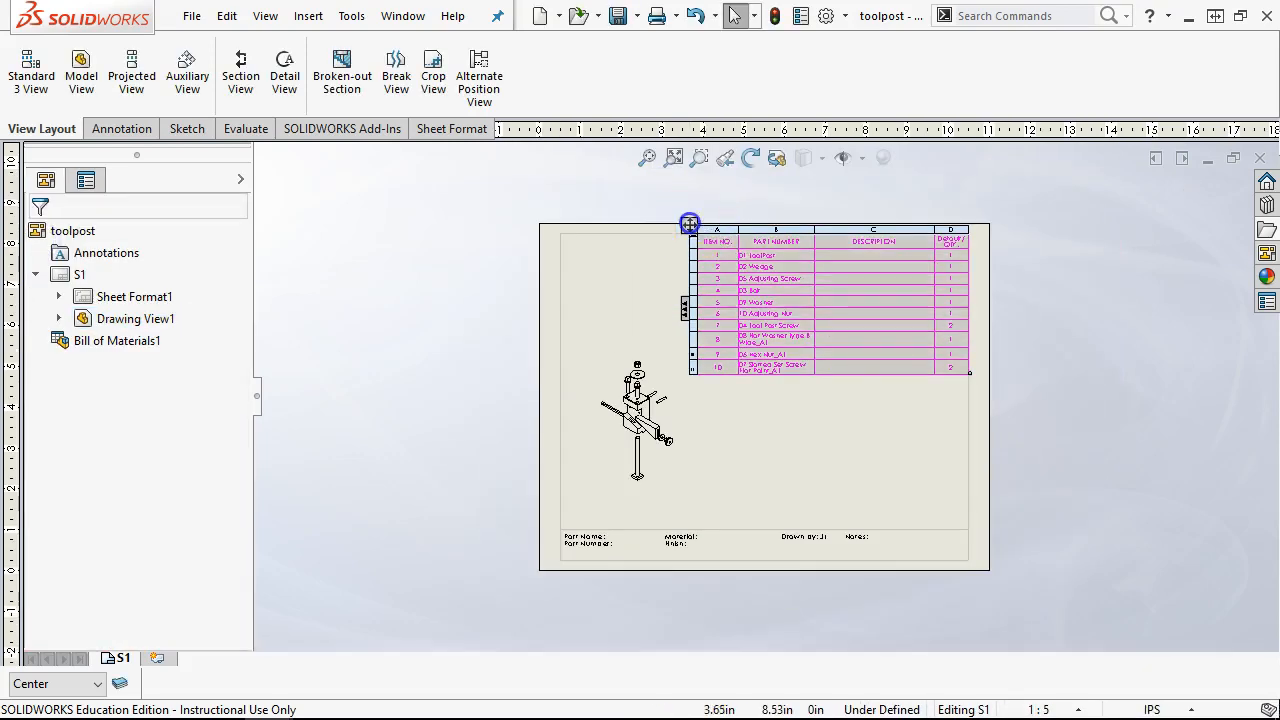
left_click(86, 683)
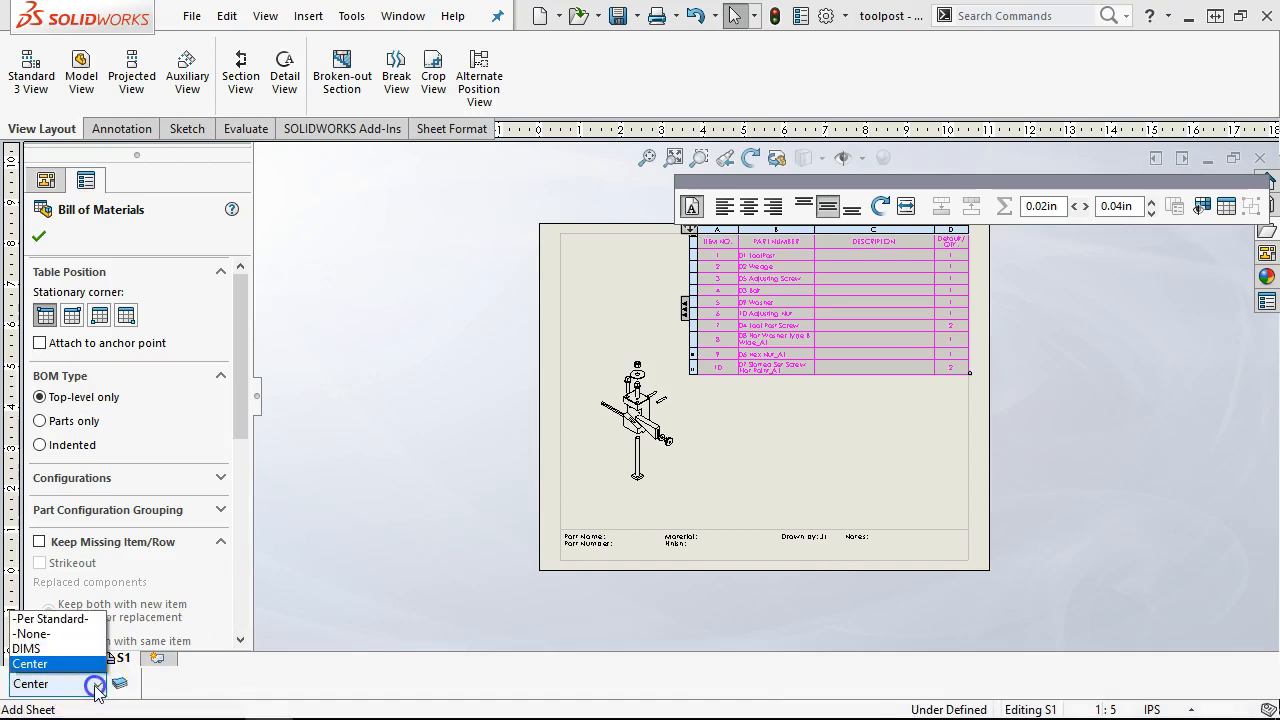
left_click(20, 649)
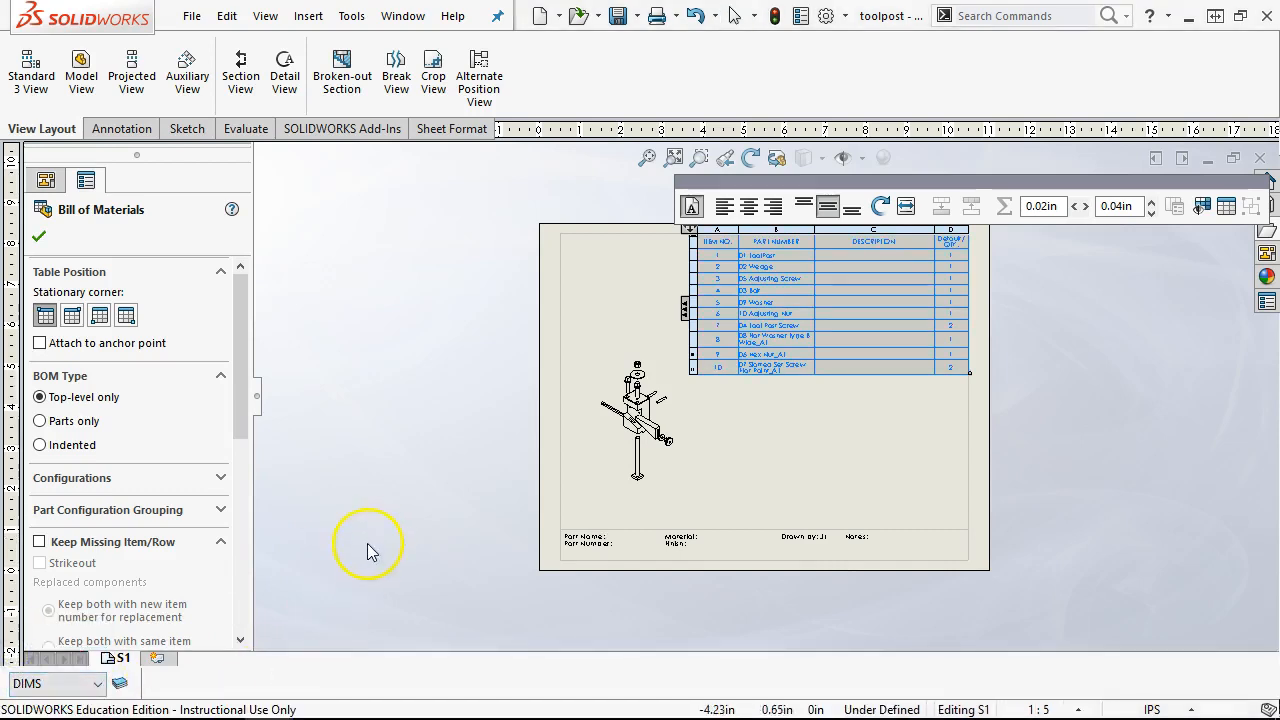
left_click(837, 429)
Step: Narrow the bill of materials' DESCRIPTION column to its heading and move the table back against the sheet's right border
scroll(823, 349, "down", 3)
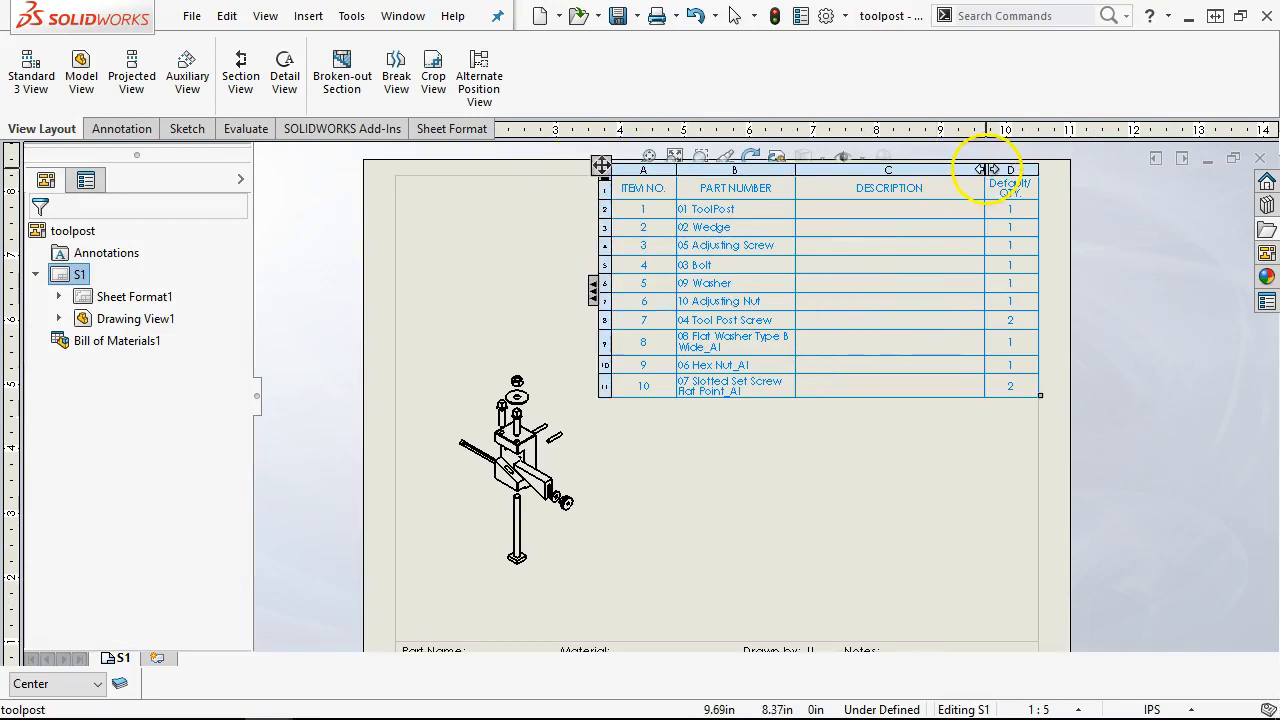
left_click_drag(986, 169, 866, 169)
left_click_drag(603, 165, 729, 171)
left_click(893, 461)
left_click(885, 360)
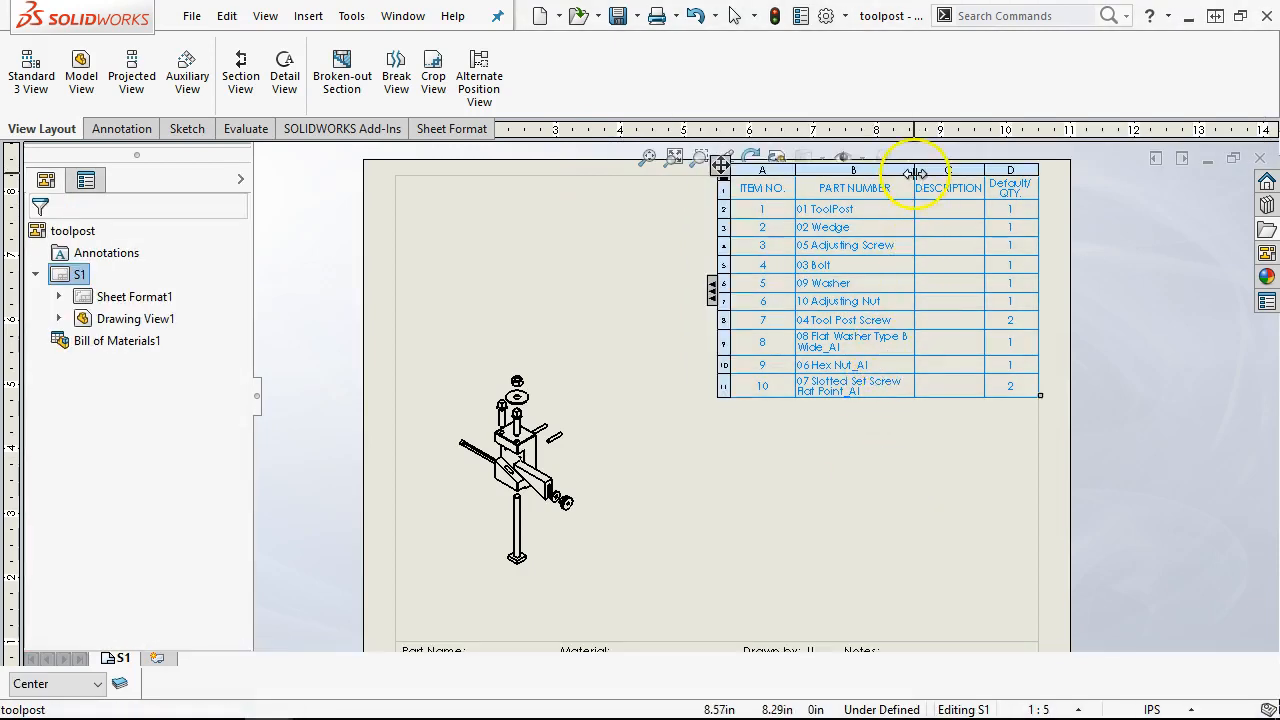
Step: Widen the PART NUMBER column so every part name fits on one line, and realign the table with the sheet's upper right border corner
left_click_drag(915, 174, 967, 173)
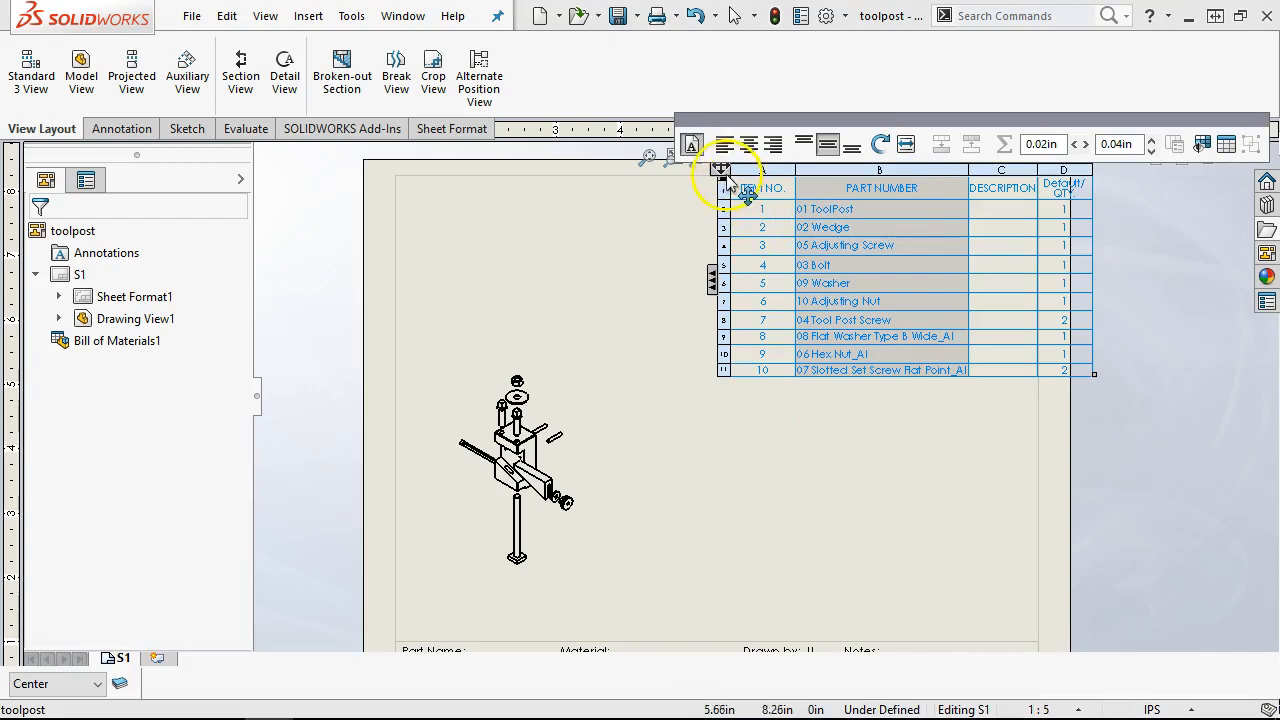
left_click_drag(722, 173, 677, 177)
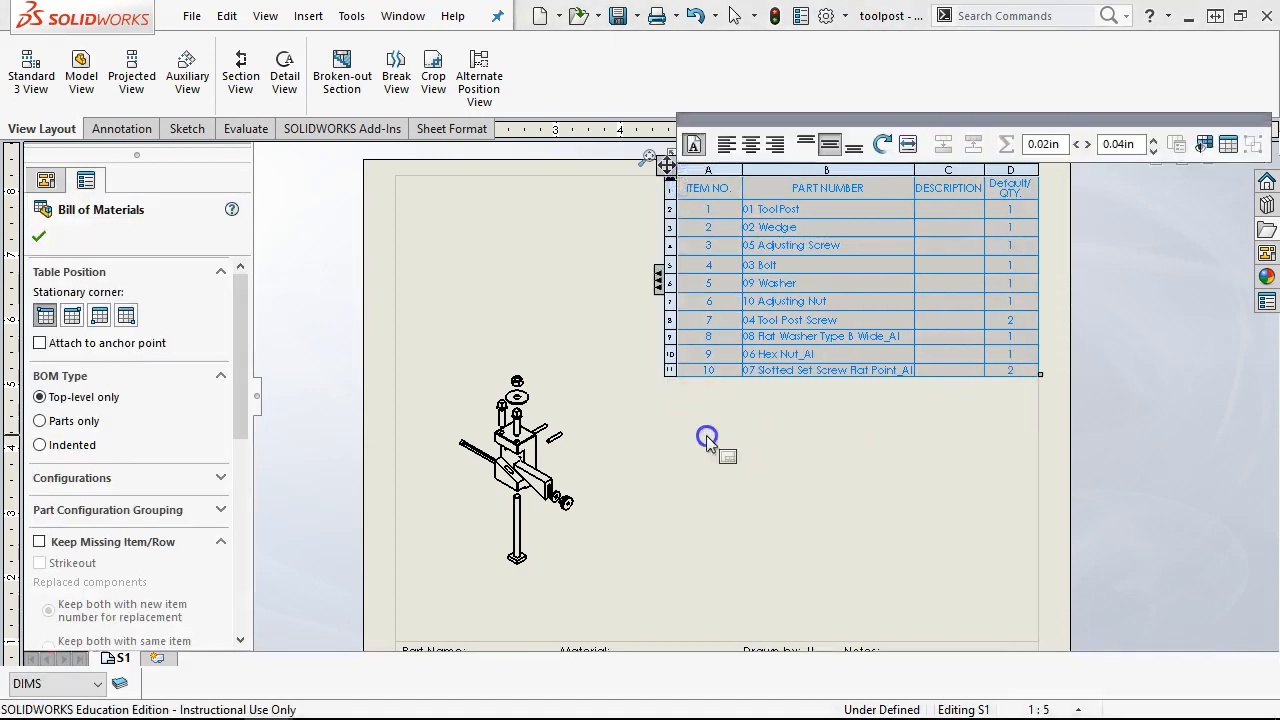
left_click(706, 437)
Step: Set the sheet scale to 1:2 and move the enlarged exploded view inside the sheet border, beside the bill of materials
left_click(556, 398)
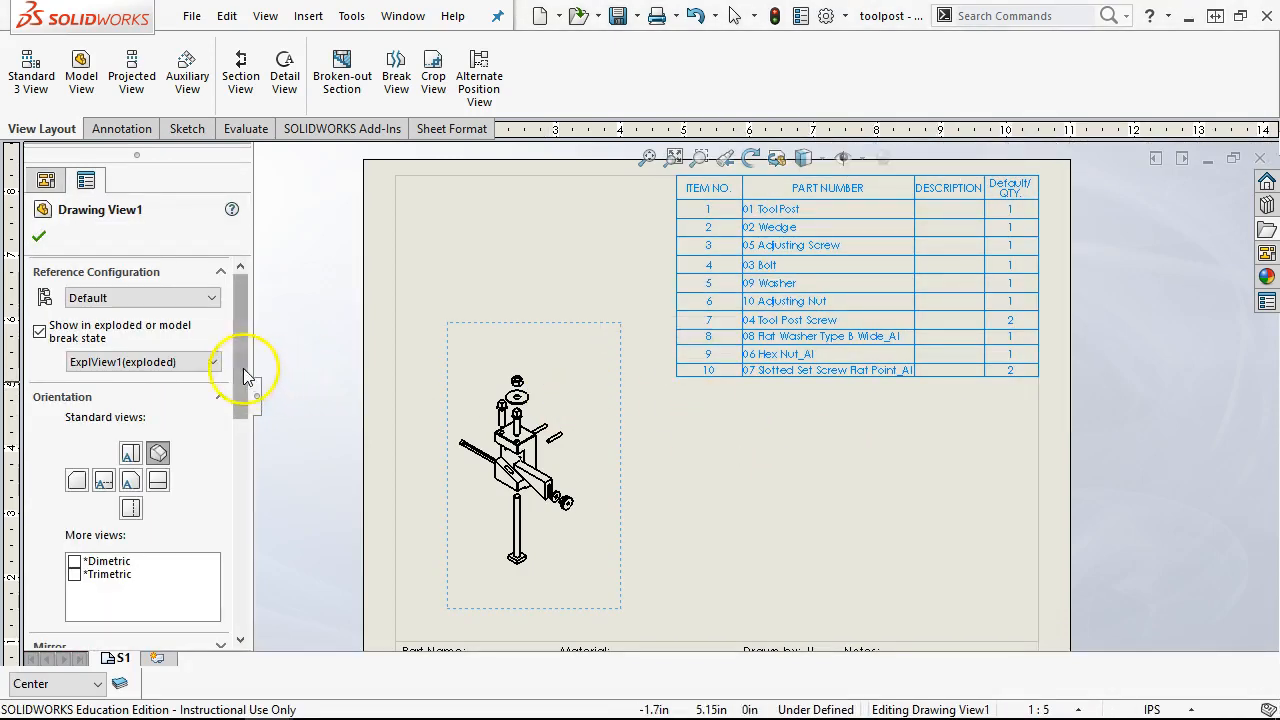
left_click(815, 494)
left_click(1043, 700)
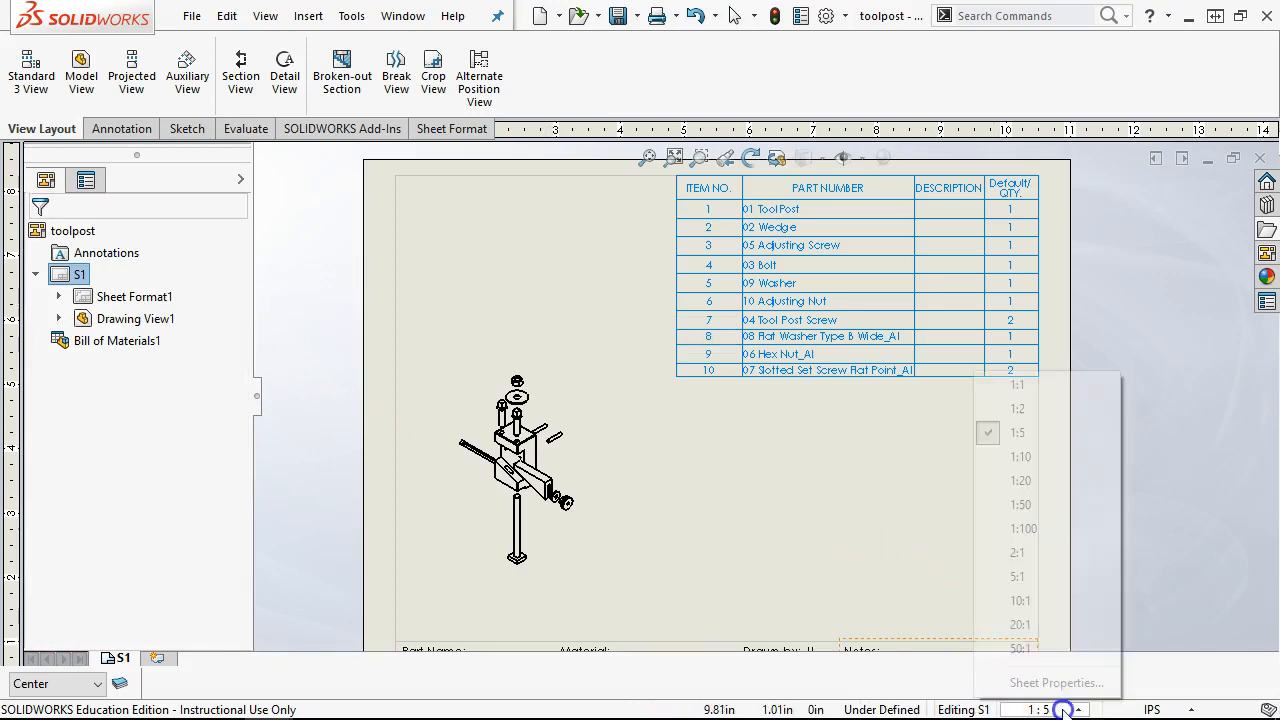
left_click(1022, 412)
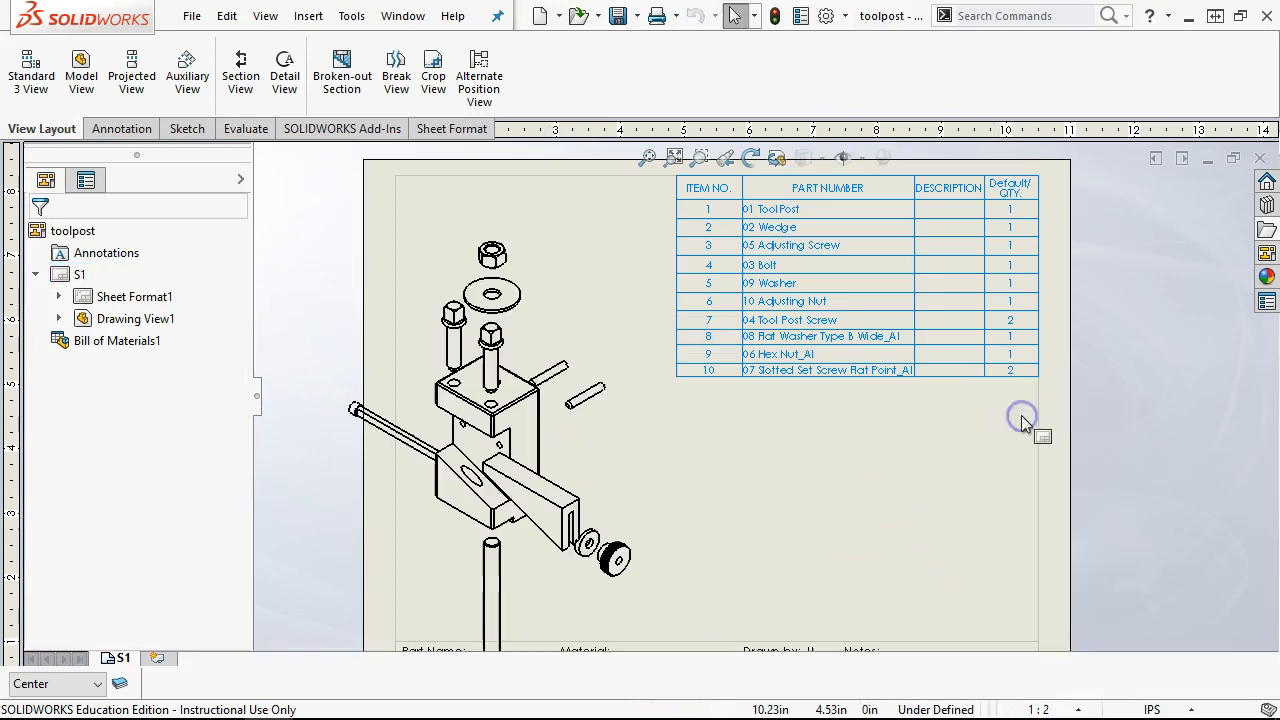
mouse_move(737, 466)
left_mouse_down()
mouse_move(737, 408)
mouse_move(793, 388)
left_mouse_up()
left_click(850, 459)
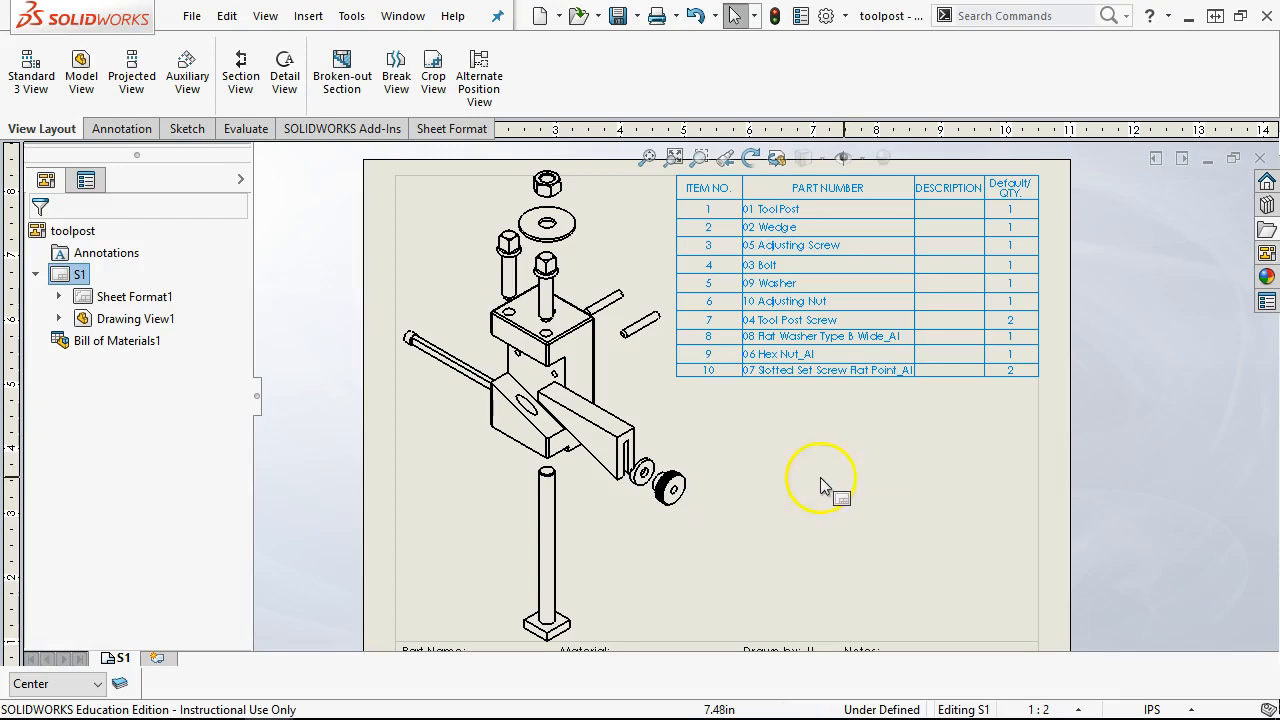
left_click(854, 491)
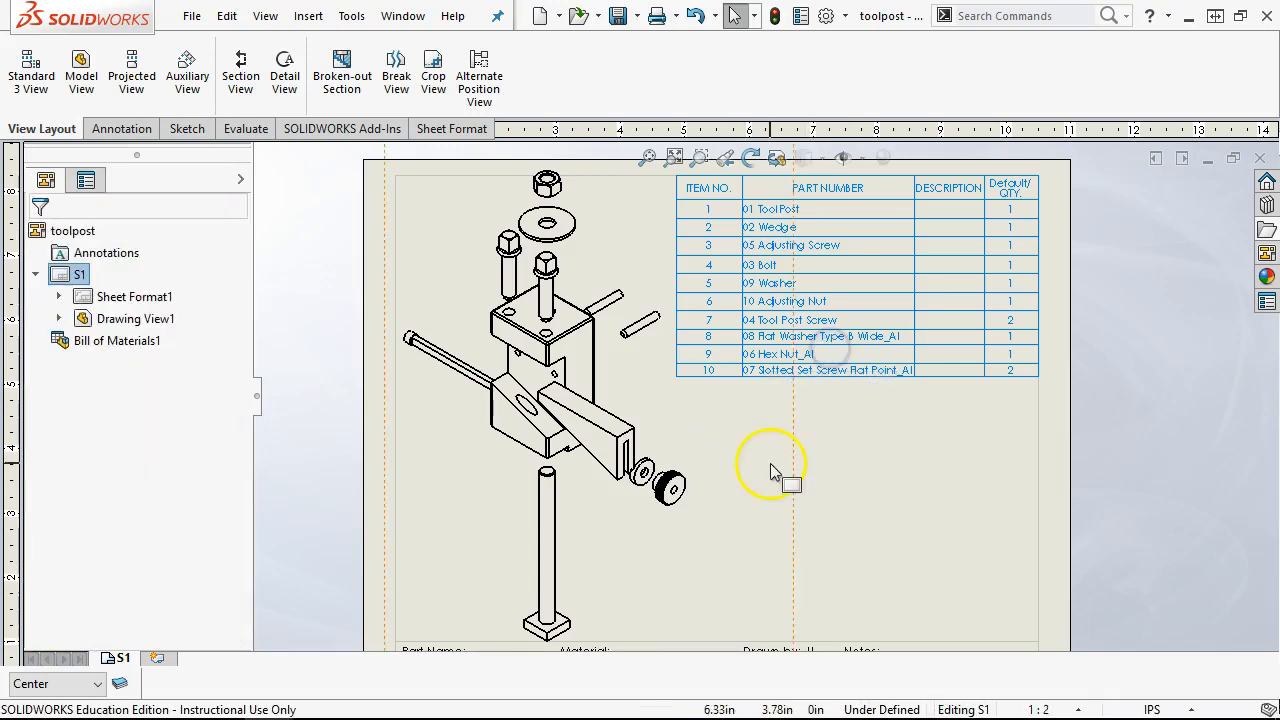
Step: Set the scale of sheet S1 to 1:3 and reposition the exploded view in the space beside the bill of materials
left_click(1080, 708)
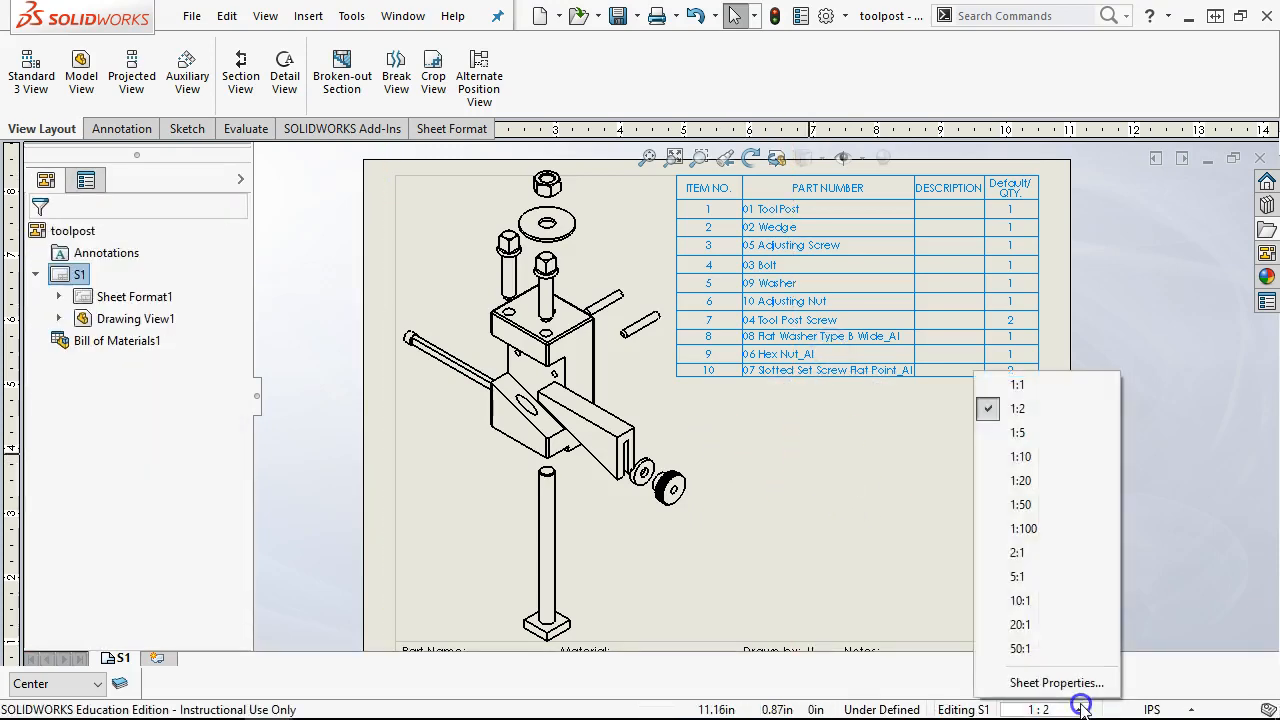
left_click(1060, 682)
left_click(500, 170)
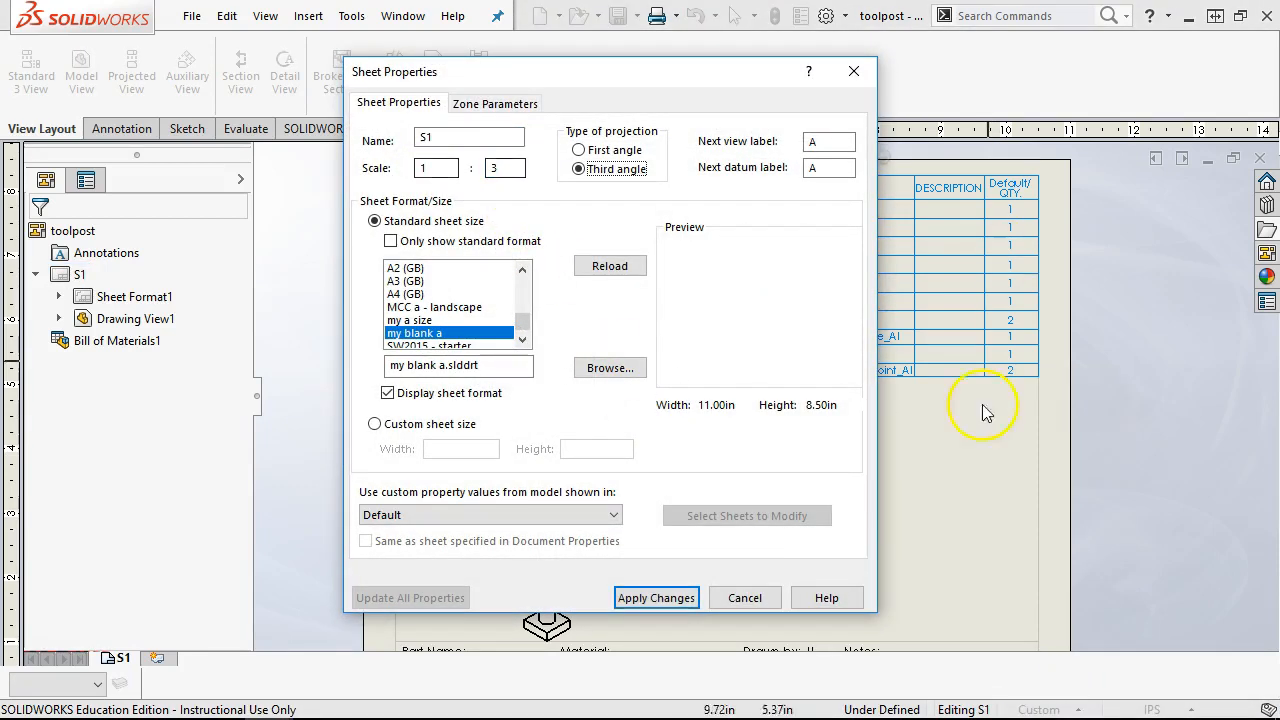
left_click(656, 597)
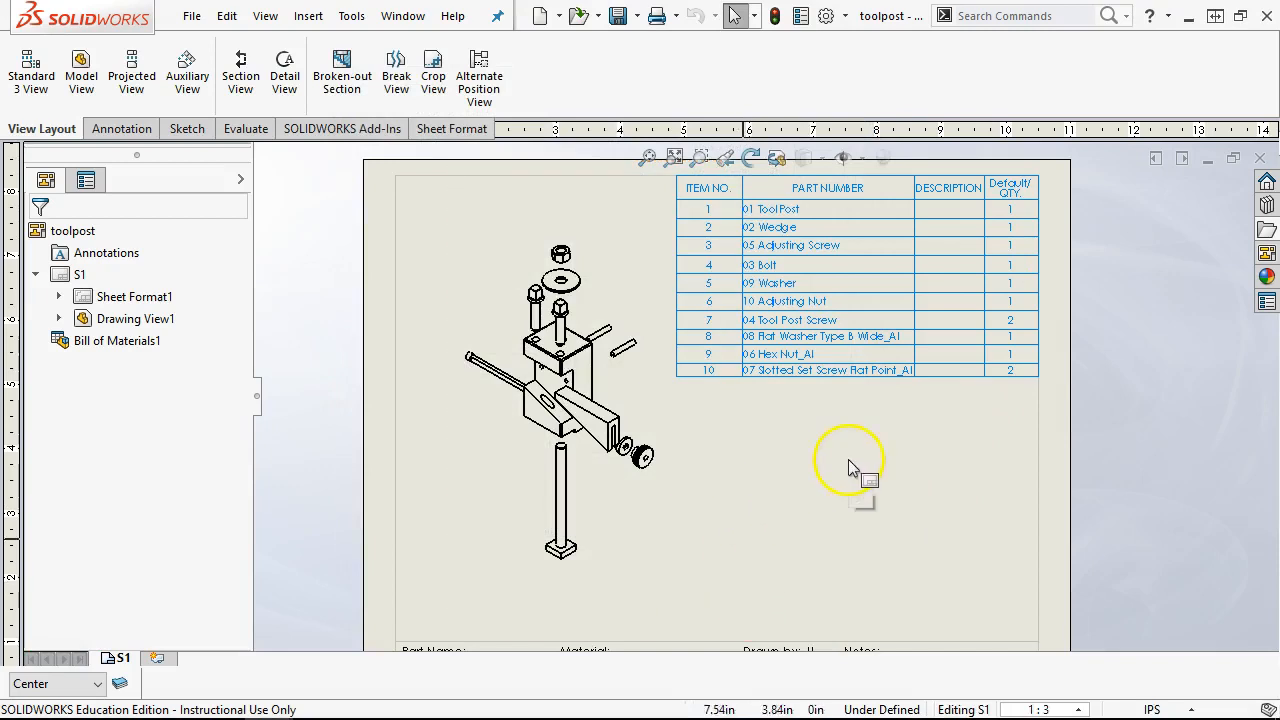
left_click(727, 517)
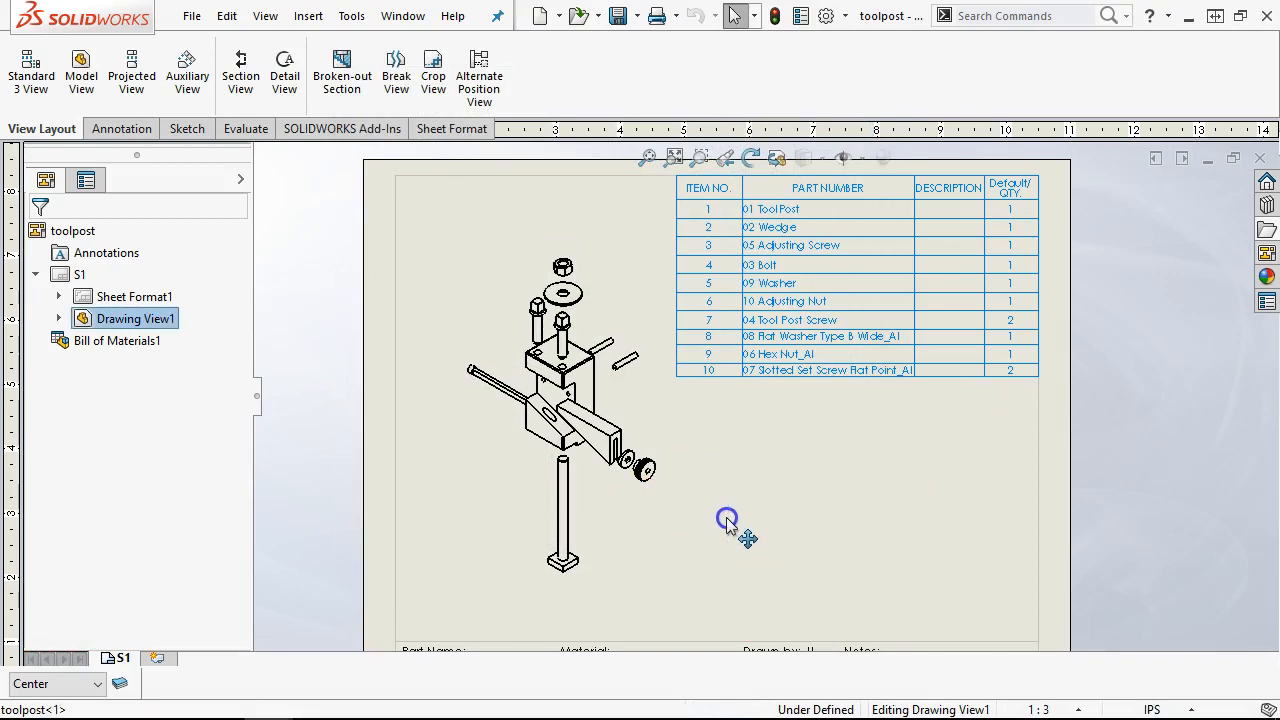
Step: Add auto balloons to the exploded view, stacking them in one column along the view's left side
left_click(124, 130)
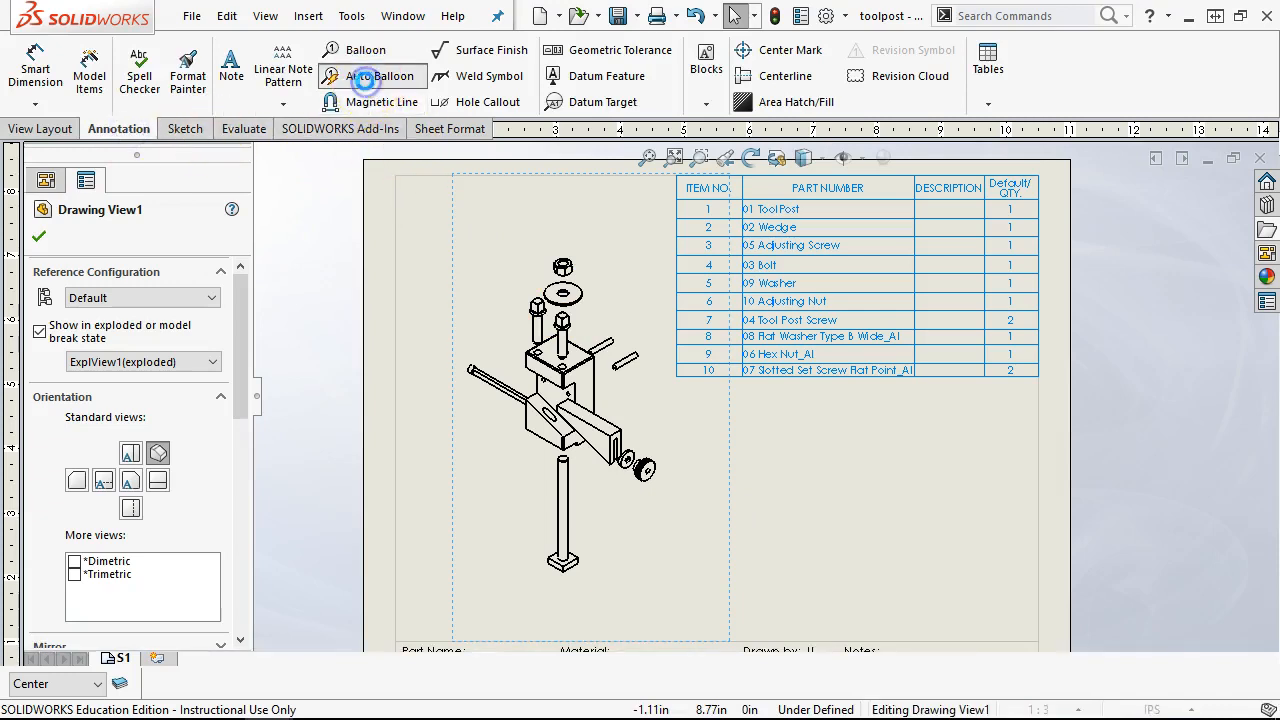
left_click(369, 84)
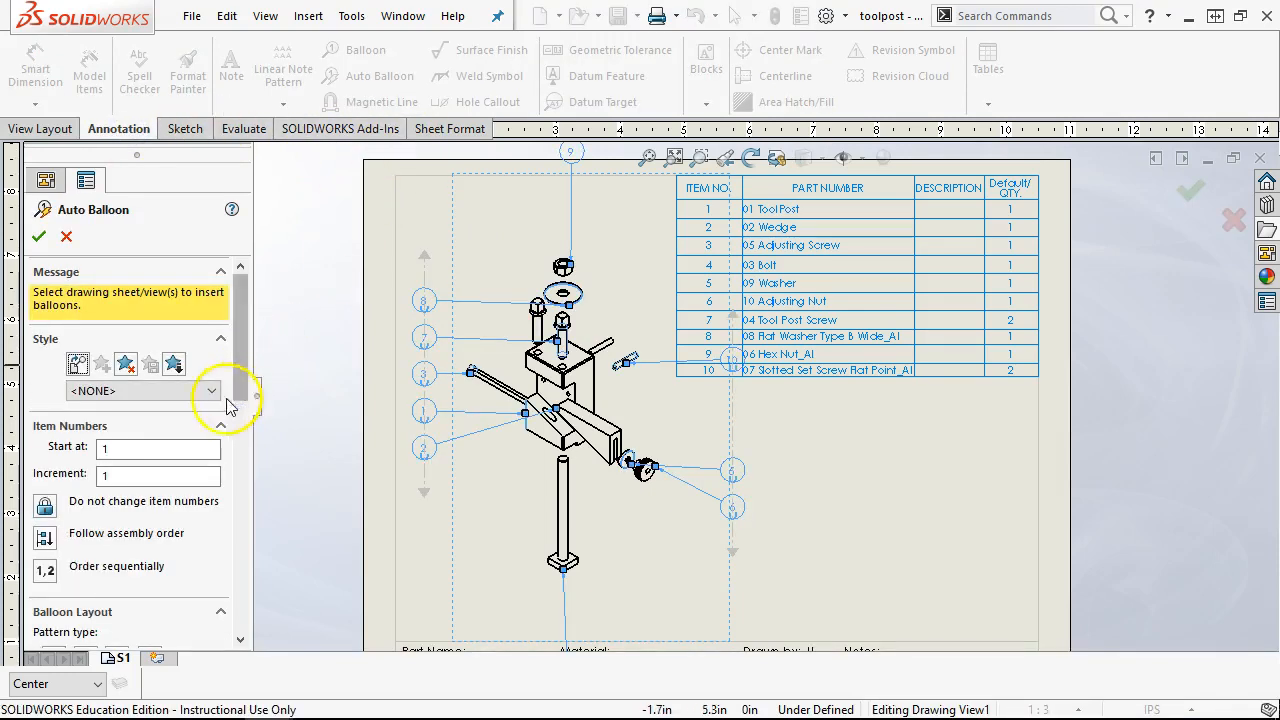
left_click_drag(242, 381, 244, 466)
left_click(117, 396)
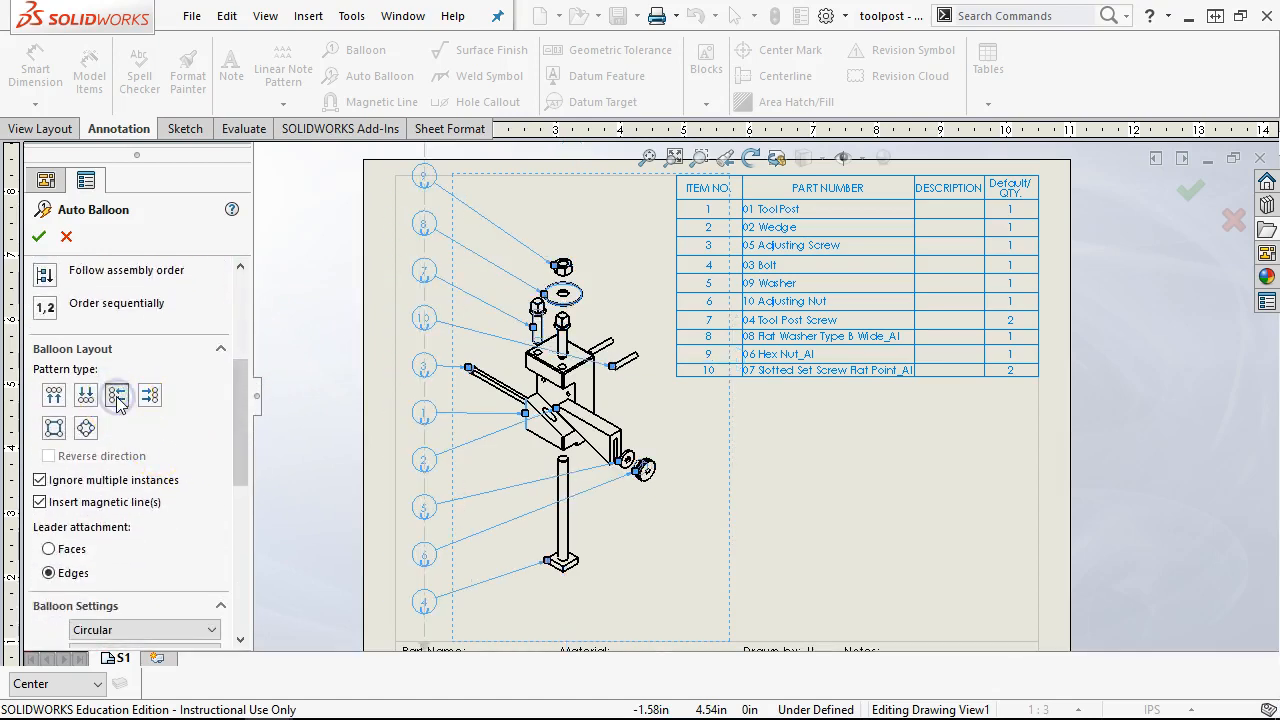
left_click(40, 235)
key("f")
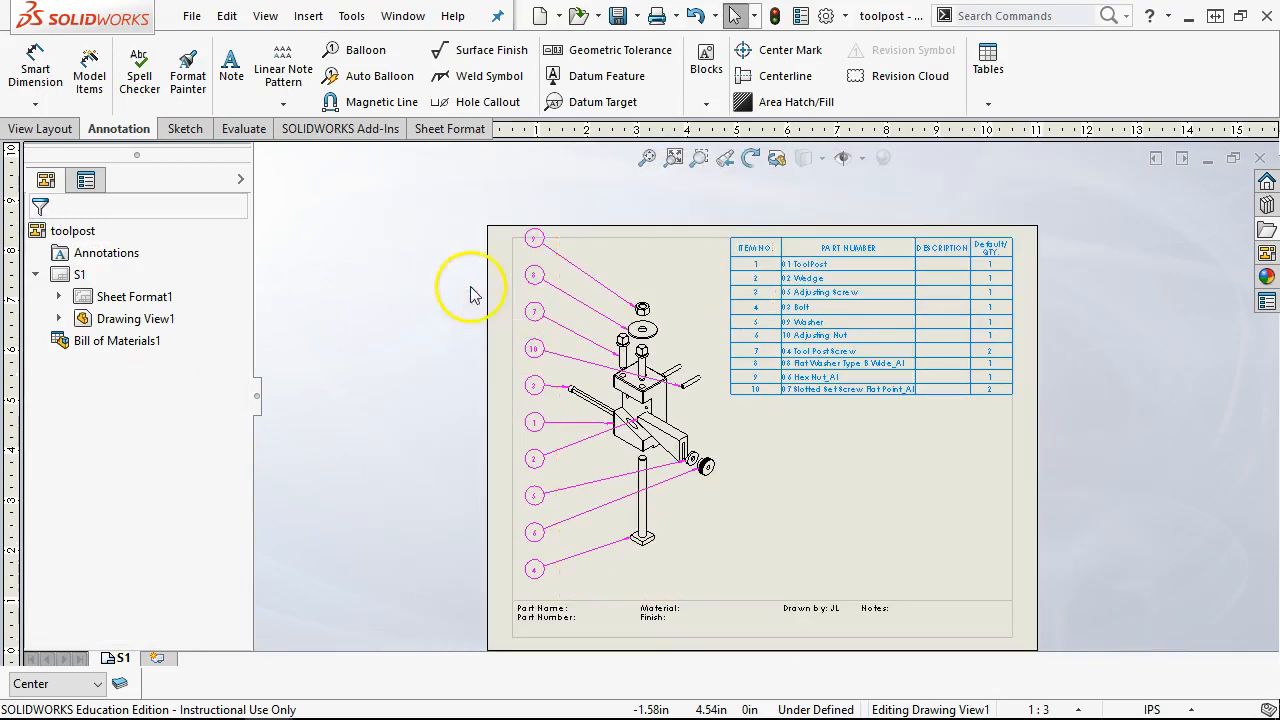
Step: Shorten the balloons' magnetic line at its upper end and shift the column slightly right so all balloons lie inside the sheet border
left_click(536, 238)
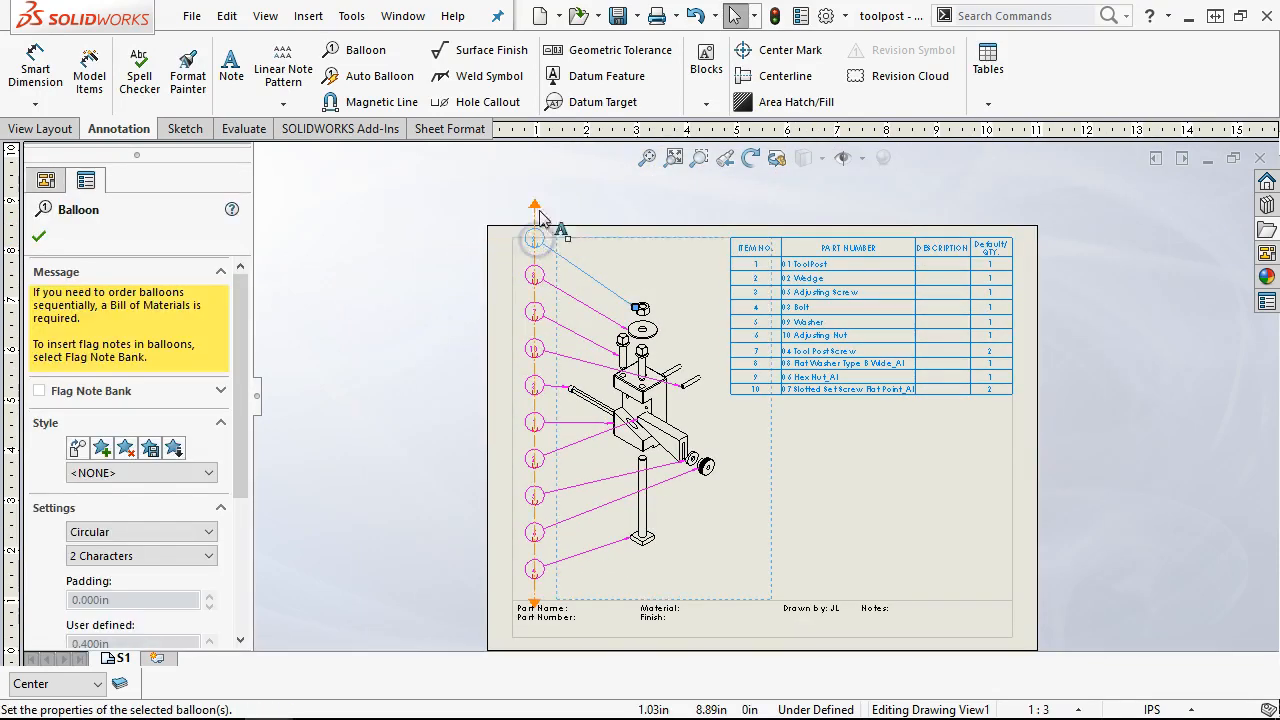
left_click_drag(537, 205, 540, 247)
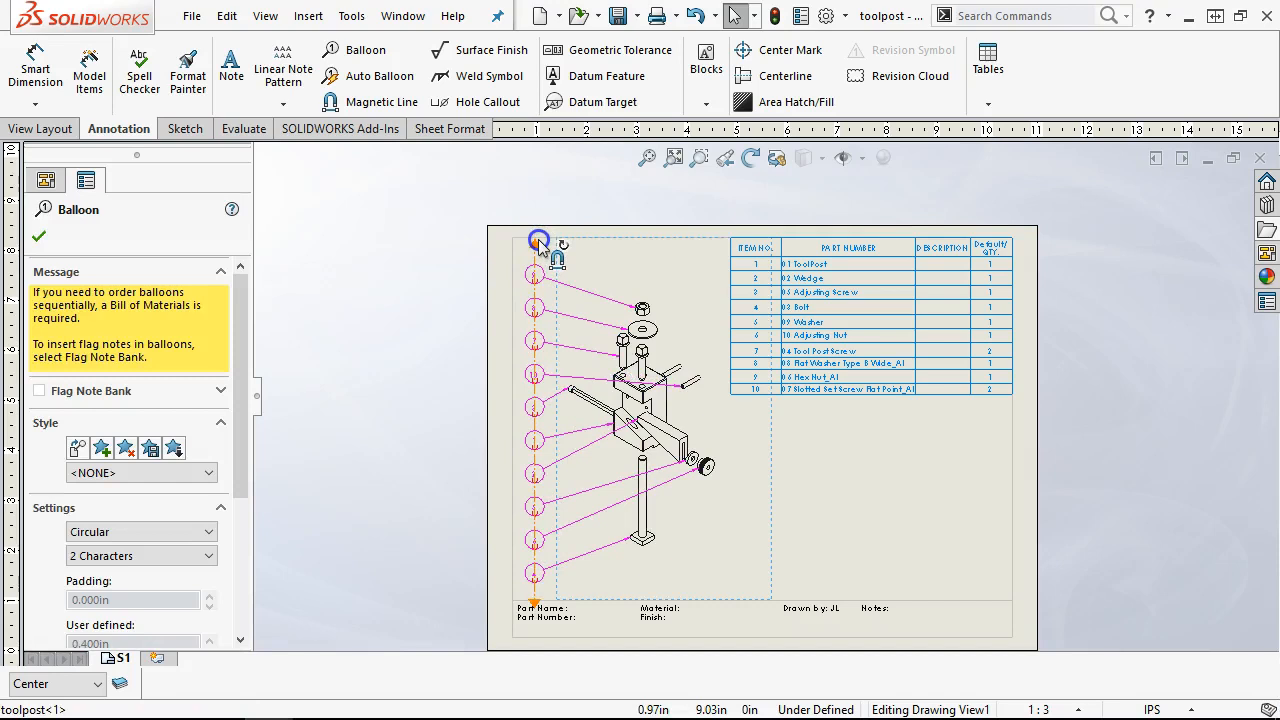
left_click(540, 249)
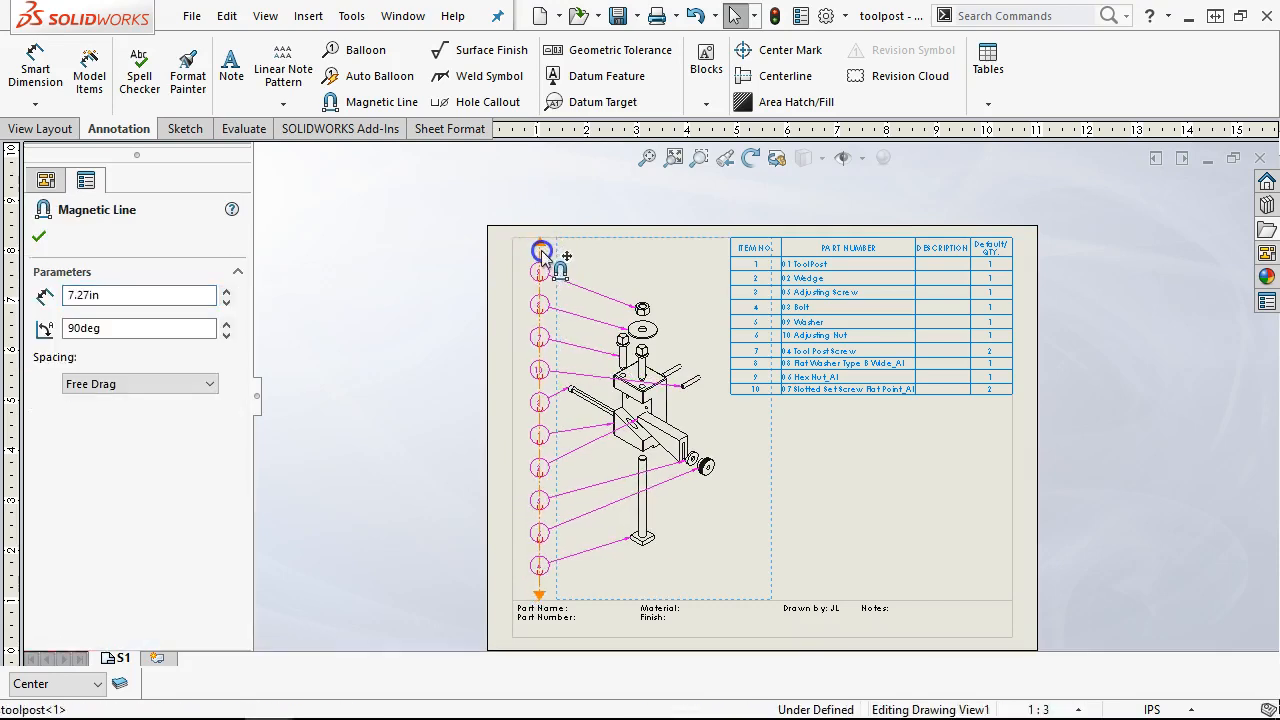
left_click(884, 487)
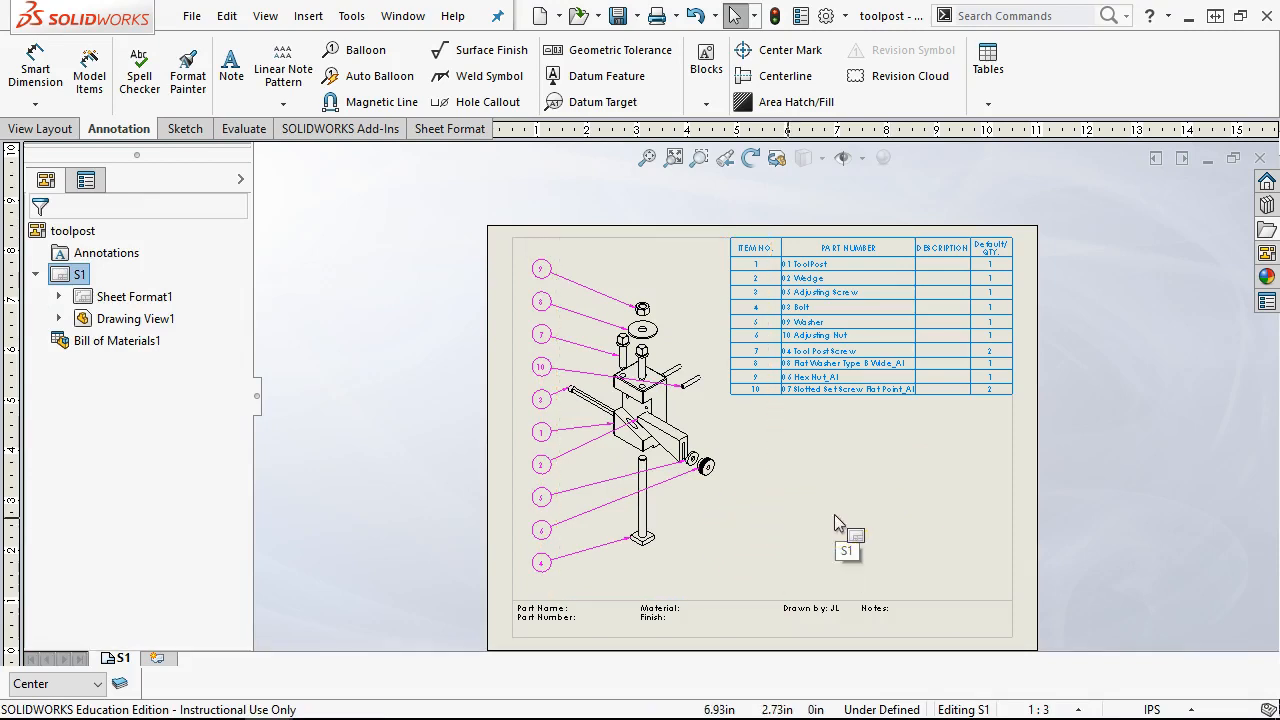
Step: Insert a front view of the toolpost's collapsed configuration, with the exploded state turned off, below the bill of materials
scroll(730, 462, "down", 3)
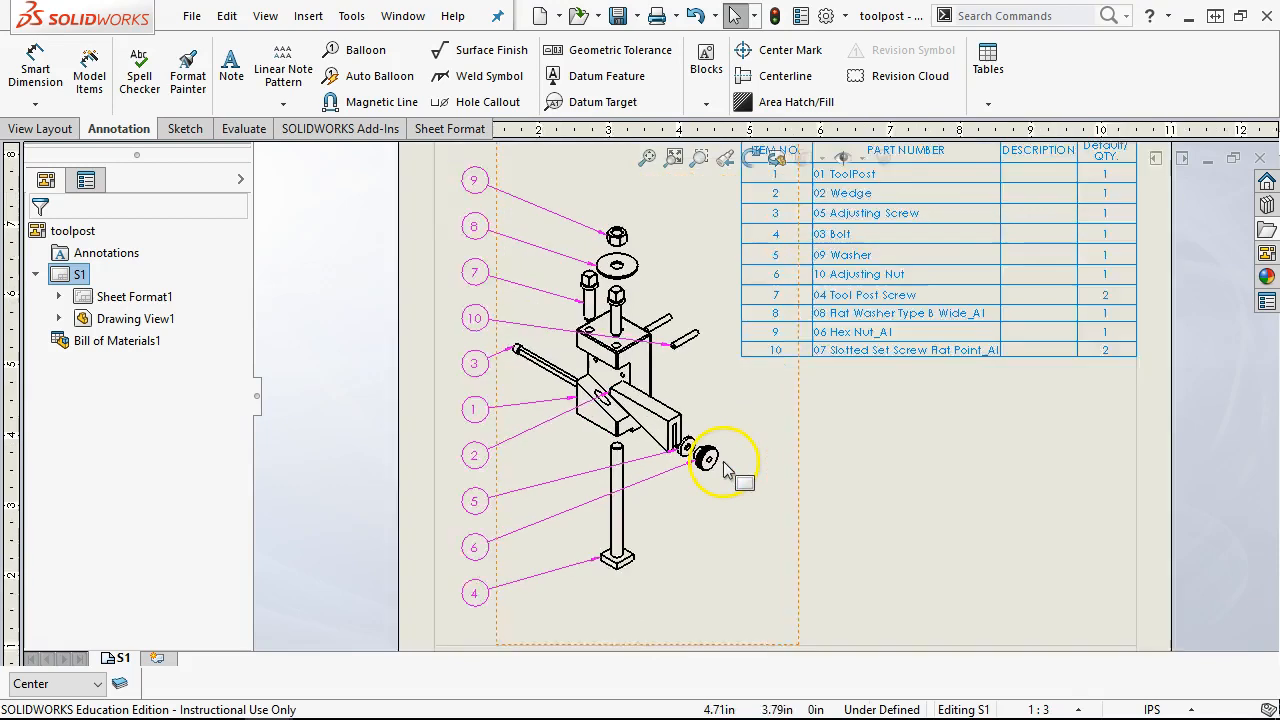
scroll(905, 512, "up", 3)
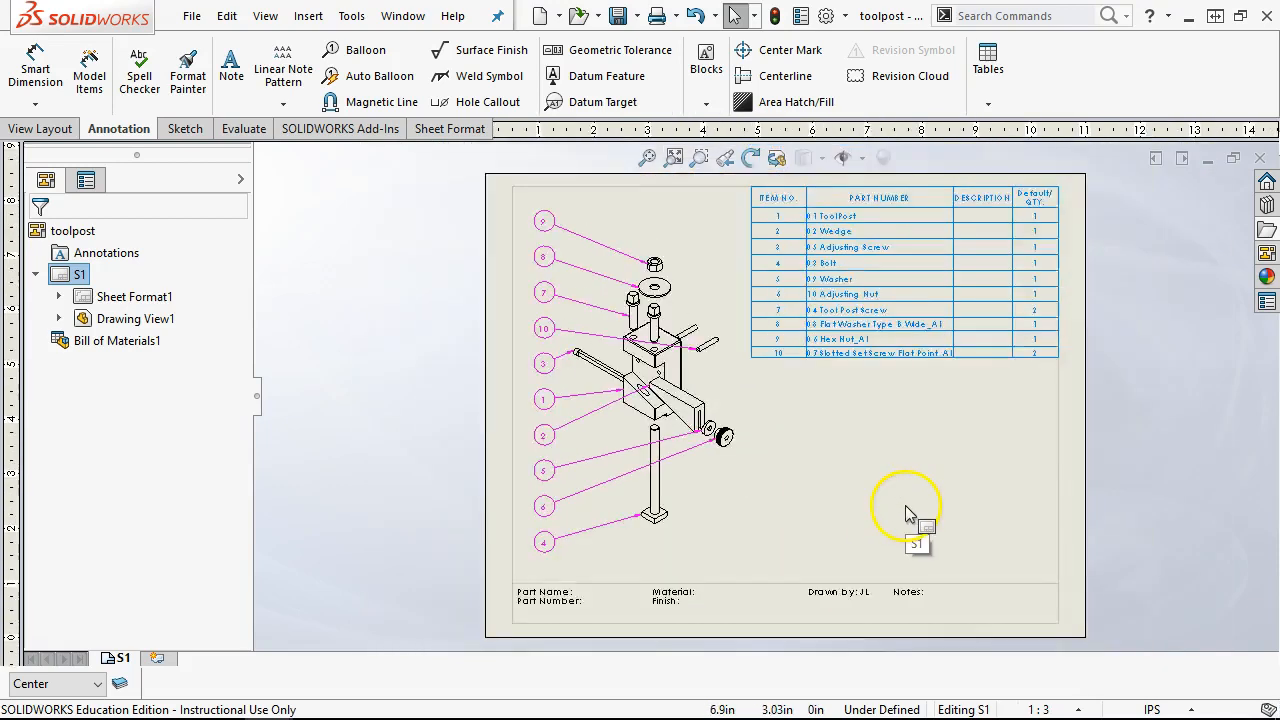
scroll(906, 508, "down", 2)
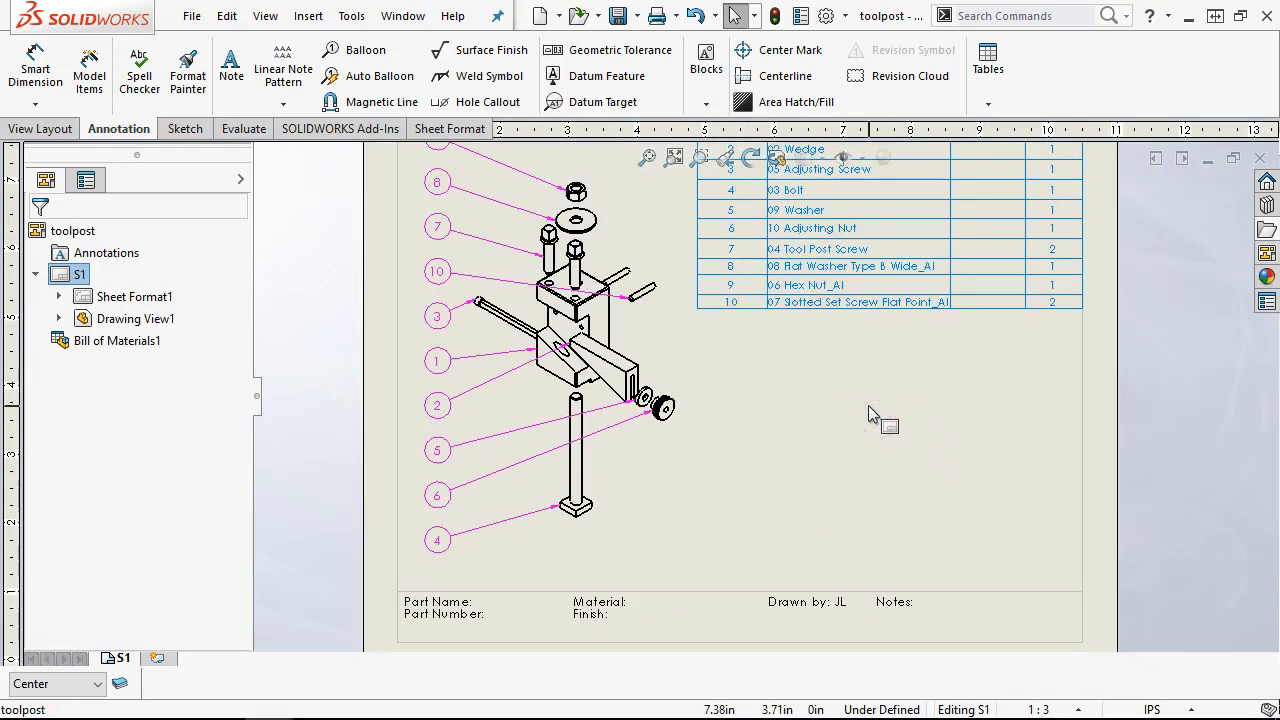
left_click(30, 131)
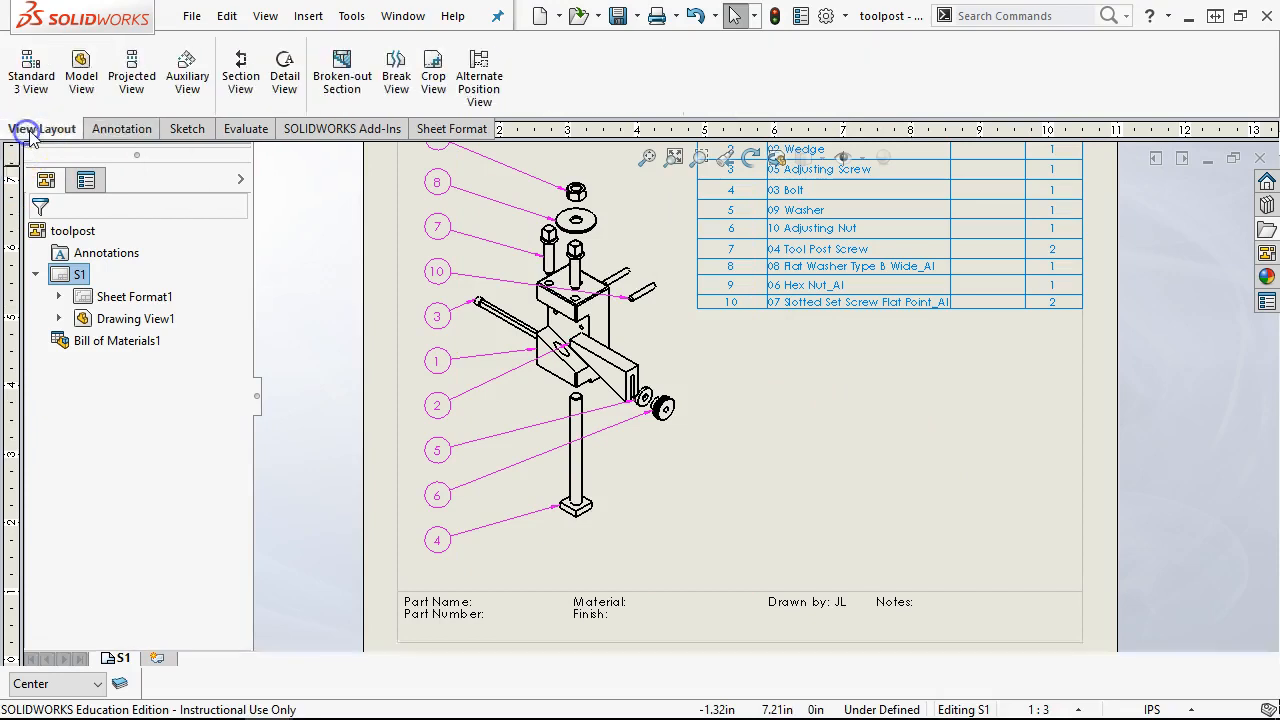
left_click(79, 80)
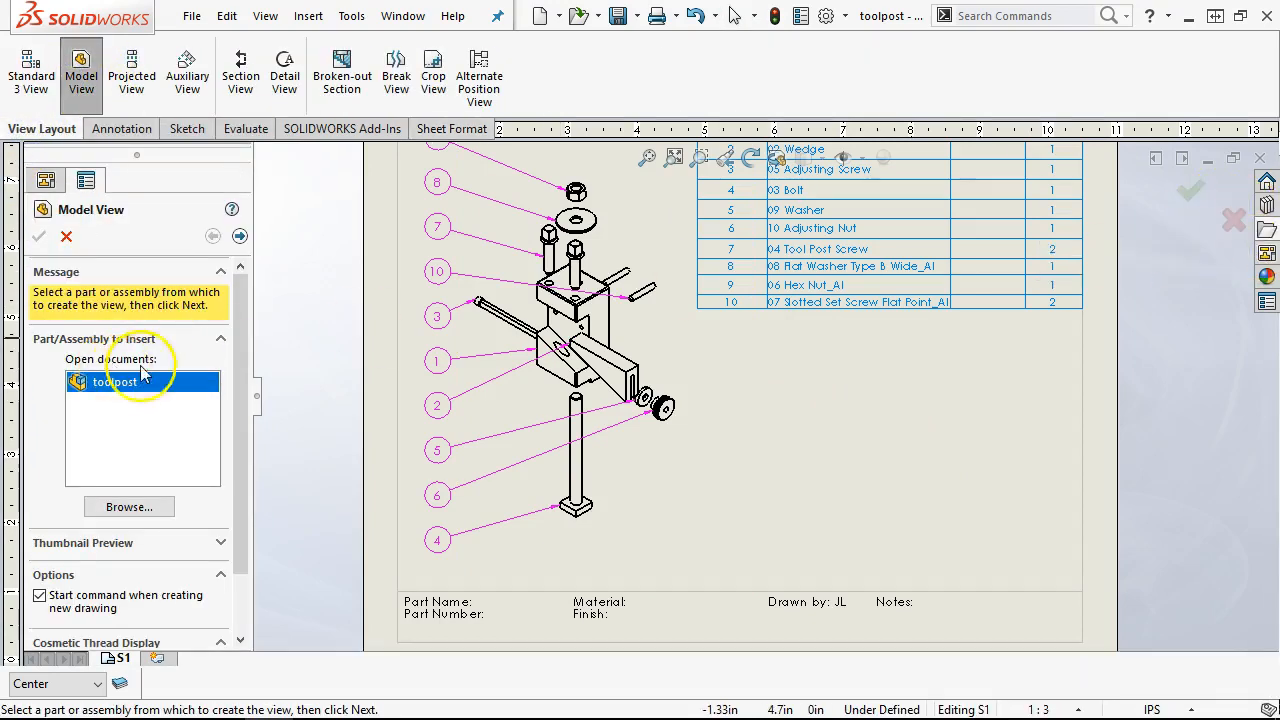
left_click(240, 236)
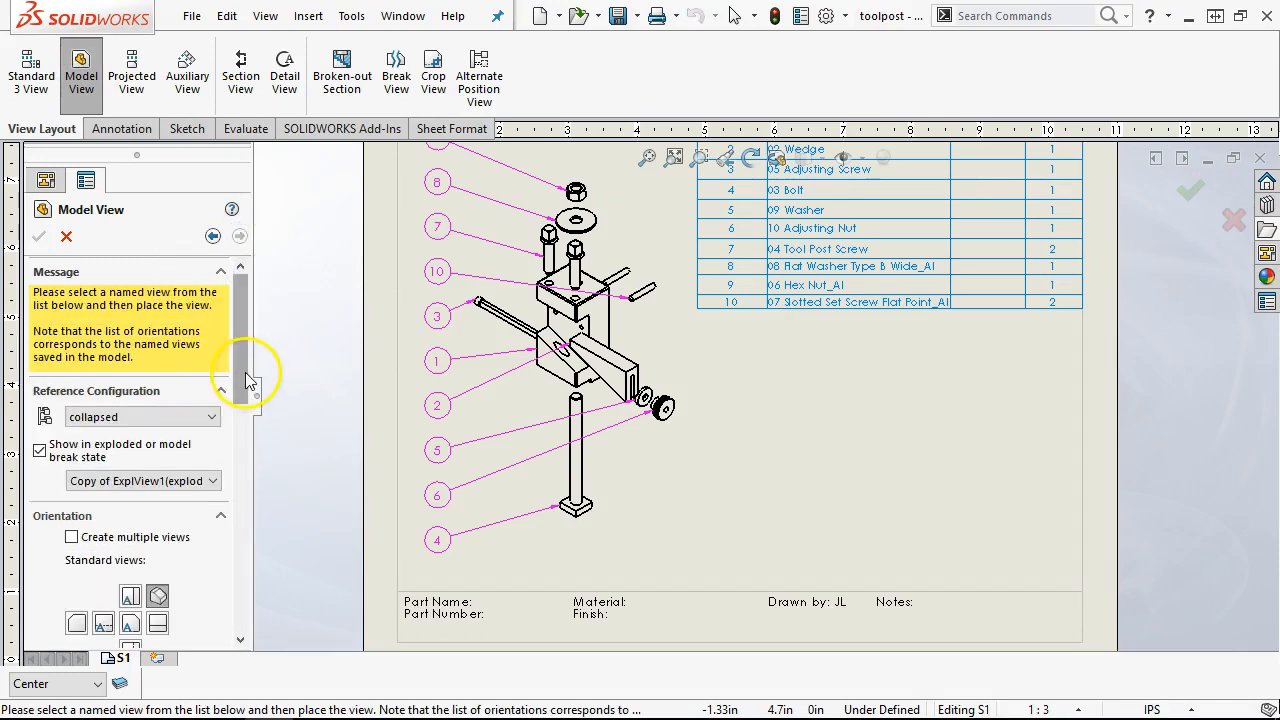
left_click(40, 451)
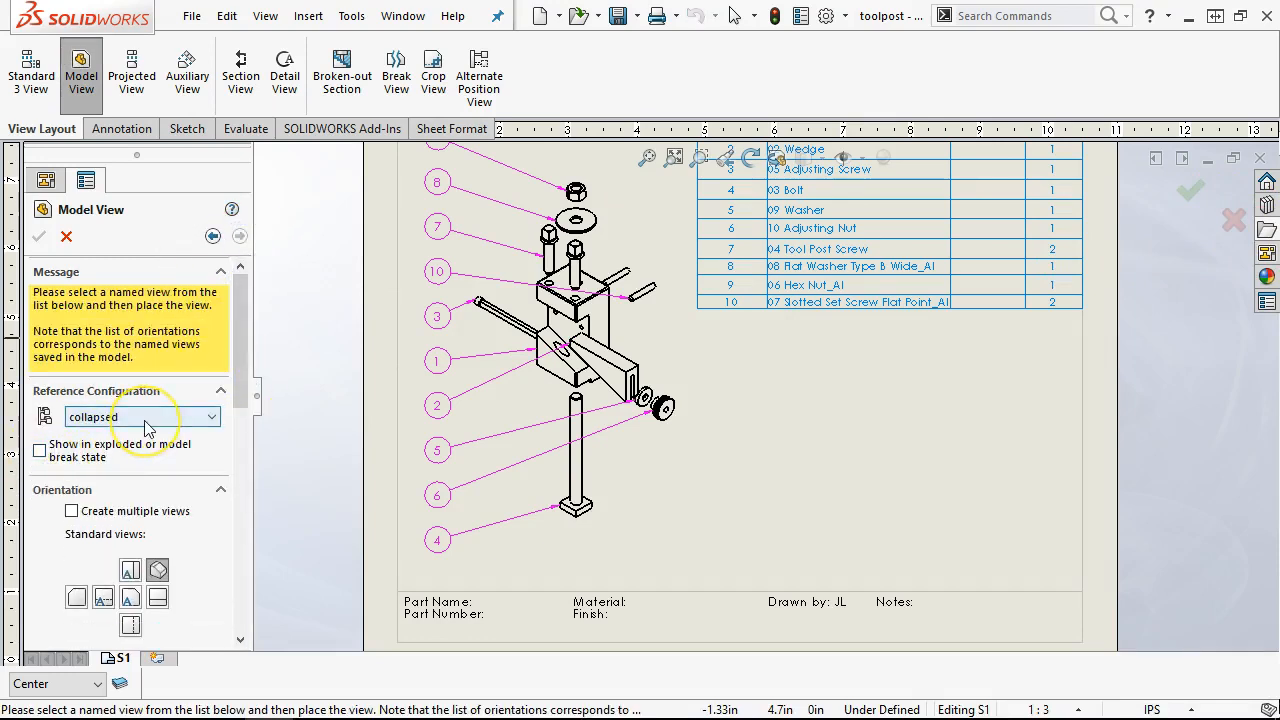
left_click_drag(242, 400, 240, 428)
left_click(130, 460)
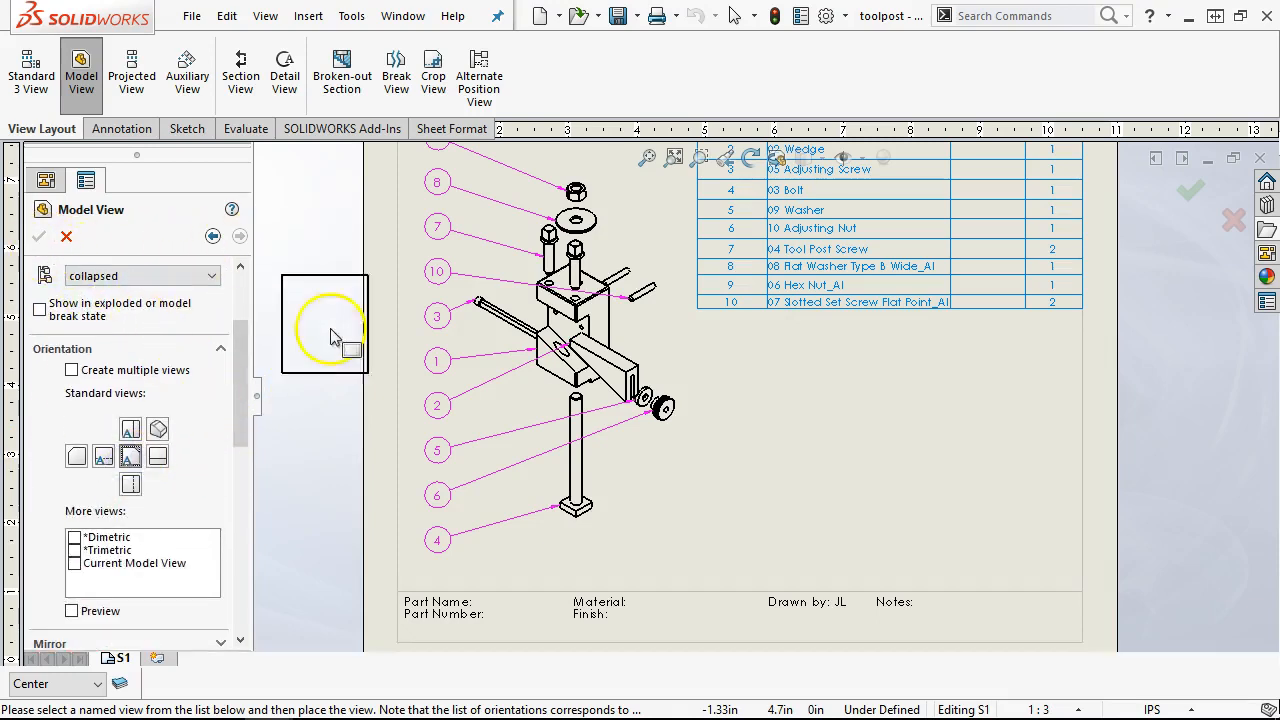
left_click(824, 436)
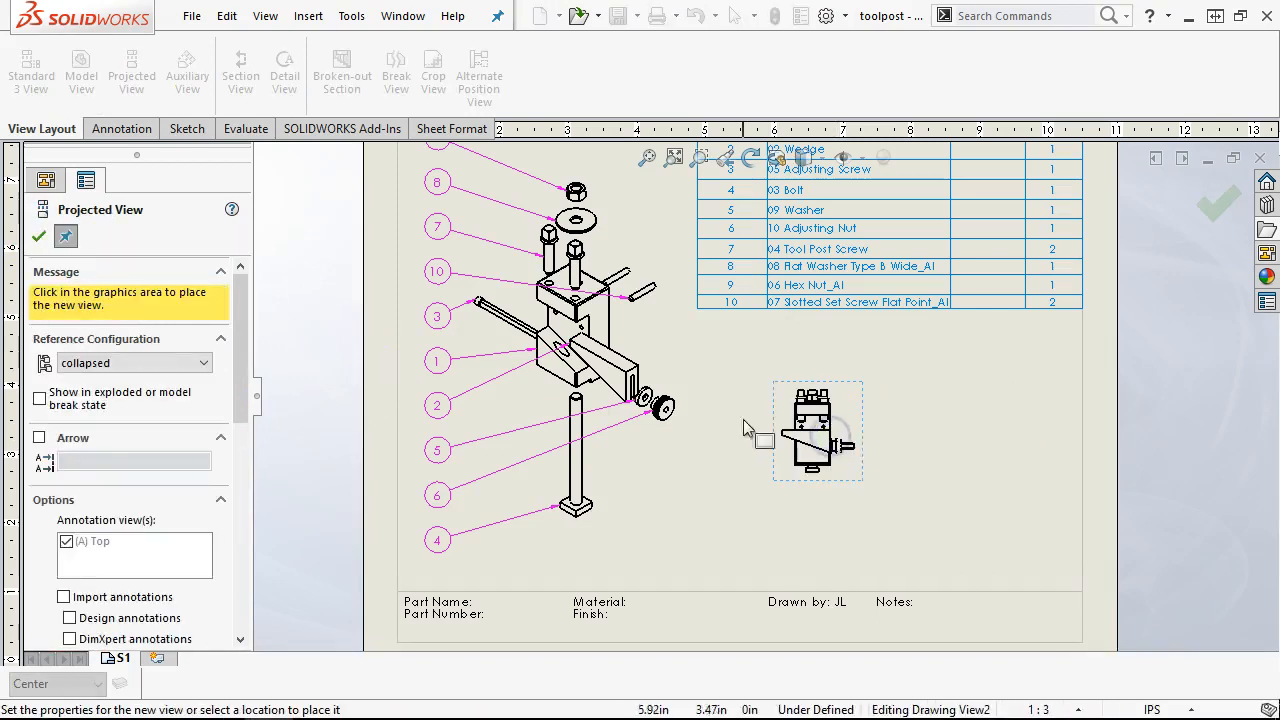
Step: Finish placing views without adding a projected one, and move the front view farther right in the open area below the bill of materials
left_click_drag(242, 352, 243, 534)
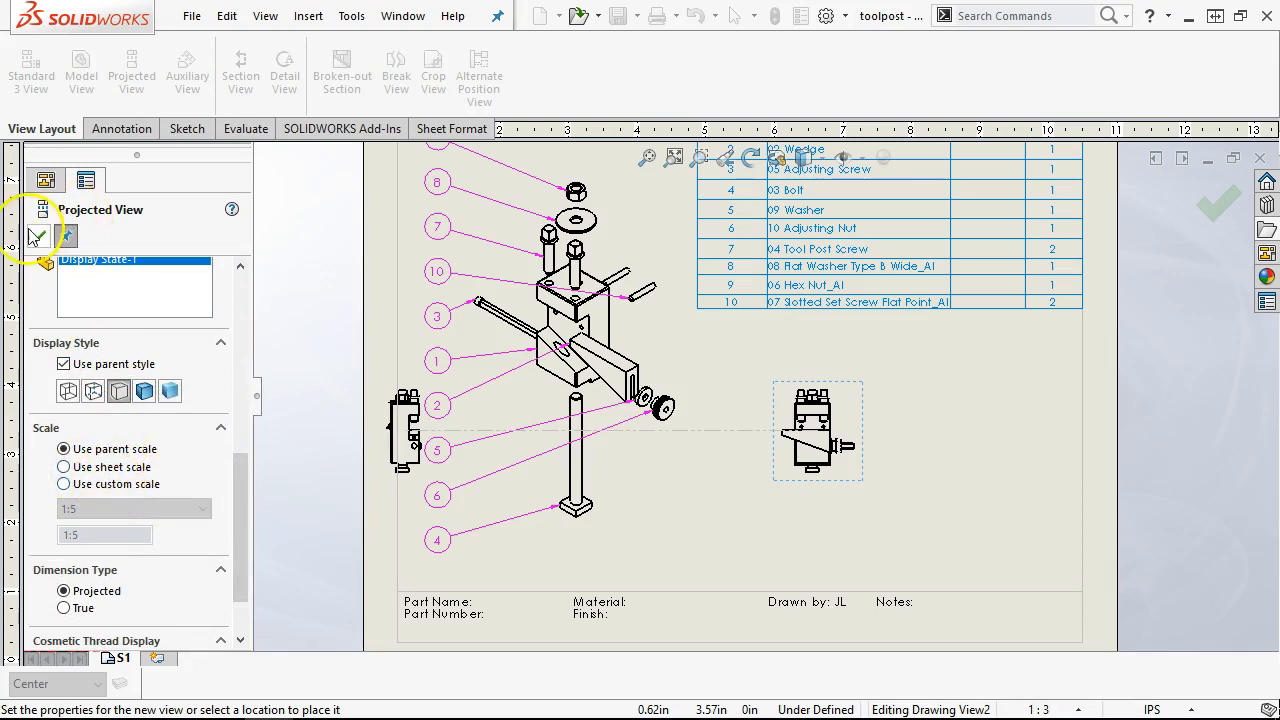
left_click(876, 421)
left_click(851, 415)
mouse_move(852, 395)
left_mouse_down()
mouse_move(895, 394)
mouse_move(895, 420)
mouse_move(918, 408)
left_mouse_up()
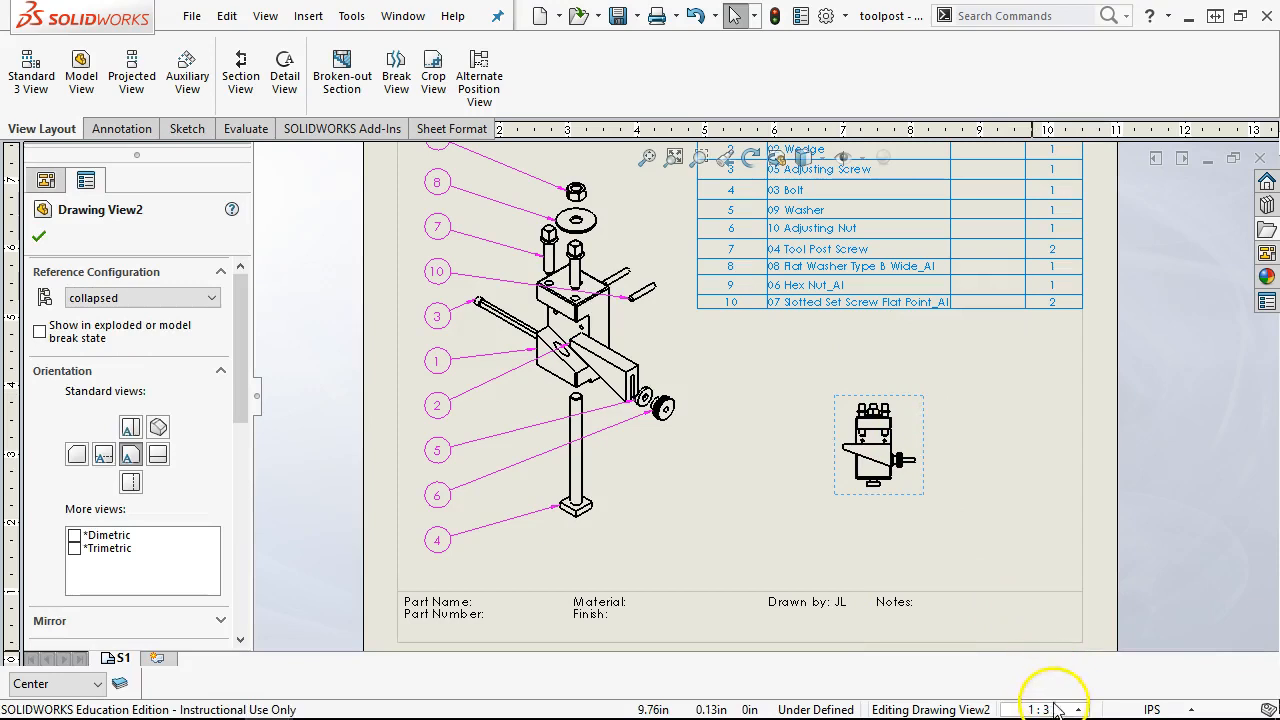
Step: Try a sheet scale of 1:2, and return sheet S1 to a scale of 1:3
left_click(1045, 709)
left_click(1031, 392)
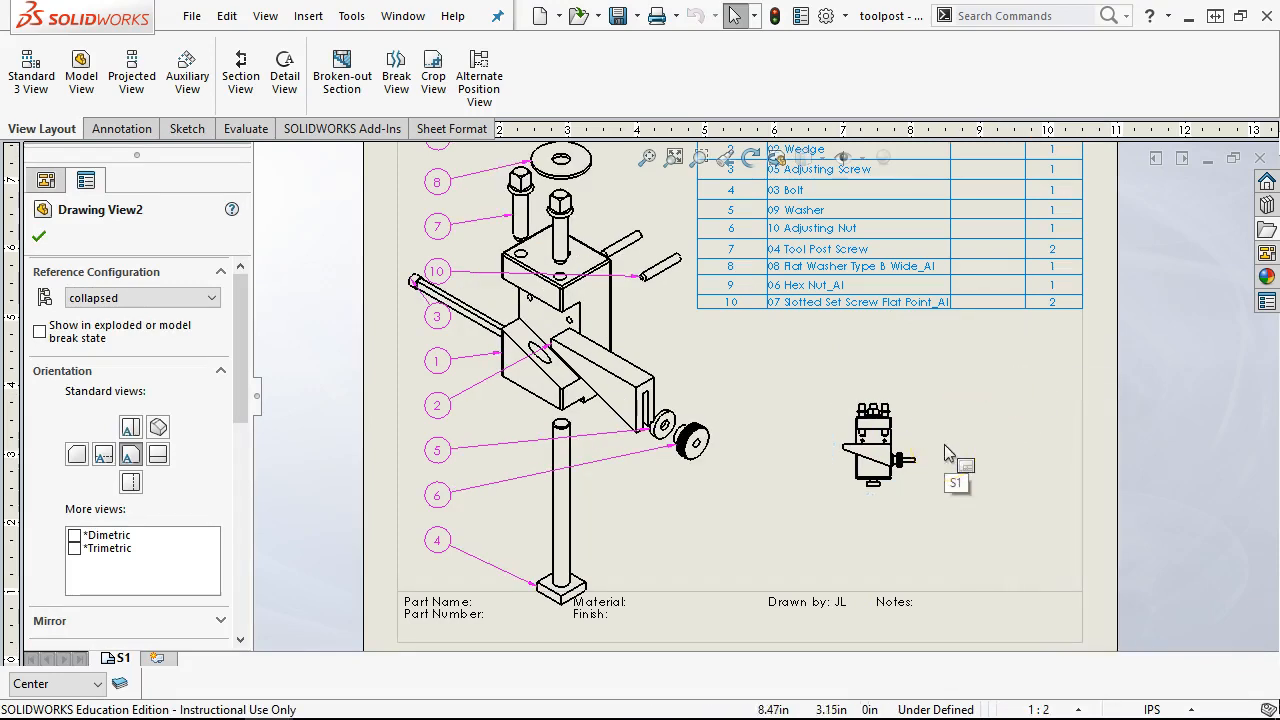
left_click(1078, 710)
left_click(1052, 680)
double_click(492, 168)
type("3")
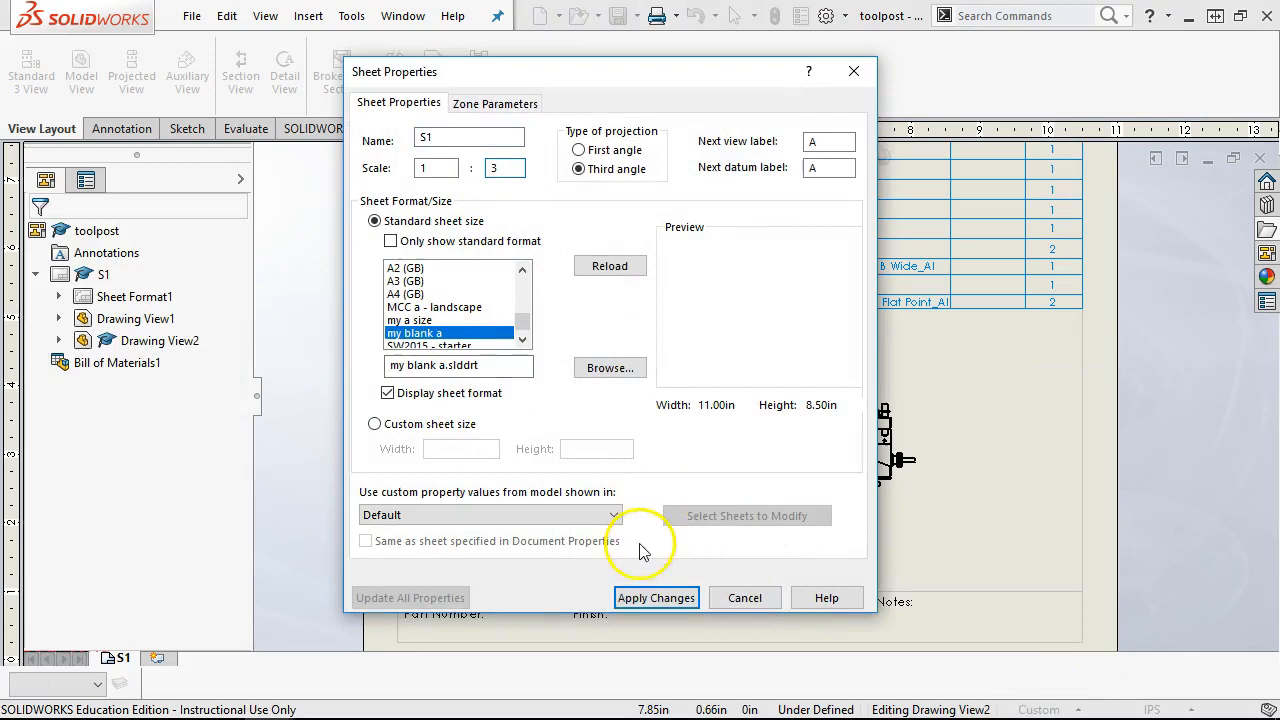
left_click(655, 597)
Step: Give the front view a user-defined custom scale of 1:2 and nudge it slightly right and down
left_click(903, 404)
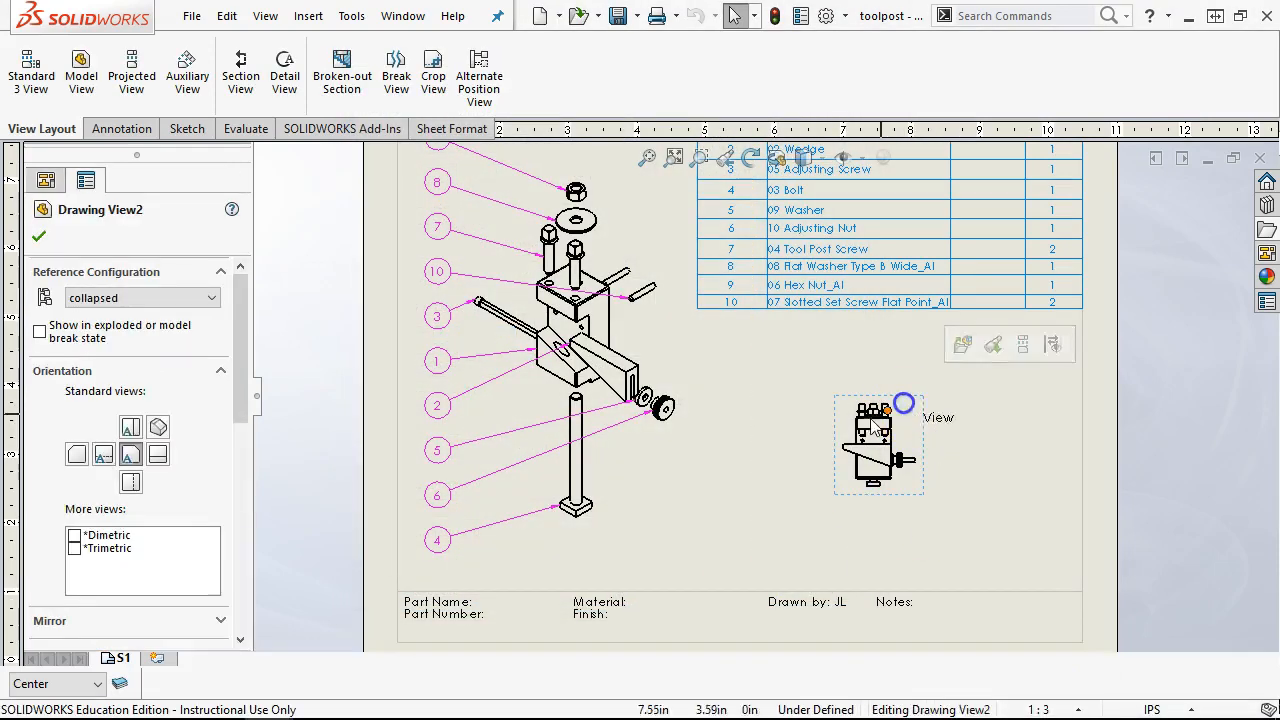
left_click_drag(251, 351, 258, 566)
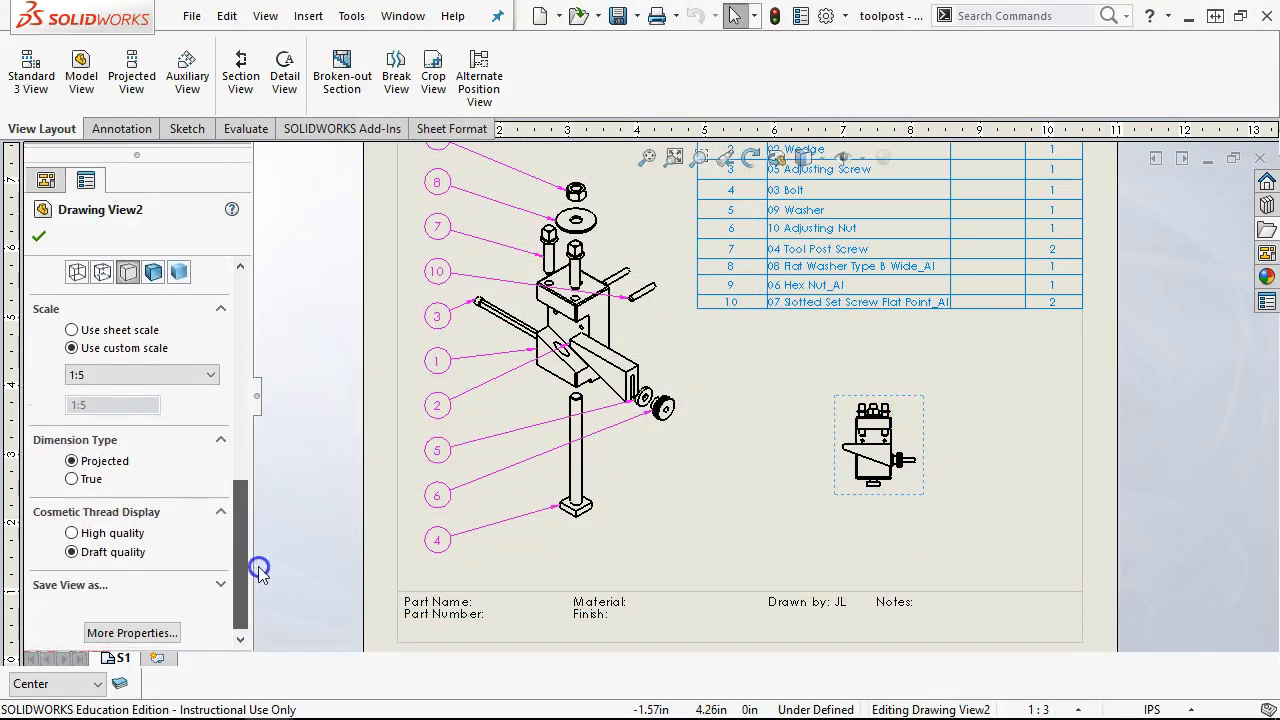
left_click(190, 380)
scroll(195, 378, "up", 2)
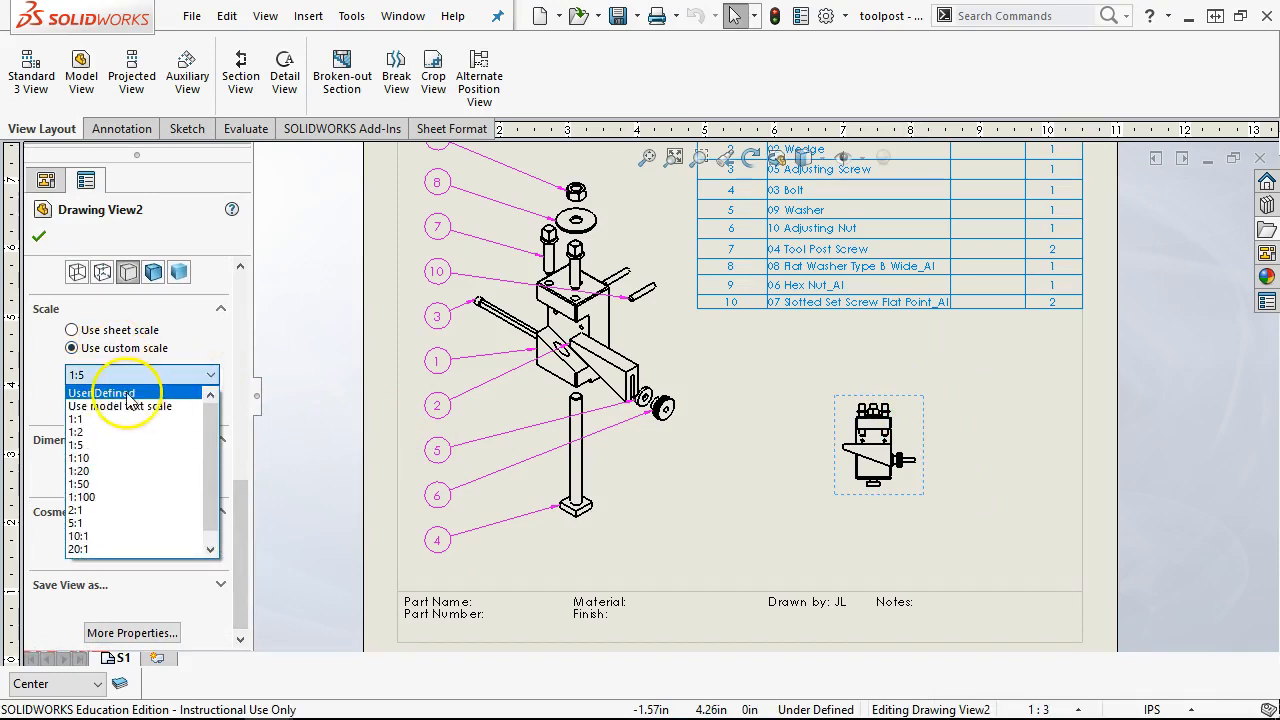
left_click(130, 400)
left_click(80, 405)
key("BackSpace")
type("2")
left_click(39, 236)
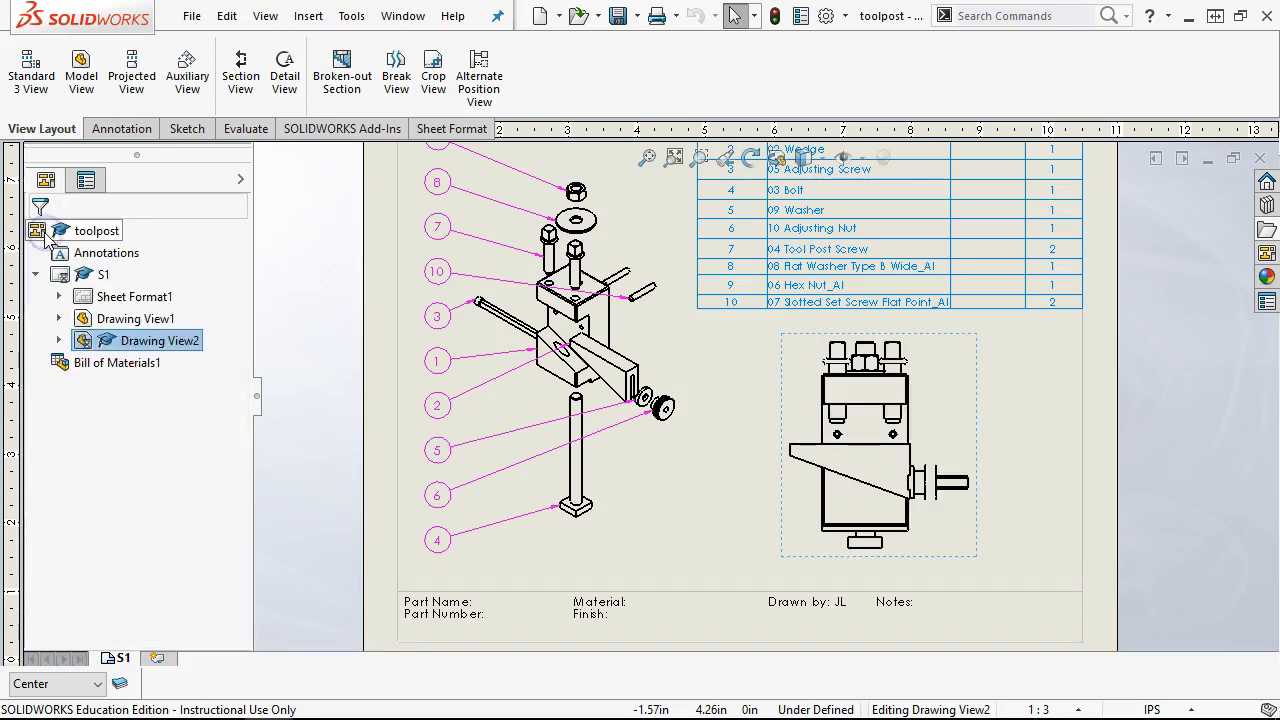
left_click_drag(975, 418, 986, 423)
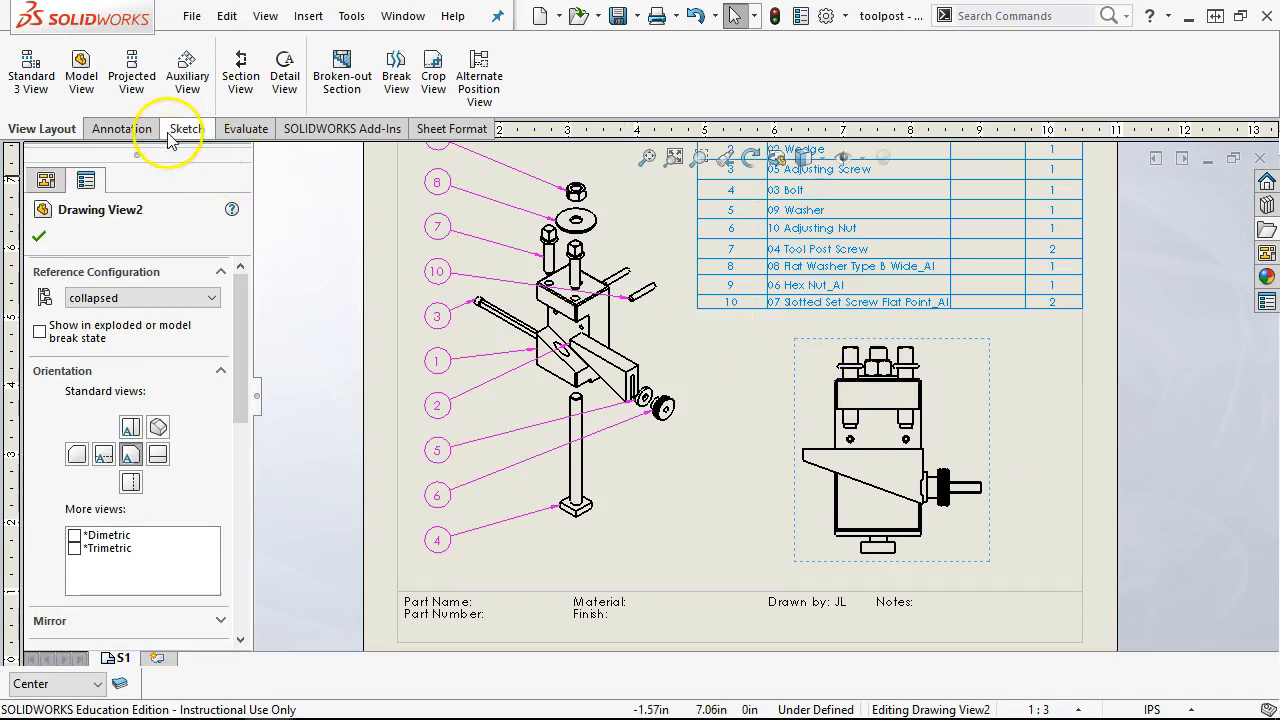
Step: Add an alternate position view to the front view, using the existing extended configuration to overlay it on the collapsed one
left_click(477, 88)
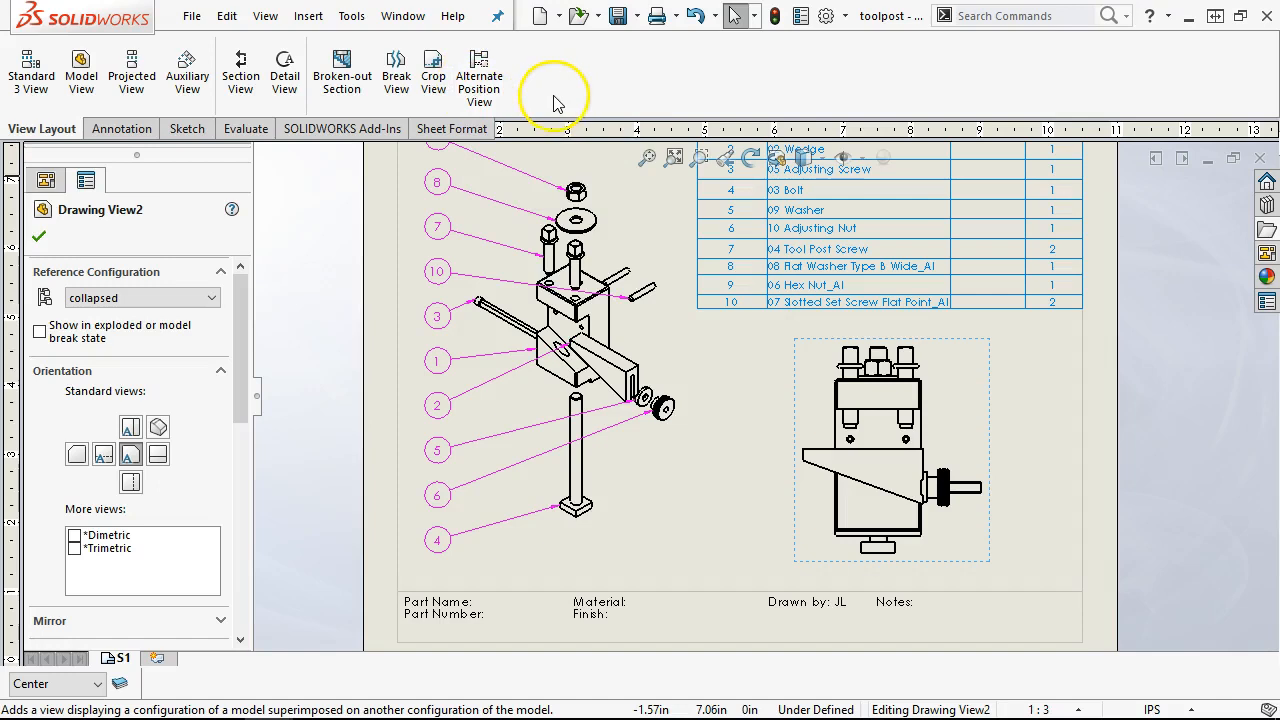
left_click(480, 86)
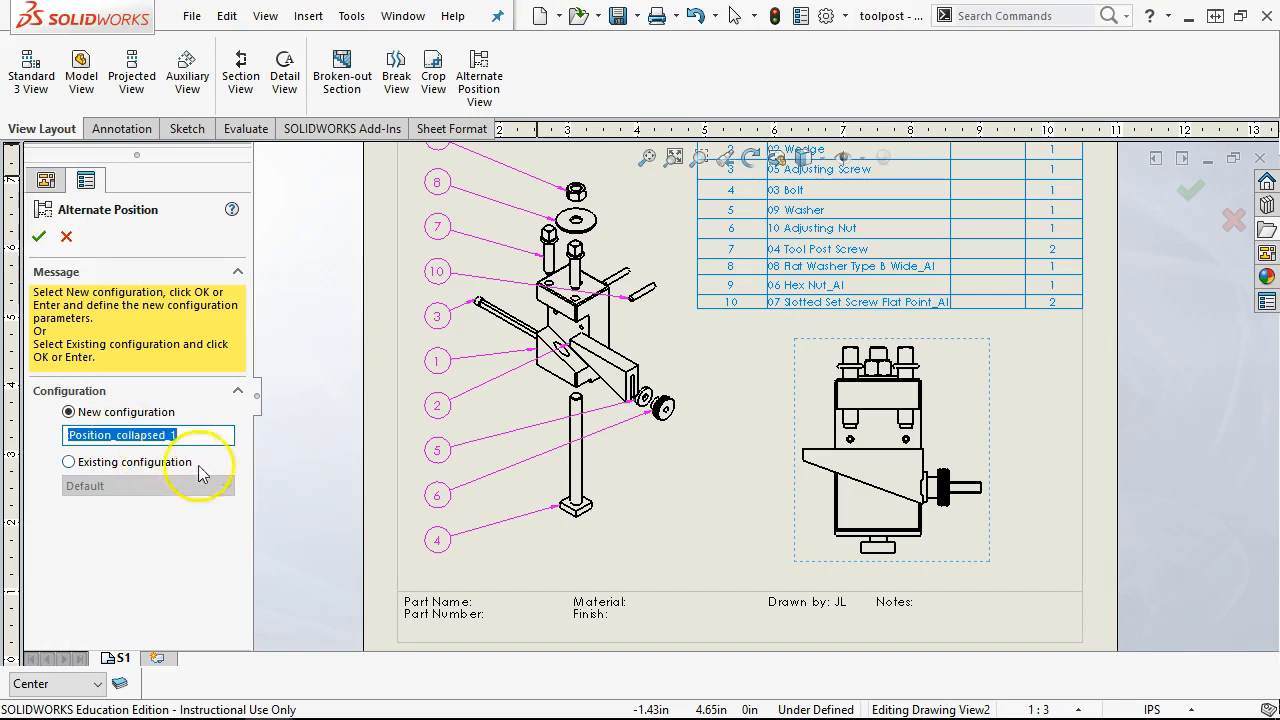
left_click(69, 464)
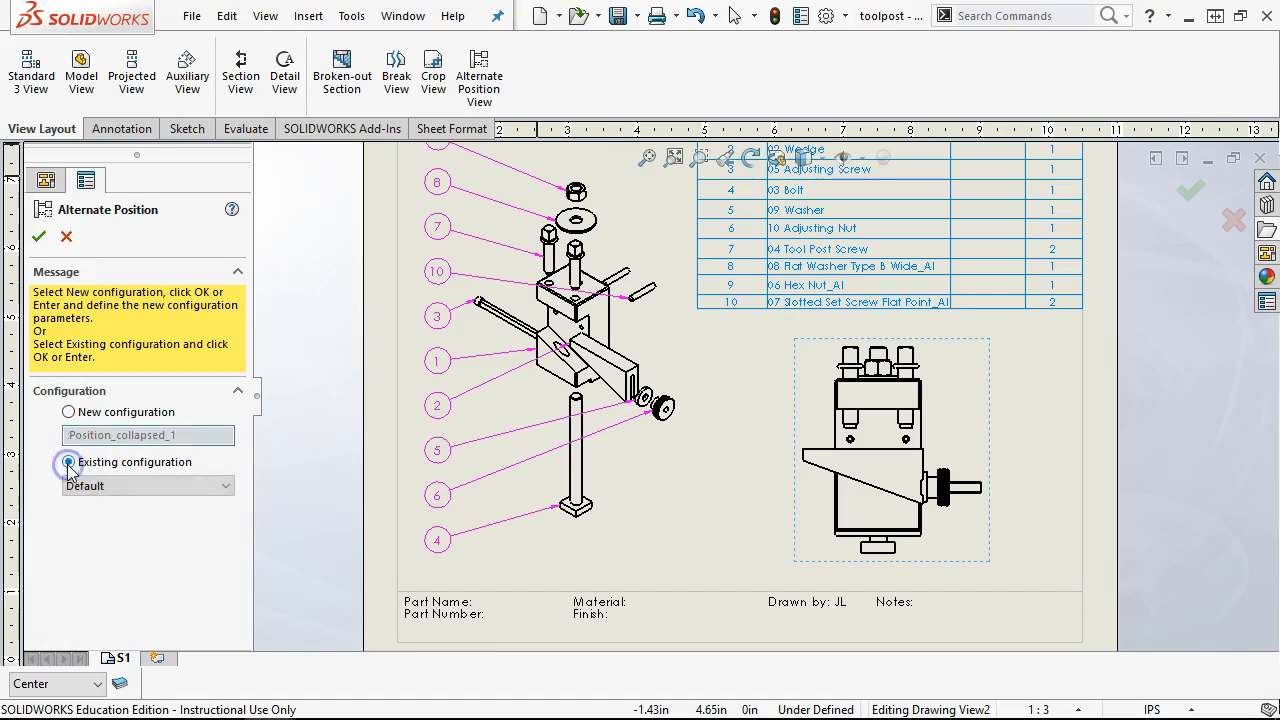
left_click(160, 487)
left_click(100, 530)
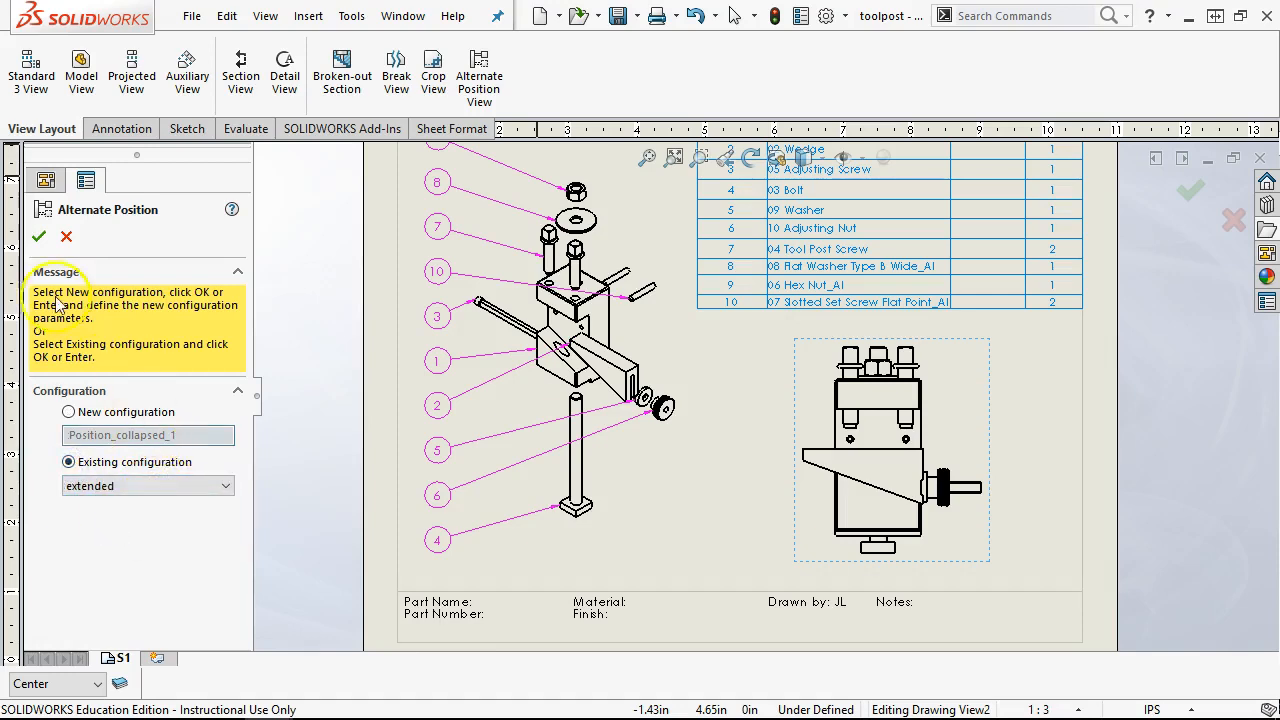
left_click(39, 236)
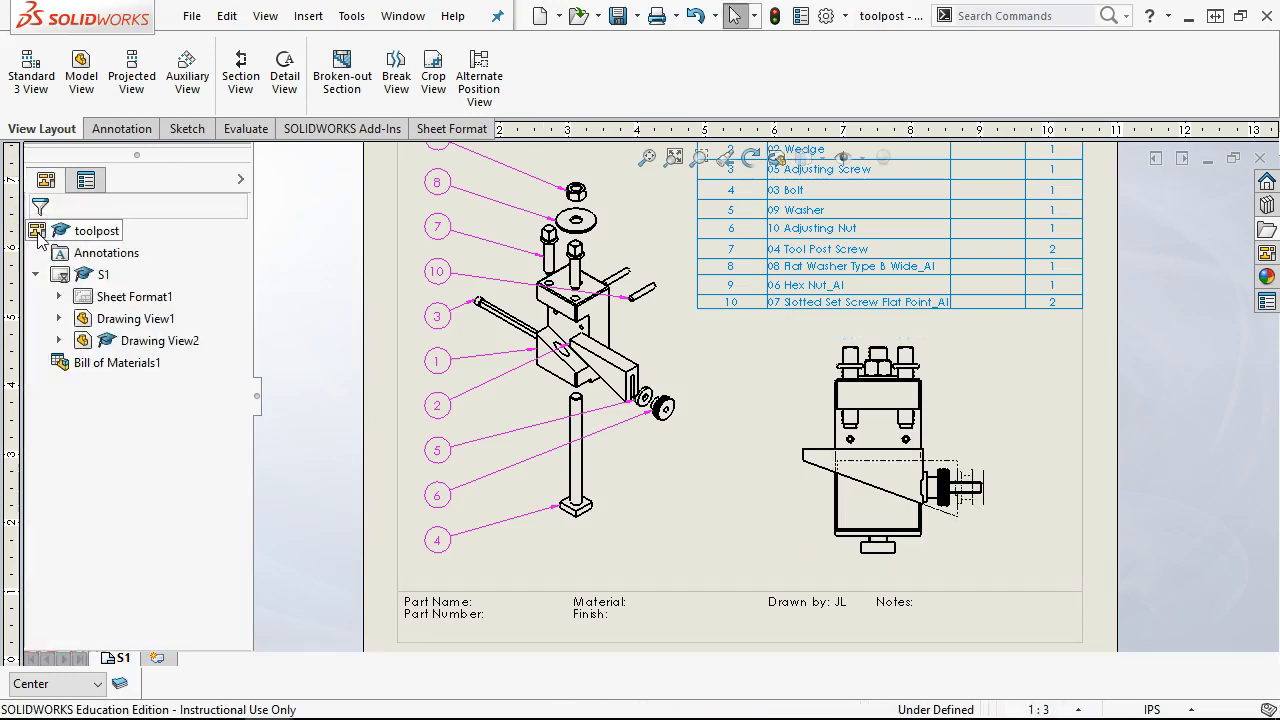
scroll(1117, 540, "down", 2)
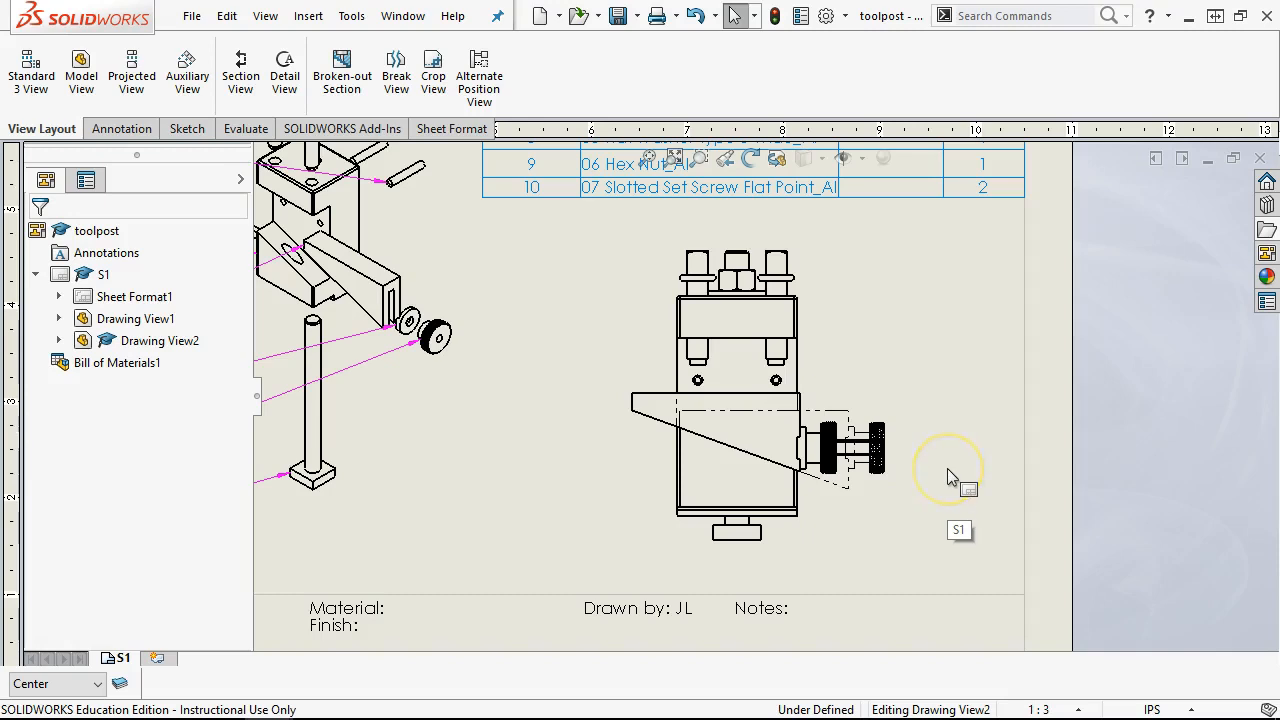
key("z")
key("z")
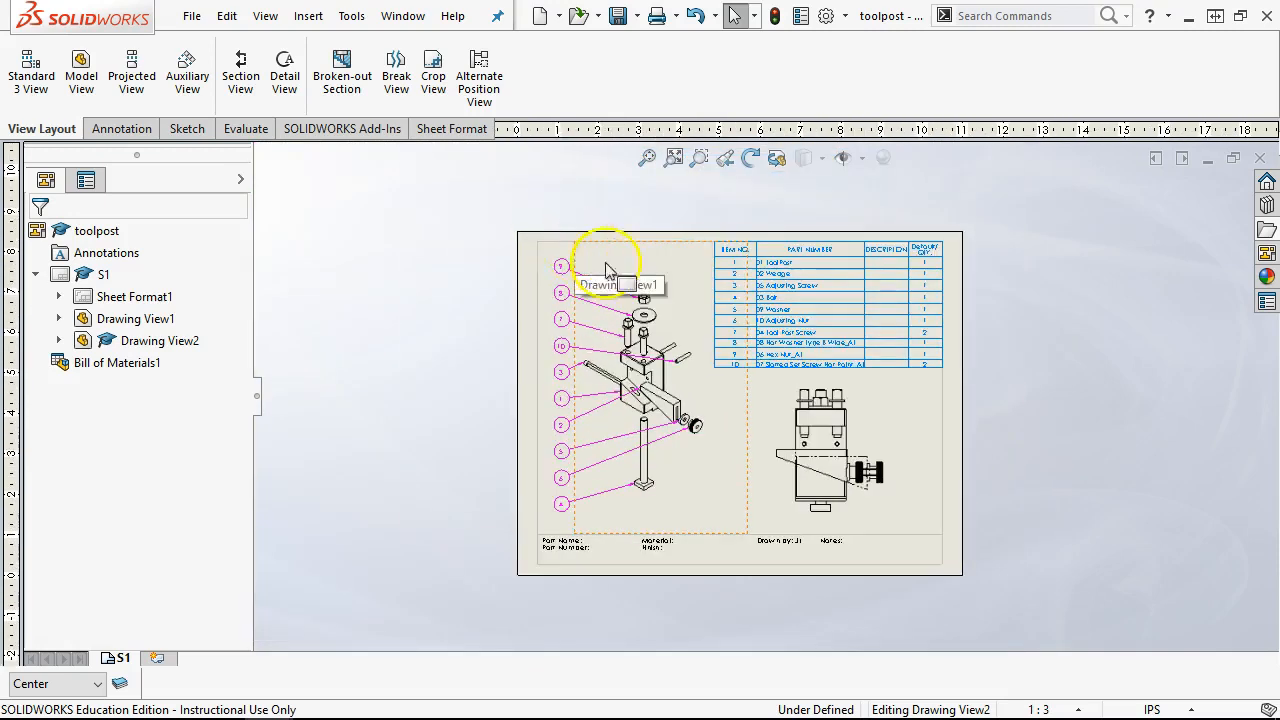
scroll(660, 240, "down", 3)
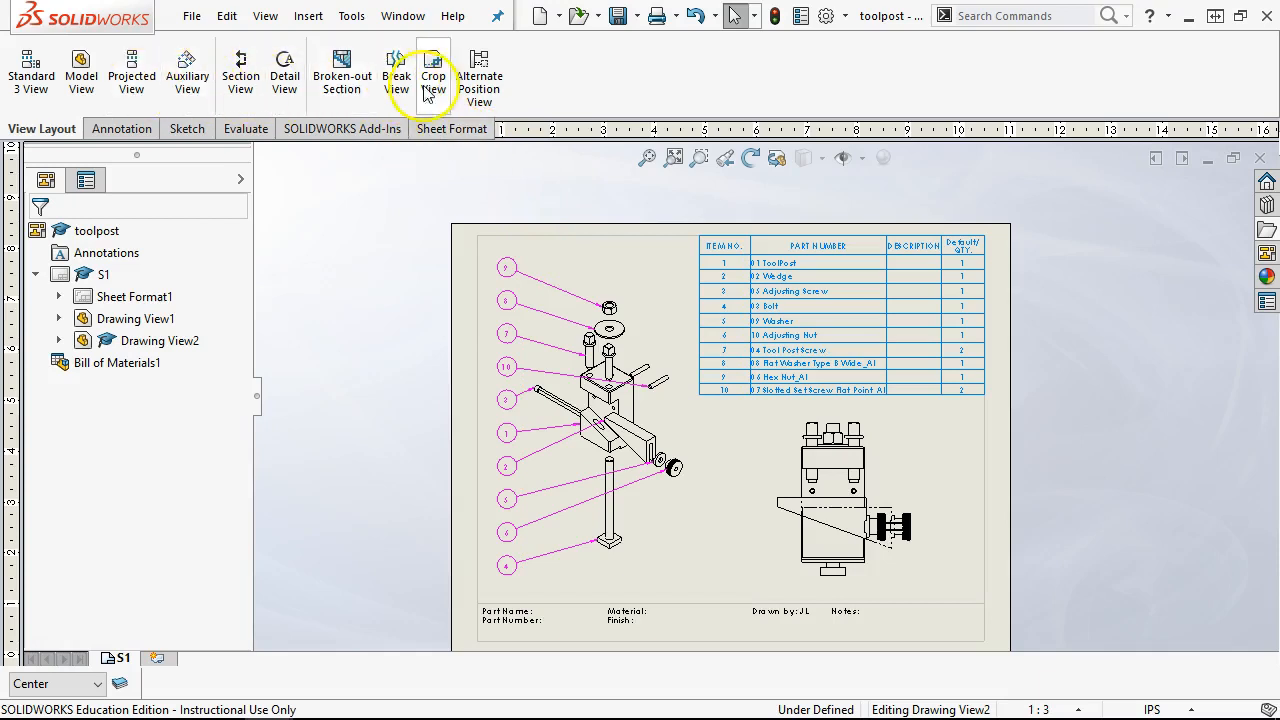
left_click(966, 486)
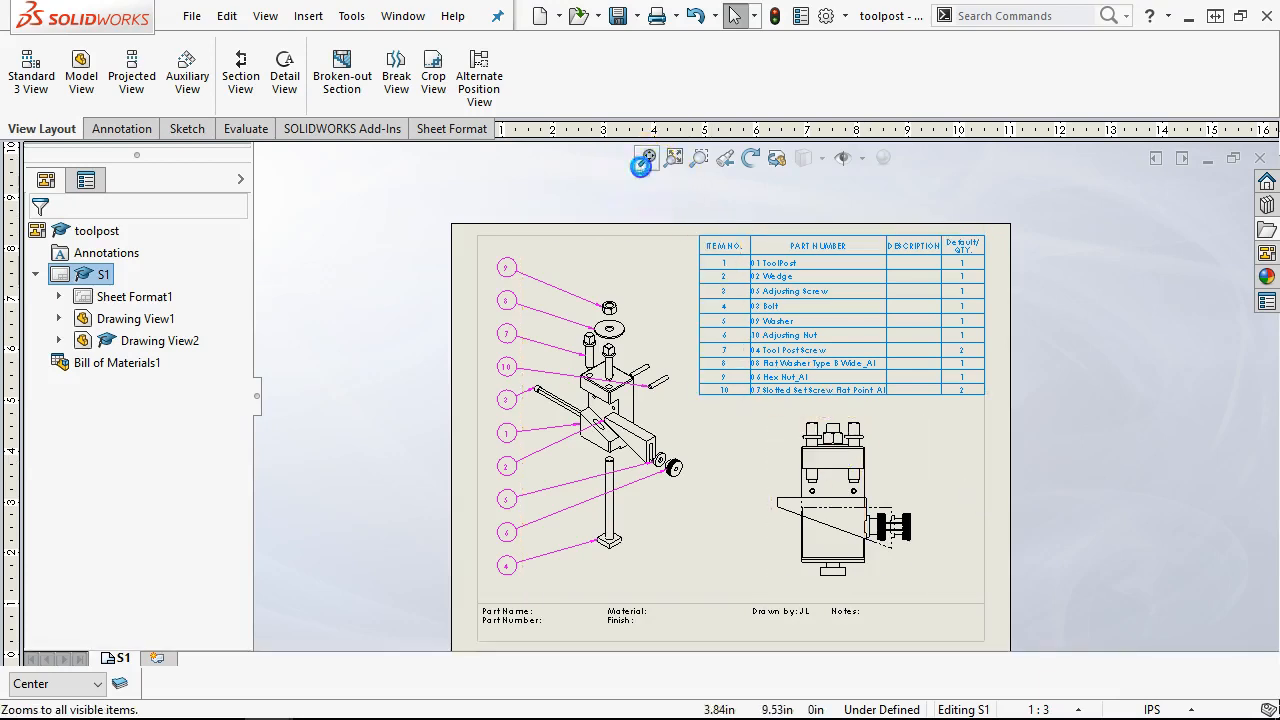
left_click(646, 160)
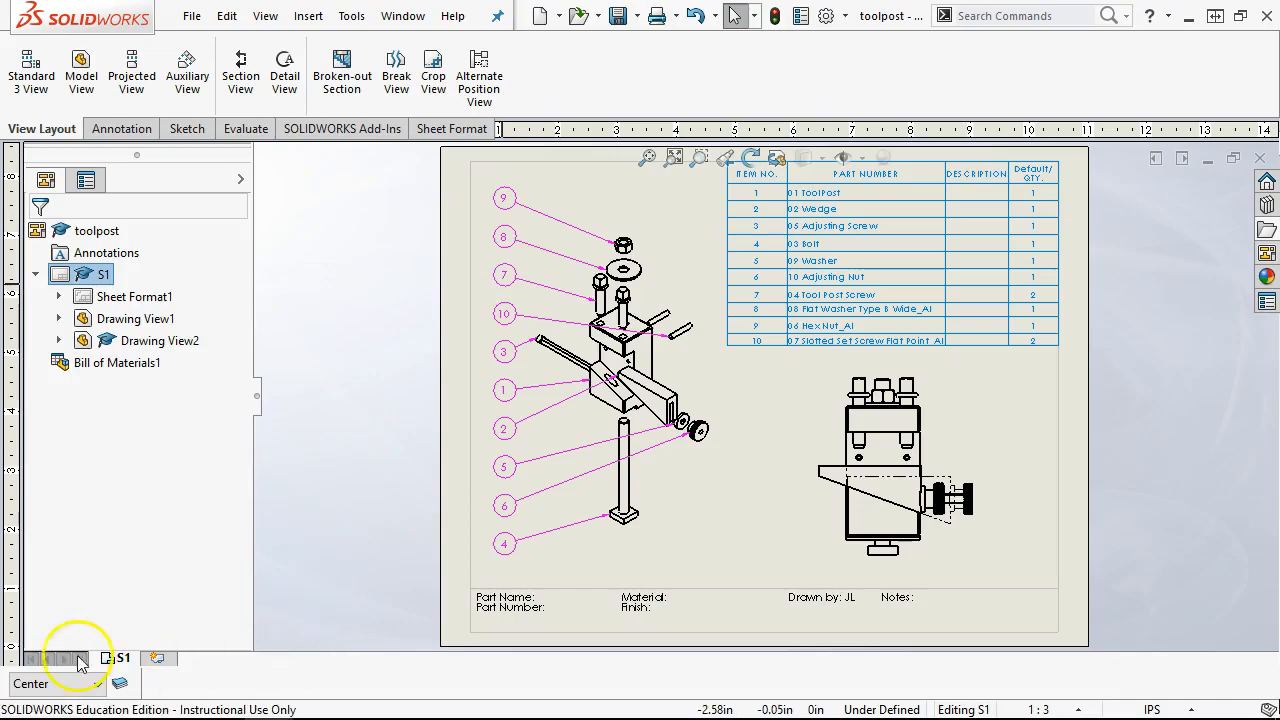